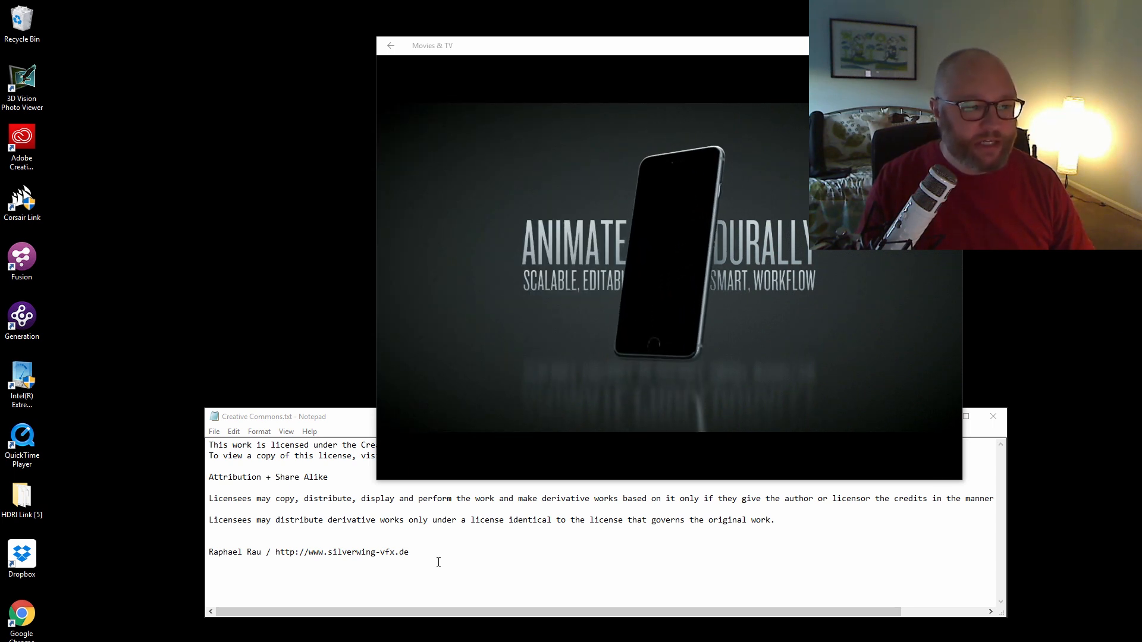
Step: Play the existing phone animation, stop it and go to frame 43
mouse_move(915, 463)
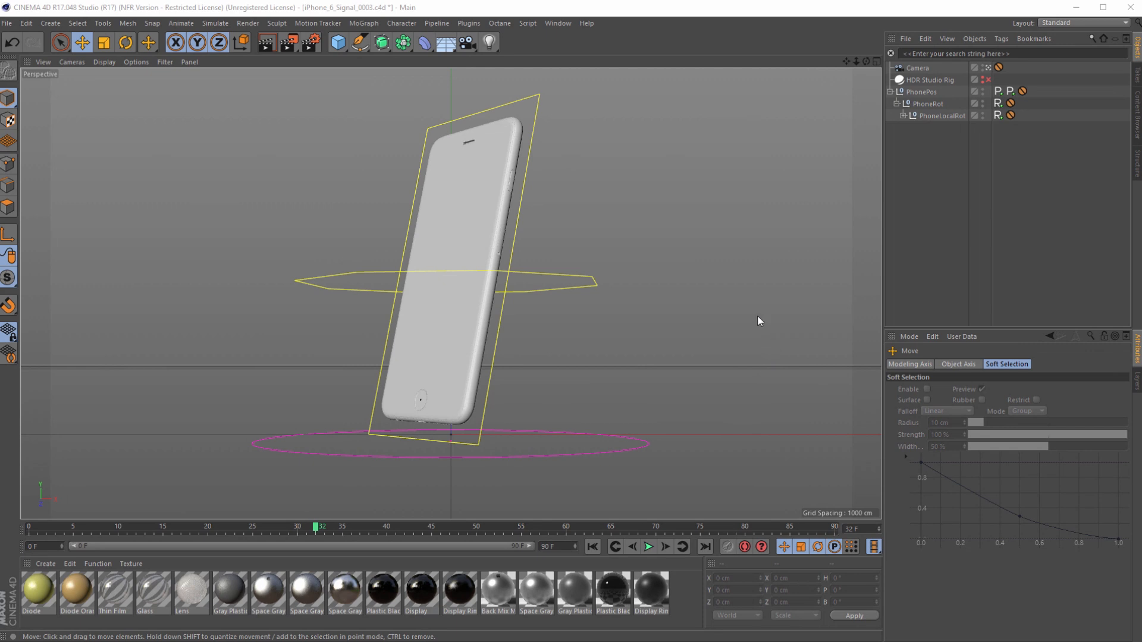
left_click(648, 547)
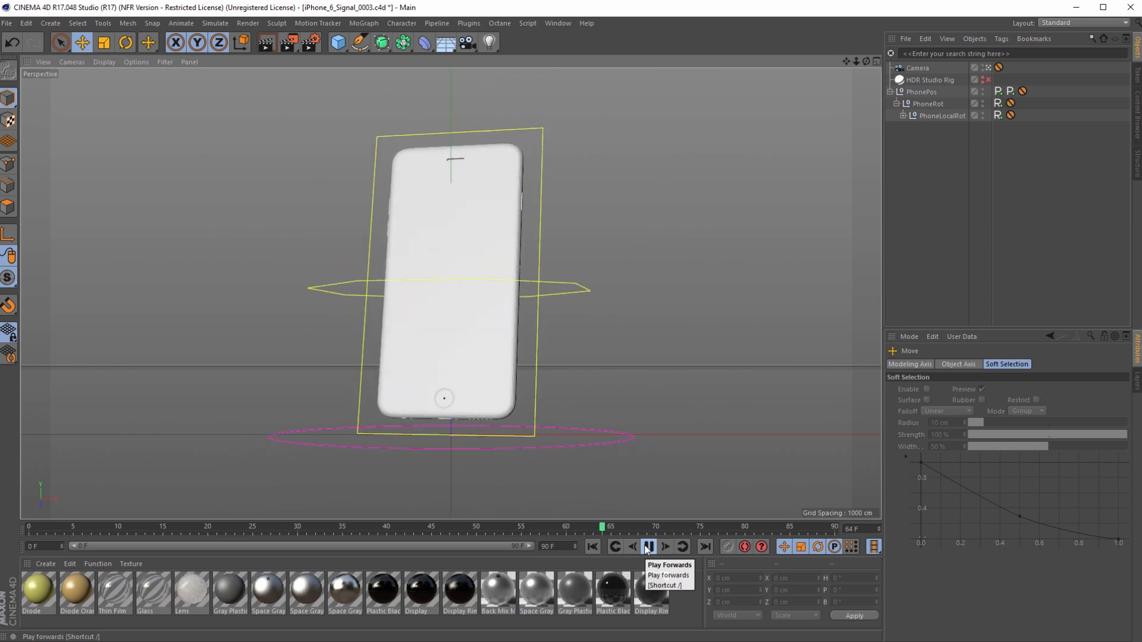
left_click(648, 546)
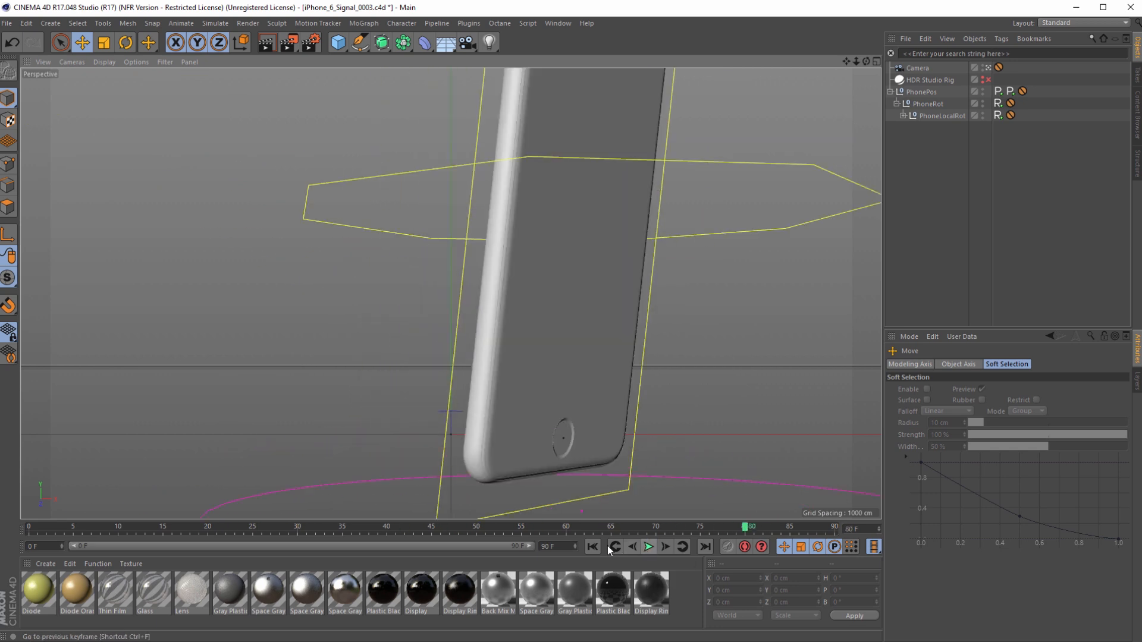
left_click(415, 529)
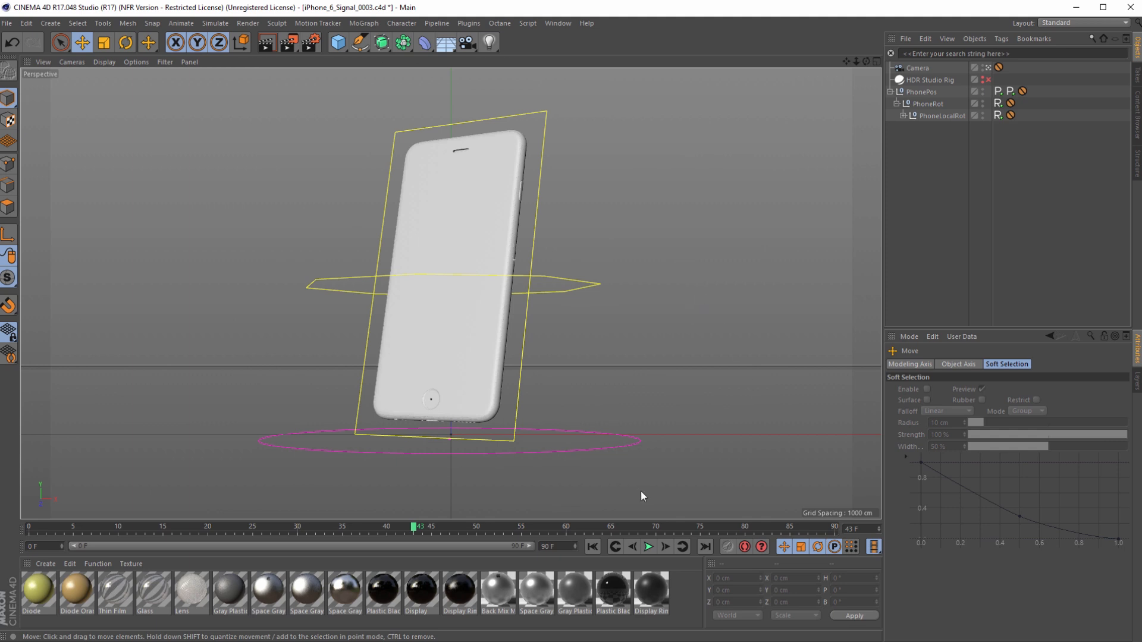
Step: Inspect the PhonePos, PhoneRot and PhoneLocalRot nulls of the phone rig one after another
left_click(598, 448)
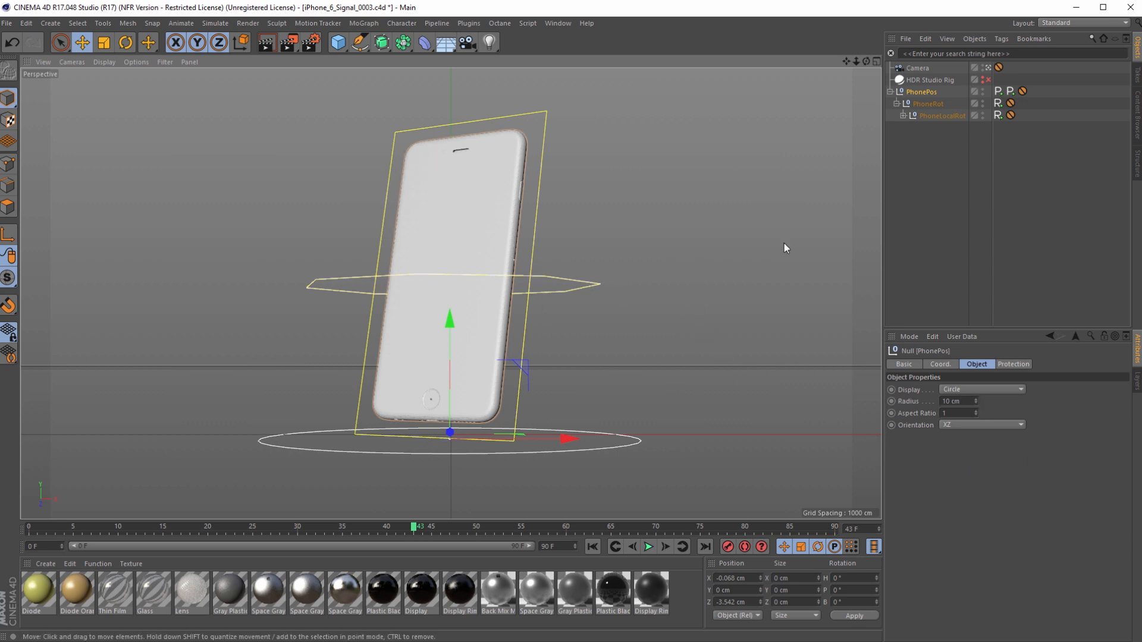
left_click(938, 104)
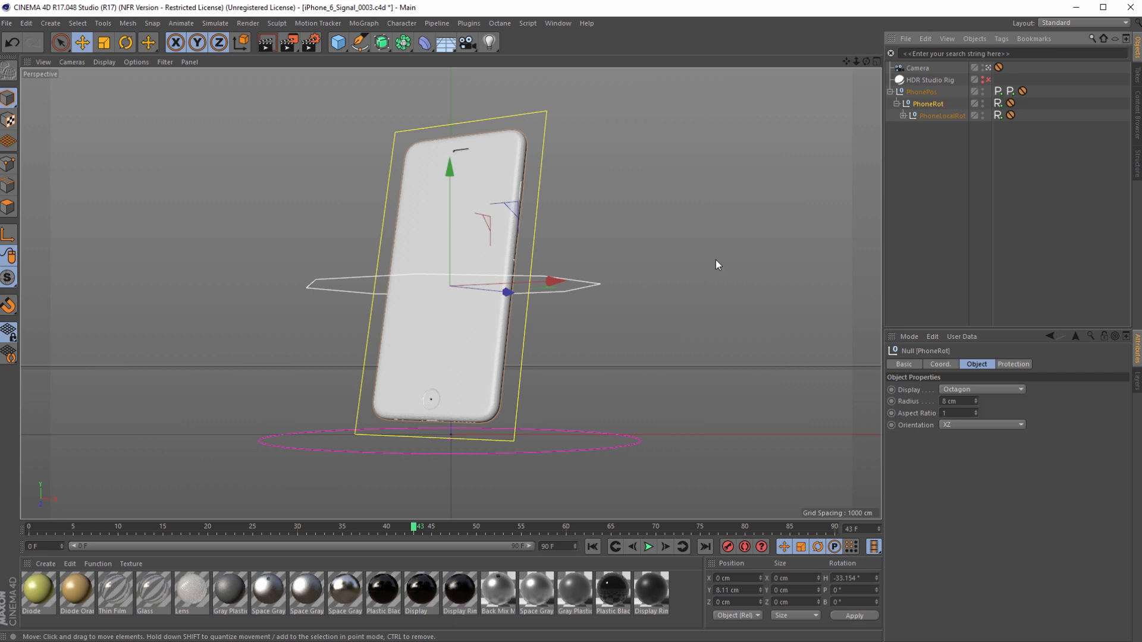
left_click(950, 117)
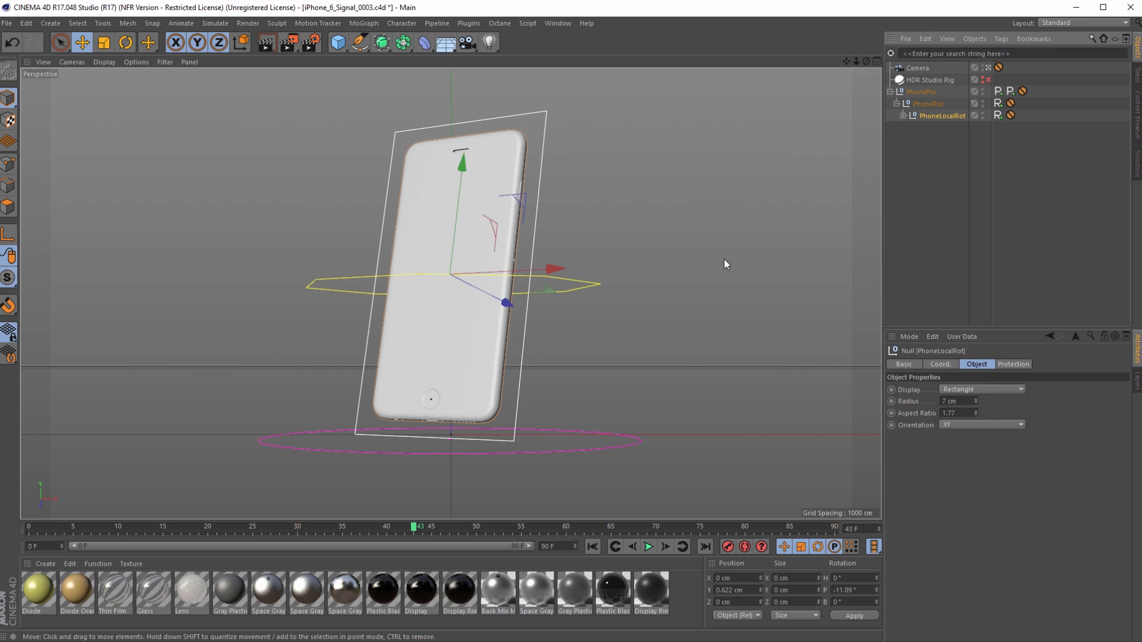
Step: Replay the phone animation from the beginning, stop it and return to frame 0
left_click(596, 546)
left_click(648, 546)
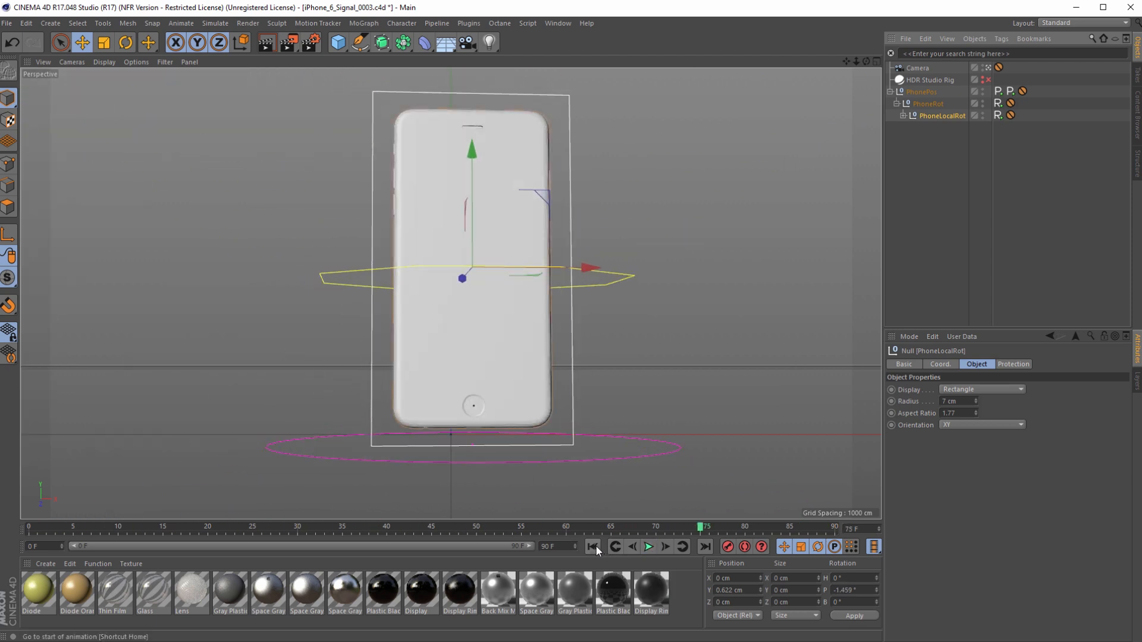
left_click(650, 547)
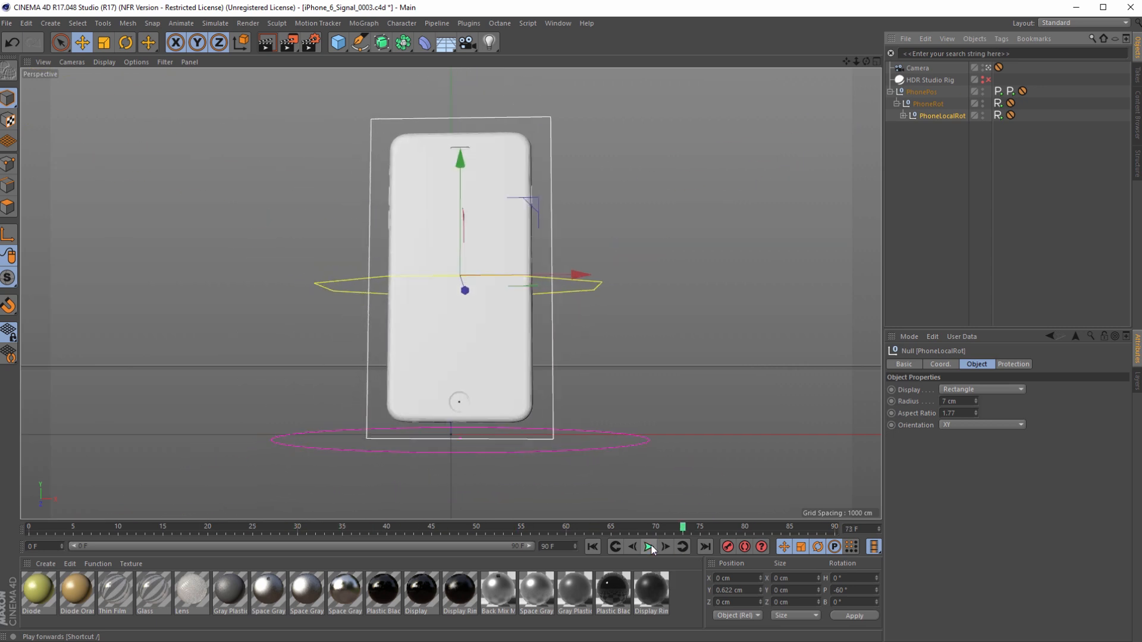
left_click(592, 547)
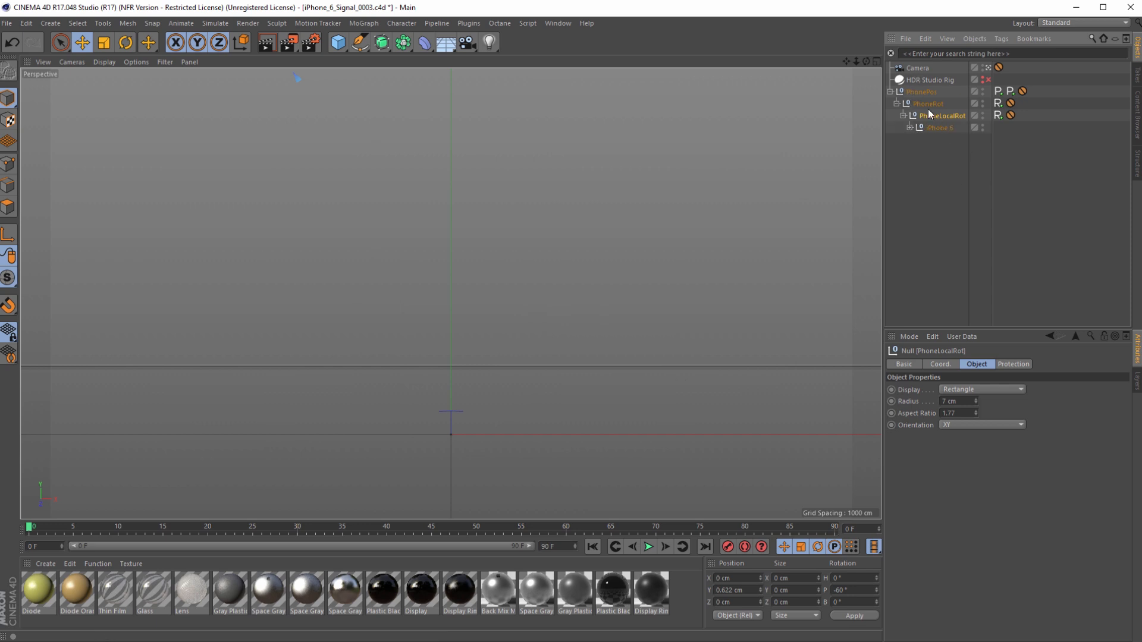
Step: Move the iPhone 6 group out of PhoneLocalRot to the top level of the object hierarchy
left_click(896, 103)
left_click(890, 91)
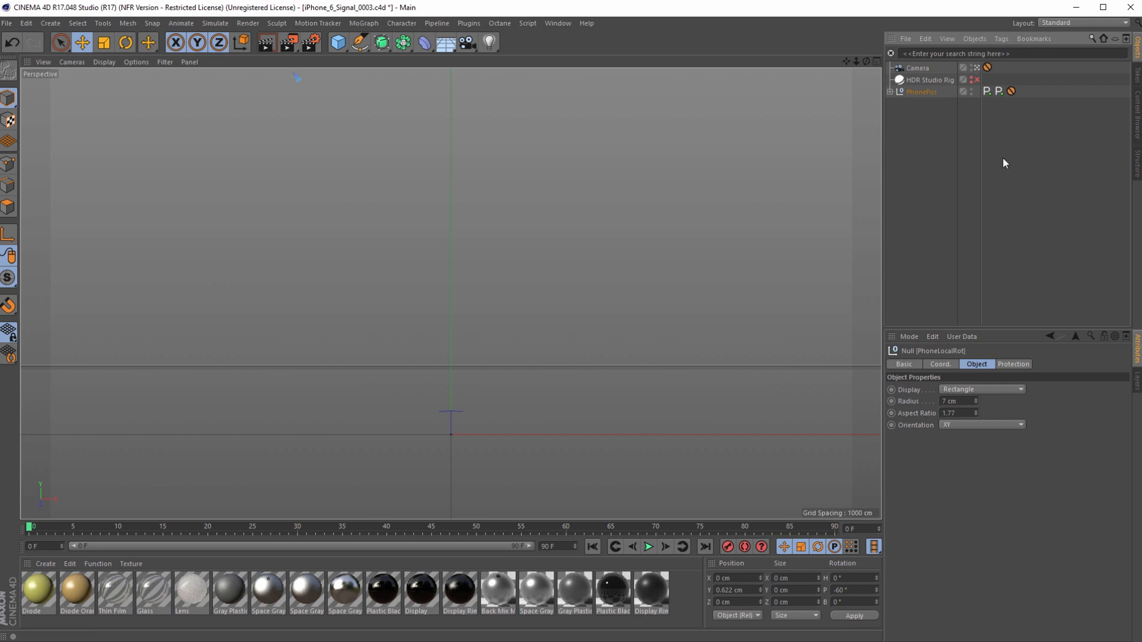
left_click(890, 91)
left_click(896, 103)
left_click(908, 128)
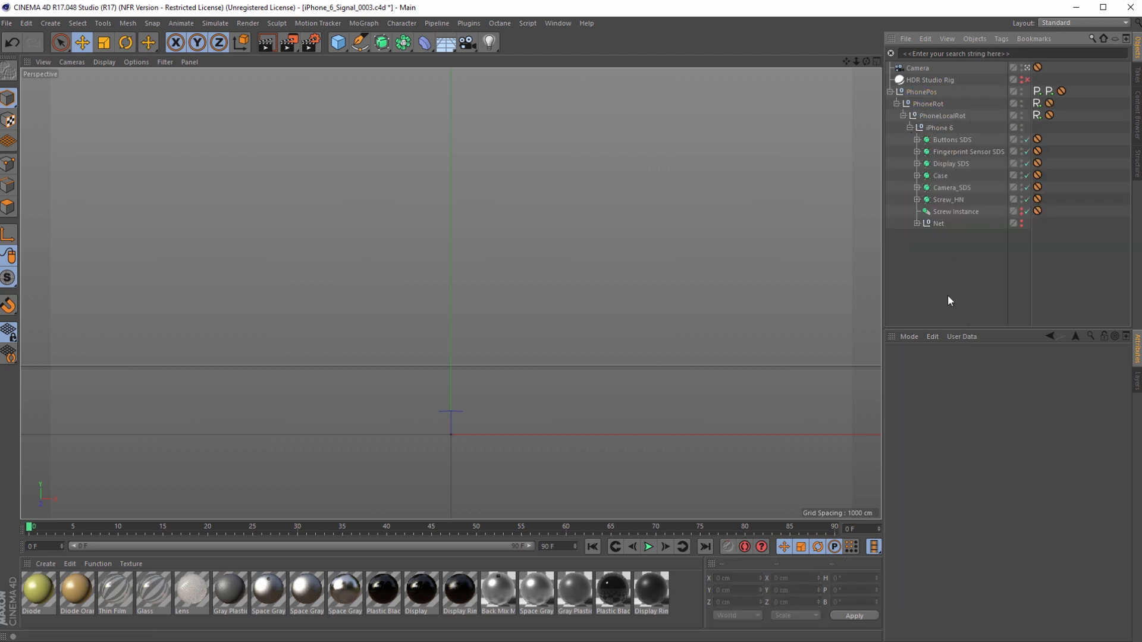
left_click(909, 127)
left_click_drag(931, 128, 940, 189)
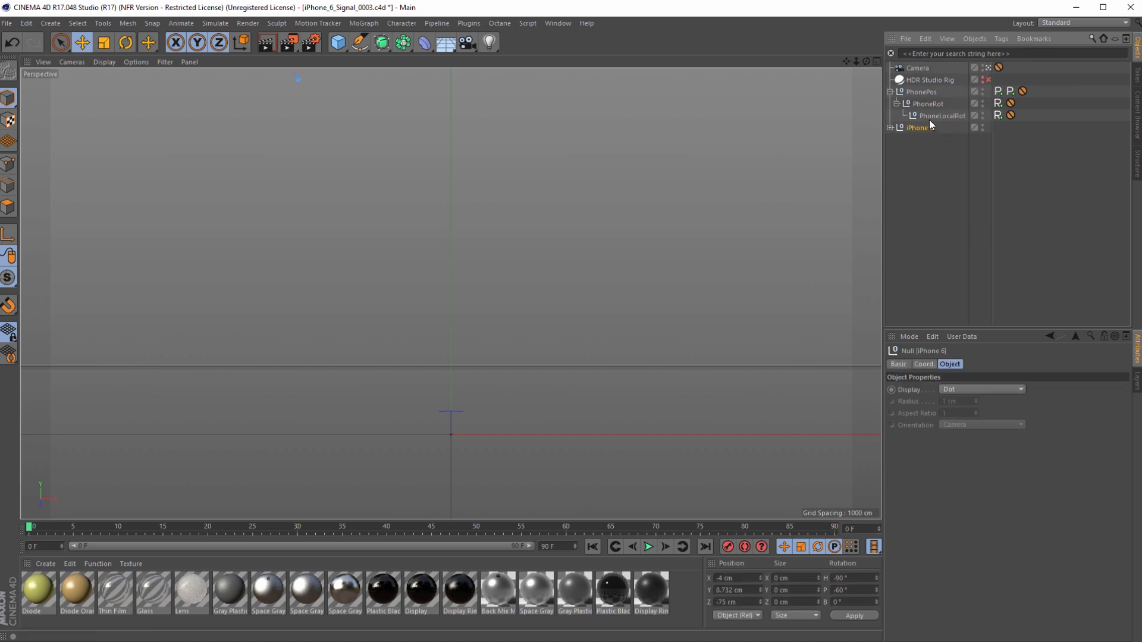
Step: Delete the PhonePos, PhoneRot and PhoneLocalRot nulls
left_click(929, 117)
left_click(921, 93, "shift")
key("Delete")
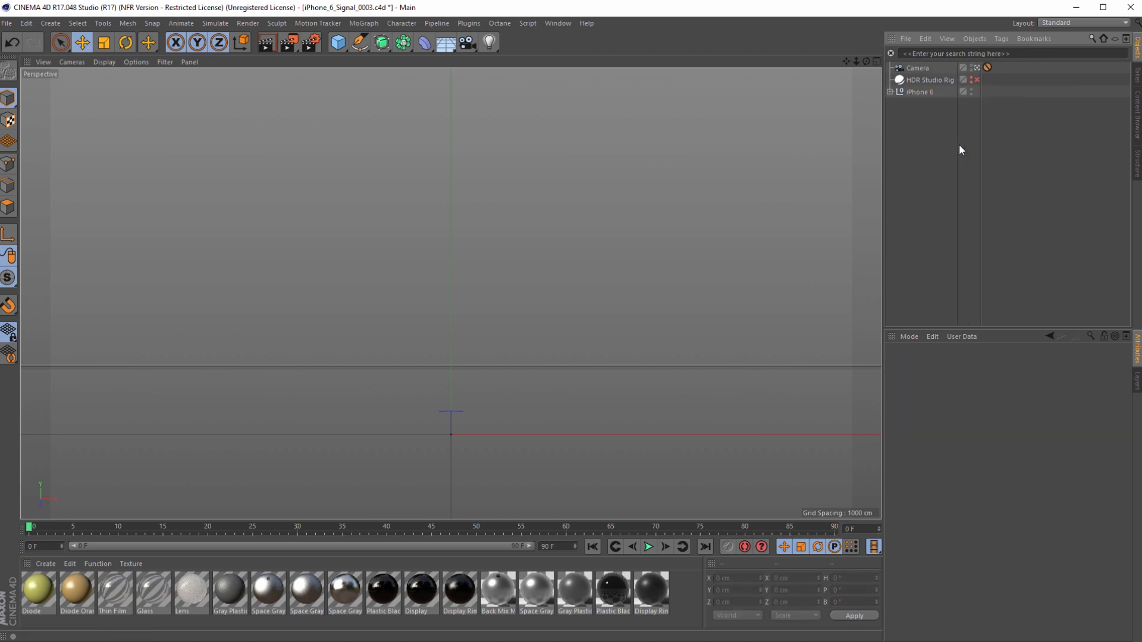
Step: Reset the iPhone 6 group's position to 0 cm and its rotation to 0° on all axes
left_click(890, 91)
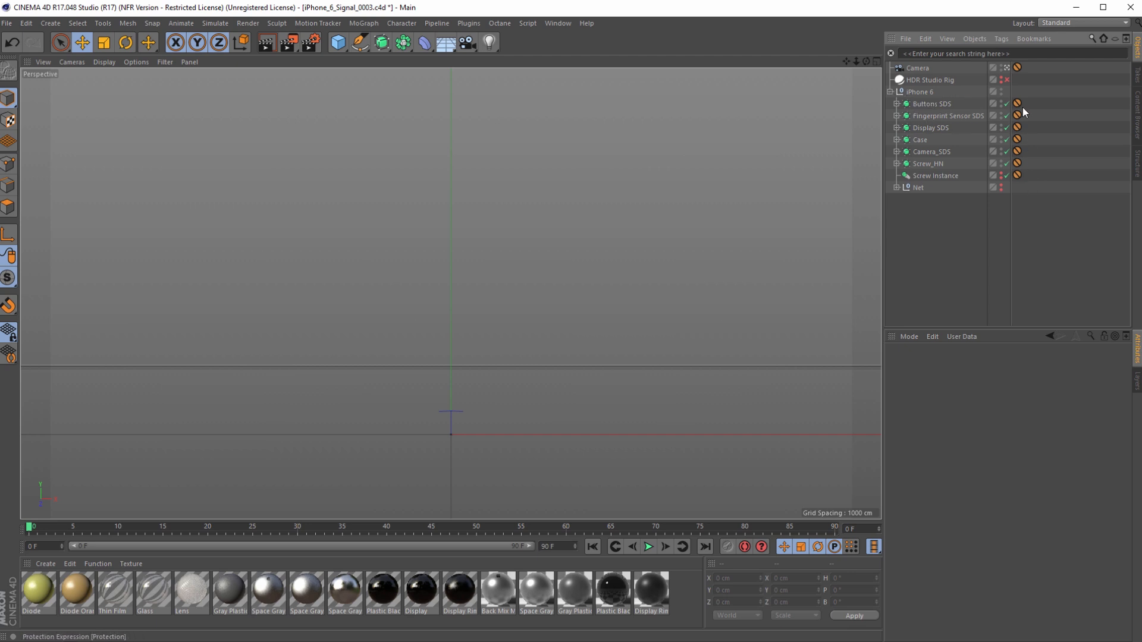
left_click(920, 92)
left_click(890, 92)
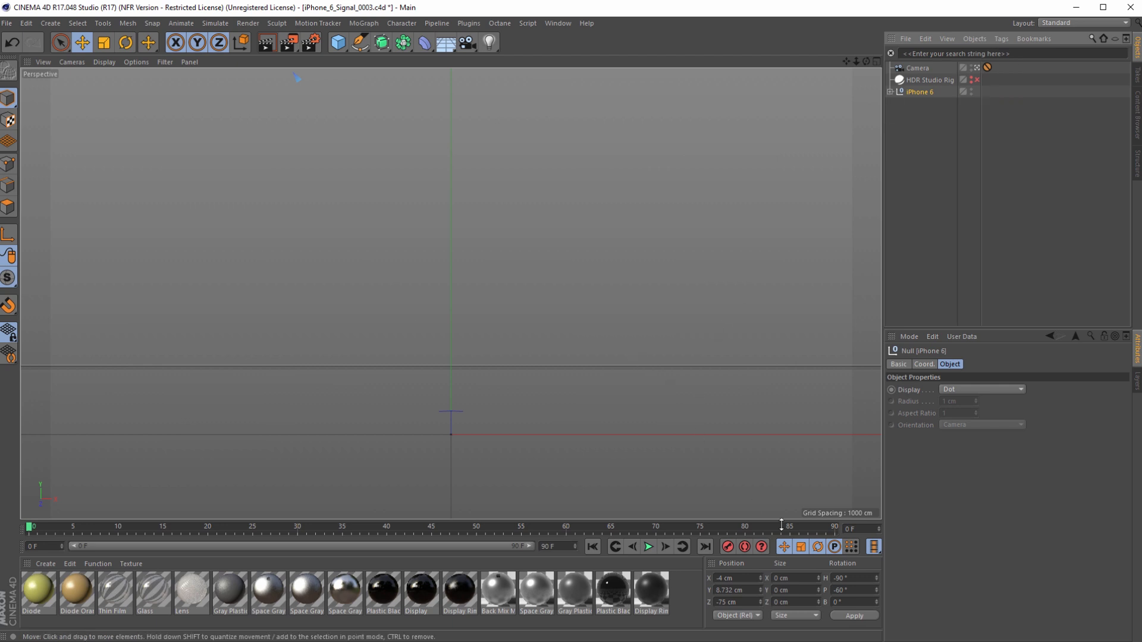
double_click(733, 580)
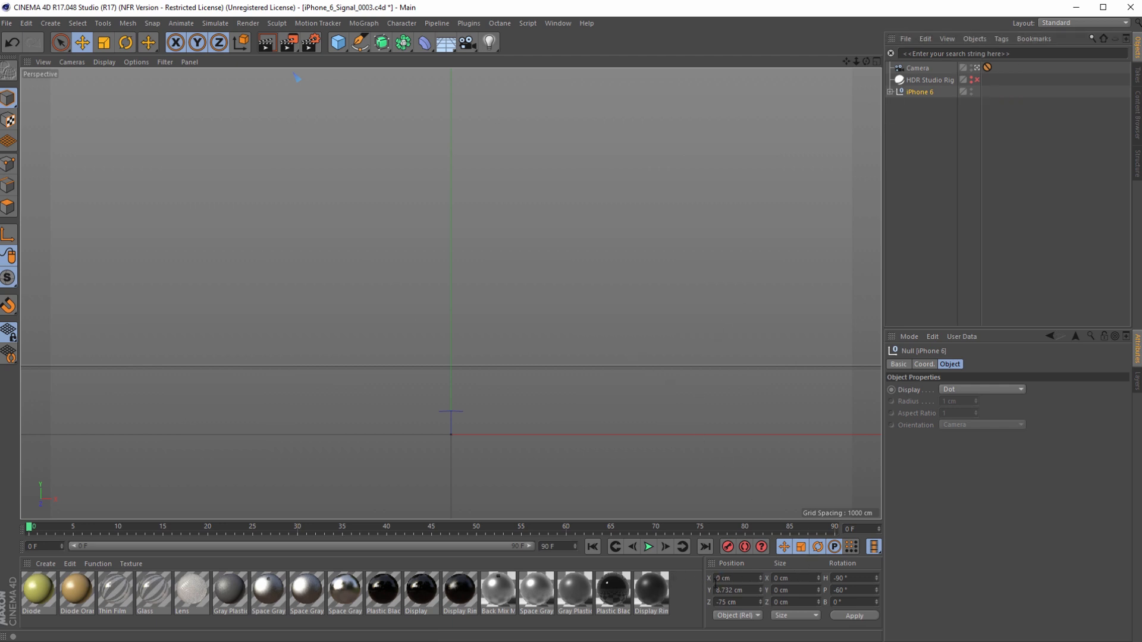
type("0")
key("Return")
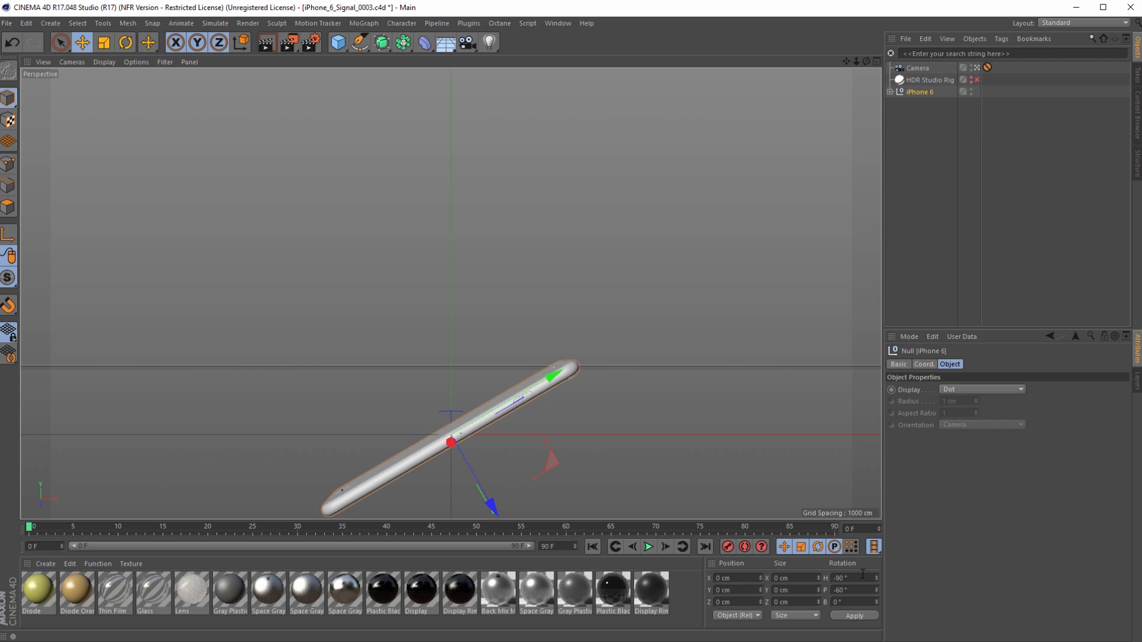
type("0")
key("Return")
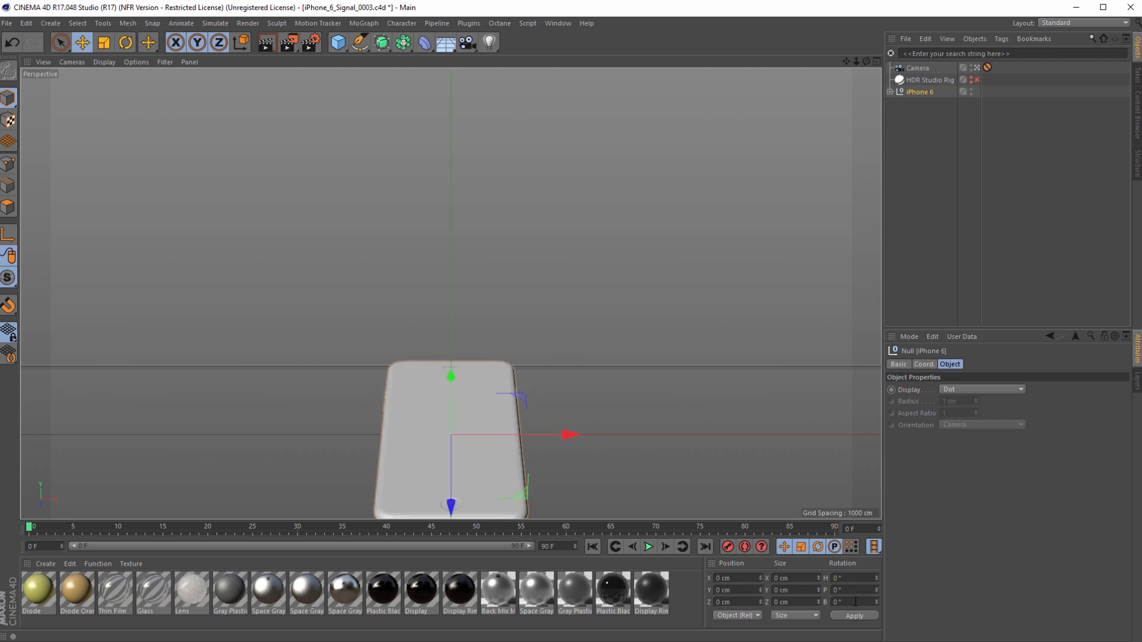
Step: Switch to the free perspective view outside the camera and raise the iPhone 6 group to a Y position of about 9.07 cm
left_click(643, 362)
middle_click(641, 259)
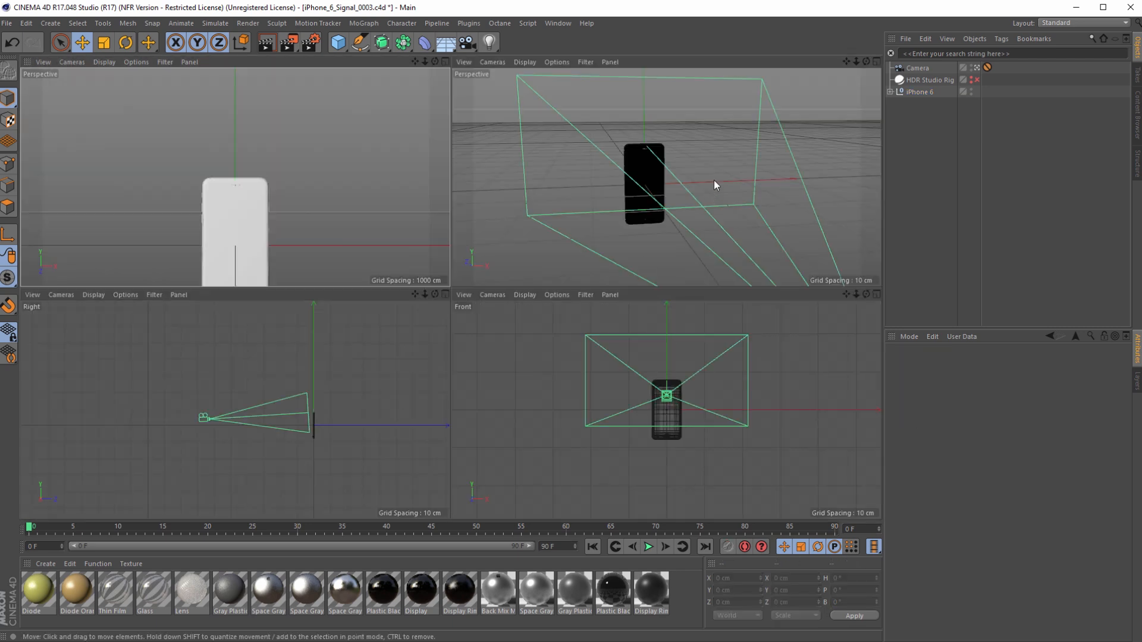
middle_click(727, 169)
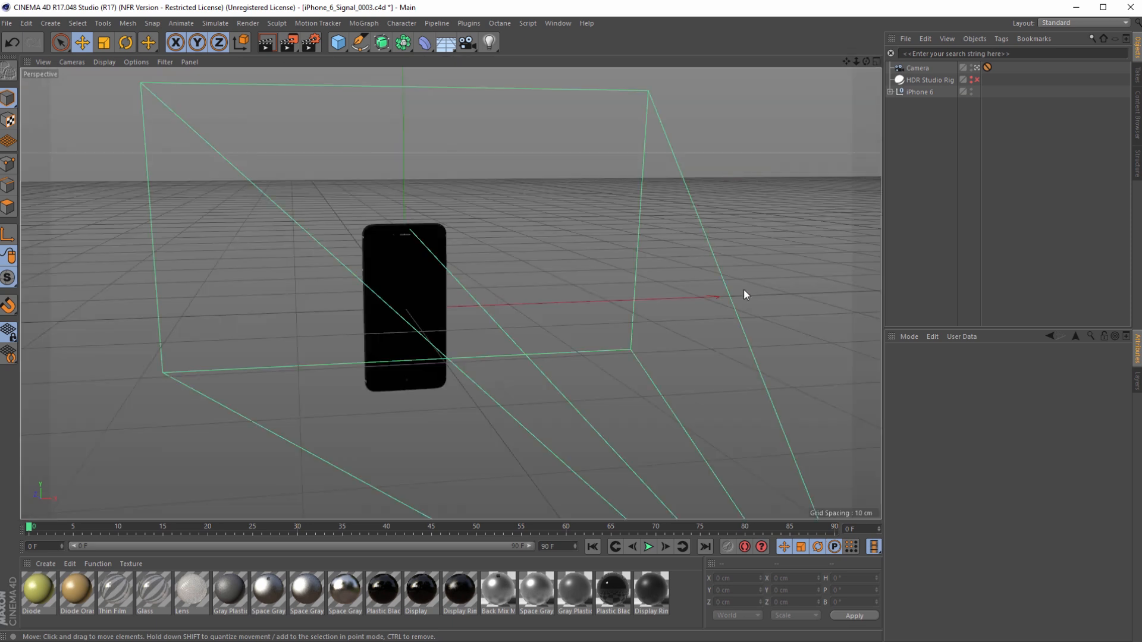
left_click_drag(744, 290, 510, 343, "alt")
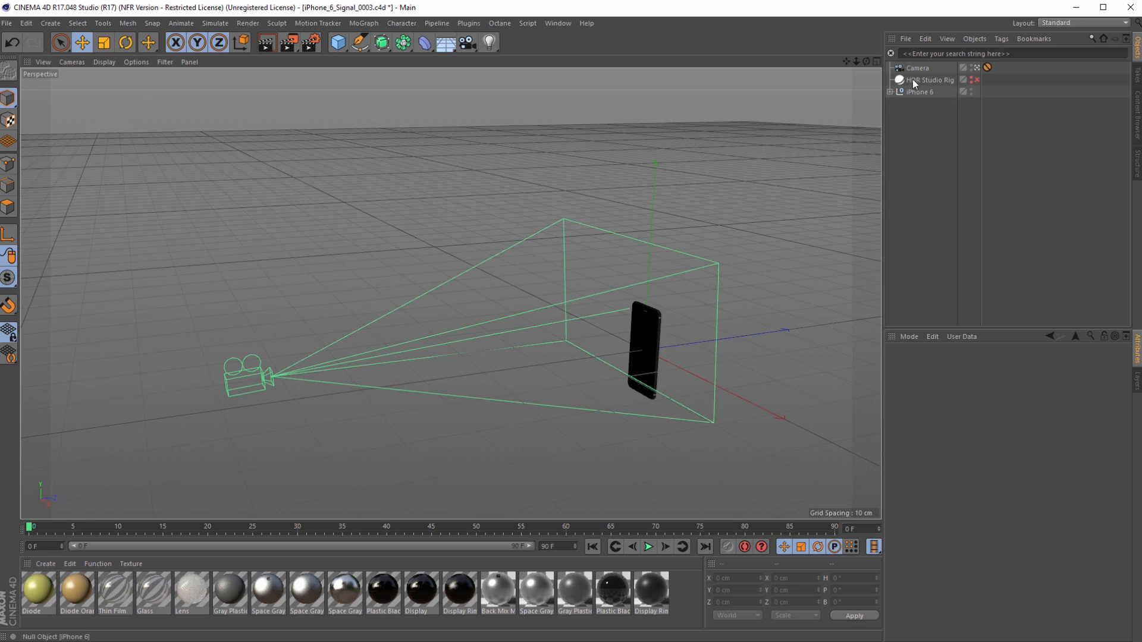
left_click_drag(698, 357, 581, 341, "alt")
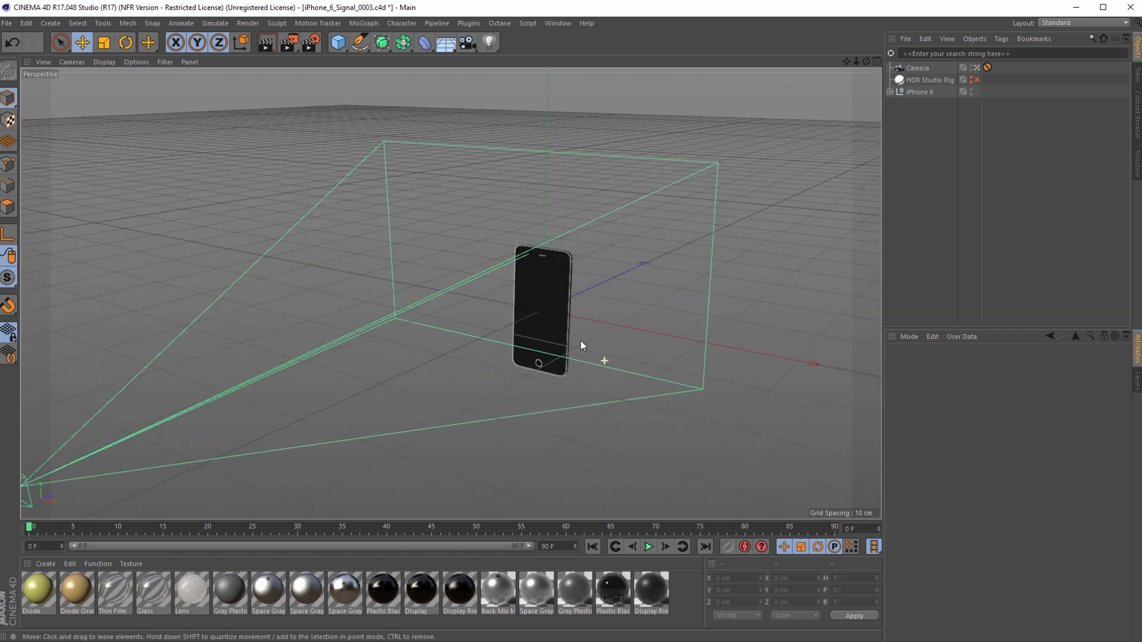
left_click(918, 92)
left_click_drag(545, 193, 553, 120)
left_click_drag(559, 280, 689, 326, "alt")
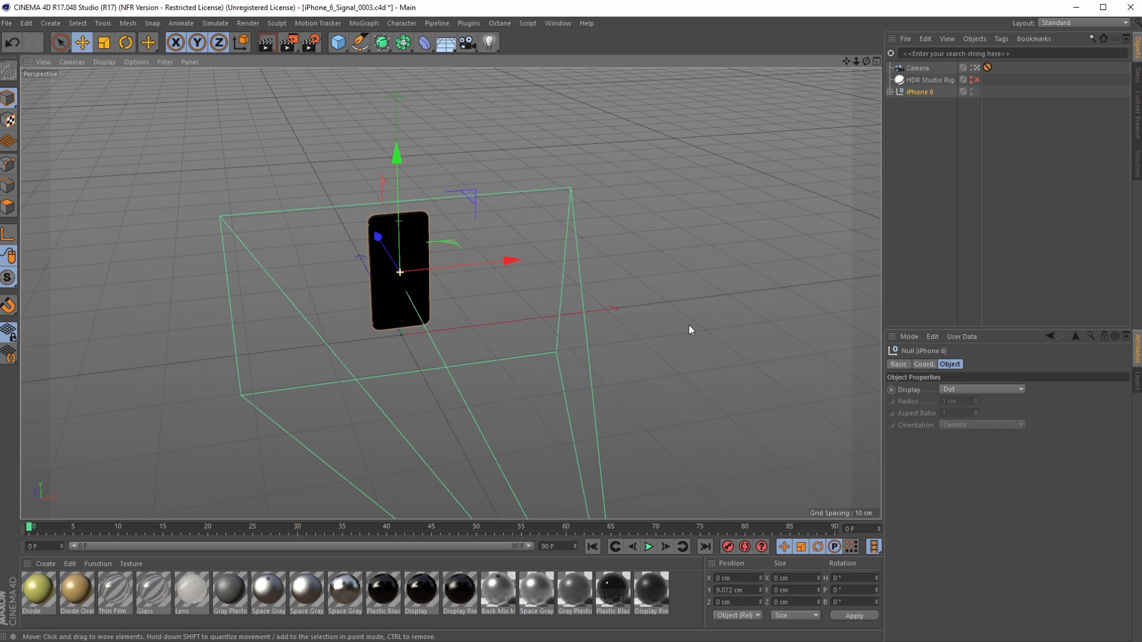
left_click(525, 394)
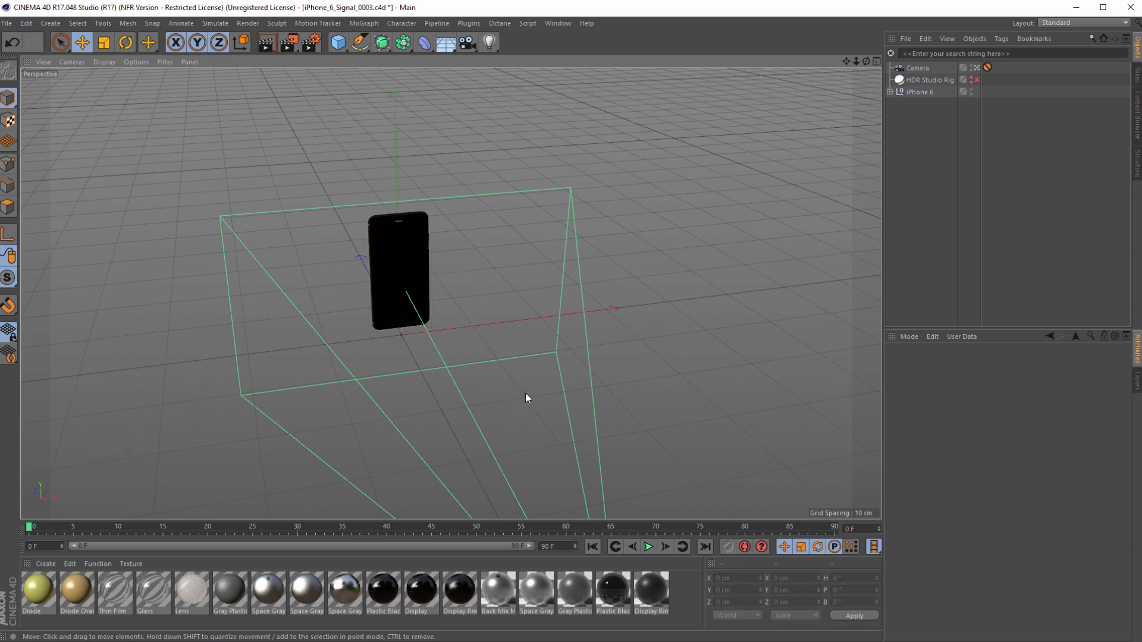
Step: Add a null object and display it as a circle with XZ orientation
left_click_drag(526, 398, 547, 387, "alt")
left_click(338, 43)
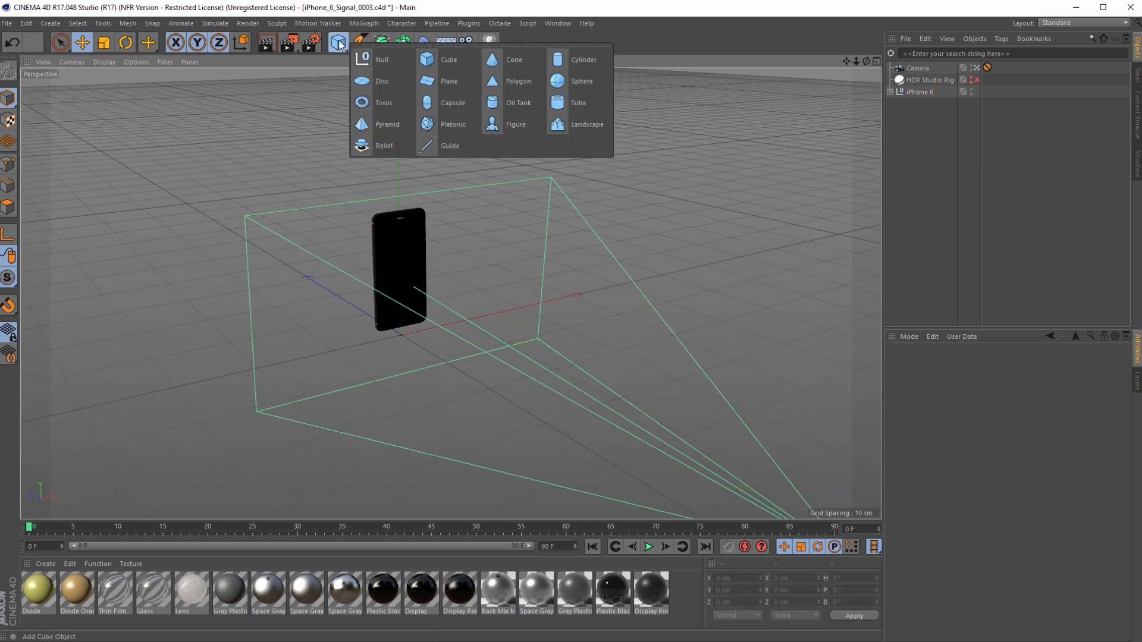
left_click(379, 62)
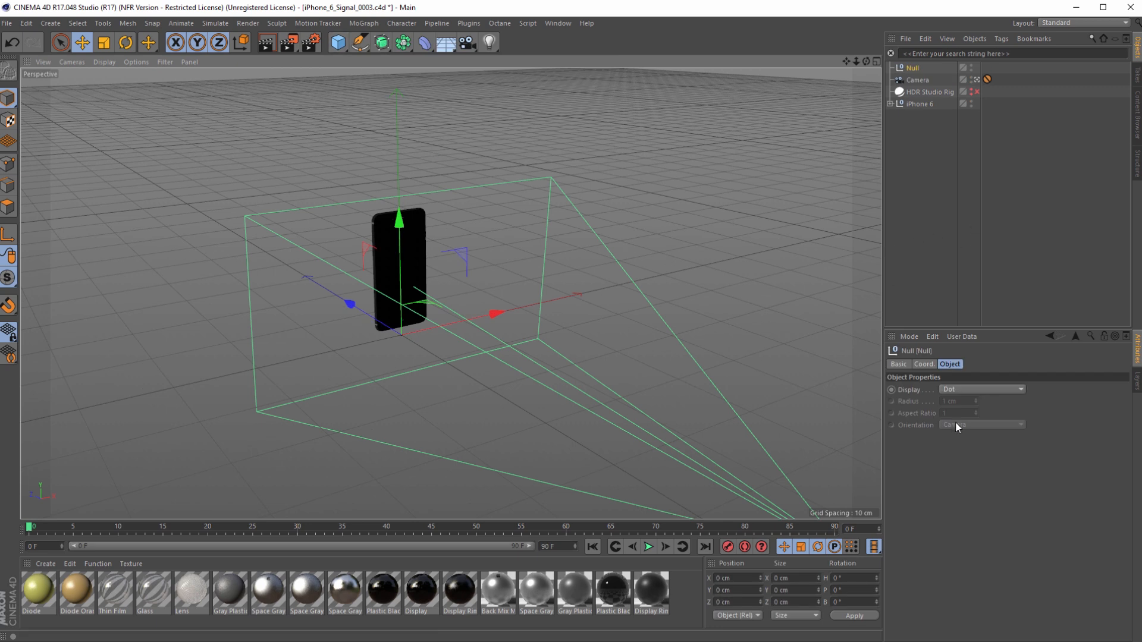
left_click(972, 391)
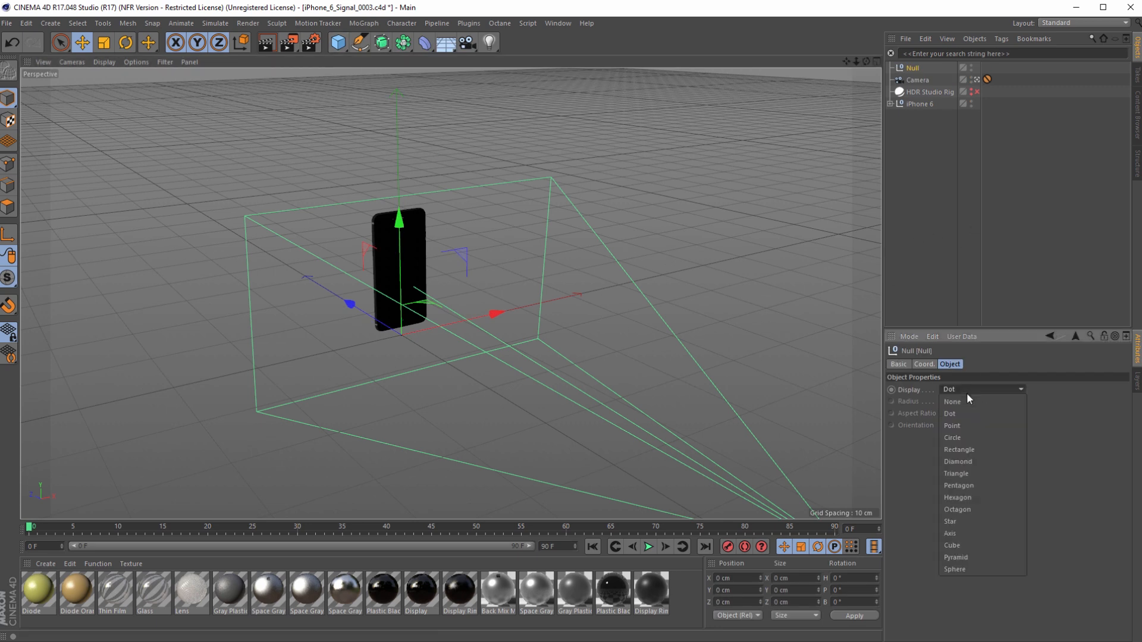
left_click(969, 437)
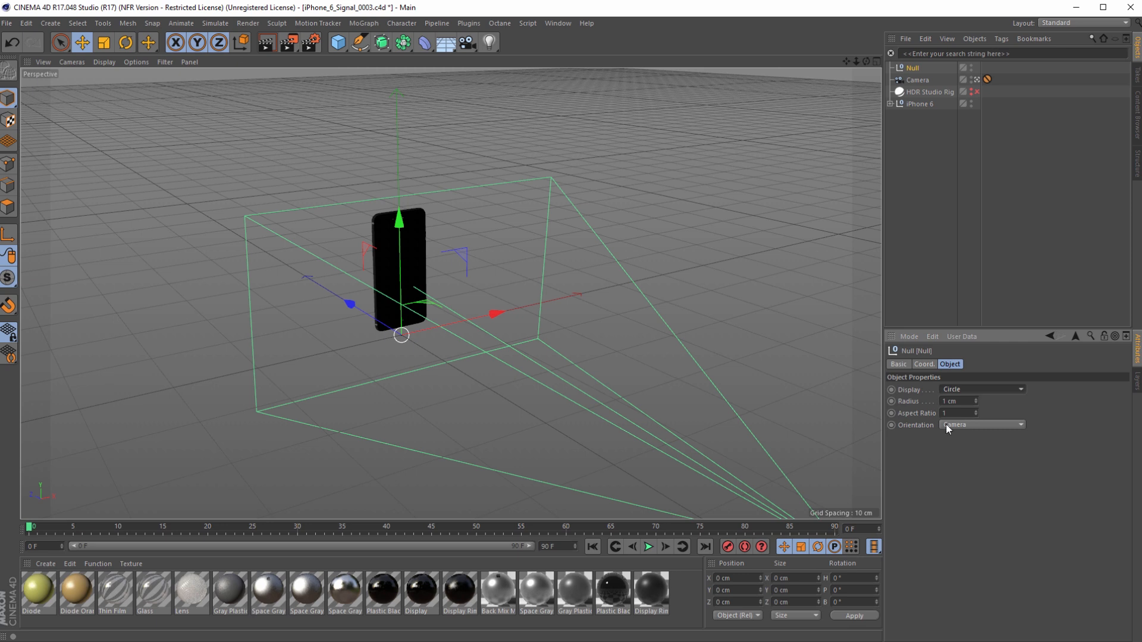
left_click(946, 425)
left_click(971, 469)
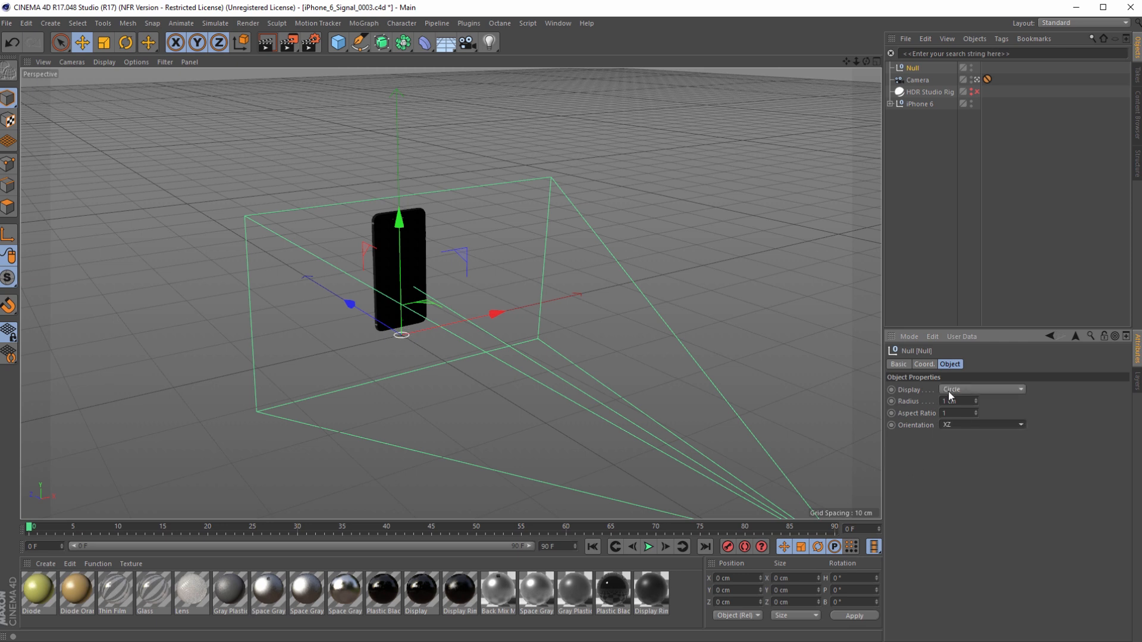
Step: Try a radius of 25 cm for the circular null
left_click(968, 402)
type("25")
key("Return")
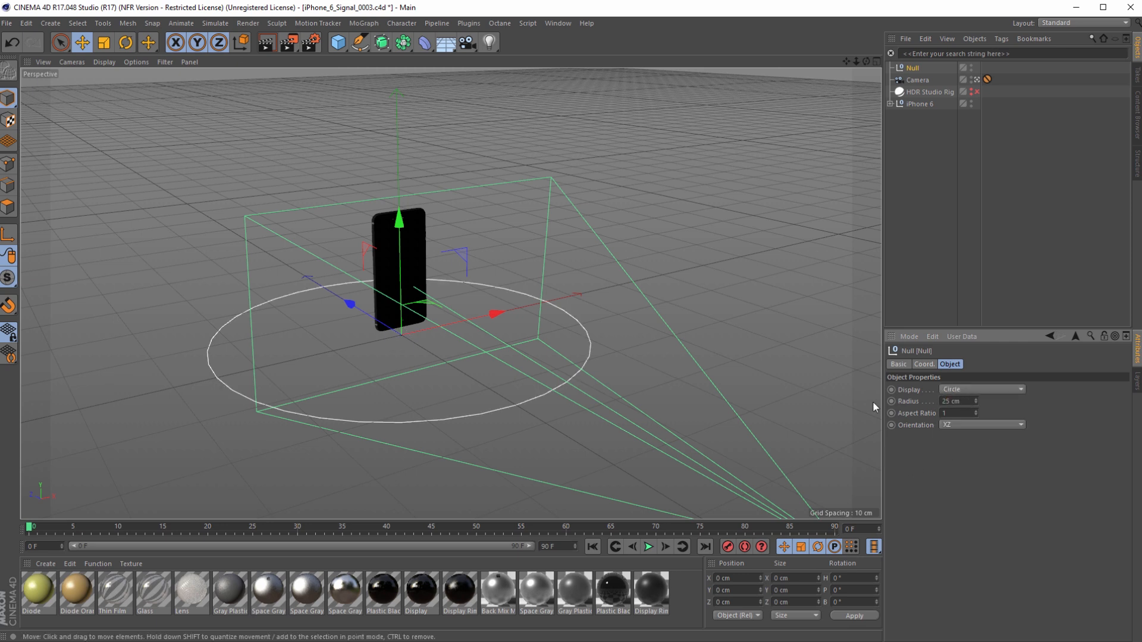
Step: Set the circular null's radius to 15 cm
left_click_drag(963, 400, 913, 408)
type("15")
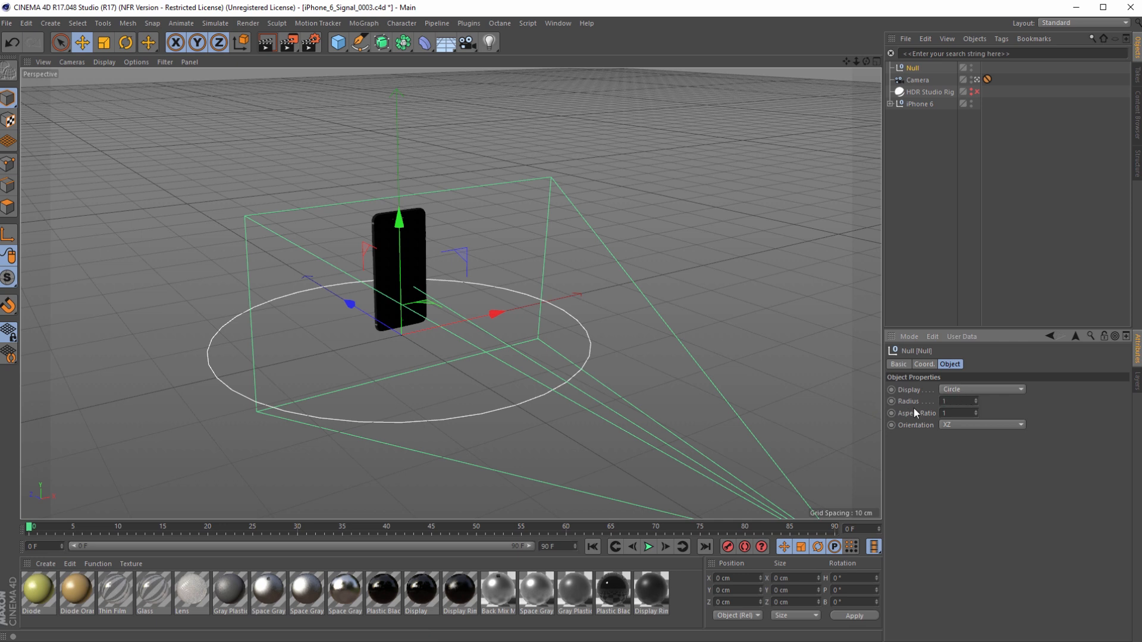
key("Return")
Step: Turn on the circular null's custom display color and set it to a fully saturated magenta
left_click(895, 364)
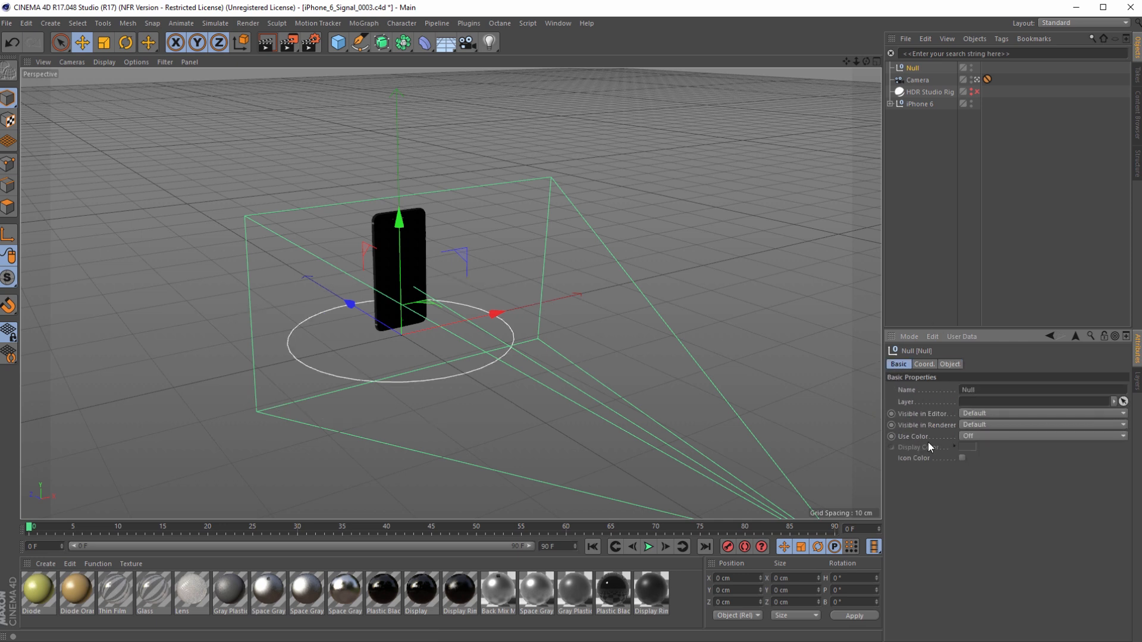
left_click(981, 435)
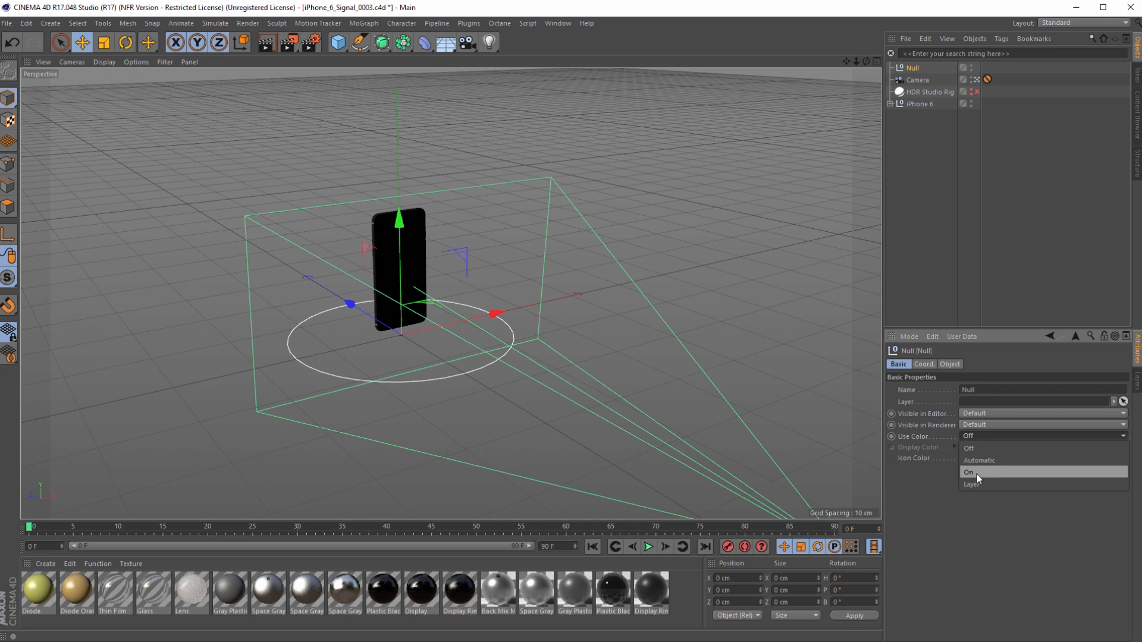
left_click(976, 474)
left_click(969, 447)
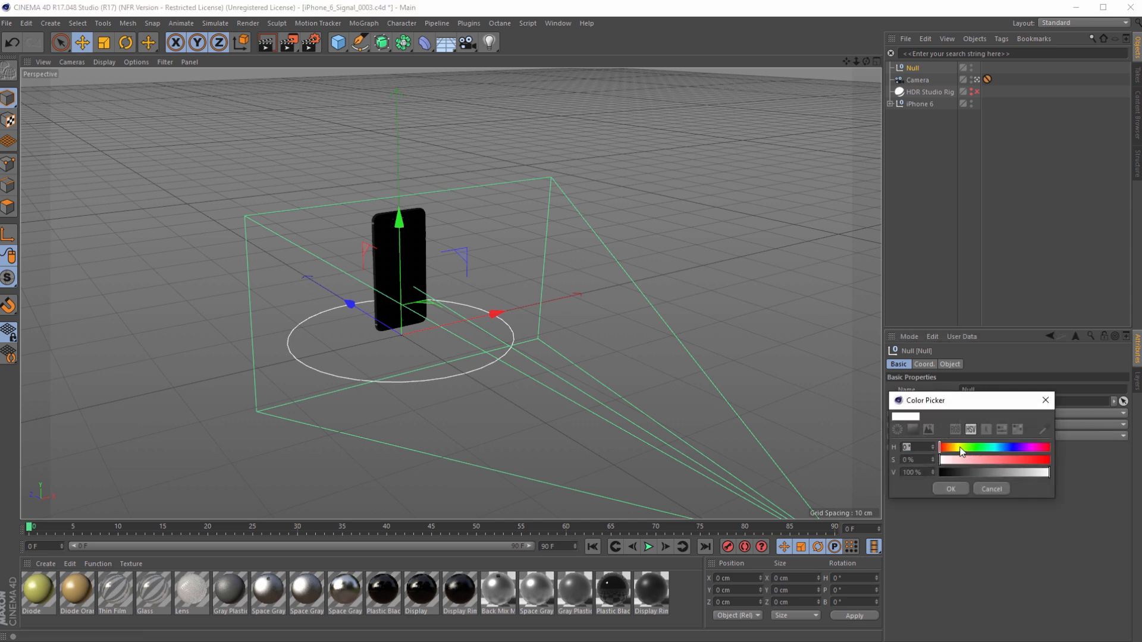
left_click_drag(968, 452, 1088, 462)
left_click(951, 489)
left_click(761, 344)
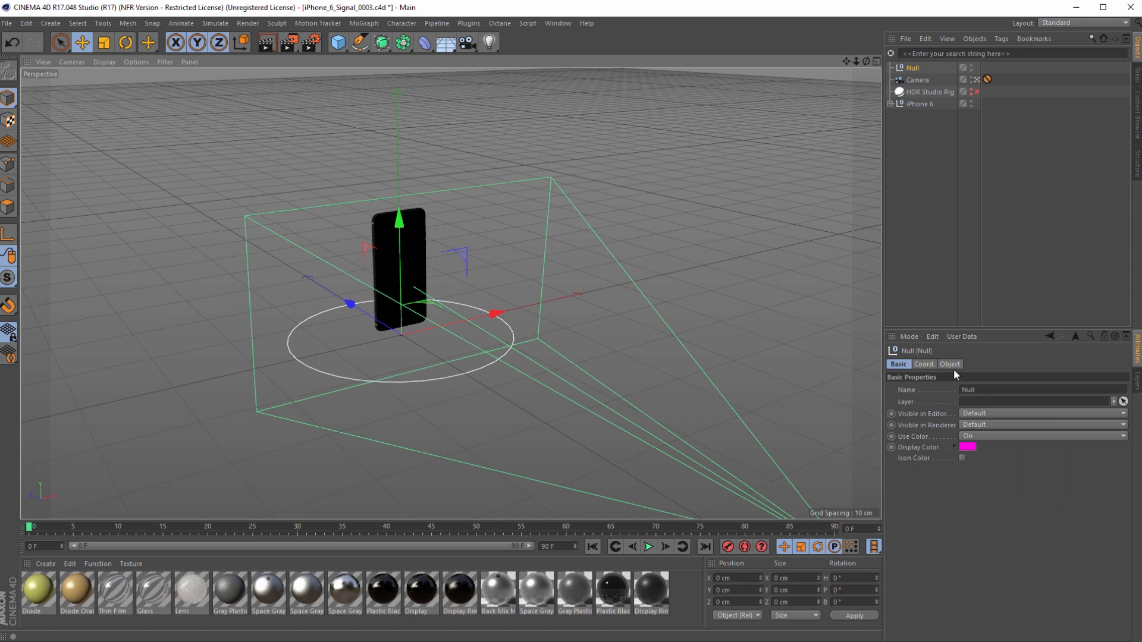
Step: Reduce the circular null's radius to 10 cm and deselect it
left_click(950, 364)
double_click(954, 401)
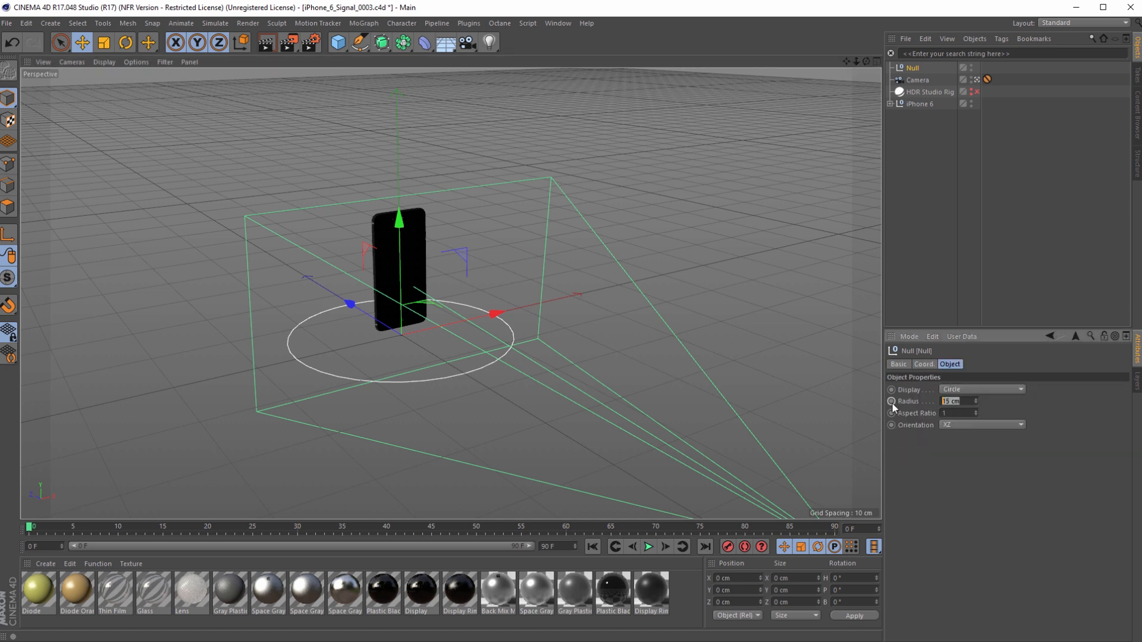
type("10")
key("Return")
left_click(810, 204)
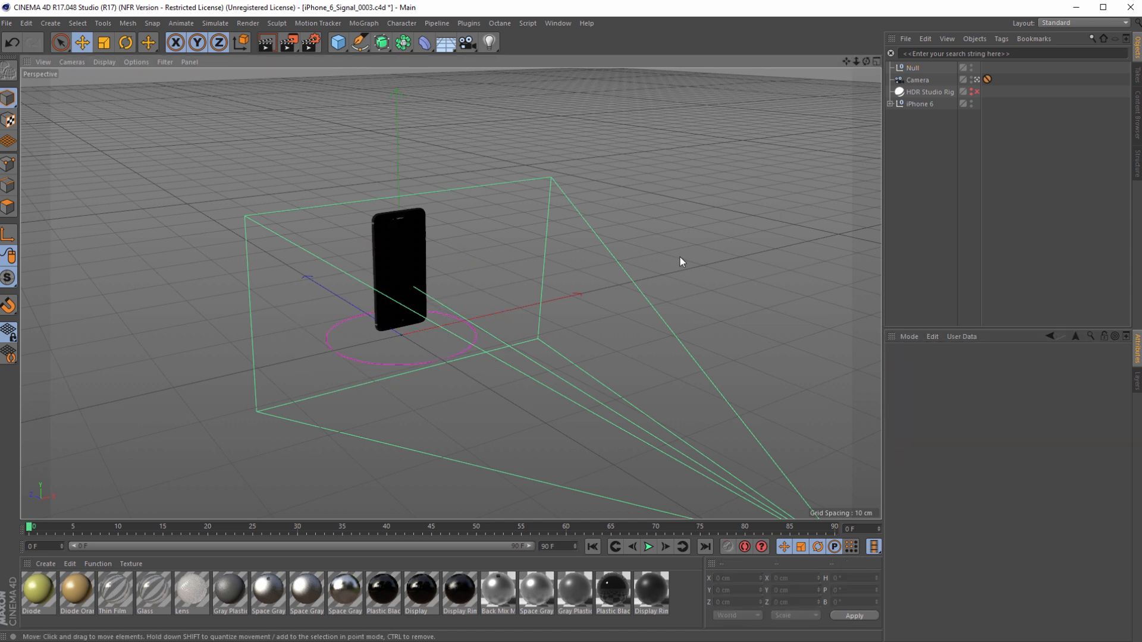
Step: Add a second null object and display it as a hexagon with XZ orientation
left_click_drag(719, 257, 551, 275, "alt")
right_click_drag(484, 278, 405, 311, "alt")
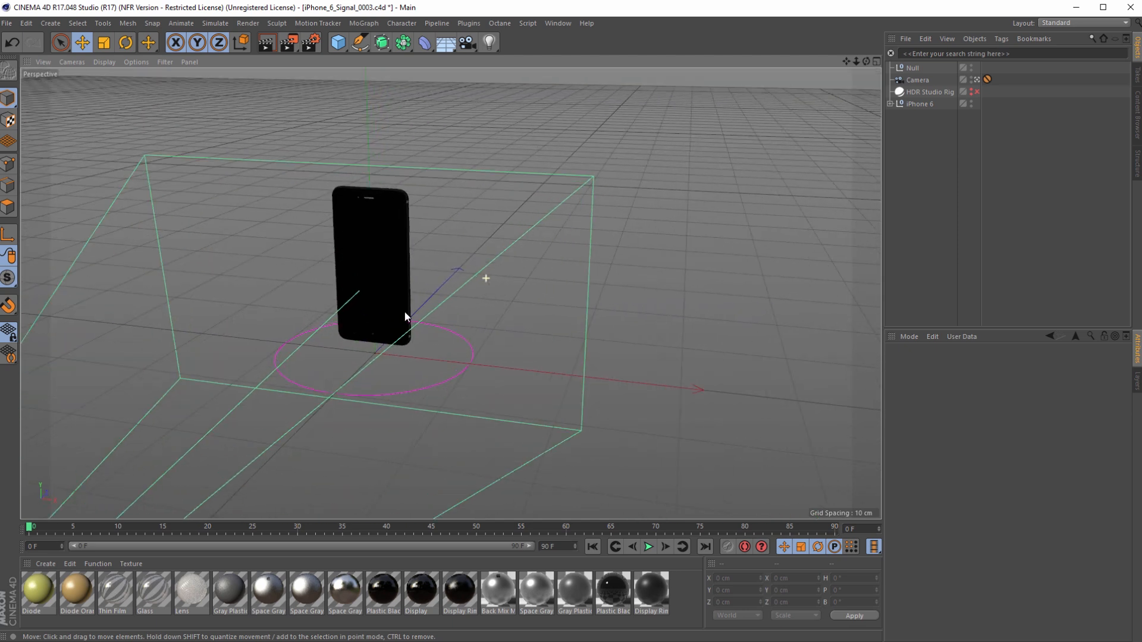
middle_click_drag(405, 311, 566, 316, "alt")
mouse_move(568, 317)
left_mouse_down("alt")
mouse_move(605, 329)
mouse_move(577, 332)
left_mouse_up("alt")
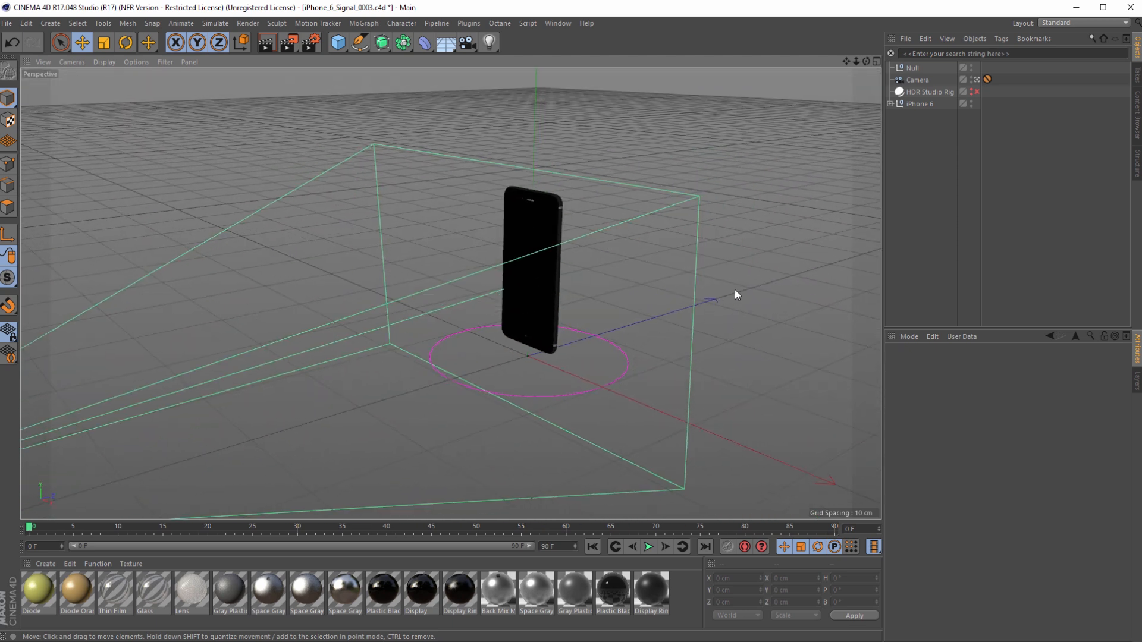
left_click_drag(348, 44, 364, 56)
left_click(965, 390)
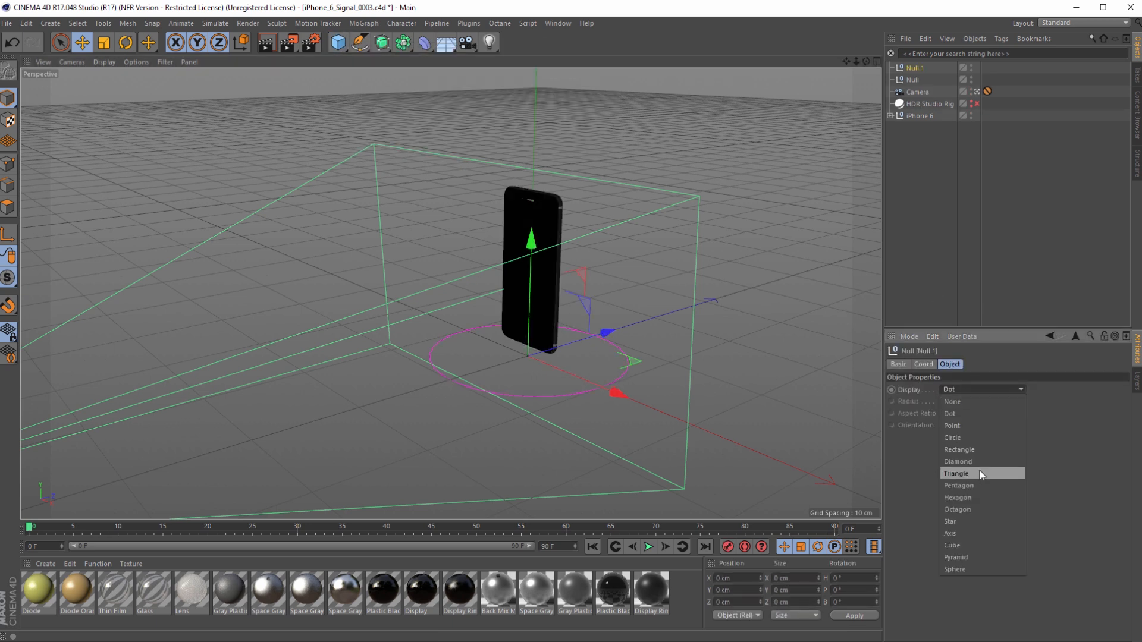
left_click(986, 499)
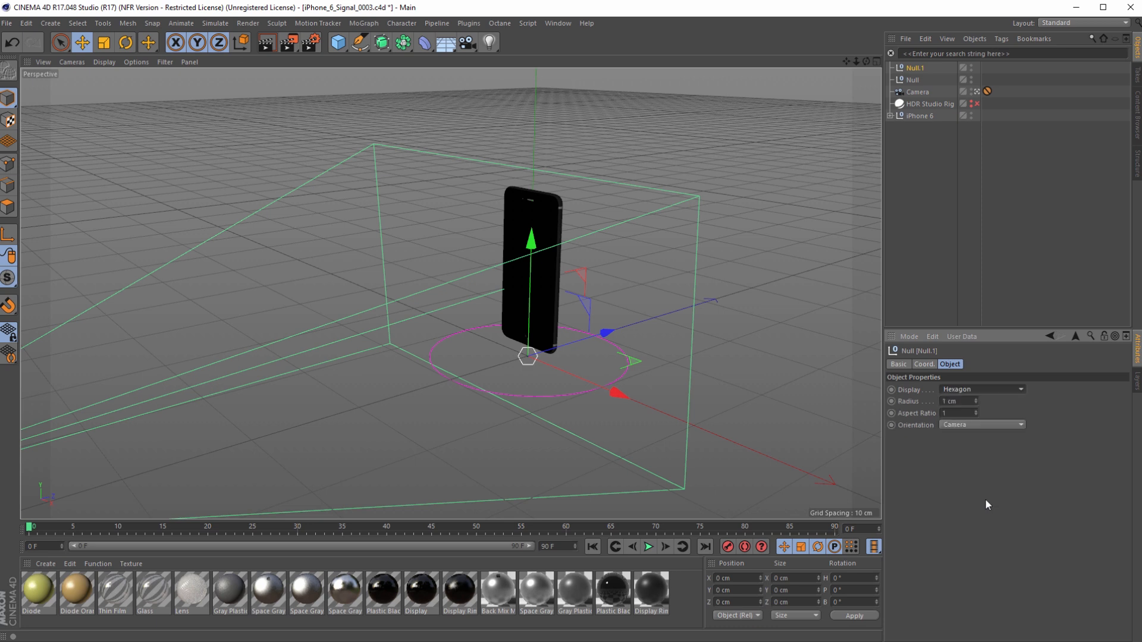
left_click(962, 426)
left_click(961, 472)
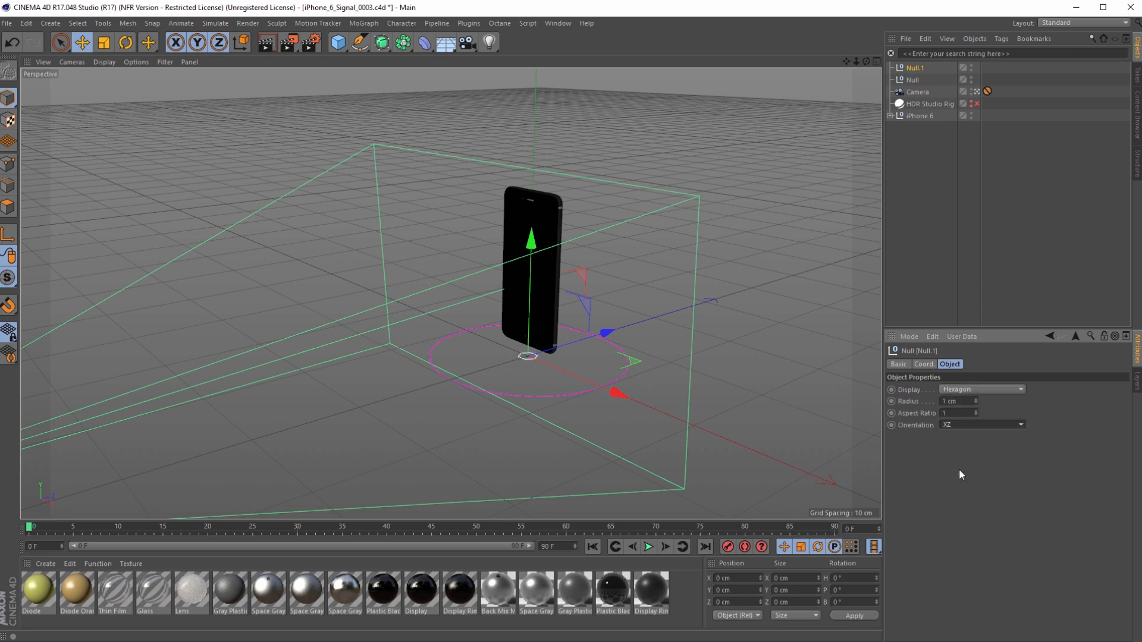
Step: Raise the hexagonal null to a Y position of about 9.17 cm and enlarge its radius until it surrounds the phone
left_click_drag(532, 241, 561, 153)
mouse_move(975, 401)
left_mouse_down()
mouse_move(975, 380)
mouse_move(975, 398)
left_mouse_up()
left_click_drag(627, 373, 879, 372, "alt")
Step: Turn on the hexagonal null's custom display color and set it to yellow with hue 56° and 100% saturation
left_click(898, 364)
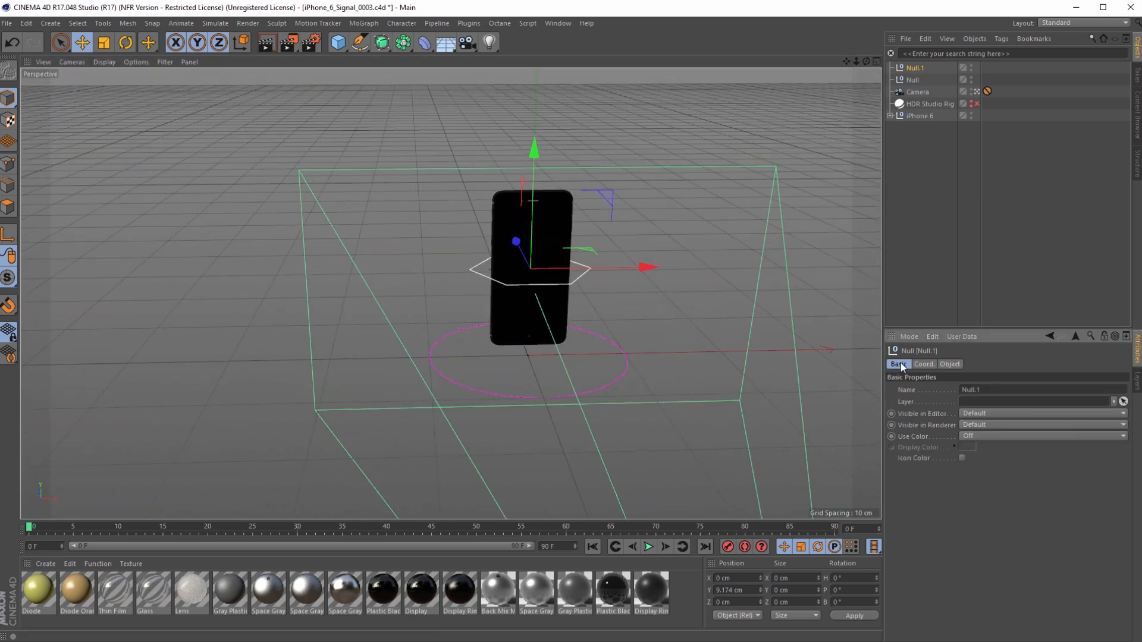
left_click(987, 436)
left_click(987, 469)
left_click(970, 447)
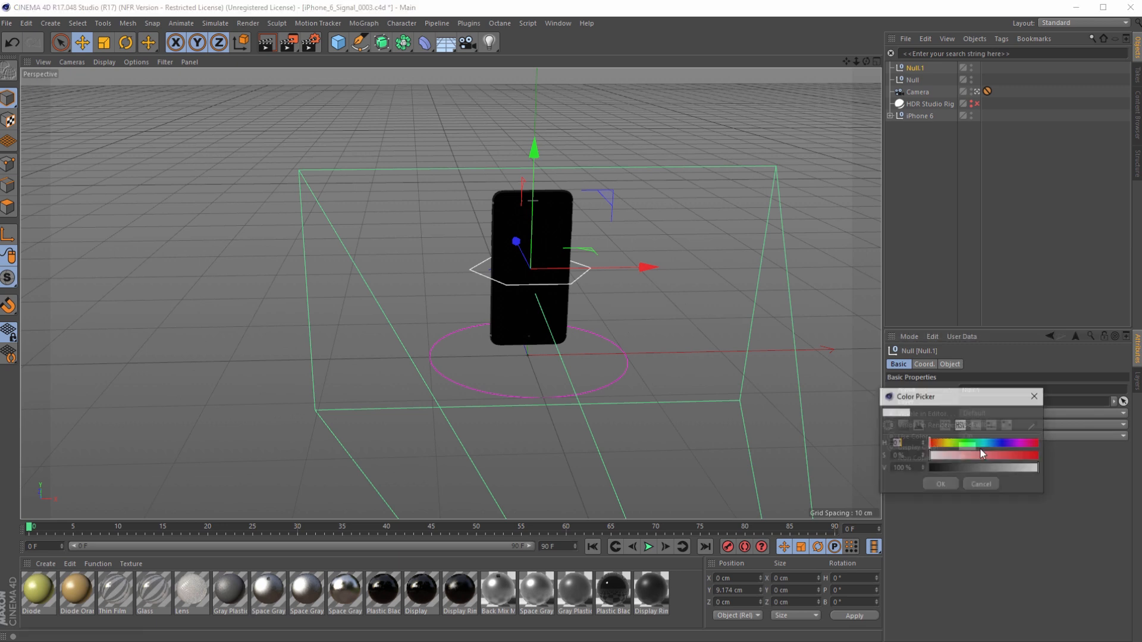
left_click_drag(955, 445, 1104, 458)
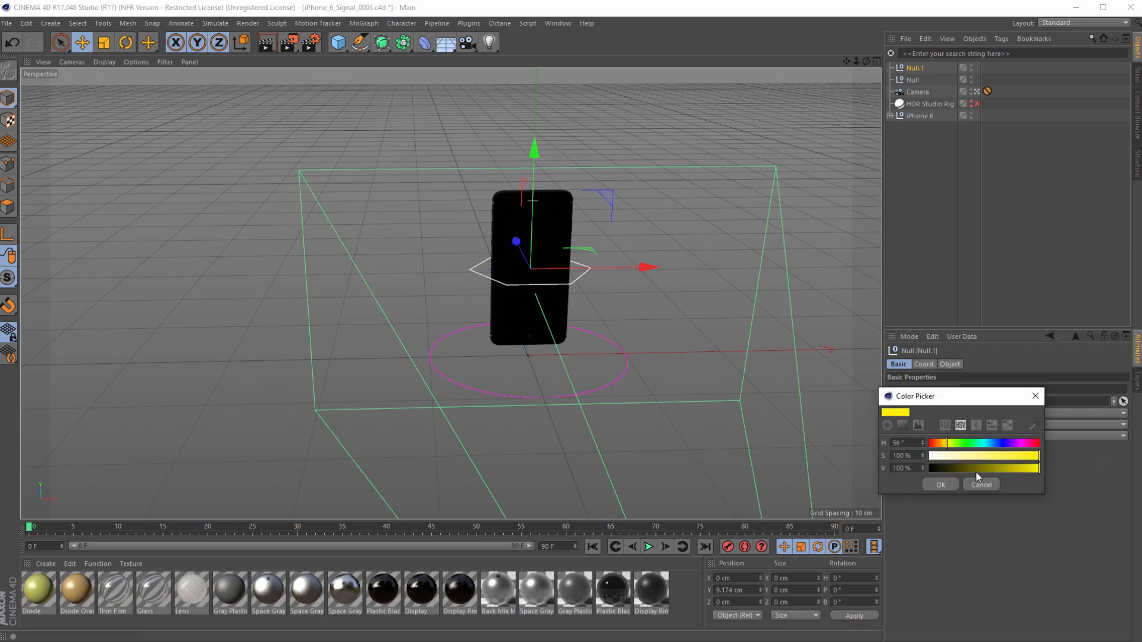
left_click(940, 484)
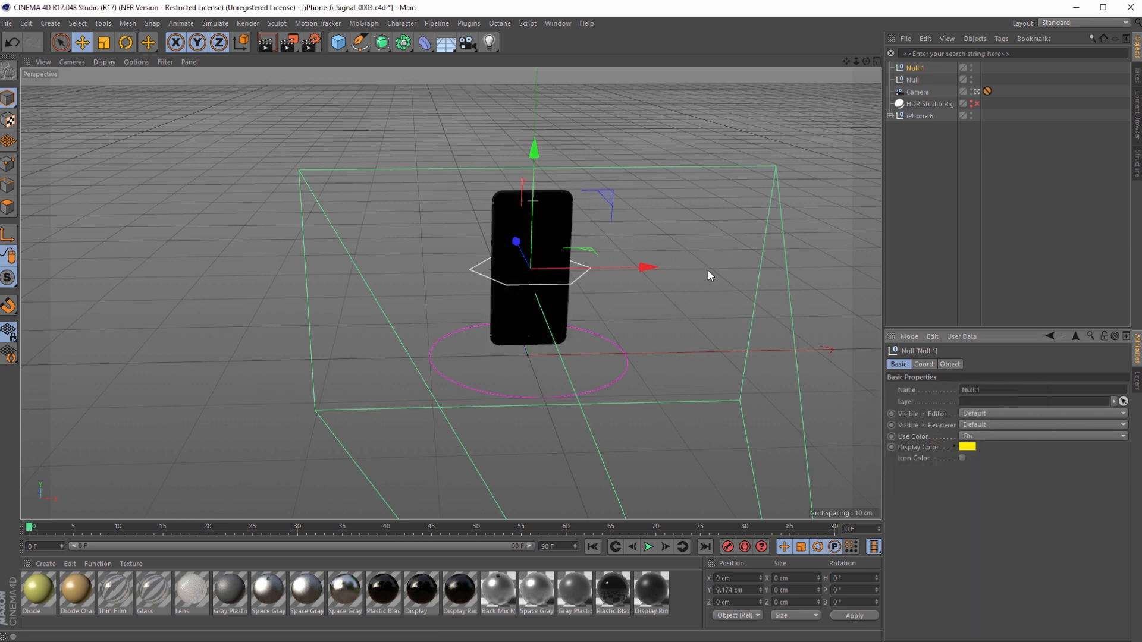
left_click(717, 297)
Step: Add a third null object and display it as a rectangle with XY orientation
left_click_drag(690, 323, 729, 345, "alt")
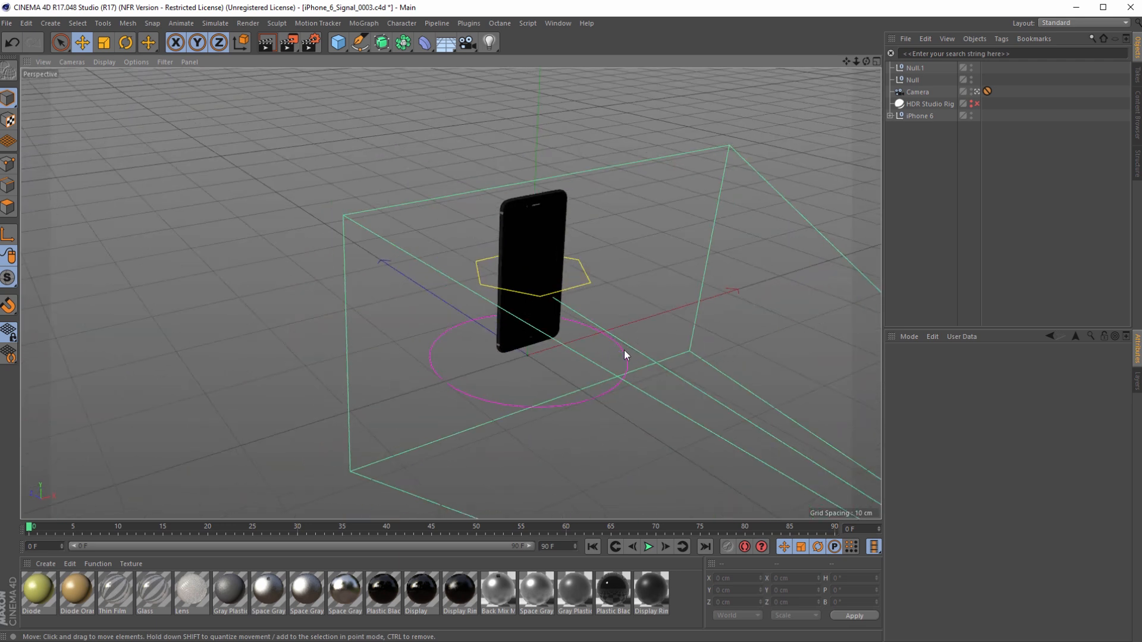
left_click_drag(624, 355, 669, 352, "alt")
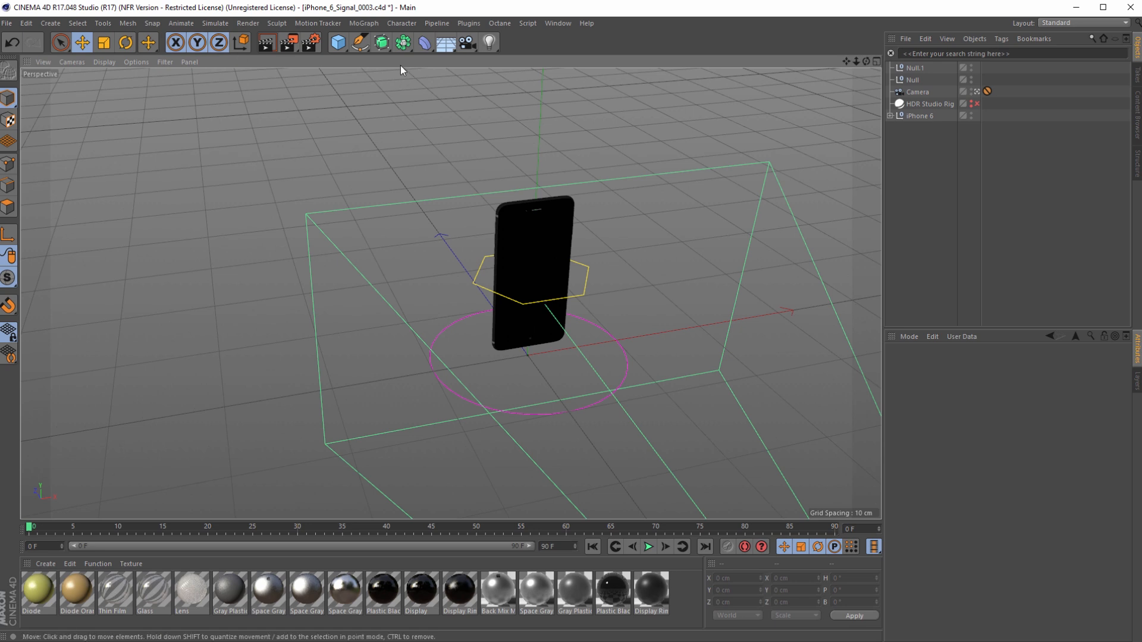
left_click(337, 42)
left_click(372, 58)
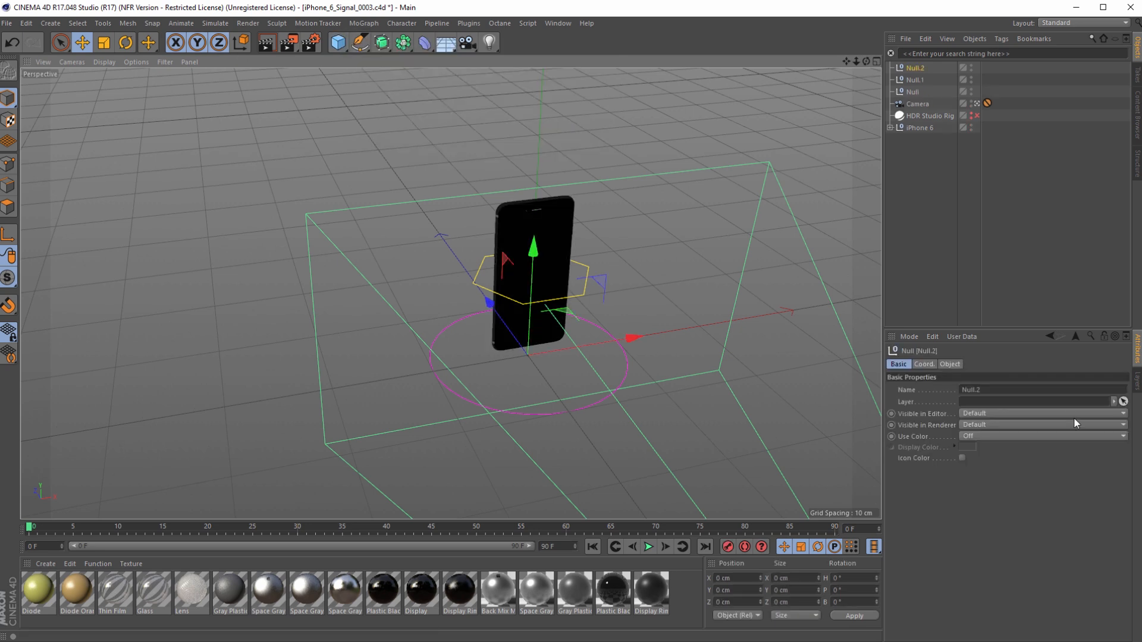
left_click(925, 364)
left_click(949, 364)
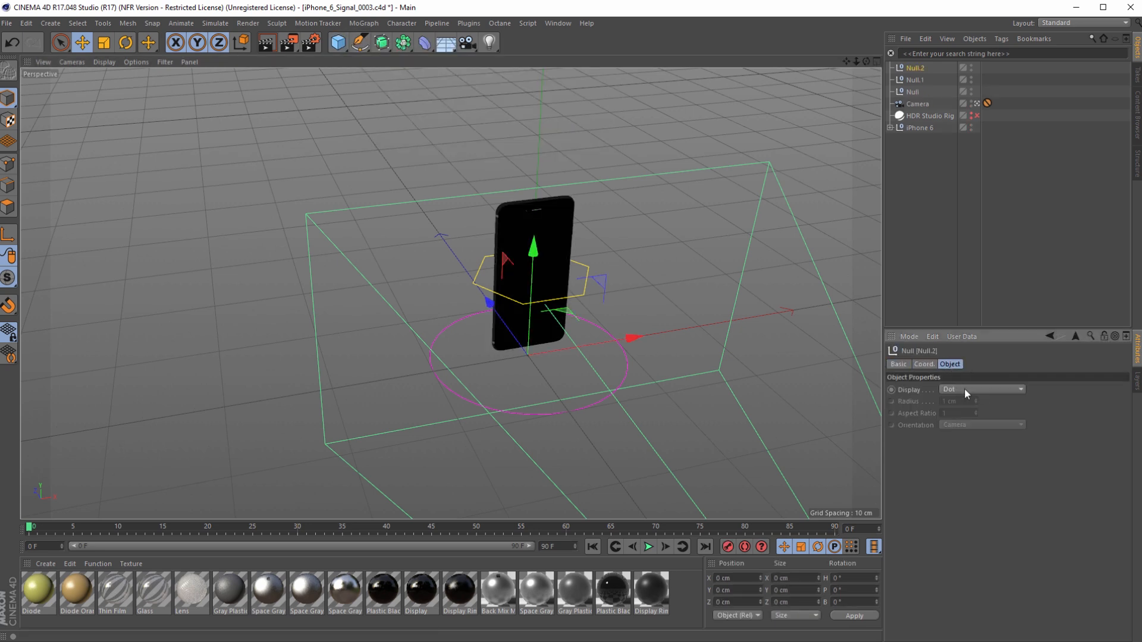
left_click(964, 389)
left_click(983, 449)
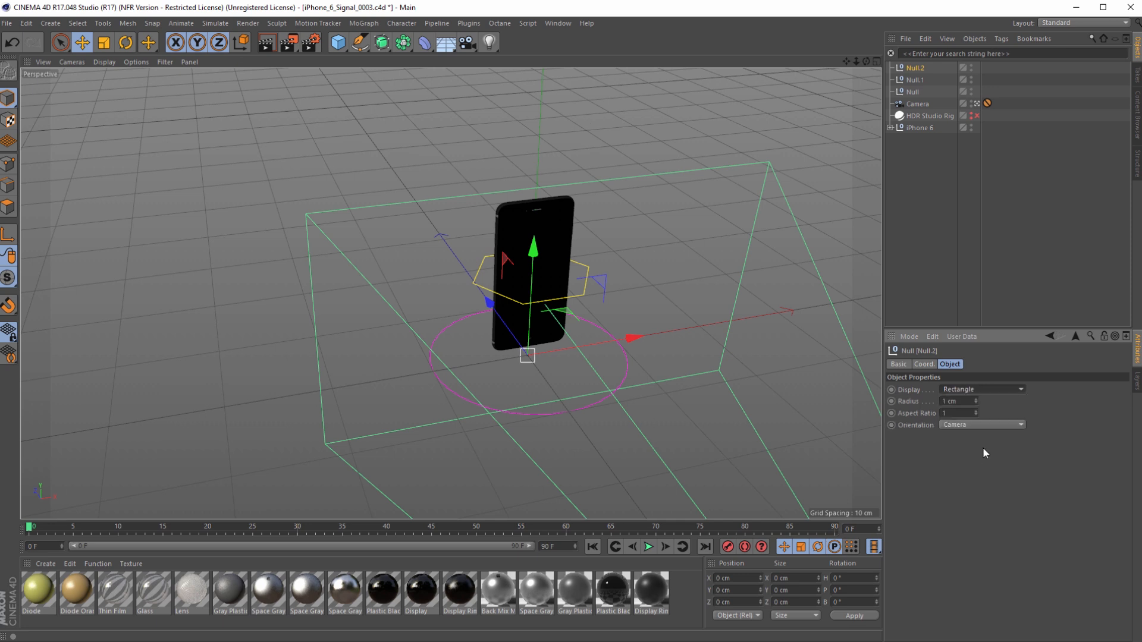
left_click(971, 426)
left_click(974, 447)
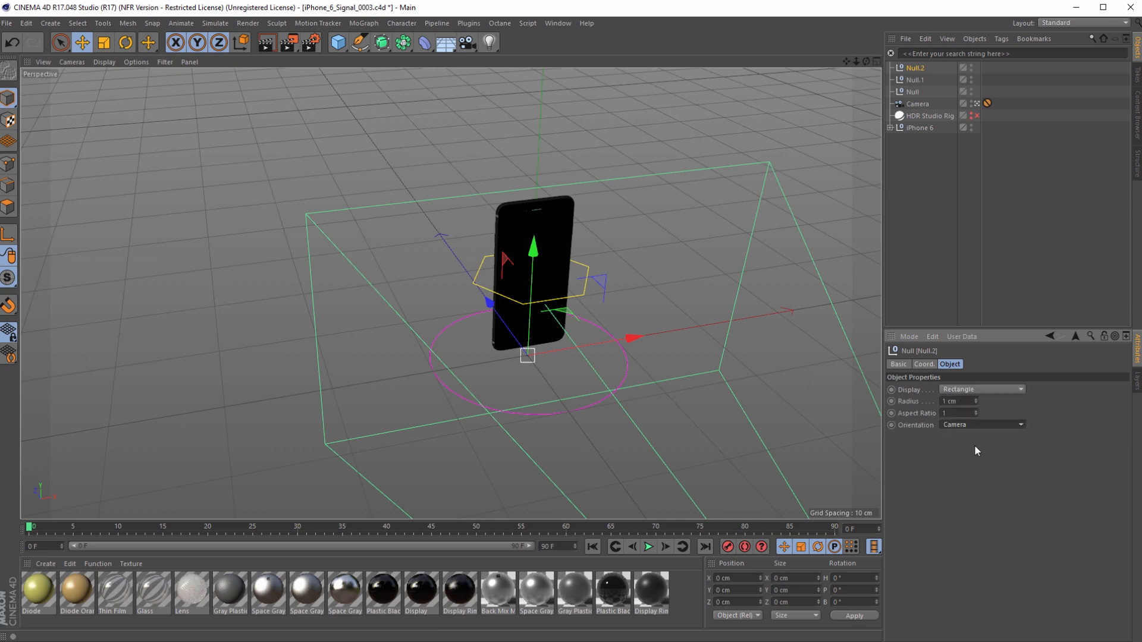
Step: Raise the rectangular null to about 9.54 cm in Y and size it around the phone with radius 8.4 cm and aspect ratio 1.49
left_click_drag(809, 428, 894, 368, "alt")
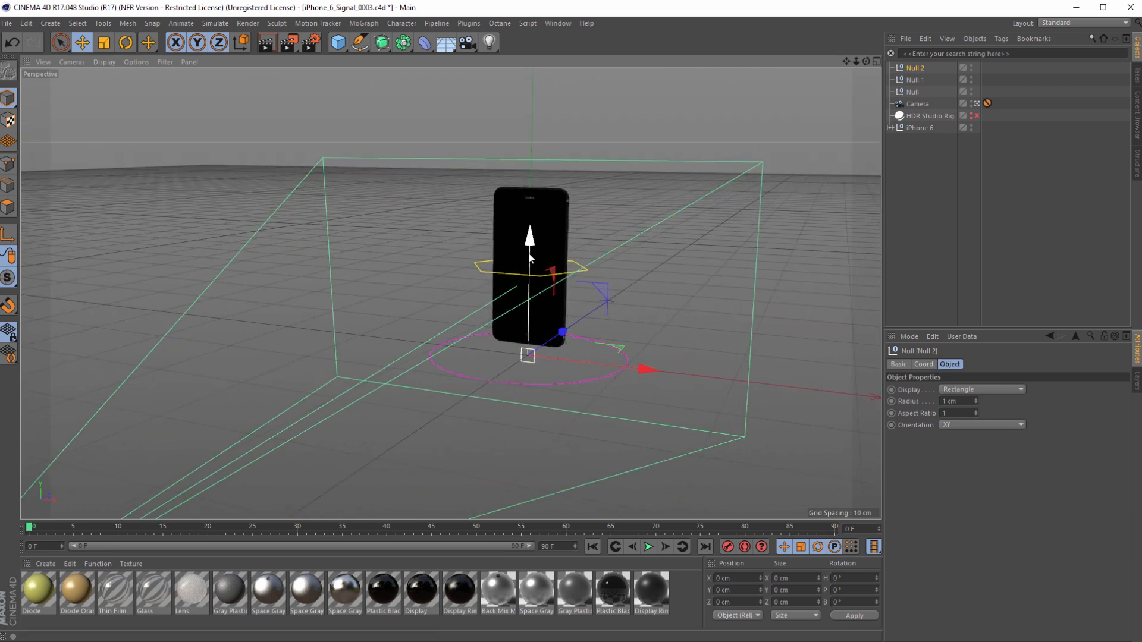
left_click_drag(528, 252, 543, 147)
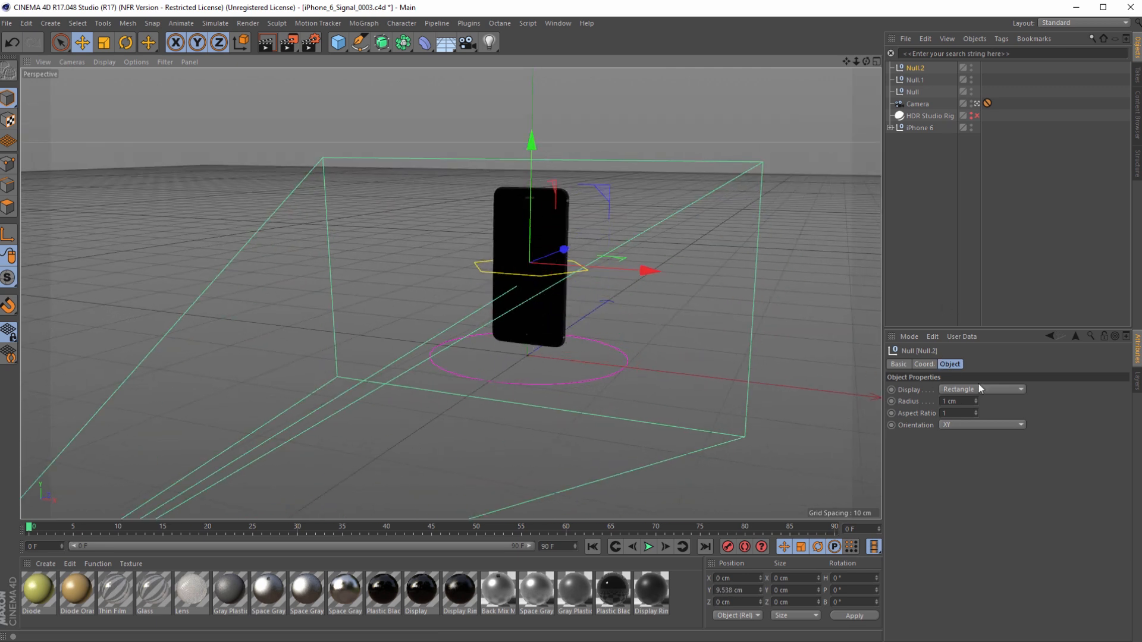
left_click(973, 401)
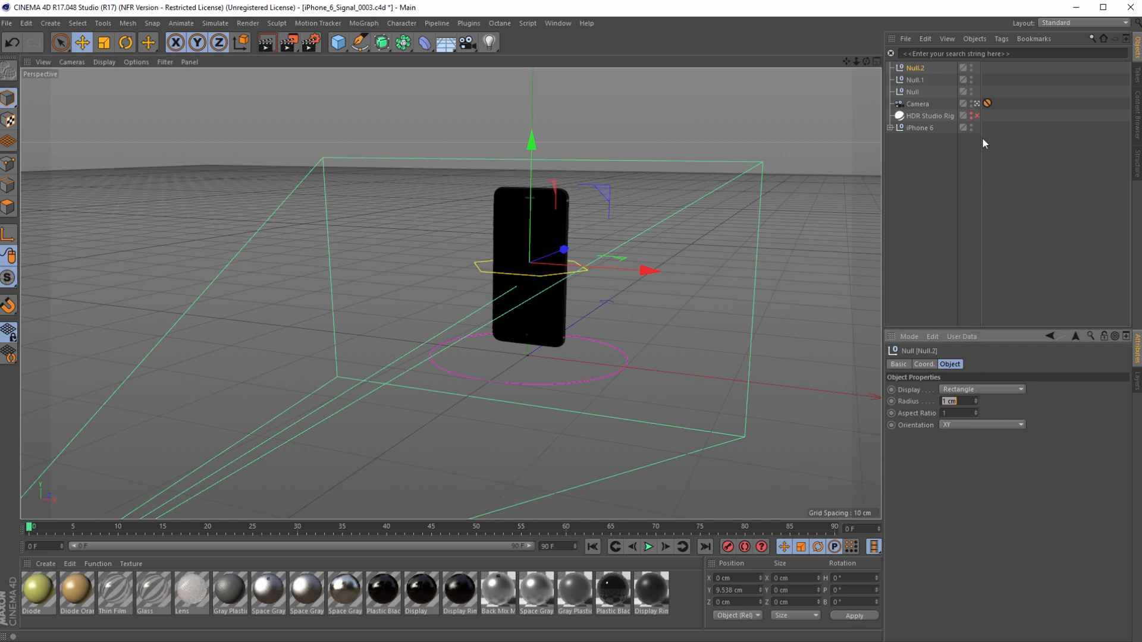
mouse_move(975, 401)
left_mouse_down()
mouse_move(975, 386)
mouse_move(976, 413)
mouse_move(975, 401)
left_mouse_up()
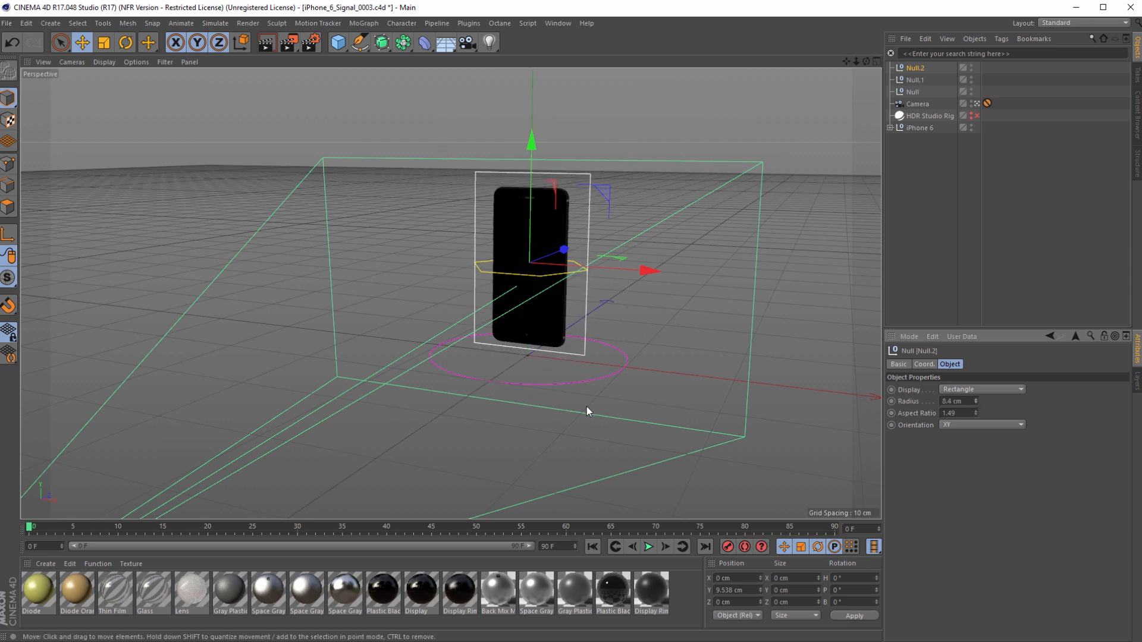
left_click_drag(586, 406, 612, 427, "alt")
Step: Turn on the rectangular null's custom display color, set it to saturated yellow, and deselect it
left_click(916, 365)
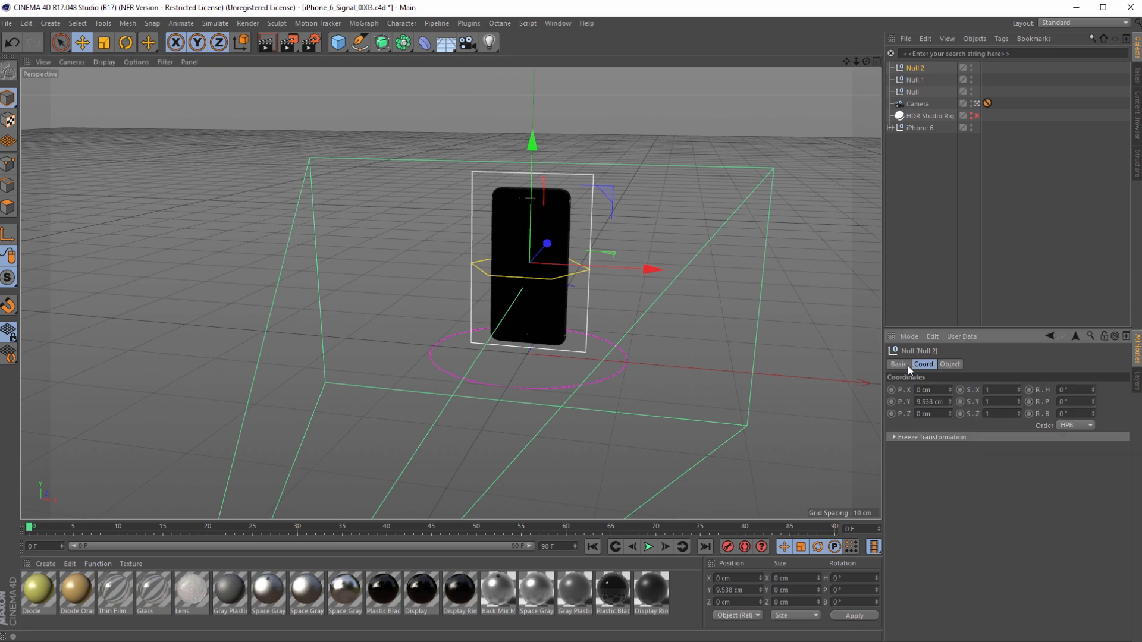
left_click(906, 364)
left_click(979, 436)
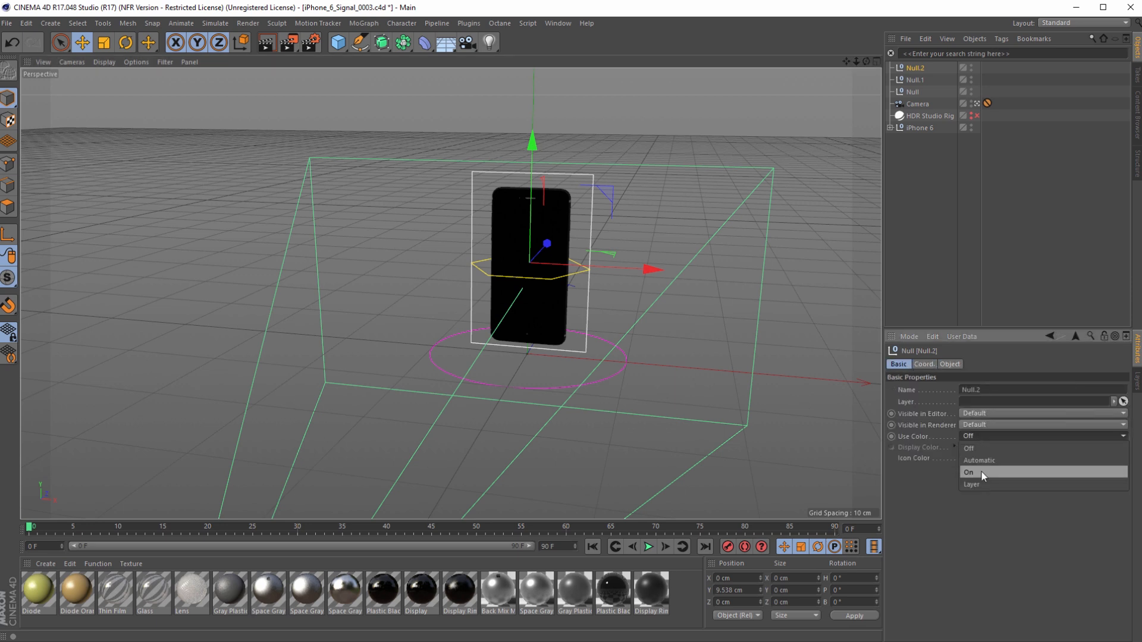
left_click(981, 472)
left_click(970, 447)
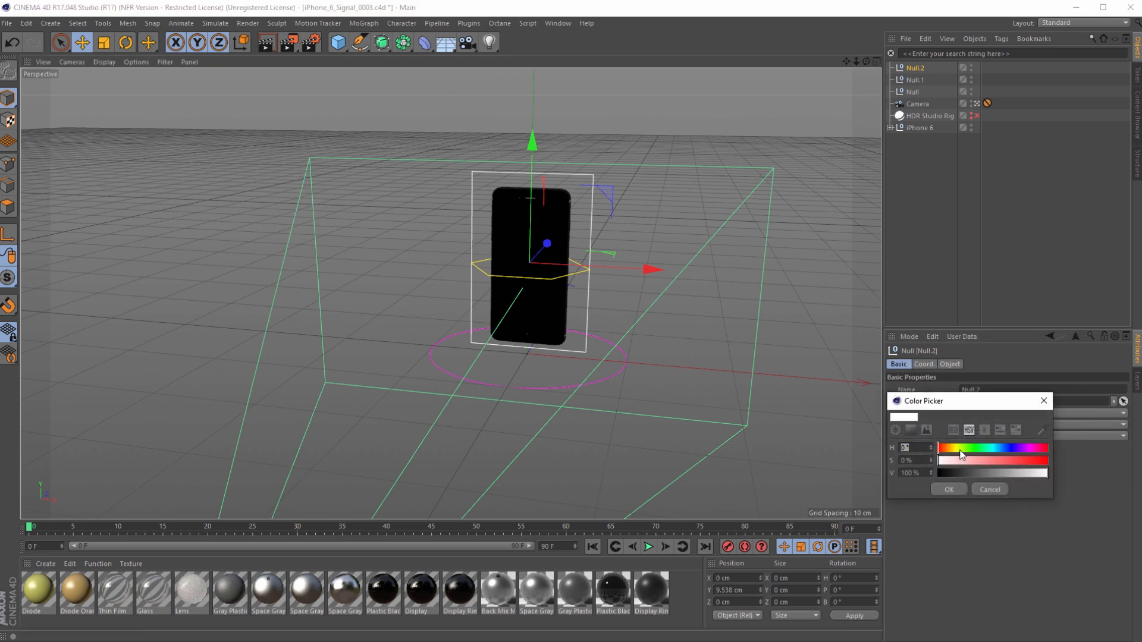
left_click(955, 448)
left_click_drag(970, 460, 1047, 460)
left_click(949, 490)
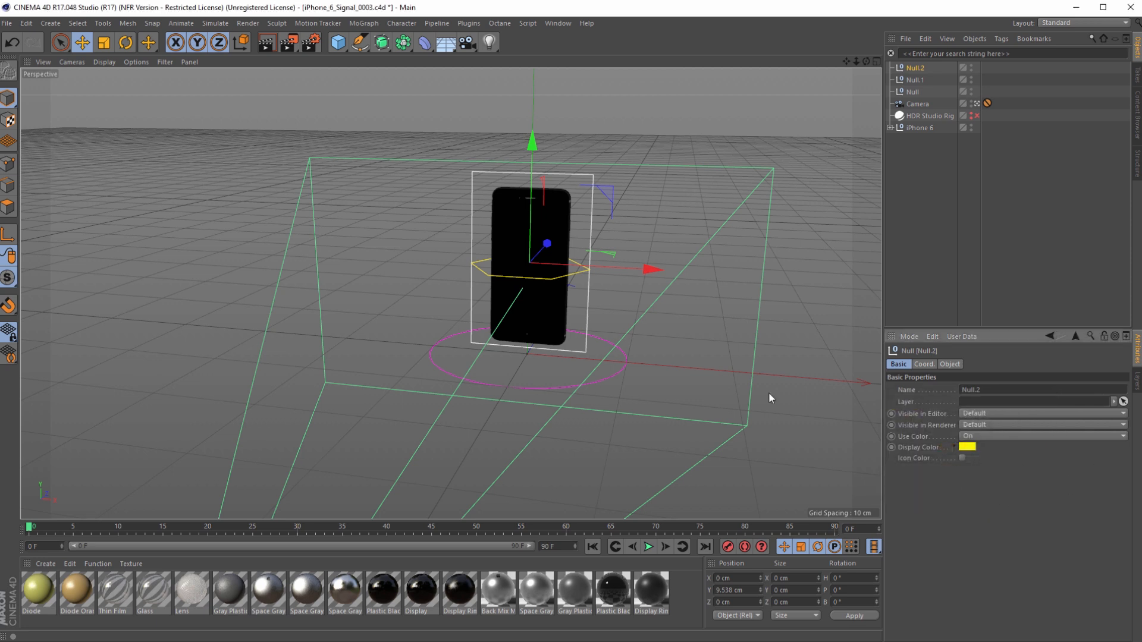
left_click(707, 344)
Step: Rename the magenta circular null as PosNull
left_click_drag(209, 320, 875, 180, "alt")
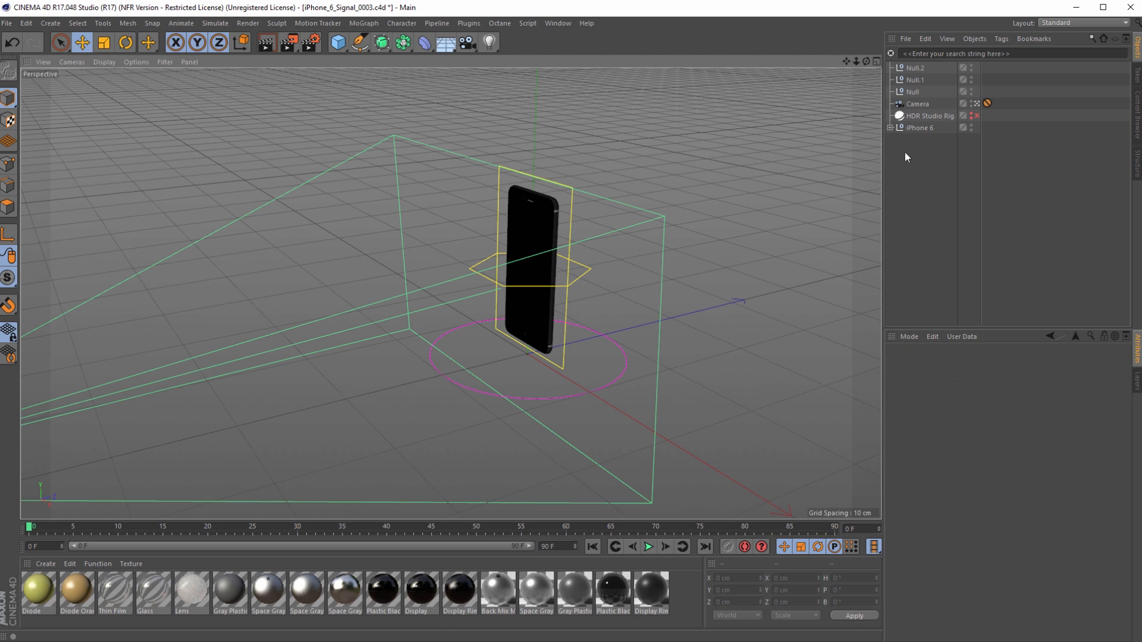
left_click(913, 92)
double_click(912, 90)
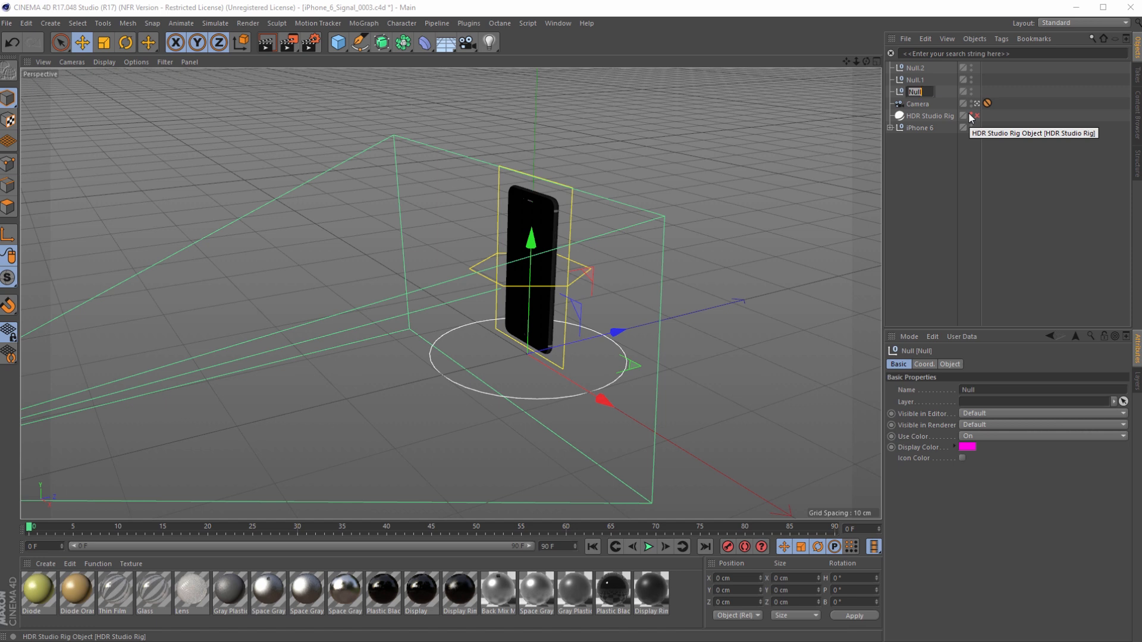
type("Pos")
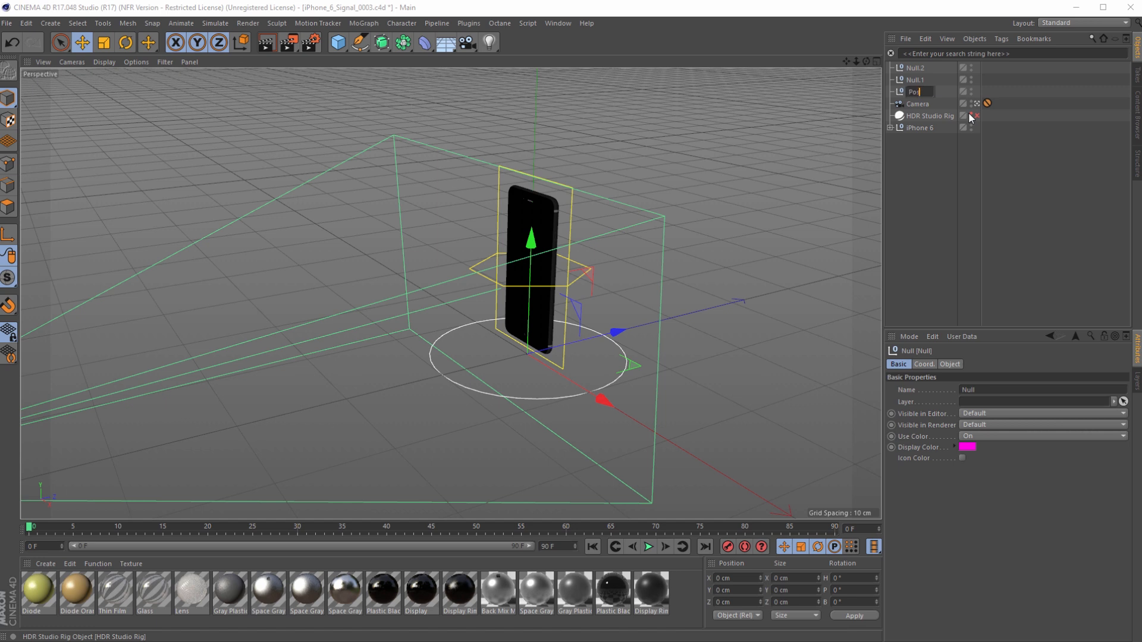
type("Null")
key("Return")
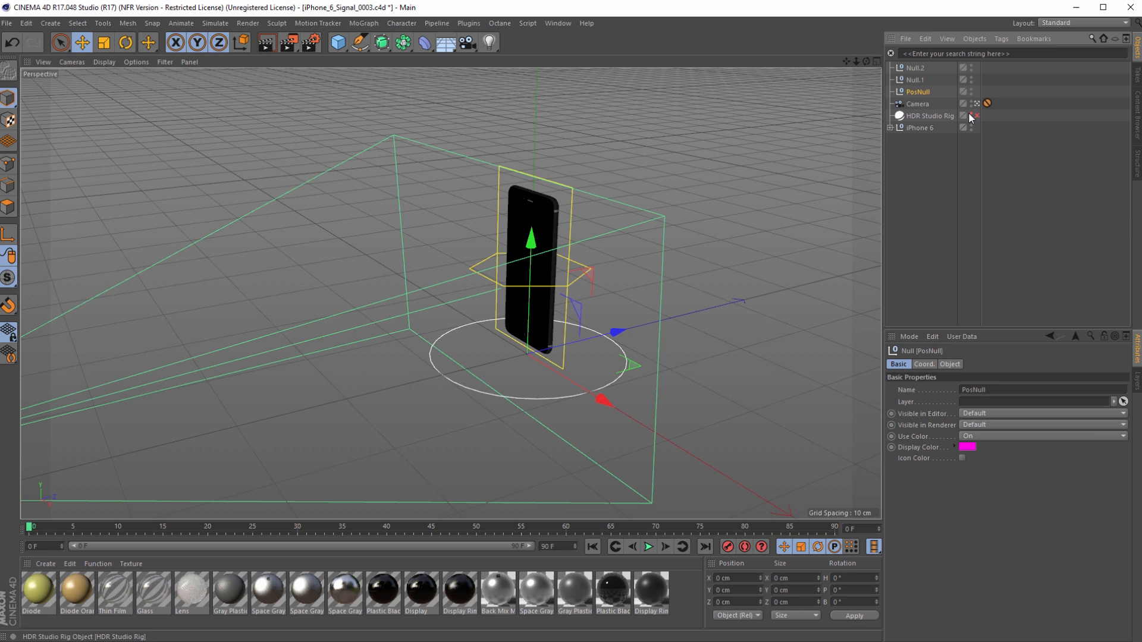
Step: Rename the yellow hexagonal null as MainRotNull
left_click(913, 83)
double_click(912, 82)
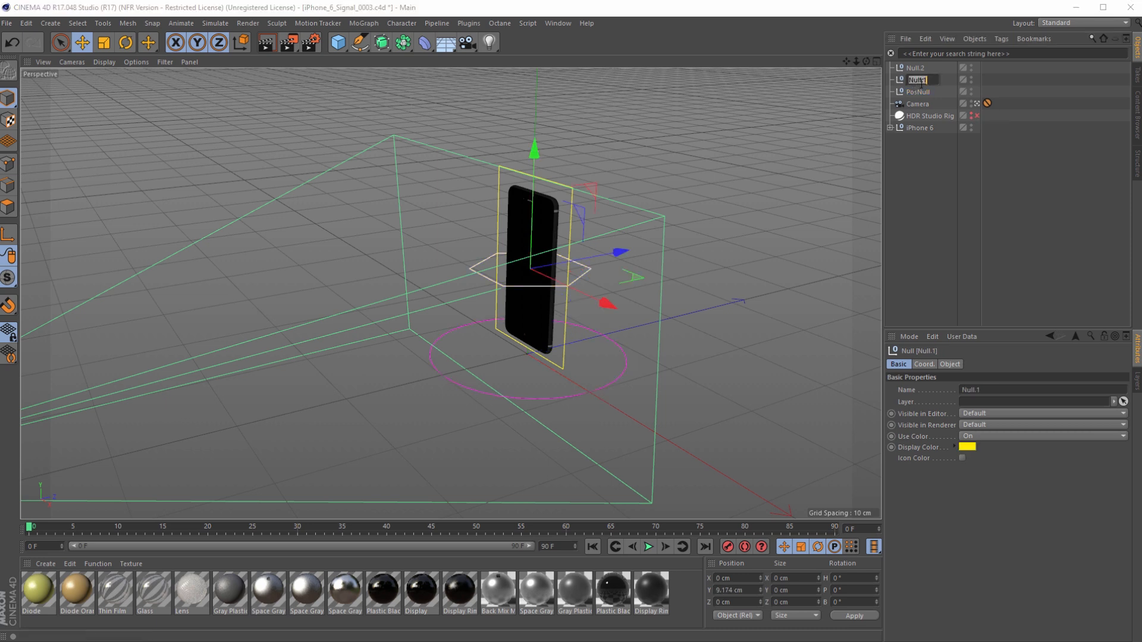
type("M")
key("Return")
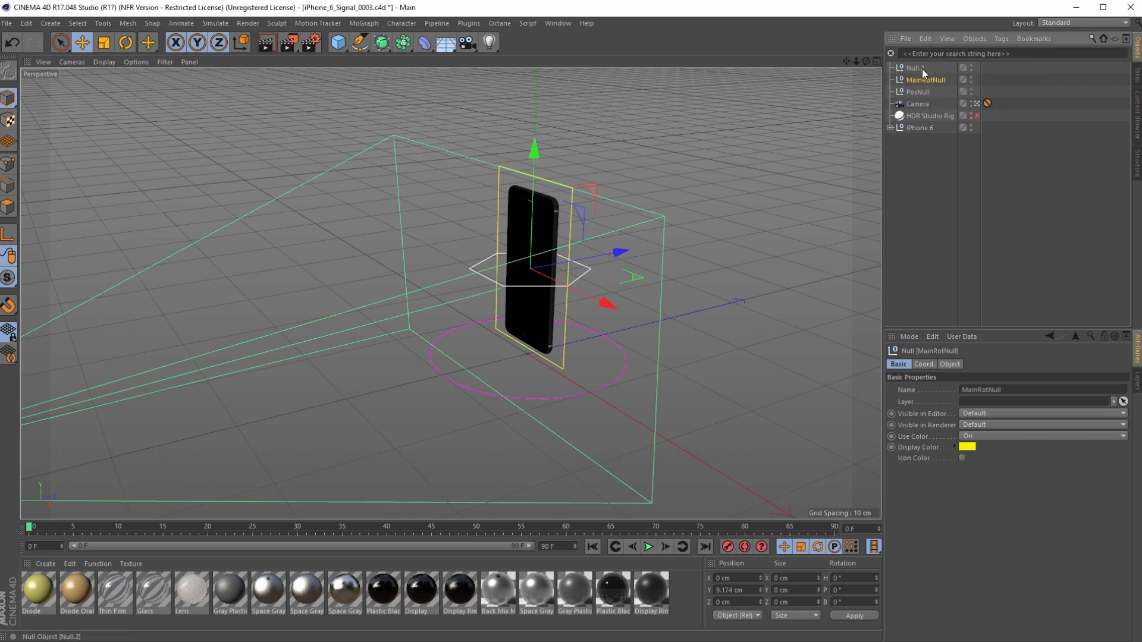
Step: Rename the yellow rectangular null as LocalRotNull
left_click(921, 69)
double_click(920, 69)
key("BackSpace")
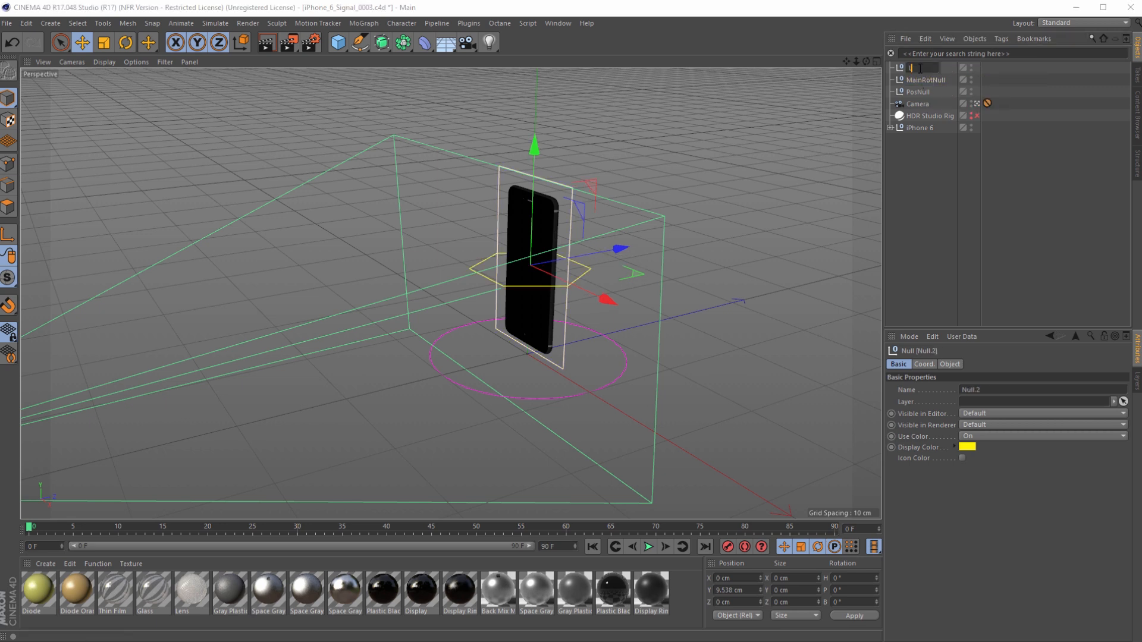
type("LocalRotNull")
key("Return")
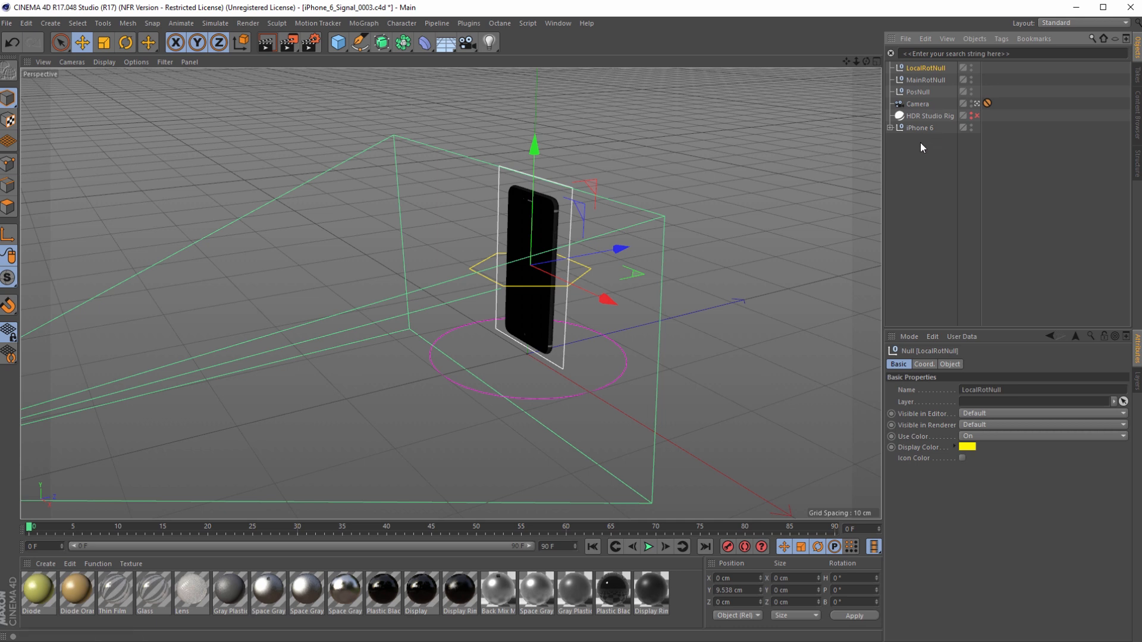
Step: Nest iPhone 6 under LocalRotNull, LocalRotNull under MainRotNull, and MainRotNull under PosNull, then clear the selection
left_click_drag(918, 129, 923, 104)
left_click(626, 391)
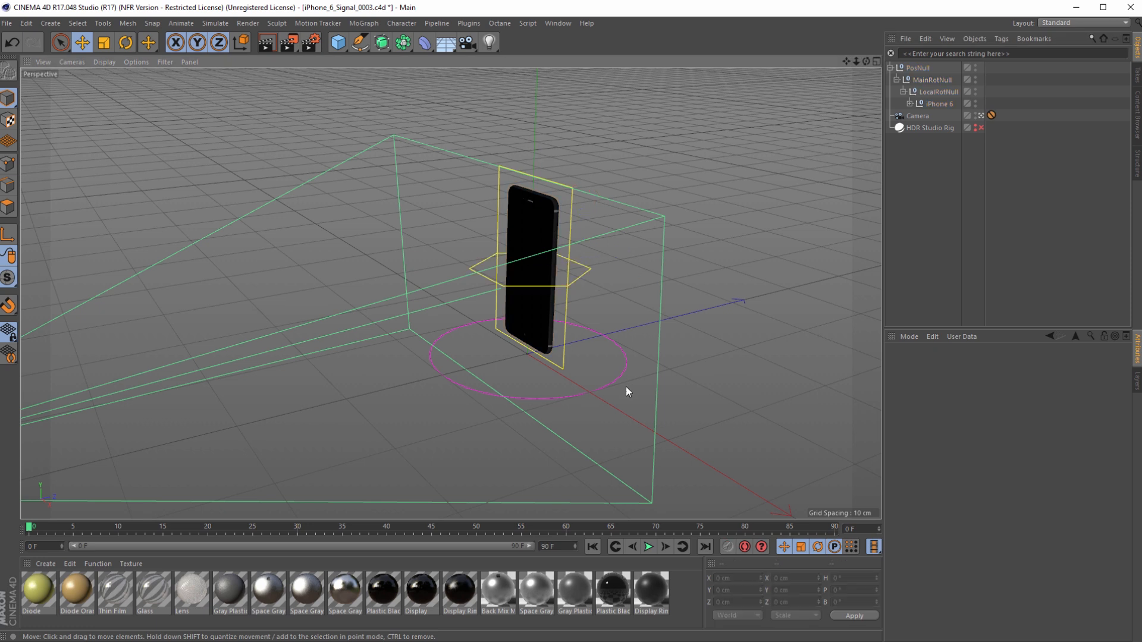
Step: Test the rig by moving PosNull and rotating MainRotNull and LocalRotNull, undoing each transformation and deselecting everything
left_click(617, 380)
mouse_move(613, 333)
left_mouse_down()
mouse_move(694, 320)
mouse_move(625, 348)
mouse_move(668, 345)
mouse_move(612, 352)
left_mouse_up()
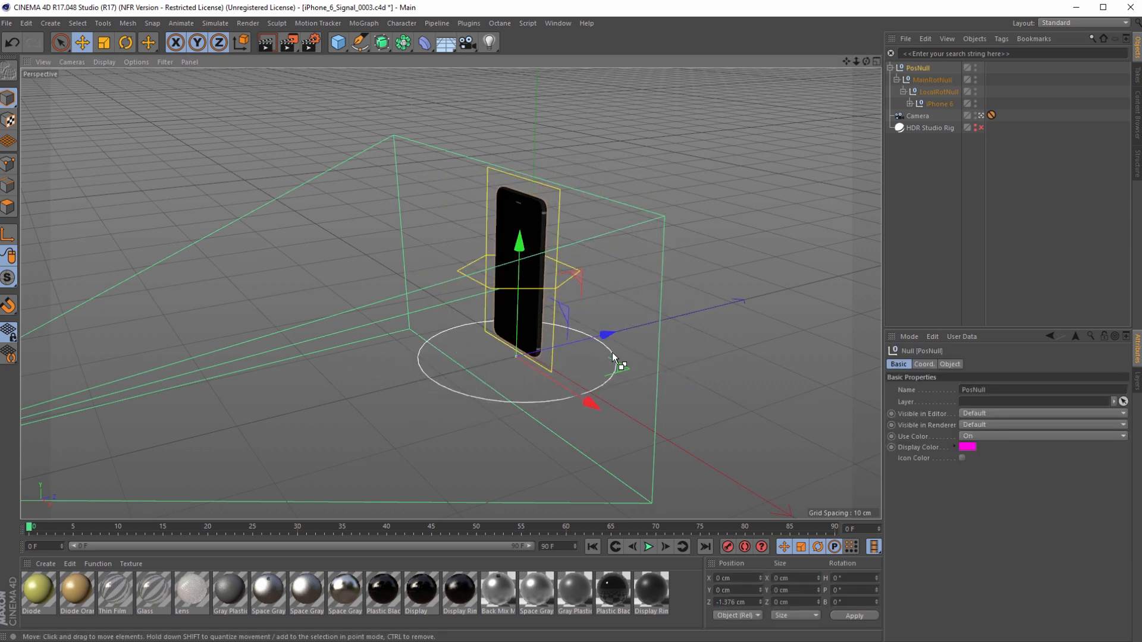
key("ctrl+z")
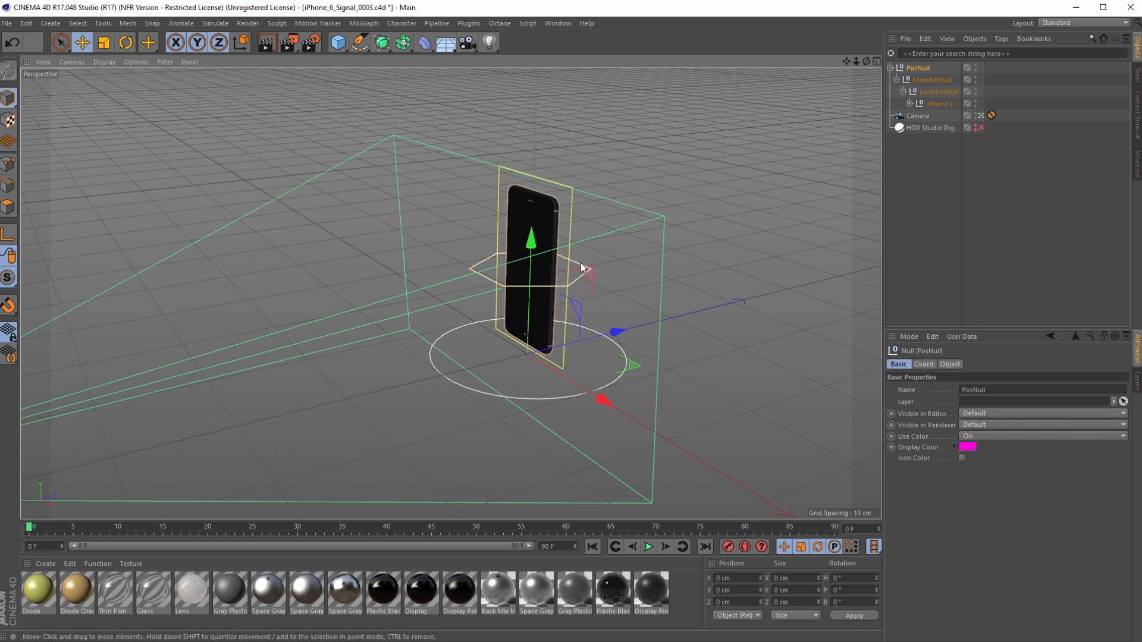
left_click(580, 266)
key("r")
left_click_drag(576, 265, 608, 287)
key("ctrl+z")
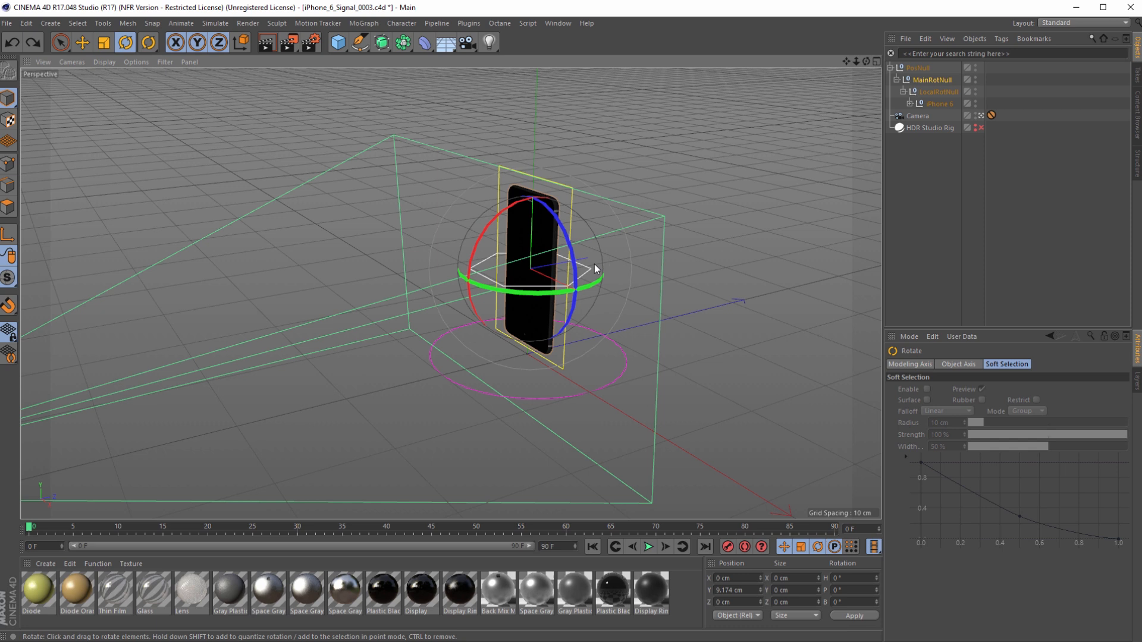
left_click(567, 210)
left_click_drag(506, 290, 571, 303)
key("ctrl+z")
left_click(791, 248)
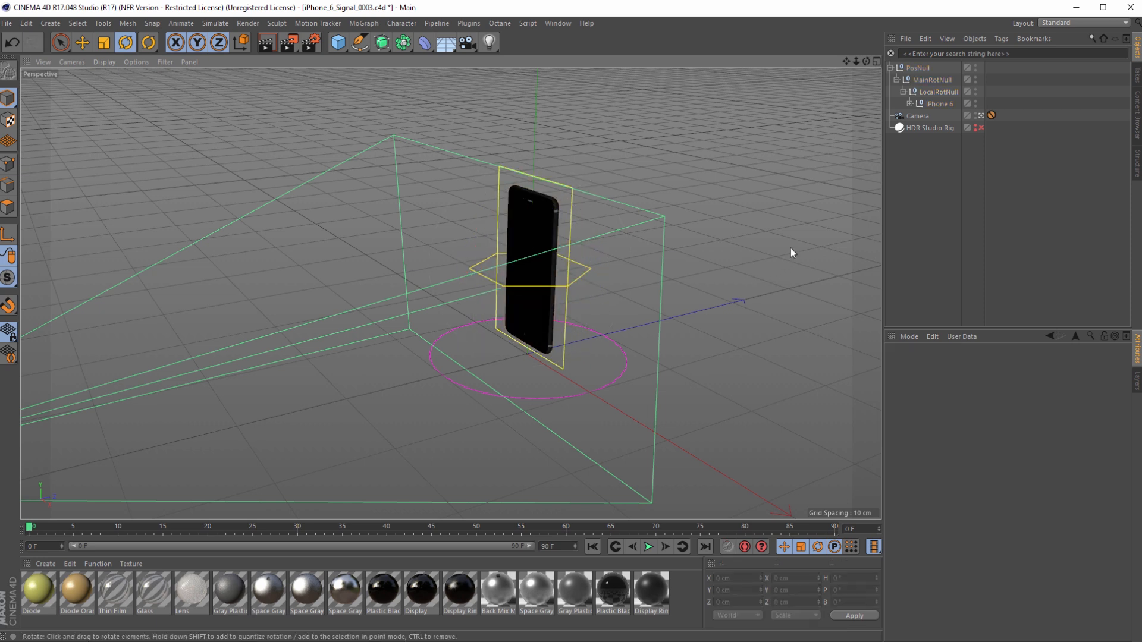
Step: Collapse the hierarchy below MainRotNull and add a Signal tag to PosNull
left_click_drag(509, 332, 585, 319, "alt")
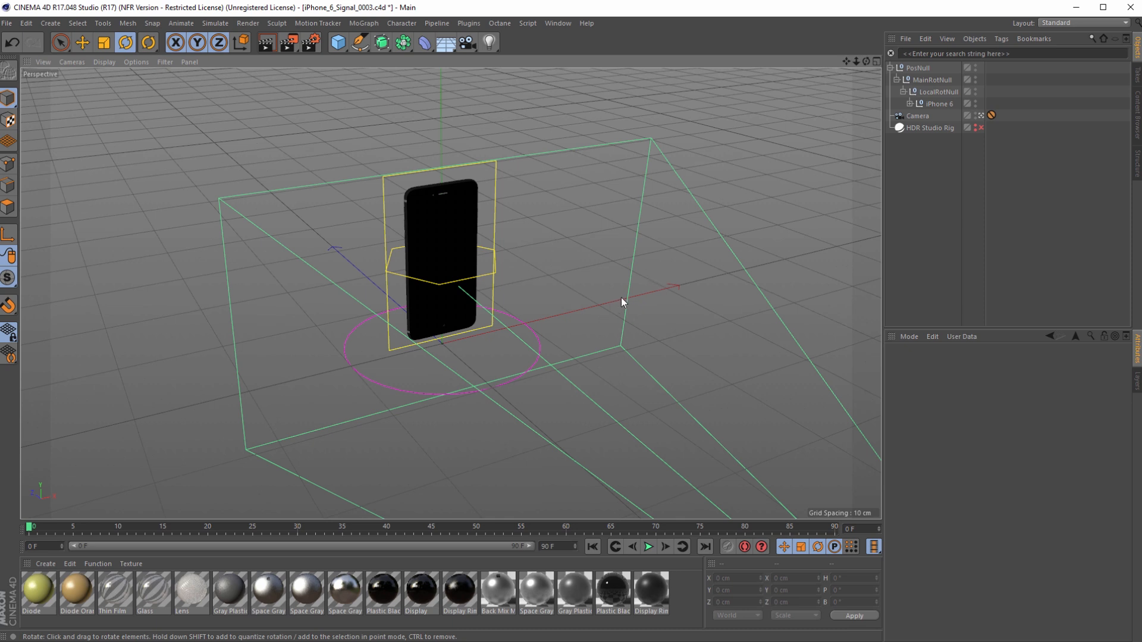
left_click_drag(621, 303, 514, 331, "alt")
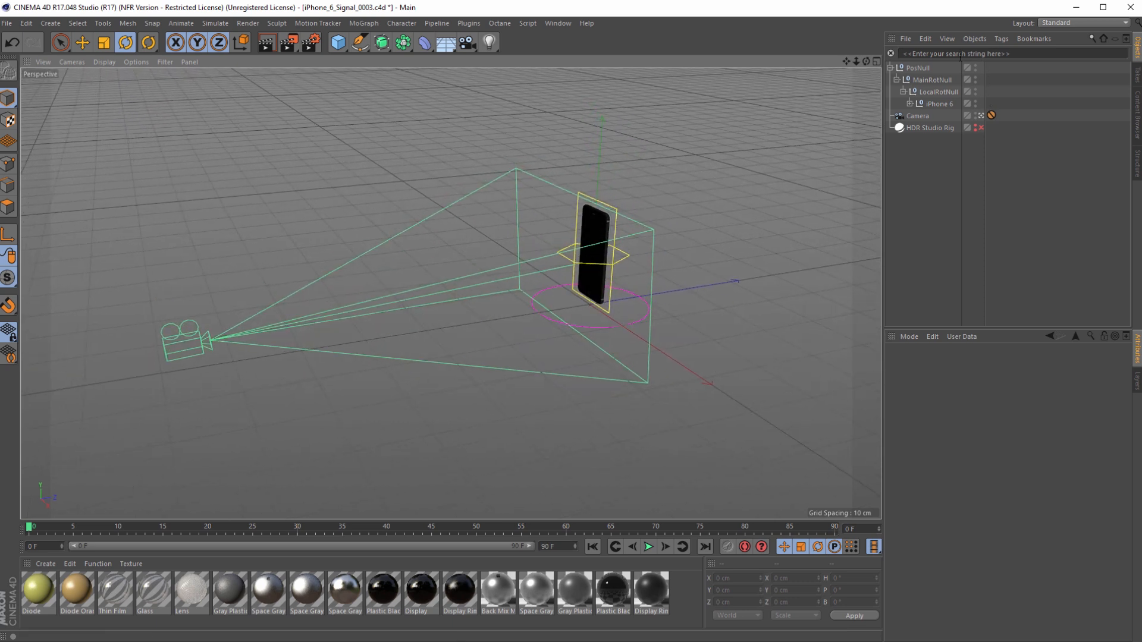
left_click(888, 67)
left_click(888, 67)
left_click(896, 80)
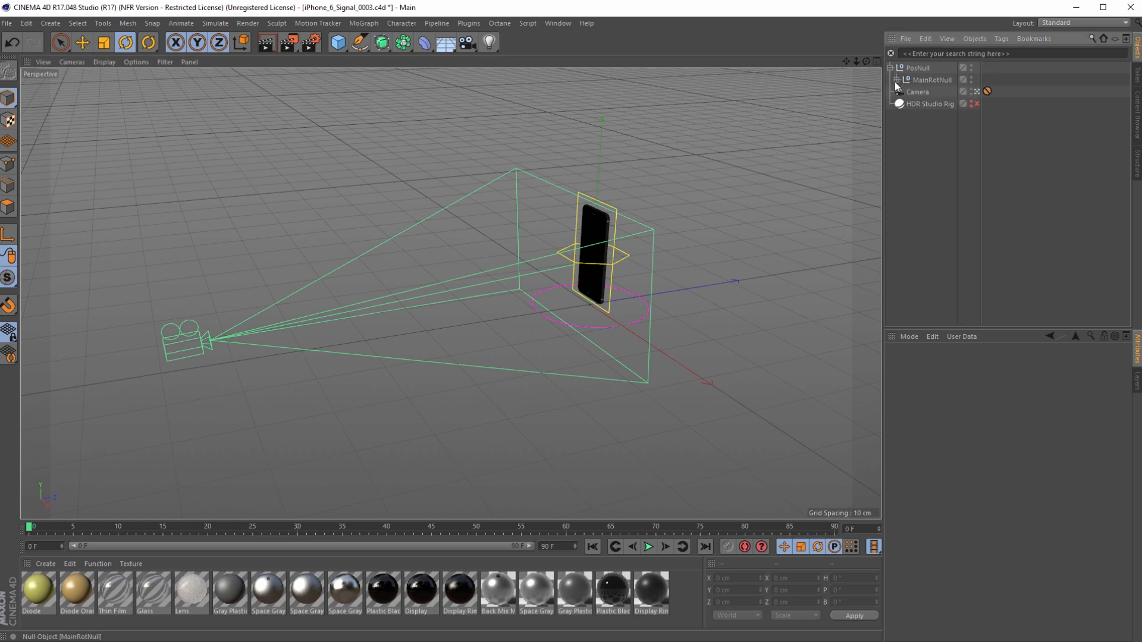
left_click(914, 71)
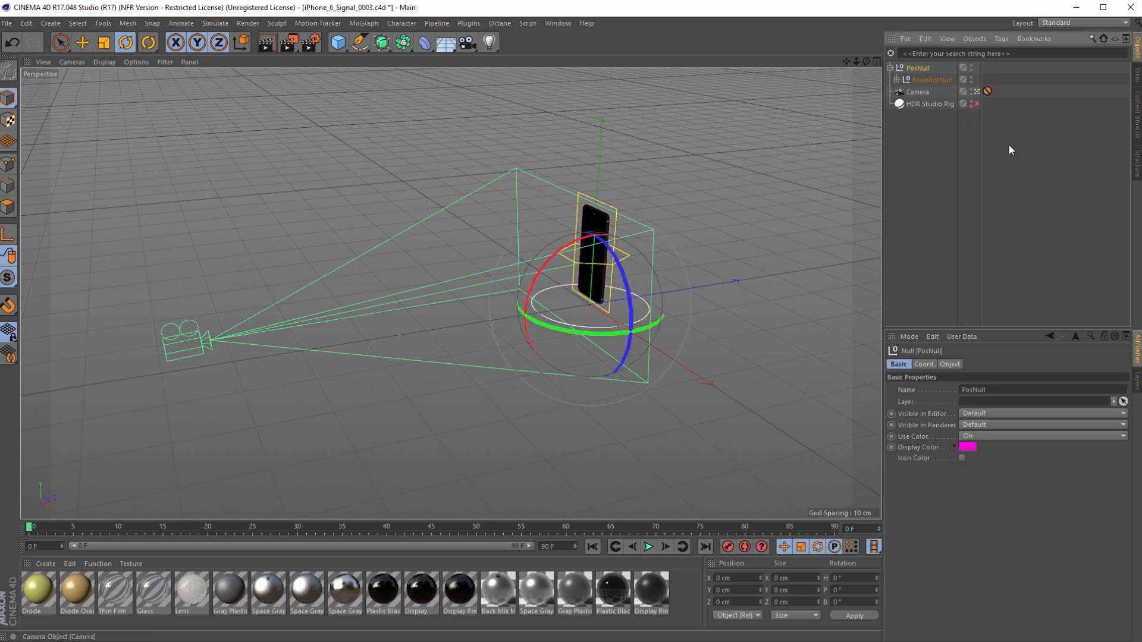
left_click_drag(624, 360, 596, 382, "alt")
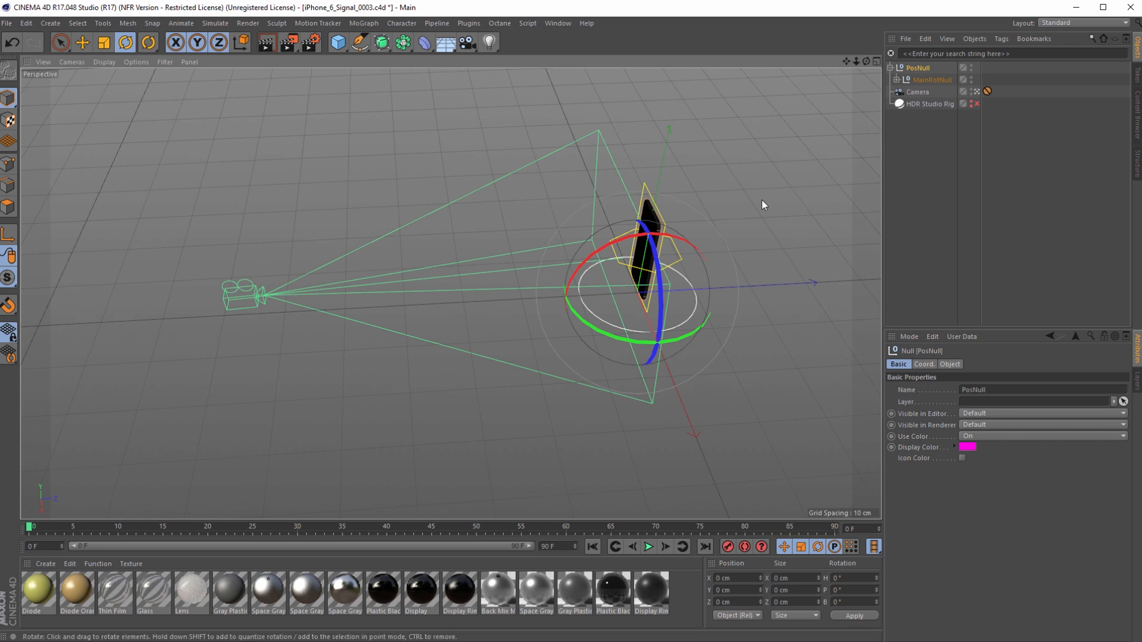
left_click(999, 38)
left_click(1028, 213)
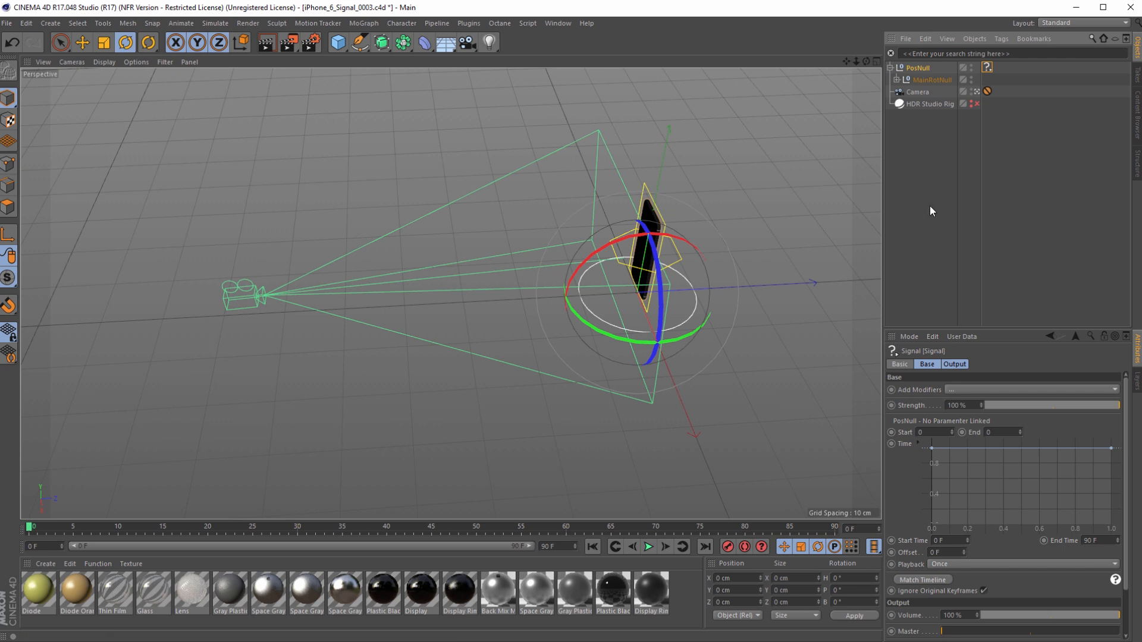
Step: Link PosNull's Position Z coordinate to its Signal tag
left_click_drag(884, 143, 868, 154)
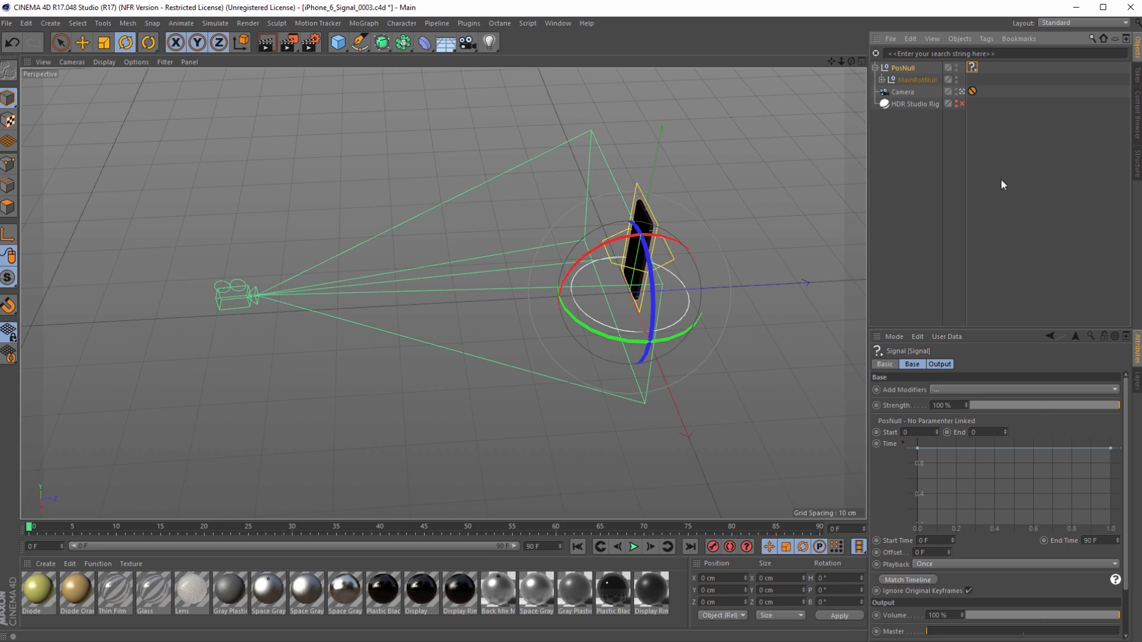
left_click(903, 70)
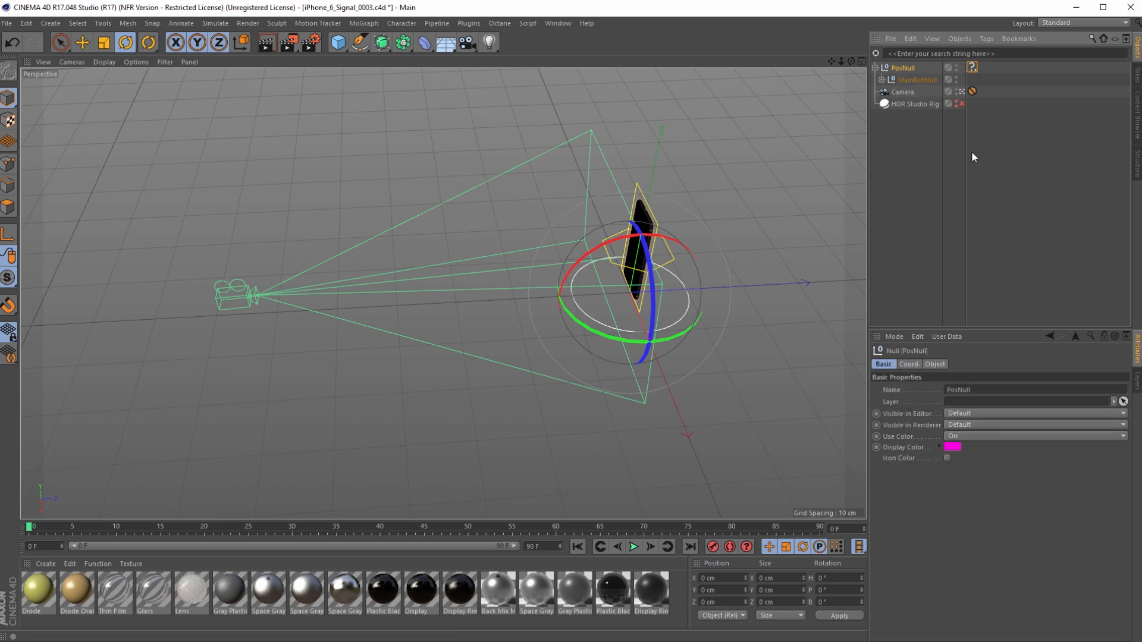
left_click(910, 365)
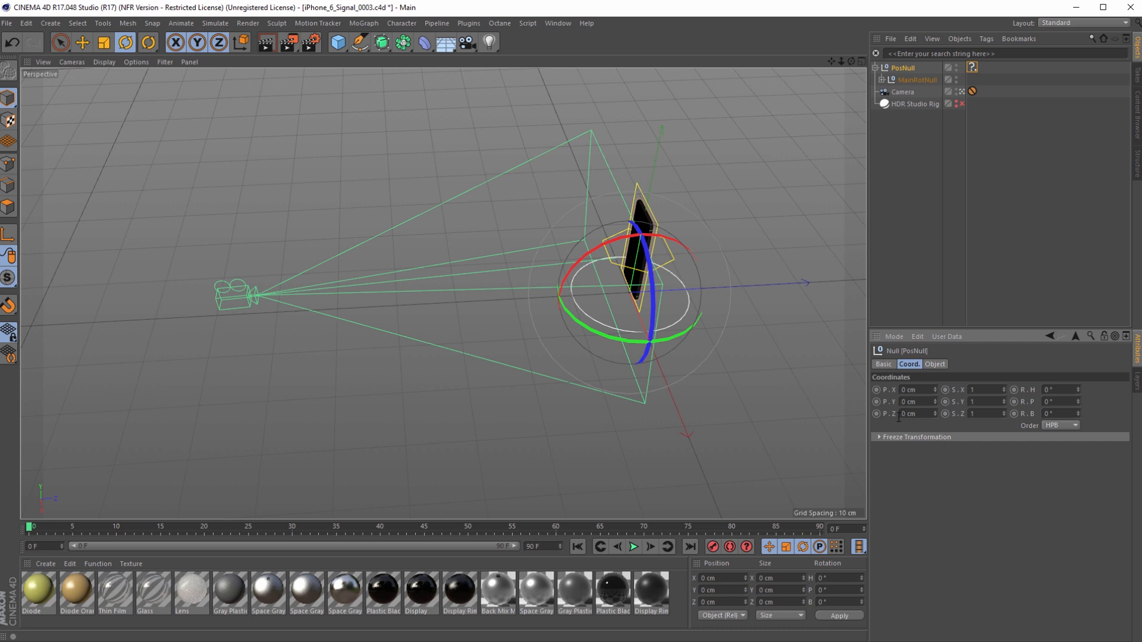
left_click_drag(936, 413, 936, 415)
key("ctrl+z")
left_click_drag(911, 370, 973, 69)
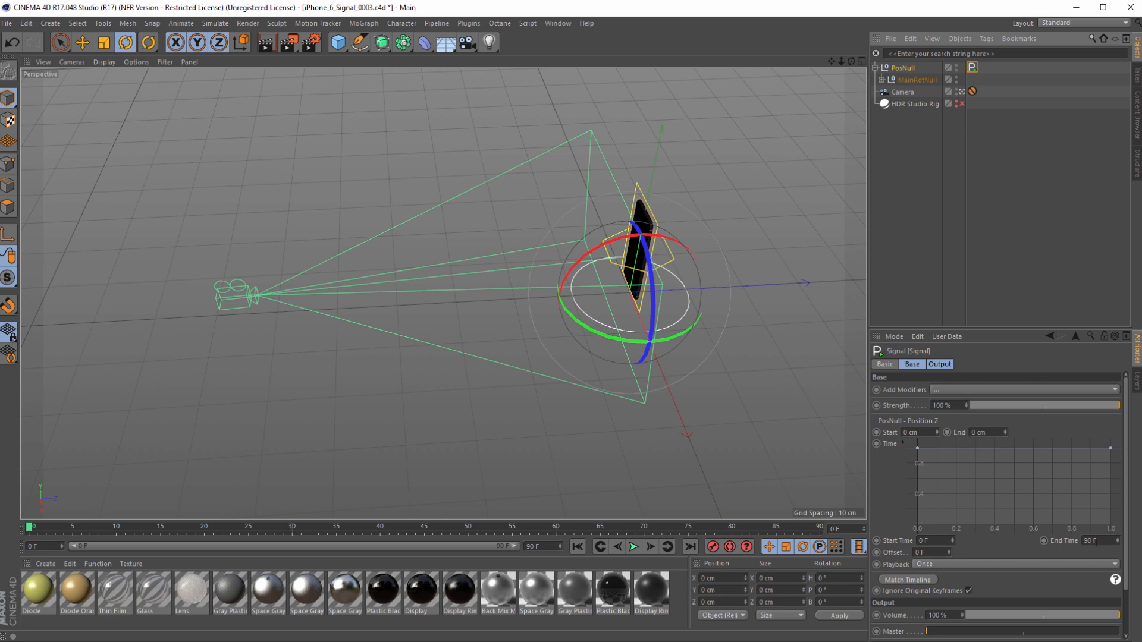
Step: Shape the Signal tag's Time curve to rise from 0 to 1 by about 0.3, hold until about 0.78, and fall to 0 at 1.0
left_click_drag(869, 437, 855, 438)
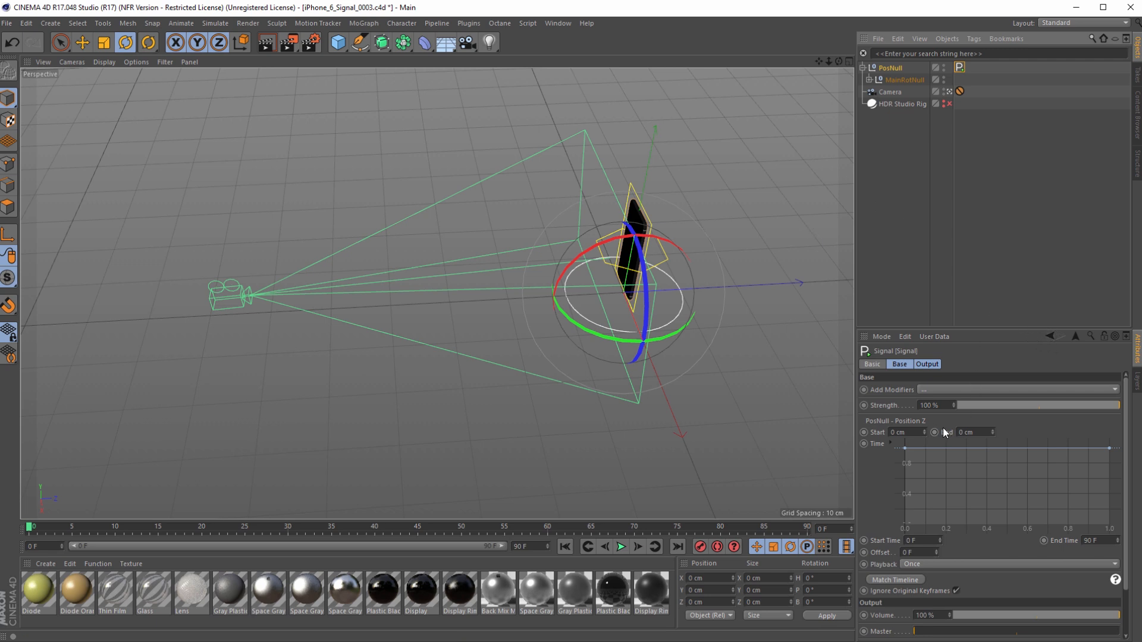
left_click(904, 448)
left_click_drag(904, 457, 905, 548)
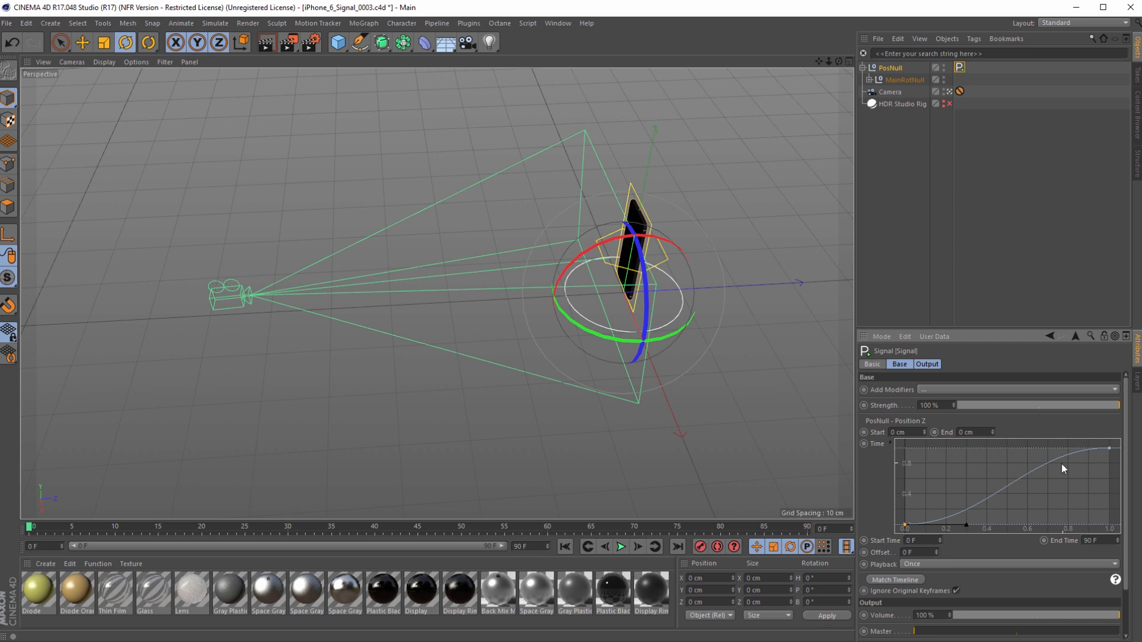
left_click(1109, 448)
left_click_drag(1109, 448, 983, 447)
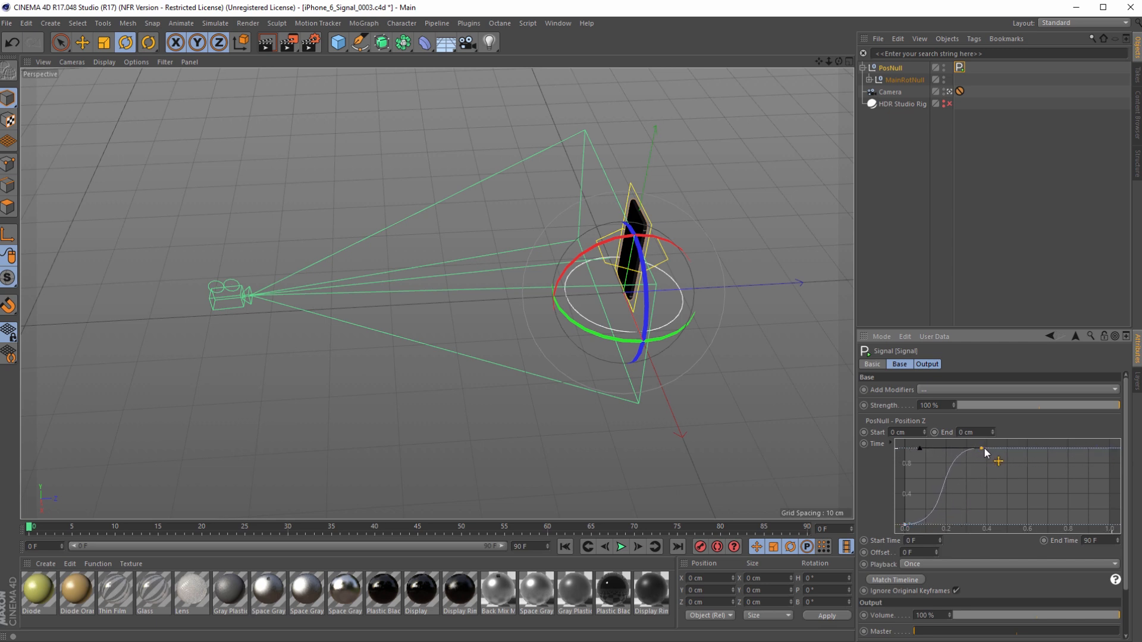
left_click(1065, 449, "ctrl")
left_click(1109, 448, "ctrl")
left_click_drag(1110, 509, 1110, 525)
left_click_drag(982, 449, 966, 449)
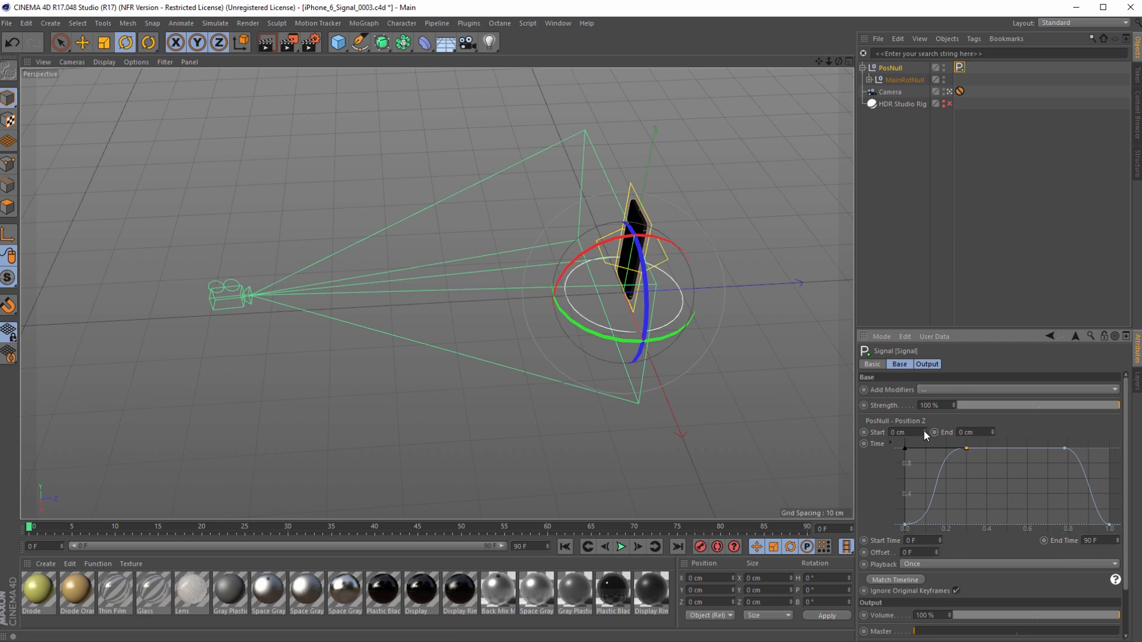
Step: Set the Signal tag's Position Z start value to -74 cm and preview the phone's movement
mouse_move(923, 432)
left_mouse_down()
mouse_move(884, 433)
mouse_move(911, 429)
left_mouse_up()
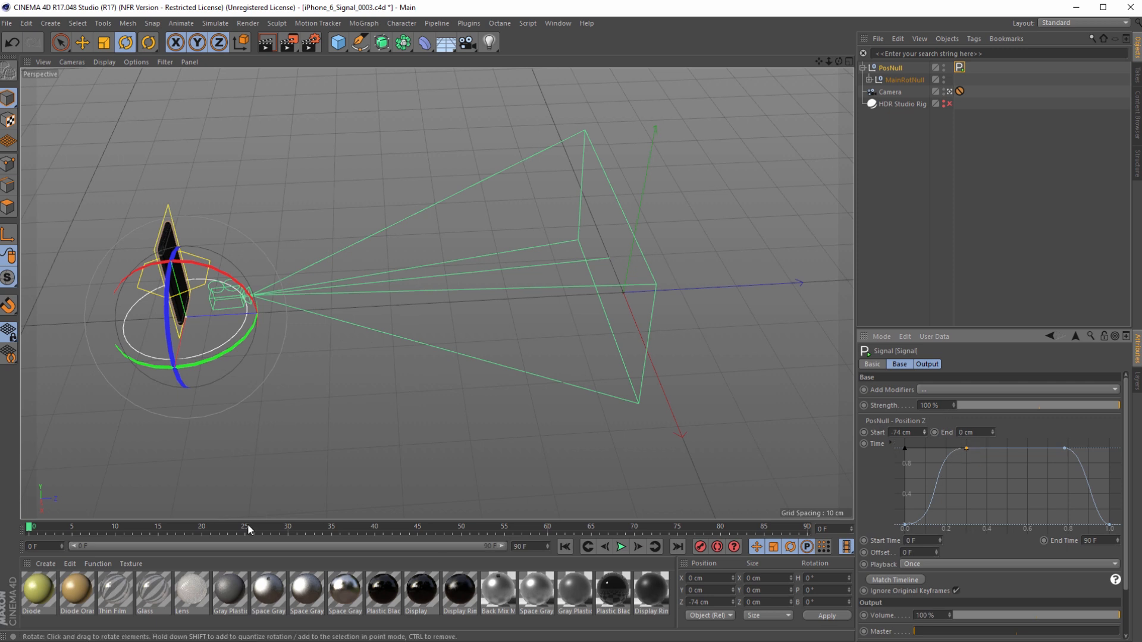
left_click_drag(248, 527, 48, 533)
key("F8")
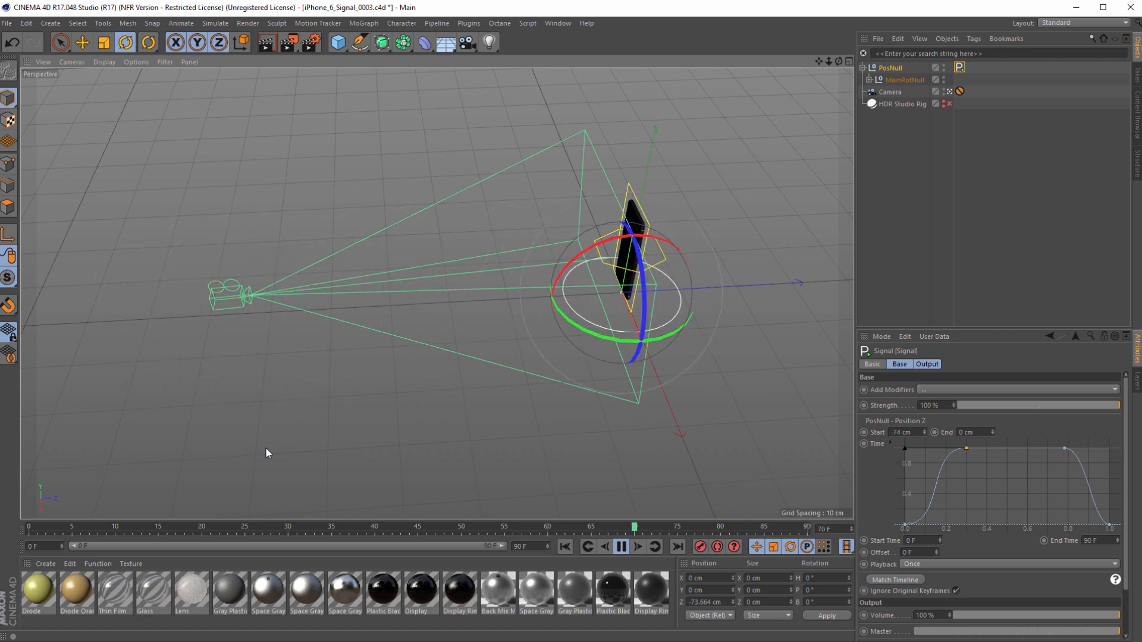
key("F8")
Step: Steepen the start and end of the Time curve with its tangents, and play the animation from the first frame
left_click(932, 515)
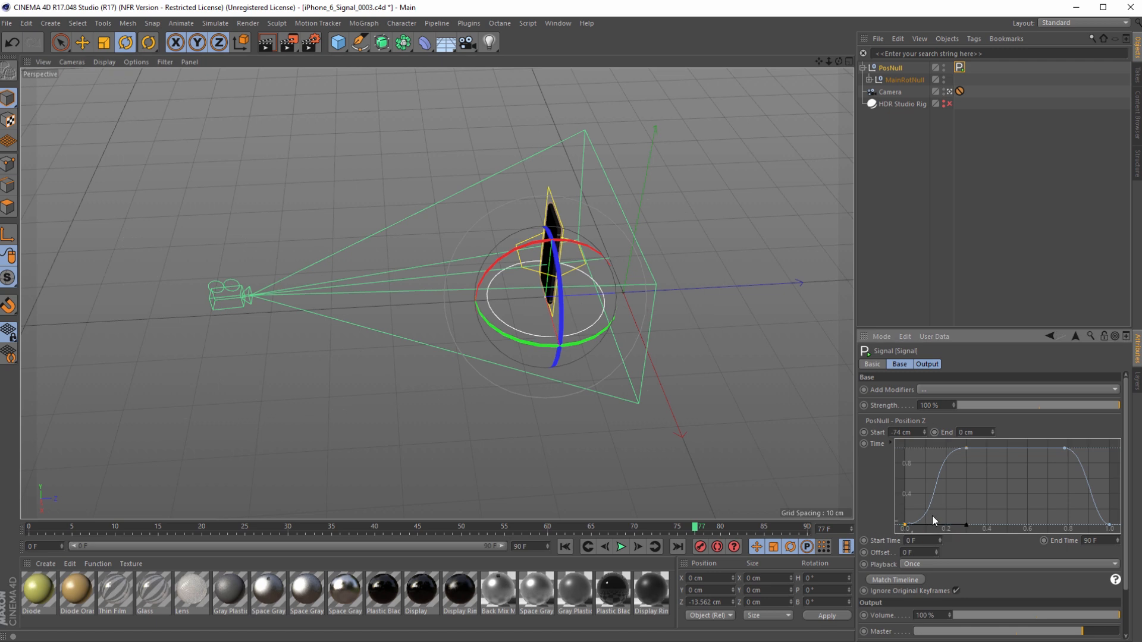
left_click_drag(969, 524, 916, 501)
left_click(965, 450)
left_click_drag(905, 450, 934, 448)
left_click(1109, 525)
left_click_drag(1094, 525, 1098, 493)
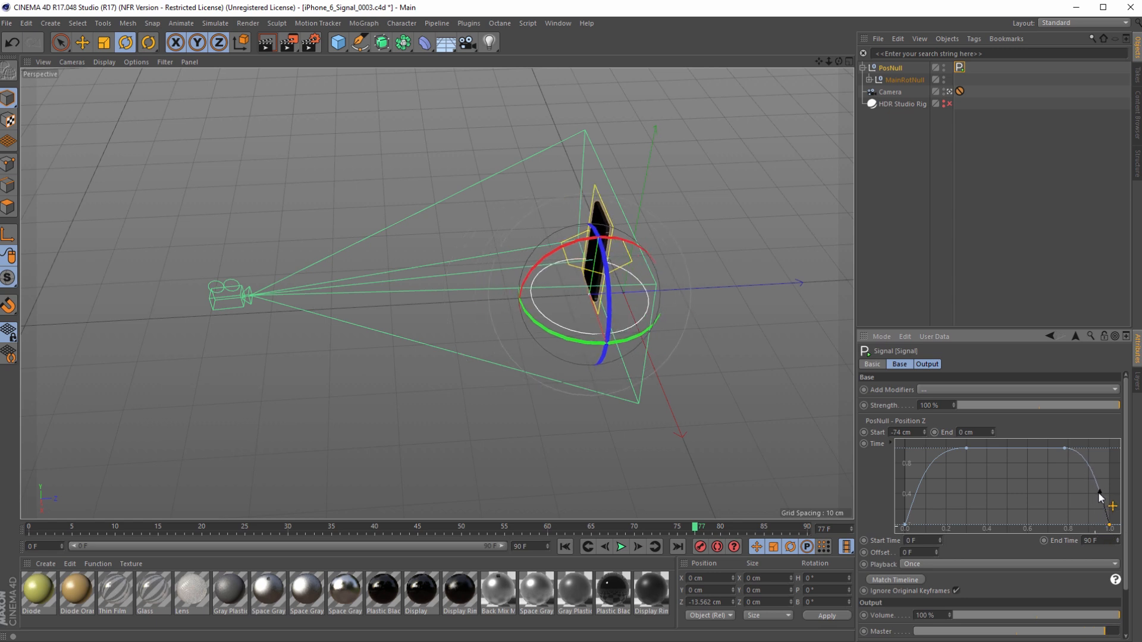
left_click(565, 546)
left_click(620, 546)
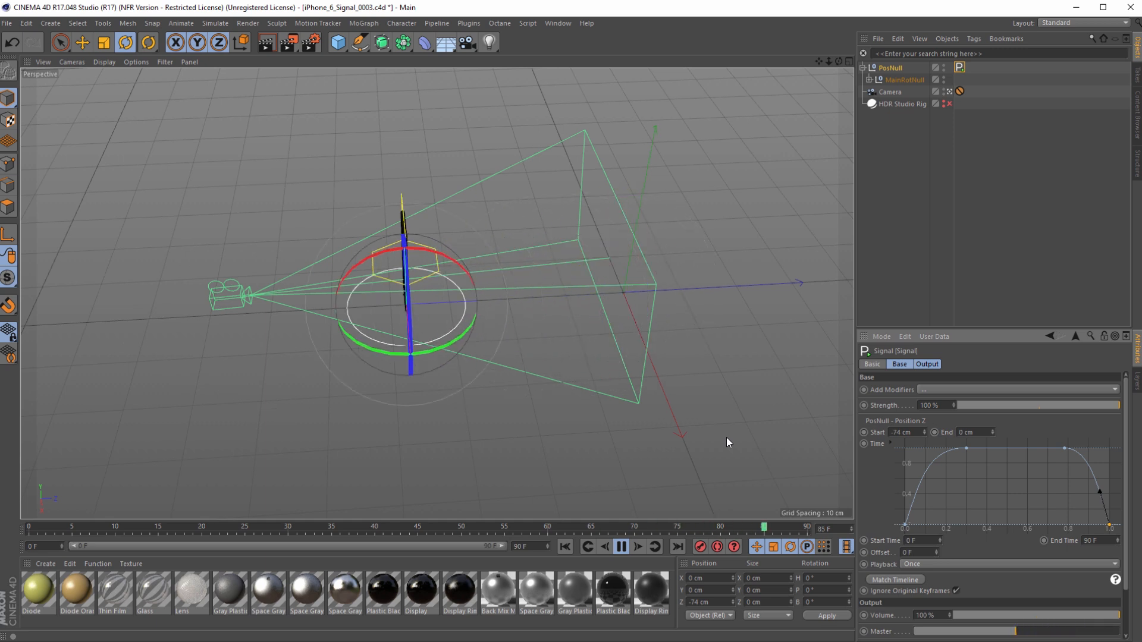
left_click(618, 547)
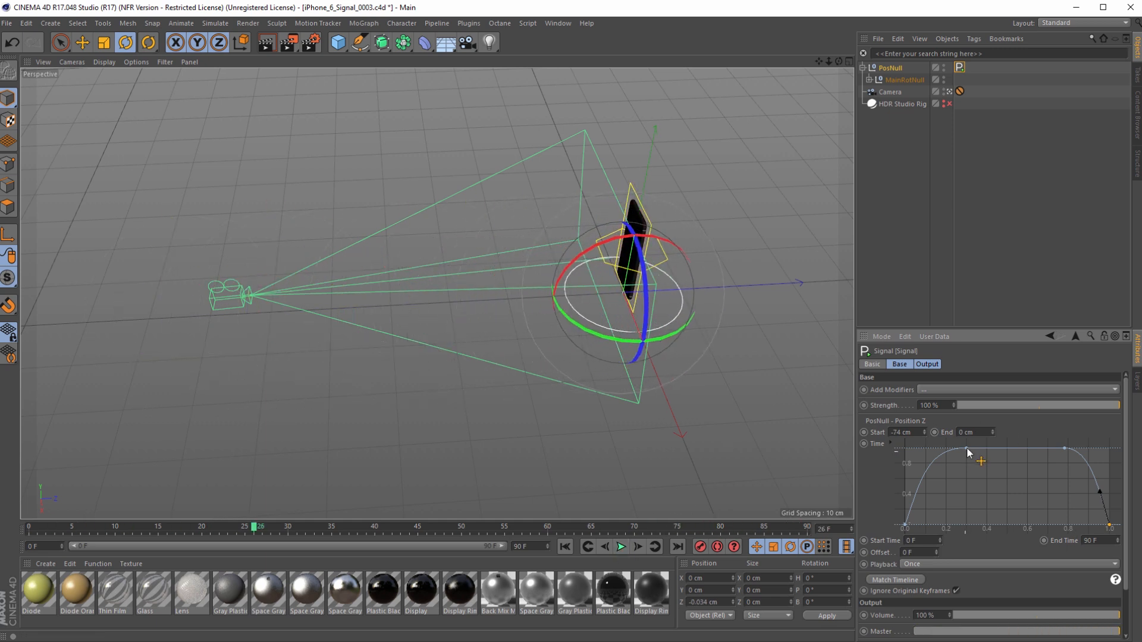
Step: Lower and tilt the Time curve's two plateau points into a slow drift, and review the motion from different angles
left_click_drag(966, 446, 985, 451)
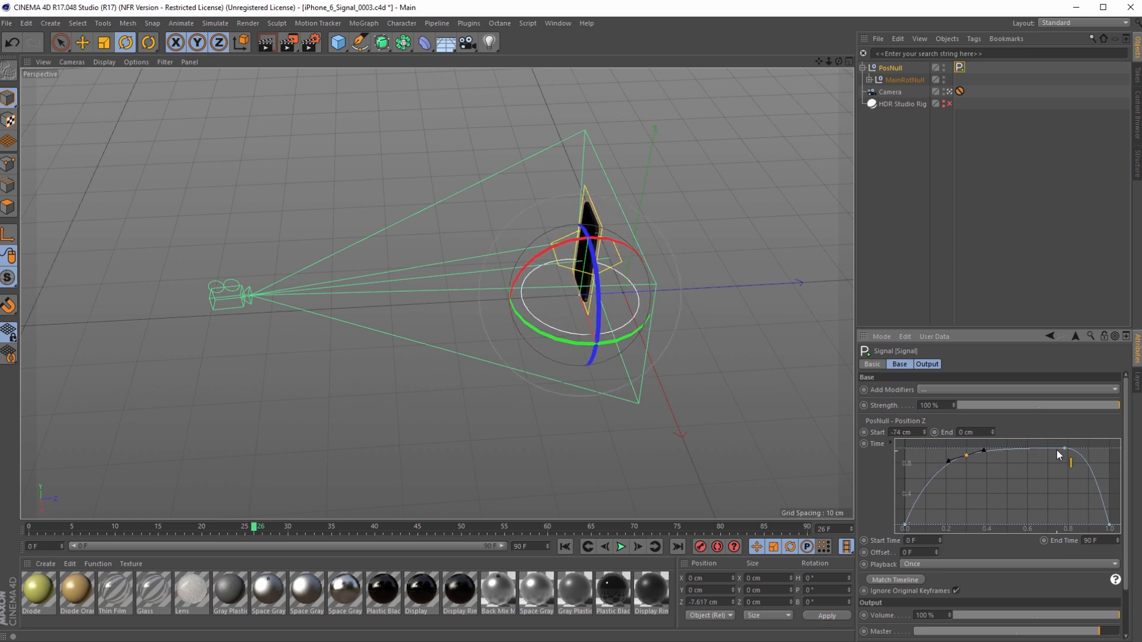
left_click_drag(1064, 448, 1085, 462)
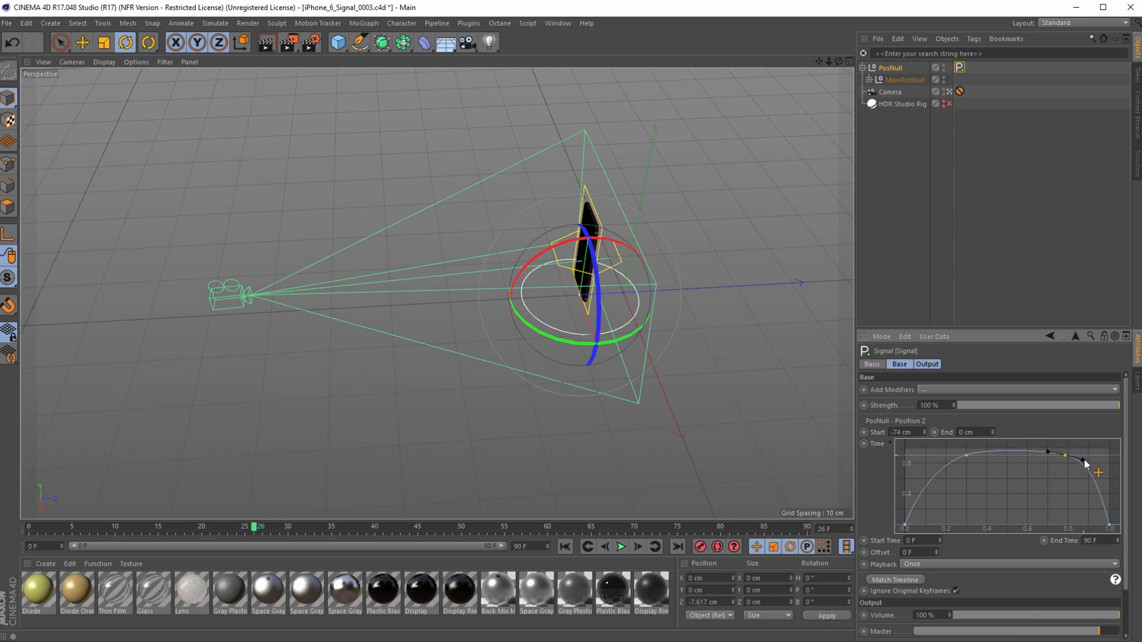
left_click(564, 546)
left_click(621, 546)
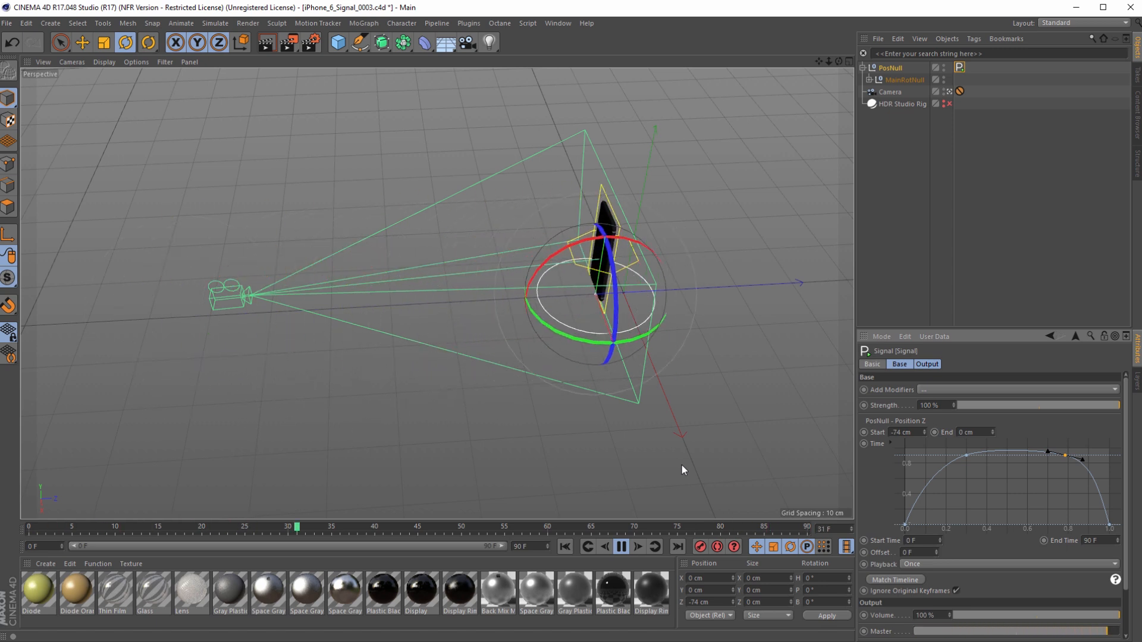
left_click(622, 545)
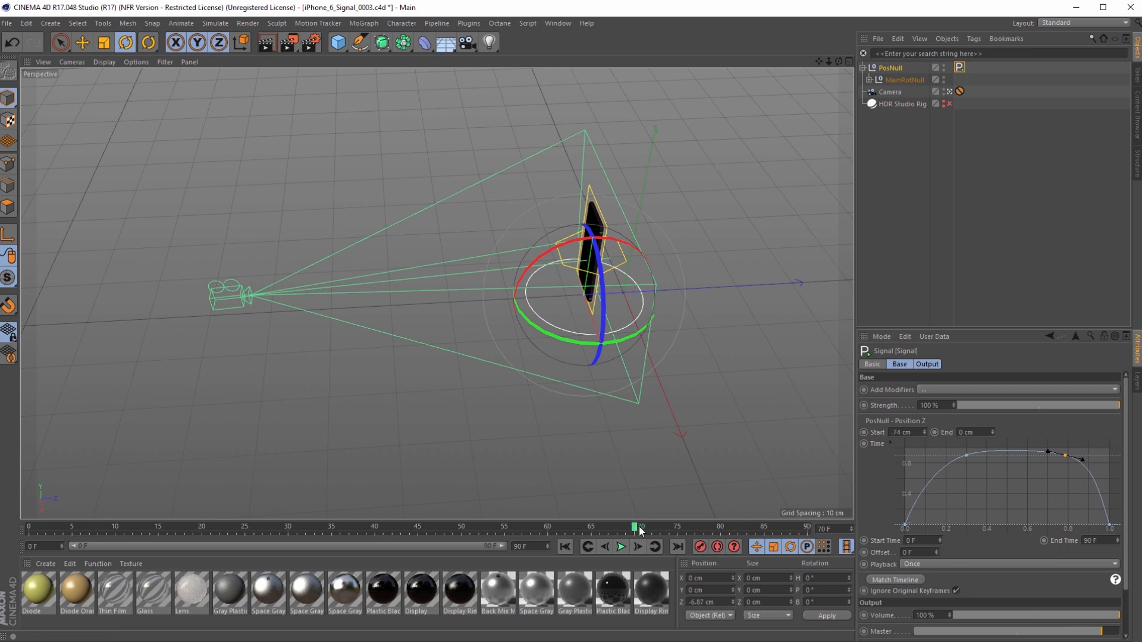
left_click_drag(639, 527, 291, 496)
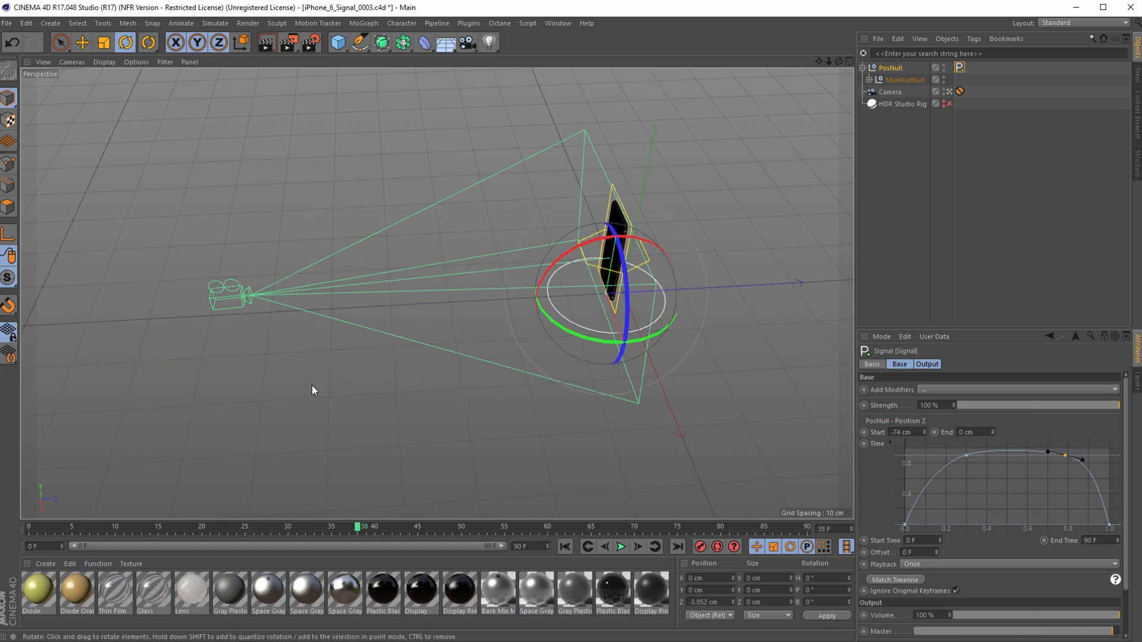
left_click_drag(313, 390, 690, 336, "alt")
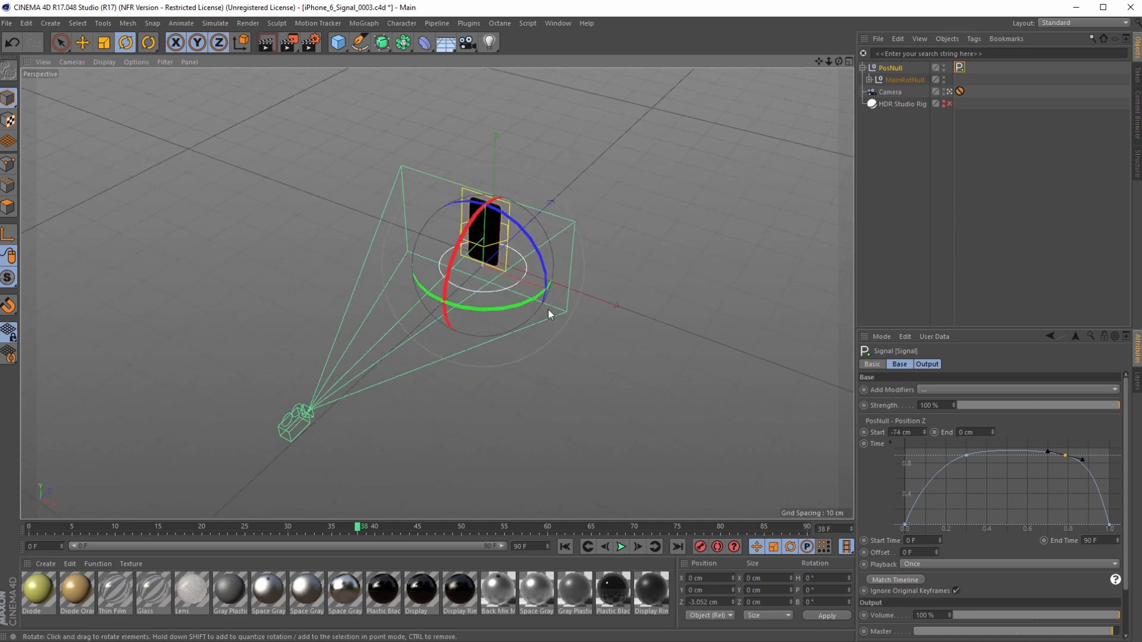
left_click_drag(337, 525, 28, 528)
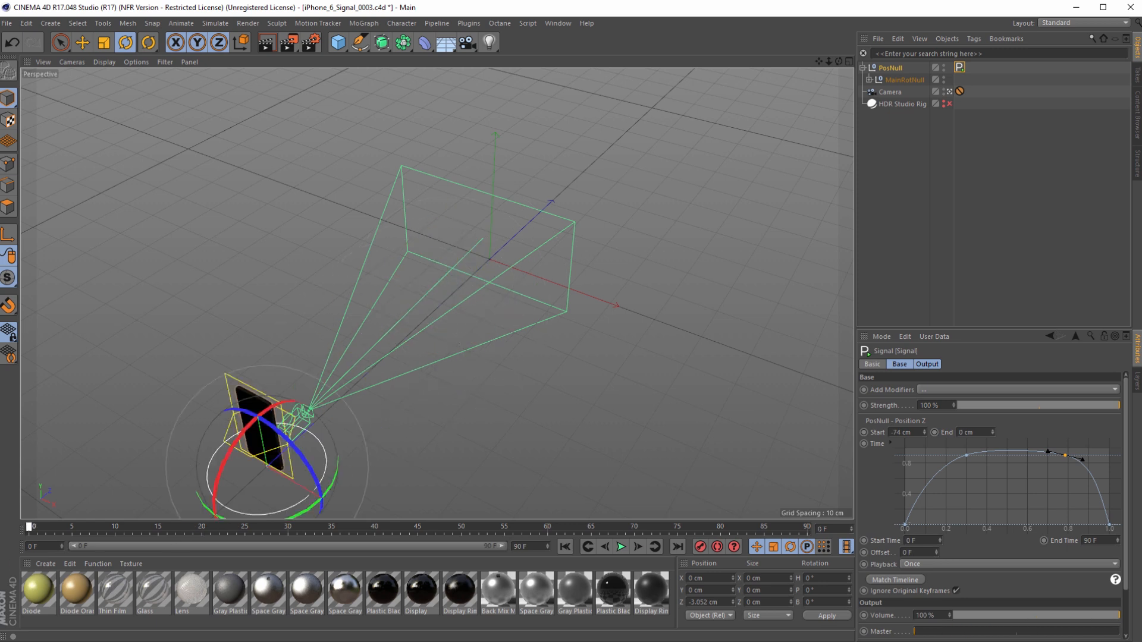
Step: Add a second Signal tag to PosNull and link PosNull's Position X to it
left_click(892, 68)
left_click(973, 38)
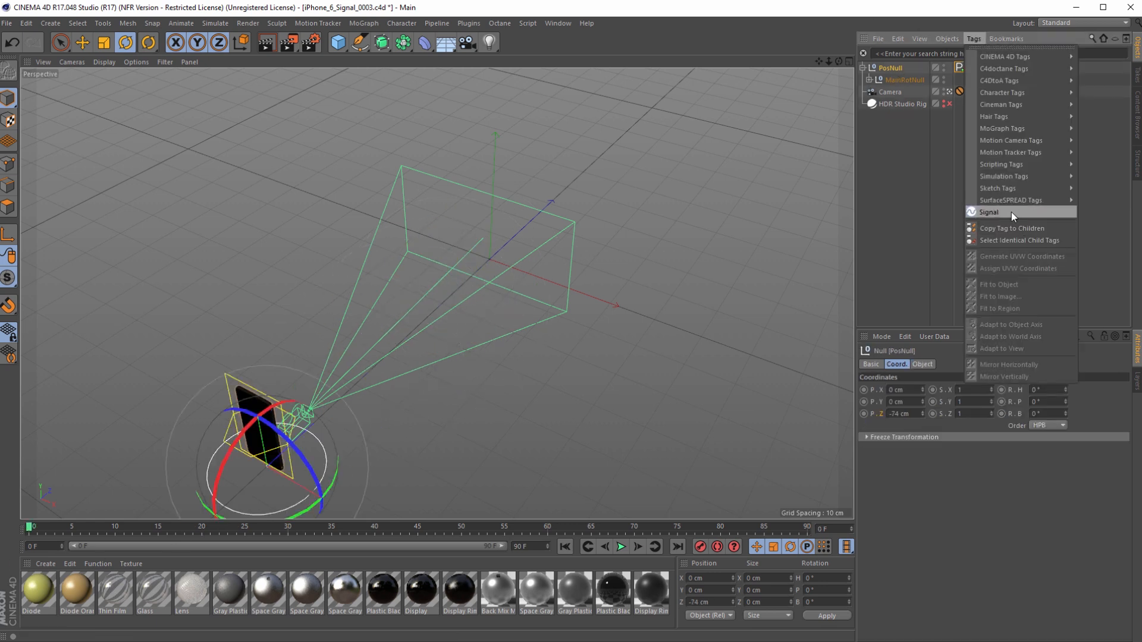
left_click(1011, 212)
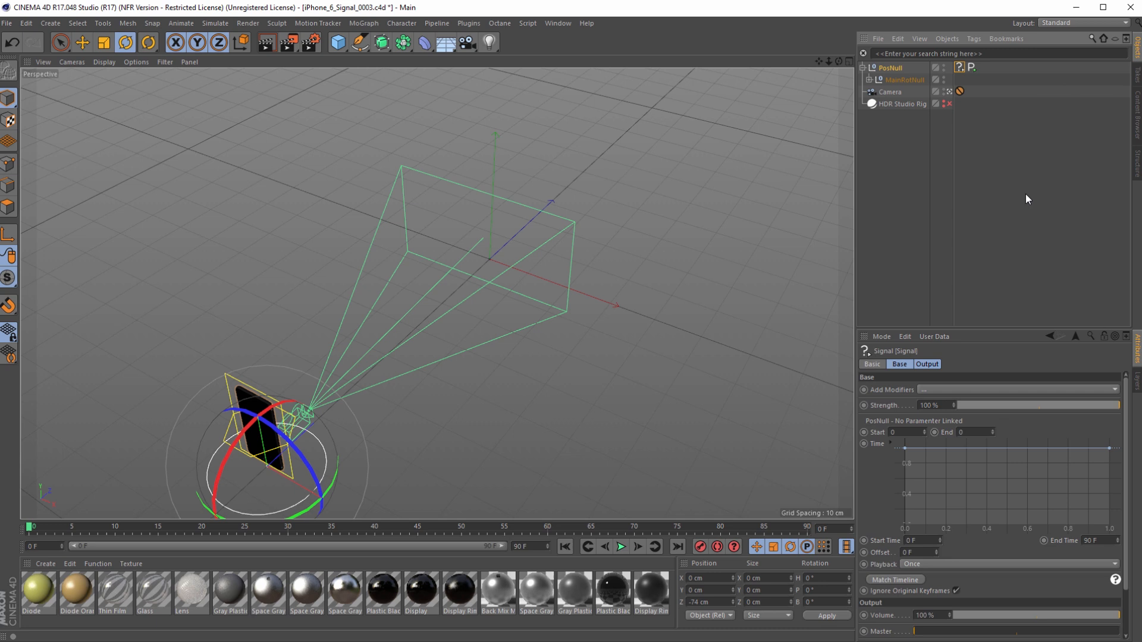
left_click(894, 69)
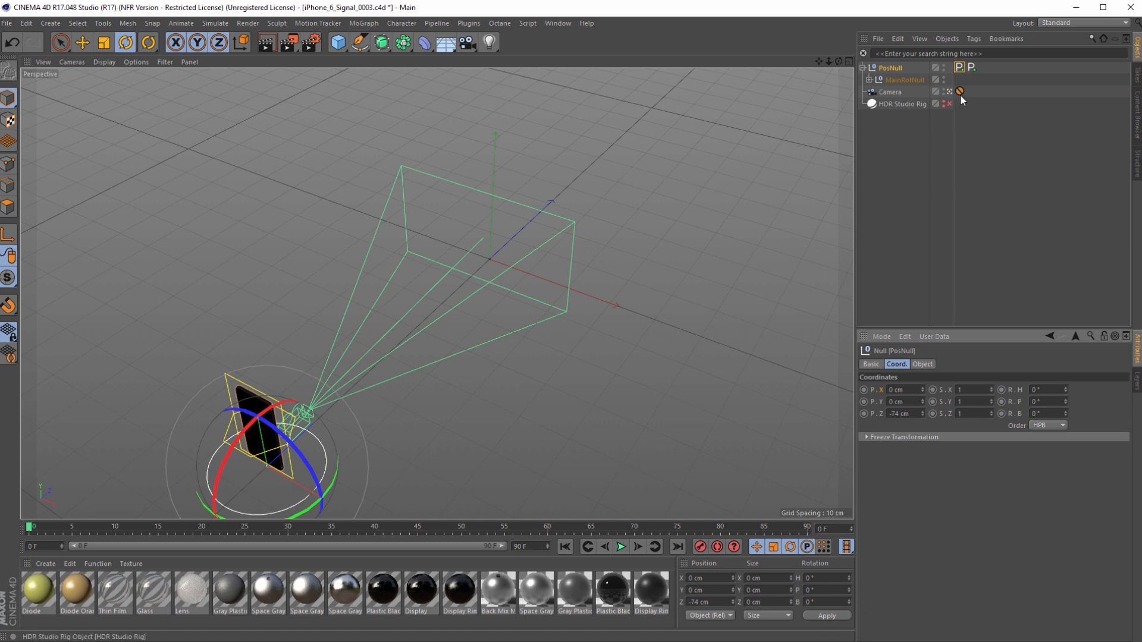
left_click(959, 67)
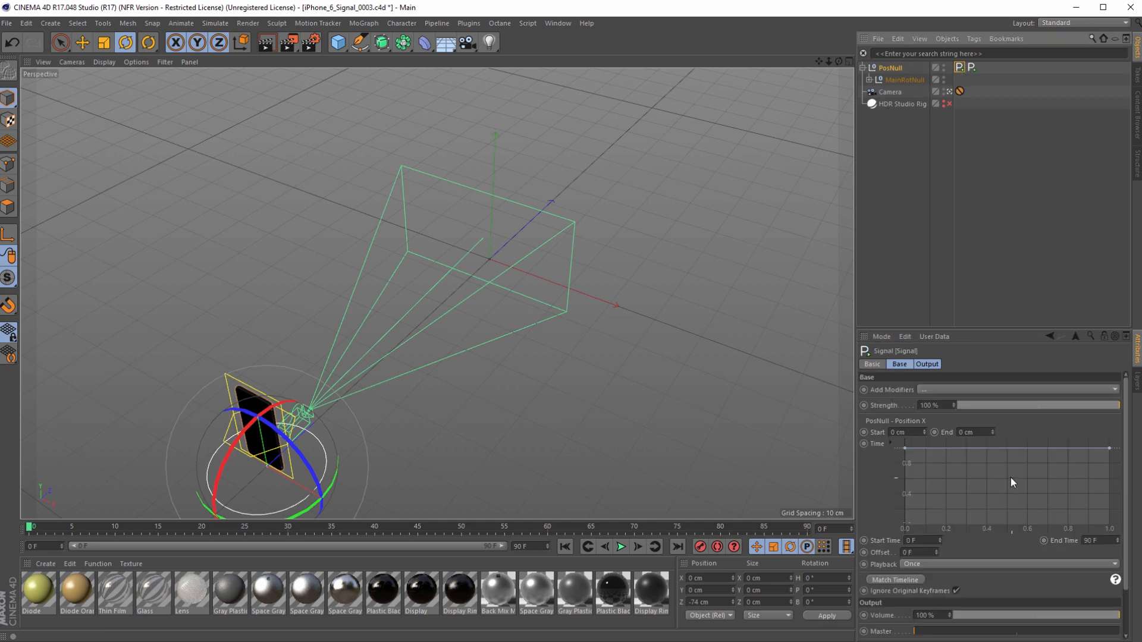
Step: Drop the Position X curve's first point to 0, set Start to -8 cm and End to 10 cm, and play the animation
left_click_drag(548, 474, 594, 397, "alt")
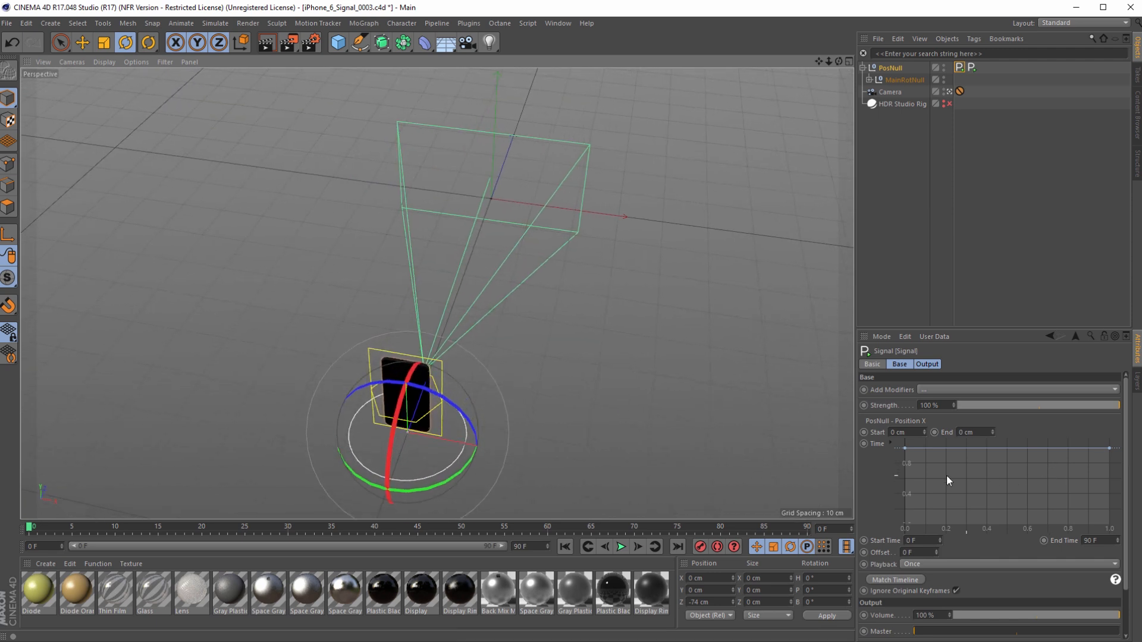
left_click_drag(904, 451, 892, 543)
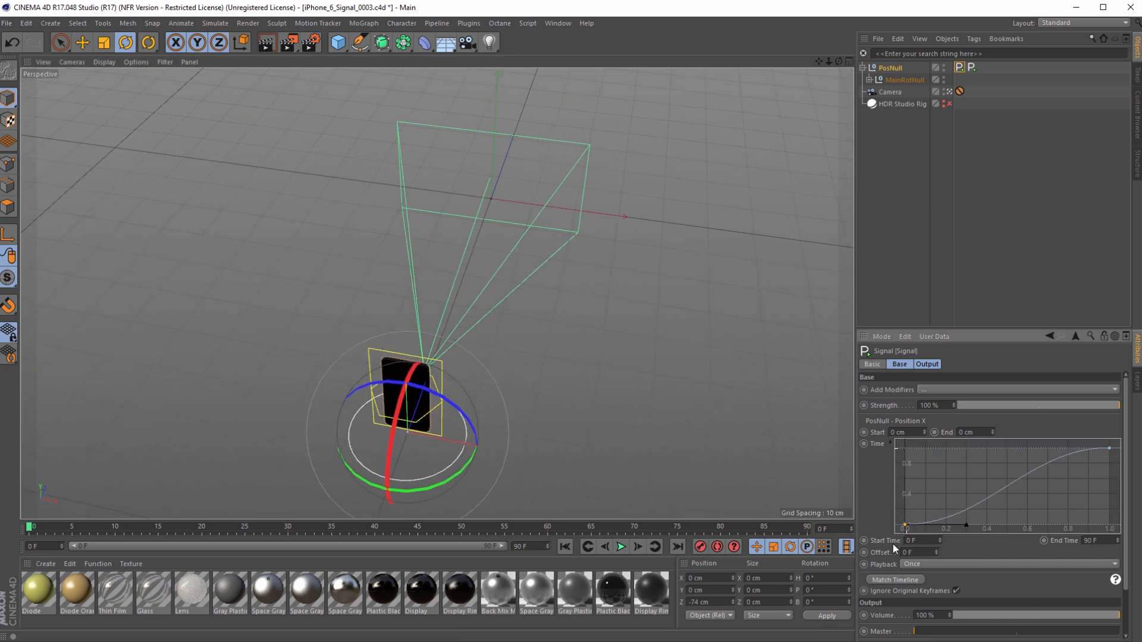
left_click(924, 433)
left_click_drag(924, 433, 923, 443)
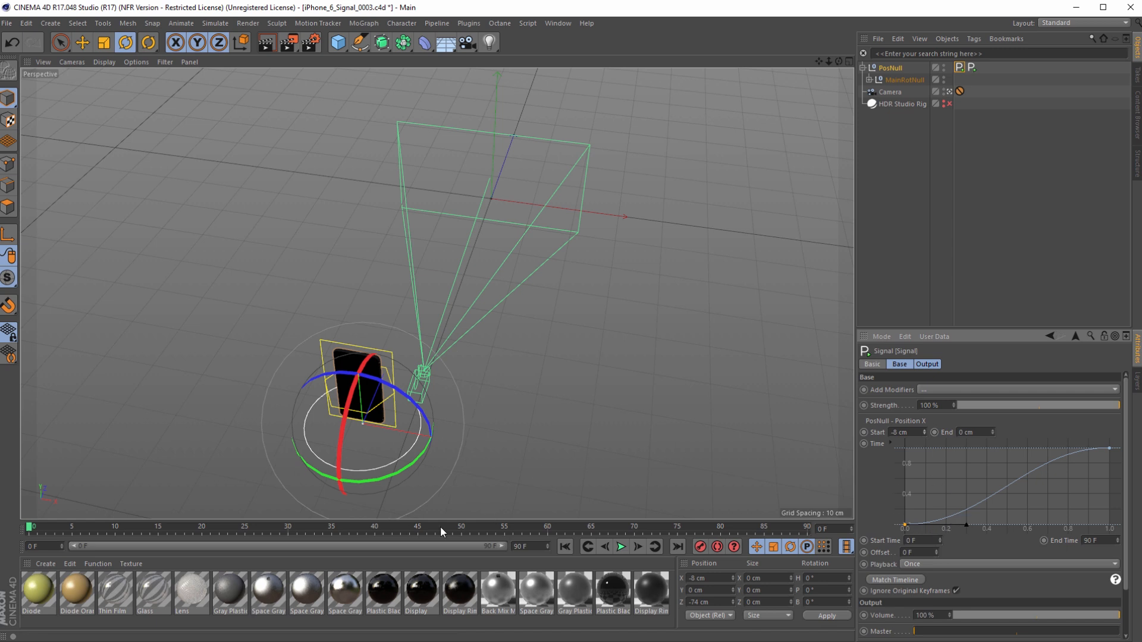
left_click(812, 530)
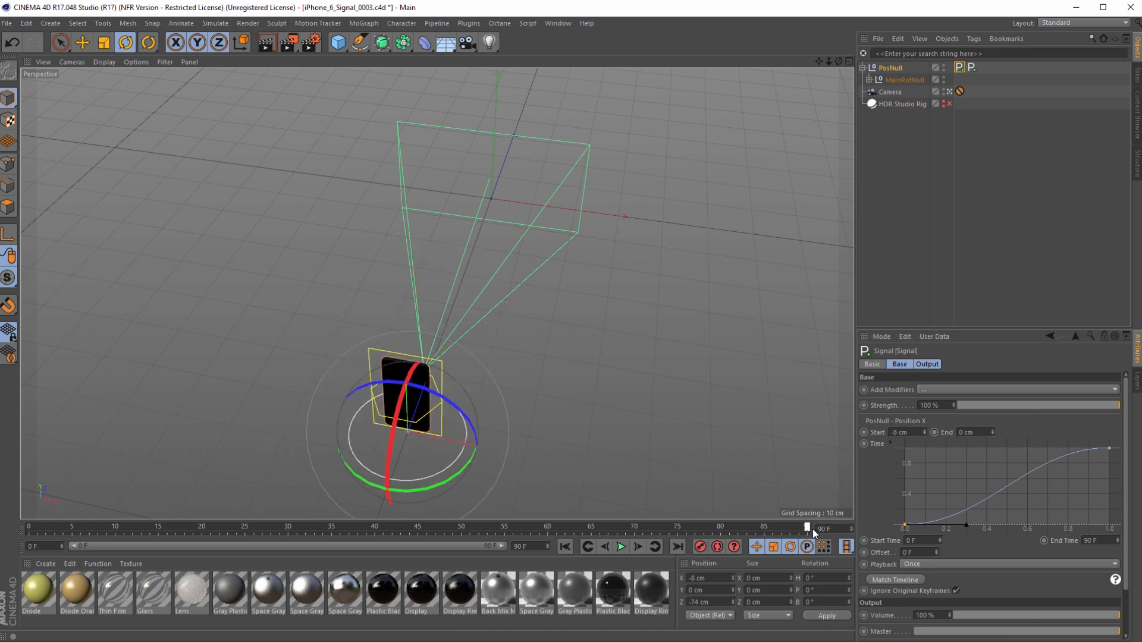
left_click_drag(992, 429, 992, 421)
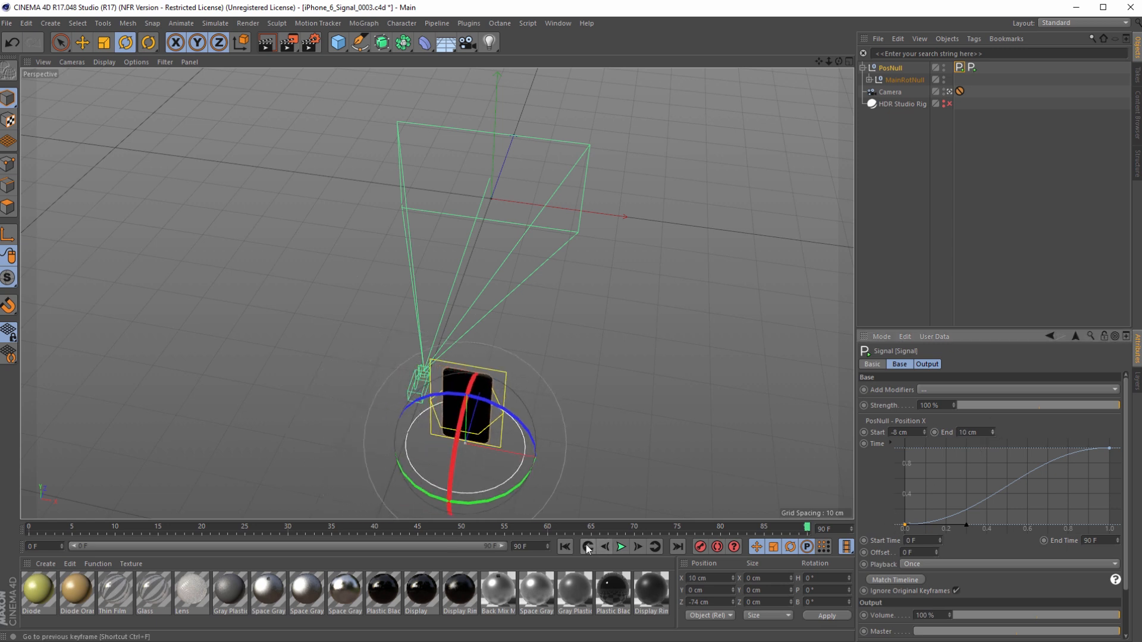
left_click(565, 546)
left_click(620, 546)
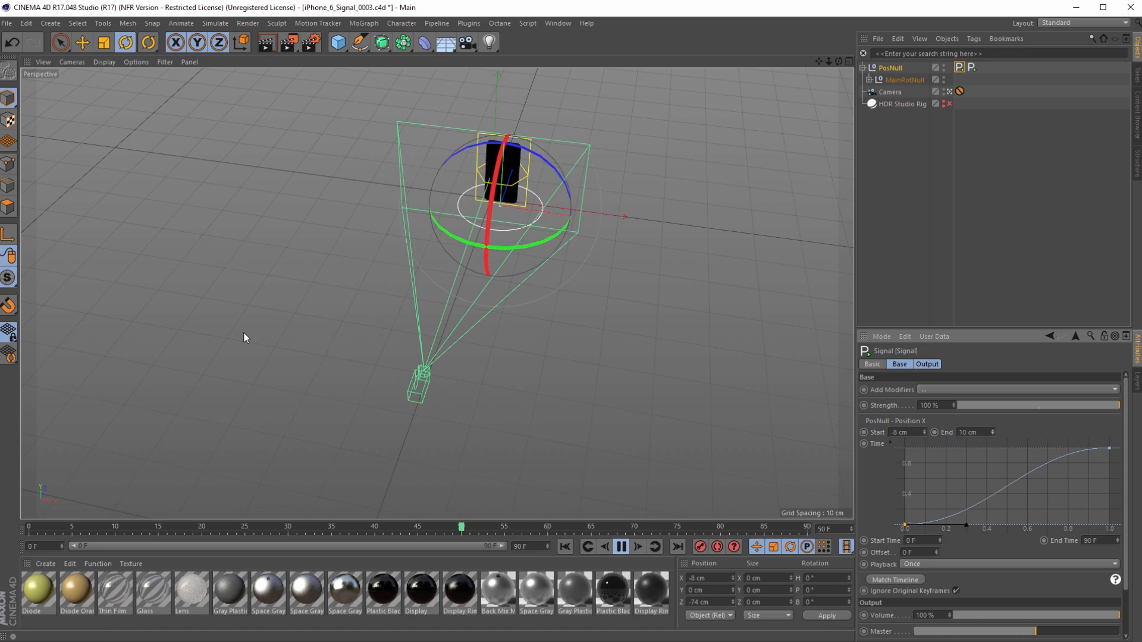
left_click(621, 547)
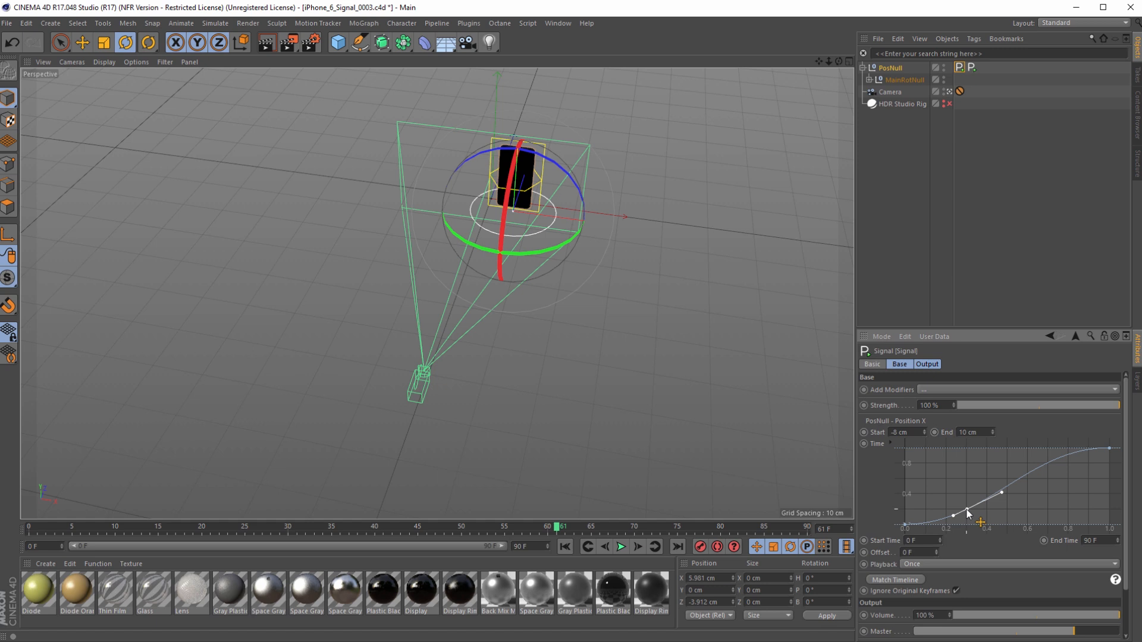
Step: Add two points to the Position X Time curve for a plateau near 0.43 between about 0.25 and 0.74, and preview the motion
left_click_drag(967, 512, 993, 485)
left_click(1047, 459, "ctrl")
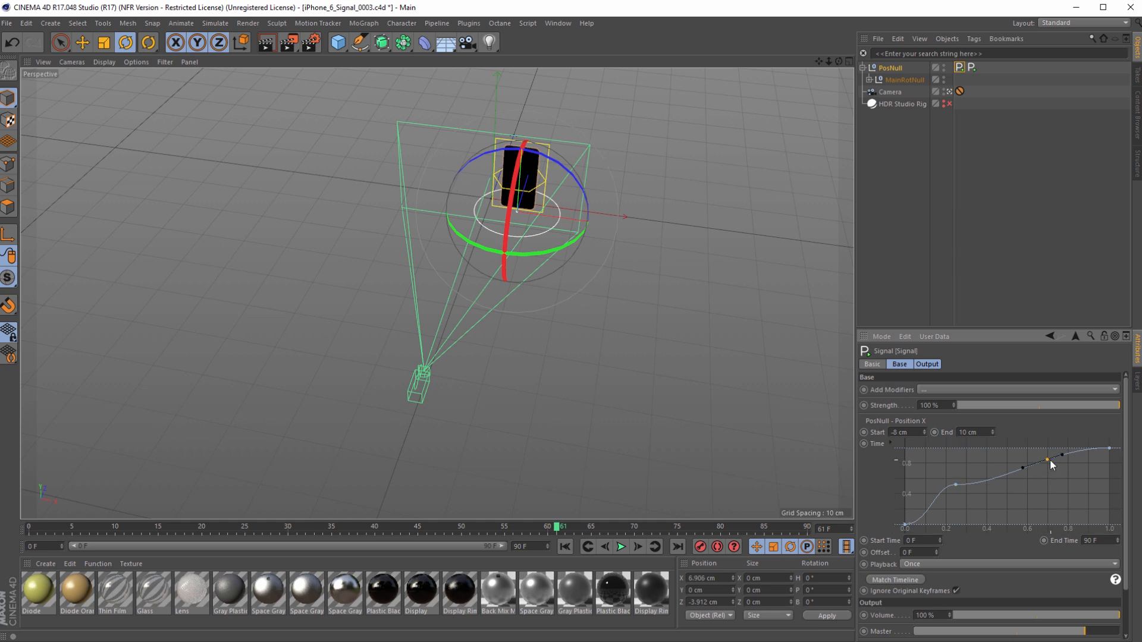
left_click_drag(1050, 459, 1053, 488)
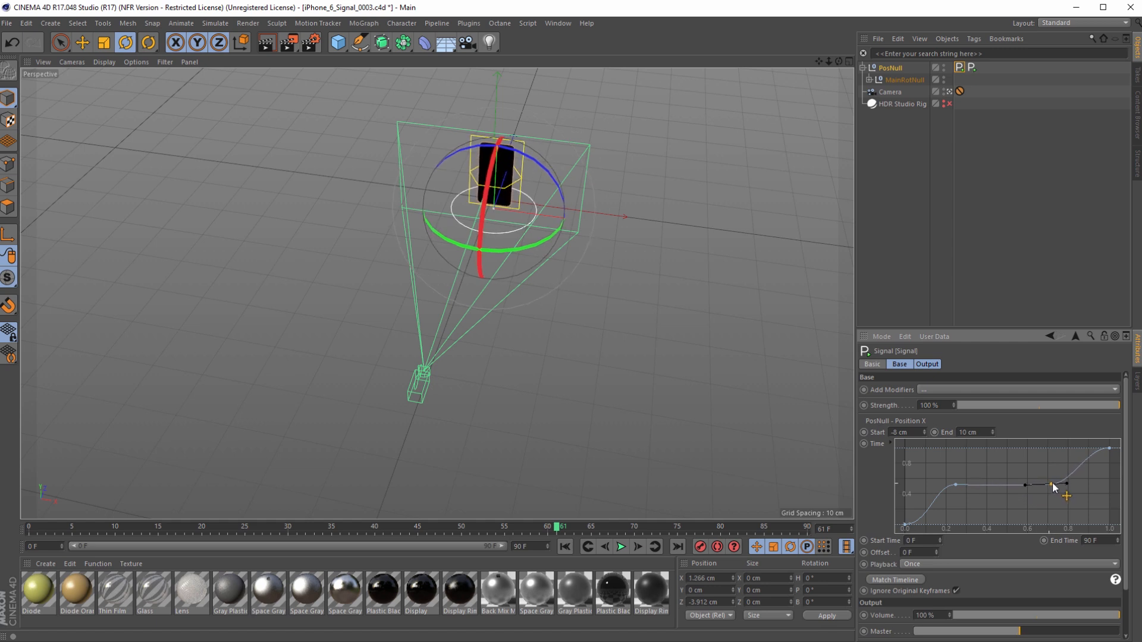
left_click(955, 485)
left_click_drag(934, 466, 1079, 500)
left_click(356, 529)
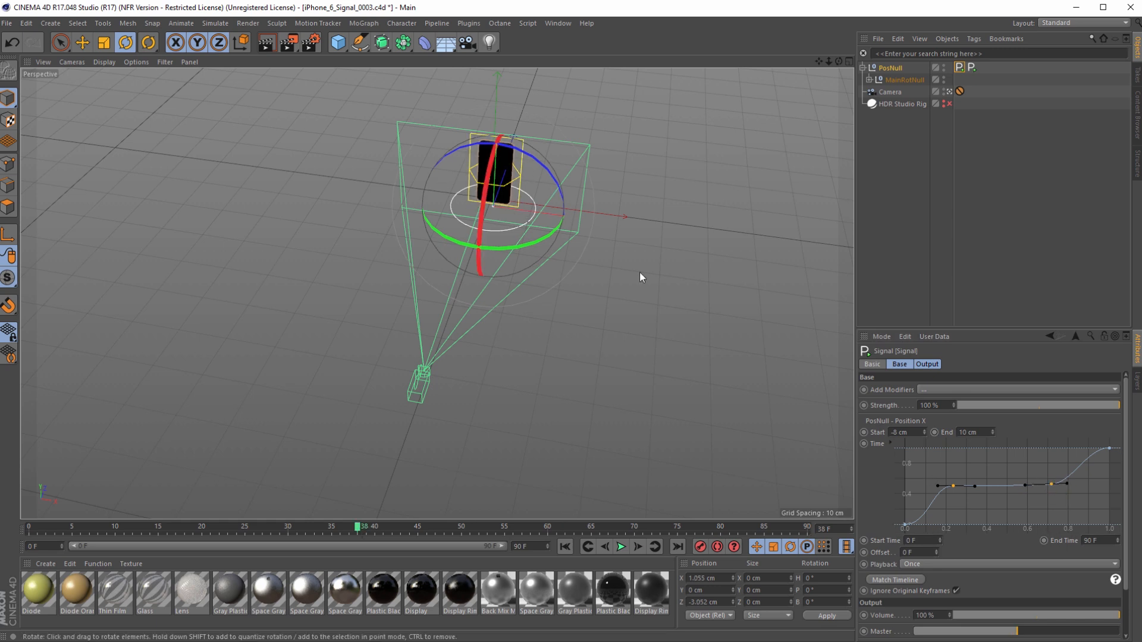
left_click_drag(1051, 488, 1055, 495)
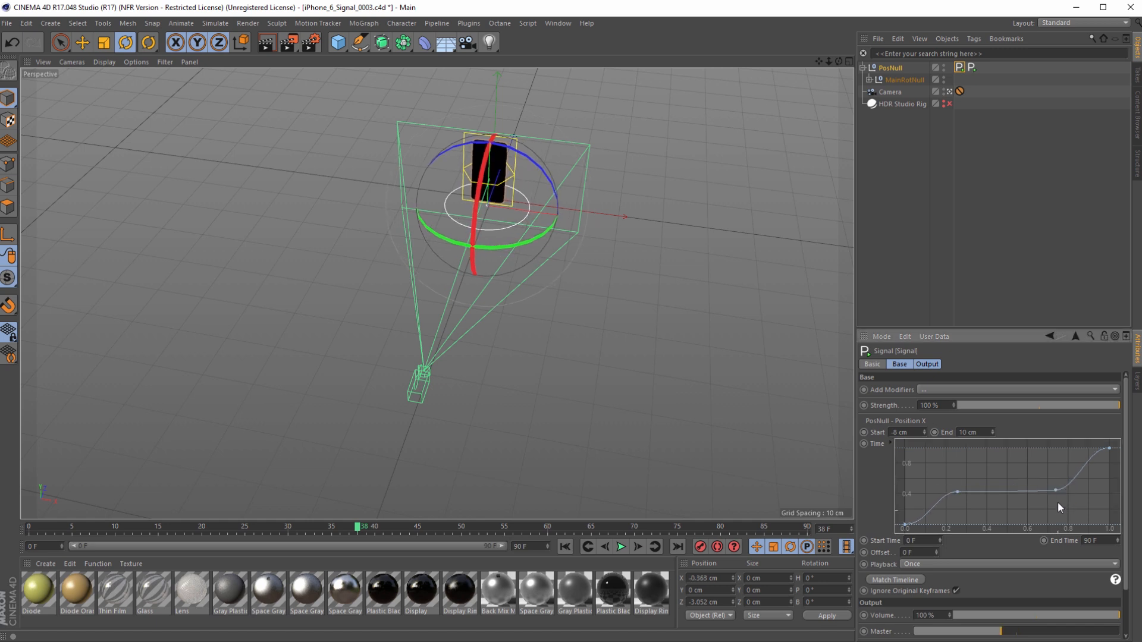
left_click(1055, 491)
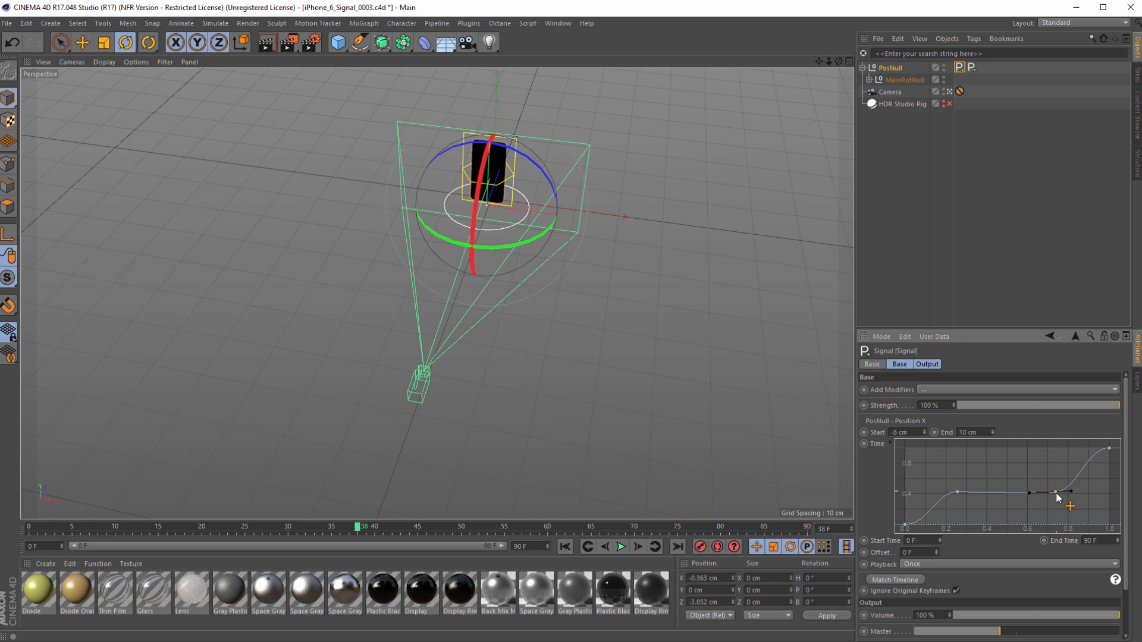
left_click(564, 547)
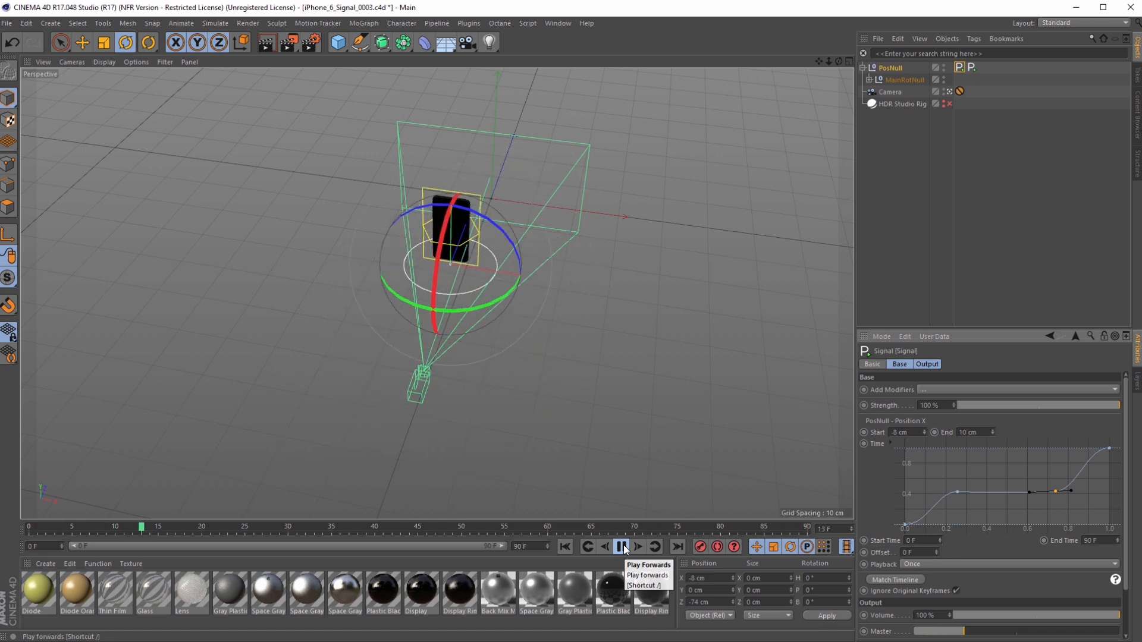
left_click(622, 547)
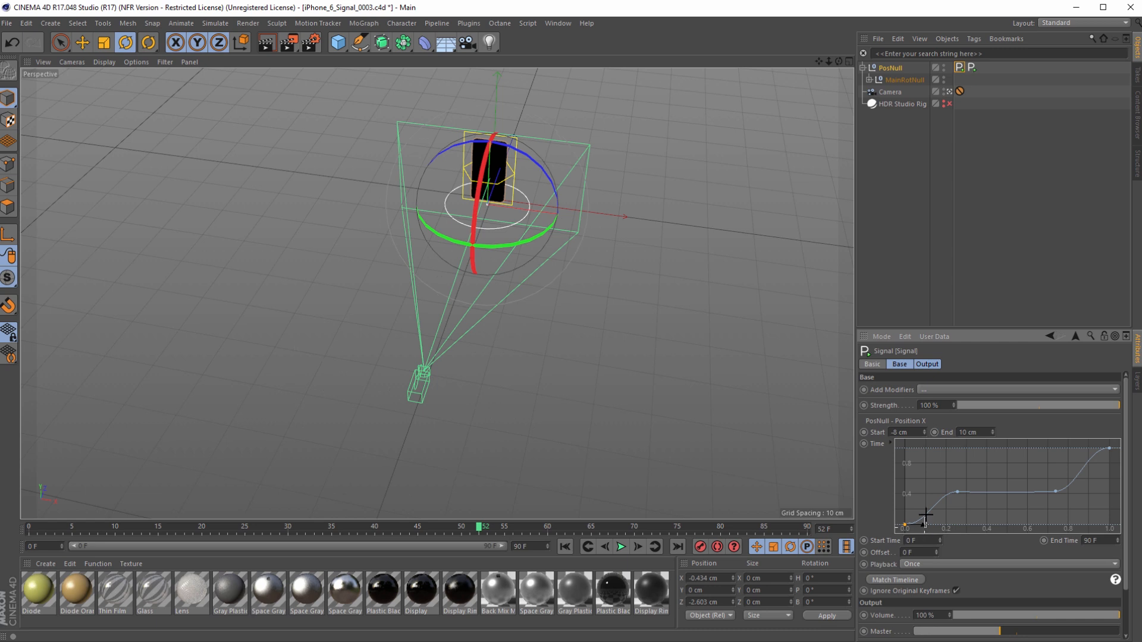
Step: Steepen the Position X curve's start and end with the end points' tangents, and play the animation
left_click_drag(923, 527, 923, 515)
left_click(581, 546)
left_click(622, 547)
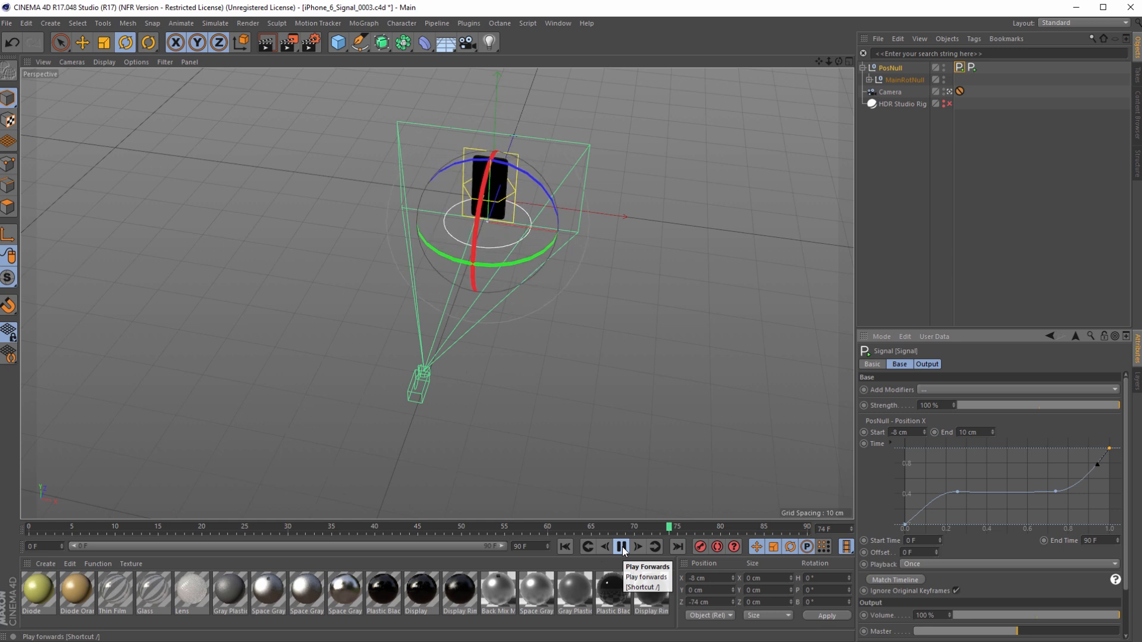
left_click(622, 547)
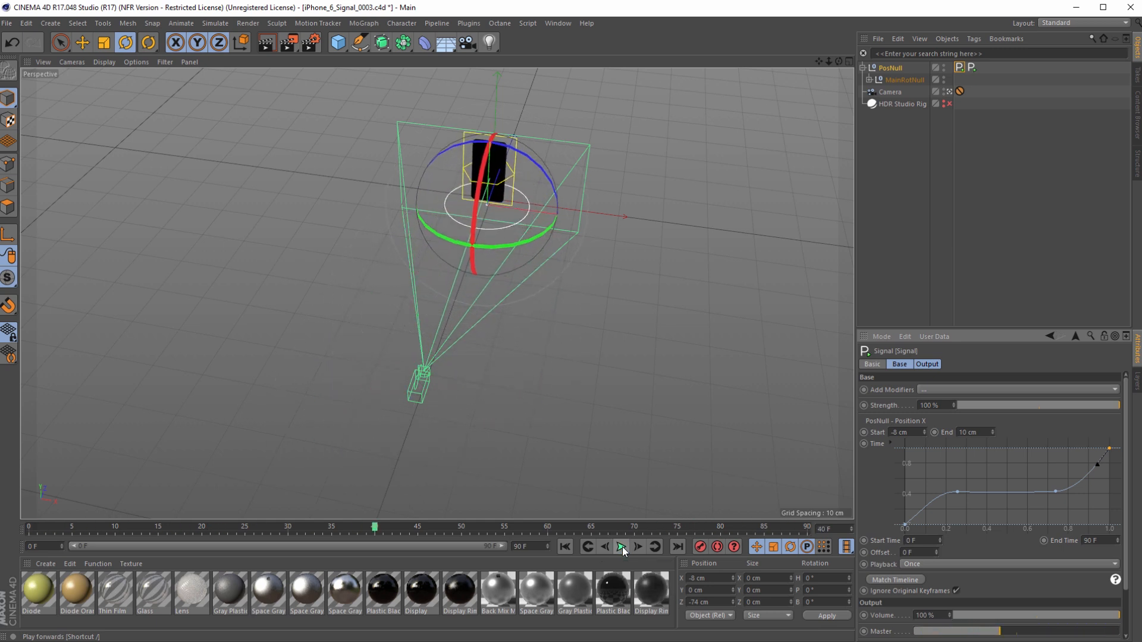
Step: Review the phone's movement through the camera view by playing the animation from the first frame
middle_click(563, 329)
middle_click(563, 329)
middle_click(434, 202)
middle_click(363, 191)
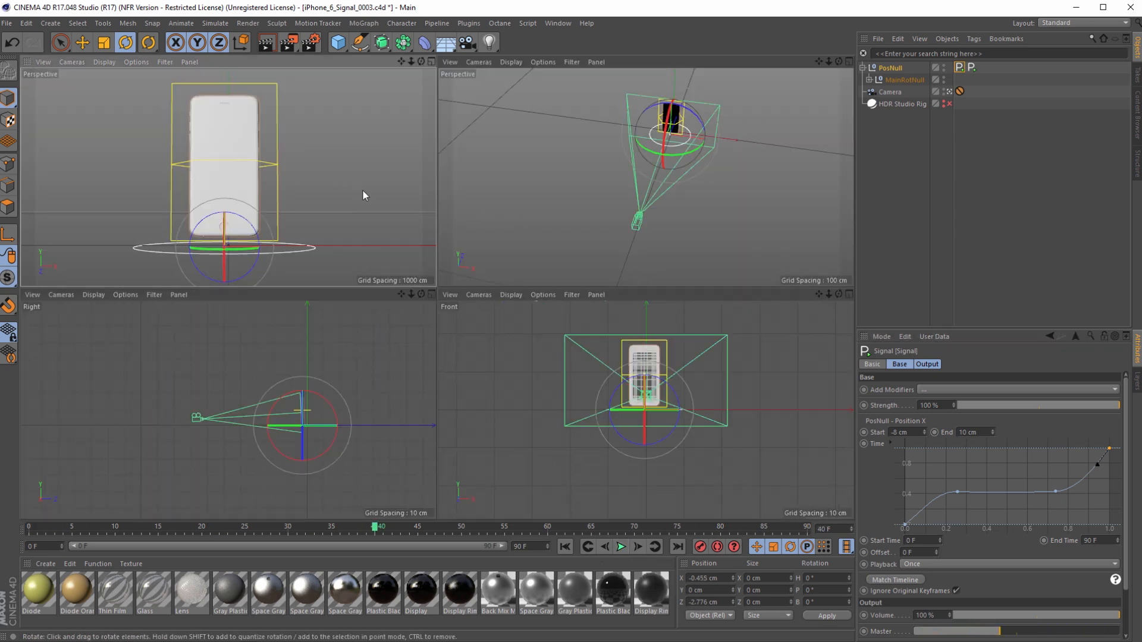
middle_click(364, 195)
left_click(565, 547)
left_click(622, 546)
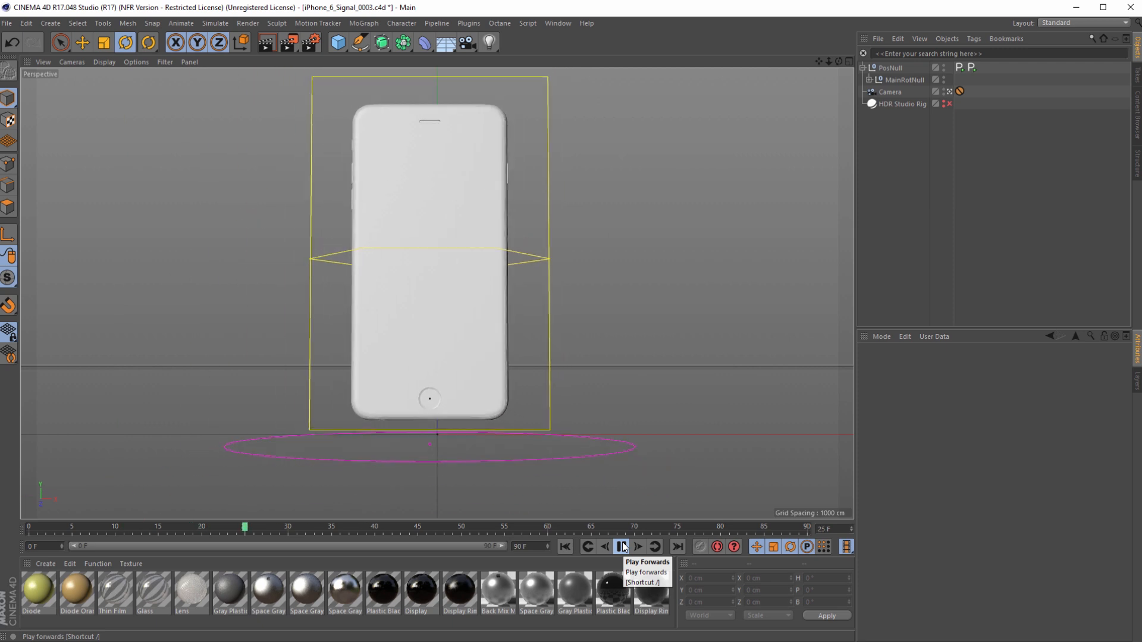
left_click(622, 547)
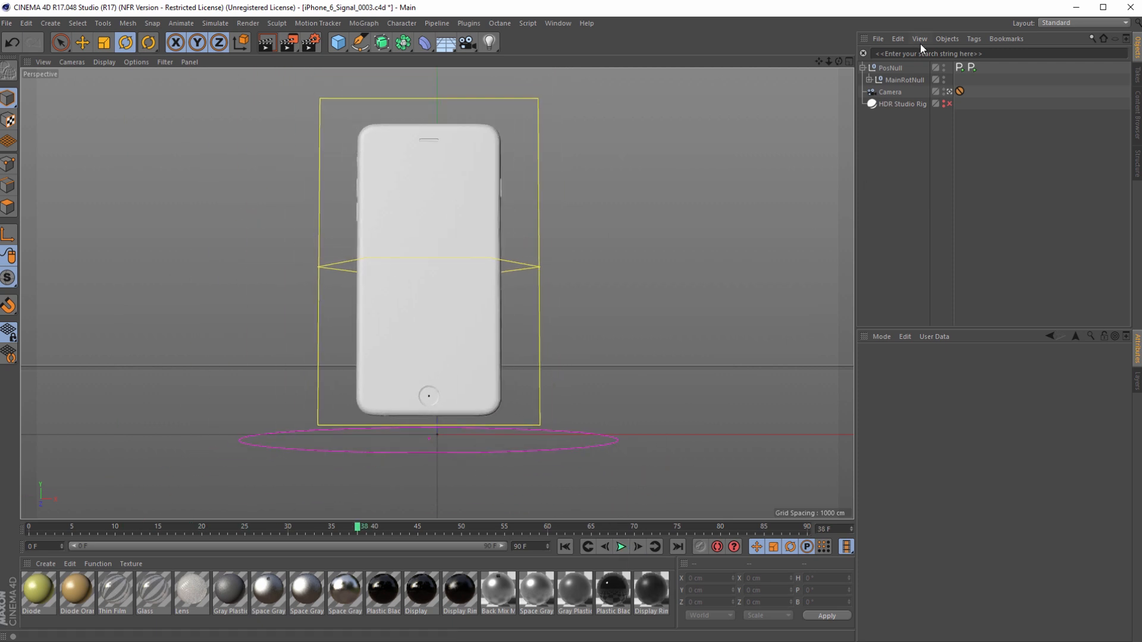
Step: Move the Position X curve's plateau points inward to about 0.35 and 0.69, and play the animation
left_click(958, 67)
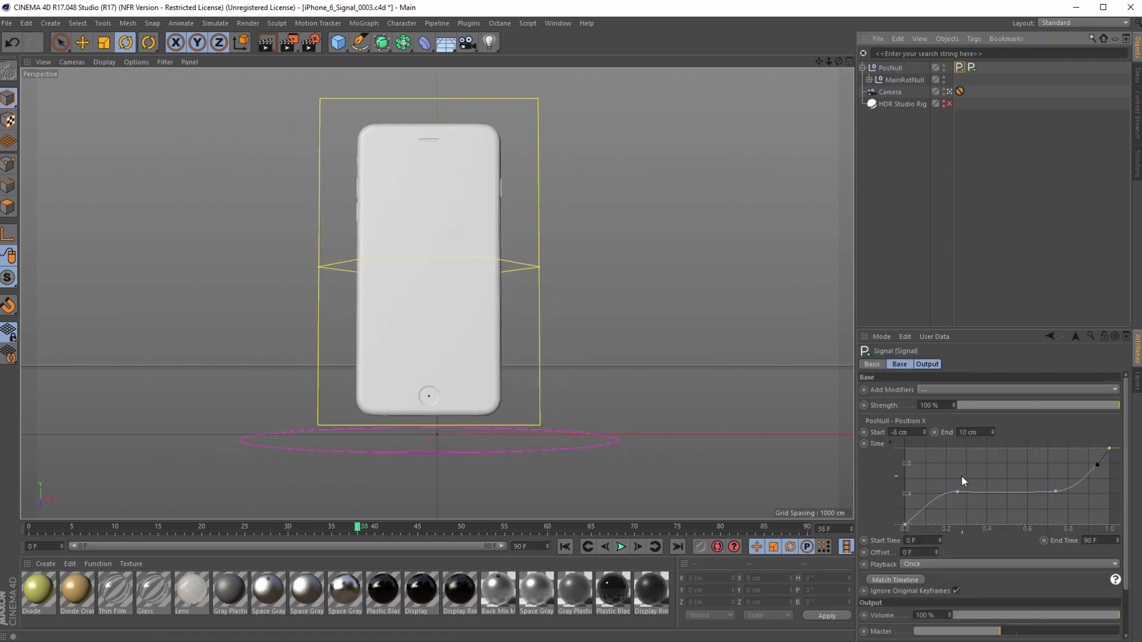
left_click_drag(958, 493, 977, 494)
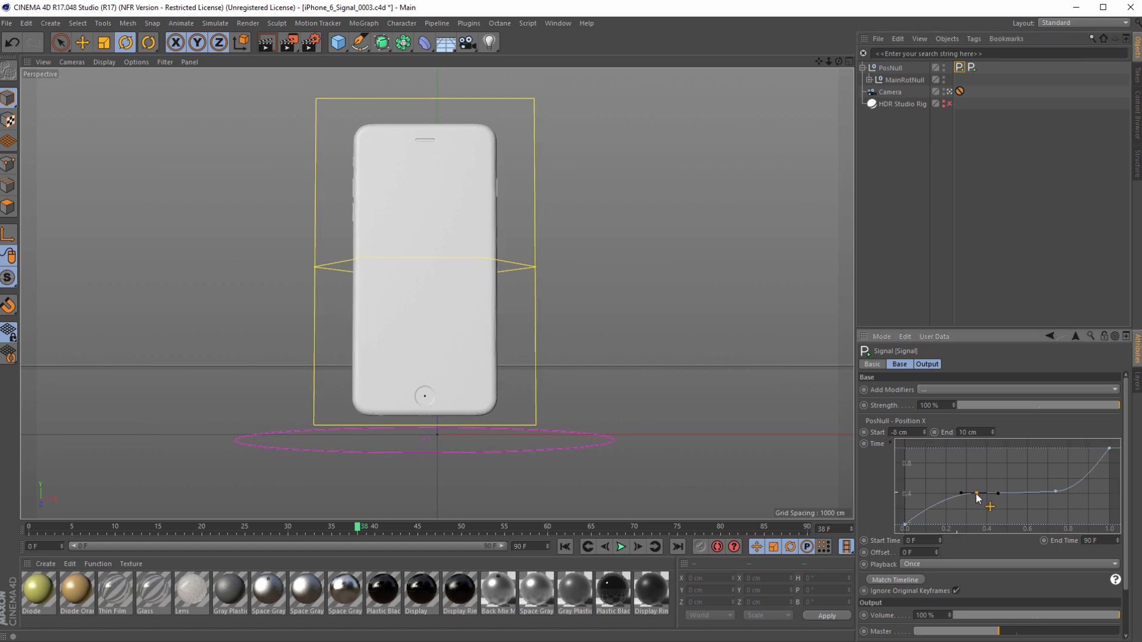
left_click_drag(1055, 492, 1045, 493)
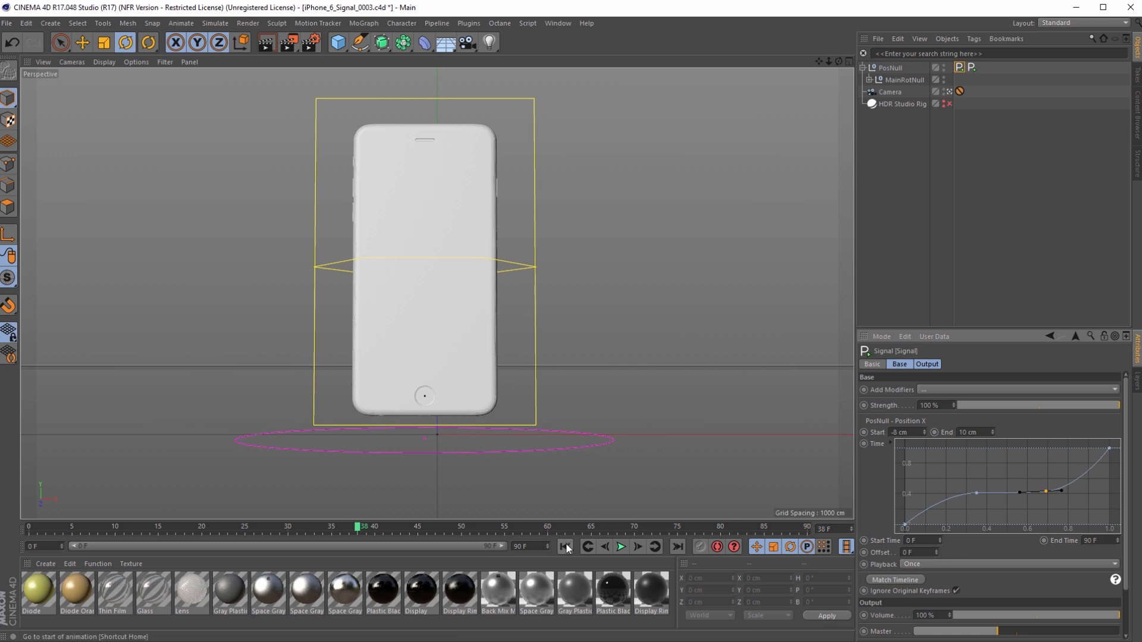
left_click(621, 546)
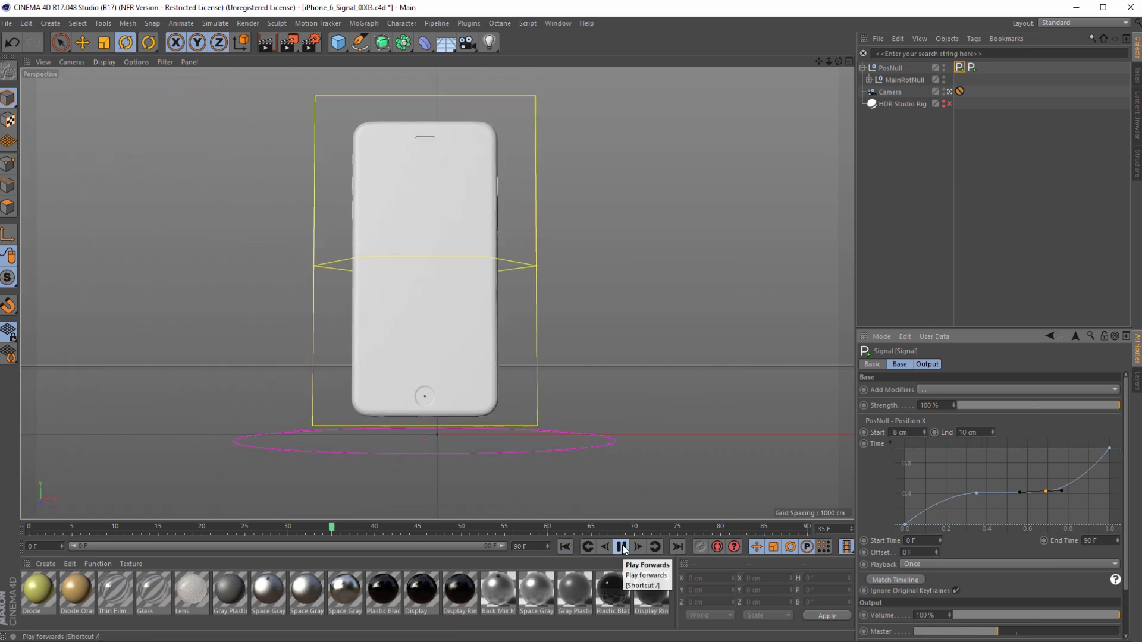
left_click(622, 545)
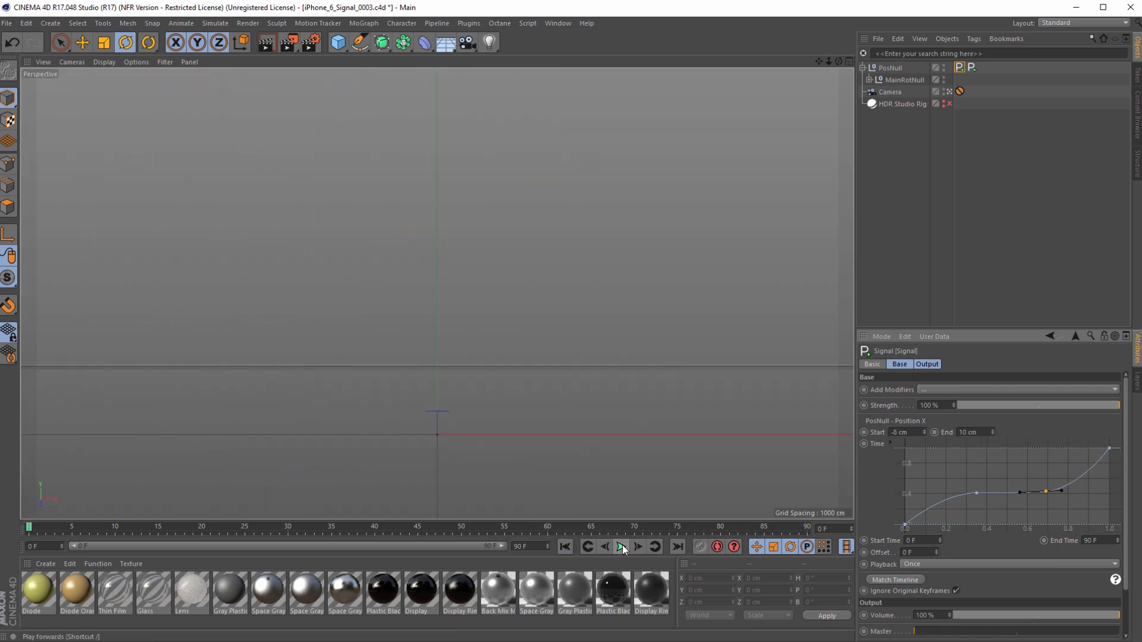
Step: Delete the Position X curve's second plateau point, center the remaining one near 0.53 with a long flat tangent, and play the animation
left_click(993, 471)
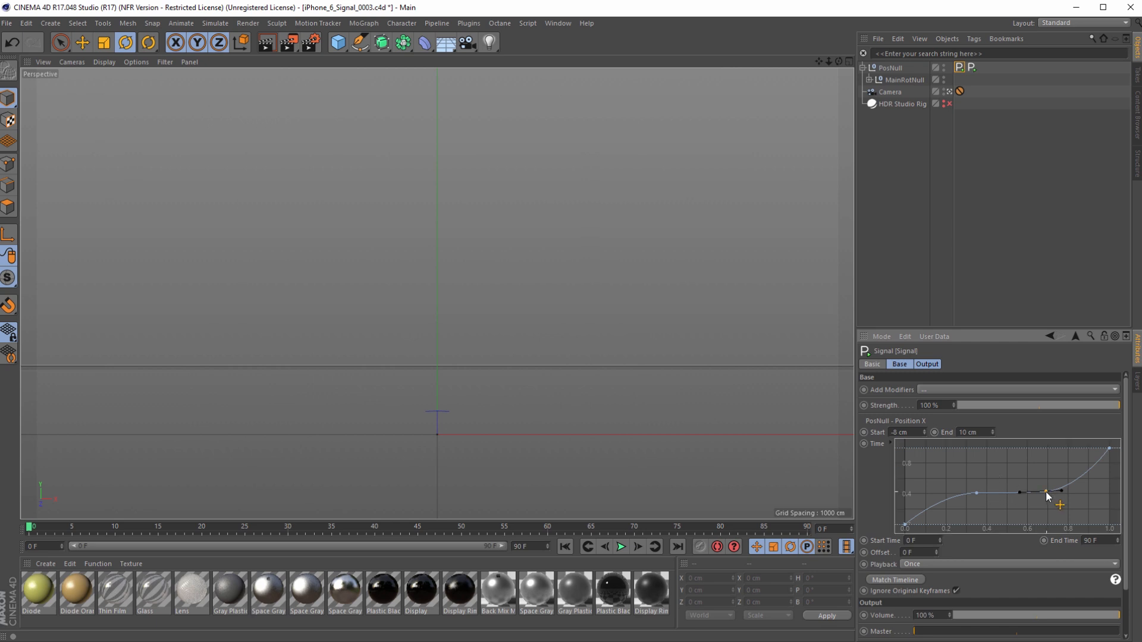
left_click(1047, 492)
key("Delete")
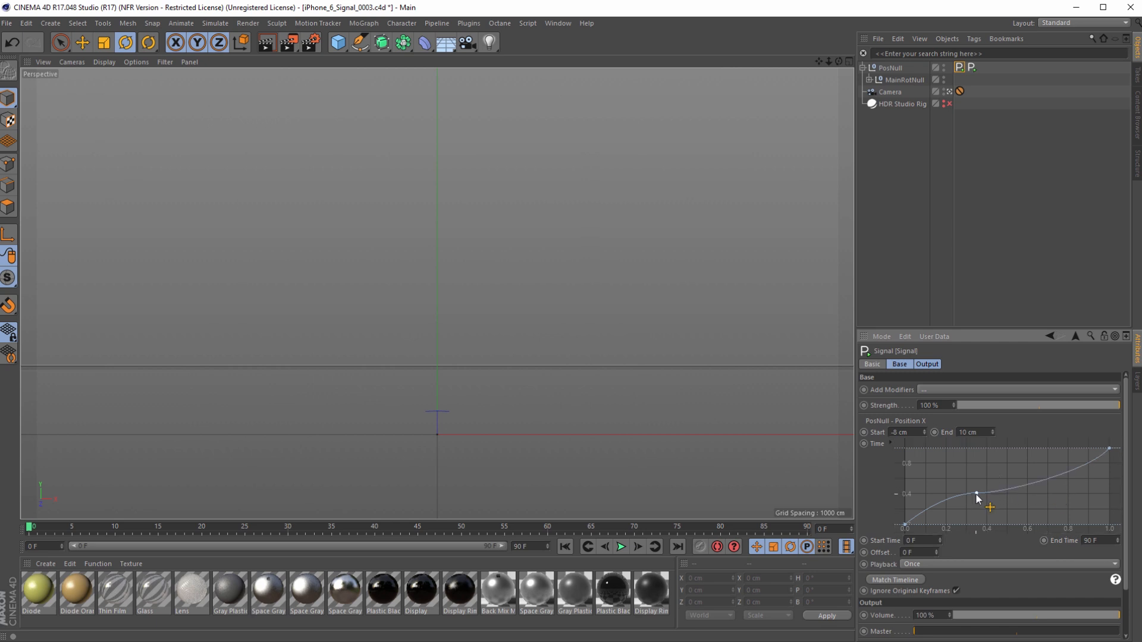
left_click_drag(976, 493, 1061, 491)
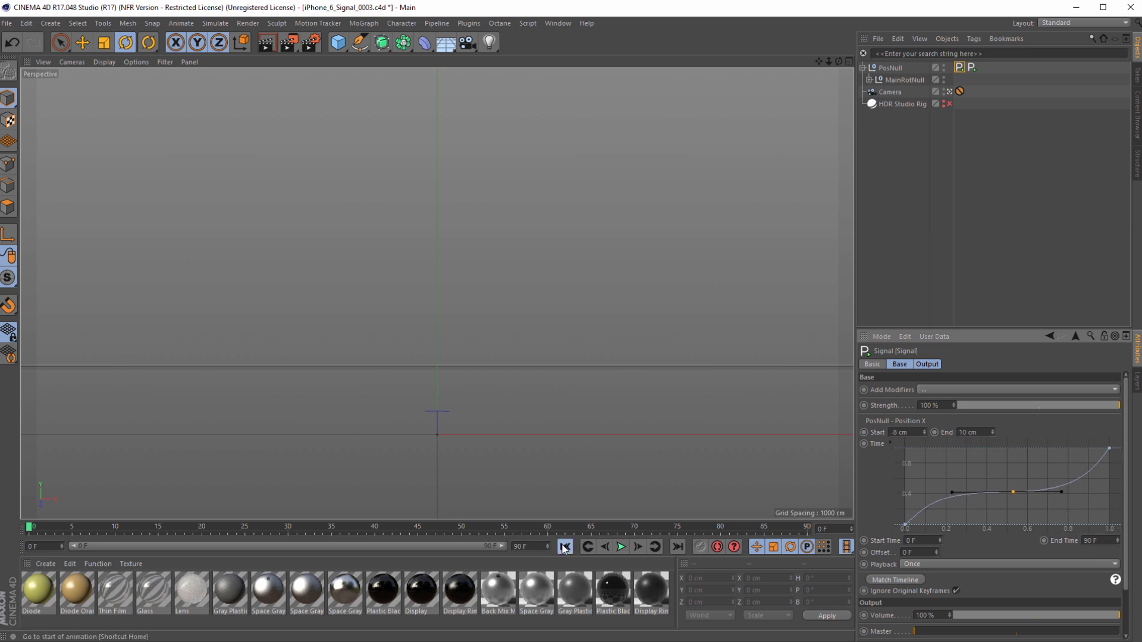
left_click(620, 547)
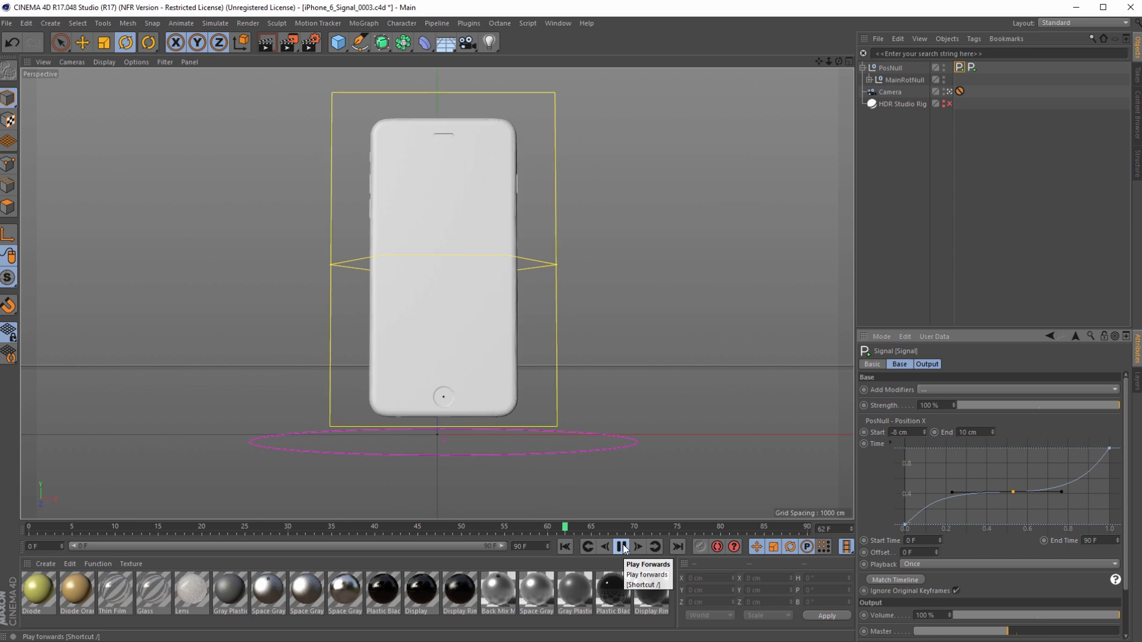
Step: Add a Signal tag to MainRotNull
middle_click(560, 400)
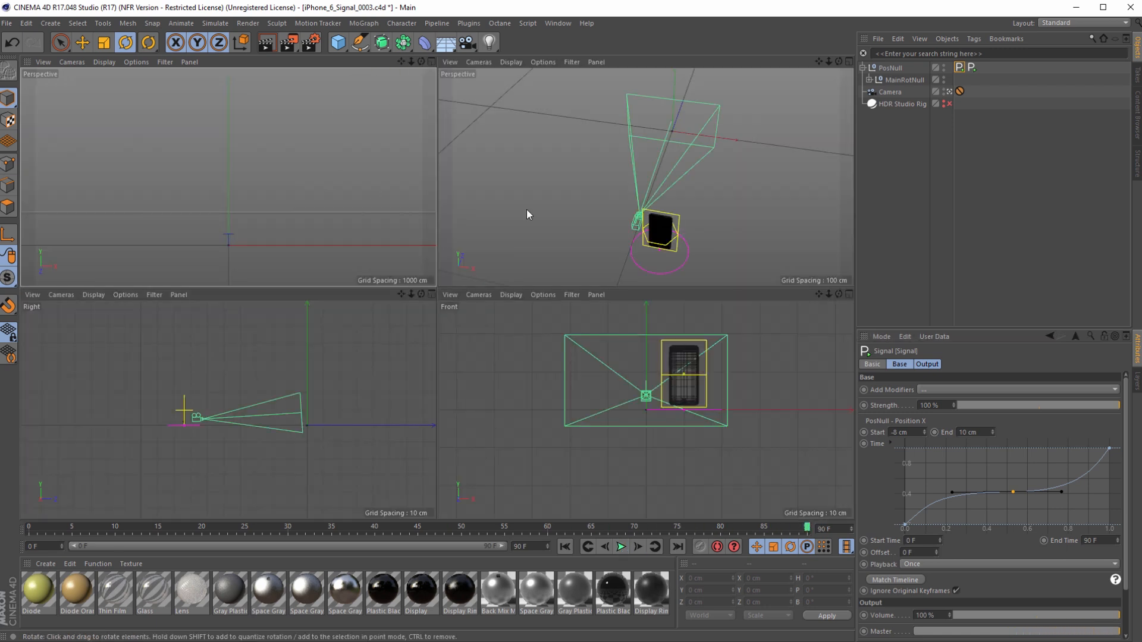
left_click(793, 231)
left_click_drag(794, 230, 701, 237, "alt")
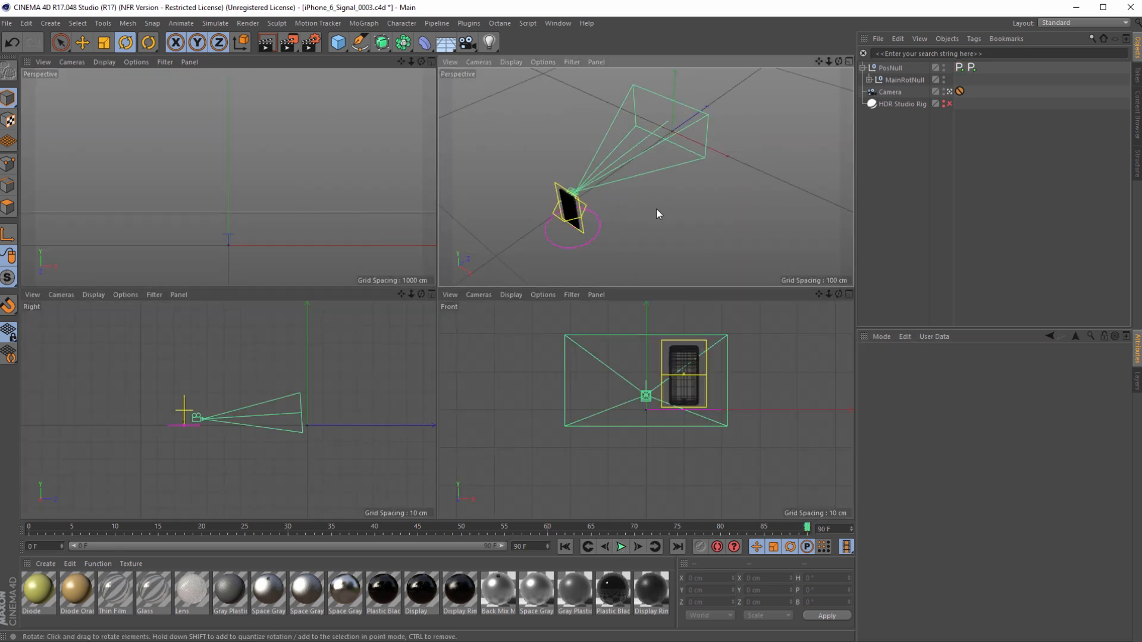
middle_click_drag(656, 208, 676, 220, "alt")
scroll(676, 220, "up", 4)
left_click_drag(687, 211, 664, 188, "alt")
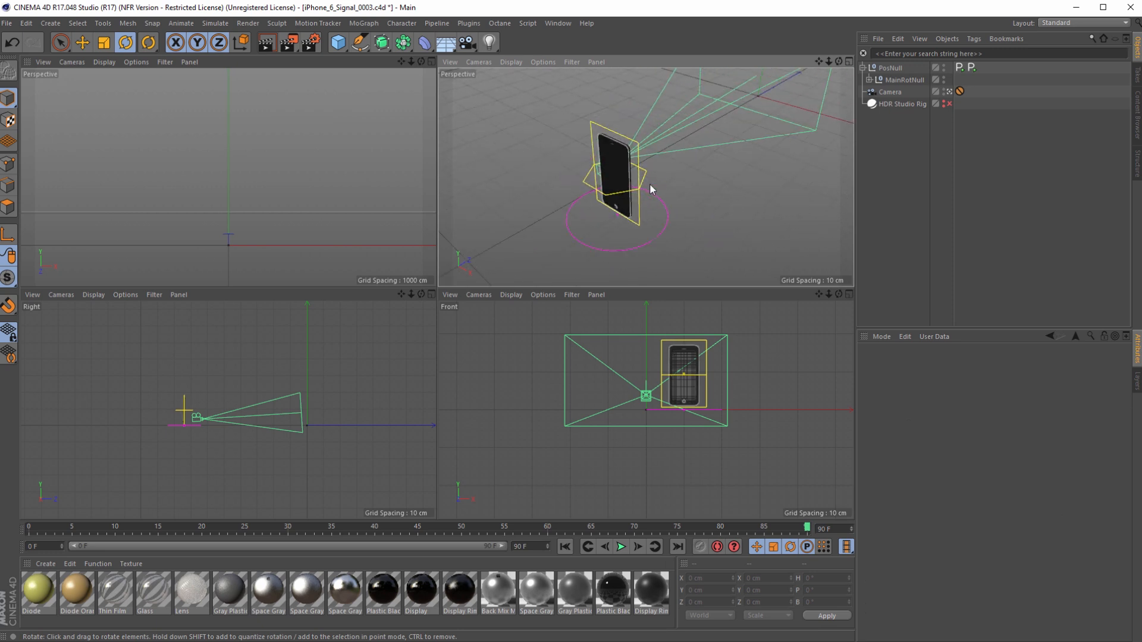
left_click(642, 178)
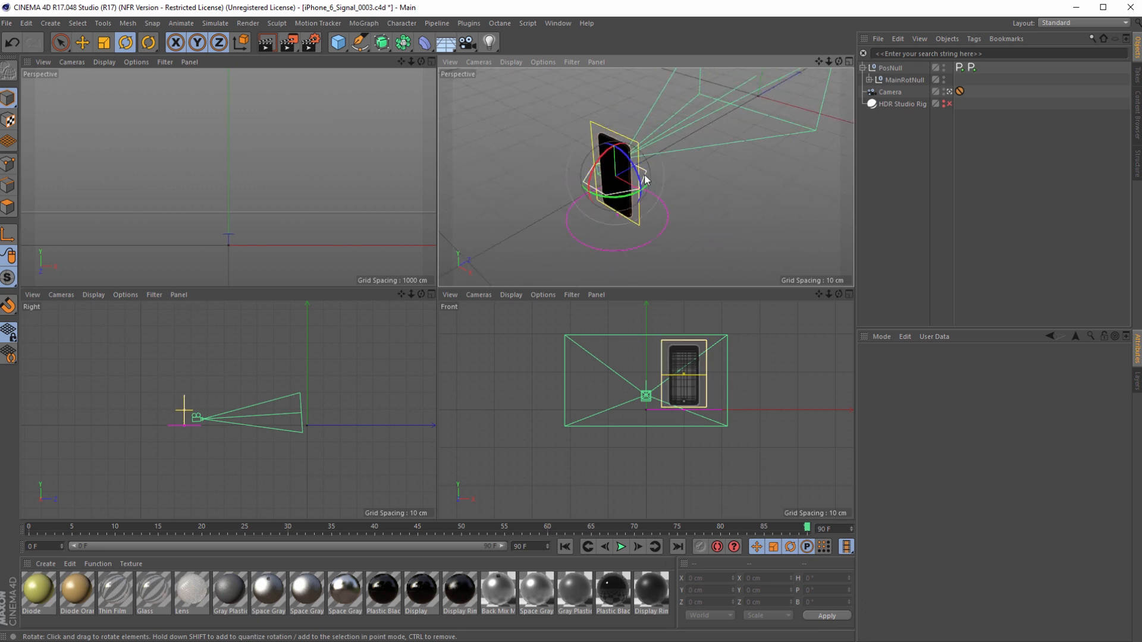
left_click(904, 80)
left_click(974, 39)
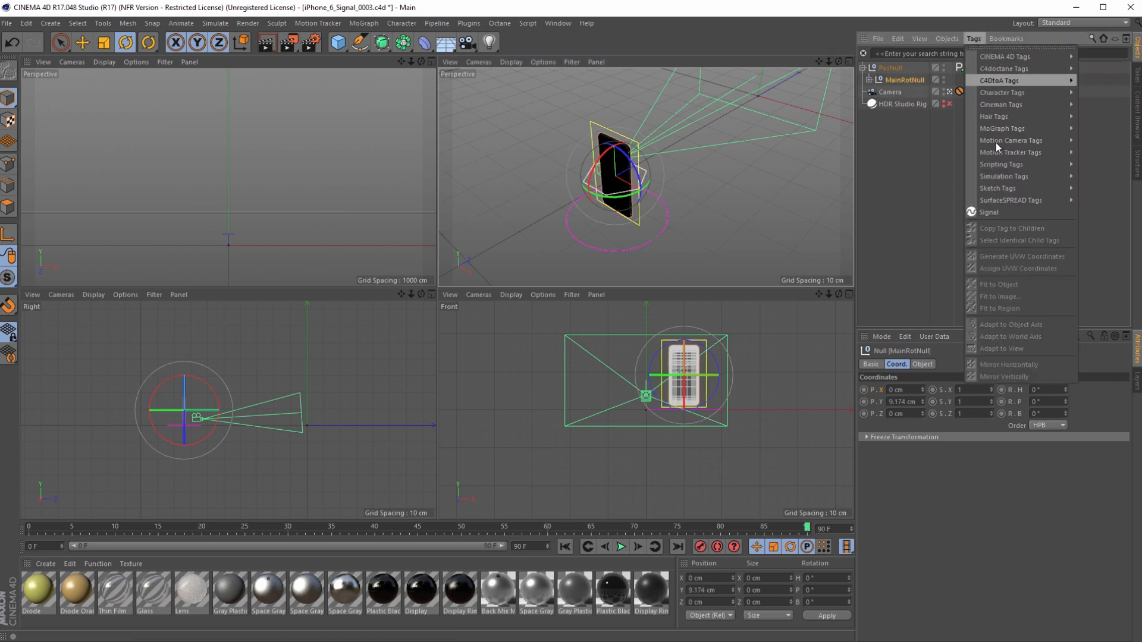
left_click(1020, 211)
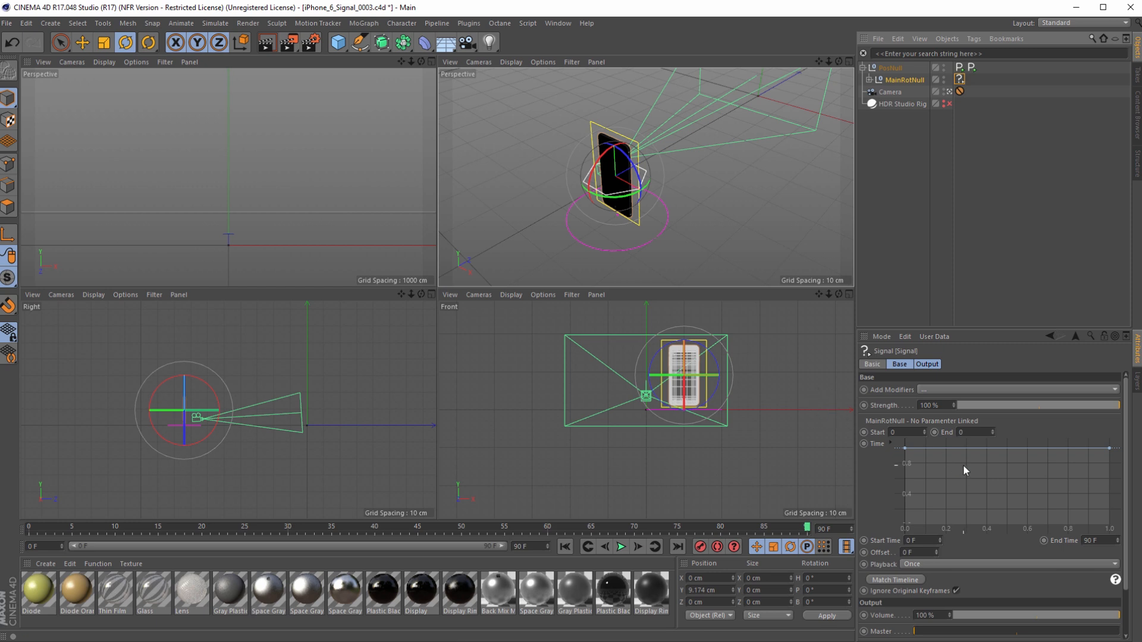
Step: Link MainRotNull's heading rotation (R.H) to its new Signal tag
left_click(704, 184)
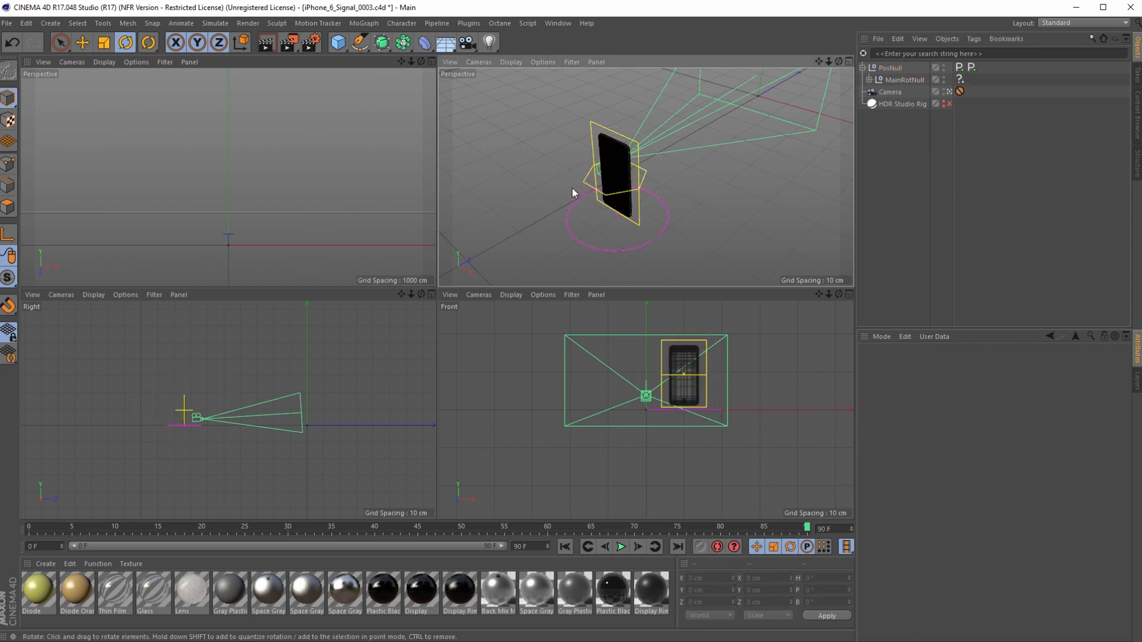
middle_click(720, 203)
middle_click_drag(491, 230, 482, 282, "alt")
scroll(527, 267, "down", 3)
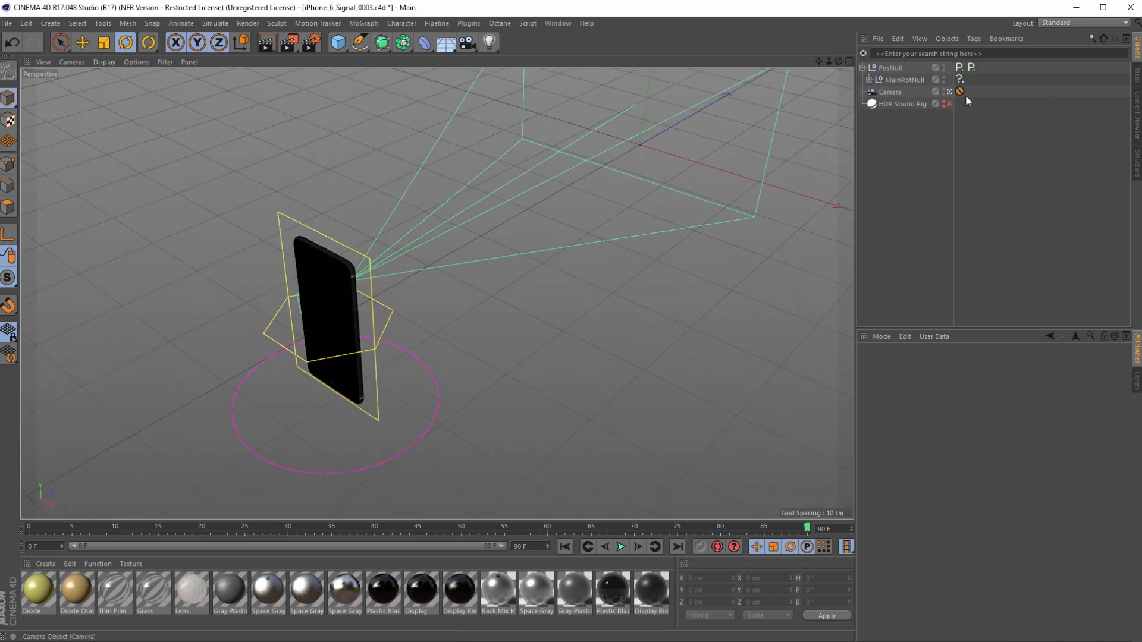
left_click(959, 79)
left_click(905, 80)
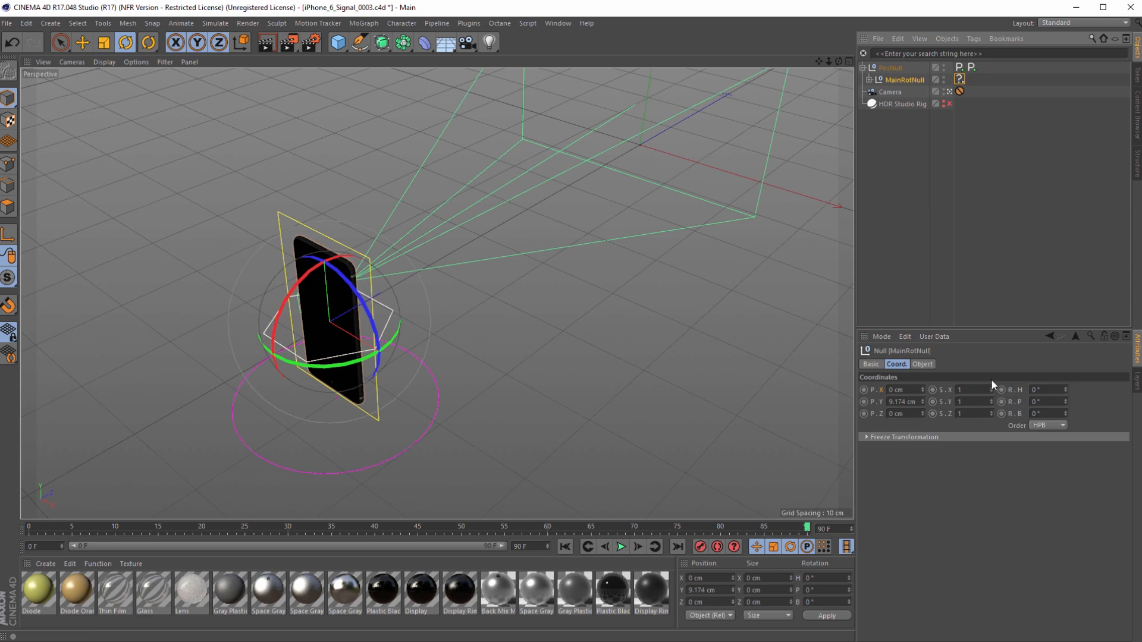
left_click_drag(1066, 402, 959, 79)
key("ctrl+z")
key("ctrl+z")
key("ctrl+z")
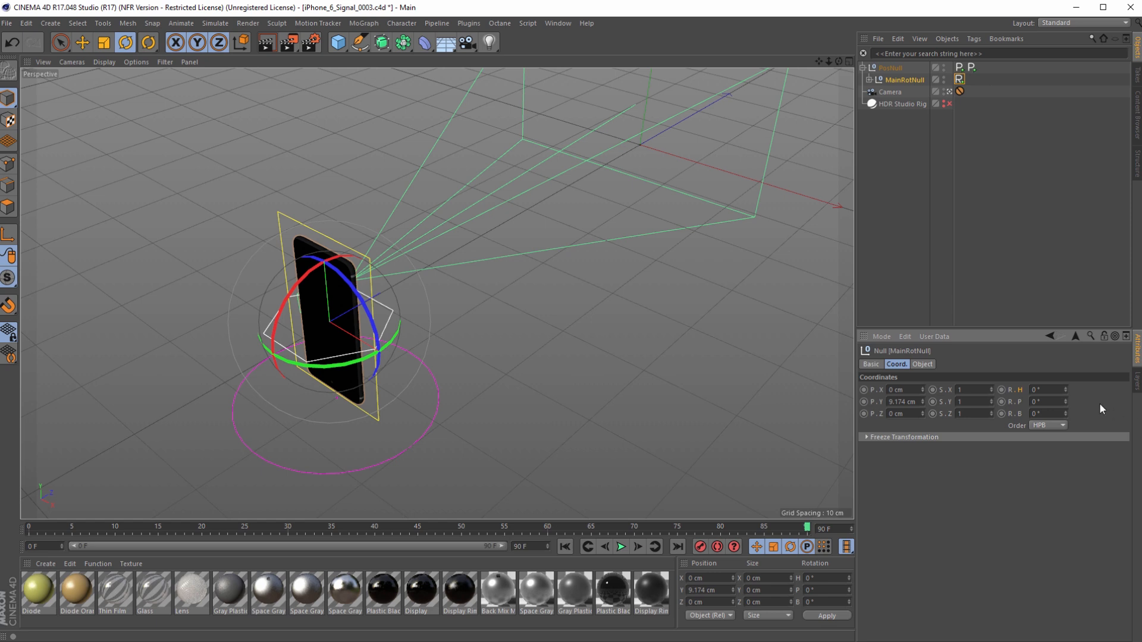
Step: Set the MainRotNull Signal tag's rotation Start to -90° and End to 90°, and play the animation
left_click(959, 79)
left_click_drag(906, 433, 862, 432)
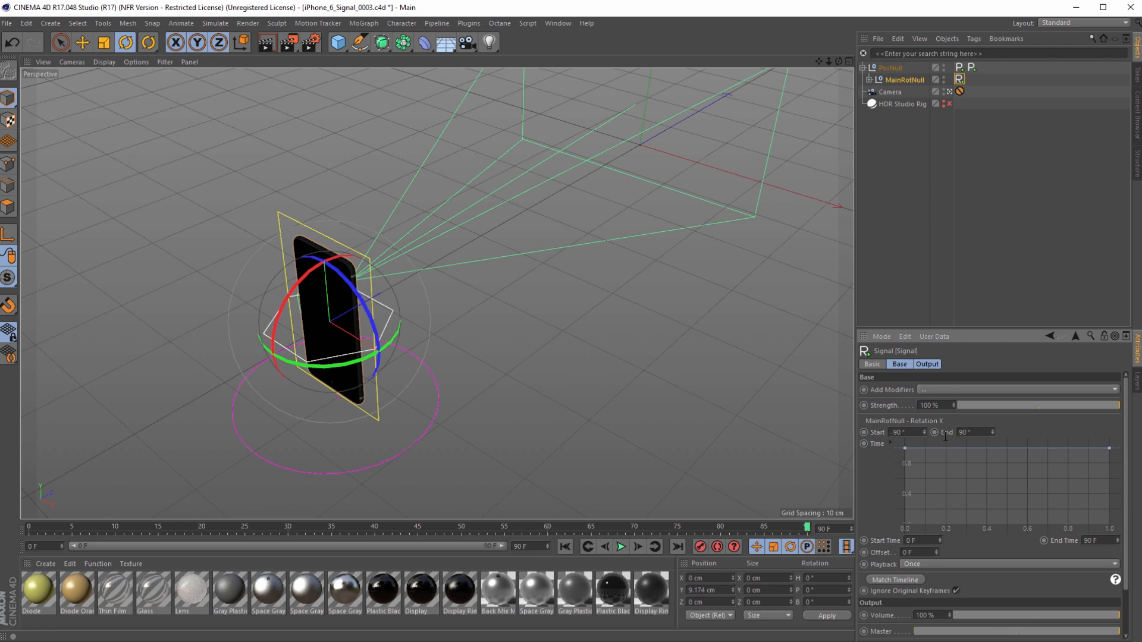
key("Return")
scroll(475, 361, "down", 2)
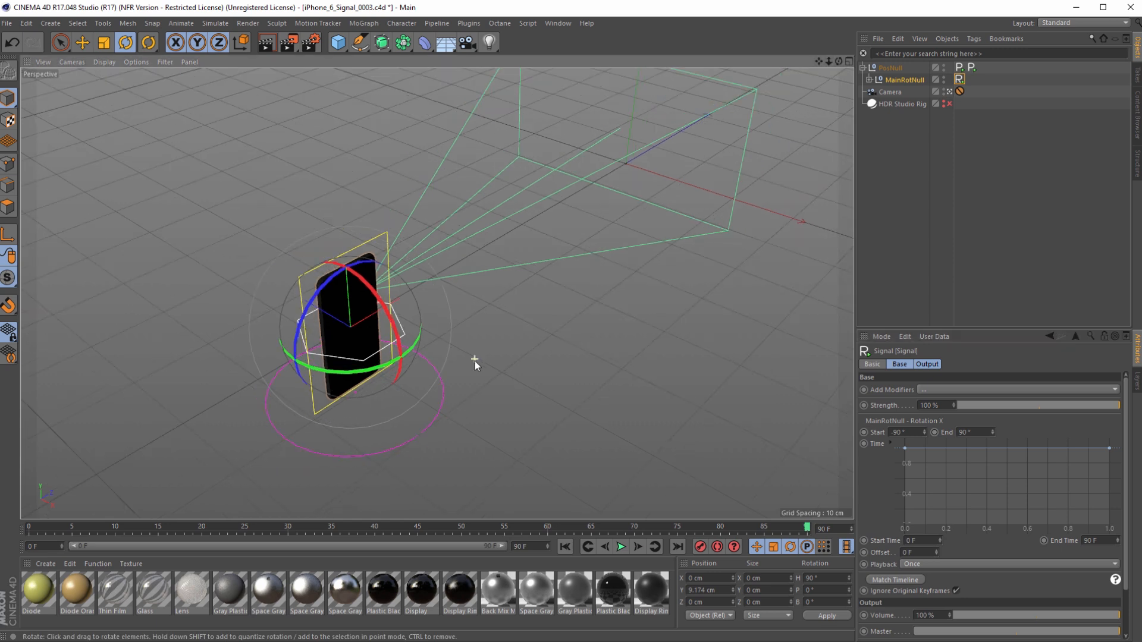
middle_click_drag(581, 359, 462, 419, "alt")
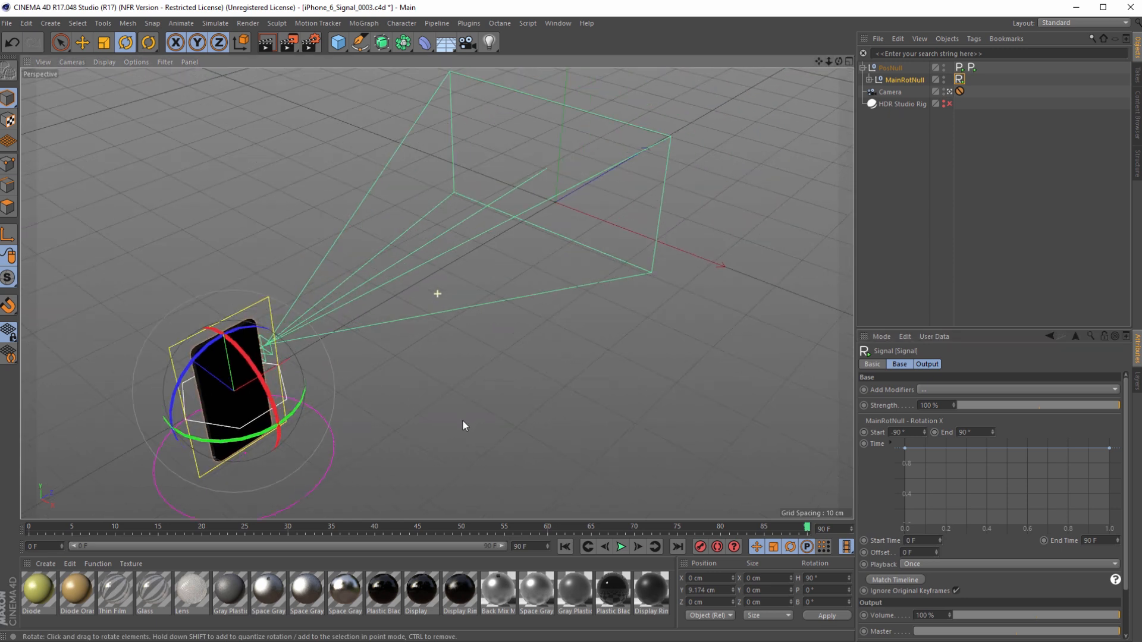
left_click(565, 546)
left_click(621, 547)
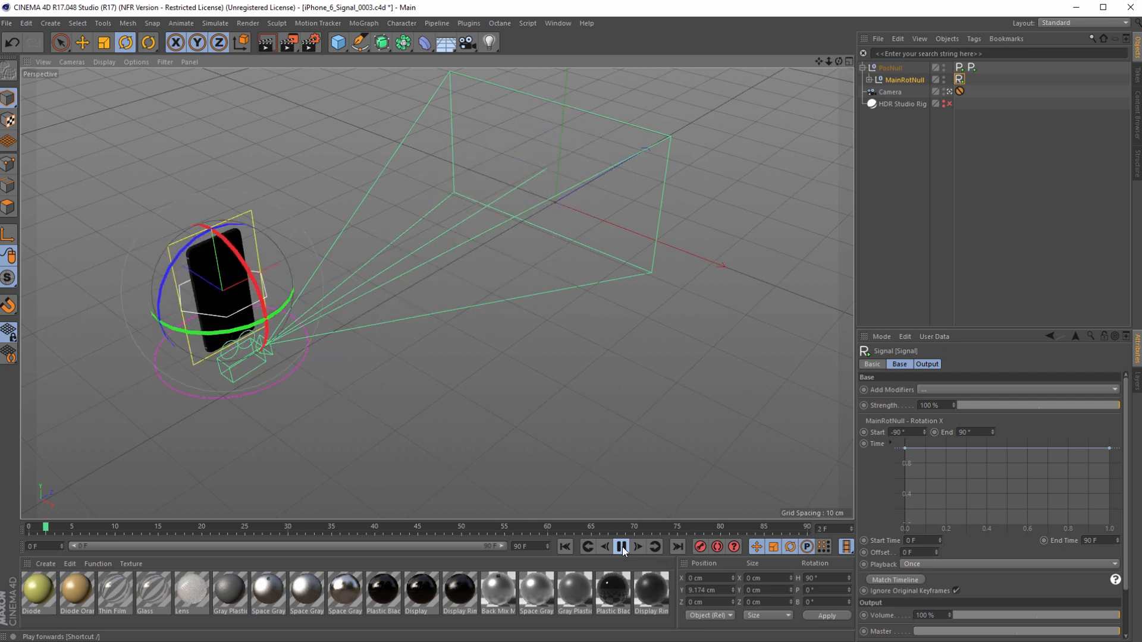
left_click(620, 546)
Step: Lower the Rotation X curve's start point to 0 and play the animation from the first frame
left_click_drag(900, 450, 905, 525)
left_click(565, 546)
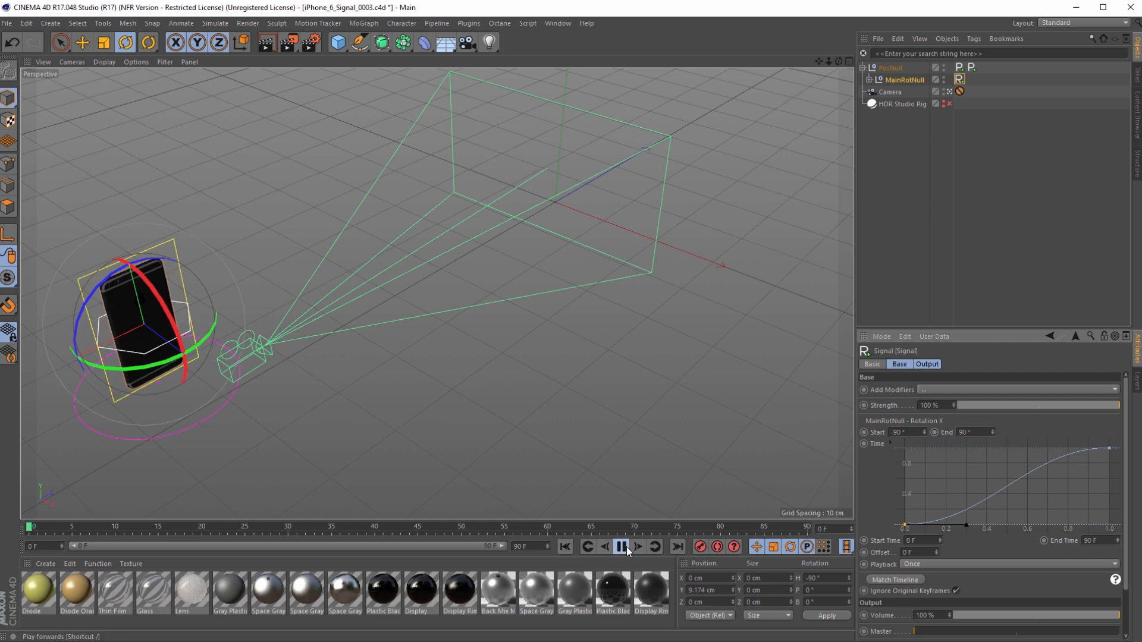
left_click(621, 547)
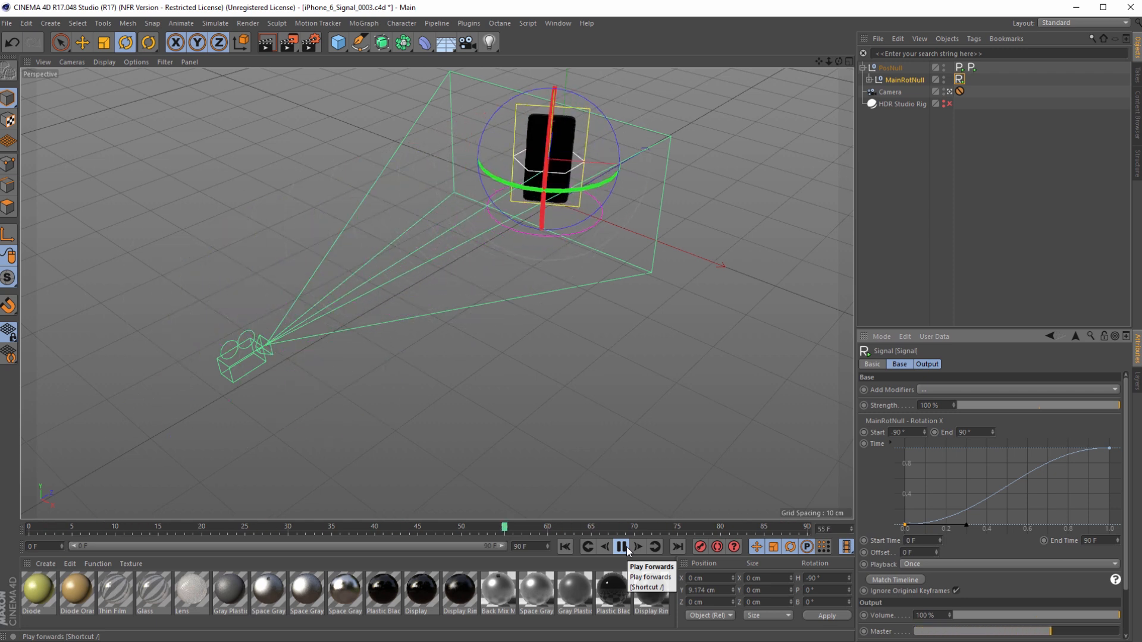
left_click(627, 550)
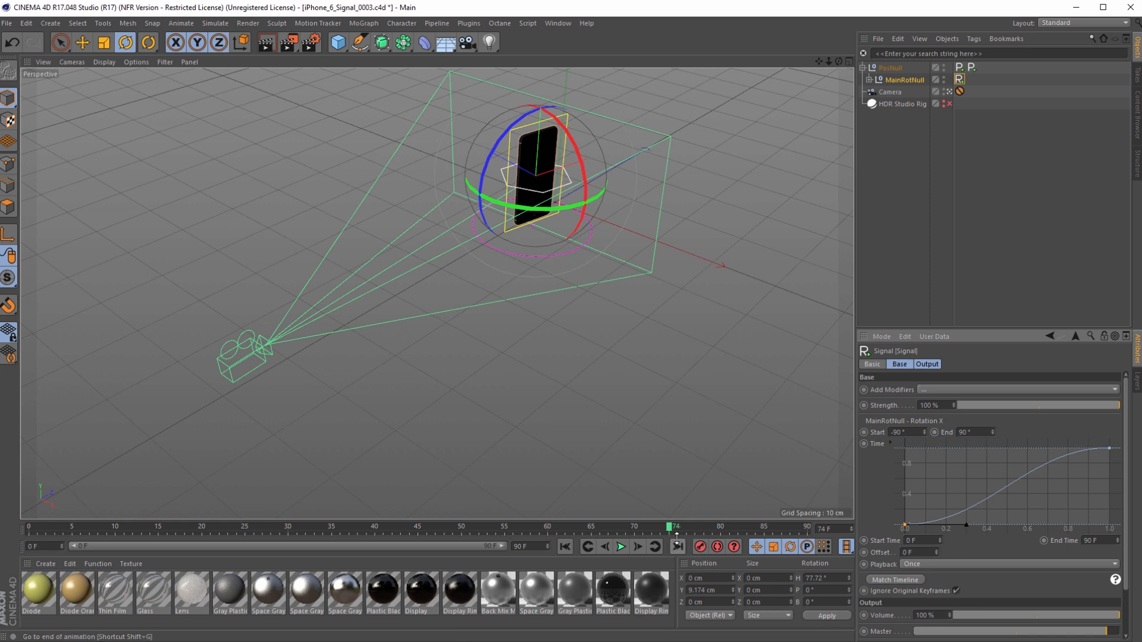
Step: Review the phone's rotation in the four-view layout by playing the animation and scrubbing through the timeline
left_click(575, 463)
middle_click(574, 463)
left_click(393, 167)
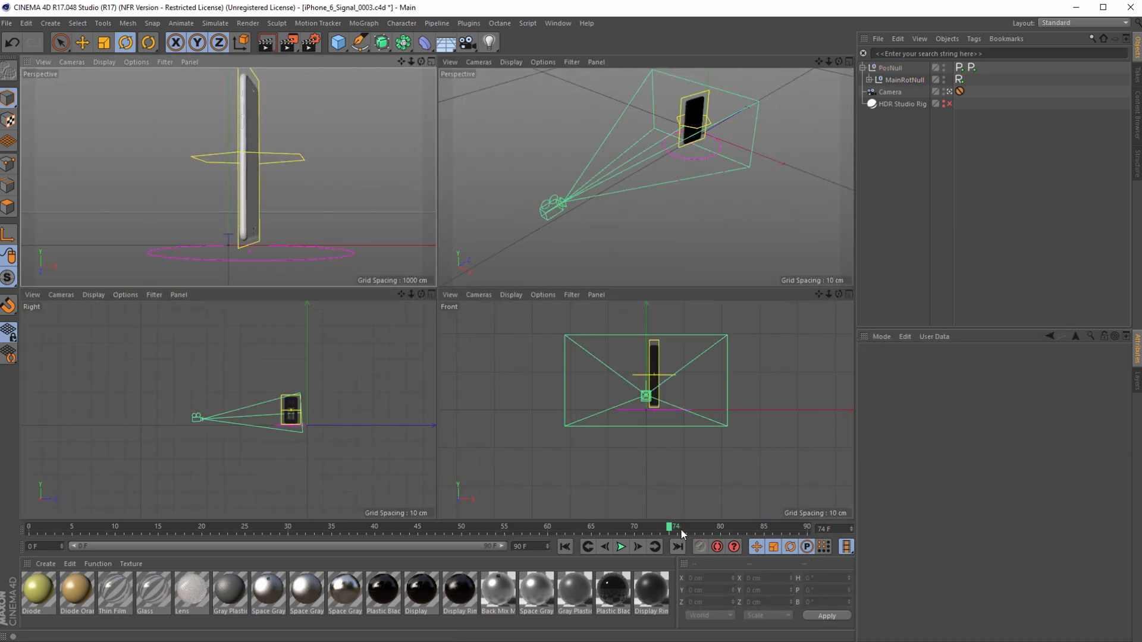
left_click(623, 546)
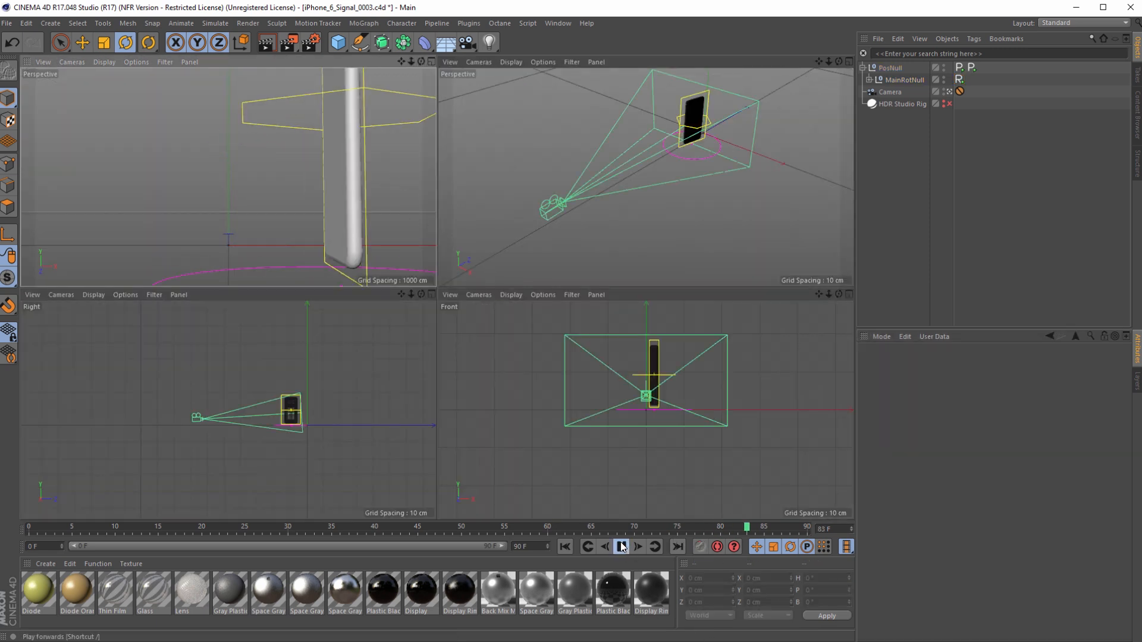
left_click(621, 547)
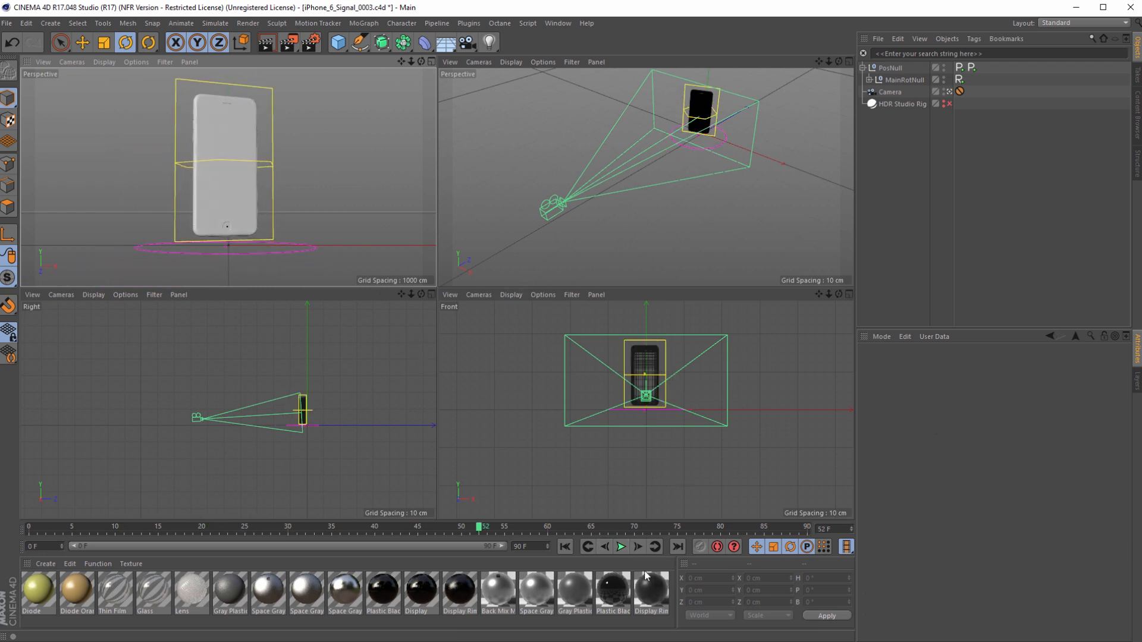
left_click_drag(469, 525, 558, 528)
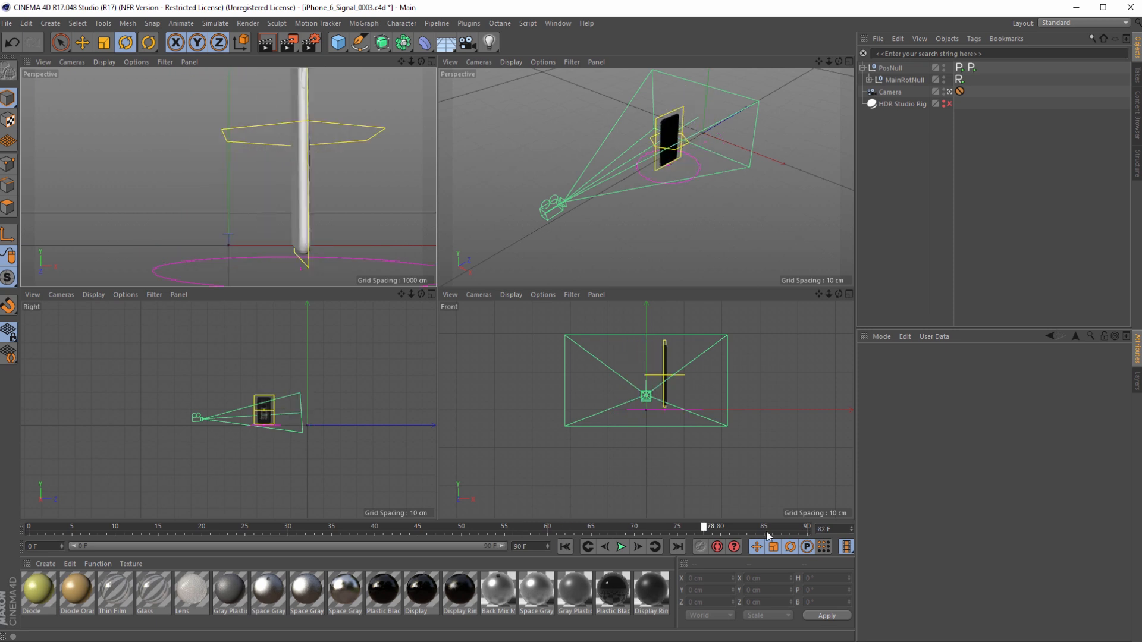
left_click_drag(458, 531, 305, 529)
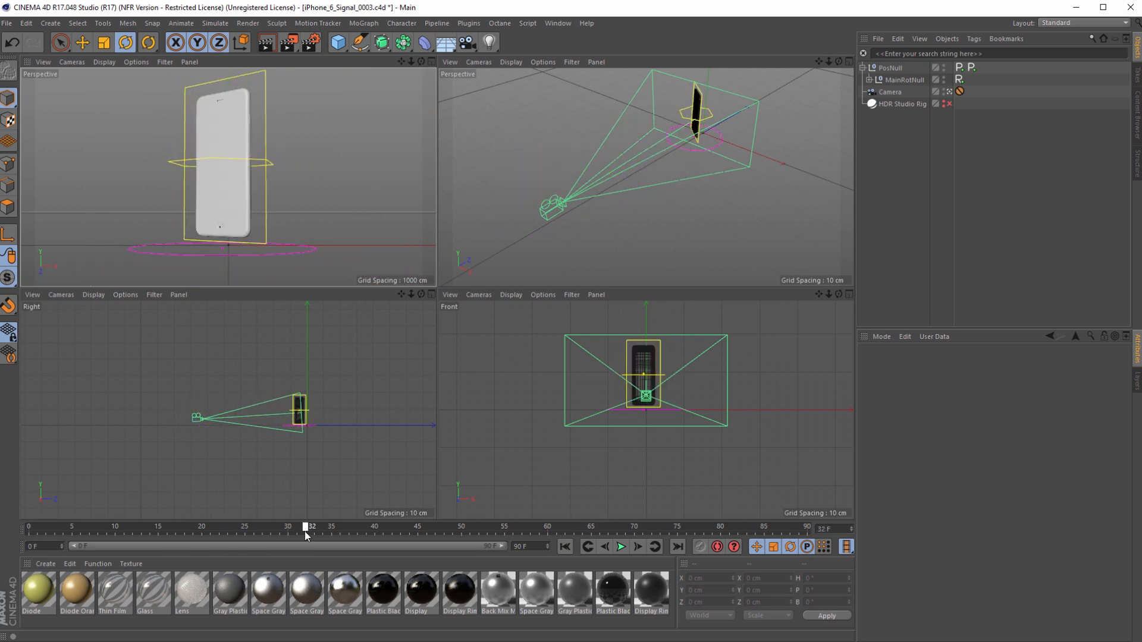
Step: Add a middle point to the Rotation X curve with long flat tangents, and steepen the curve's two ends
left_click(959, 79)
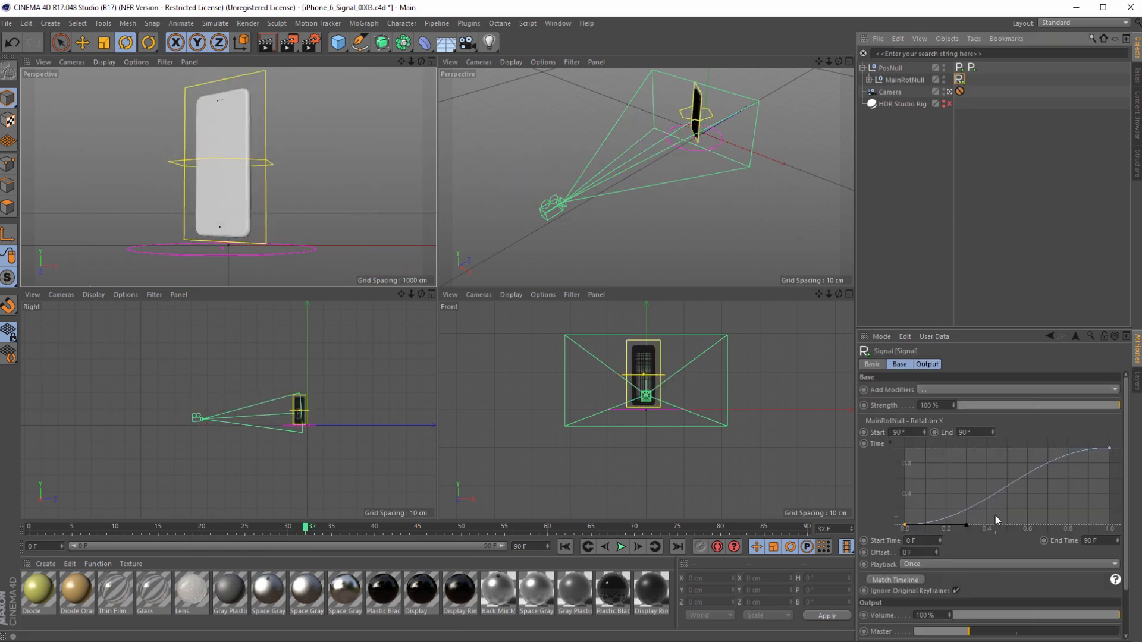
left_click(998, 493, "ctrl")
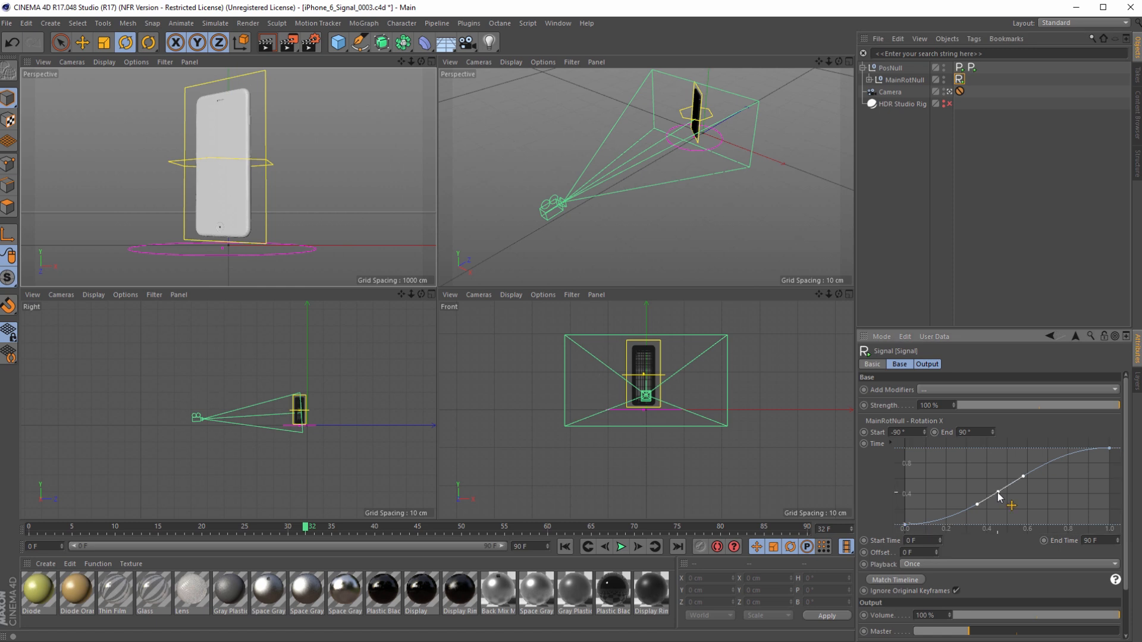
left_click_drag(1020, 475, 1056, 486)
left_click_drag(969, 495, 940, 490)
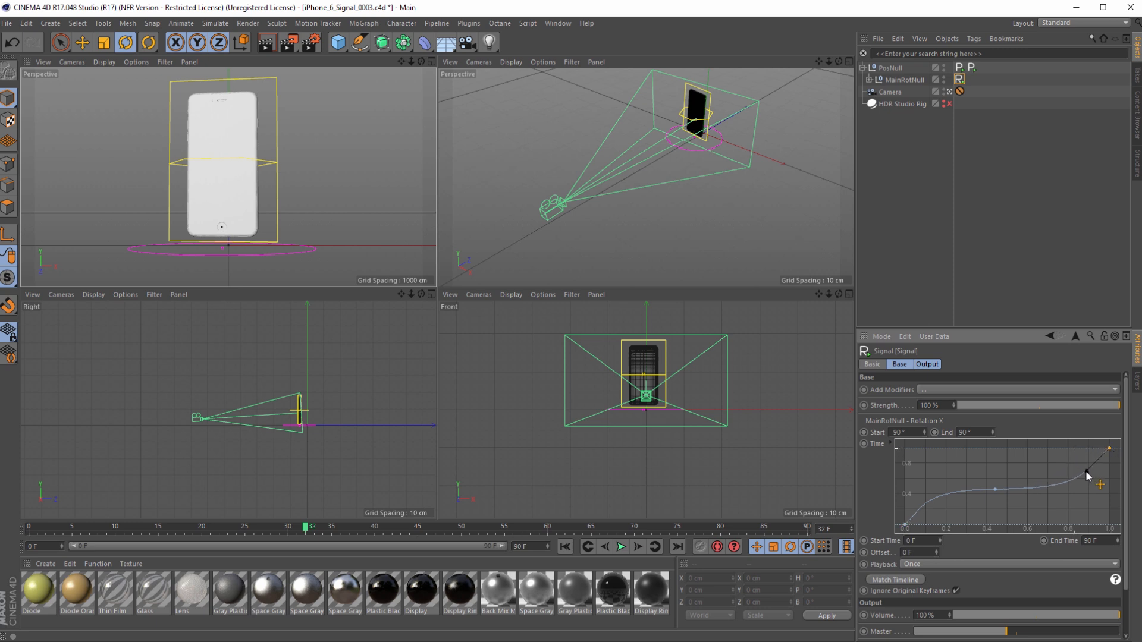
Step: Move the Rotation X curve's plateau point to about 0.47 in time and 0.6 in value, and play the animation
mouse_move(994, 491)
left_mouse_down()
mouse_move(1007, 498)
mouse_move(1004, 482)
left_mouse_up()
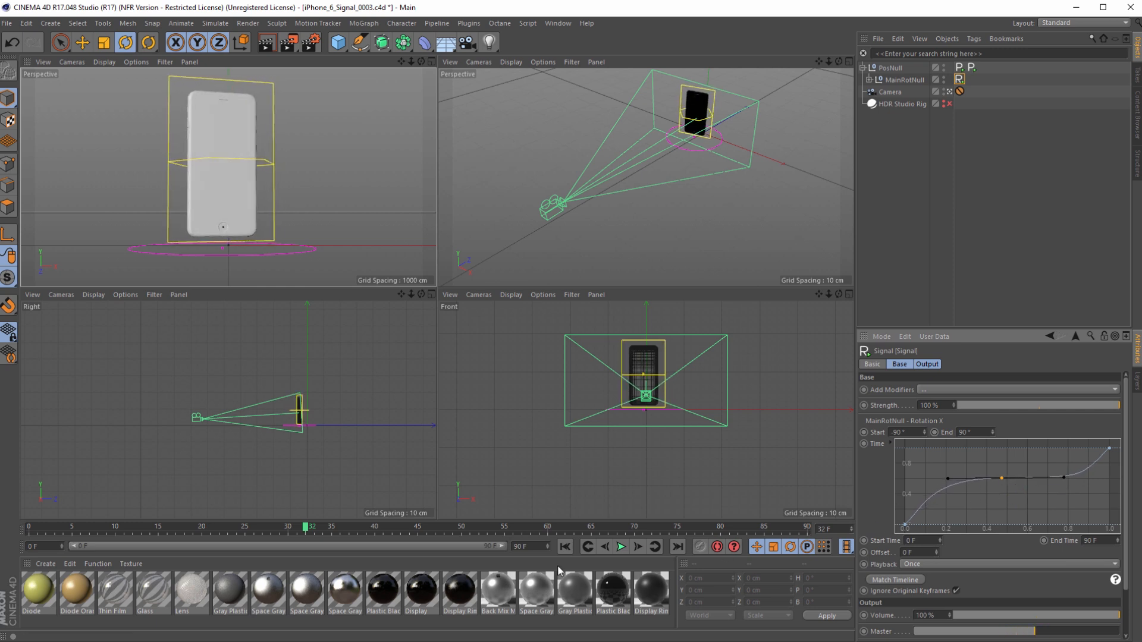
left_click(565, 546)
left_click(621, 547)
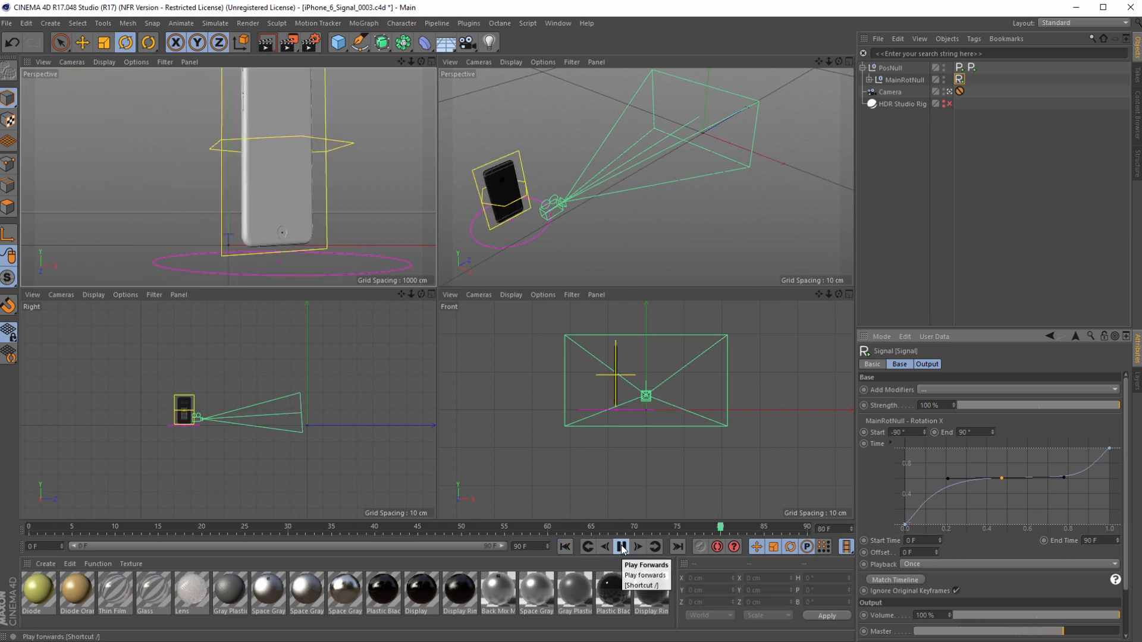
left_click(622, 546)
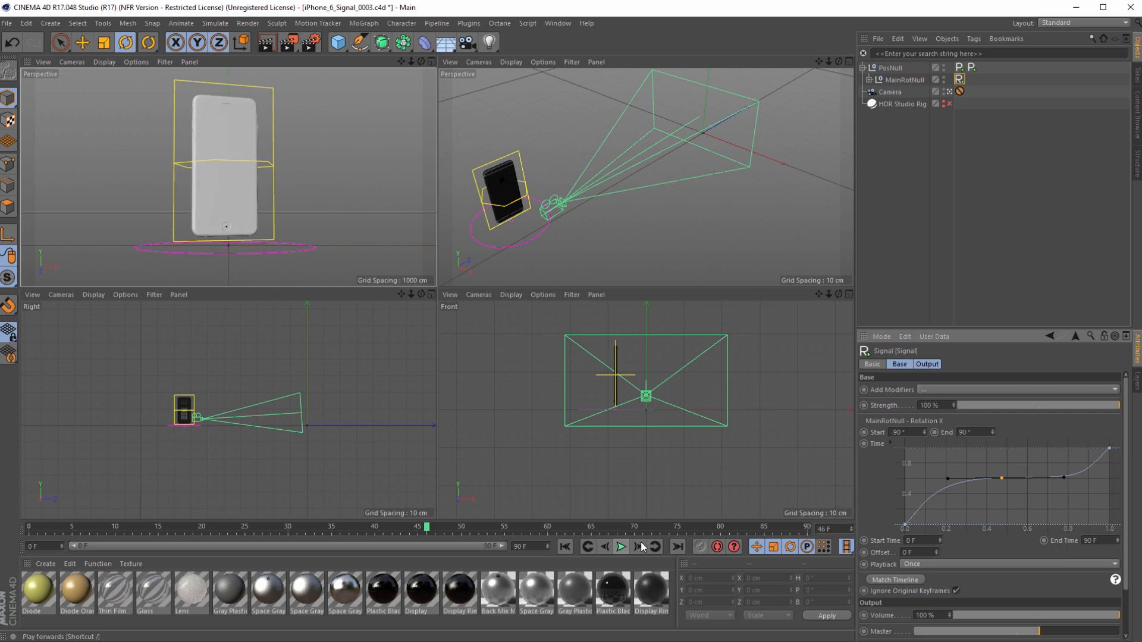
Step: Move the Rotation X curve's end point to about 0.9, shorten the plateau point's tangents, and play the animation
left_click_drag(1110, 449, 1048, 479)
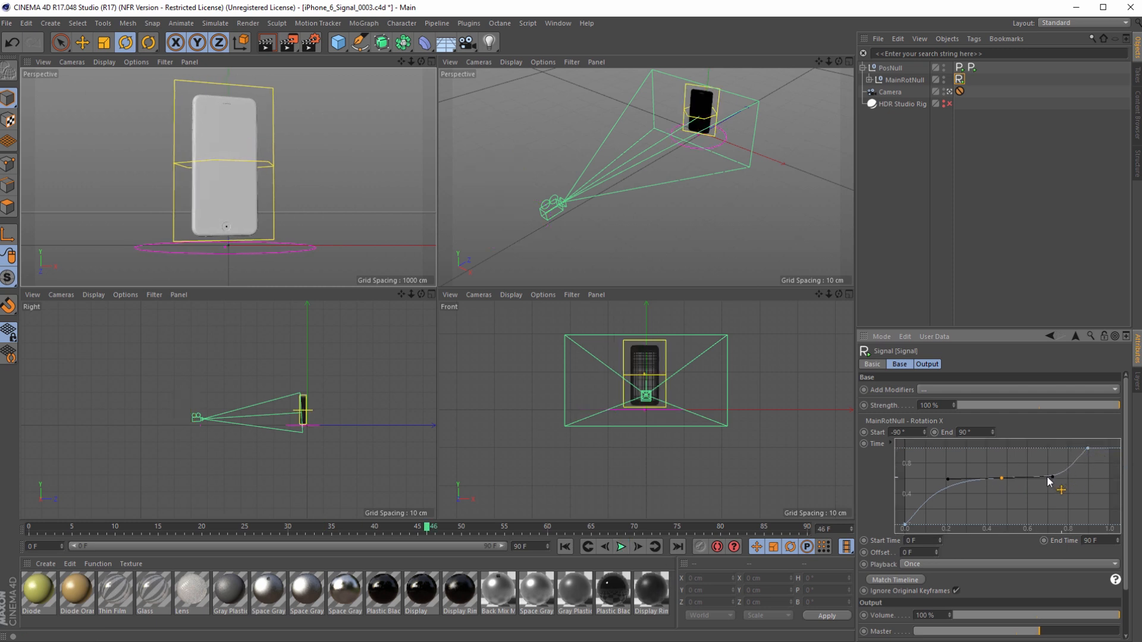
left_click_drag(949, 479, 957, 480)
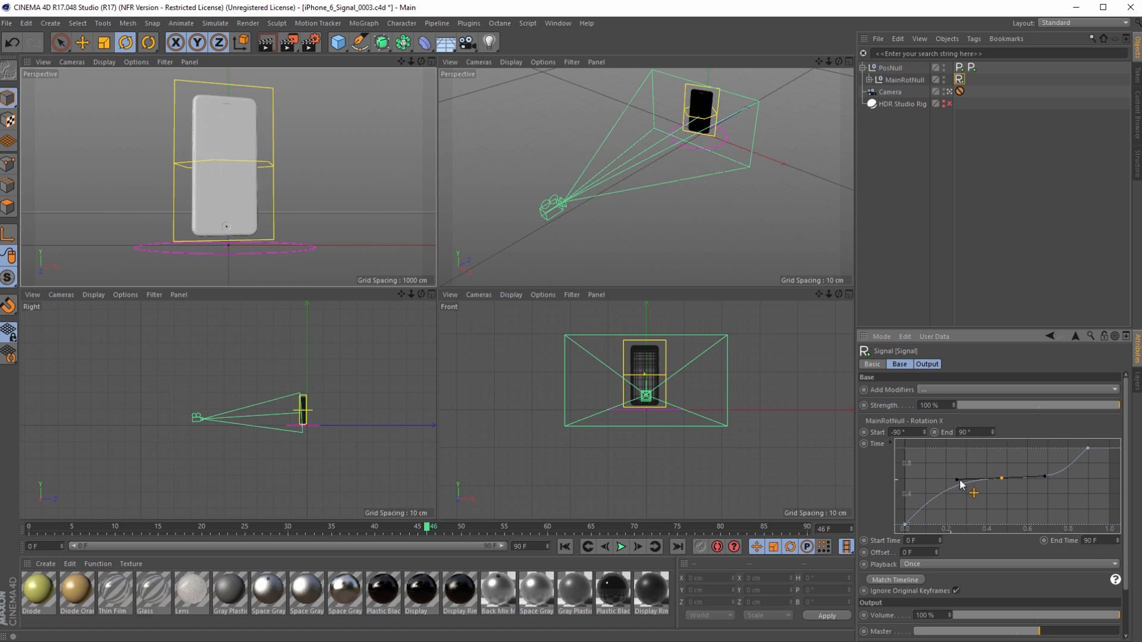
left_click(565, 546)
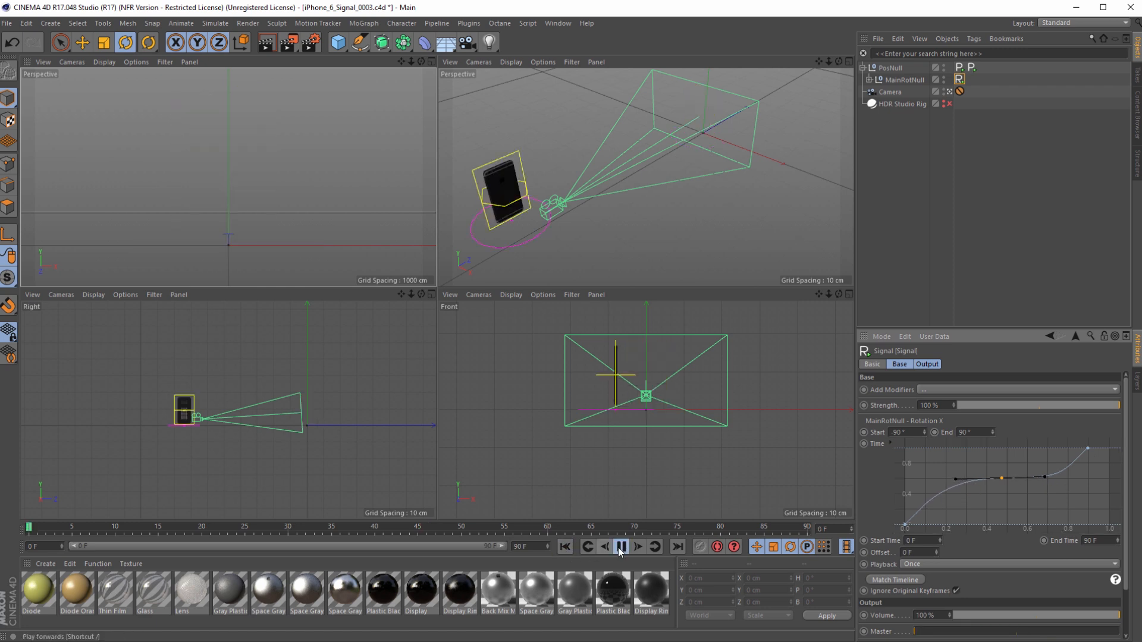
left_click(620, 546)
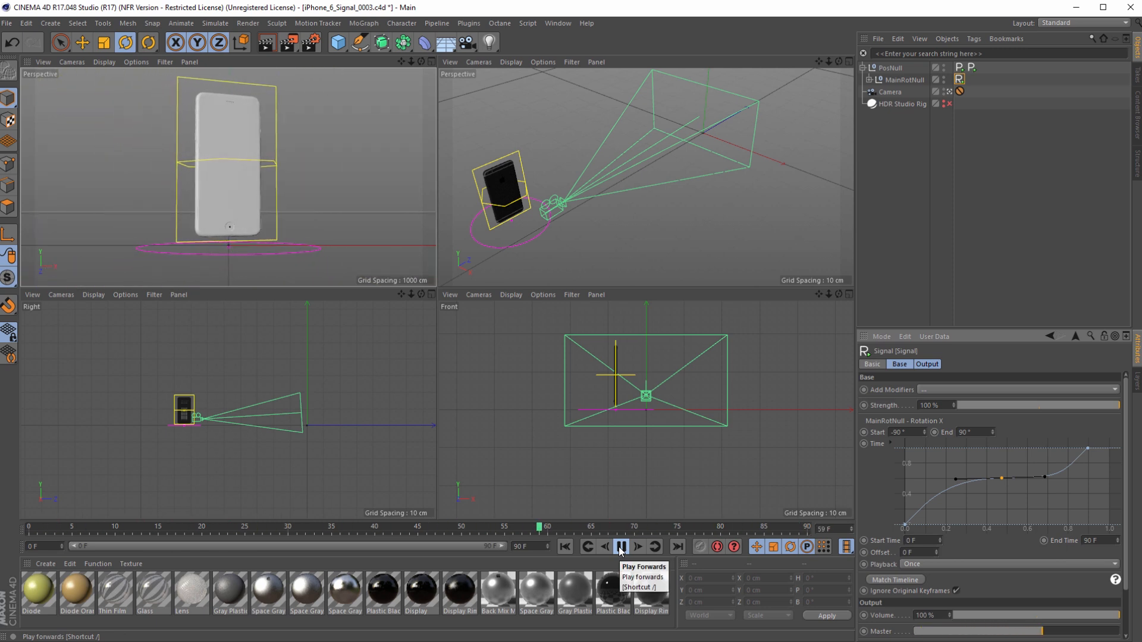
left_click(620, 547)
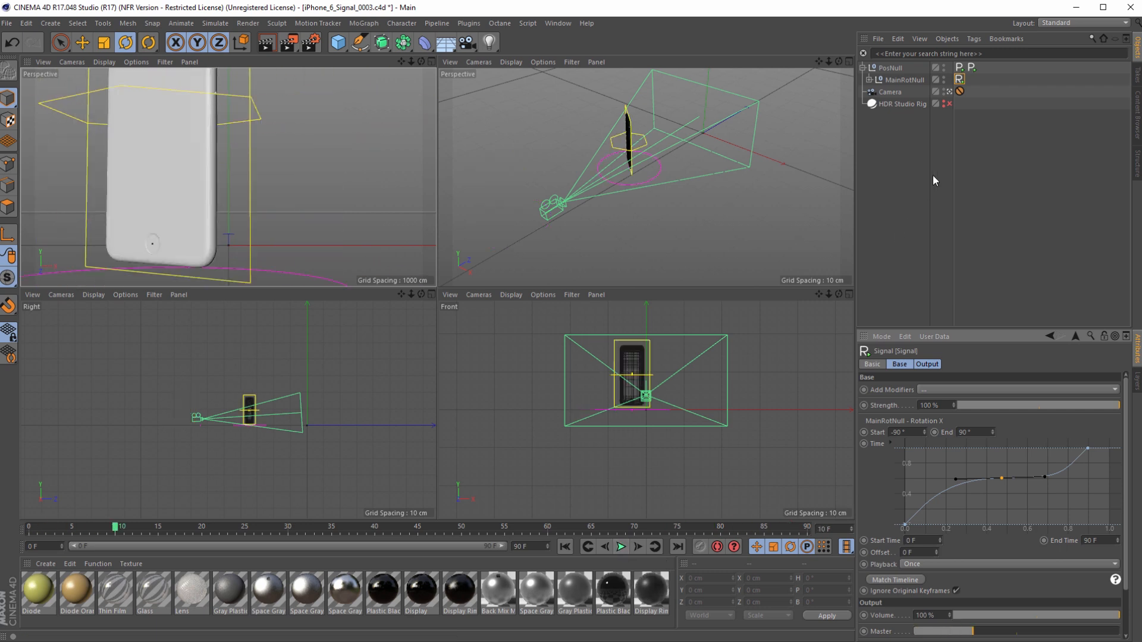
Step: Add a second Signal tag to MainRotNull
left_click(899, 79)
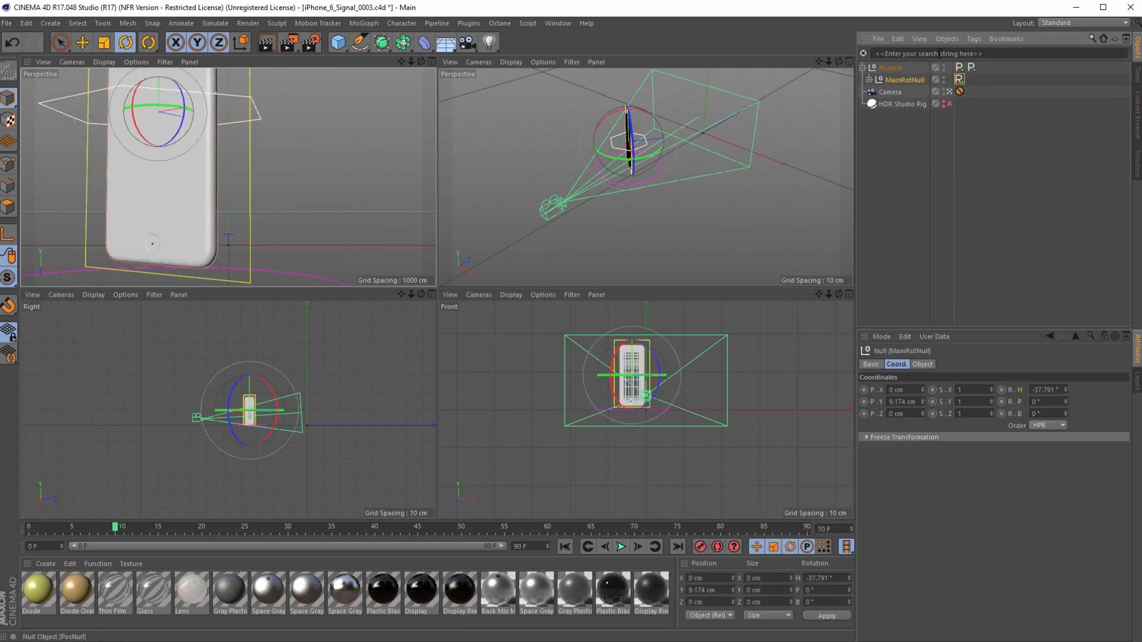
left_click(974, 40)
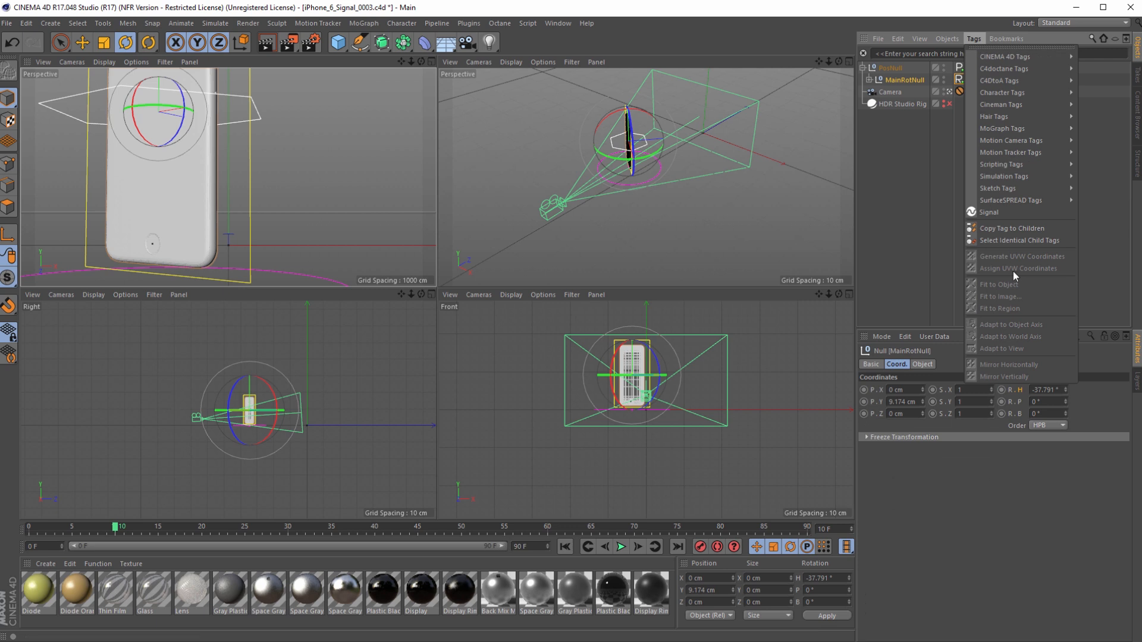
left_click(988, 213)
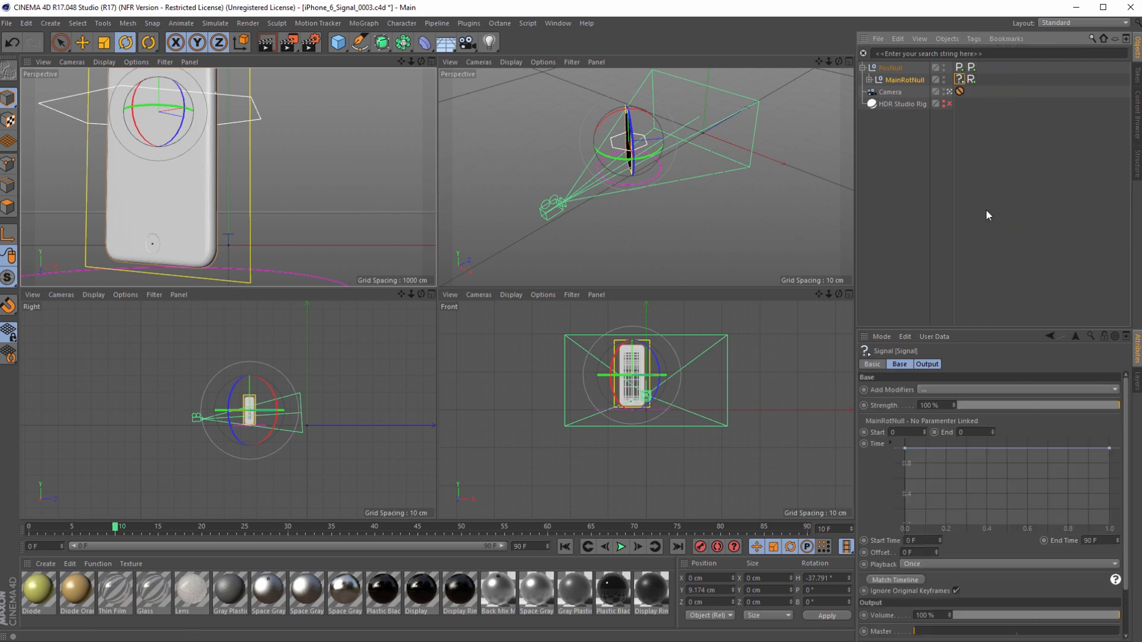
Step: Try out a pitch tilt on MainRotNull, undo it, and link its R.P rotation to the new Signal tag
left_click(902, 80)
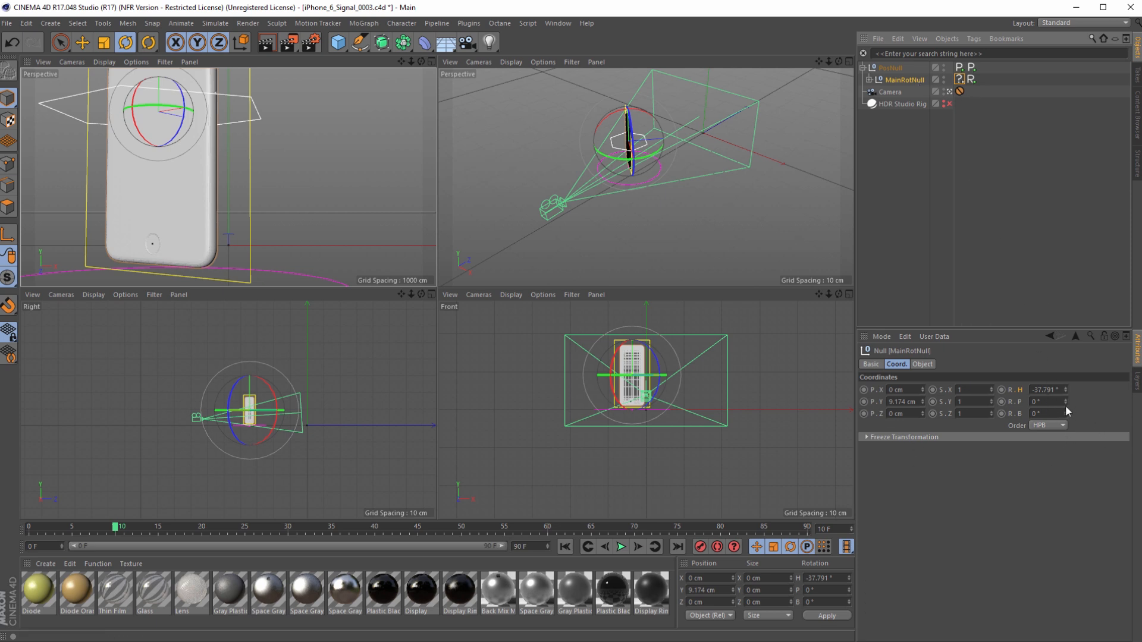
left_click_drag(1066, 401, 1065, 408)
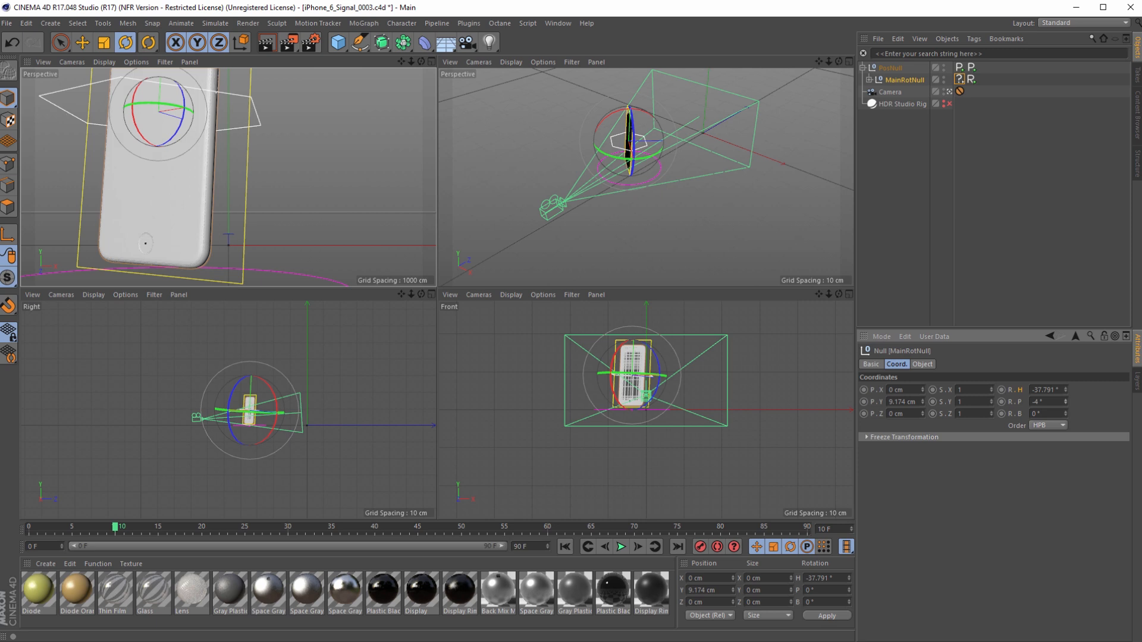
key("ctrl+z")
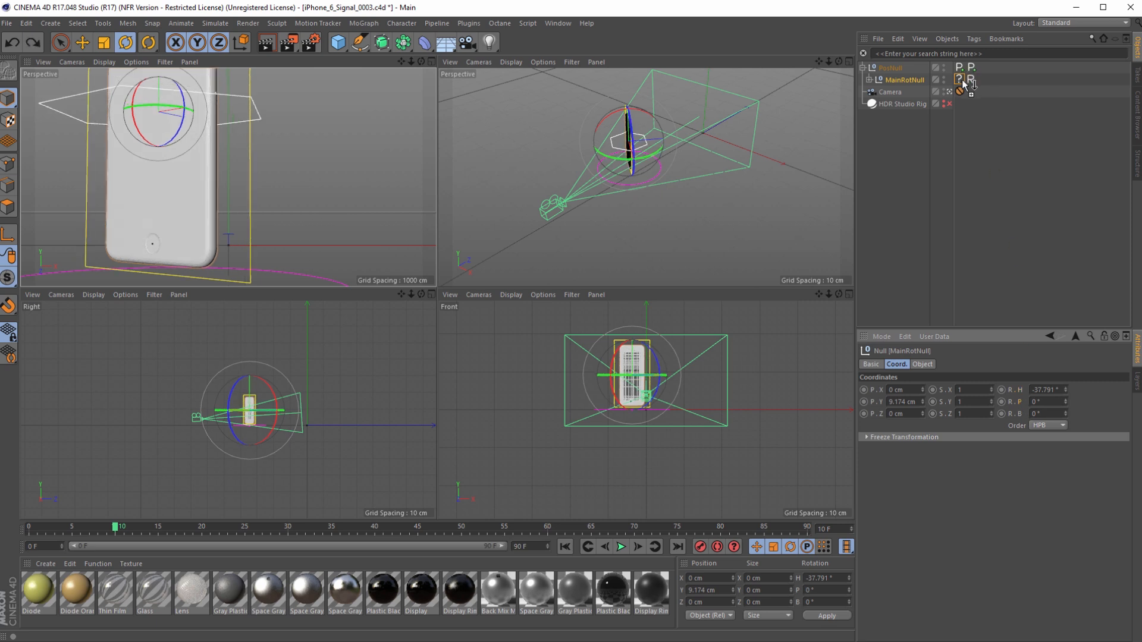
left_click_drag(962, 81, 961, 79)
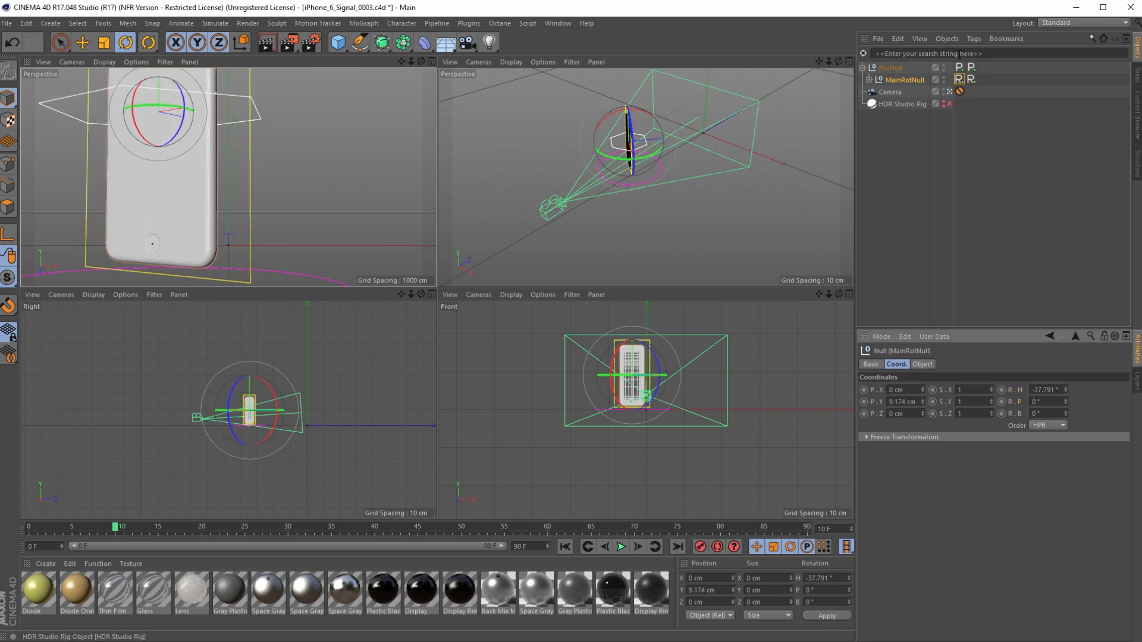
Step: Set MainRotNull's Rotation Y signal to start at -20° and end at 20°
left_click(959, 79)
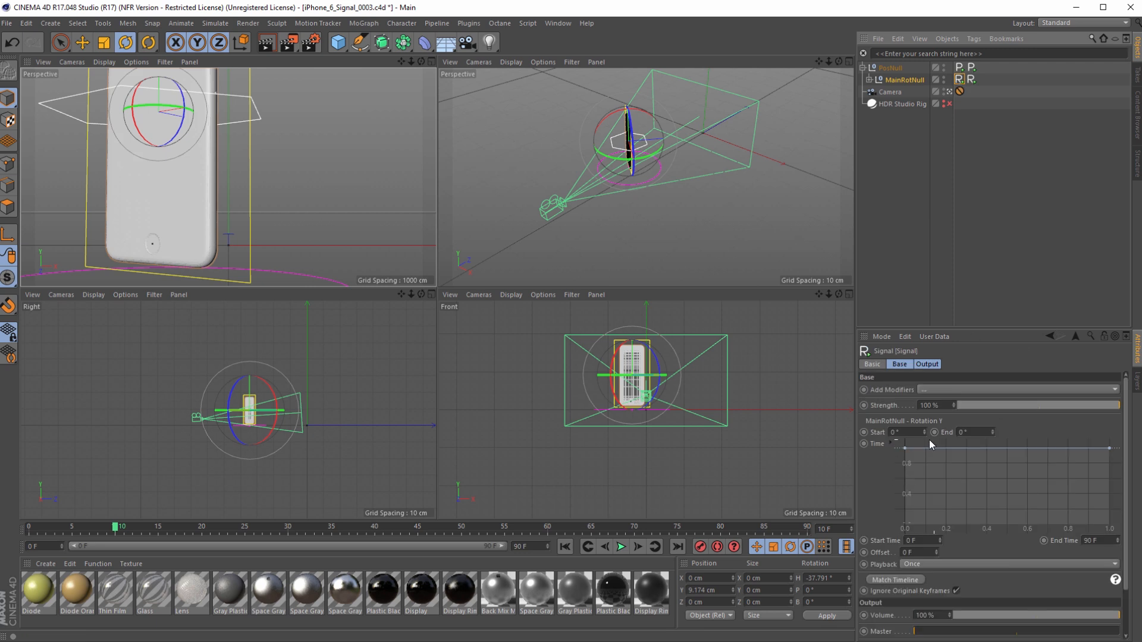
left_click(898, 432)
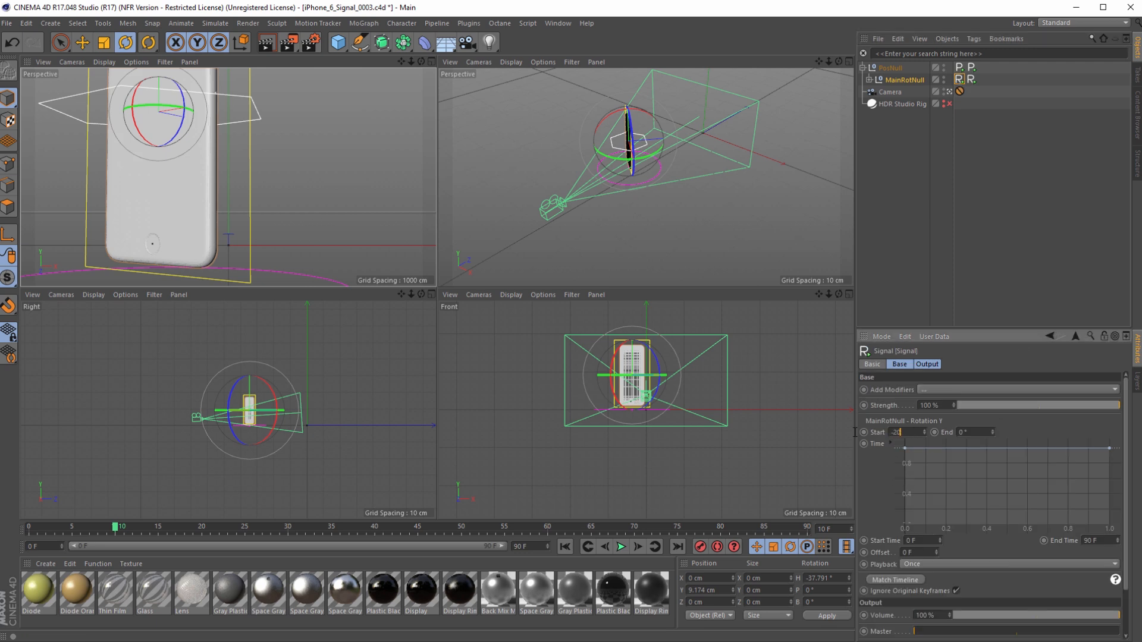
key("Return")
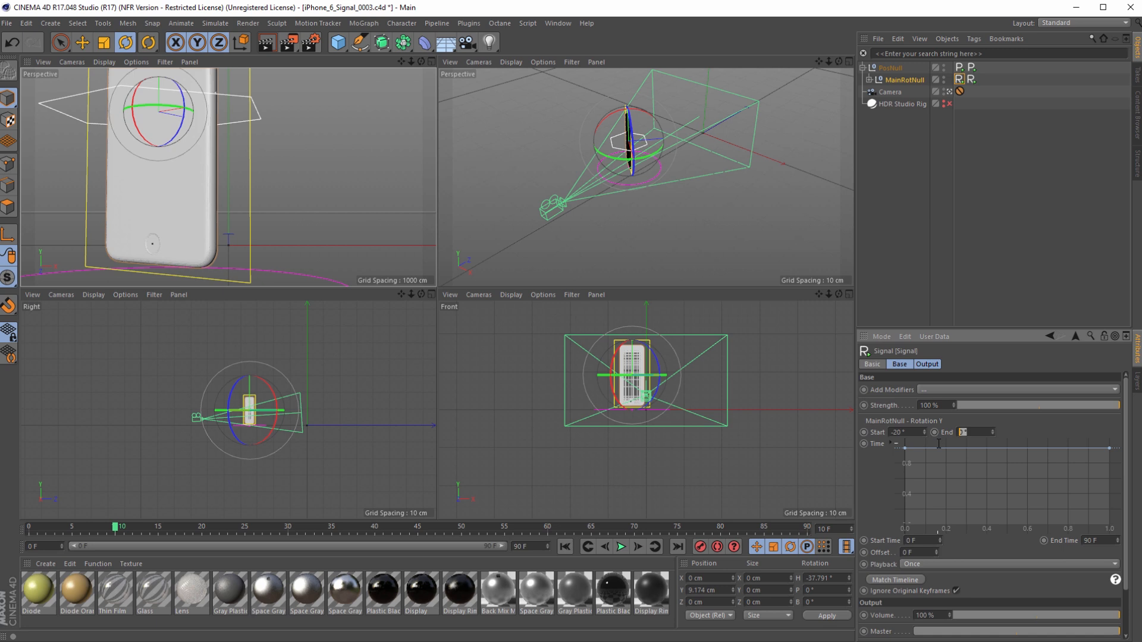
key("Return")
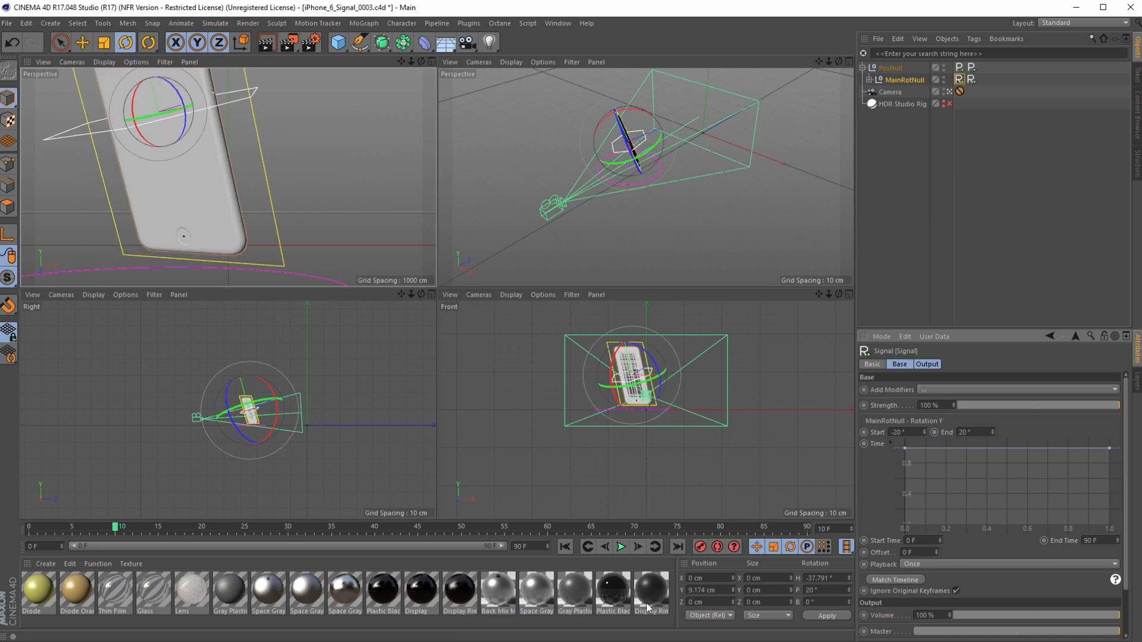
Step: Play the animation from the beginning and lower the Rotation Y curve's start point to 0 in value
left_click(565, 547)
left_click(621, 547)
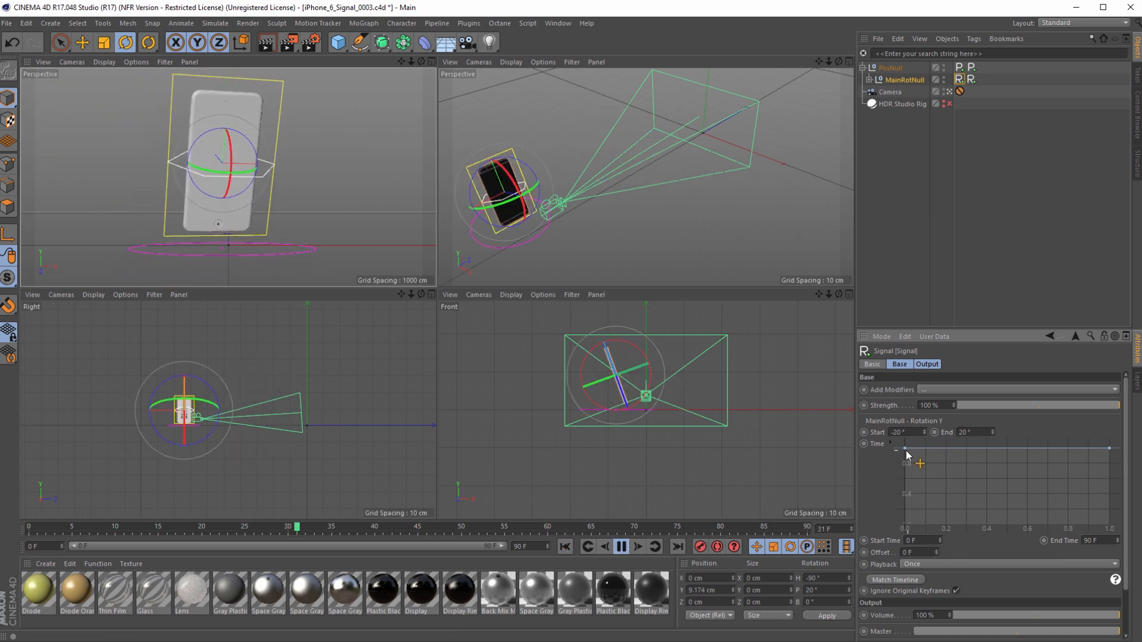
left_click_drag(903, 448, 904, 525)
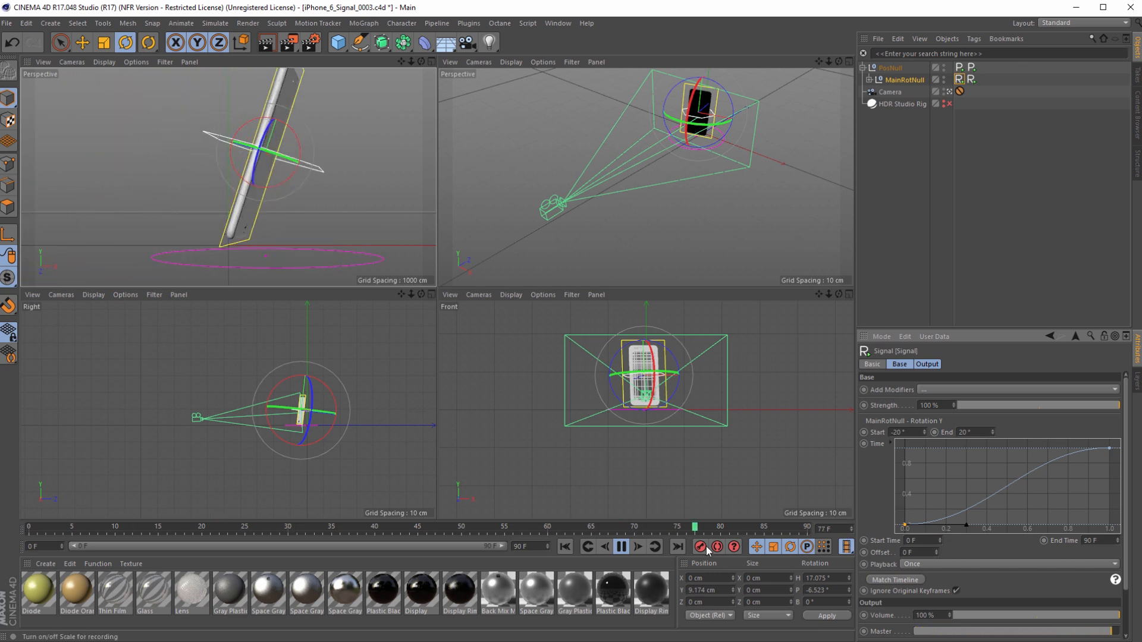
left_click(621, 547)
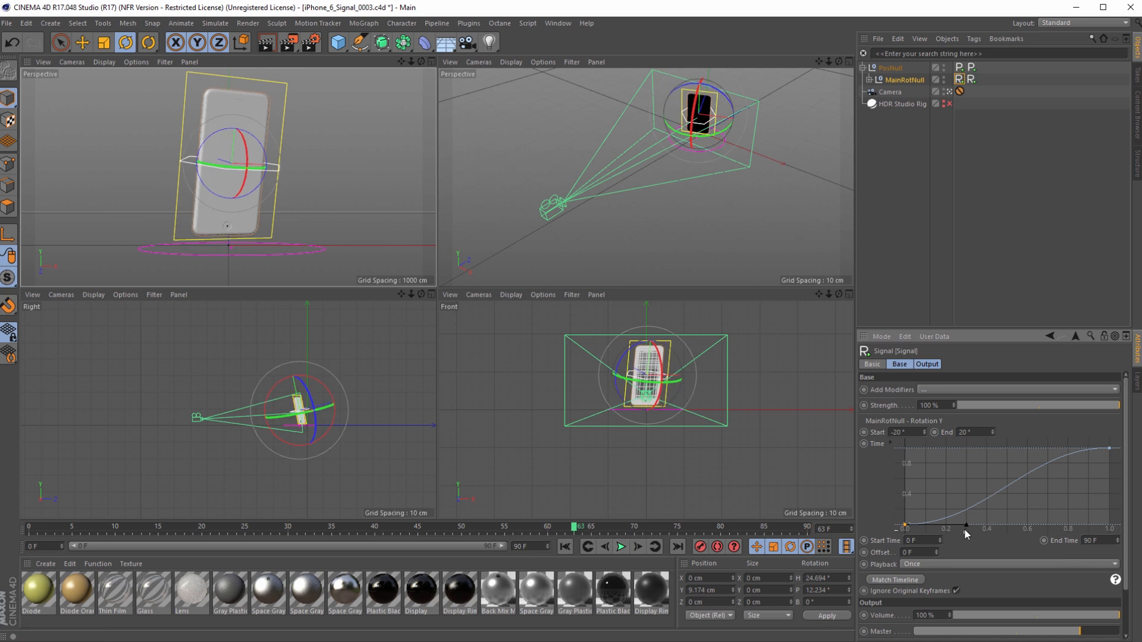
Step: Stretch the Rotation Y curve's start tangent to about 0.64, angle its end tangent down to about 0.84, 0.75, and play the animation
left_click_drag(966, 526, 1036, 527)
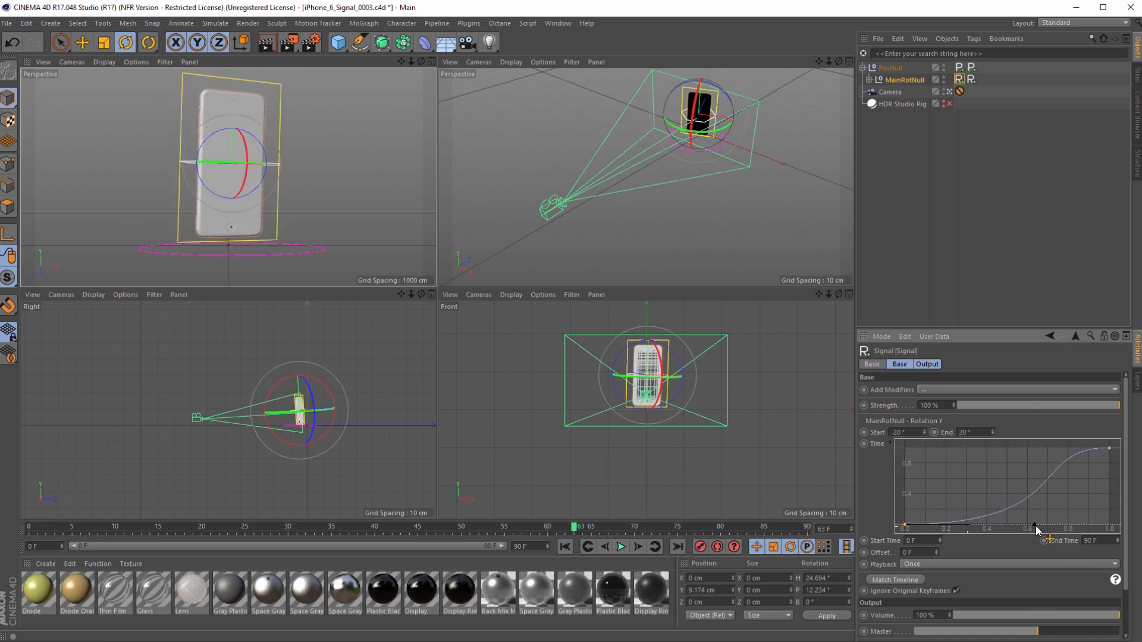
left_click(1108, 449)
left_click_drag(1044, 449, 1077, 468)
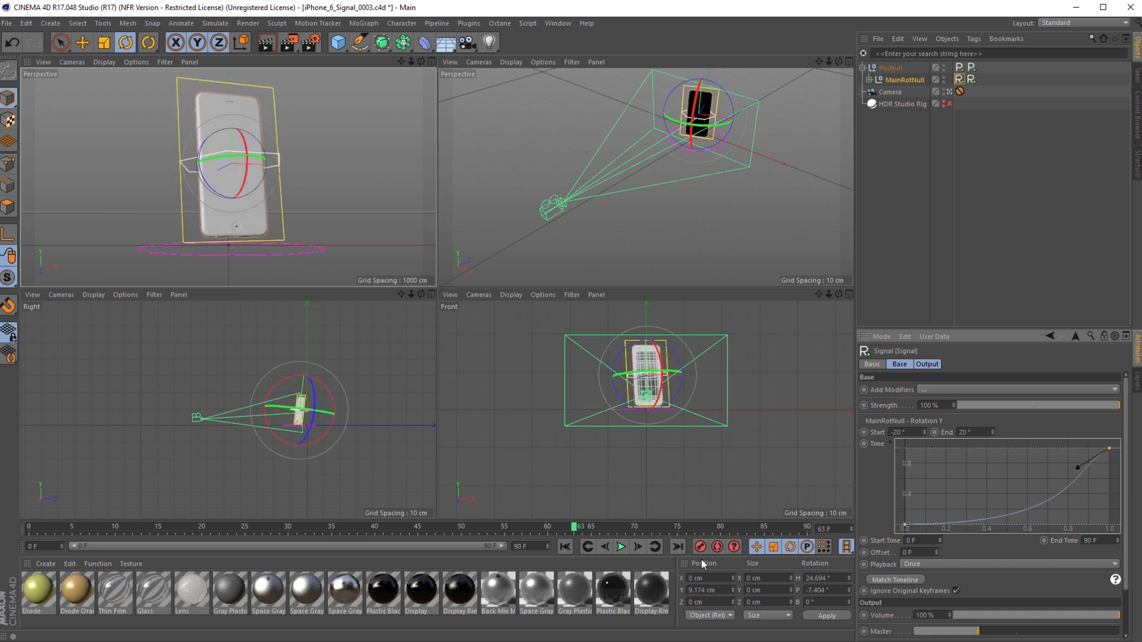
left_click(565, 547)
left_click(620, 546)
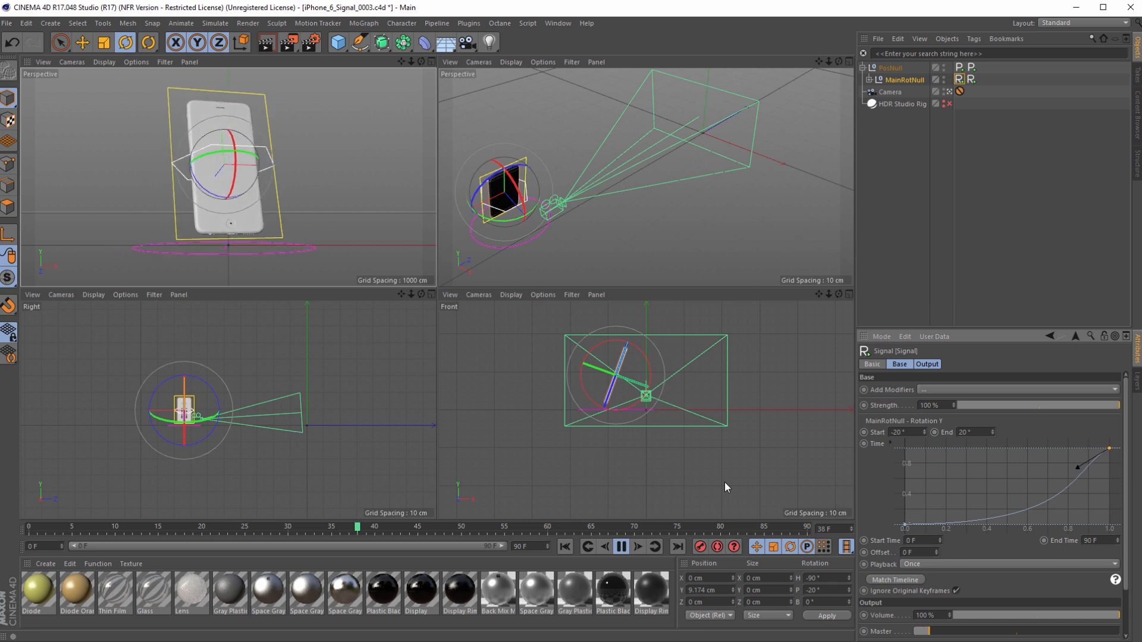
left_click(621, 546)
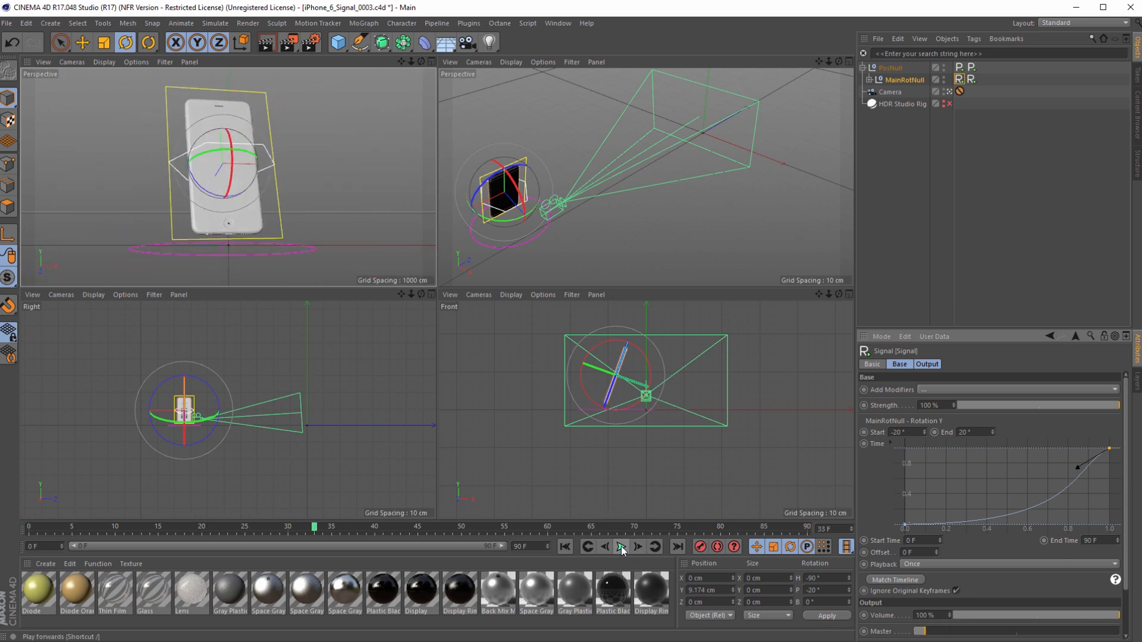
left_click(566, 546)
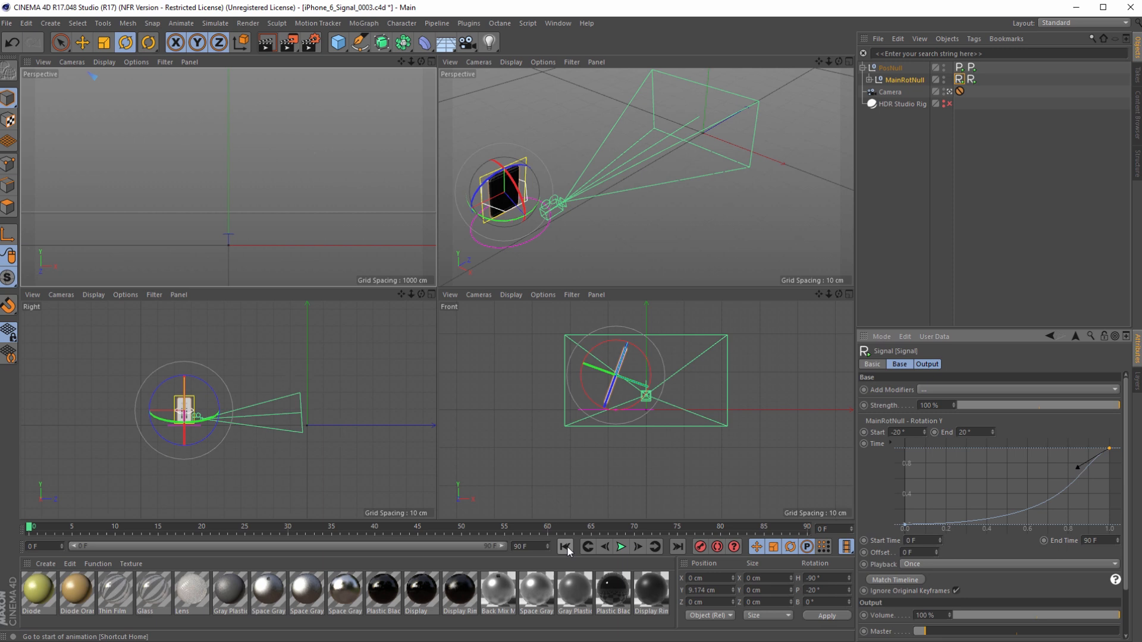
Step: Expand MainRotNull's hierarchy and add a Signal tag to LocalRotNull
left_click(868, 79)
left_click(908, 92)
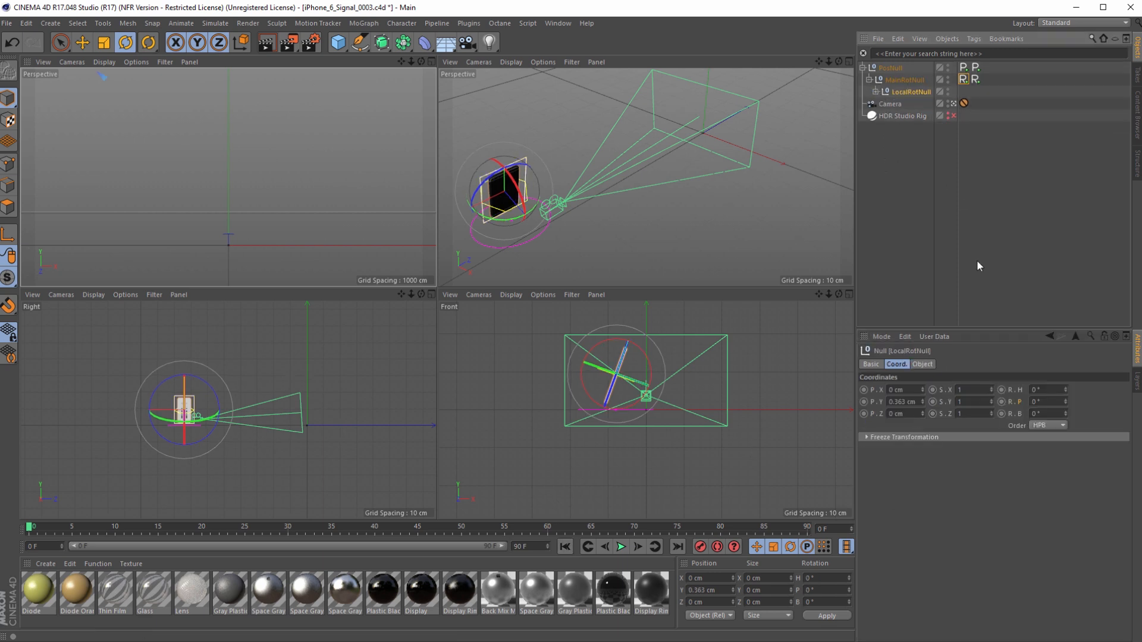
left_click(973, 42)
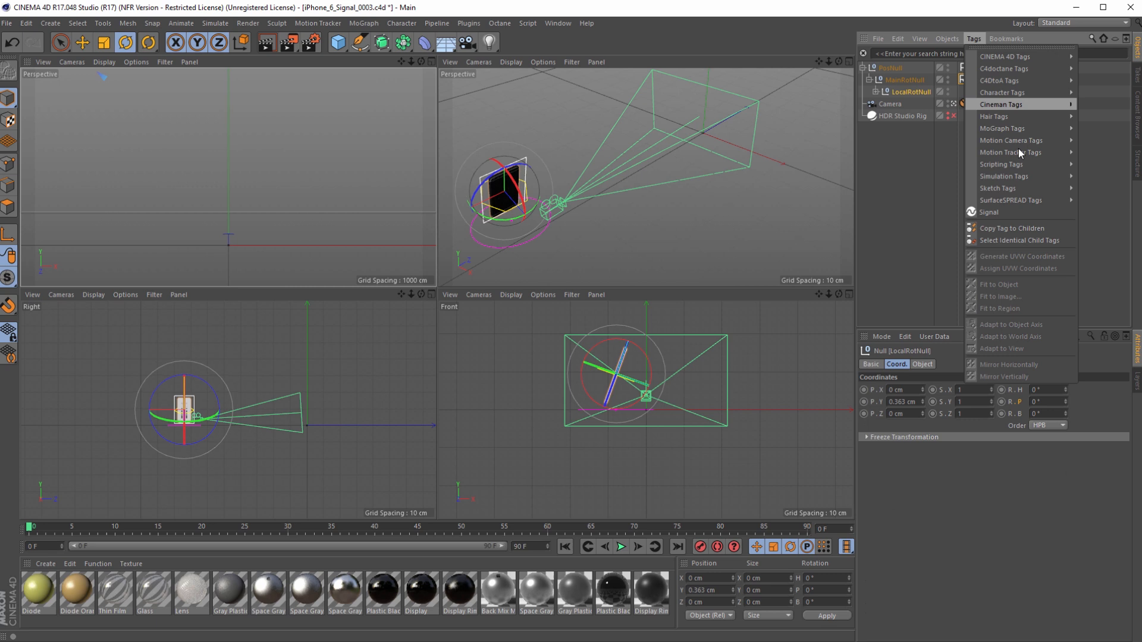
left_click(1022, 215)
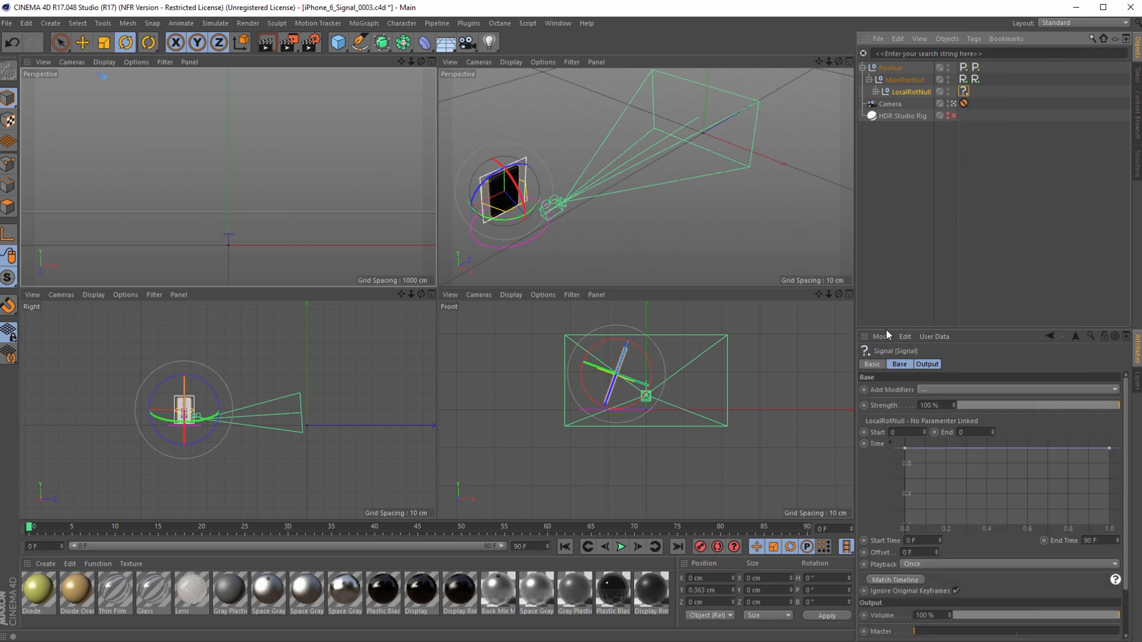
Step: At frame 45, test LocalRotNull's rotation axes, undo the test changes, and link its R.H rotation to its Signal tag
left_click(911, 92)
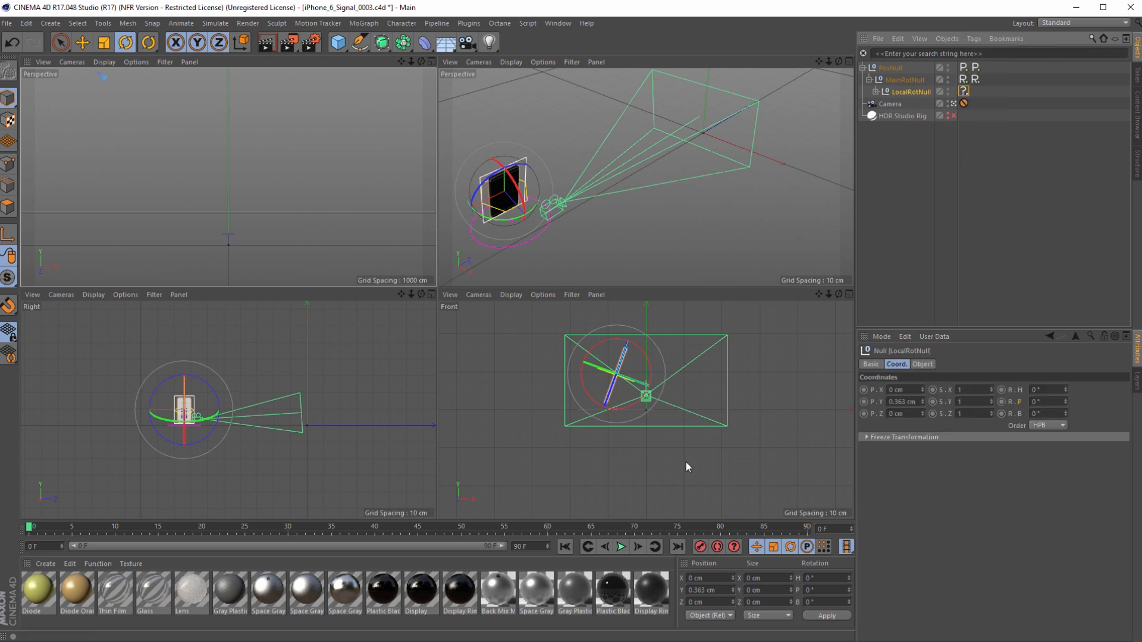
left_click(422, 526)
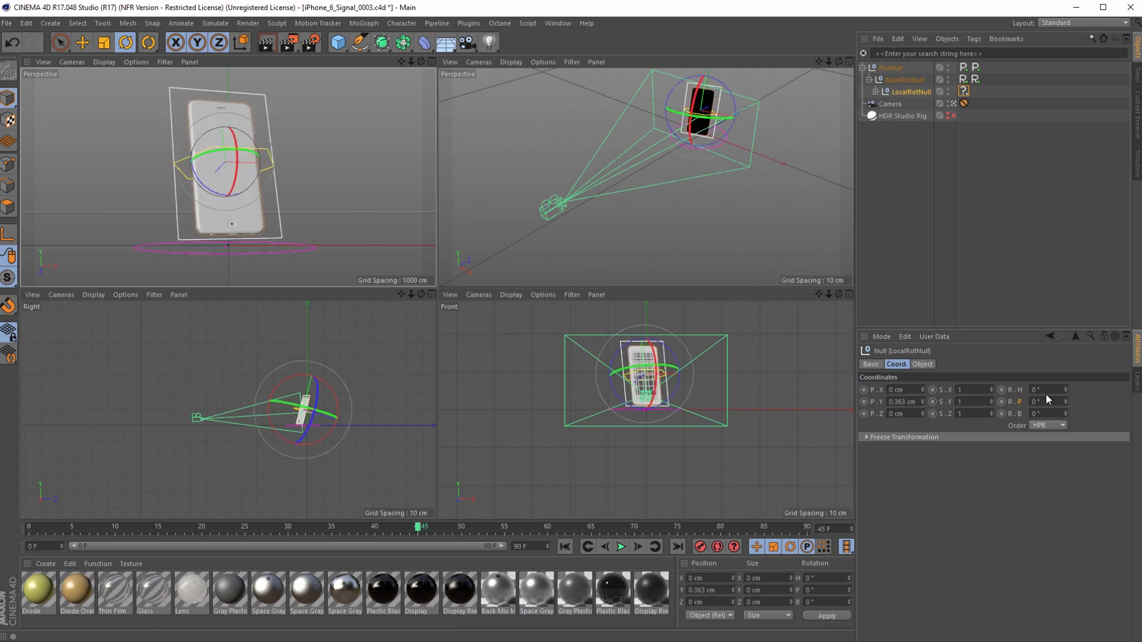
left_click(1065, 416)
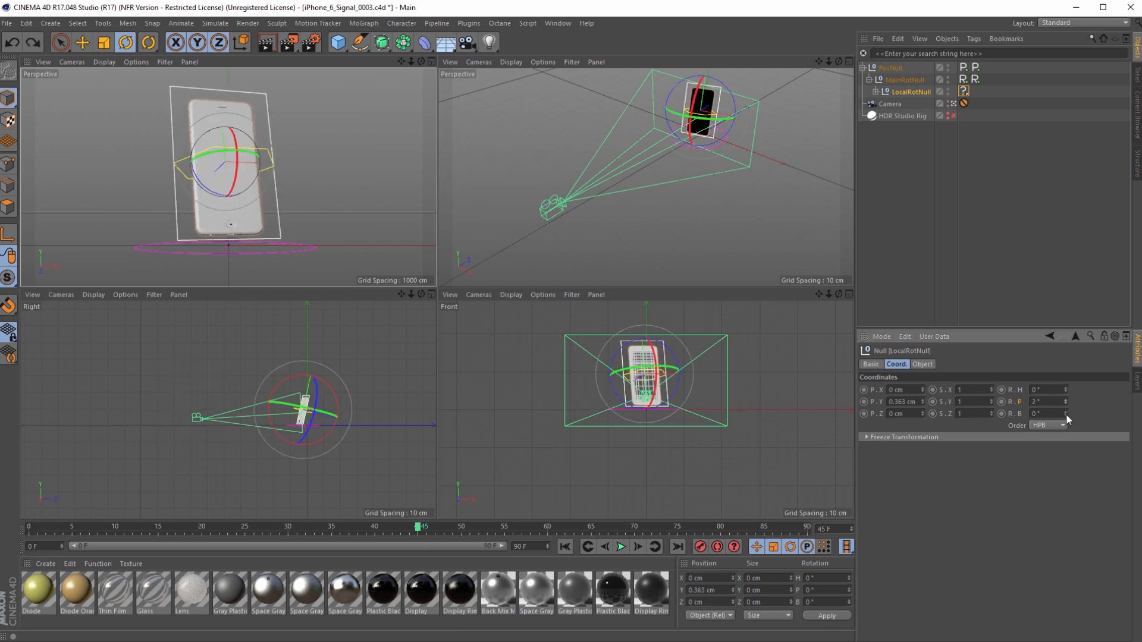
left_click_drag(1065, 416, 963, 91)
key("ctrl+z")
key("ctrl+z")
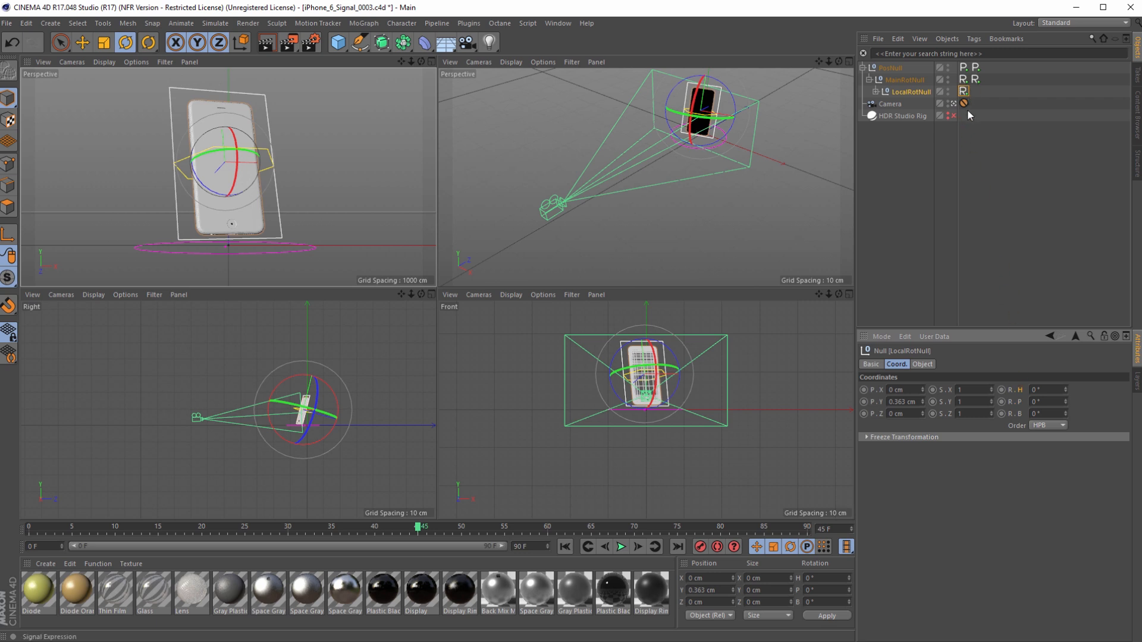
Step: Set LocalRotNull's Rotation X signal to start at -180° and end at 180°
left_click(963, 91)
left_click(910, 432)
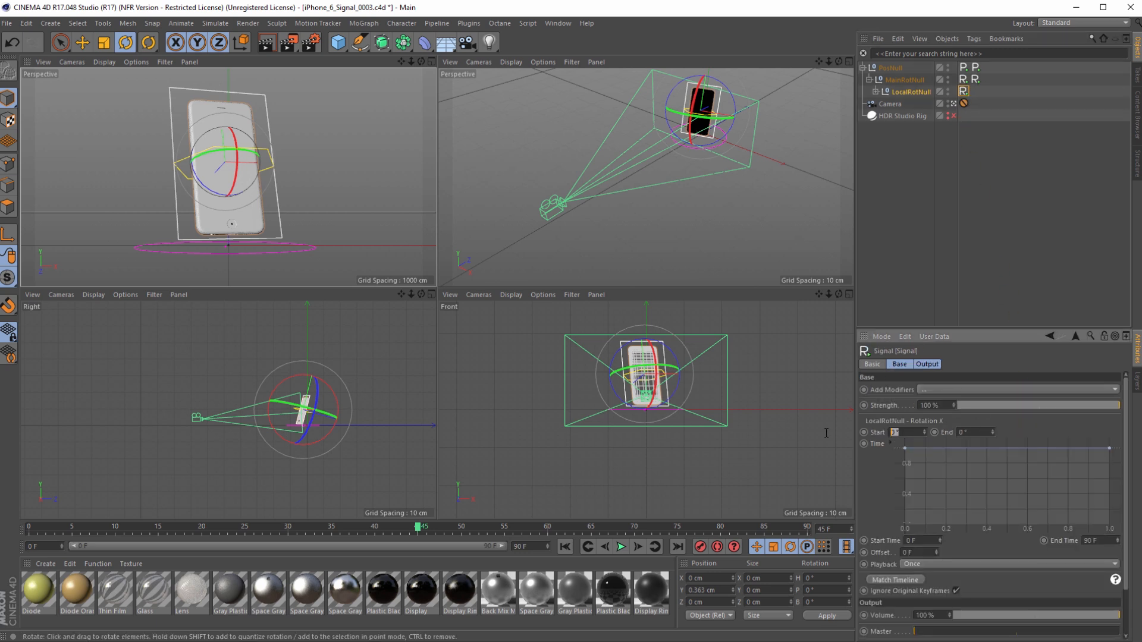
type("-180")
key("Return")
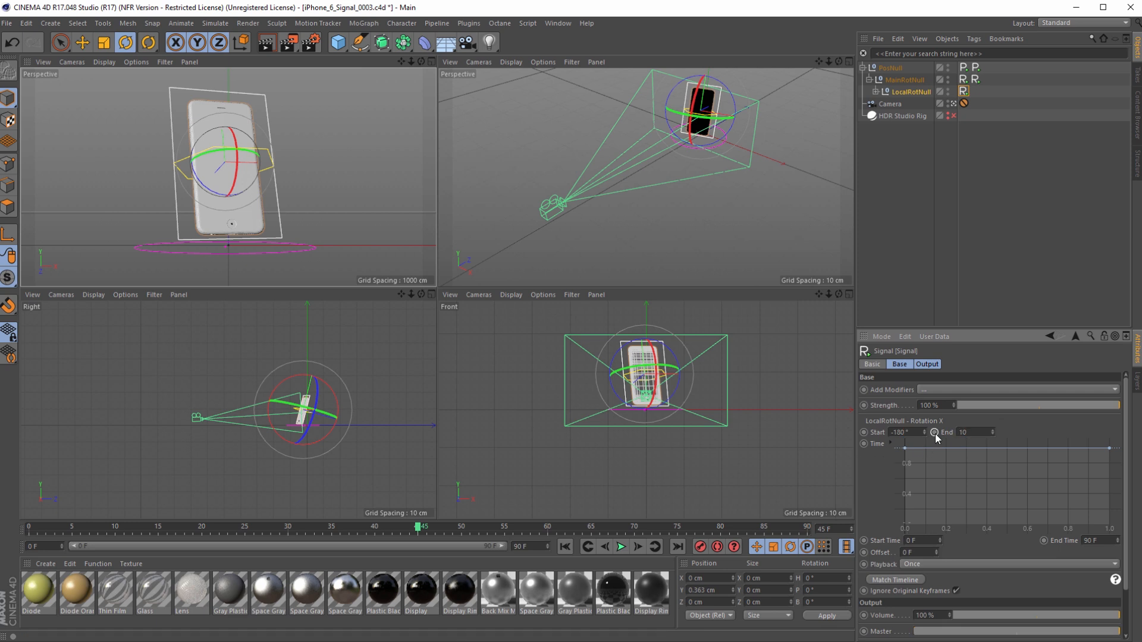
type("180")
key("Return")
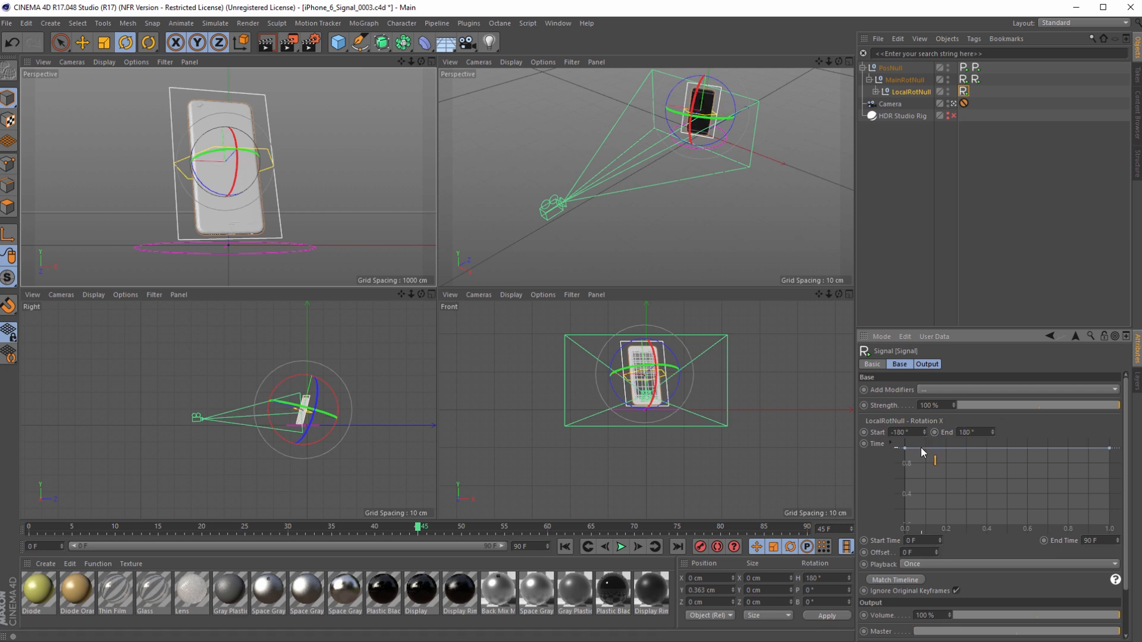
Step: Lower the start point of LocalRotNull's Rotation X curve to 0 in value and play the animation from the beginning
left_click_drag(902, 448, 905, 525)
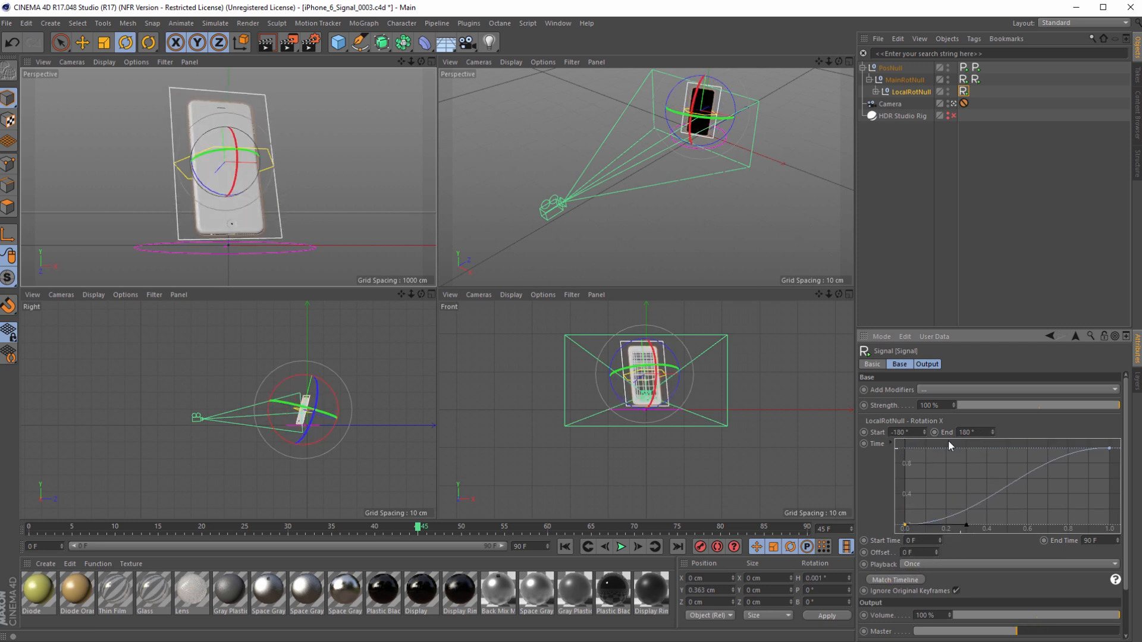
left_click(565, 548)
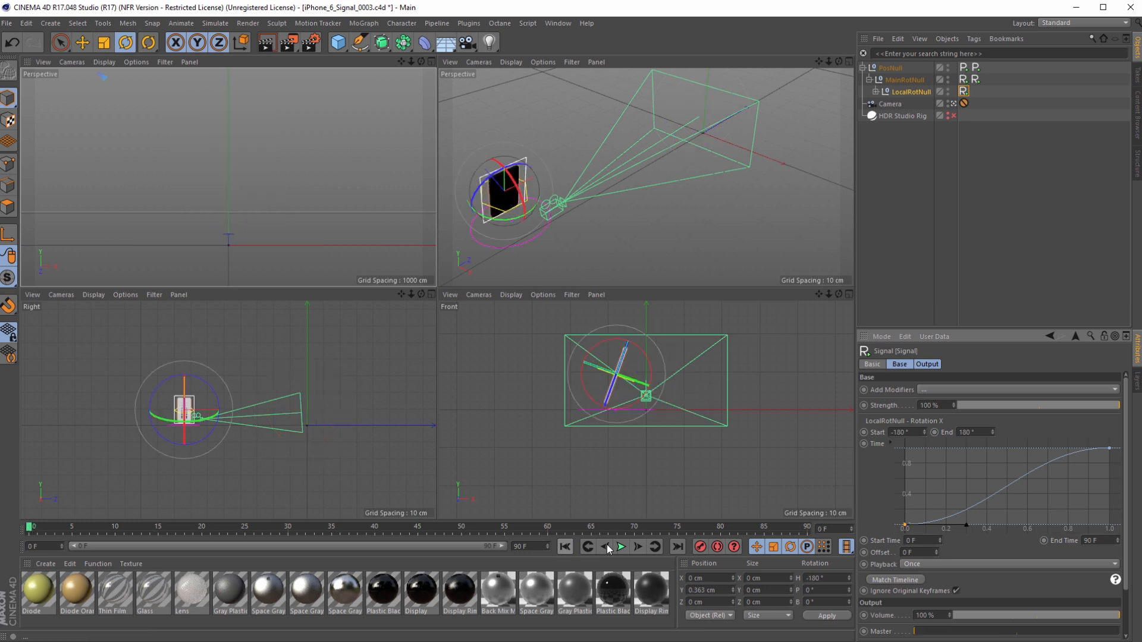
left_click(621, 547)
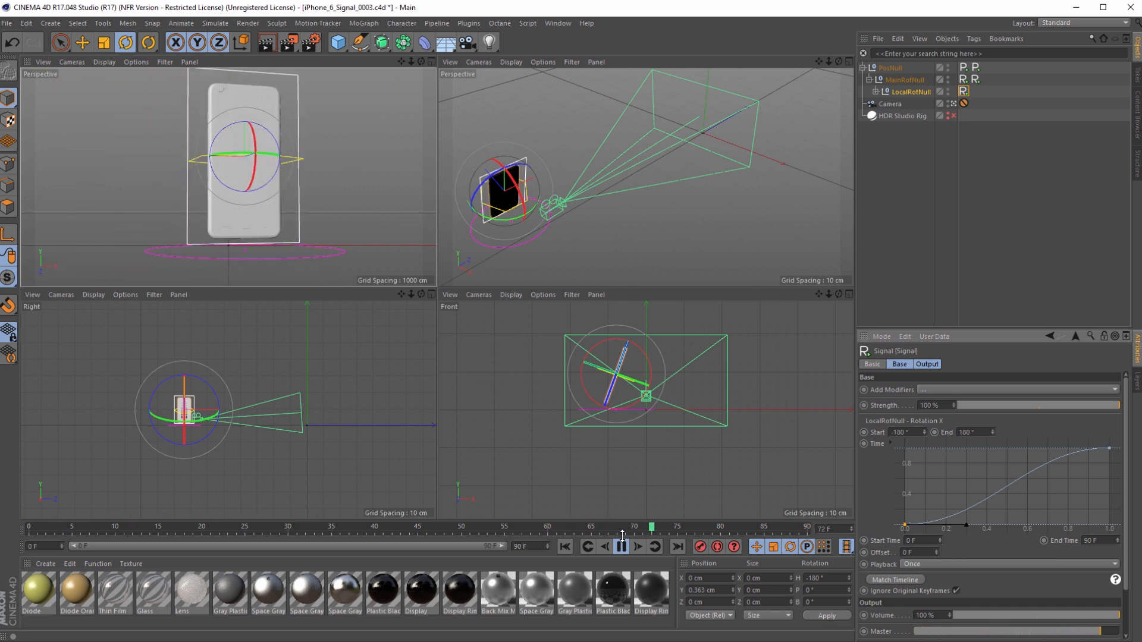
left_click(623, 547)
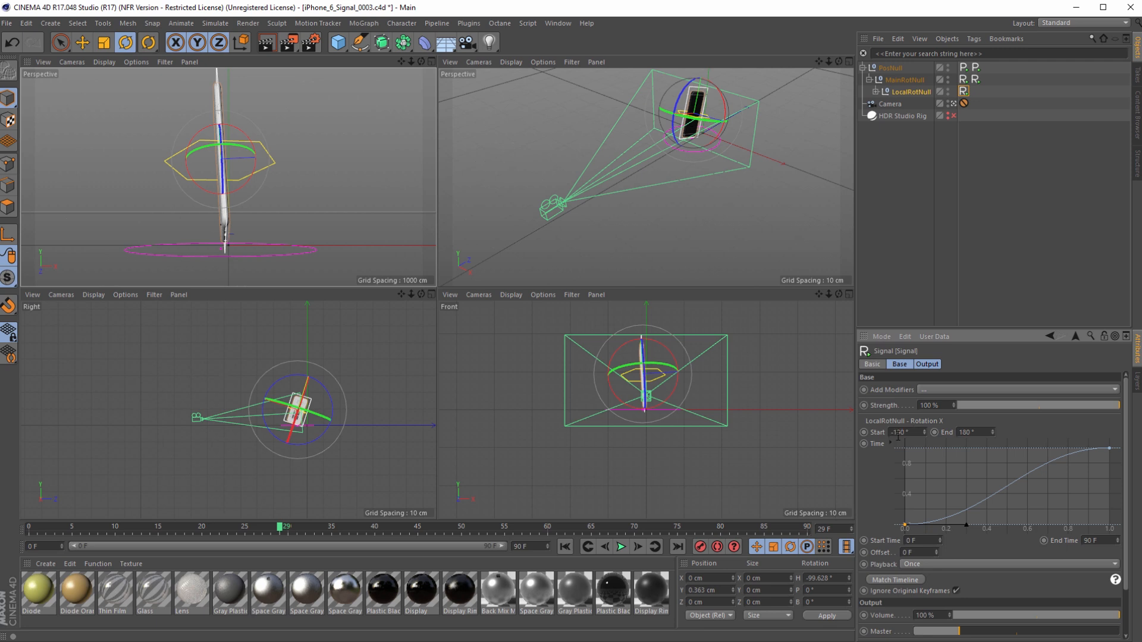
Step: Set LocalRotNull's Rotation X signal to start at -90° and end at 90°, and play the animation from the beginning
scroll(898, 435, "down", 1, "shift")
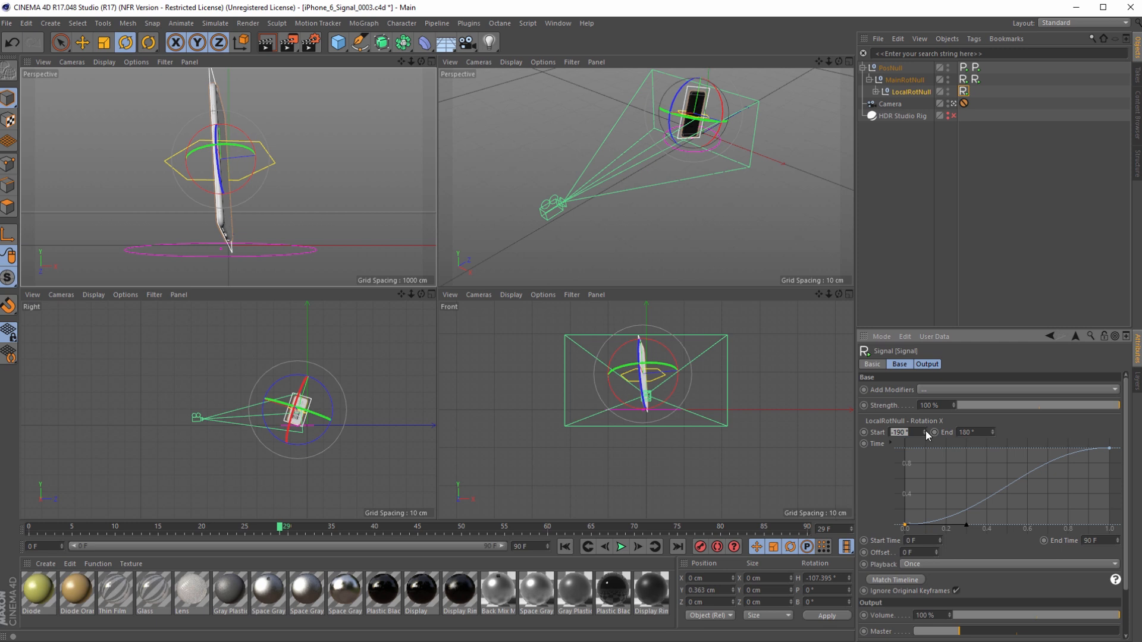
type("0")
key("Return")
key("Tab")
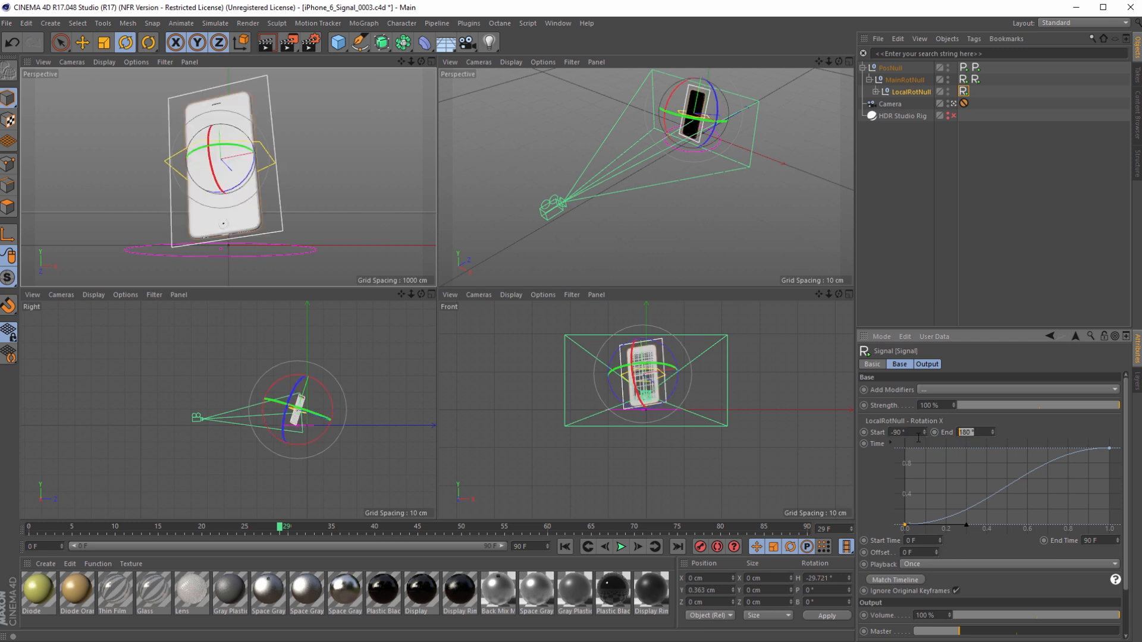
type("90")
key("Return")
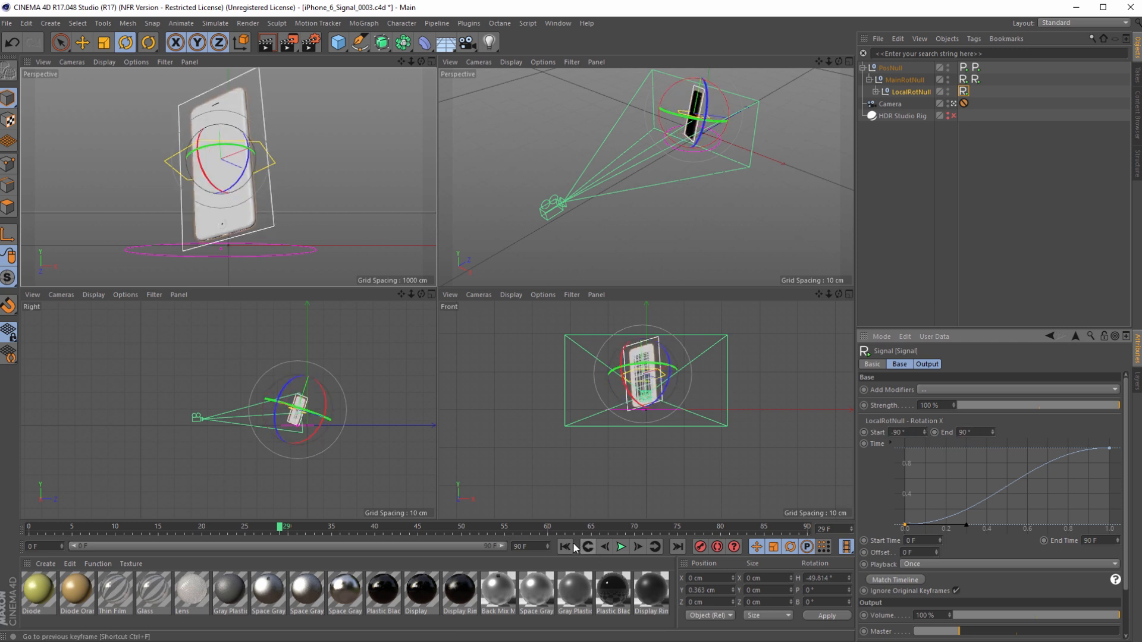
left_click(565, 546)
left_click(621, 546)
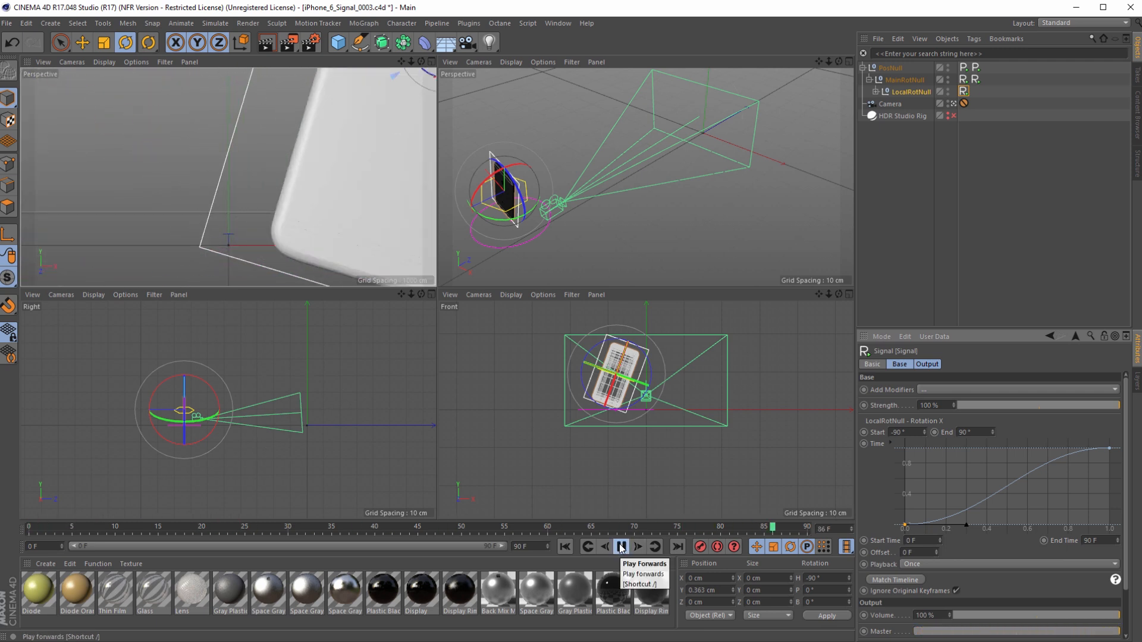
left_click(620, 547)
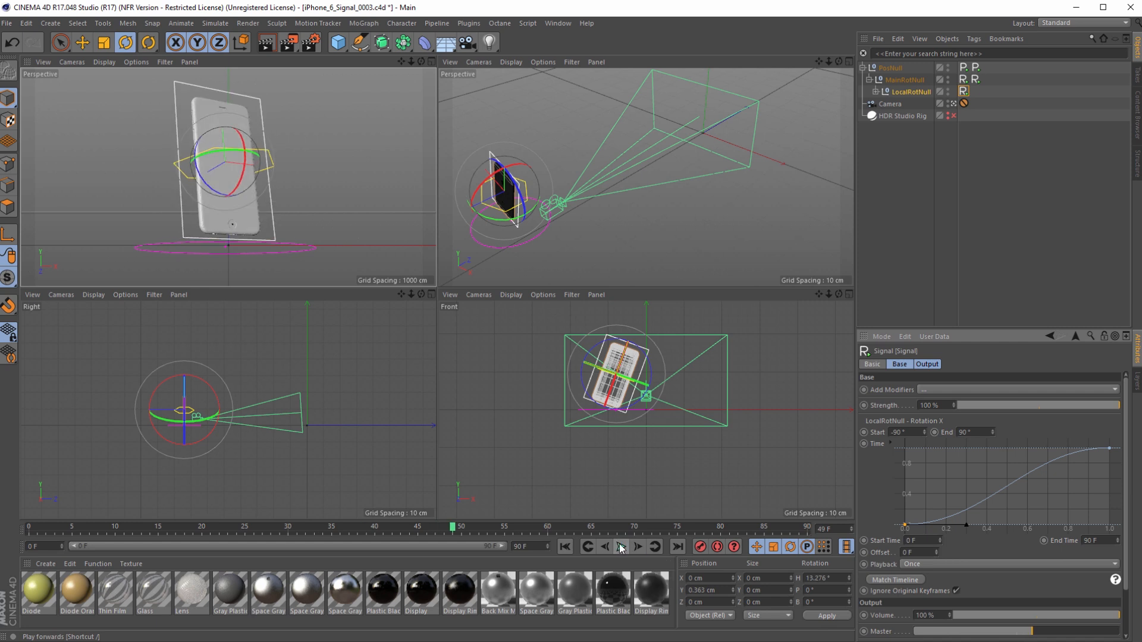
Step: Add a point near the middle of LocalRotNull's Rotation X Time curve, at about 0.5 in time, and flatten its tangents
left_click(976, 500, "ctrl")
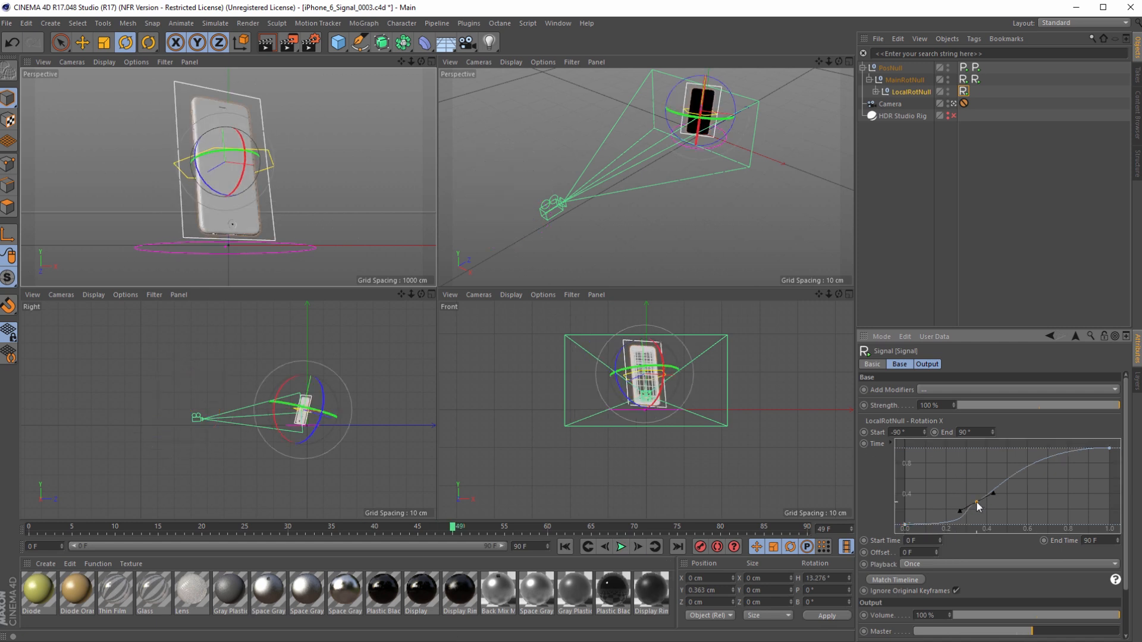
left_click_drag(977, 500, 1012, 480)
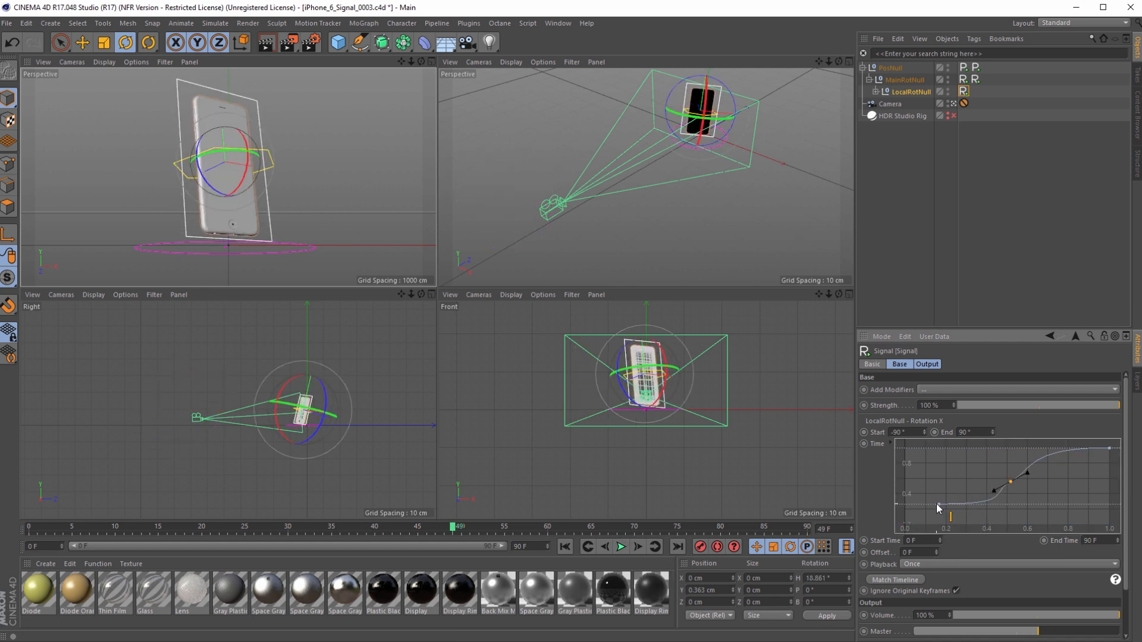
left_click_drag(937, 504, 940, 515)
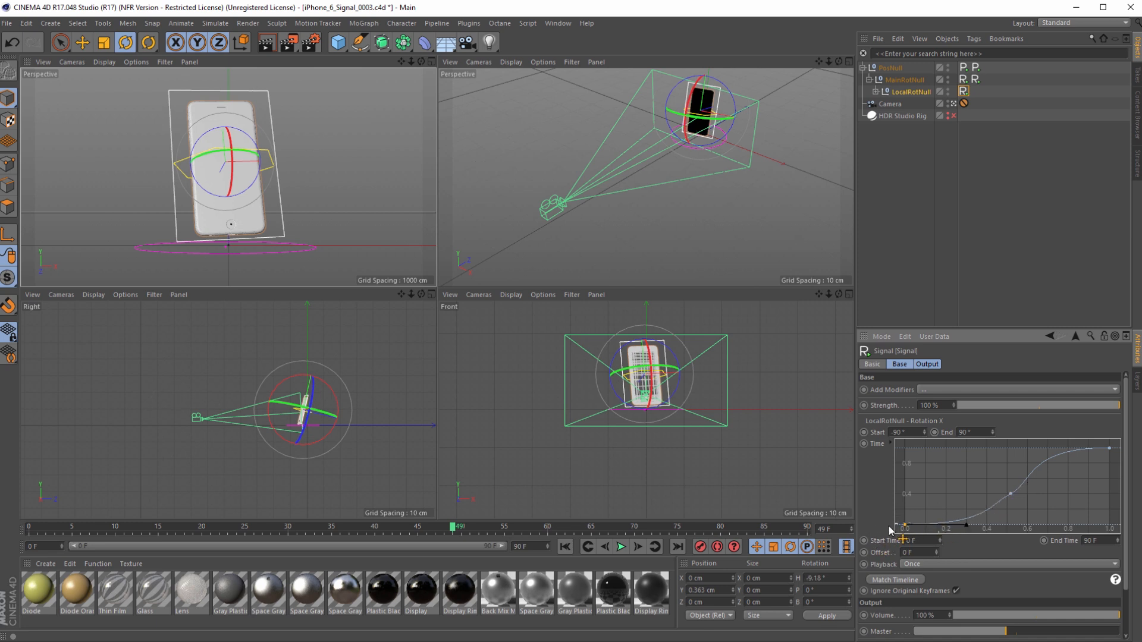
left_click_drag(1010, 494, 1046, 487)
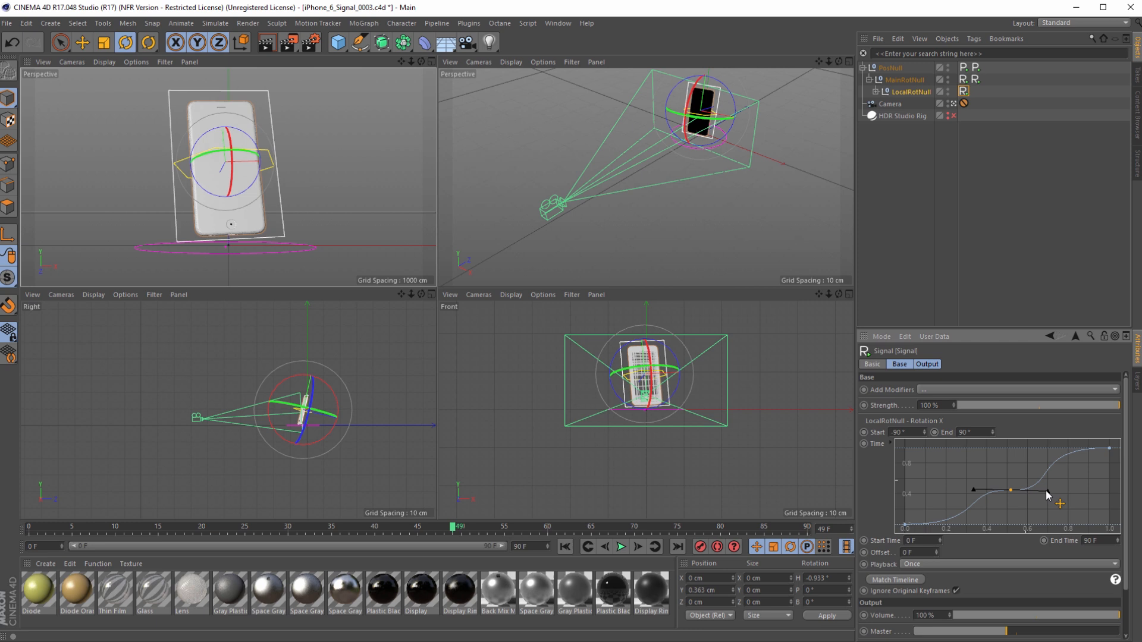
Step: Steepen the start and end tangents of LocalRotNull's Rotation X Time curve and play the animation
left_click(904, 526)
left_click_drag(932, 509, 930, 511)
left_click(1109, 449)
left_click_drag(1091, 476, 1095, 471)
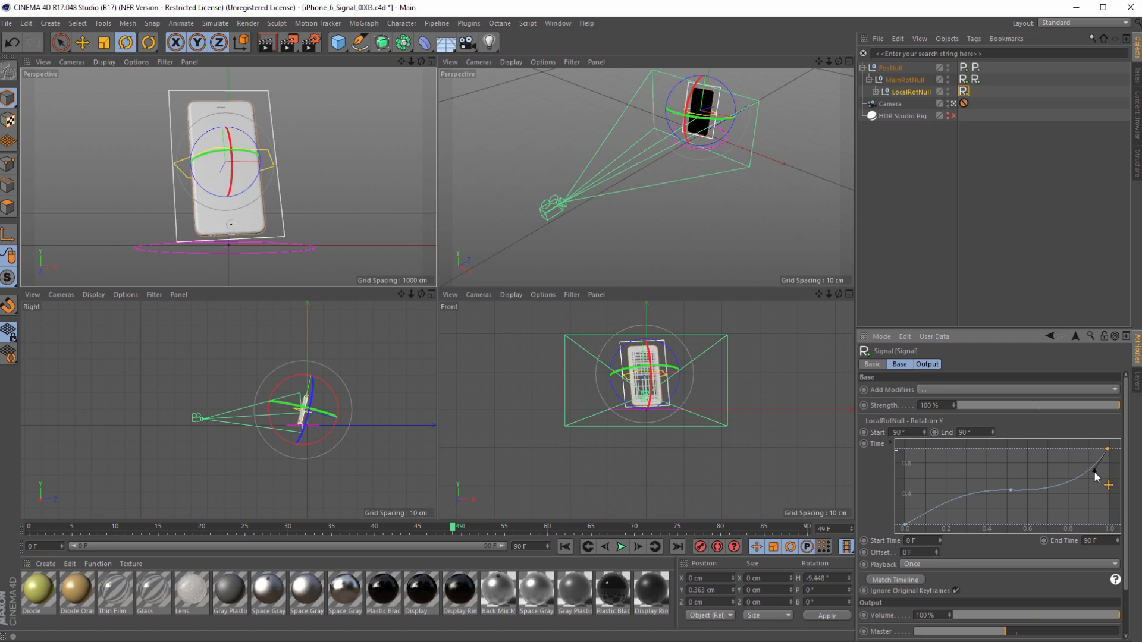
left_click(577, 550)
left_click(620, 546)
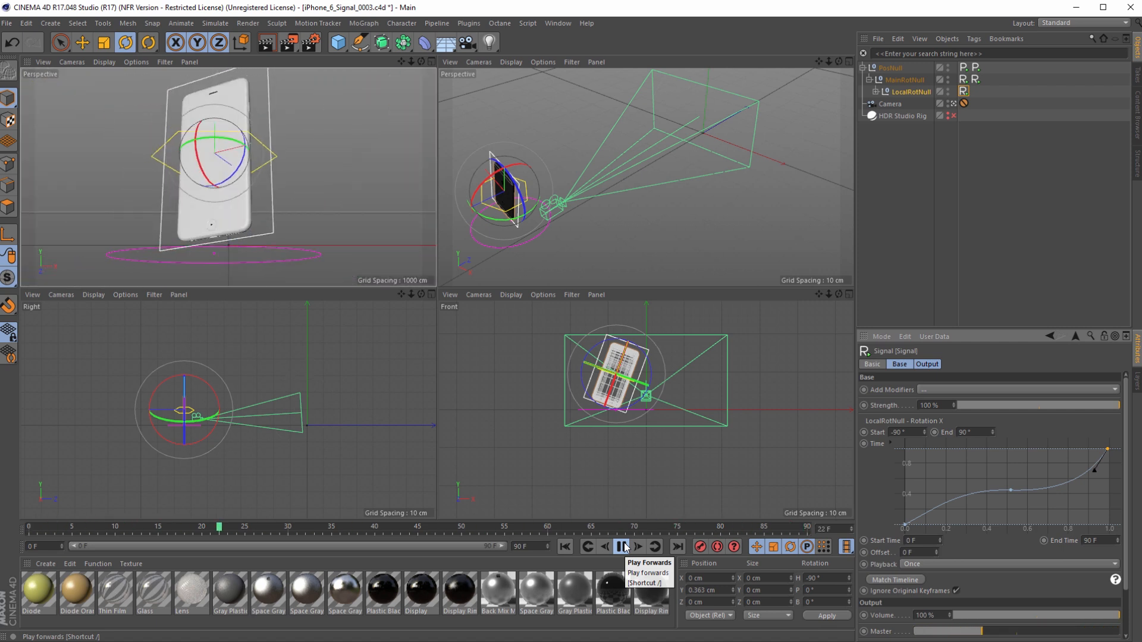
left_click(622, 546)
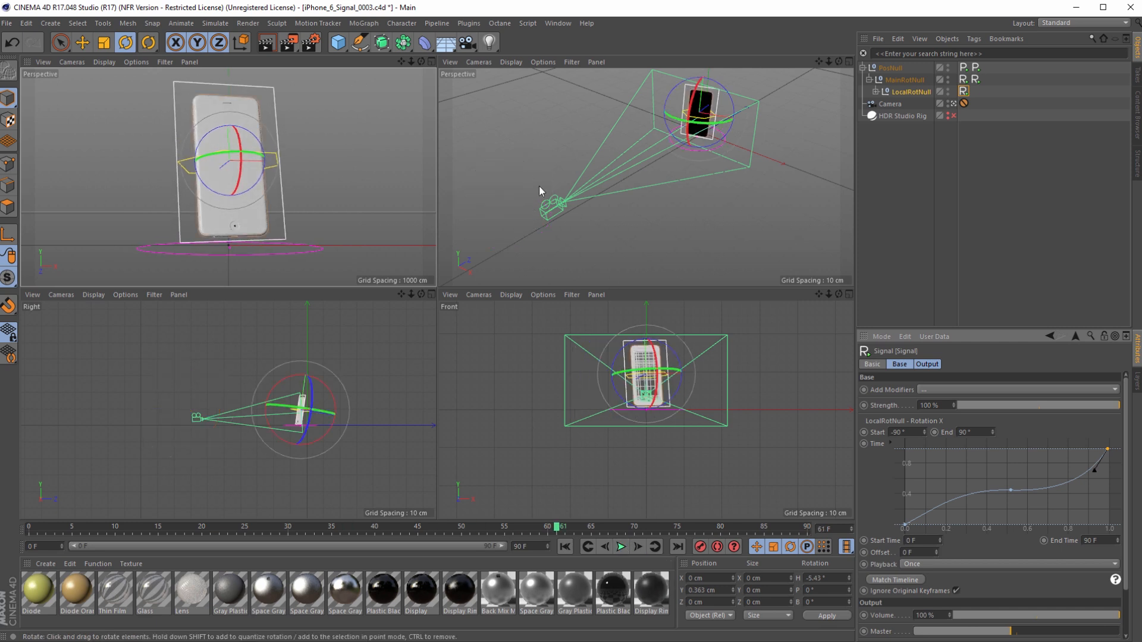
Step: Deselect everything, maximize the Perspective view, play the animation from the beginning, and return to frame 0
left_click(384, 173)
middle_click(384, 173)
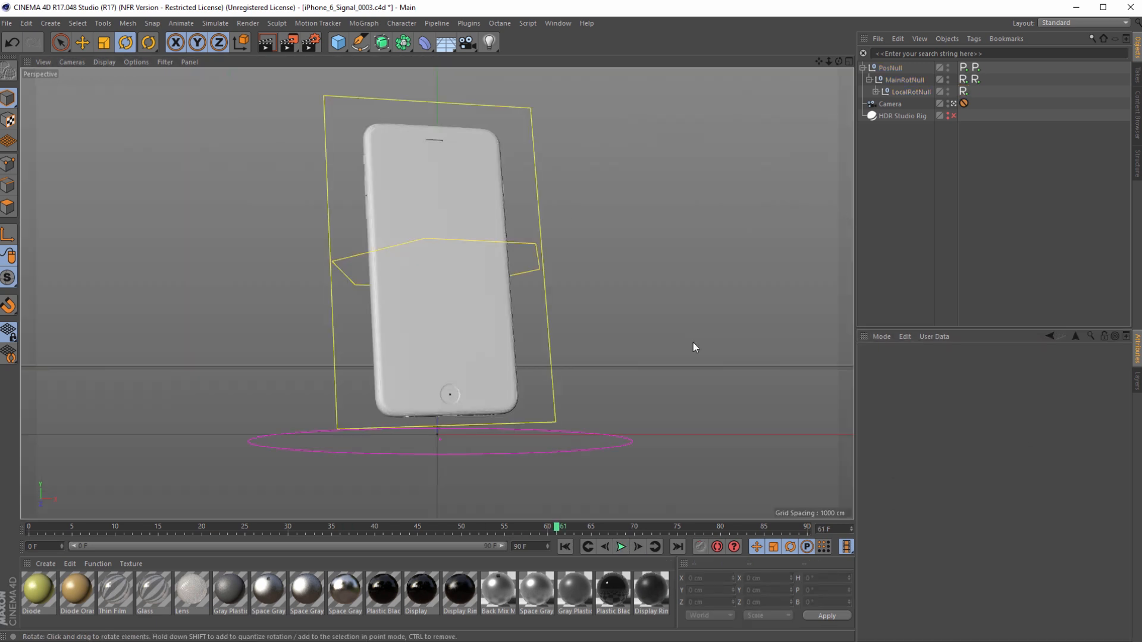
left_click(565, 546)
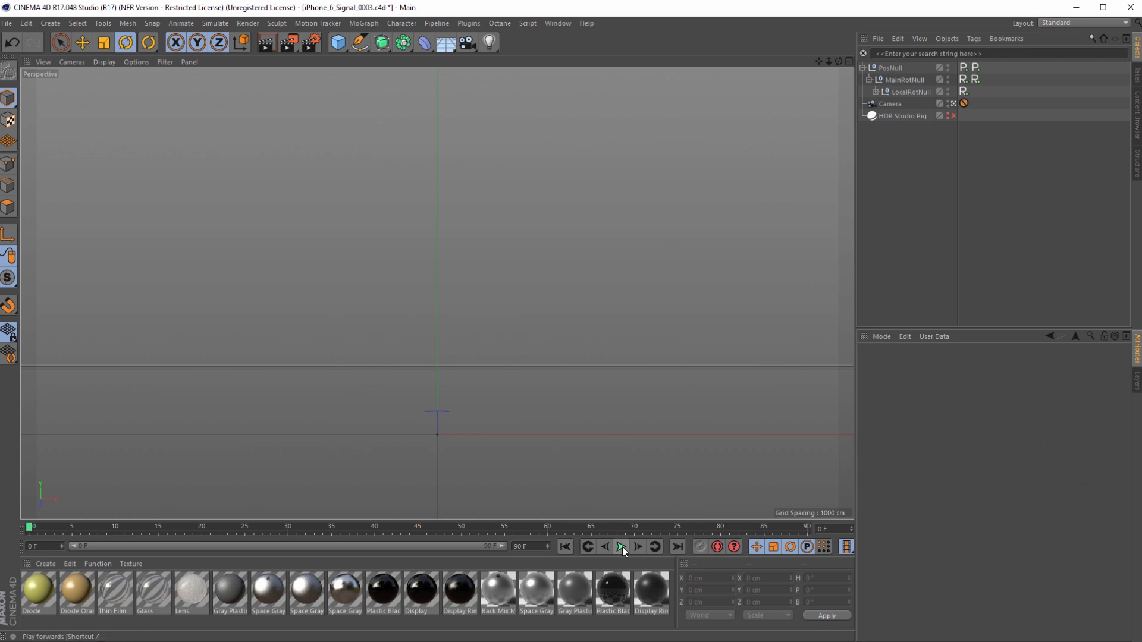
left_click(622, 547)
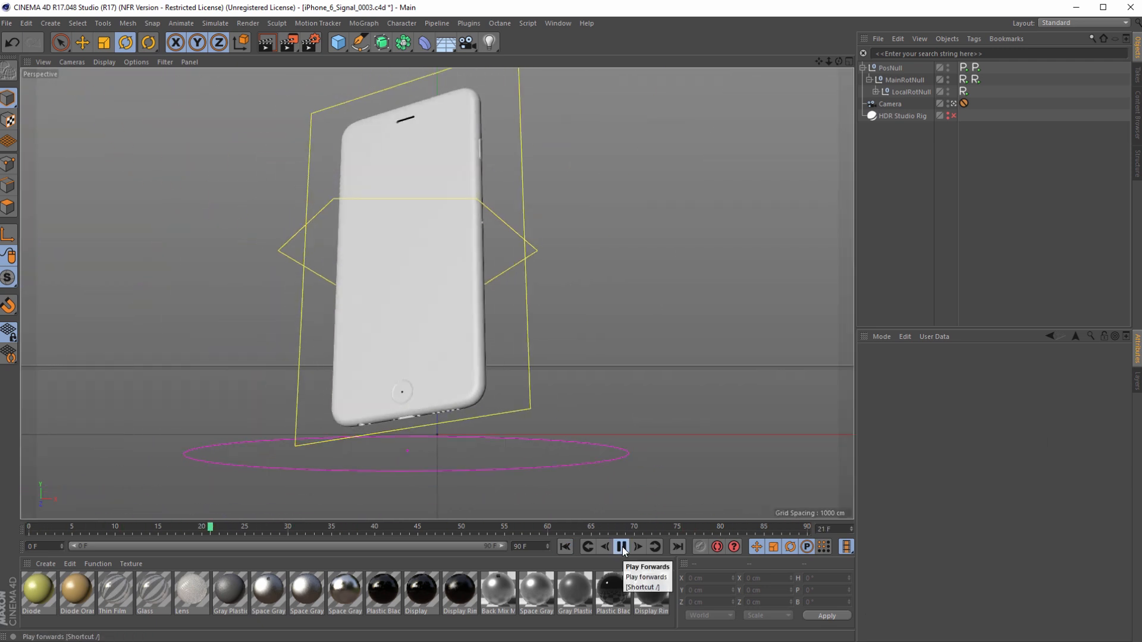
left_click(621, 546)
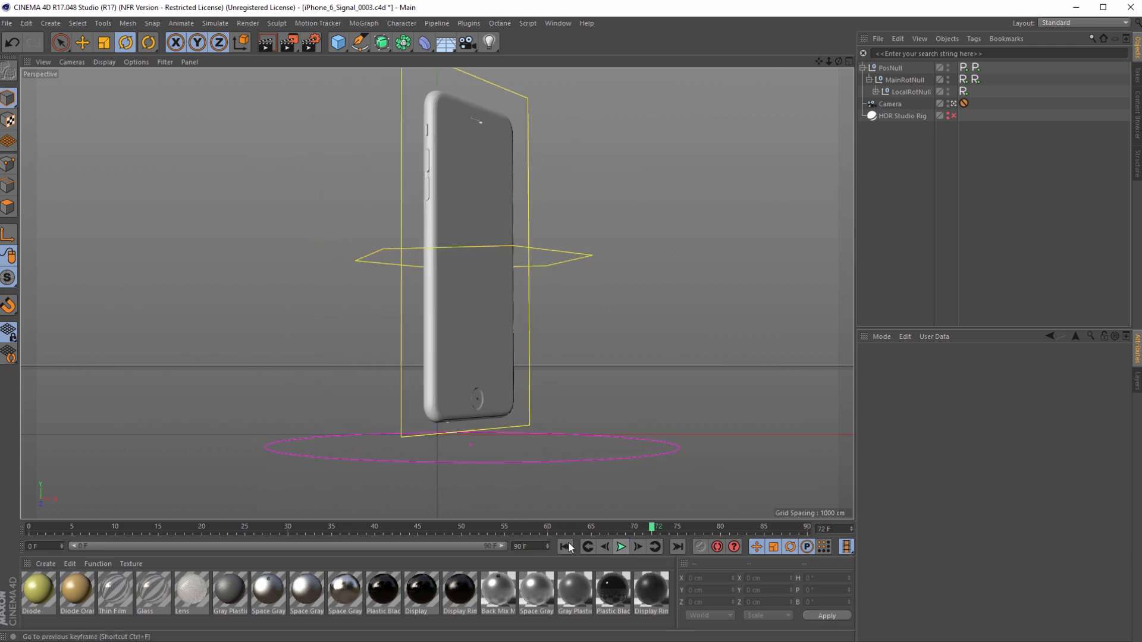
left_click(566, 546)
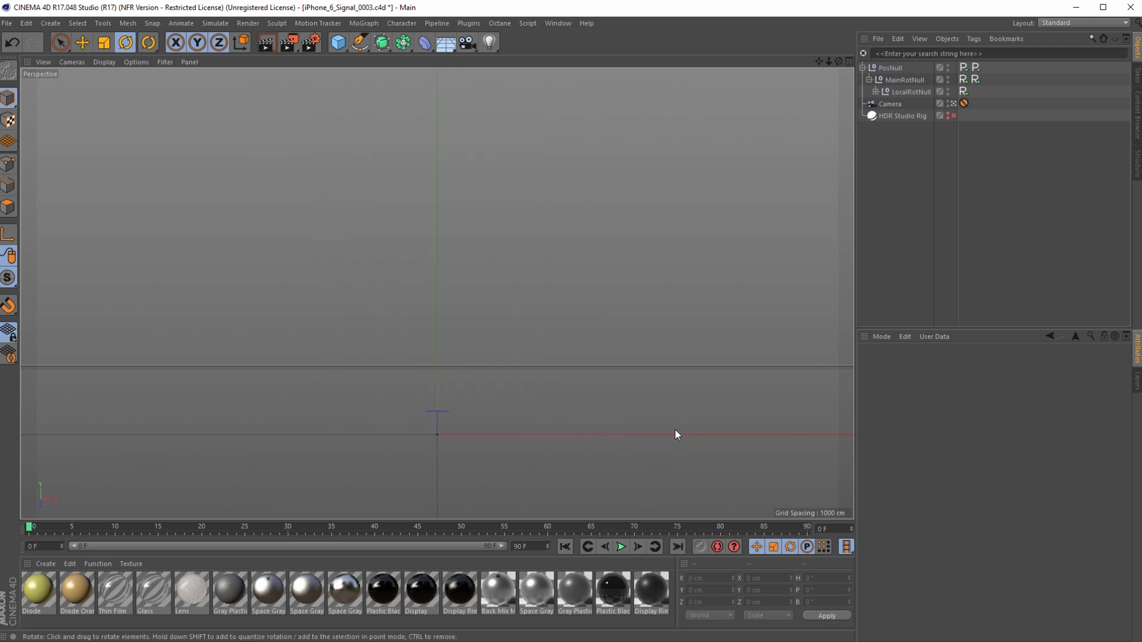
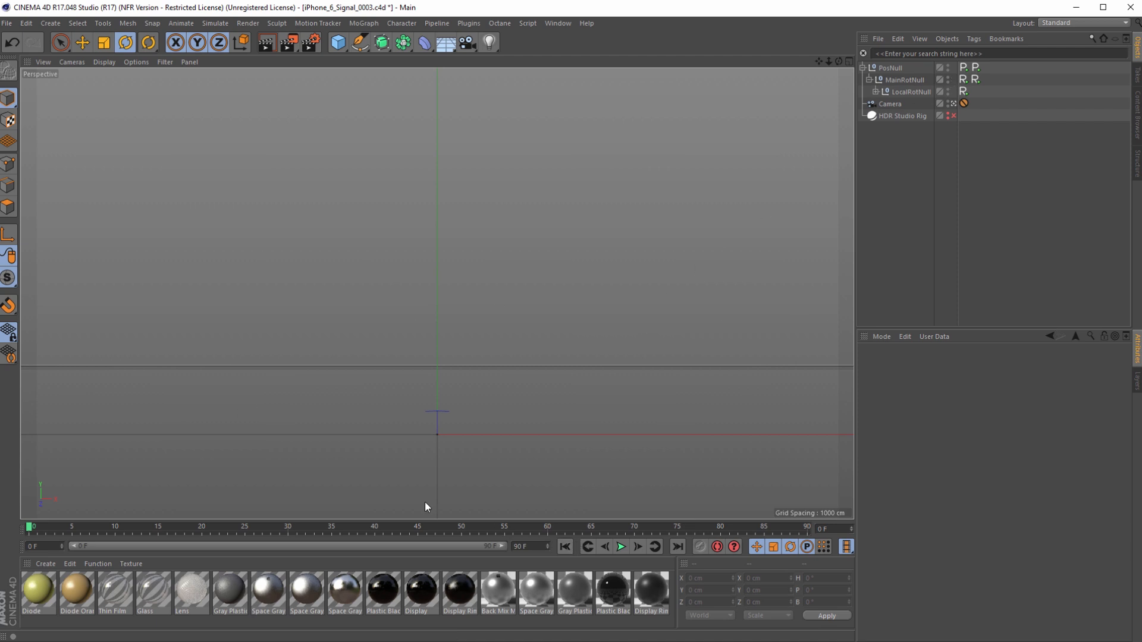
Step: Select all five Signal tags on PosNull, MainRotNull and LocalRotNull, set their End Time to 60 F, and play the animation
left_click(963, 91)
left_click(963, 79, "ctrl")
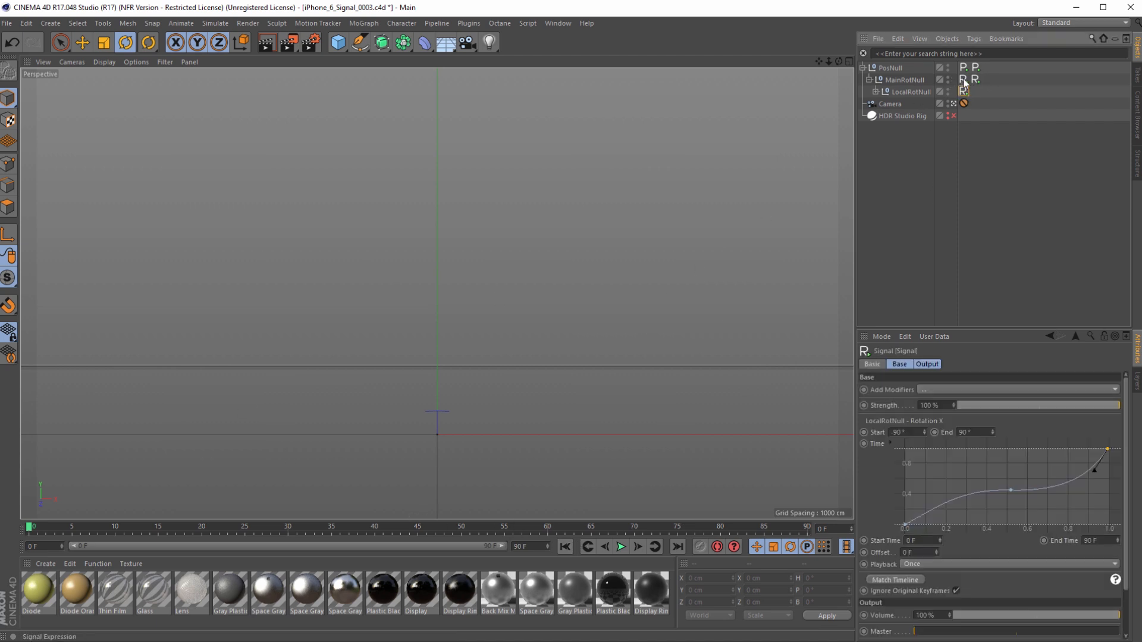
left_click(976, 68, "ctrl")
left_click(963, 67, "ctrl")
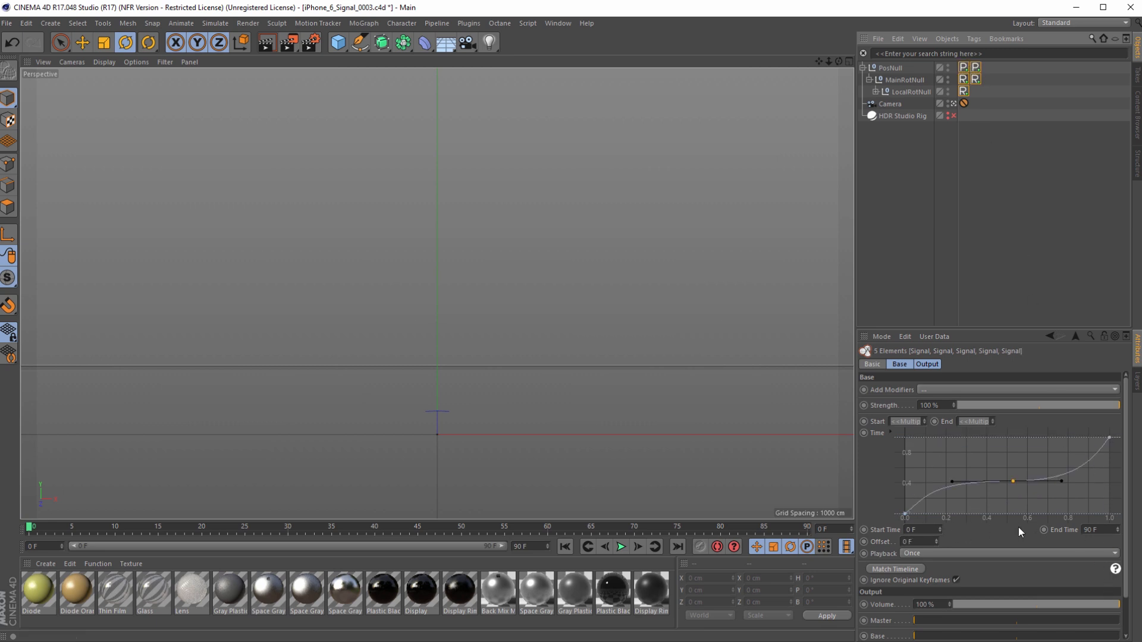
double_click(1094, 530)
type("60")
key("Return")
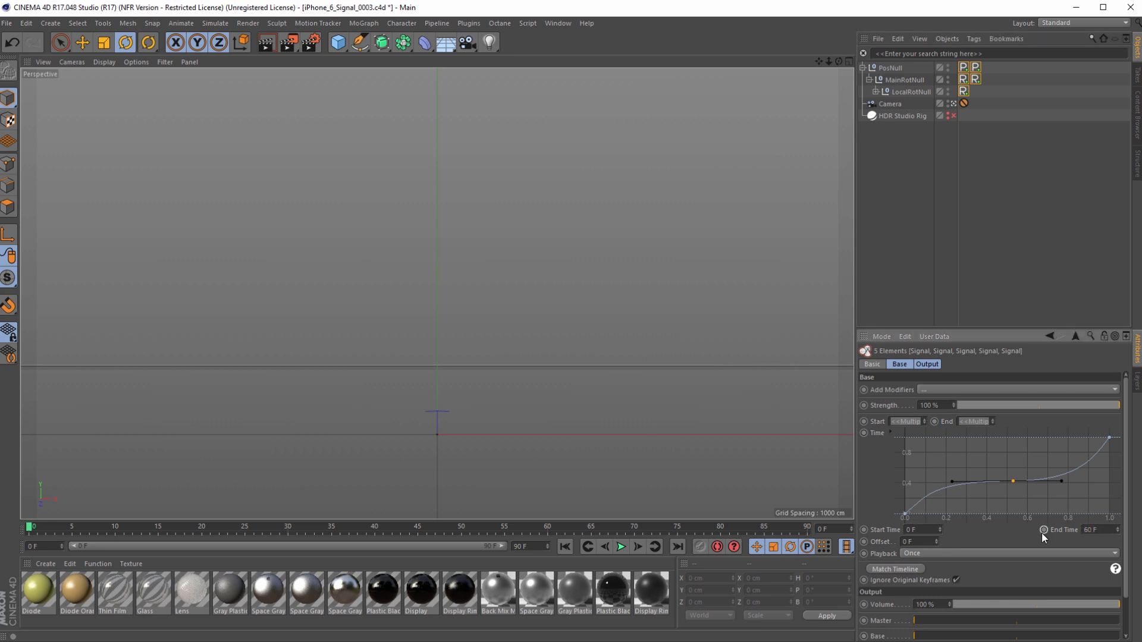
left_click(621, 546)
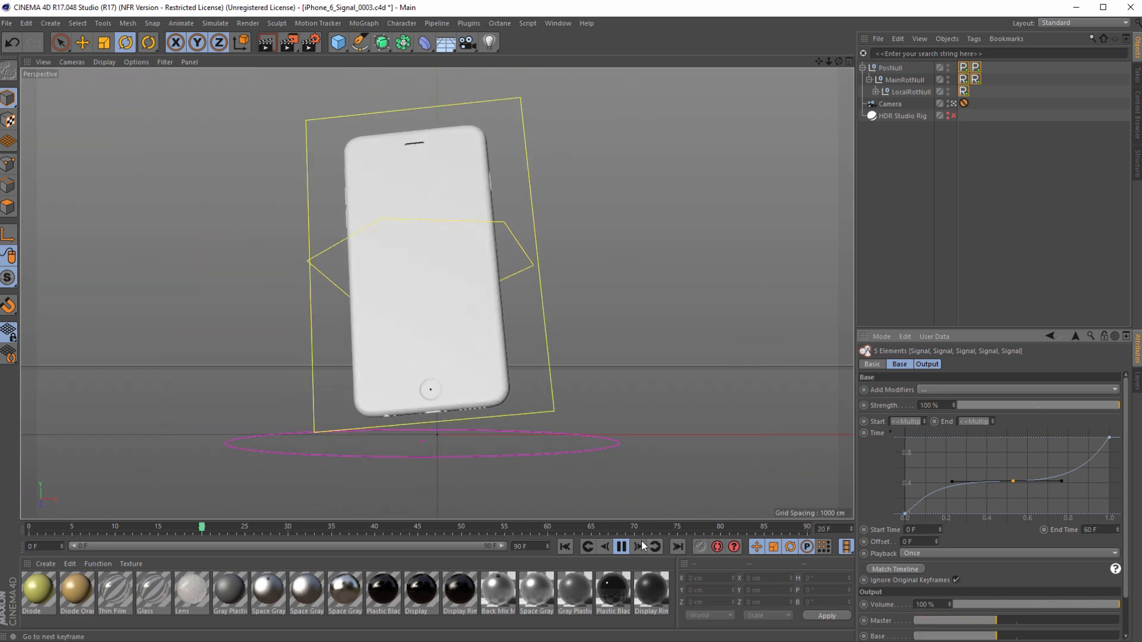
left_click(621, 546)
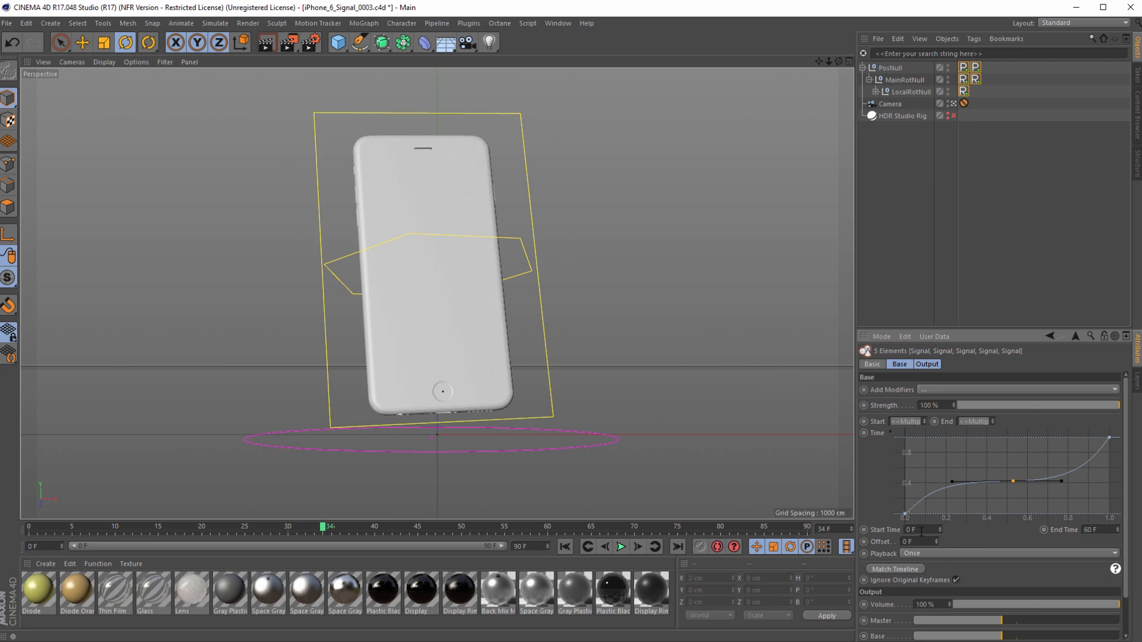
Step: Set the five selected Signal tags' Start Time to 15 F and End Time to 80 F
left_click_drag(921, 531, 879, 527)
type("15")
key("Return")
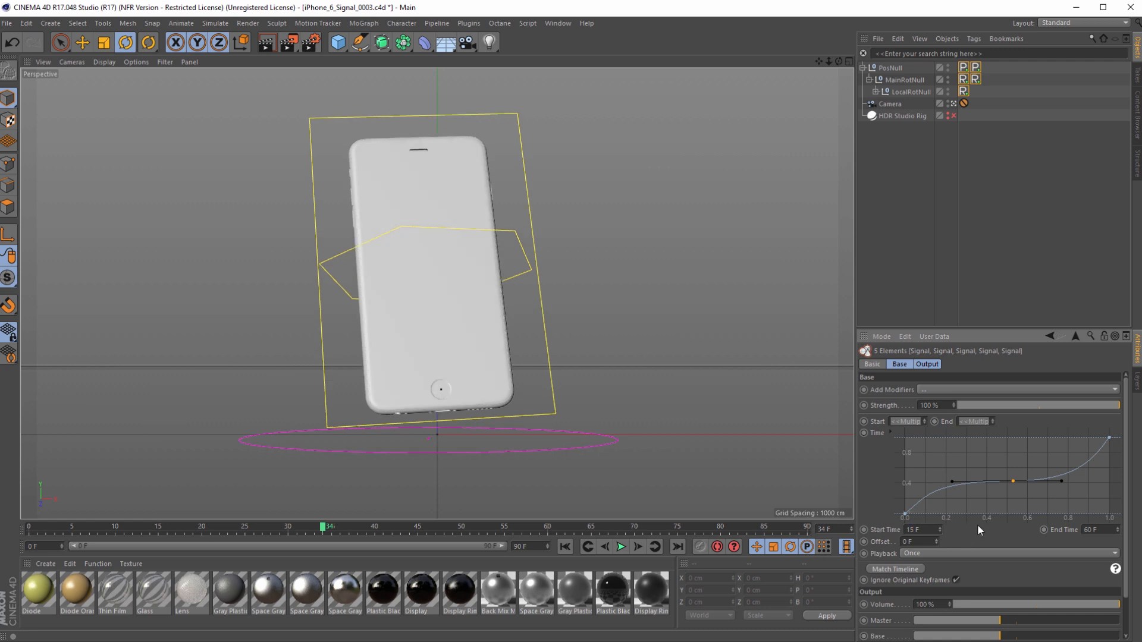
double_click(1087, 530)
type("80")
key("Return")
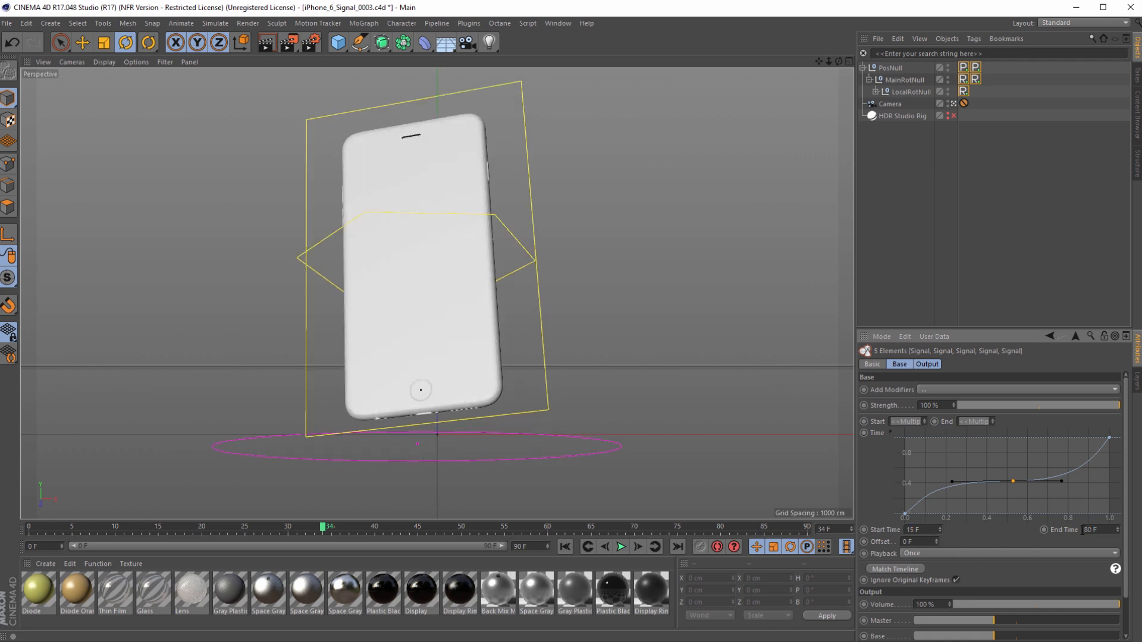
Step: Play the retimed animation twice from the beginning to check the motion
left_click(565, 547)
left_click(620, 547)
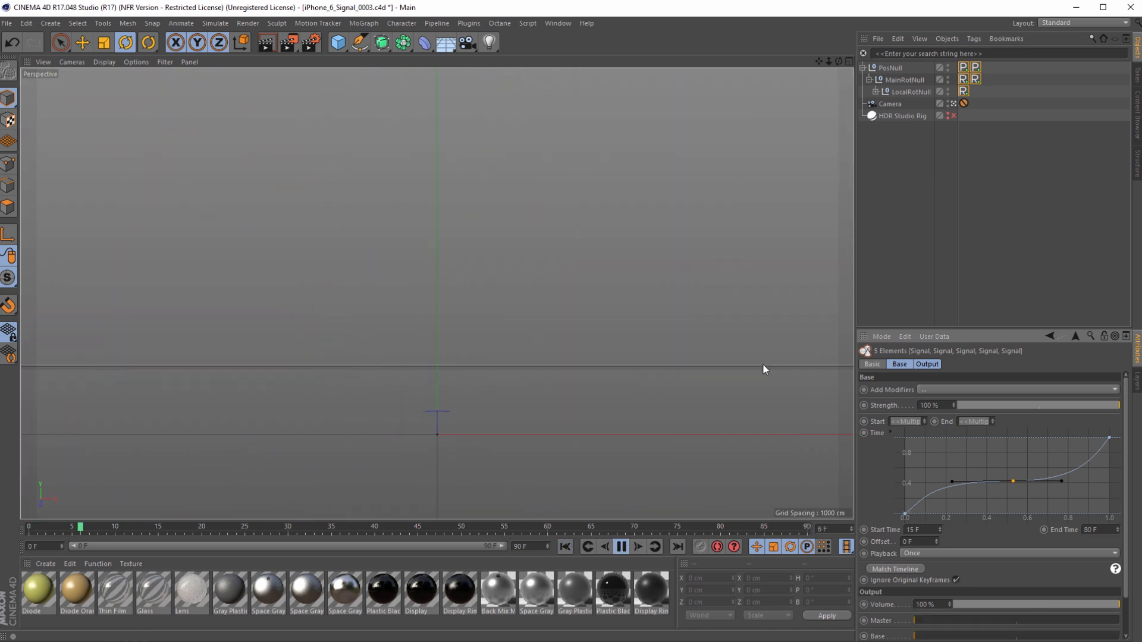
left_click(621, 547)
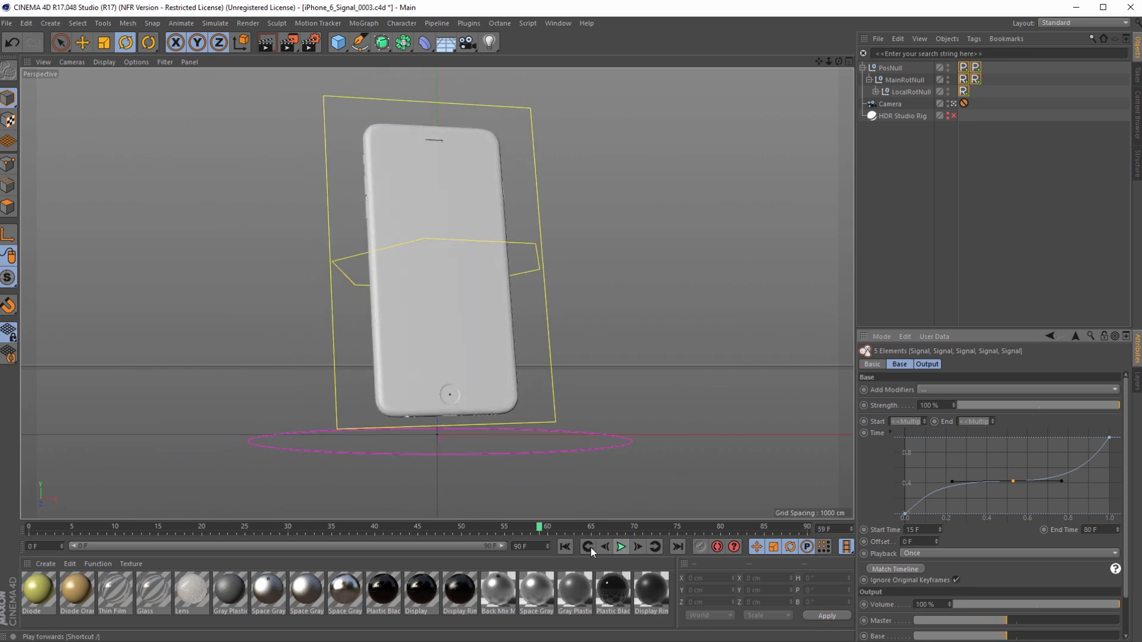
left_click(588, 547)
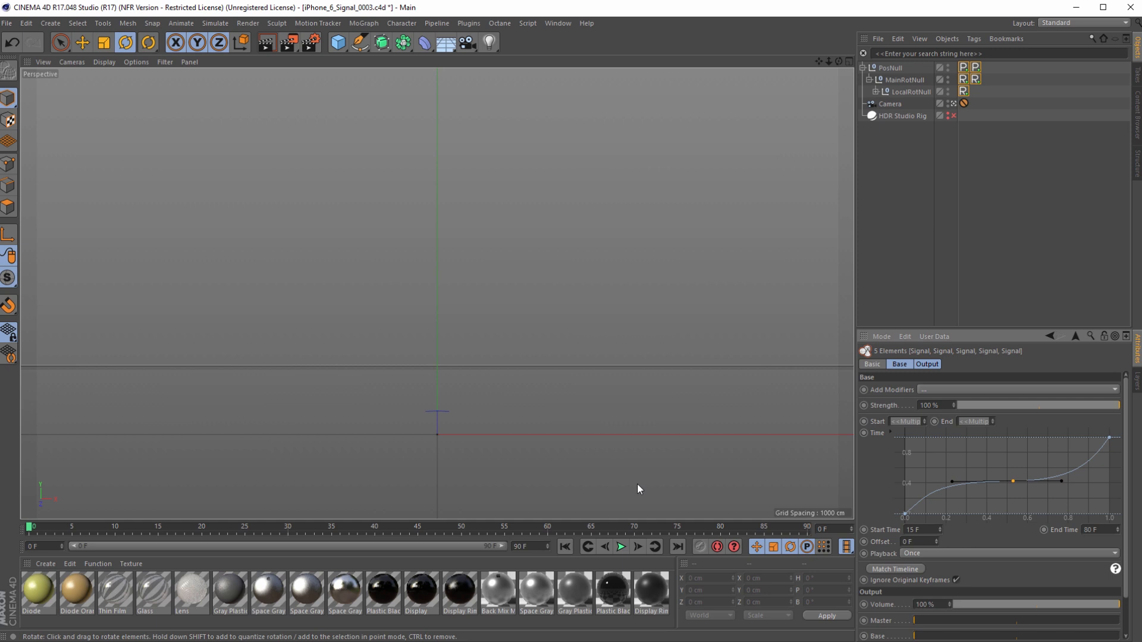
left_click(615, 544)
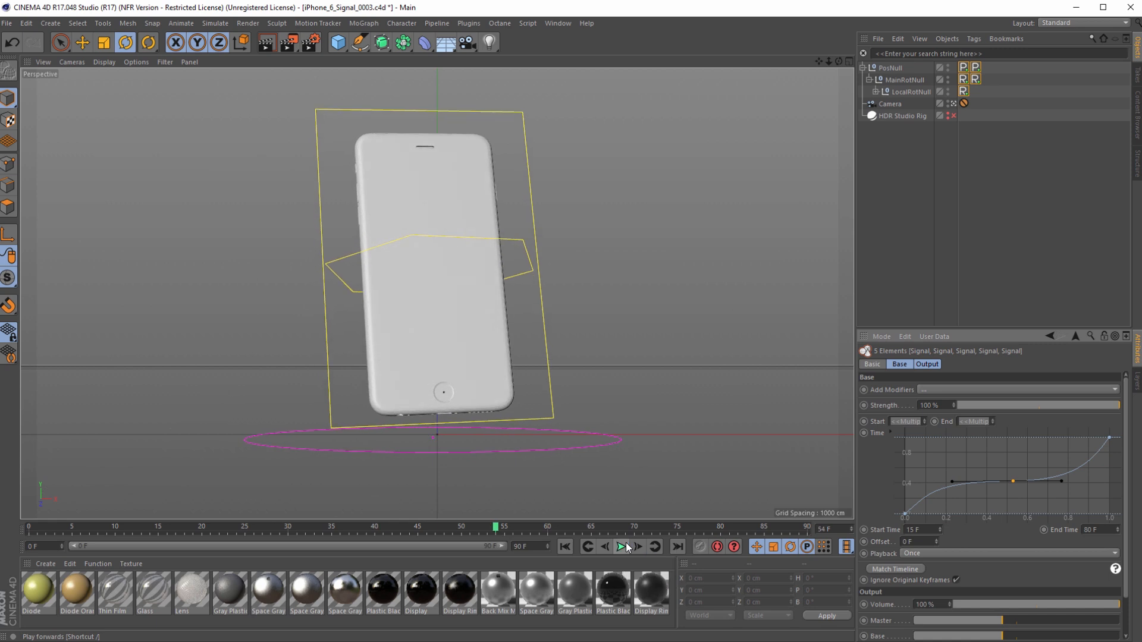
left_click(625, 545)
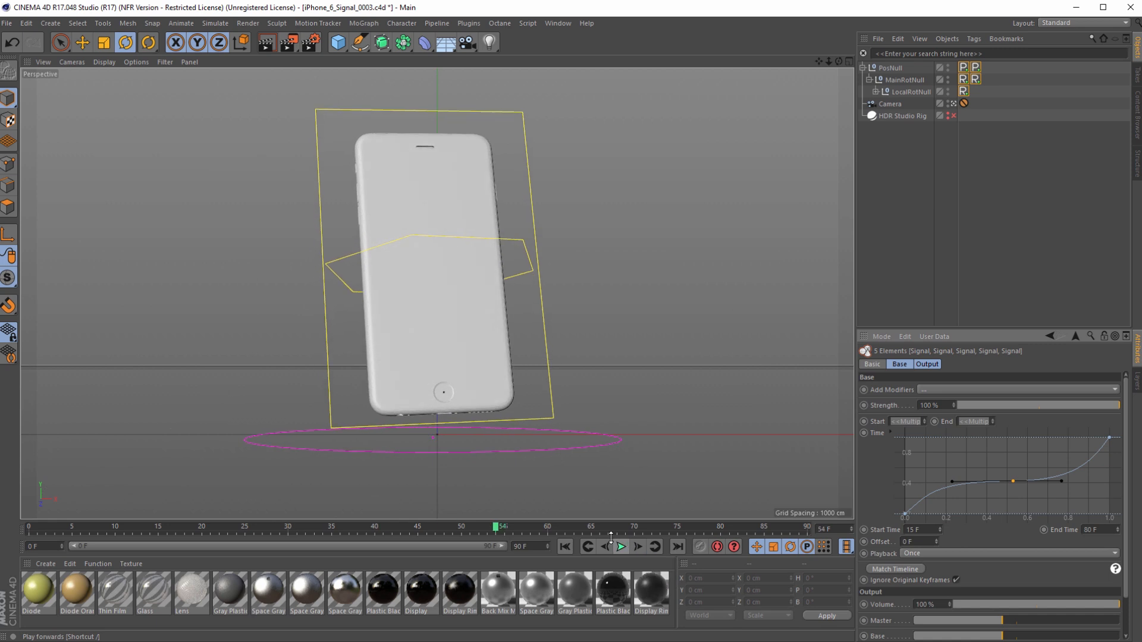
Step: Add a Noise modifier to MainRotNull's Rotation X Signal tag and play the animation
left_click(522, 245)
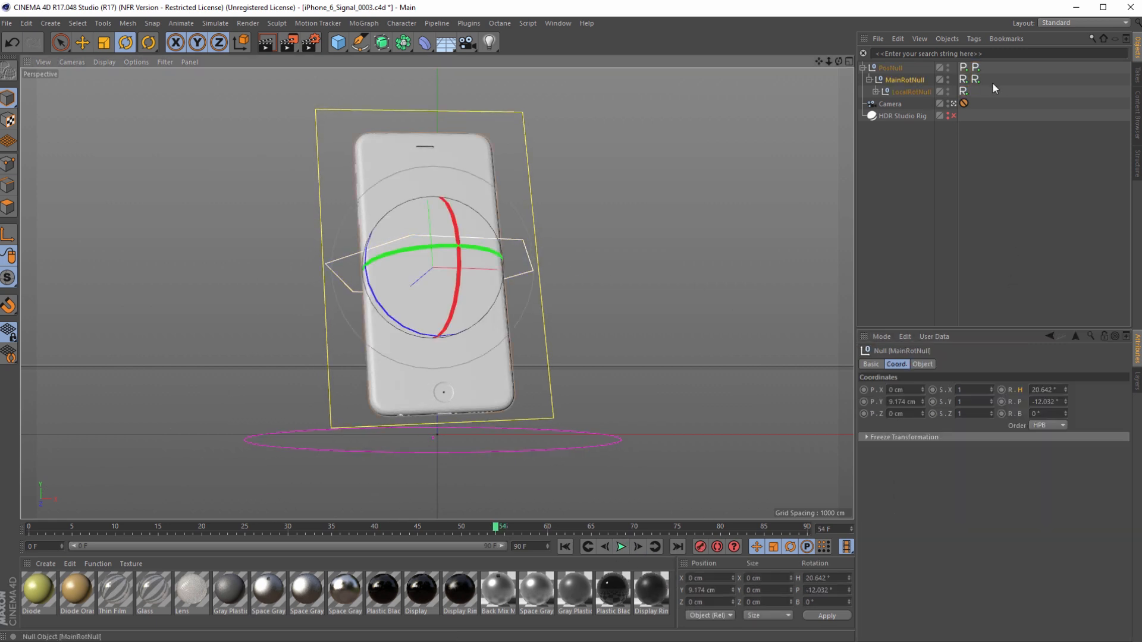
left_click(899, 82)
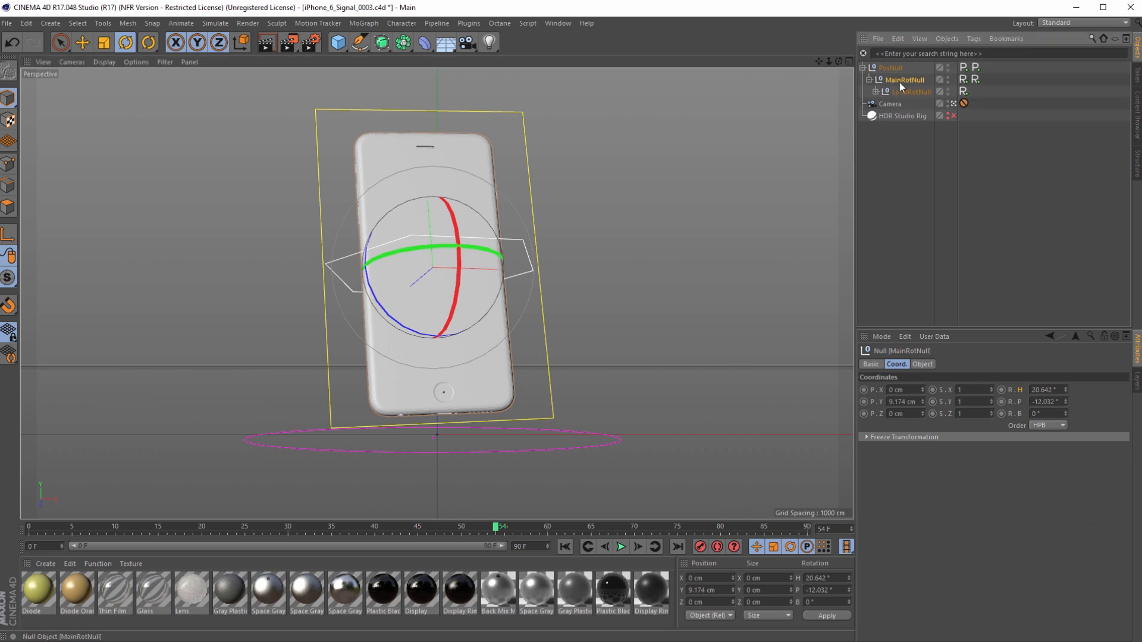
left_click(975, 81)
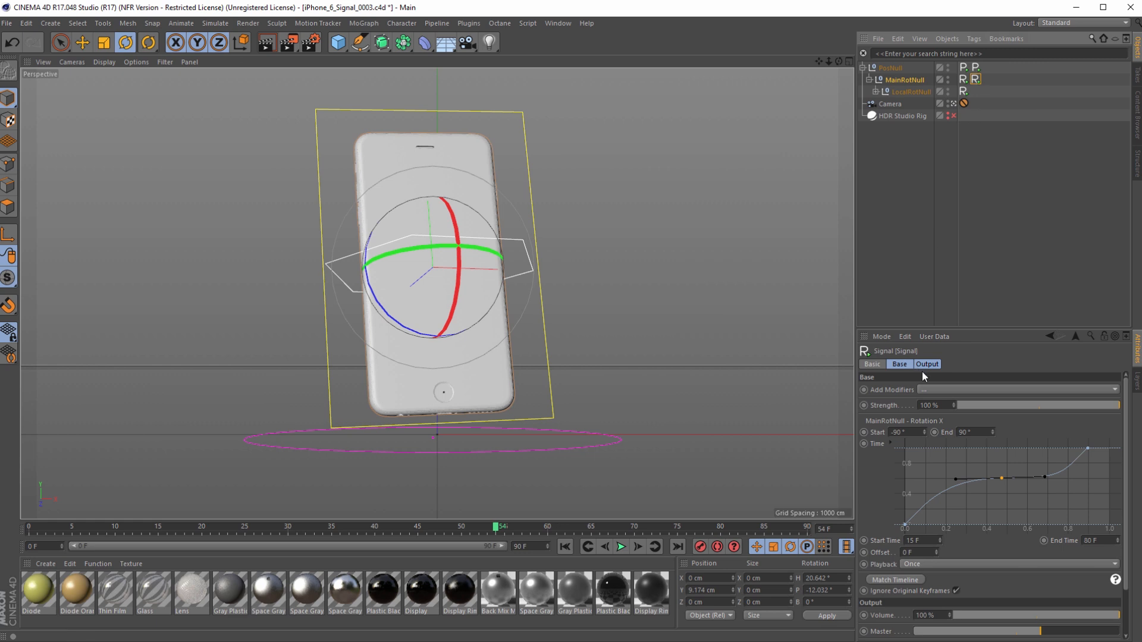
left_click(951, 390)
left_click(932, 415)
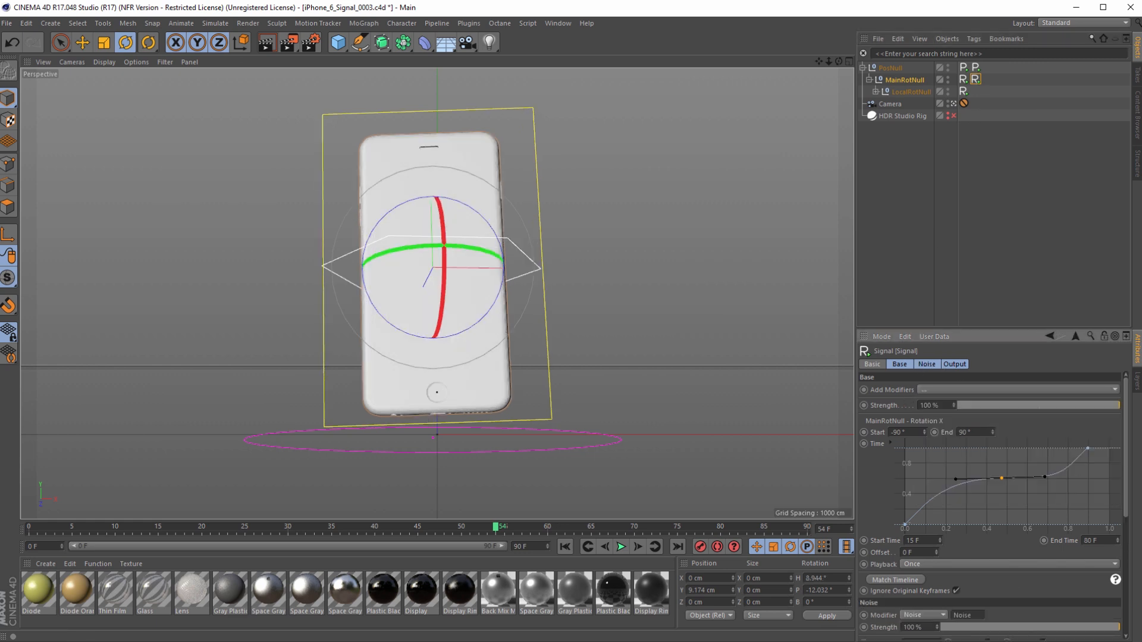
left_click(620, 547)
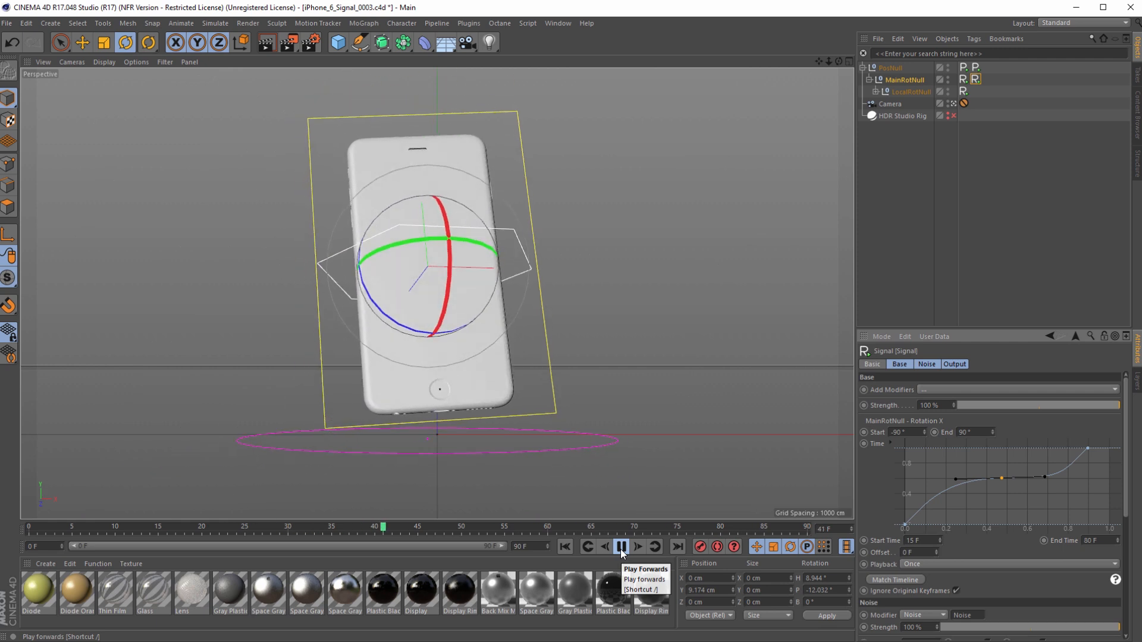
Step: Stop playback, return to frame 0, and delete all five Signal tags from PosNull, MainRotNull and LocalRotNull
left_click(621, 547)
left_click(565, 547)
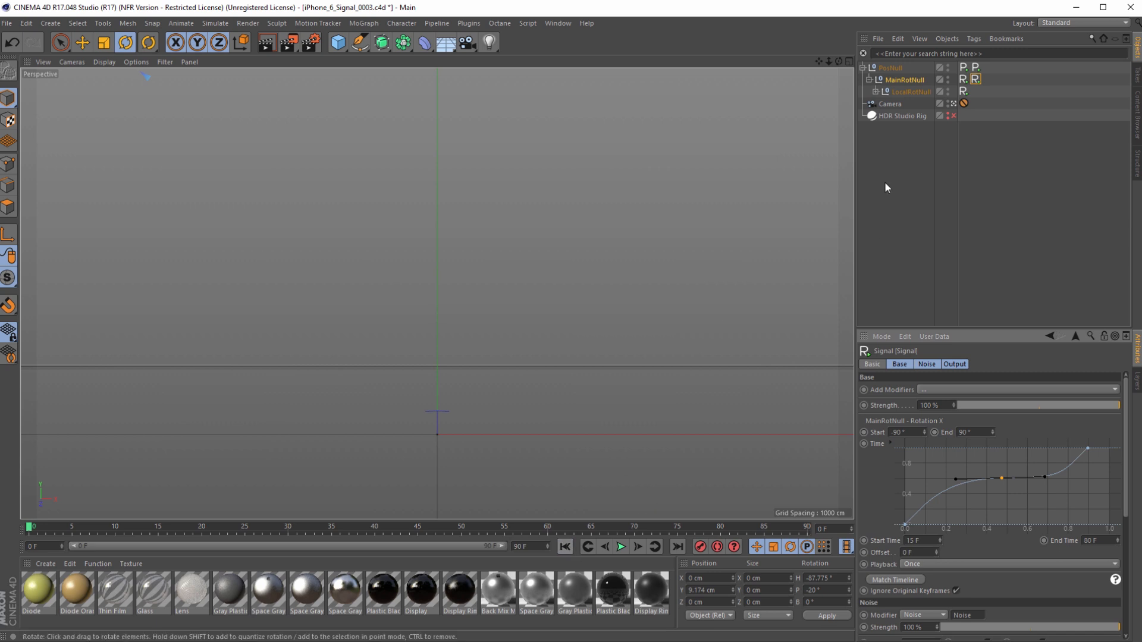
left_click(963, 91)
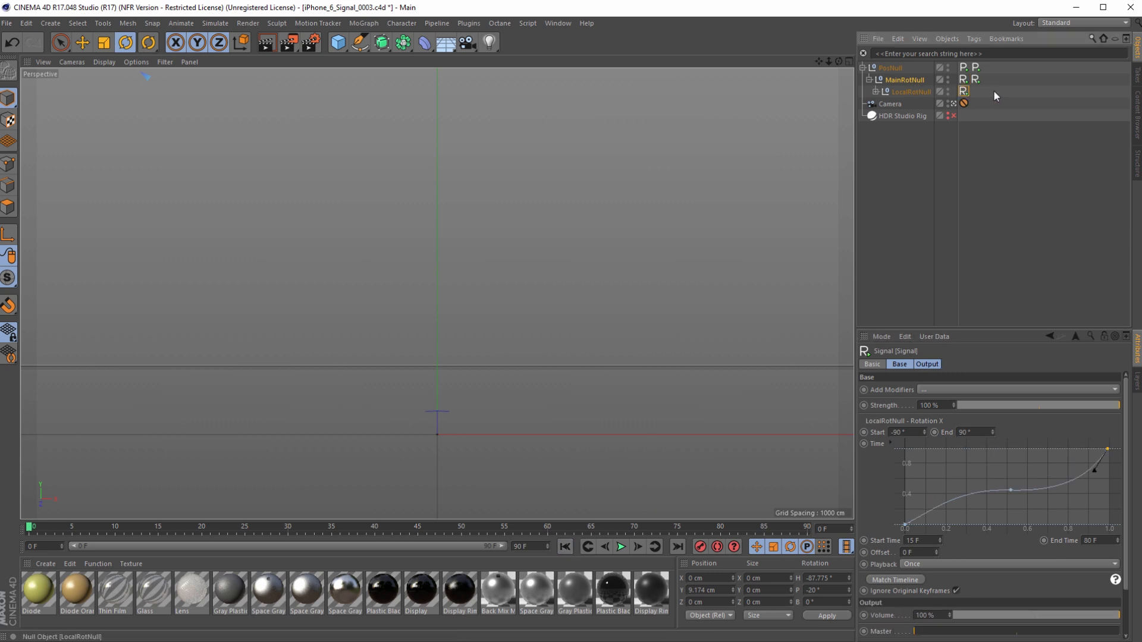
left_click(974, 66, "shift")
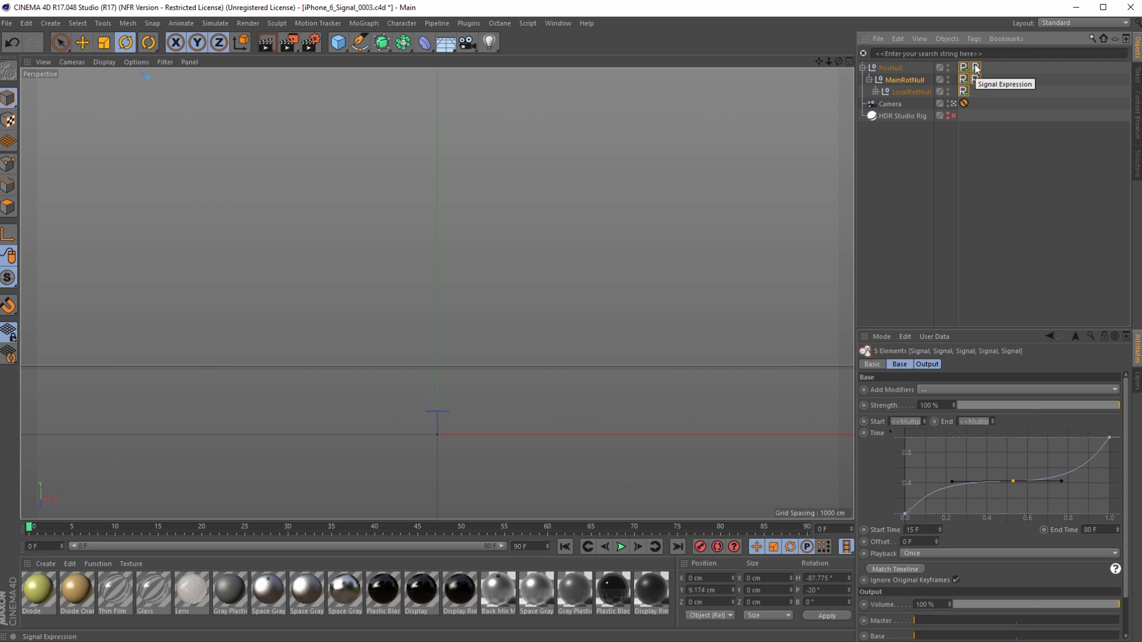
key("Delete")
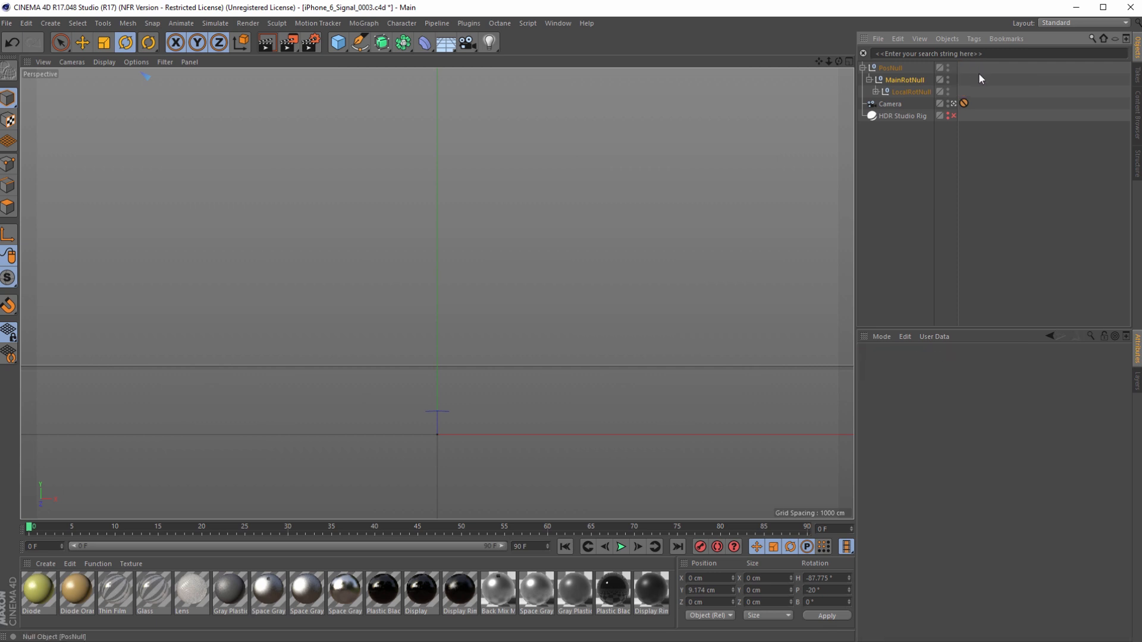
Step: Set PosNull's X and Z position to 0 cm
left_click(892, 68)
double_click(705, 578)
type("0")
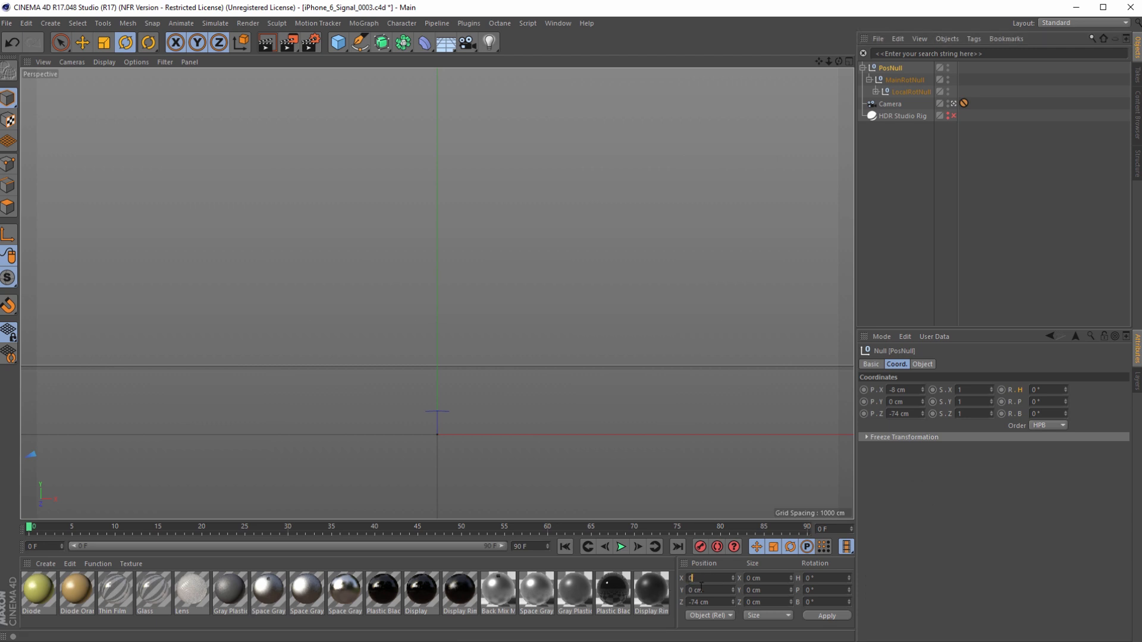
key("Return")
double_click(707, 602)
type("0")
key("Return")
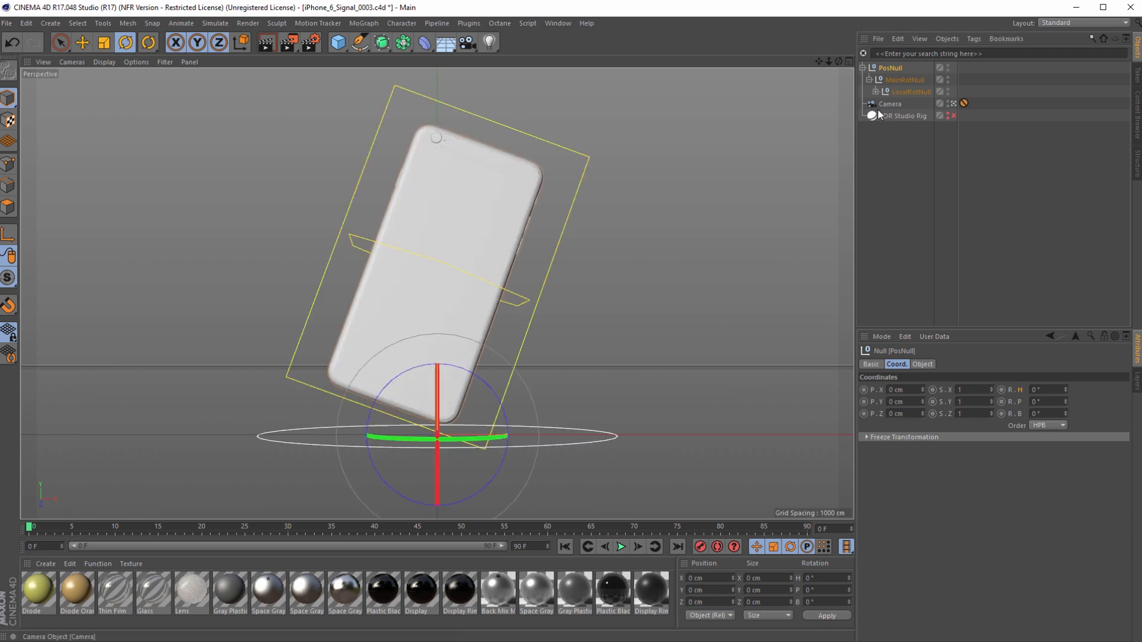
Step: Set MainRotNull's rotation to H -90° and P 0°
left_click(902, 80)
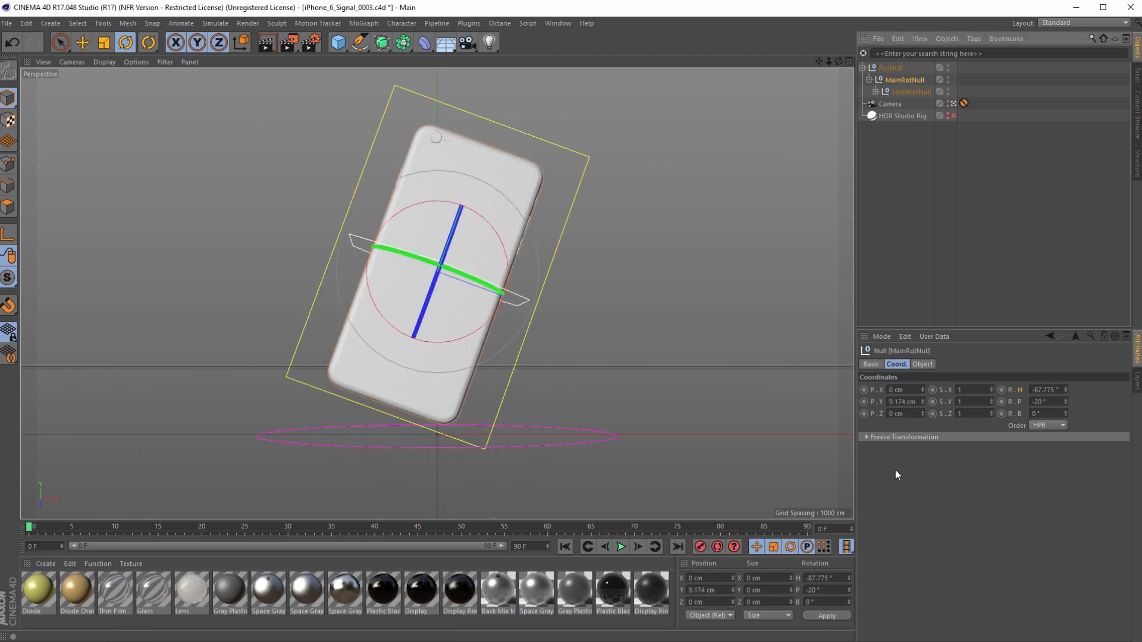
double_click(817, 578)
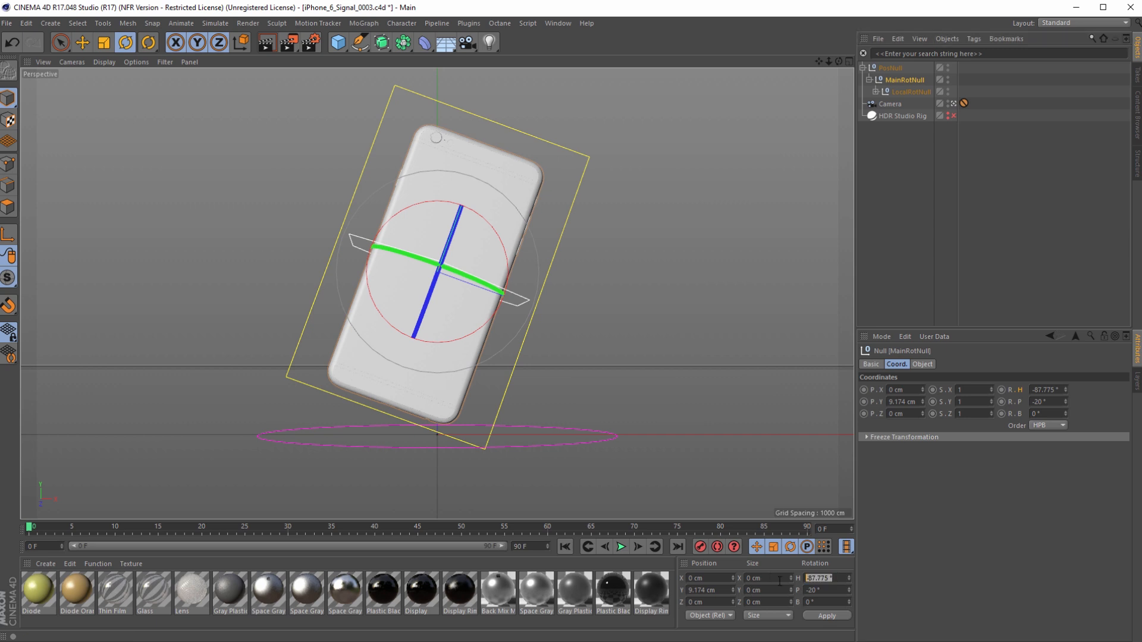
double_click(814, 589)
type("0")
key("Return")
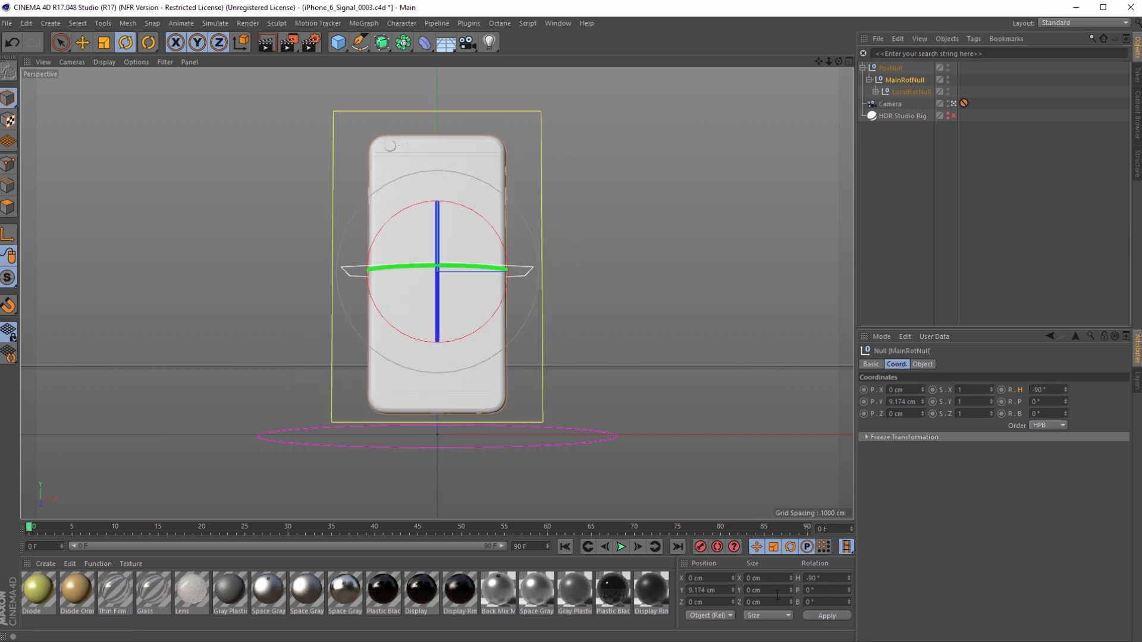
Step: Set LocalRotNull's H rotation to 90° and clear the selection
left_click(922, 91)
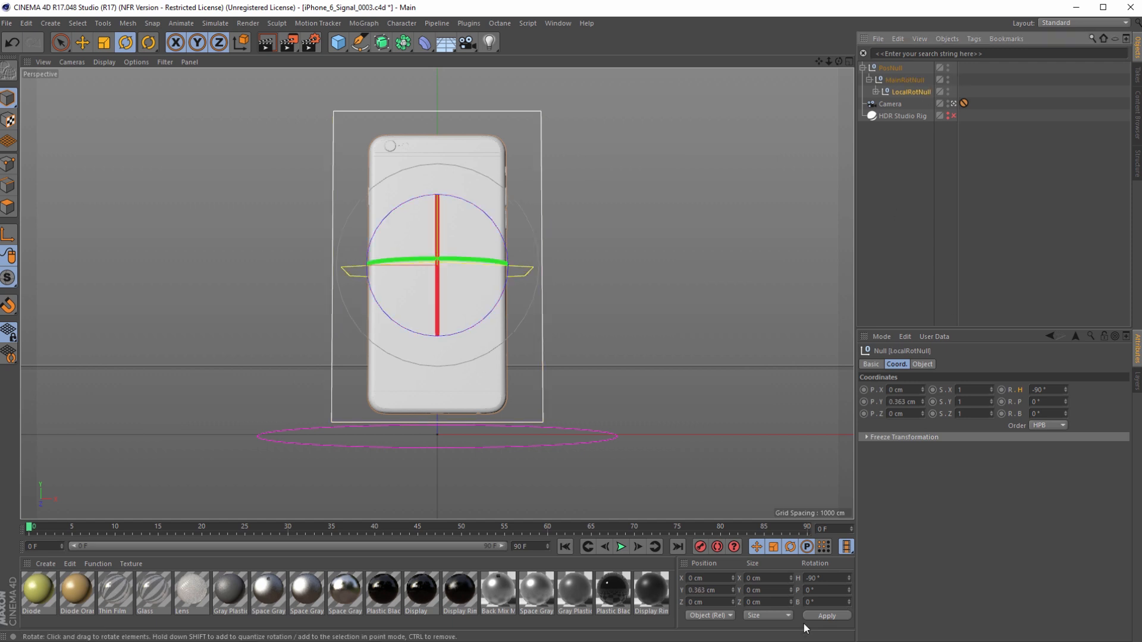
double_click(824, 578)
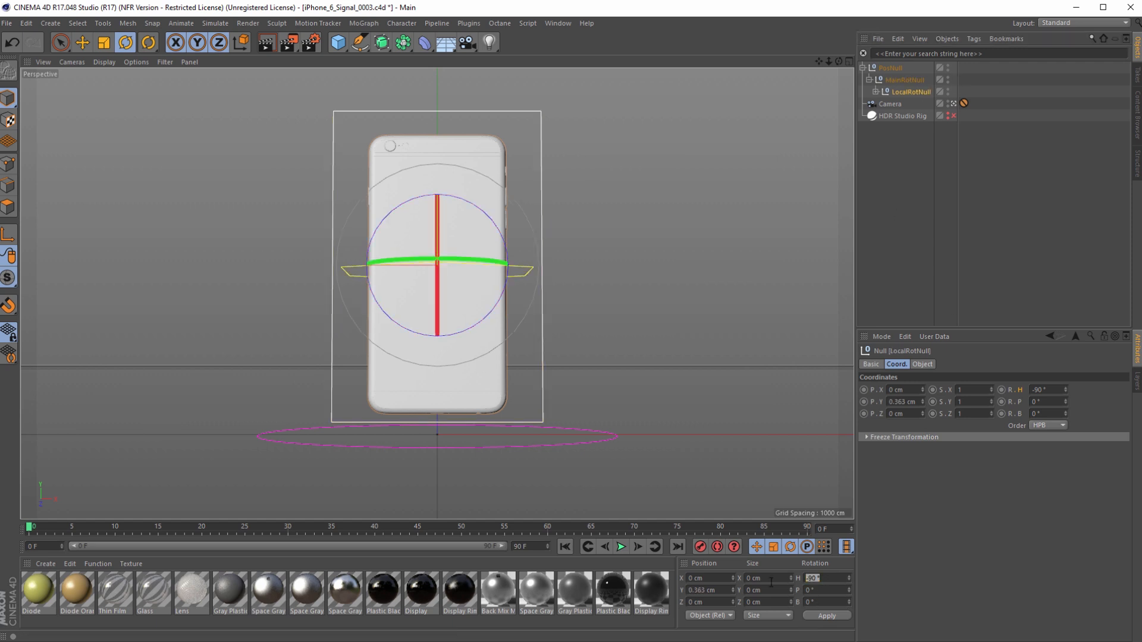
type("90")
key("Return")
left_click(699, 318)
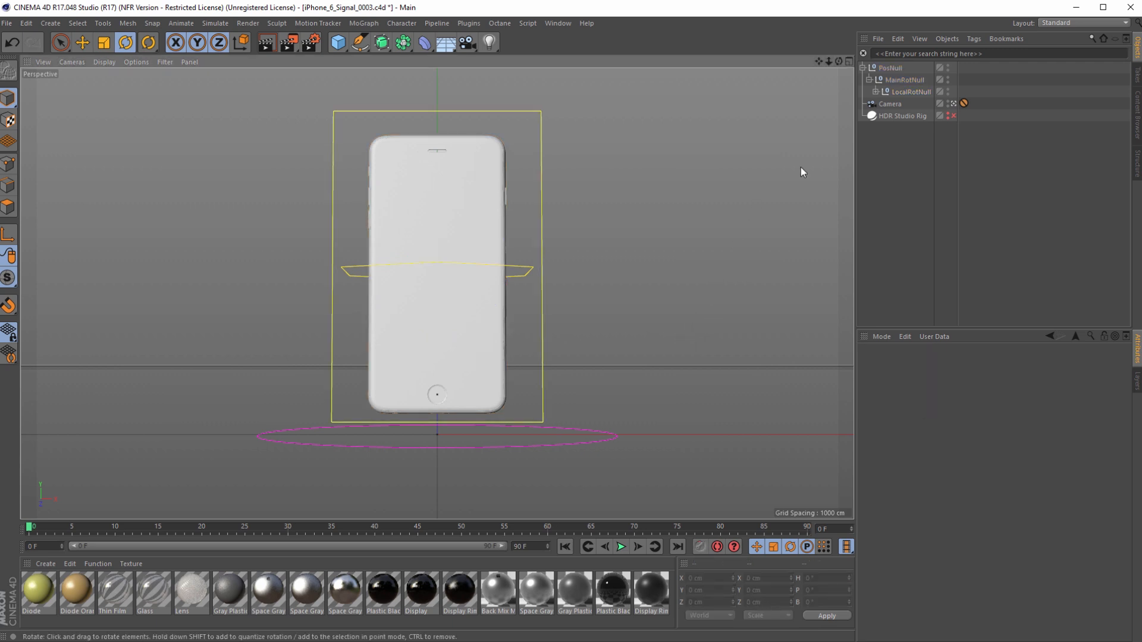
Step: Leave the camera view and hide the Camera object in the viewport
scroll(736, 230, "up", 5)
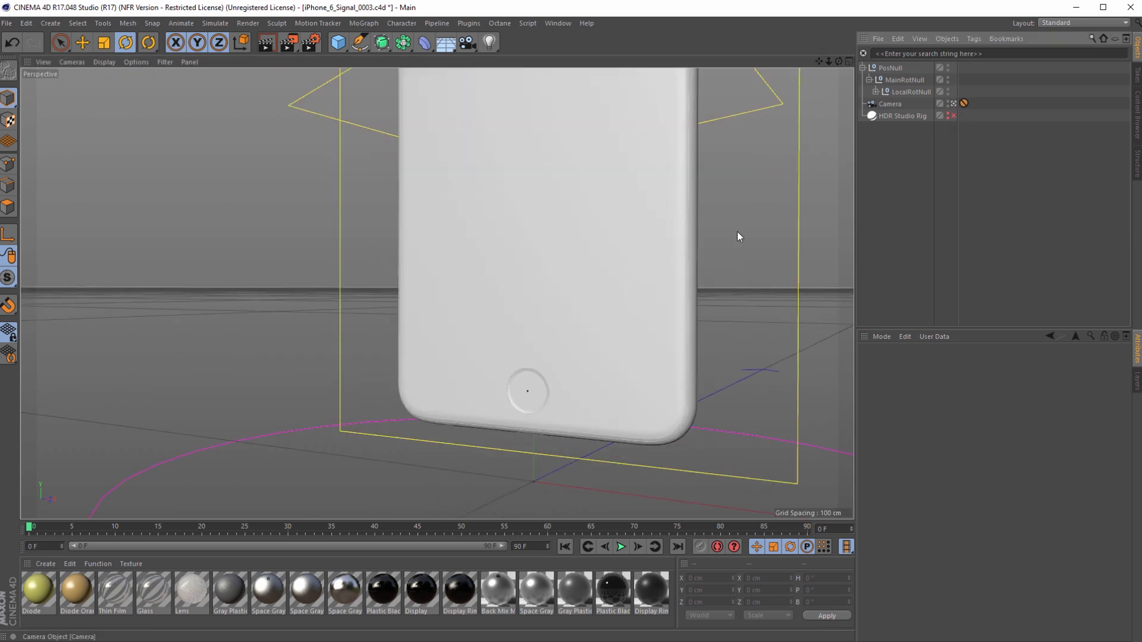
scroll(594, 391, "up", 3)
scroll(594, 397, "down", 6)
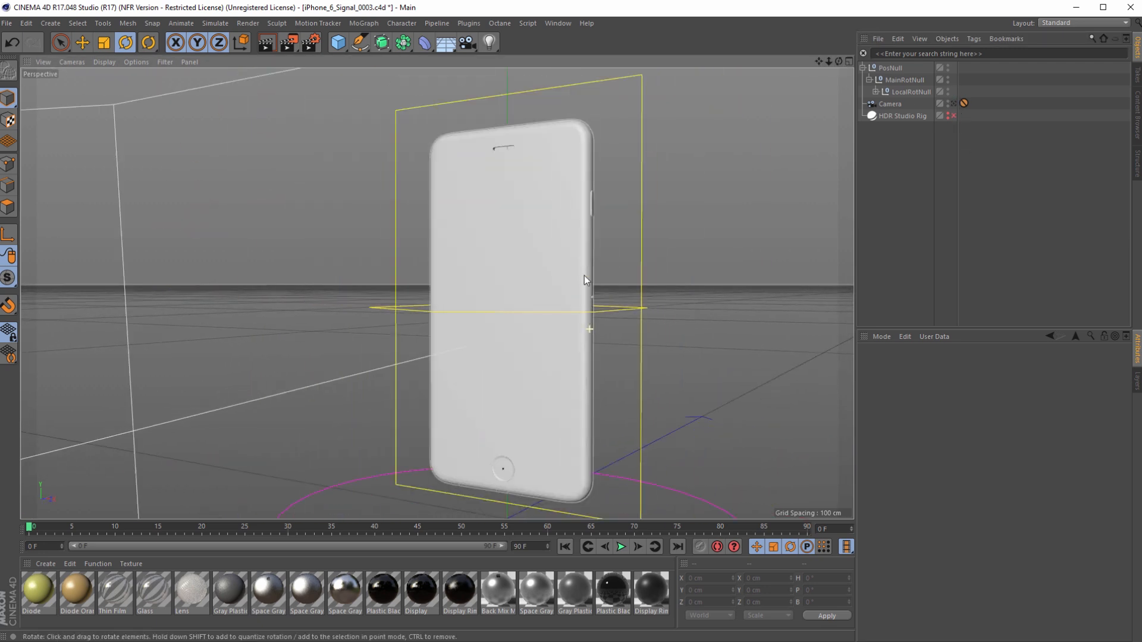
scroll(563, 315, "down", 5)
middle_click_drag(561, 359, 540, 378, "alt")
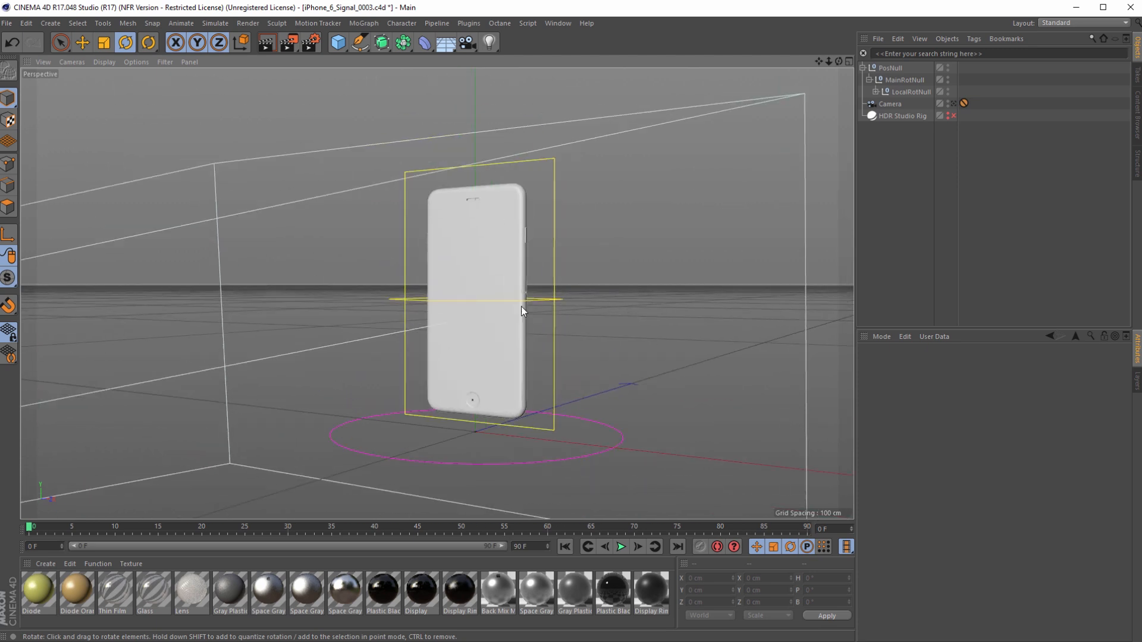
left_click_drag(521, 309, 490, 319, "alt")
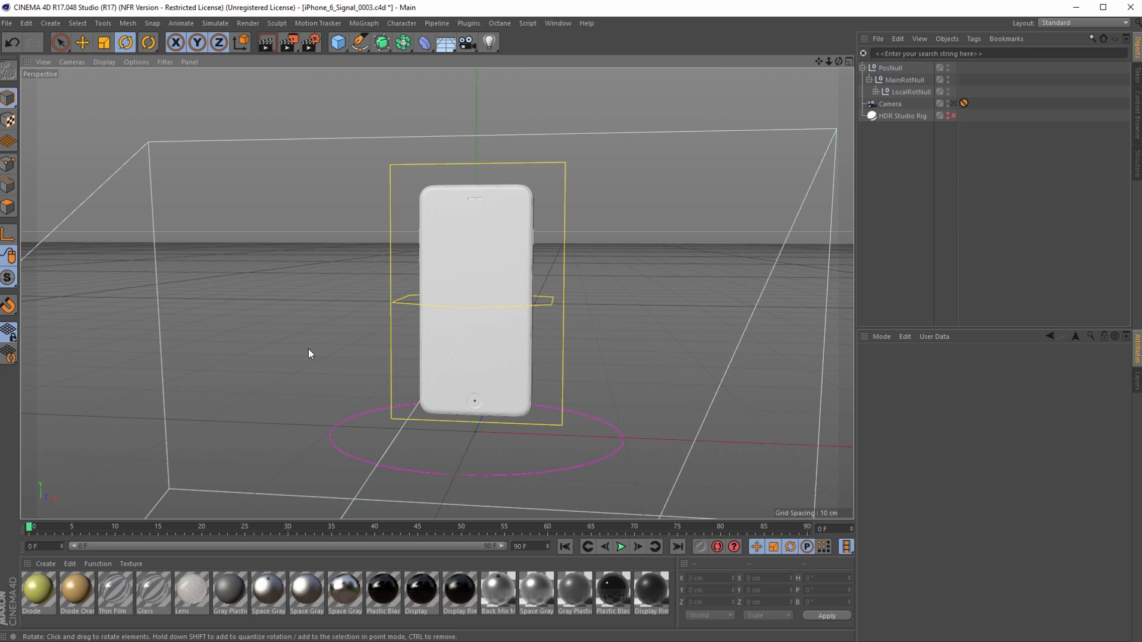
left_click_drag(308, 348, 547, 298, "alt")
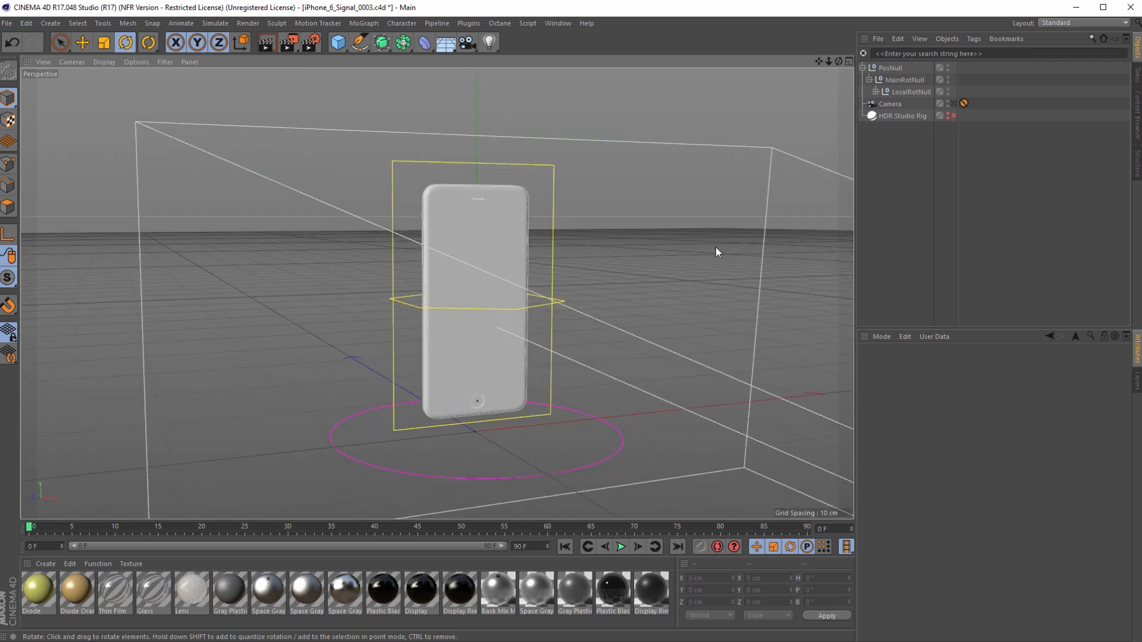
left_click(948, 102)
left_click(948, 102)
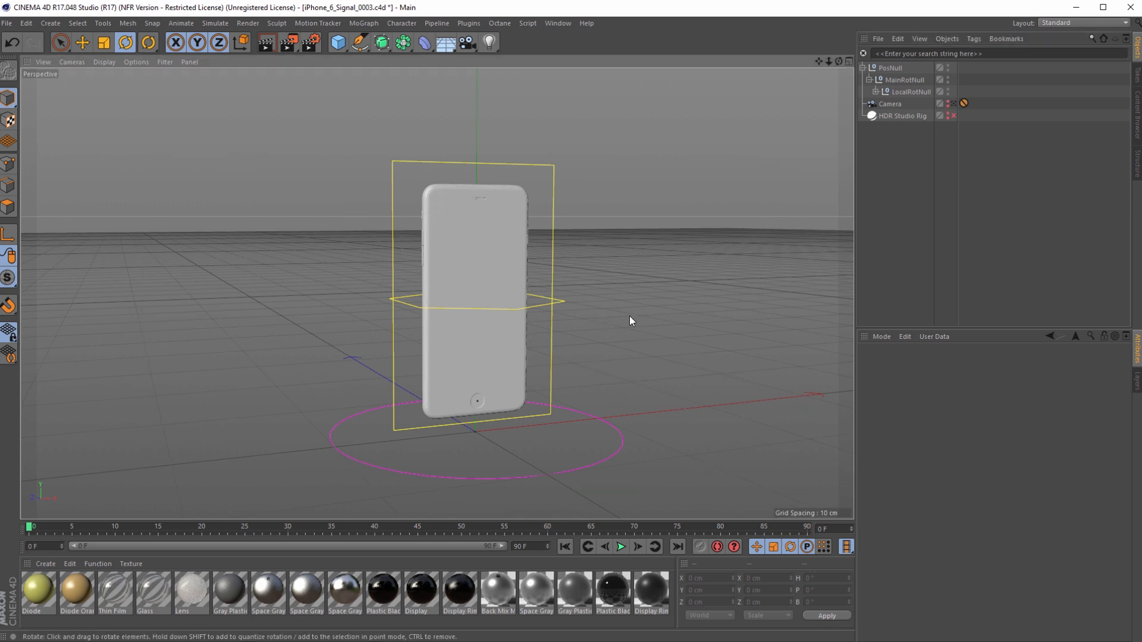
left_click_drag(629, 317, 738, 363, "alt")
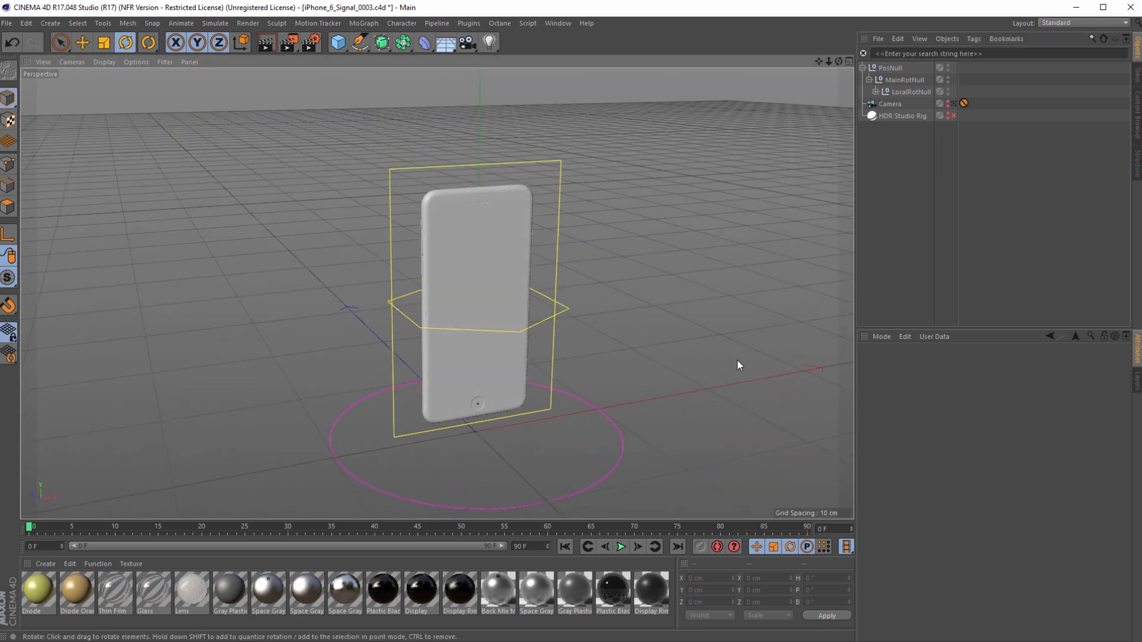
Step: Try raising PosNull about 6 cm along its Y axis with the Move tool and undo the move
left_click(602, 482)
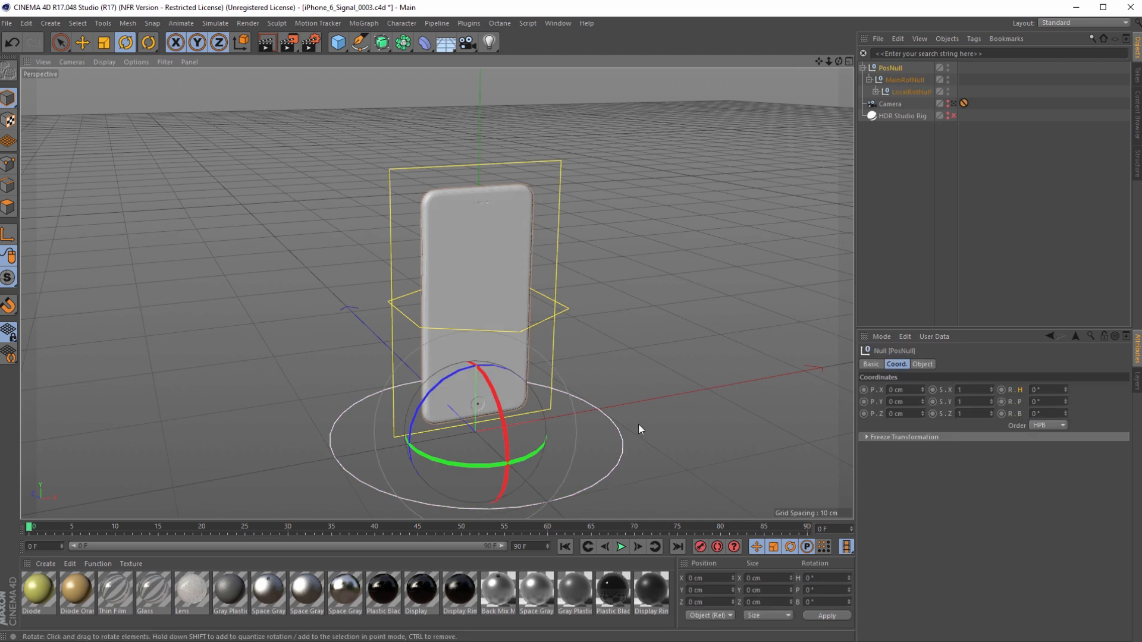
left_click_drag(698, 380, 606, 373, "alt")
key("e")
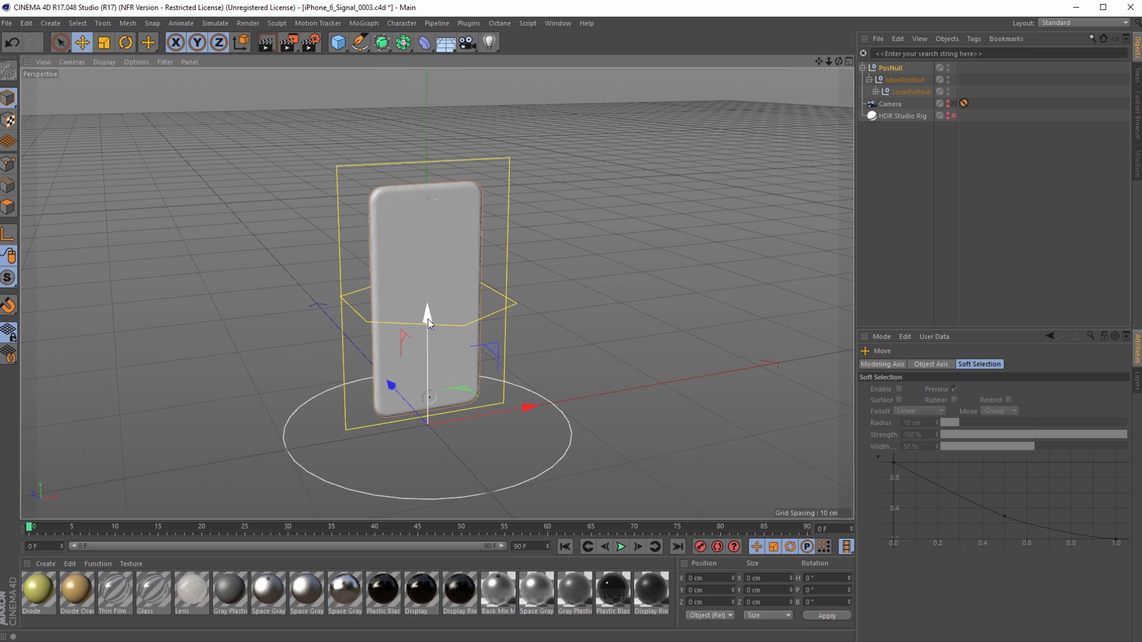
left_click_drag(427, 319, 426, 234)
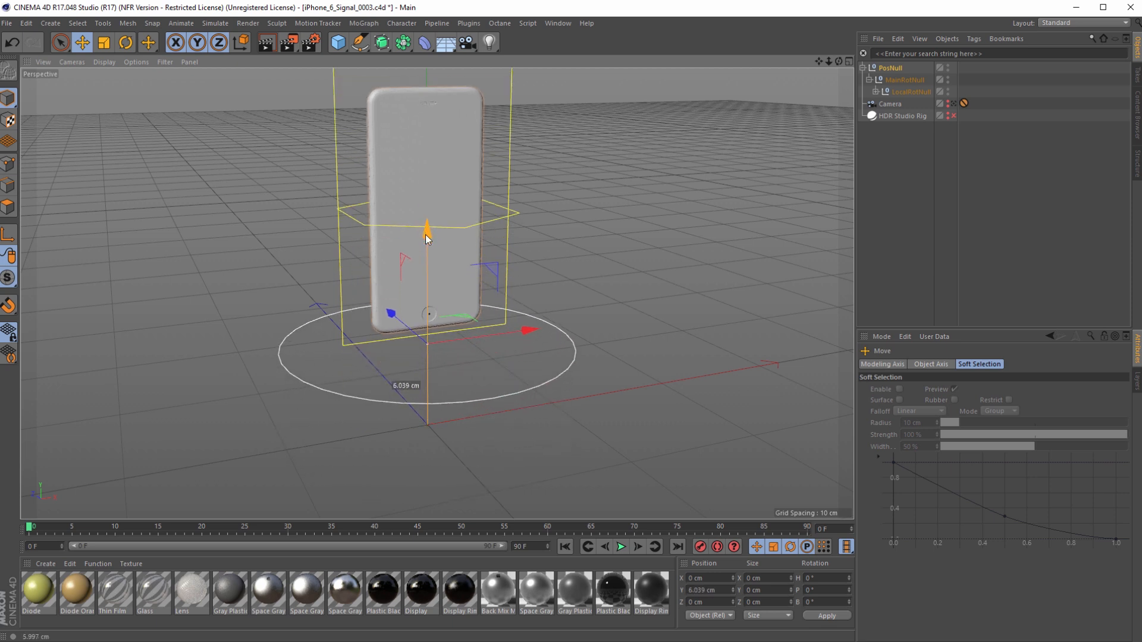
key("ctrl+z")
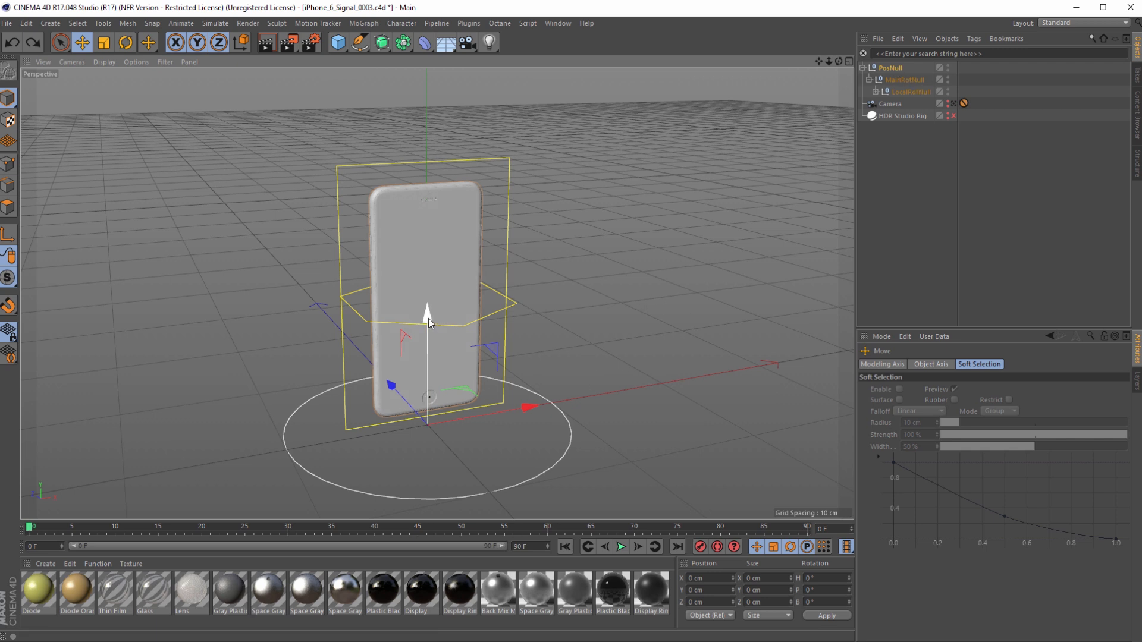
mouse_move(428, 318)
left_mouse_down()
mouse_move(430, 220)
mouse_move(445, 333)
left_mouse_up()
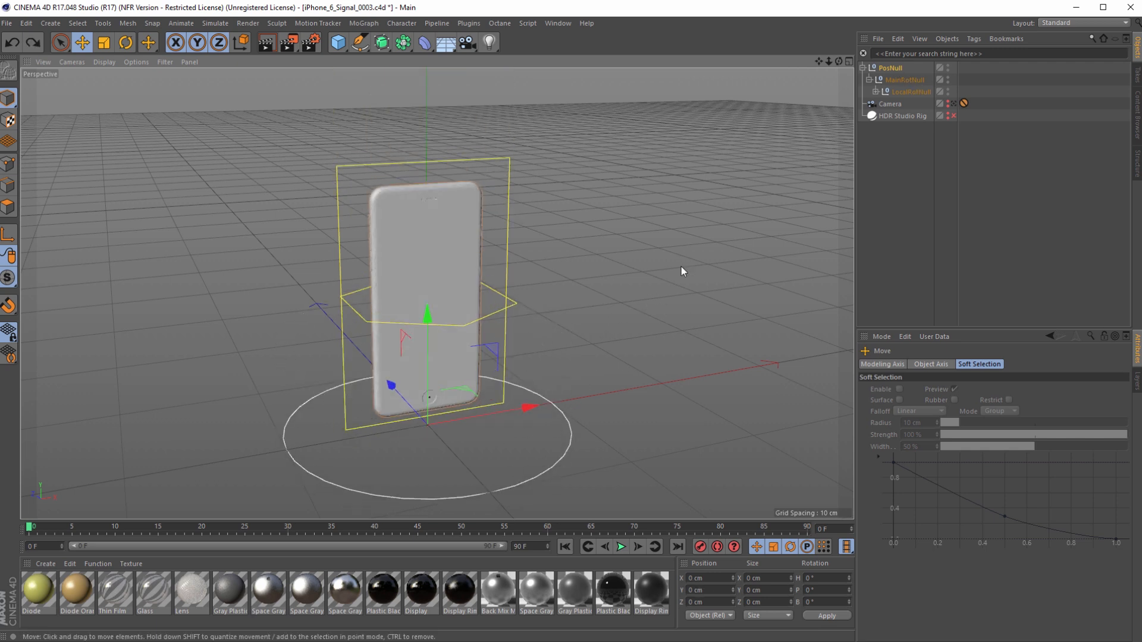
Step: Add a Signal tag to PosNull and bring back the null's coordinate attributes
left_click(892, 67)
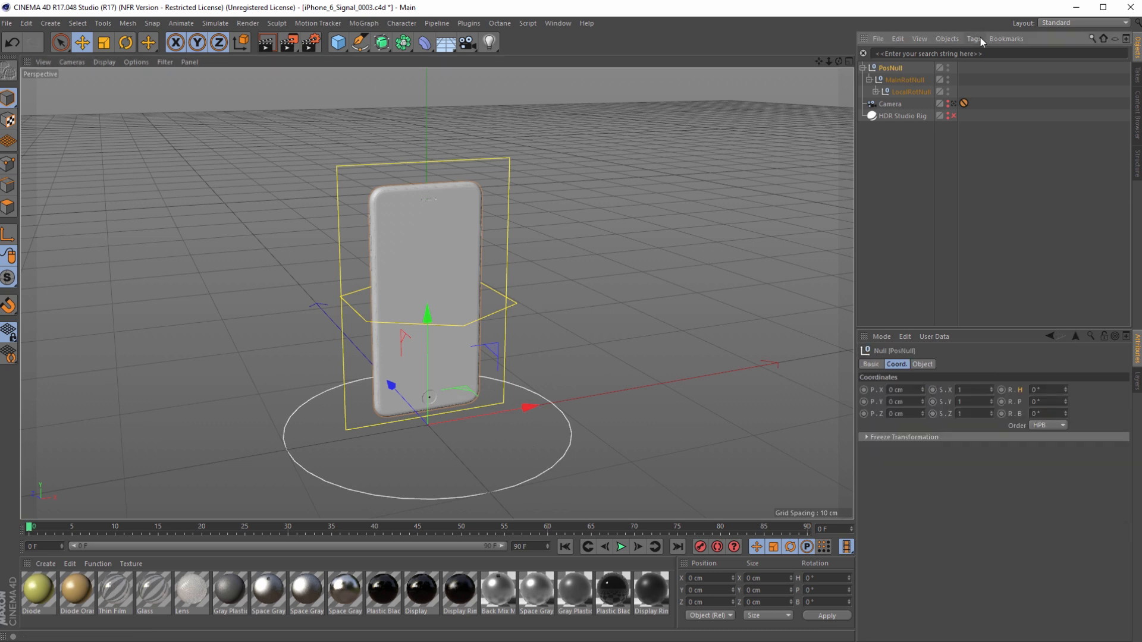
left_click(980, 37)
left_click(1002, 216)
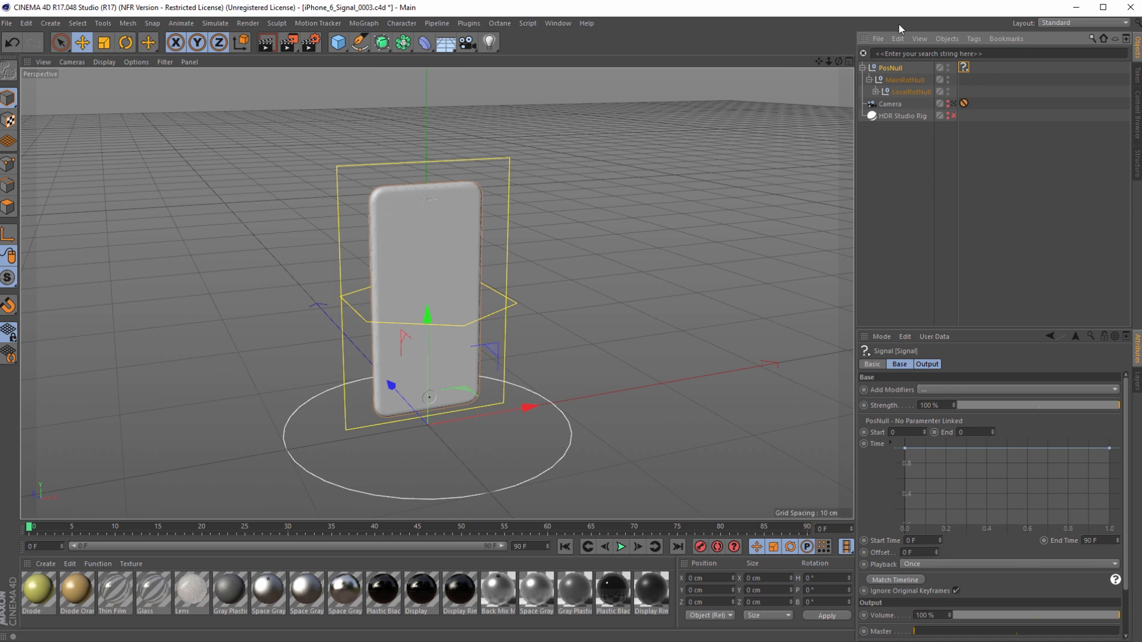
left_click(894, 68)
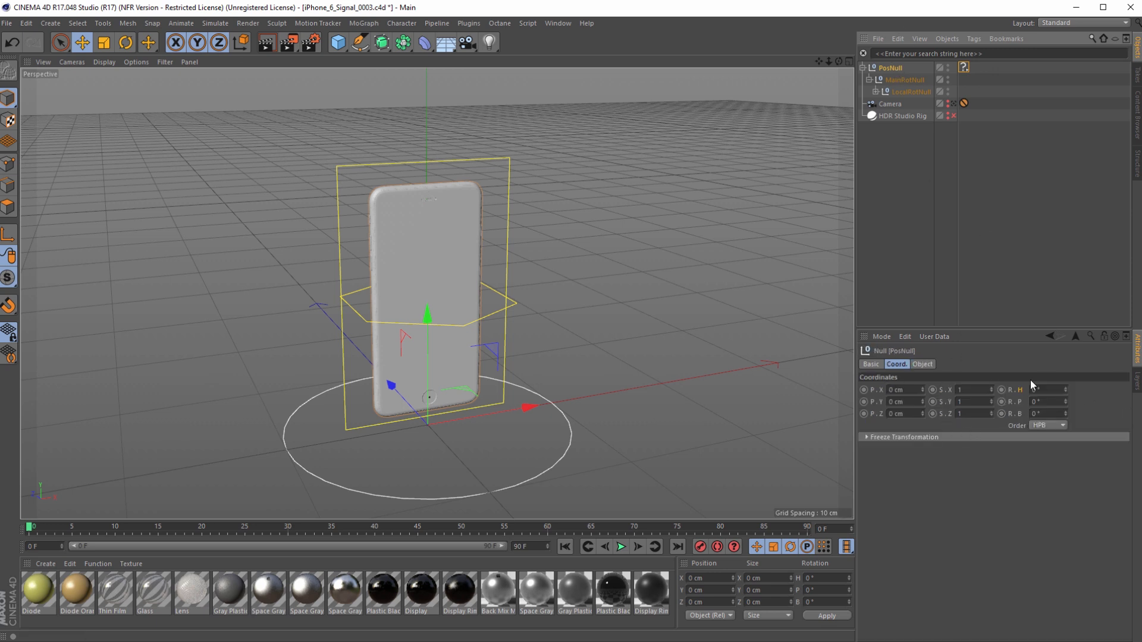
Step: Try changing PosNull's Position Y coordinate and undo the change
mouse_move(922, 403)
left_mouse_down()
mouse_move(922, 381)
mouse_move(919, 410)
left_mouse_up()
key("ctrl+z")
key("ctrl+z")
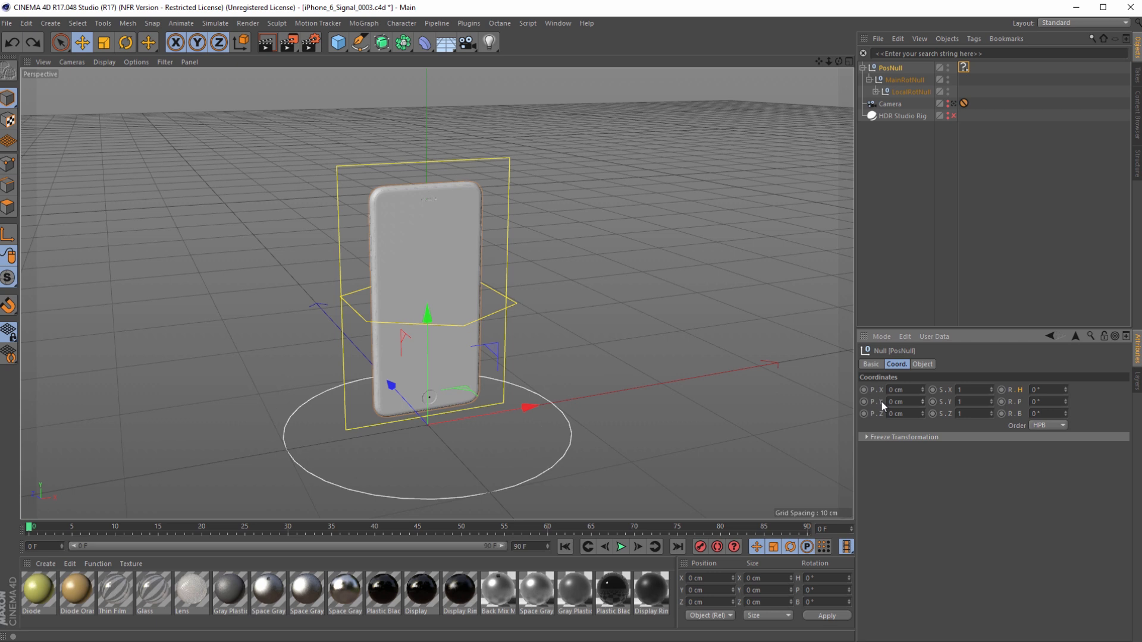
Step: Link PosNull's Position Y parameter to its Signal tag and set the signal's End value to 20 cm
left_click(963, 68)
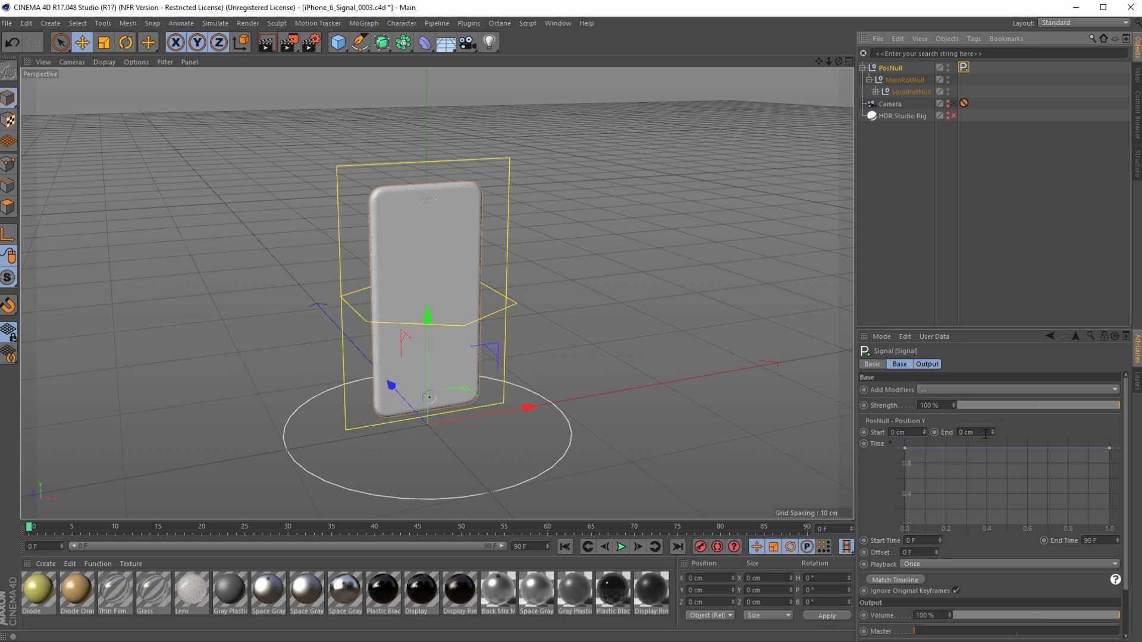
left_click_drag(985, 434, 929, 437)
type("20")
key("Return")
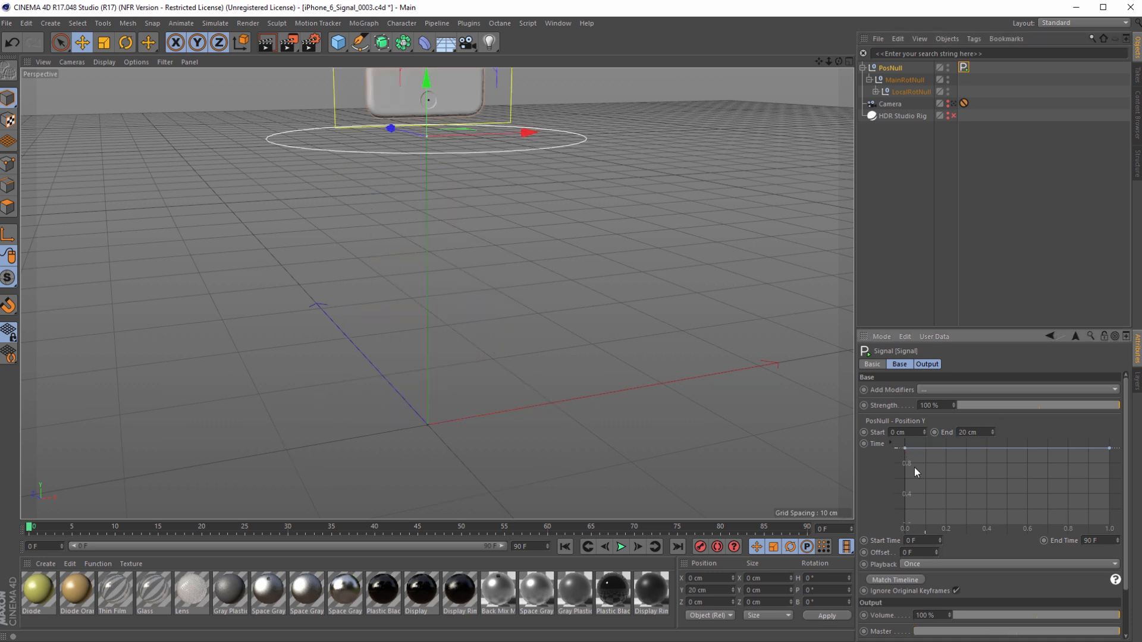
Step: Lower the first point of the Position Y signal's Time curve to 0 and play the animation
left_click_drag(905, 448, 905, 525)
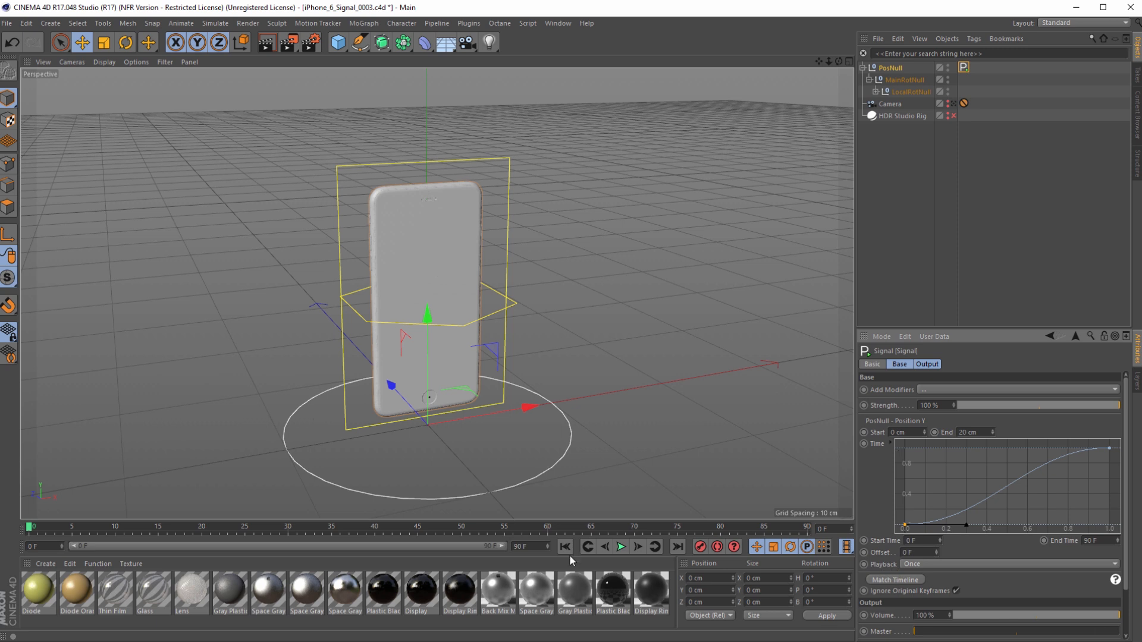
left_click(622, 548)
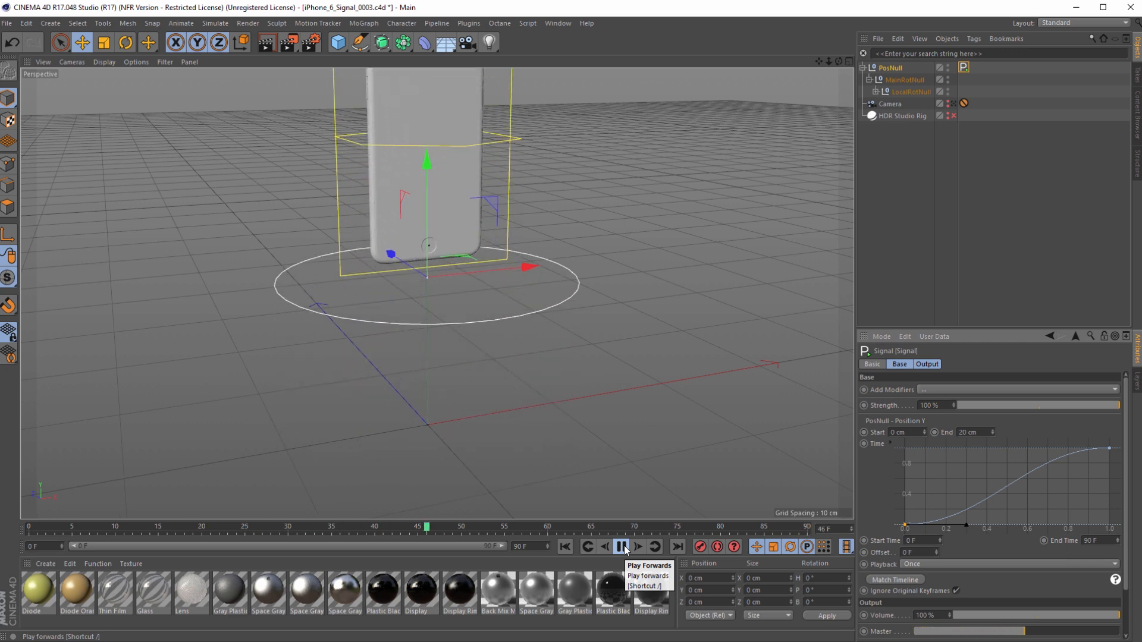
left_click(622, 547)
Step: Make the Position Y signal's Time curve a straight linear ramp using a spline preset
right_click(961, 459)
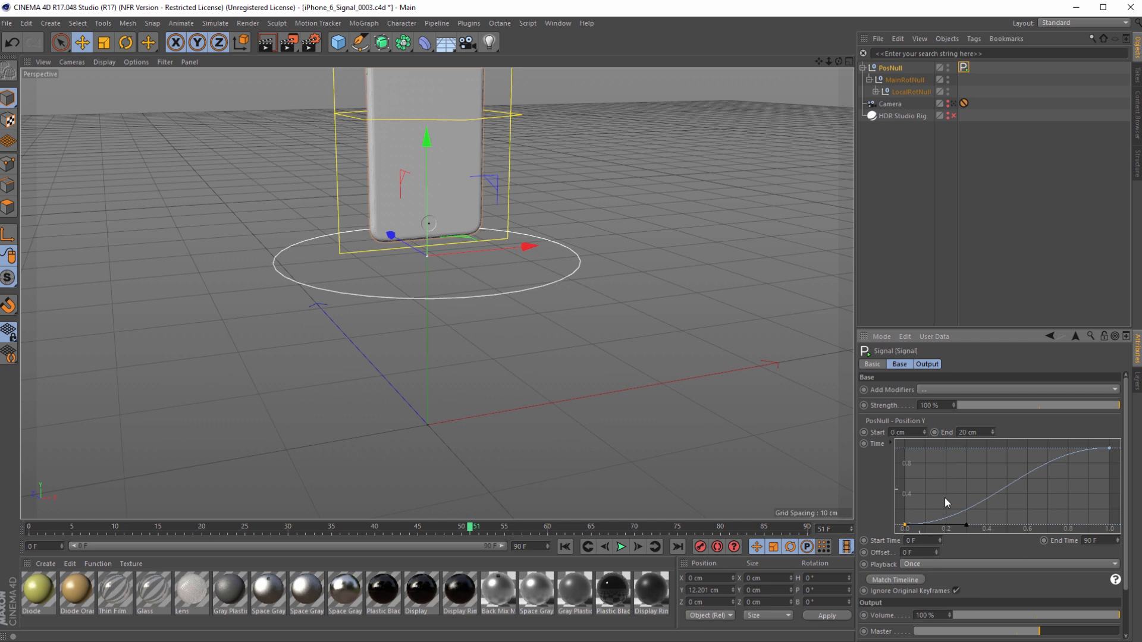
right_click(975, 470)
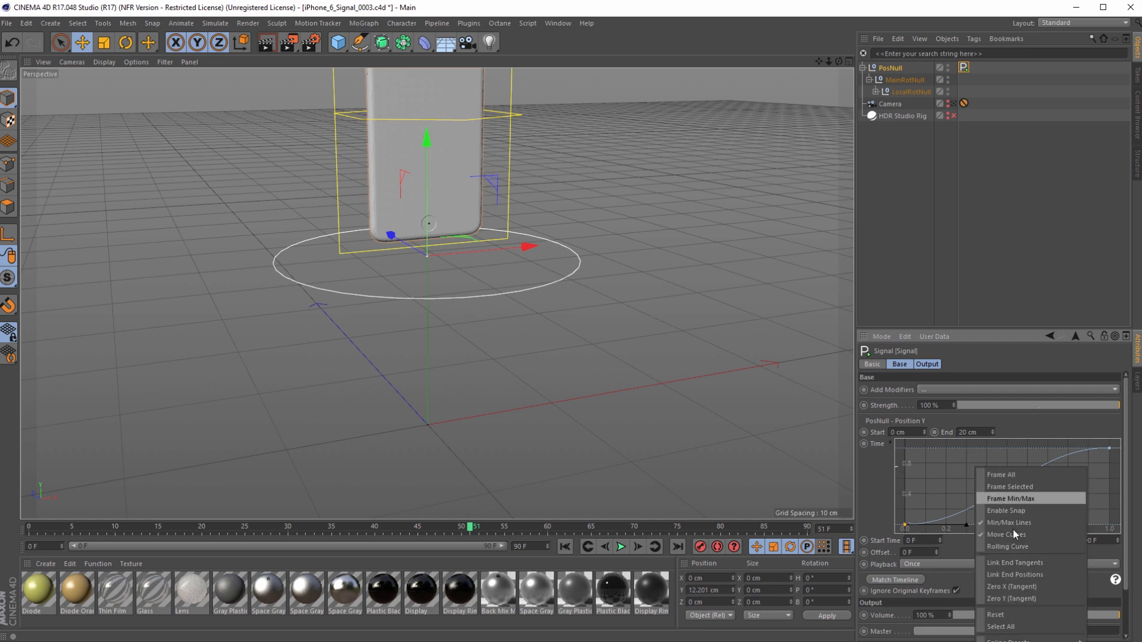
left_click(1104, 639)
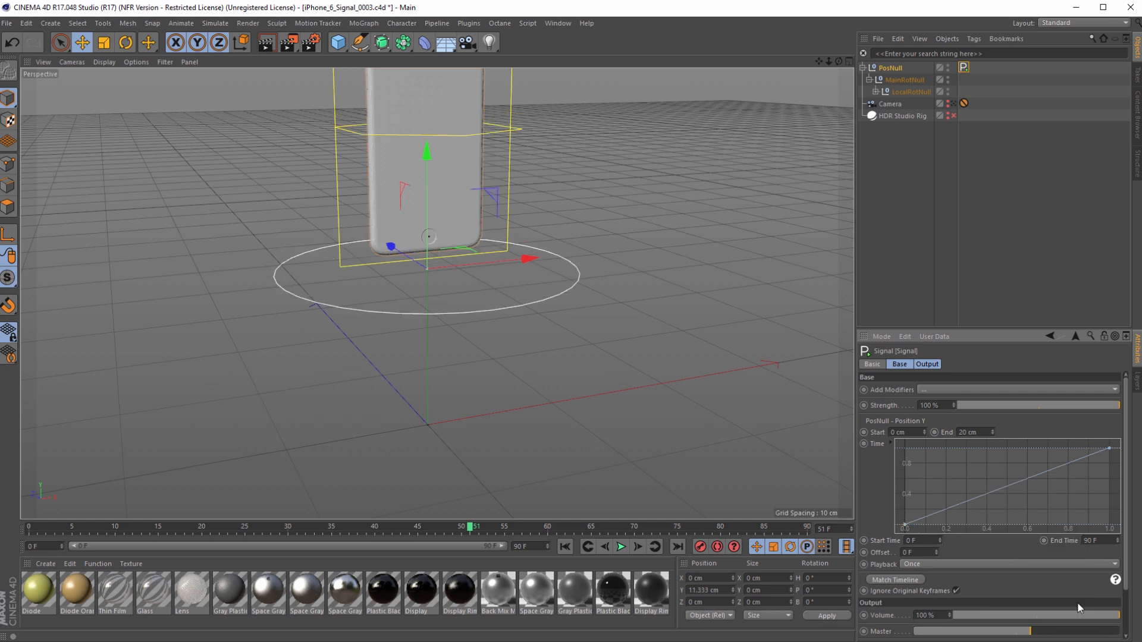
Step: Play the PosNull position animation and return the timeline to its start
left_click(621, 546)
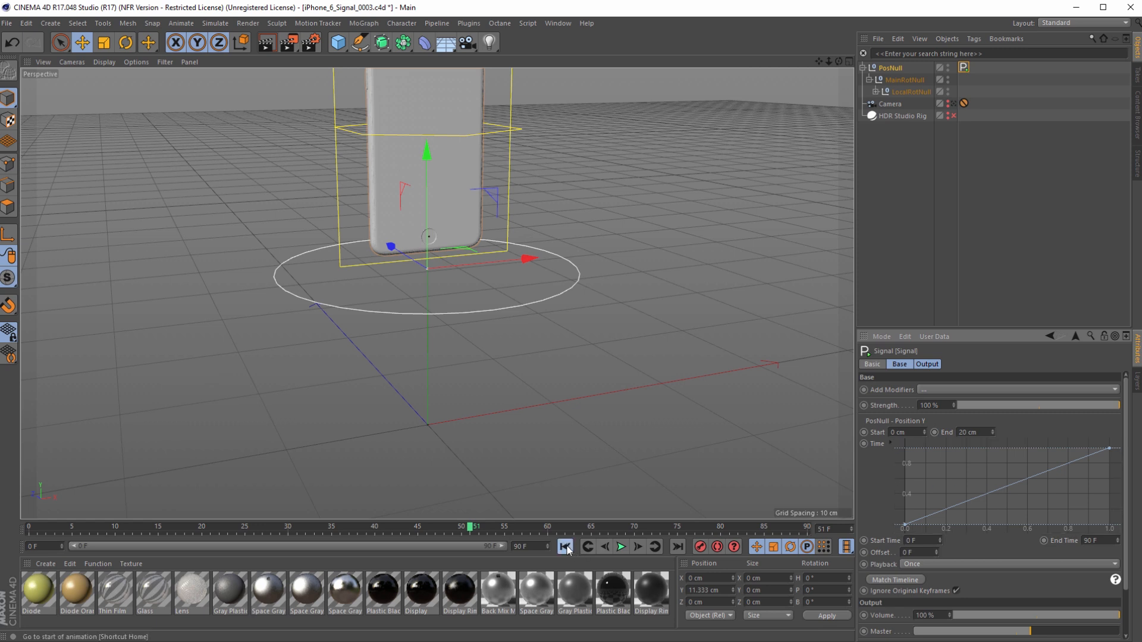
left_click(622, 548)
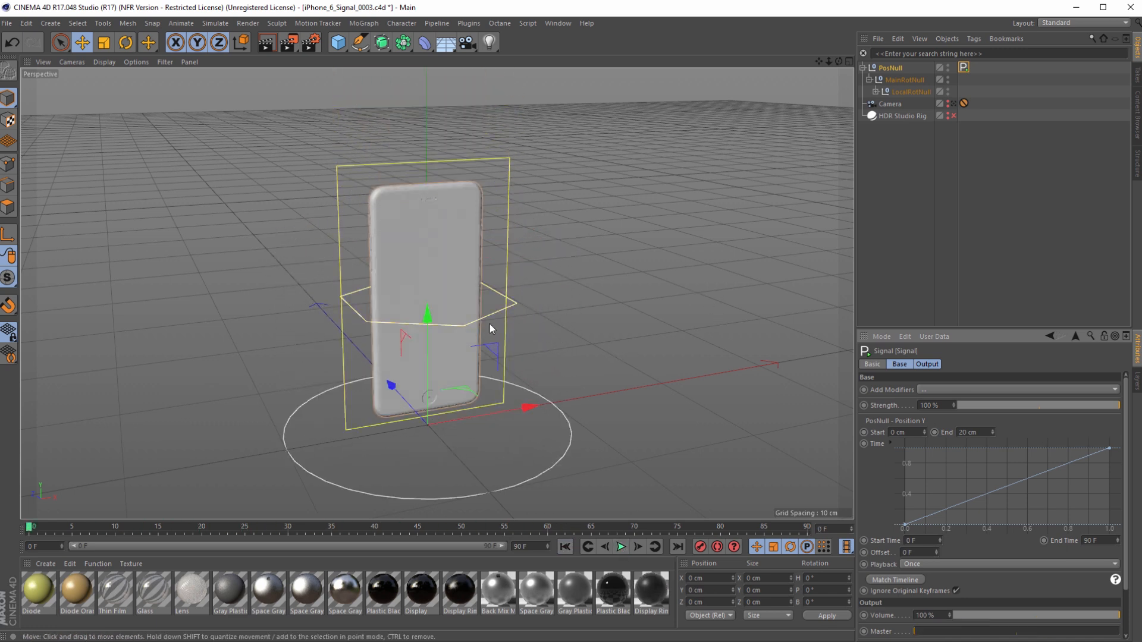
Step: Try a Y position of 0 and a different heading rotation on MainRotNull, and undo both changes
left_click(505, 351)
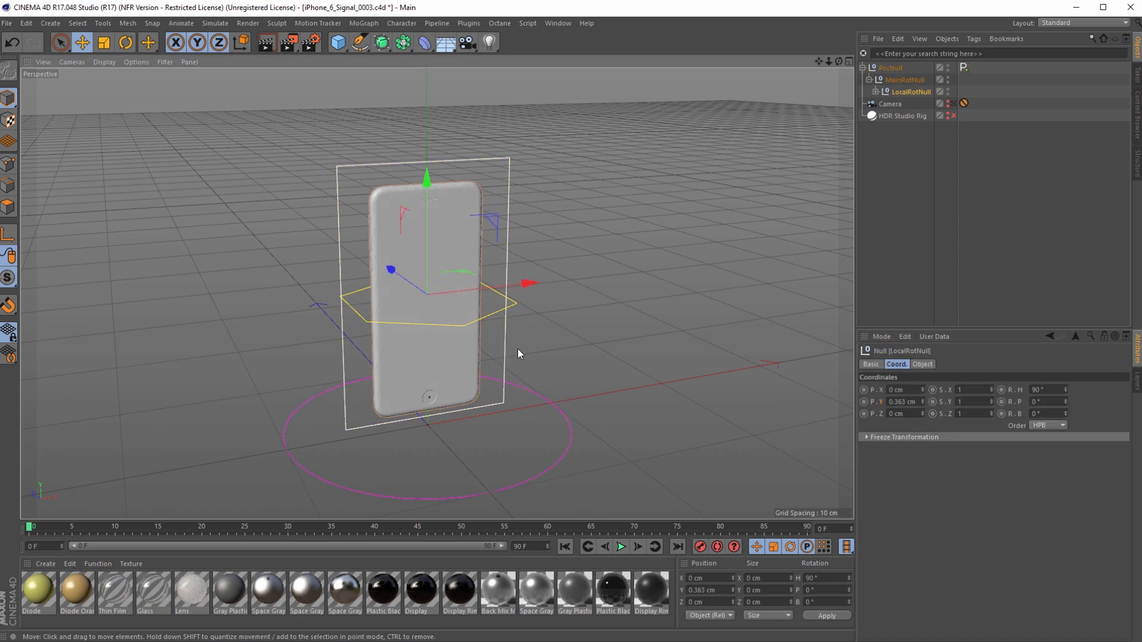
left_click(489, 316)
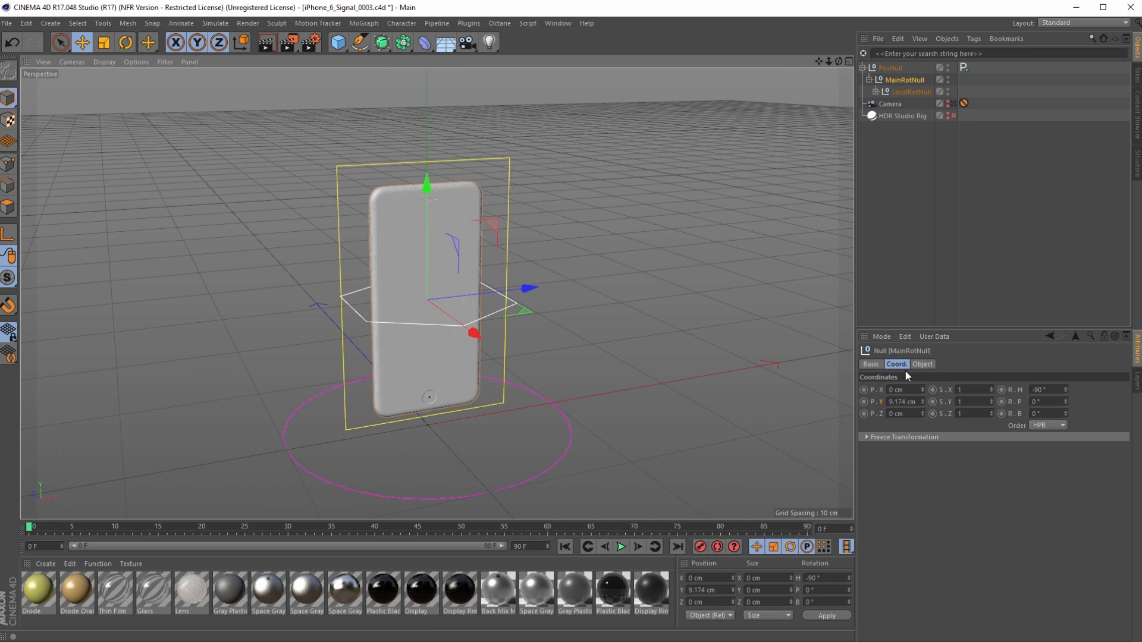
double_click(905, 402)
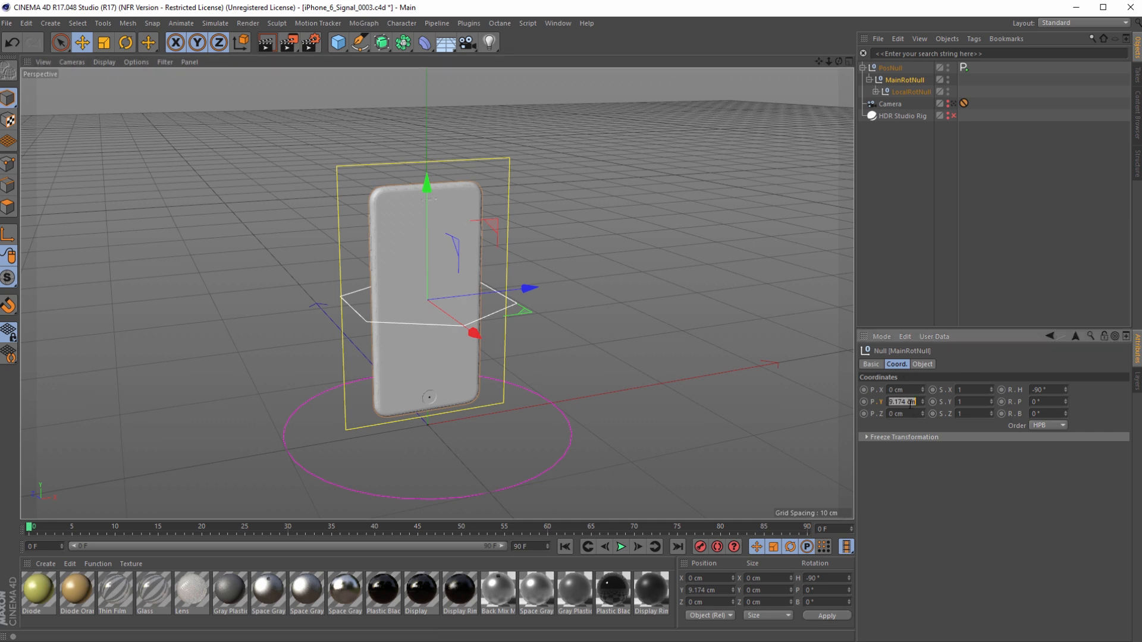
type("0")
key("Return")
key("ctrl+z")
left_click_drag(1065, 387, 1065, 410)
key("ctrl+z")
key("ctrl+z")
key("ctrl+z")
Step: Add a Signal tag to LocalRotNull and link the null's R.P rotation to it
left_click(907, 92)
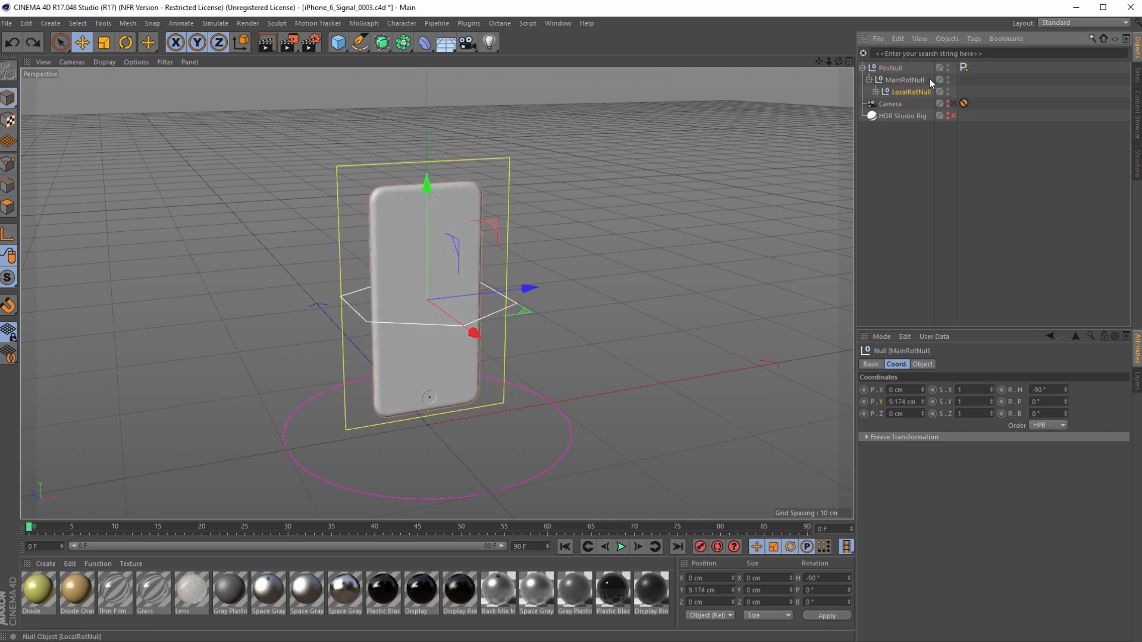
left_click(972, 40)
left_click(1014, 213)
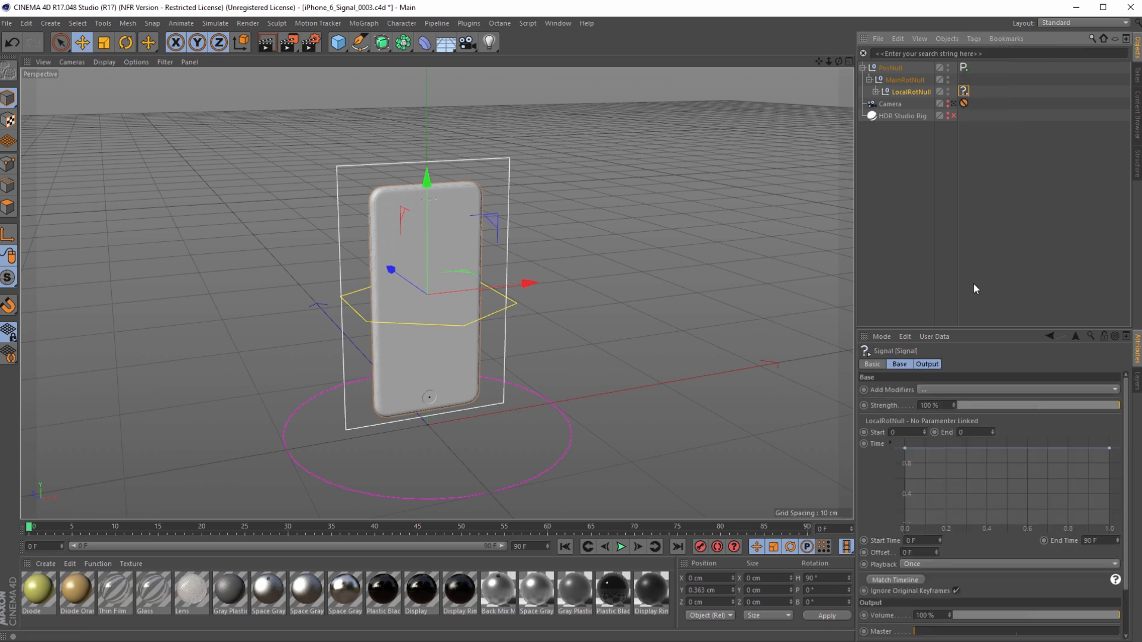
left_click(914, 93)
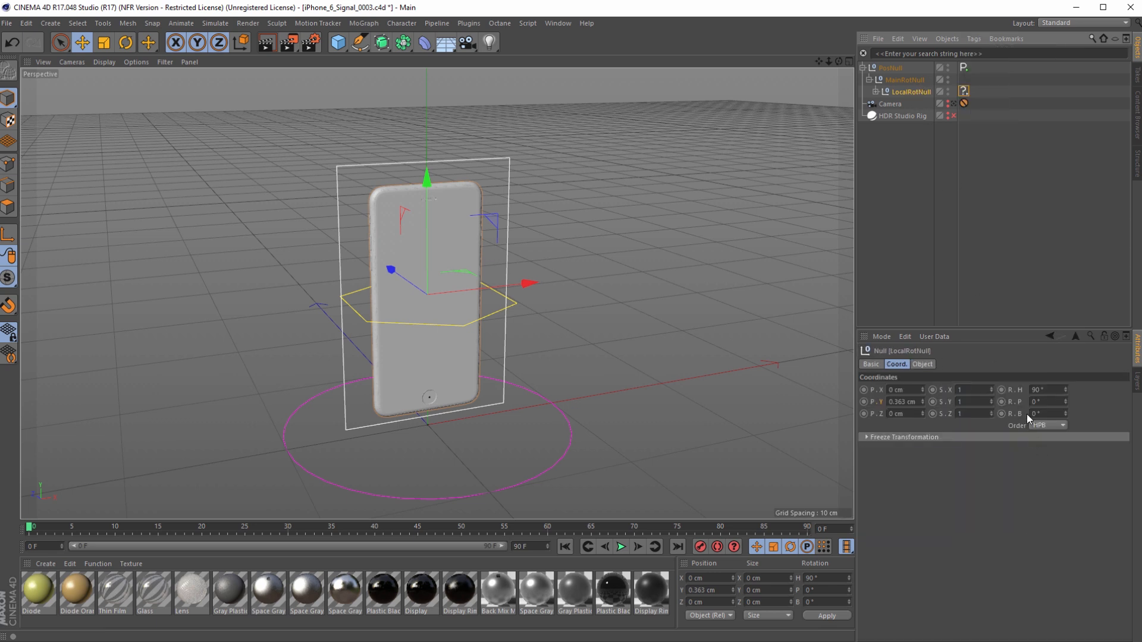
left_click_drag(1065, 402, 1065, 395)
key("ctrl+z")
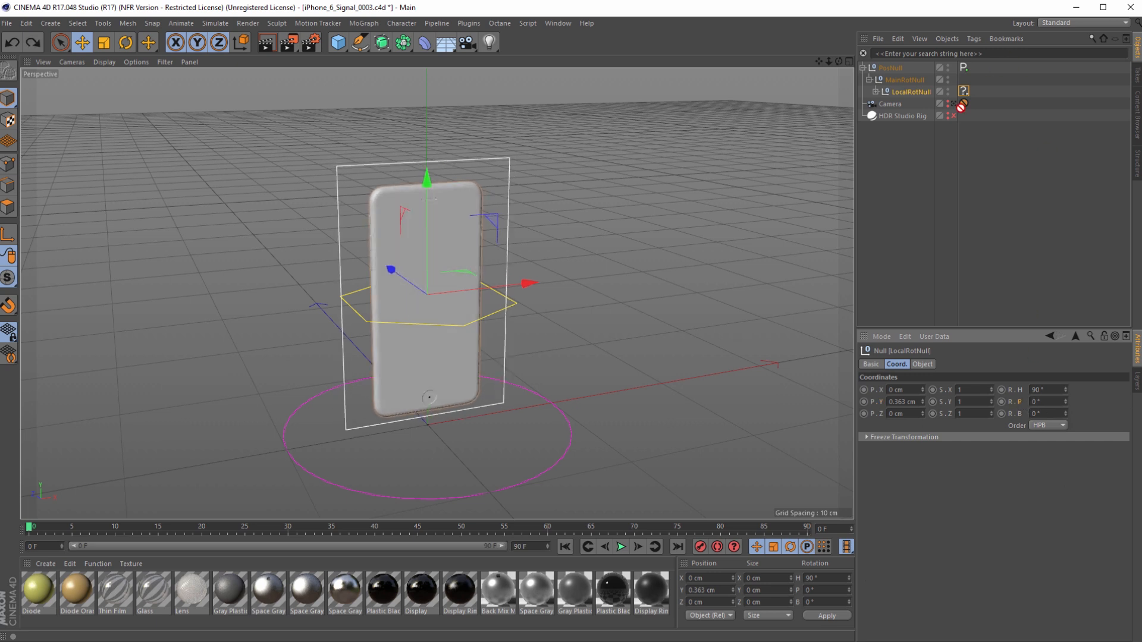
left_click(964, 91)
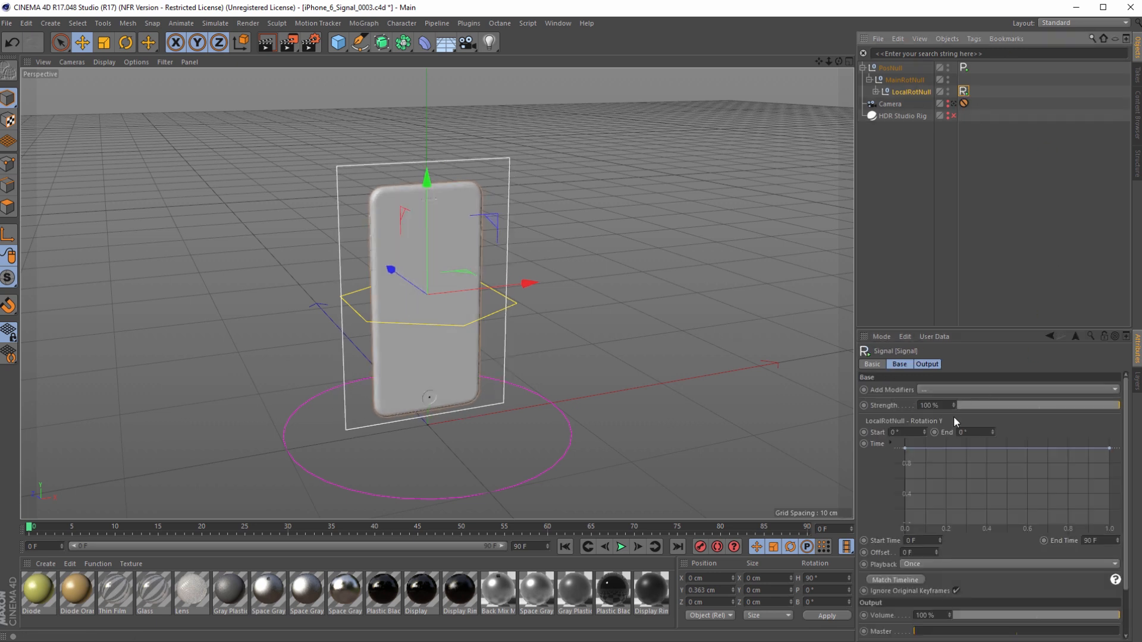
Step: Set the LocalRotNull rotation signal to start at -30° and end at 30°
double_click(893, 431)
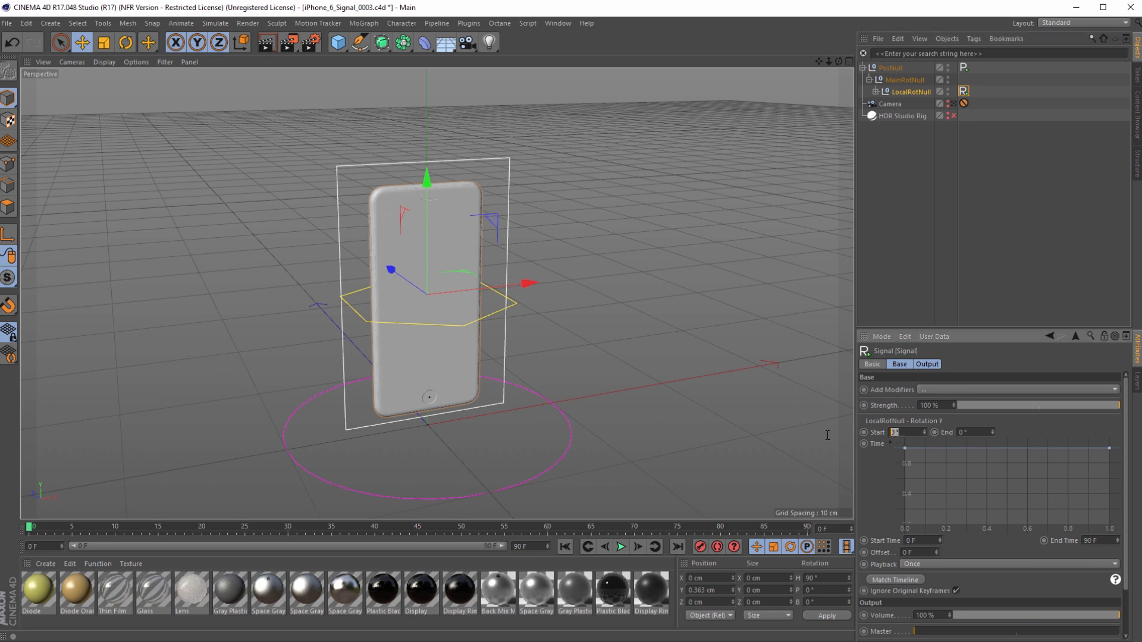
type("-30")
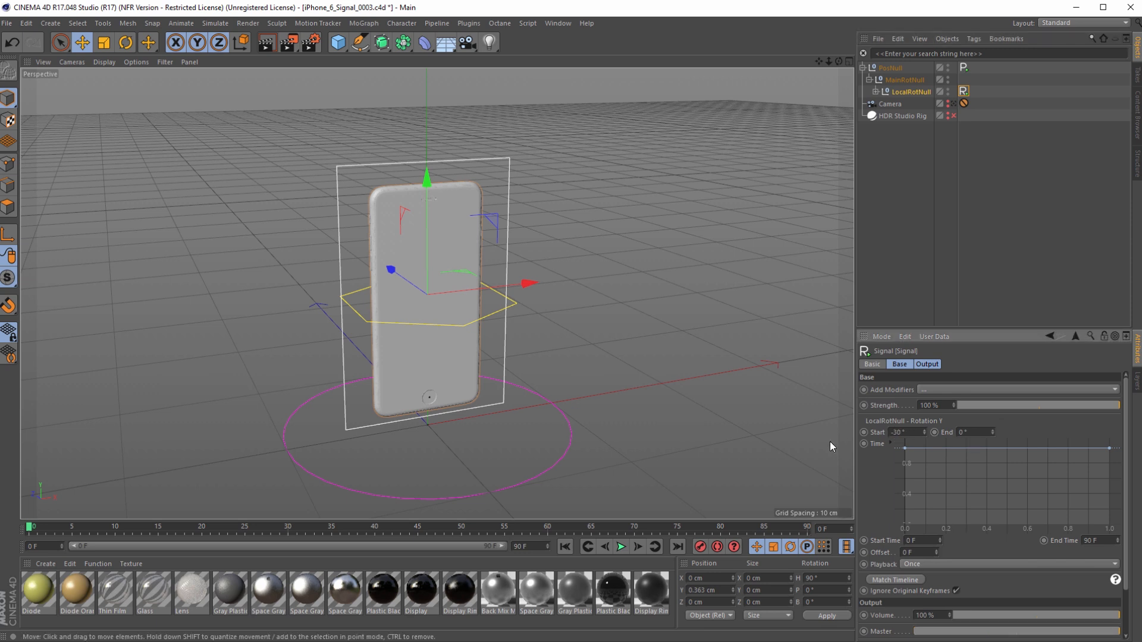
key("Tab")
type("30")
key("Return")
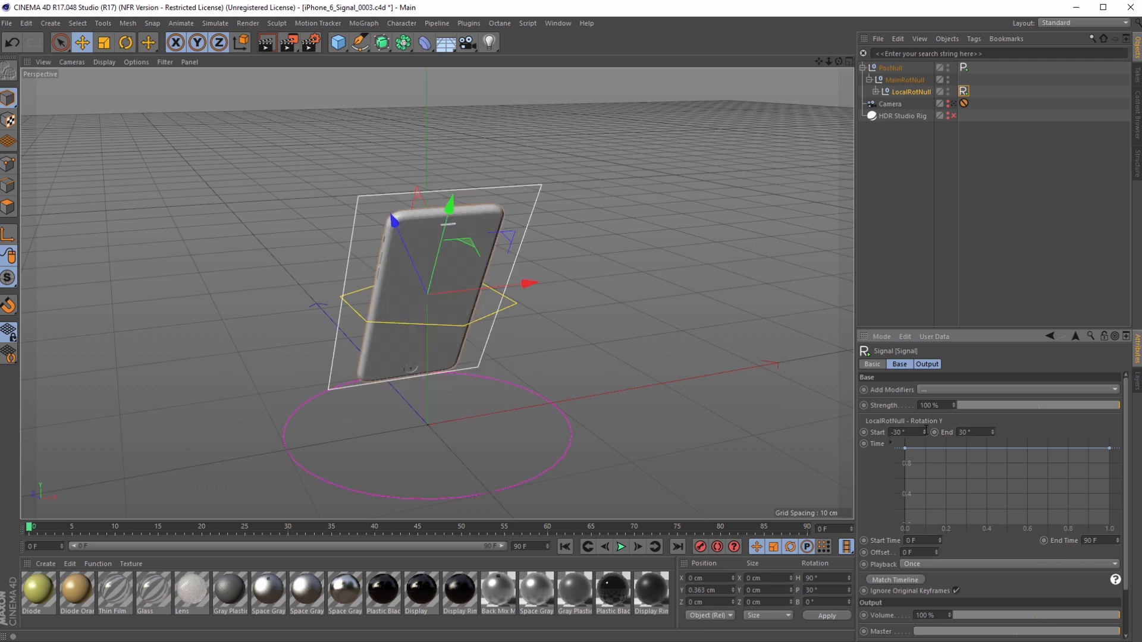
Step: Lower the first point of the signal's Time curve to 0 and make the curve linear after previewing the motion
left_click_drag(905, 448, 904, 524)
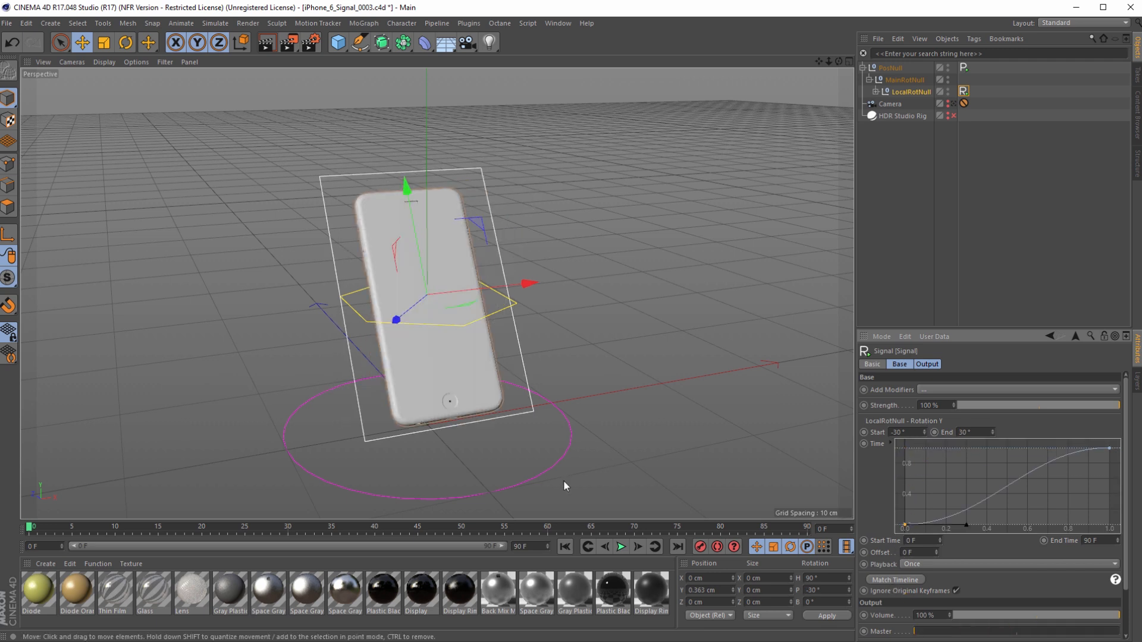
left_click(620, 547)
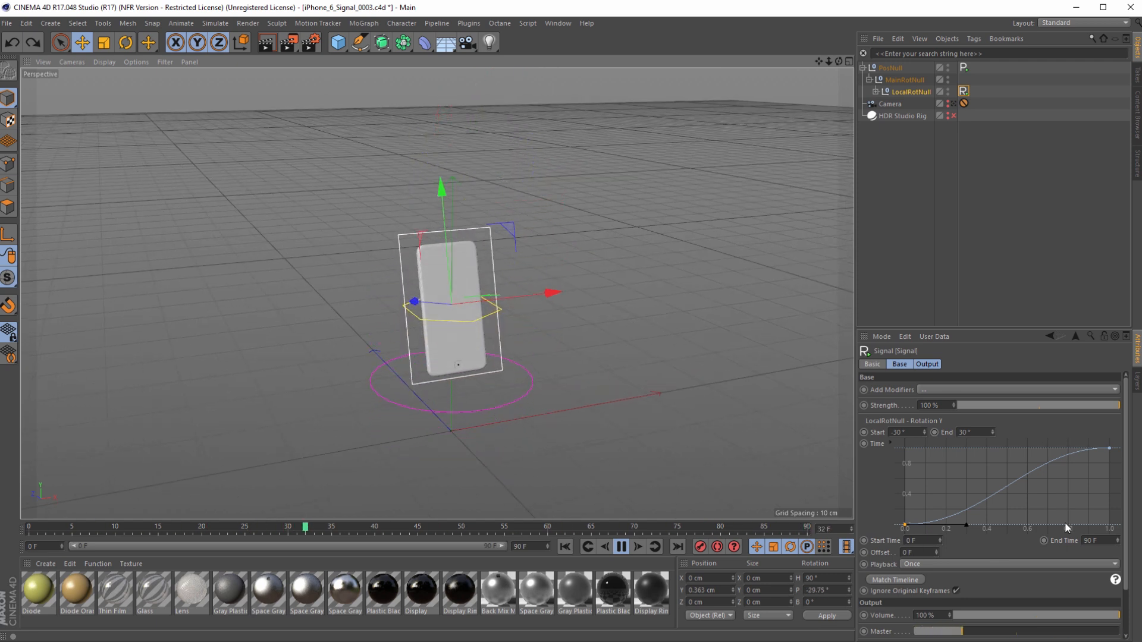
right_click(1063, 488)
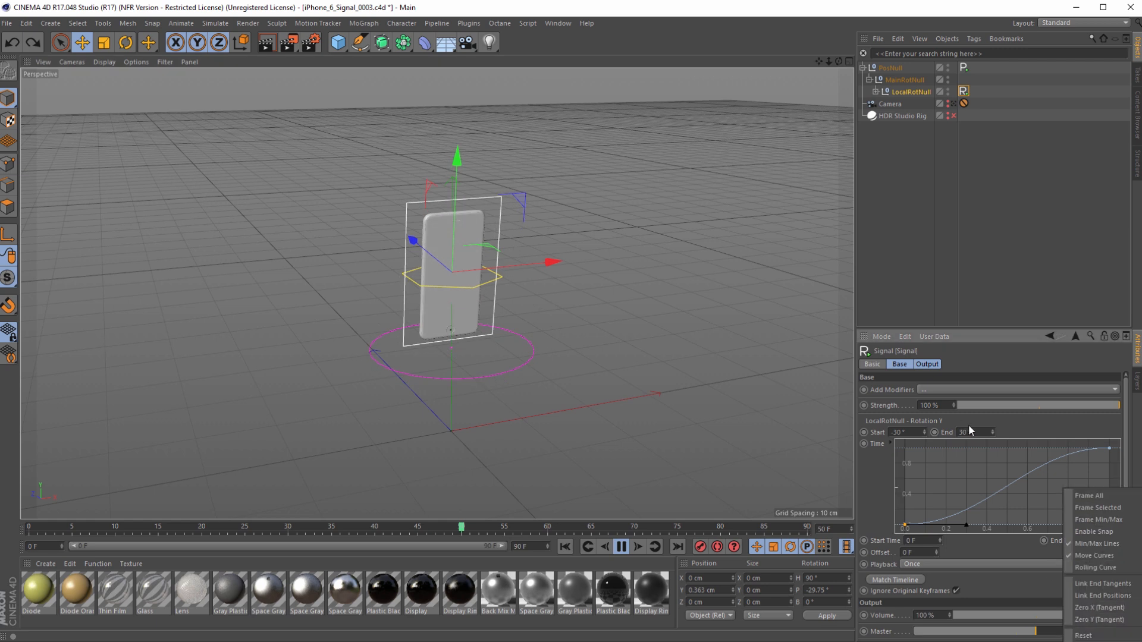
left_click(961, 470)
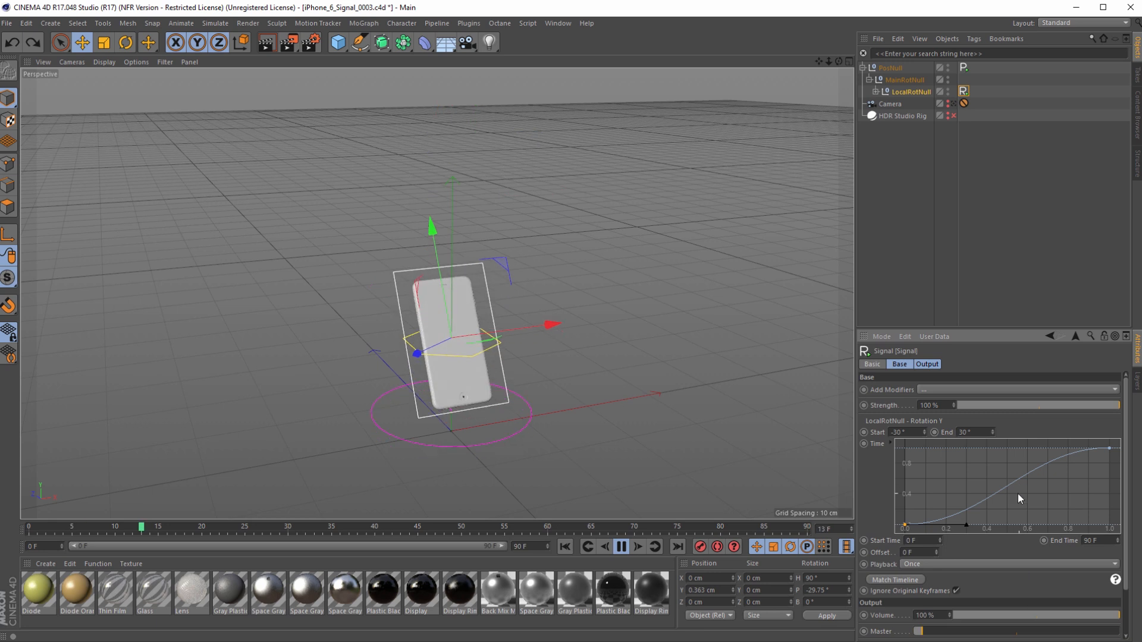
key("F8")
right_click(951, 470)
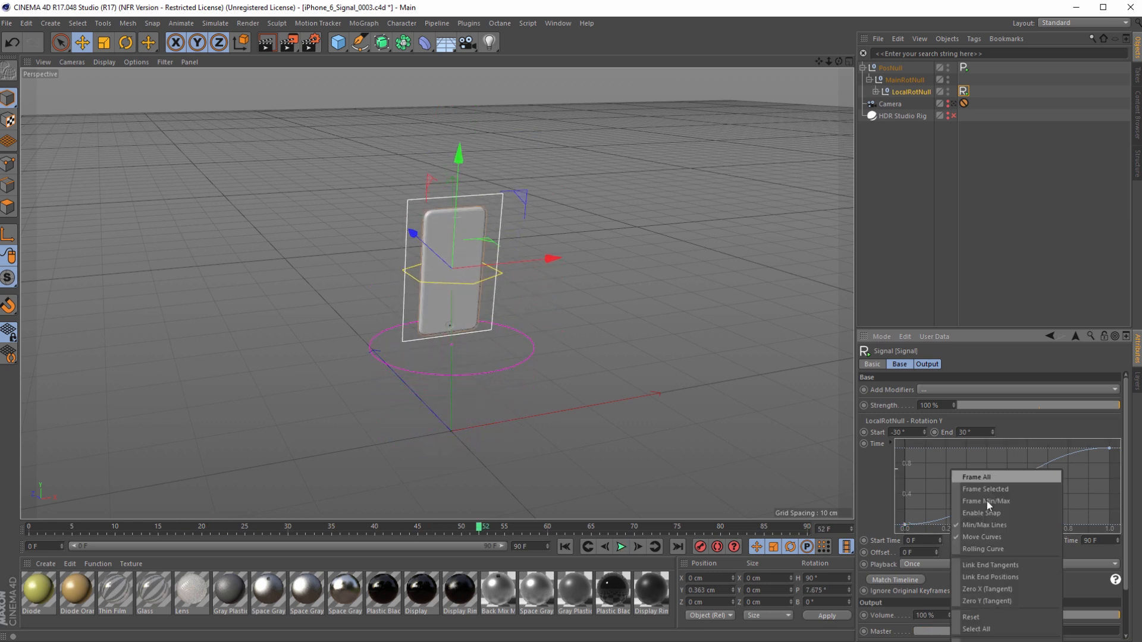
left_click(1078, 641)
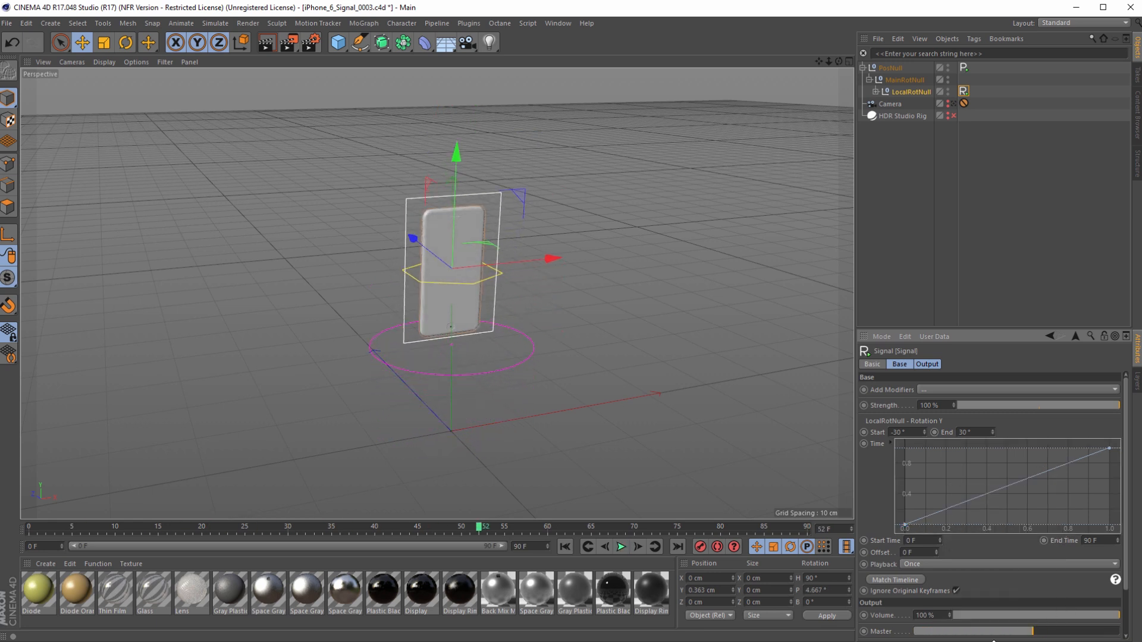
Step: Set the rotation signal's End value to 10° and preview the animation from the first frame
left_click(569, 549)
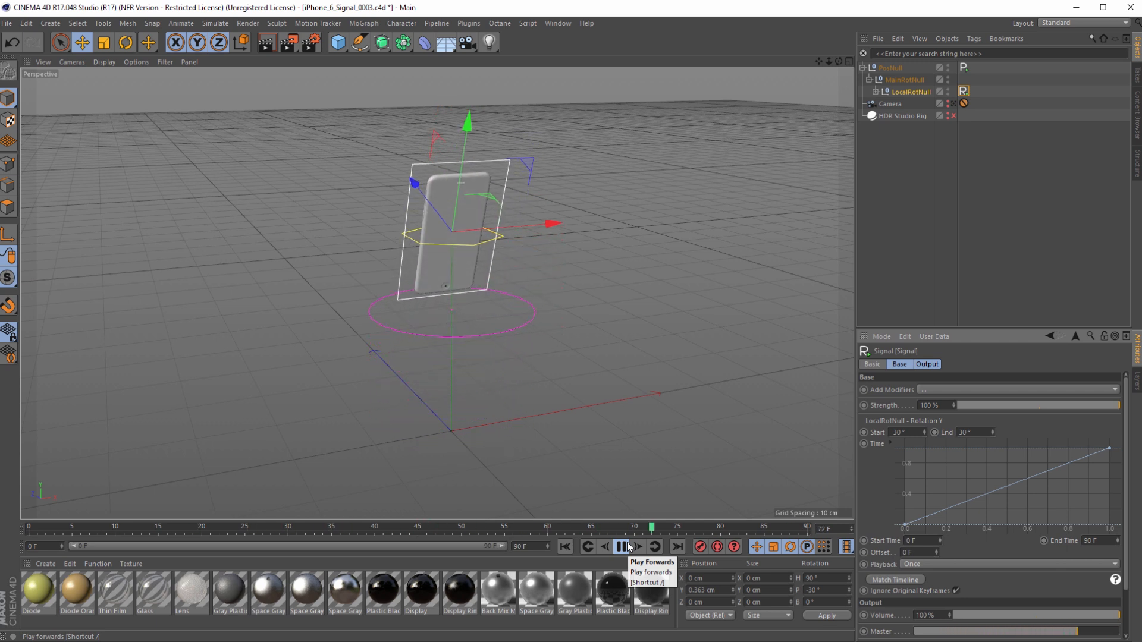
left_click(627, 548)
left_click(565, 547)
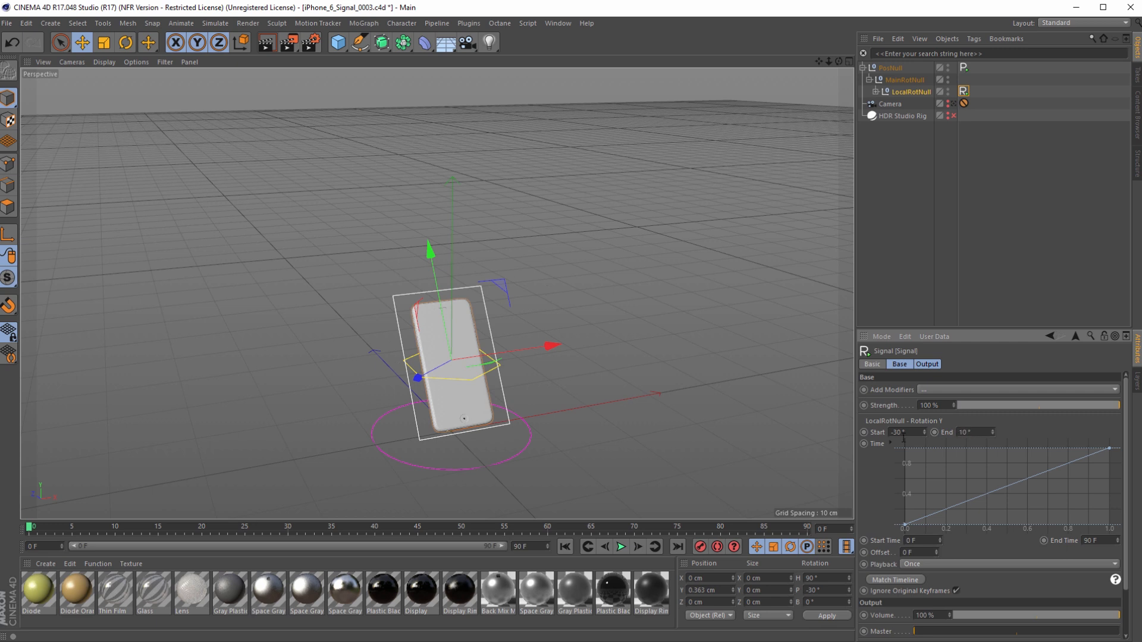
left_click(624, 548)
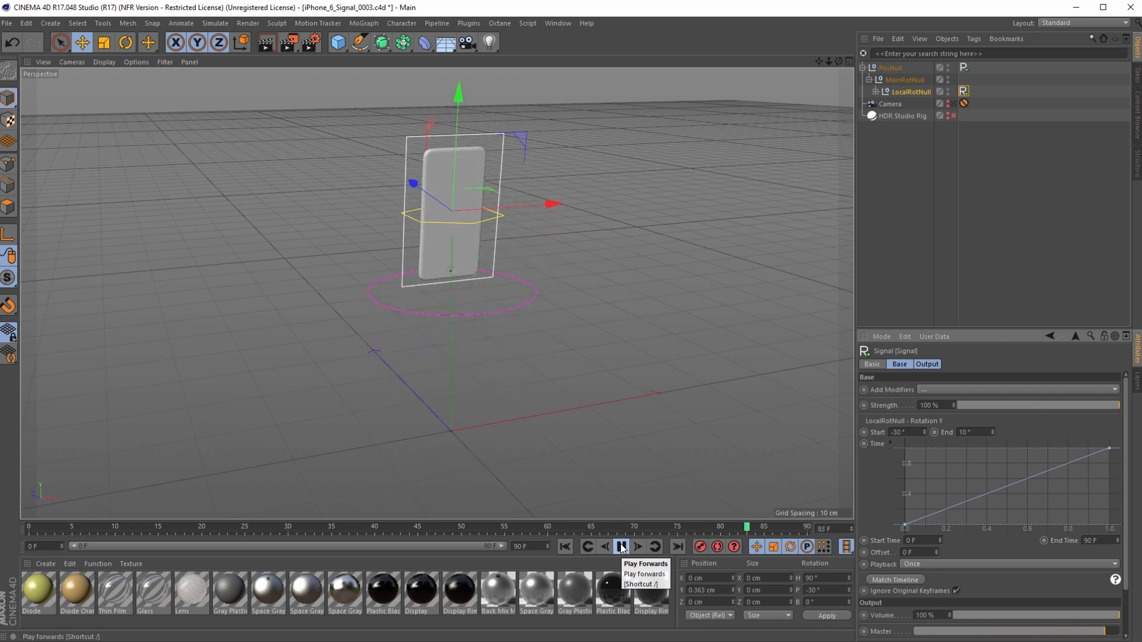
left_click(622, 547)
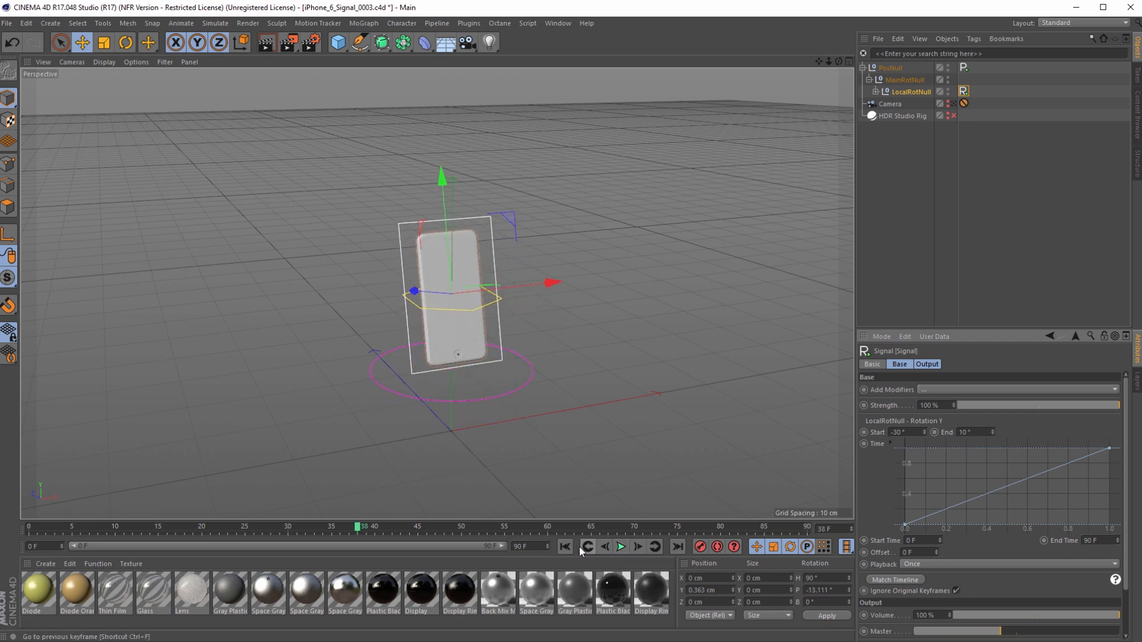
left_click(565, 546)
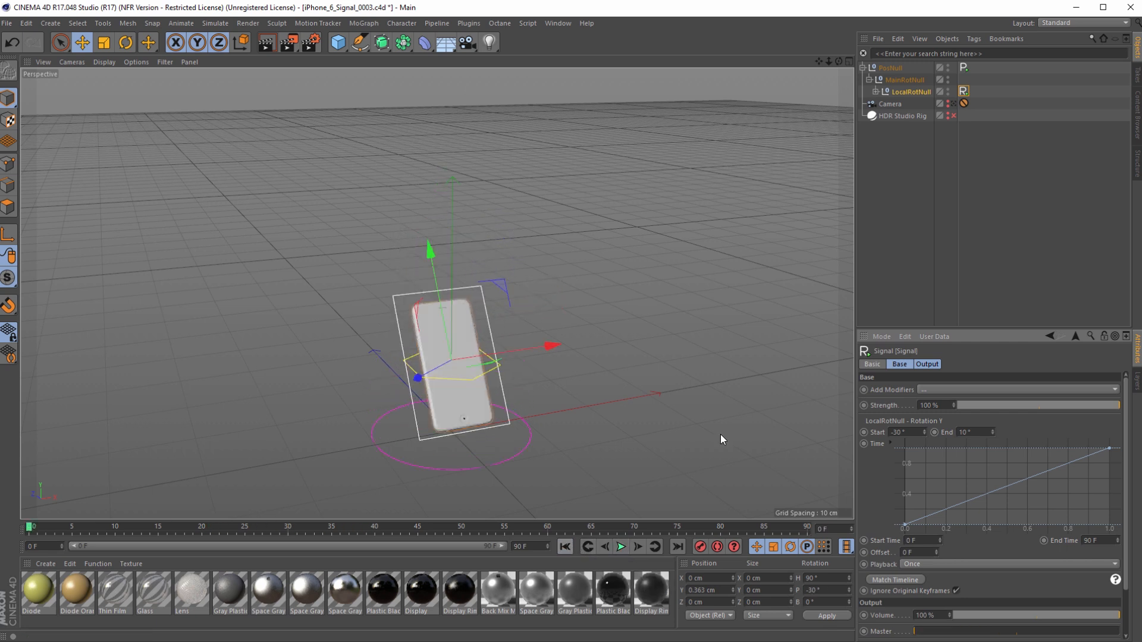
Step: Move the Signal tag from LocalRotNull to MainRotNull and preview the resulting rotation
left_click(876, 92)
left_click(876, 92)
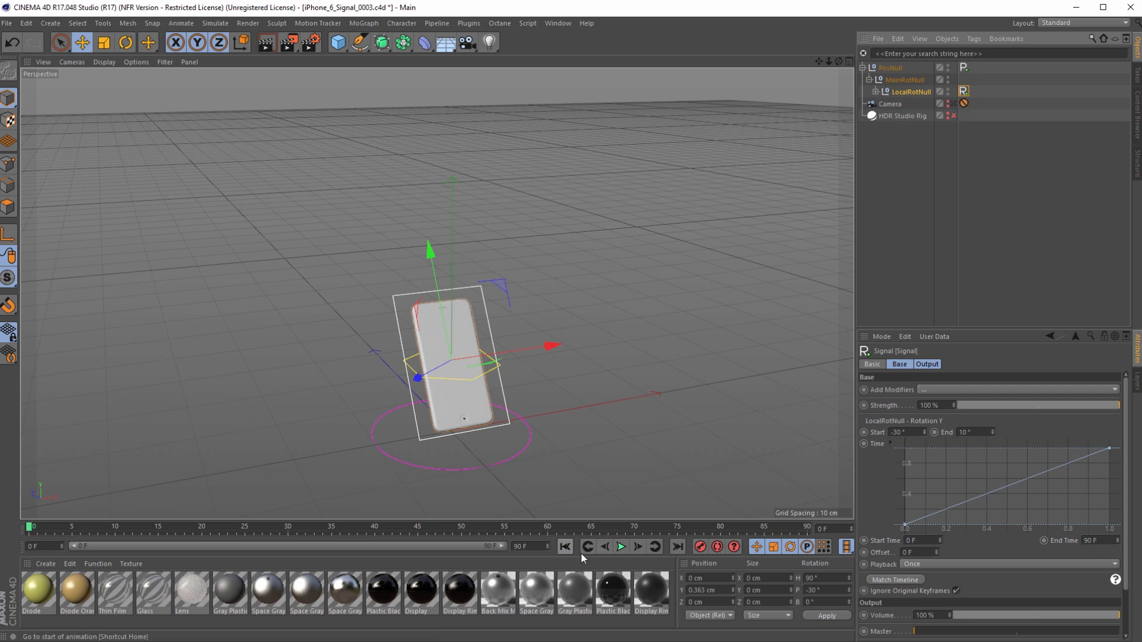
left_click(619, 549)
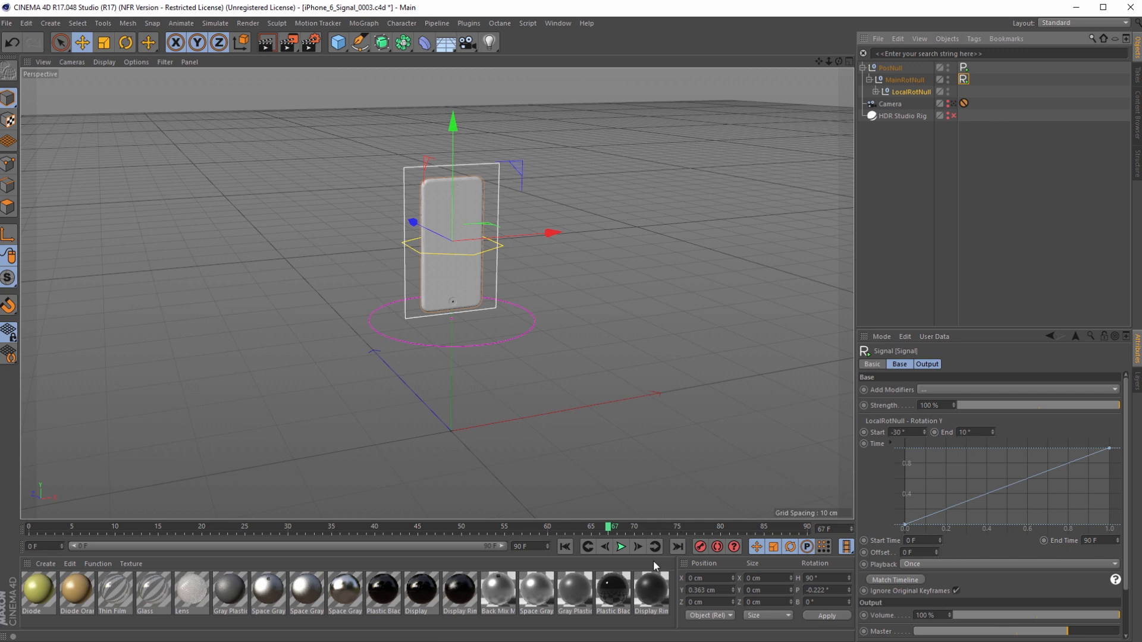
left_click(565, 547)
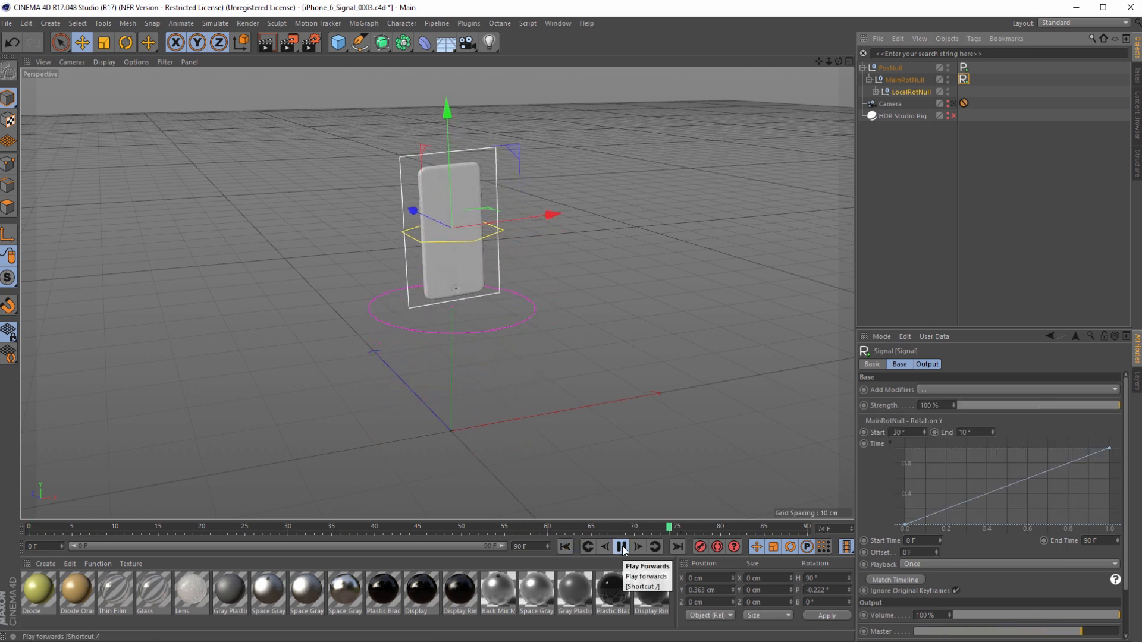
left_click(623, 547)
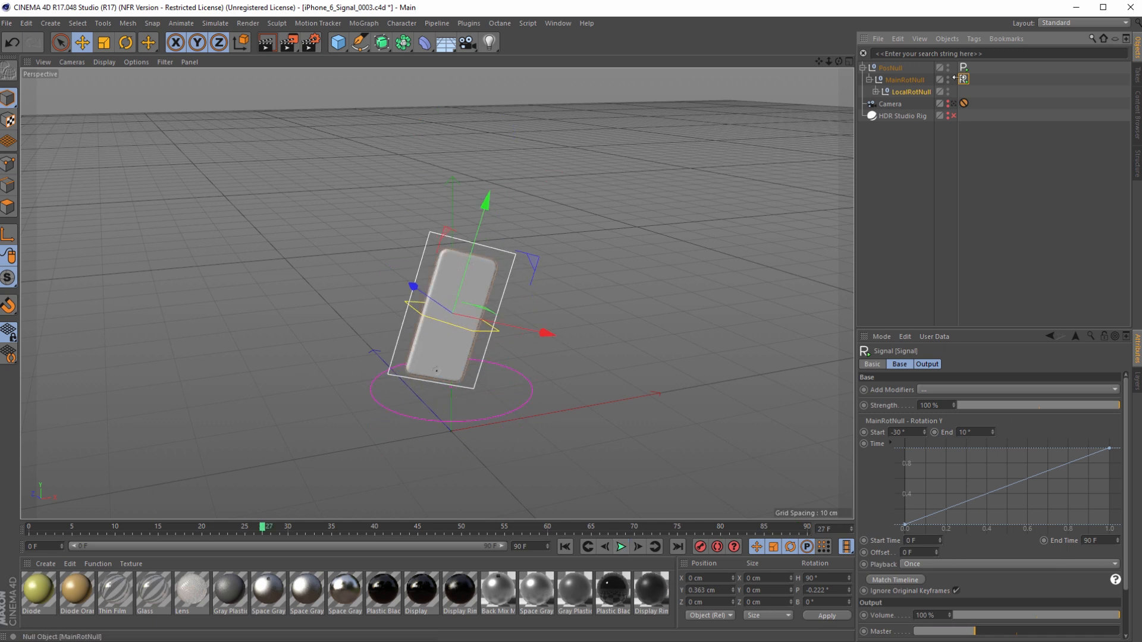
Step: Relink the Signal tag to MainRotNull's R.B rotation, reset its R.P rotation to 0°, and preview the animation
left_click(903, 80)
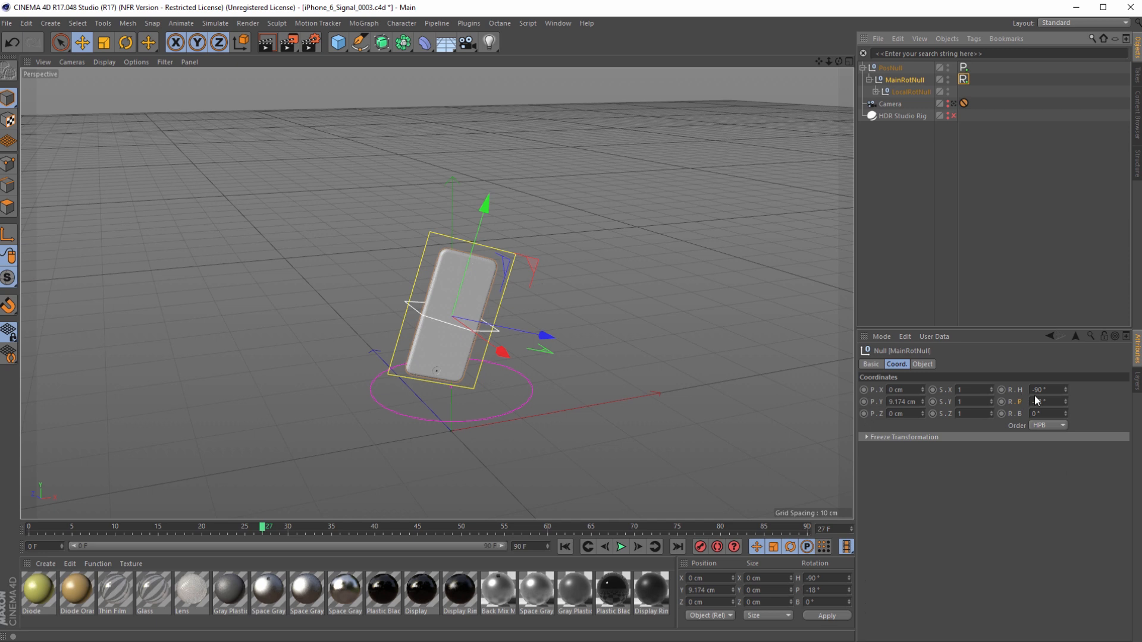
left_click_drag(1065, 390, 1065, 403)
key("ctrl+z")
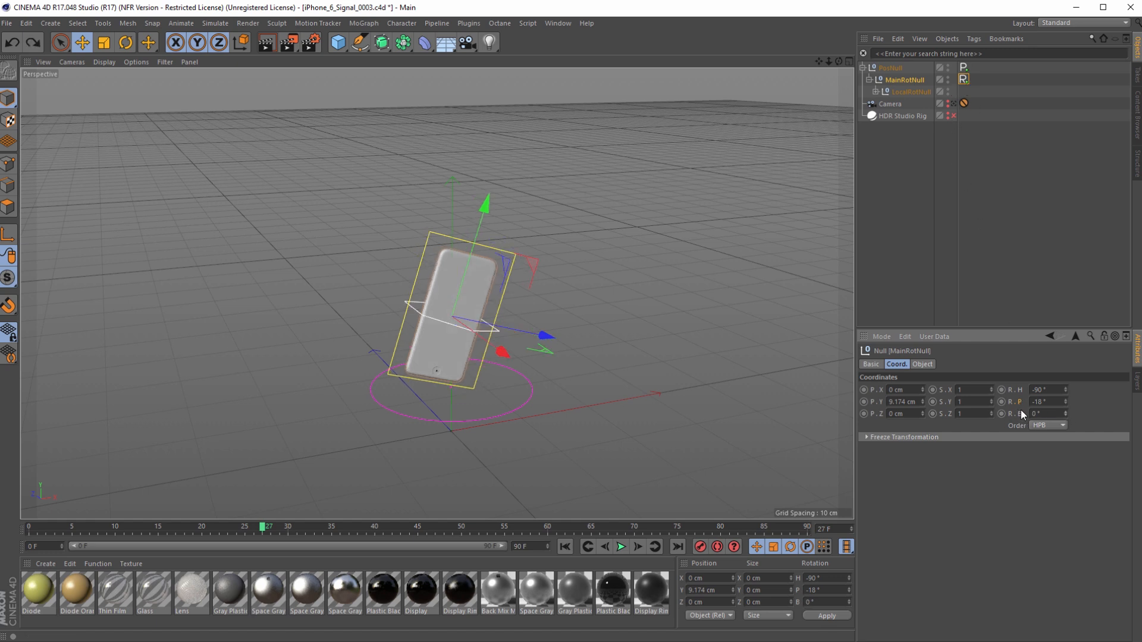
left_click_drag(1019, 414, 975, 124)
left_click_drag(964, 79, 963, 79)
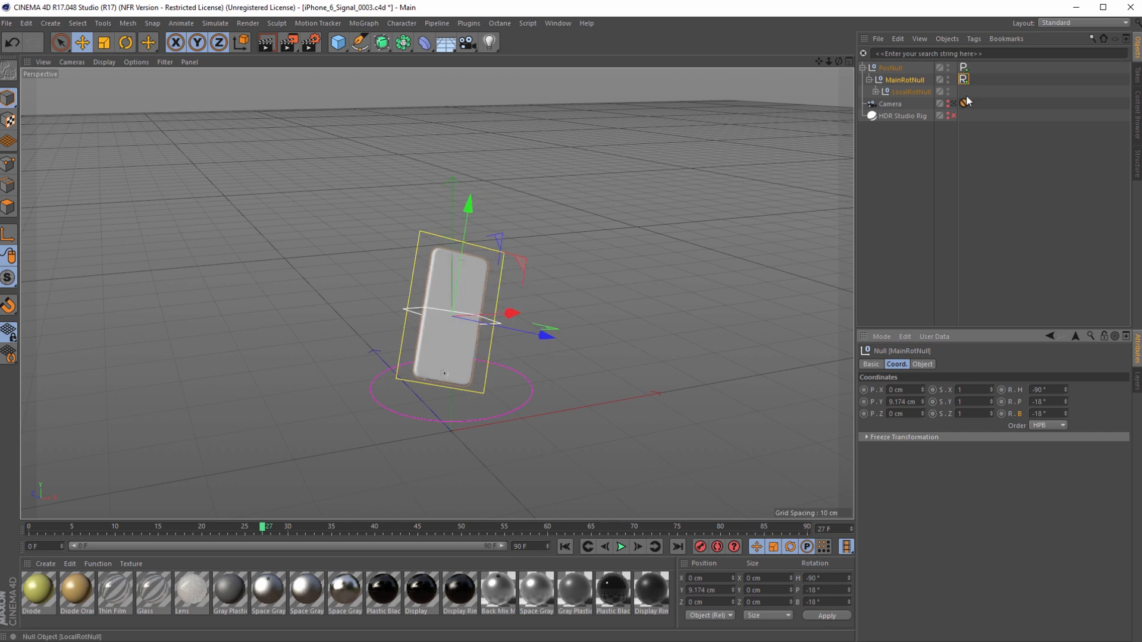
type("0")
key("Return")
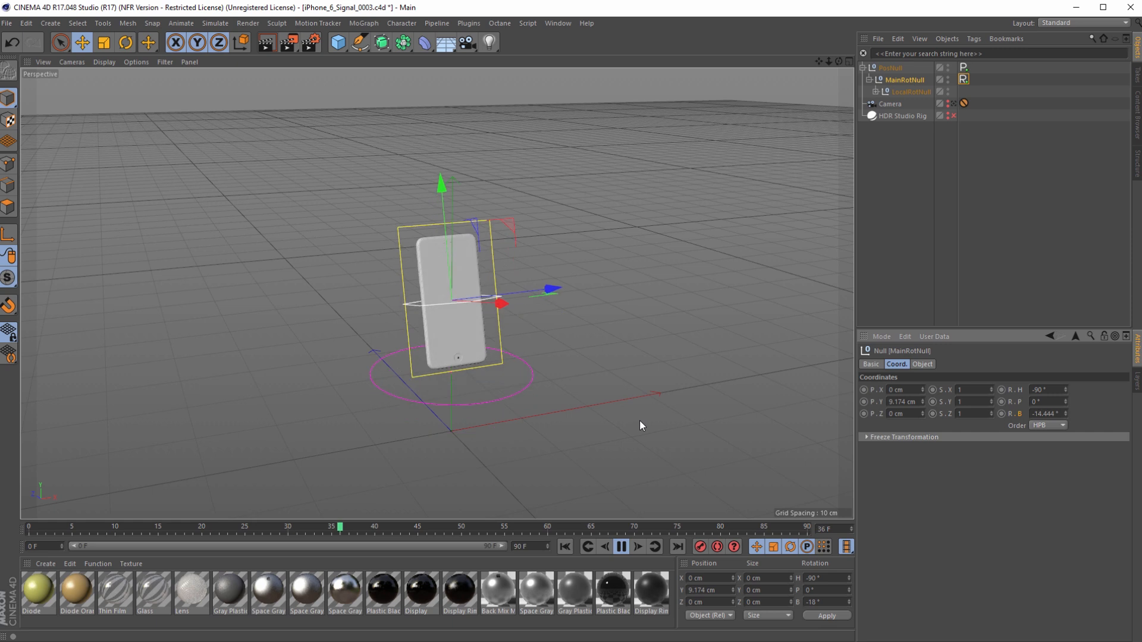
left_click(621, 546)
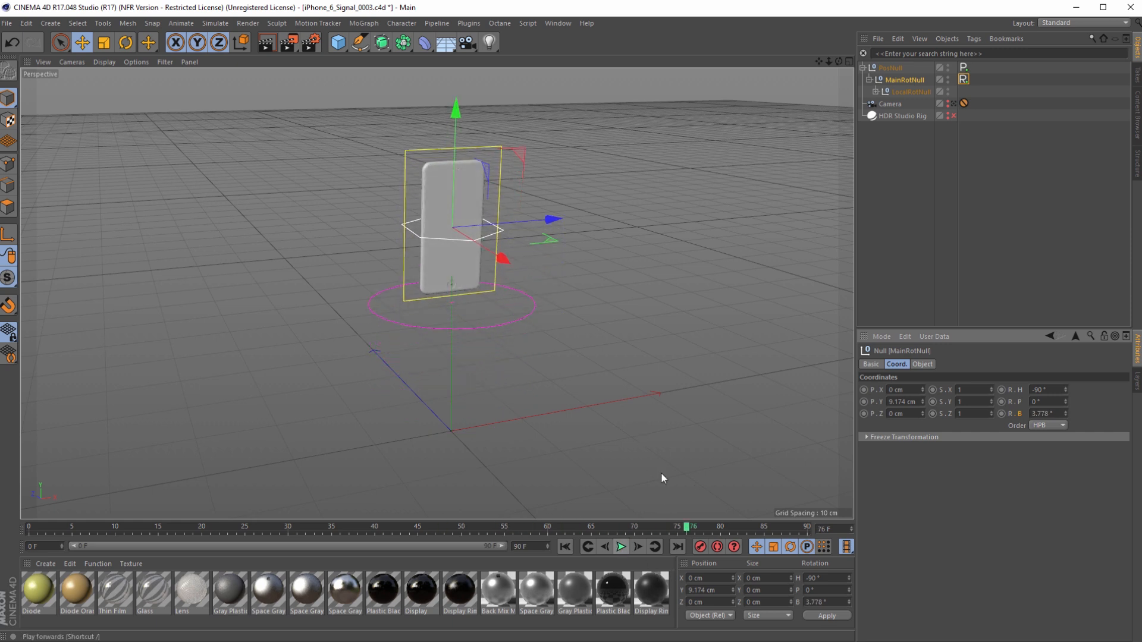
Step: Add a new Signal tag to LocalRotNull
left_click(904, 91)
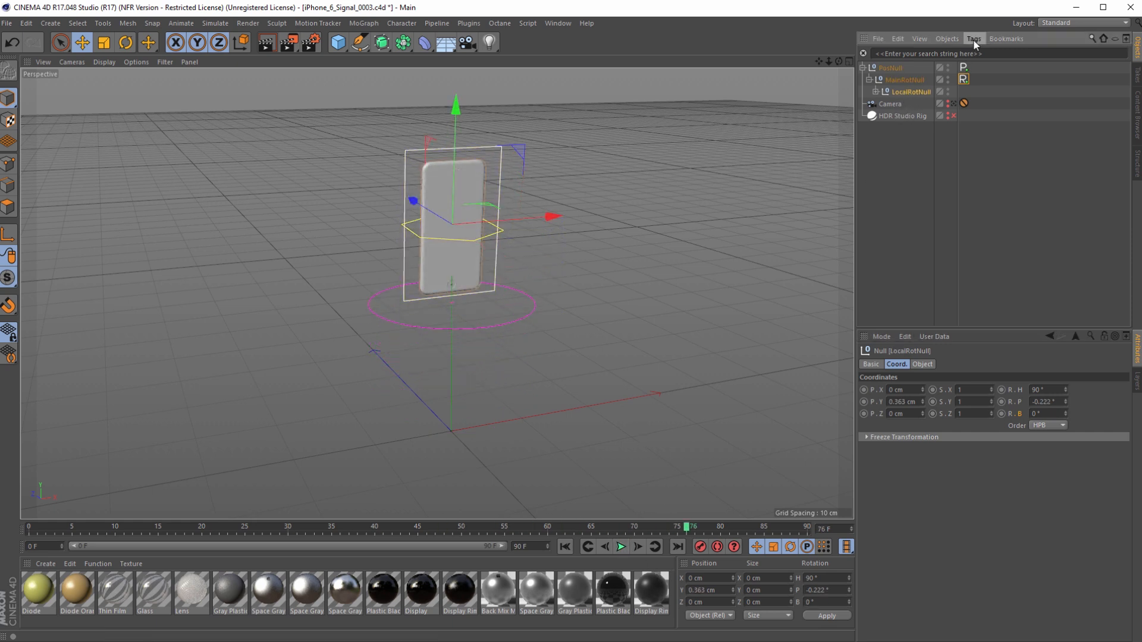
left_click(972, 39)
left_click(988, 212)
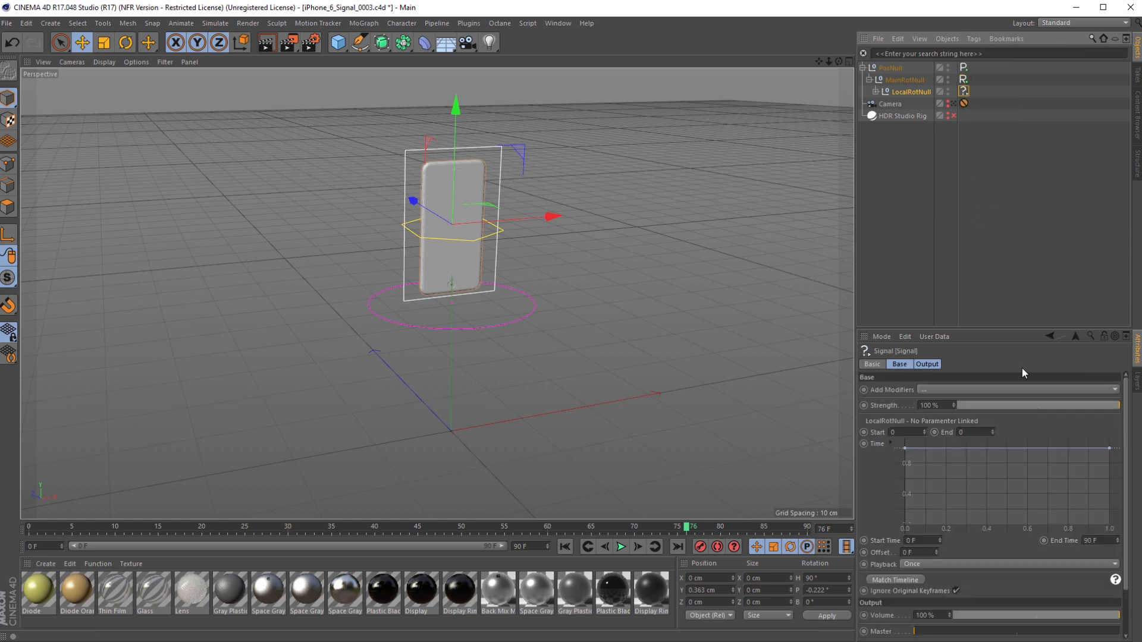
Step: Test LocalRotNull's rotation, undo the test change, and link its Signal tag to the null's R.H rotation
left_click(909, 92)
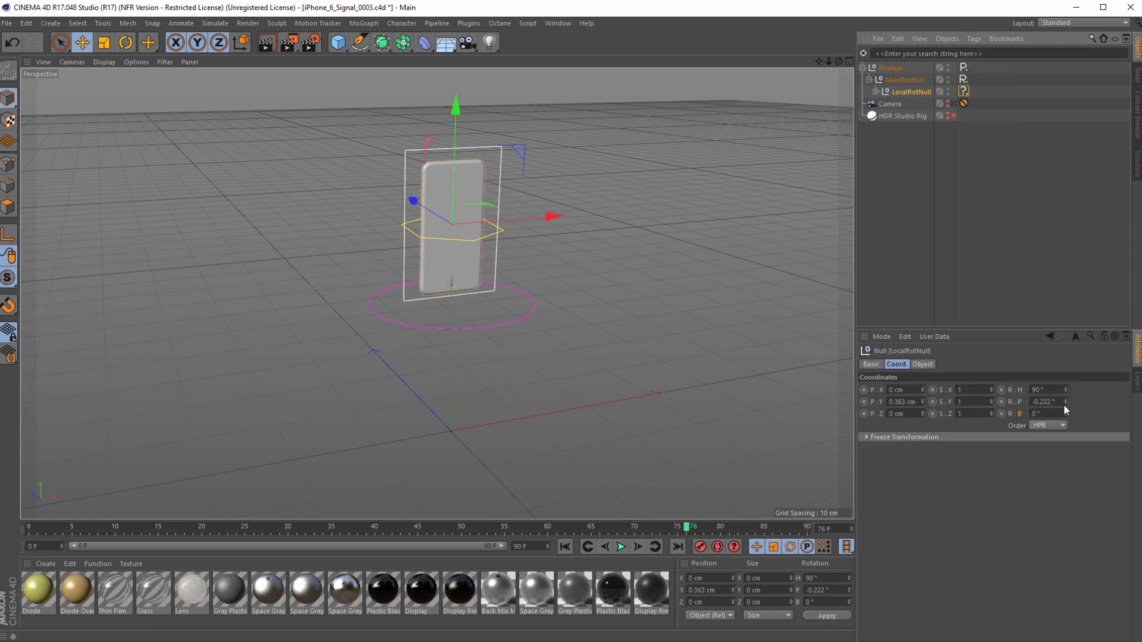
left_click_drag(1066, 401, 991, 182)
key("ctrl+z")
key("ctrl+z")
key("ctrl+z")
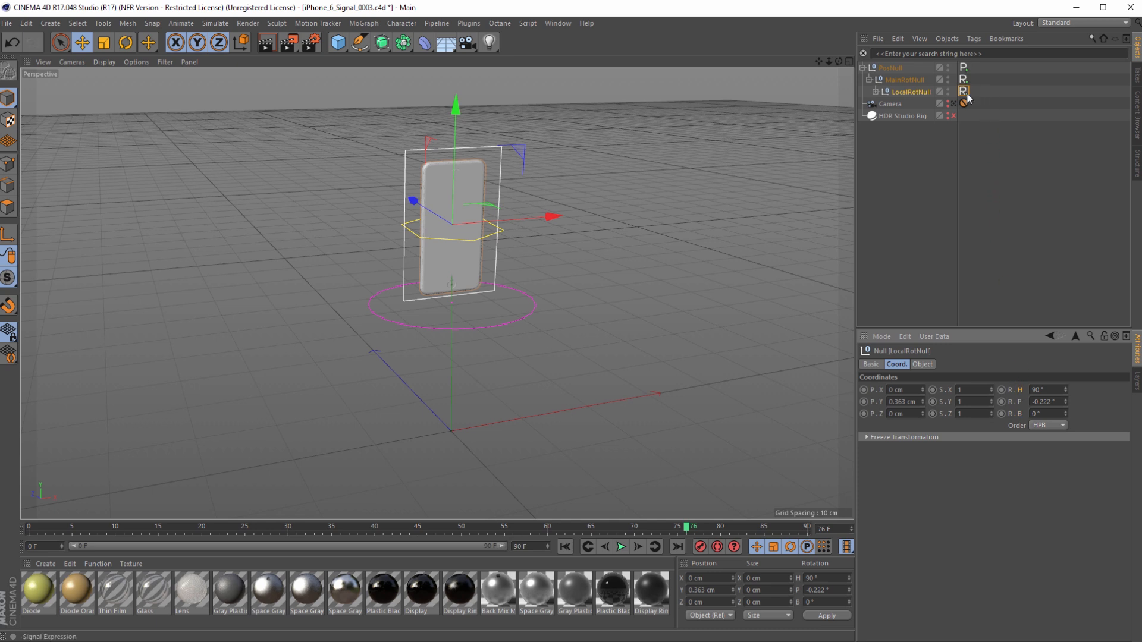
left_click(963, 91)
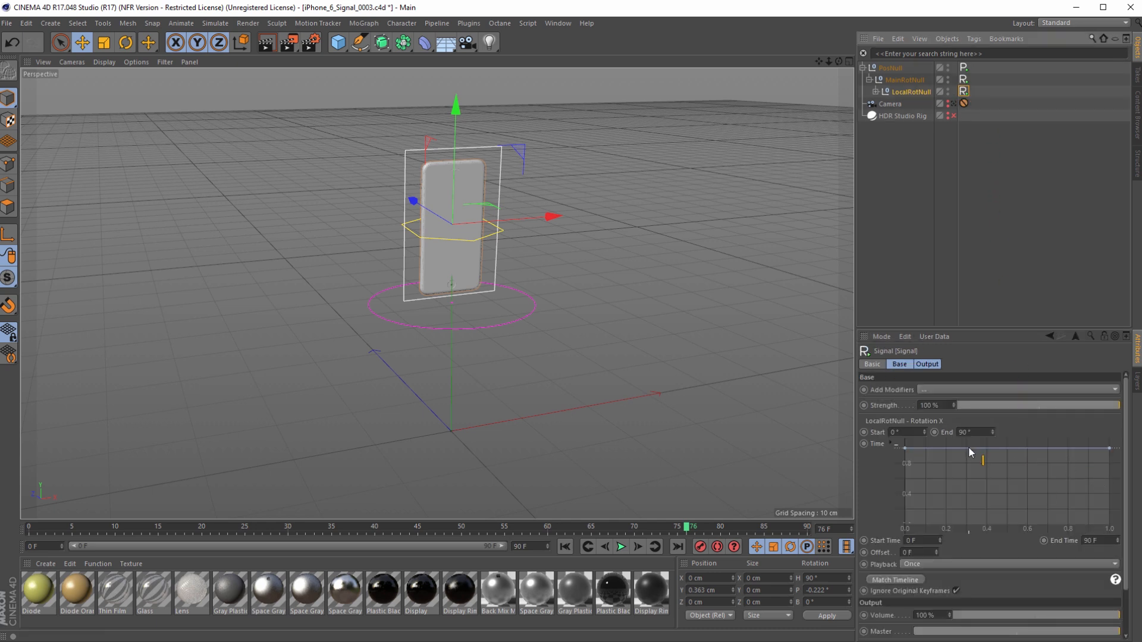
Step: Set the LocalRotNull signal's Start value to -45° and End value to 45°
left_click(907, 433)
type("-45")
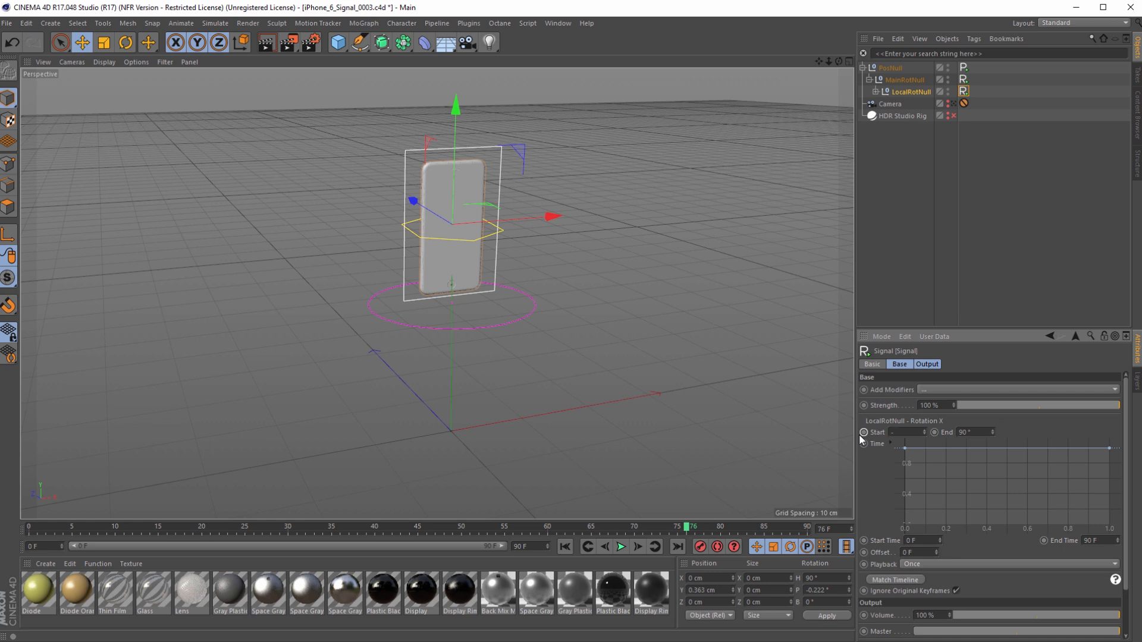
key("Return")
type("45")
key("Return")
Step: Reset the LocalRotNull signal's time curve to a linear ramp from 0 to 1 and play the animation from the first frame
left_click_drag(907, 452, 905, 526)
right_click(1047, 489)
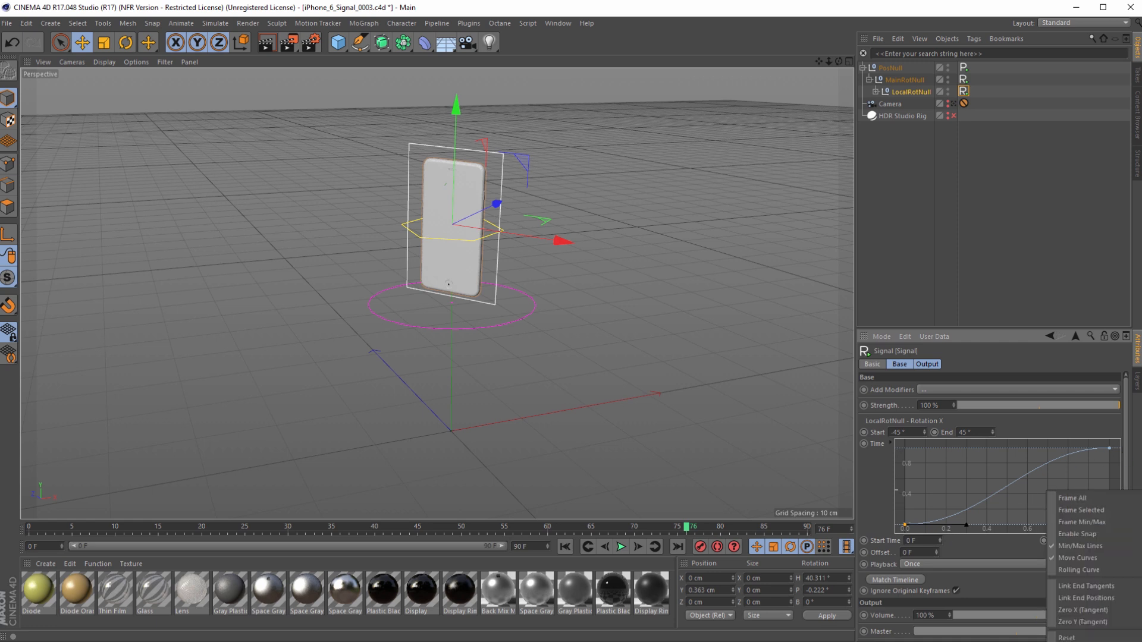
left_click(1067, 638)
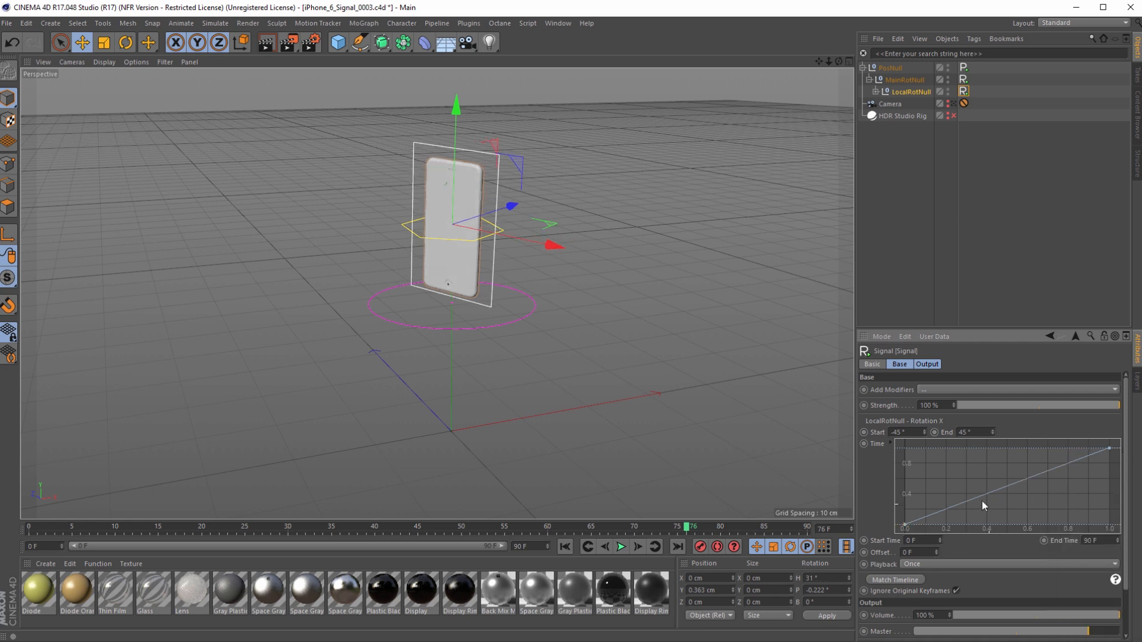
left_click(566, 546)
left_click(618, 545)
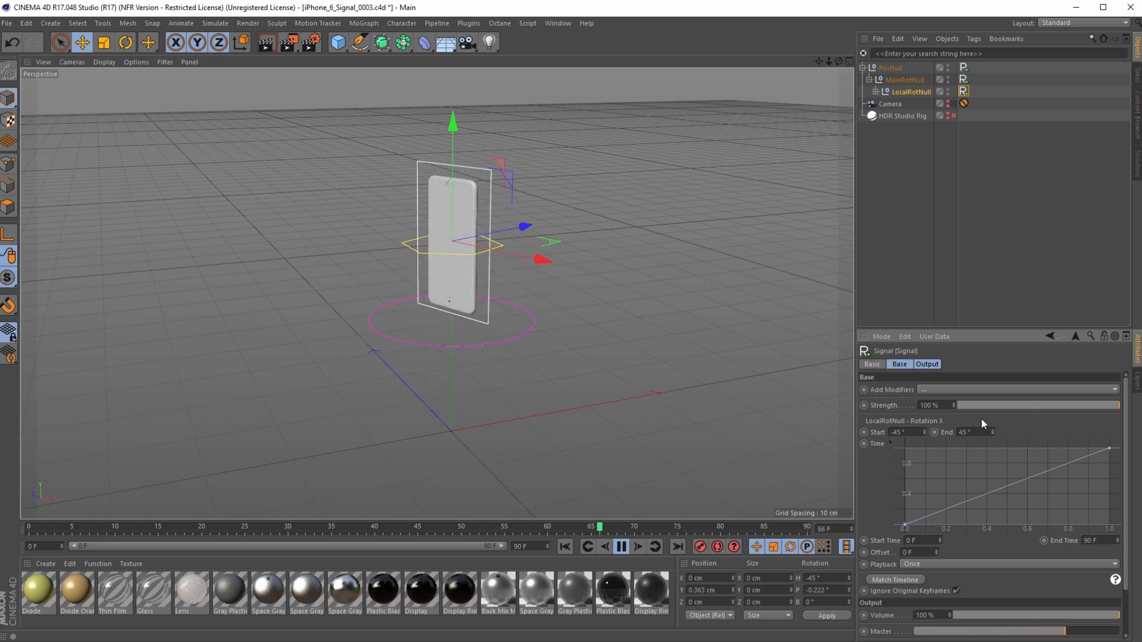
Step: Set the LocalRotNull signal's Start to -20° and End to 20° during playback, then stop the preview
double_click(914, 433)
type("-20")
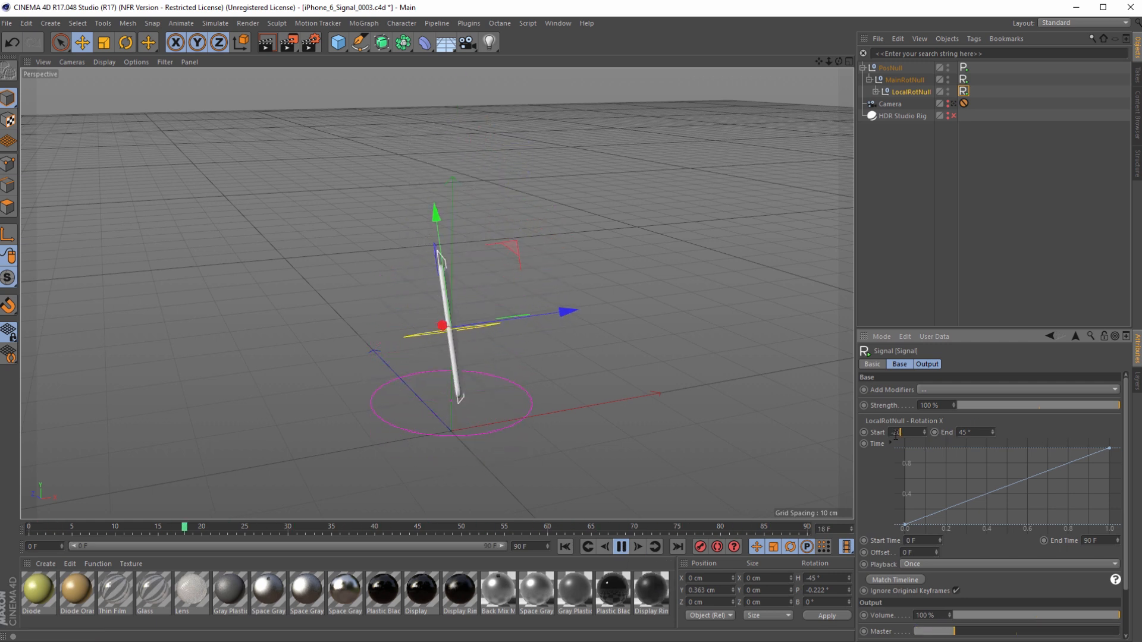
key("Return")
left_click_drag(971, 432, 929, 437)
type("20")
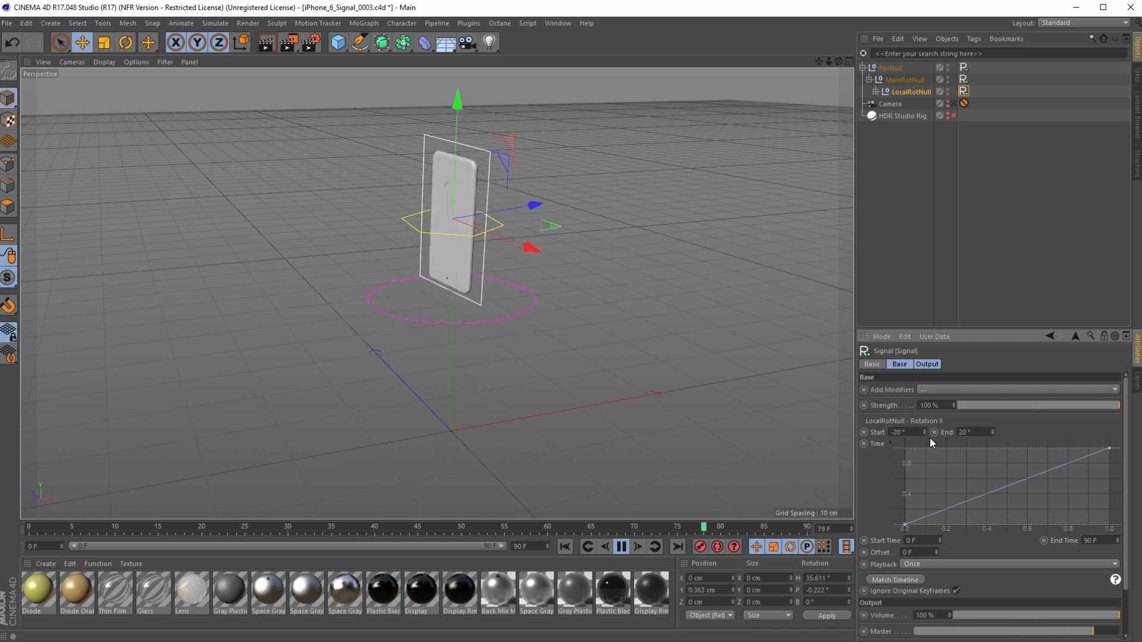
key("Return")
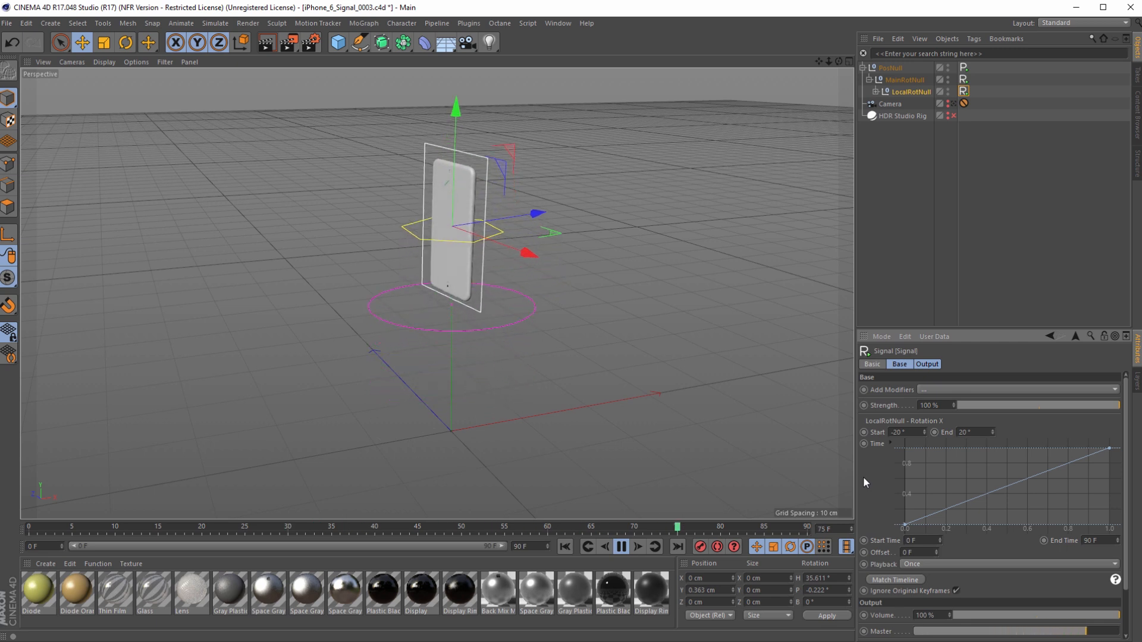
left_click(620, 546)
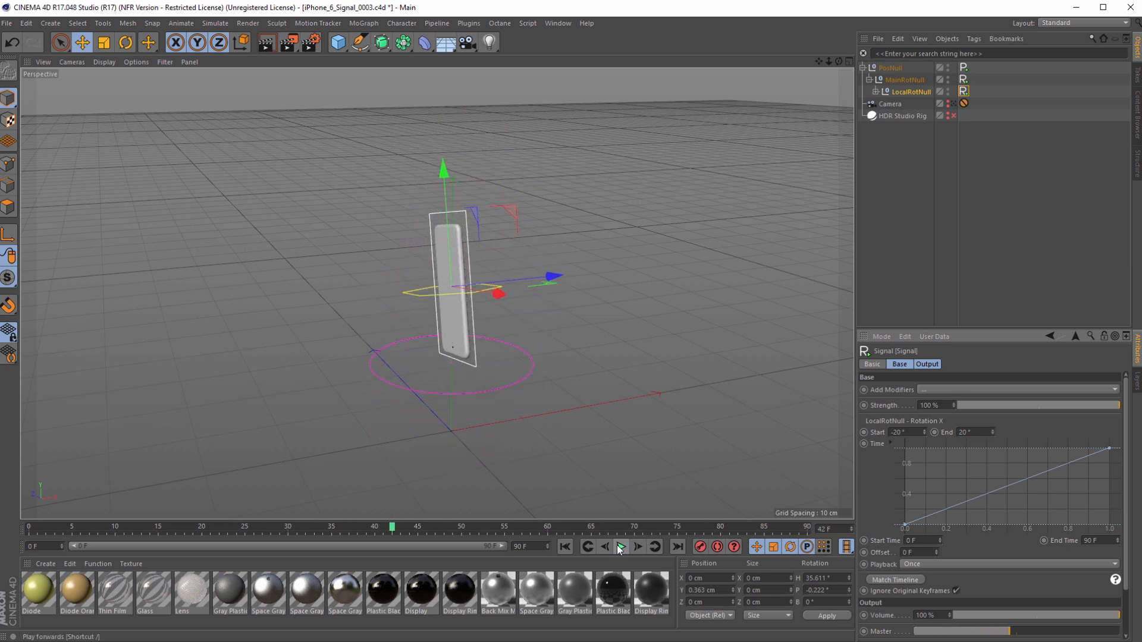
Step: Set the LocalRotNull signal's Start to 80° and End to 110° and preview the rotation from the first frame
left_click(565, 547)
left_click_drag(394, 525, 400, 526)
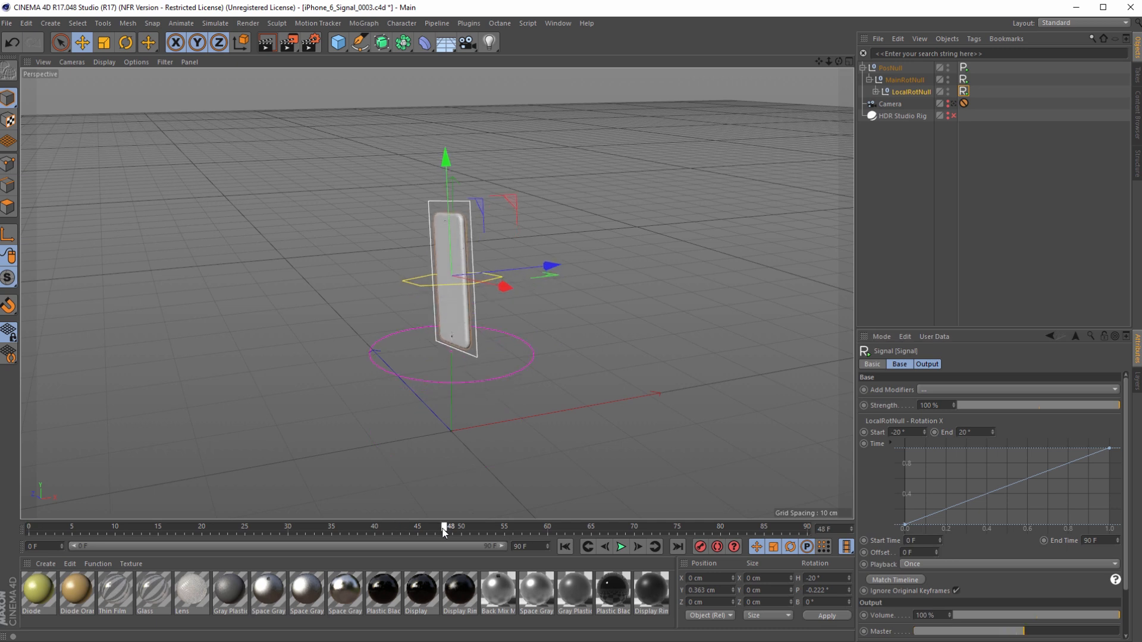
left_click(899, 432)
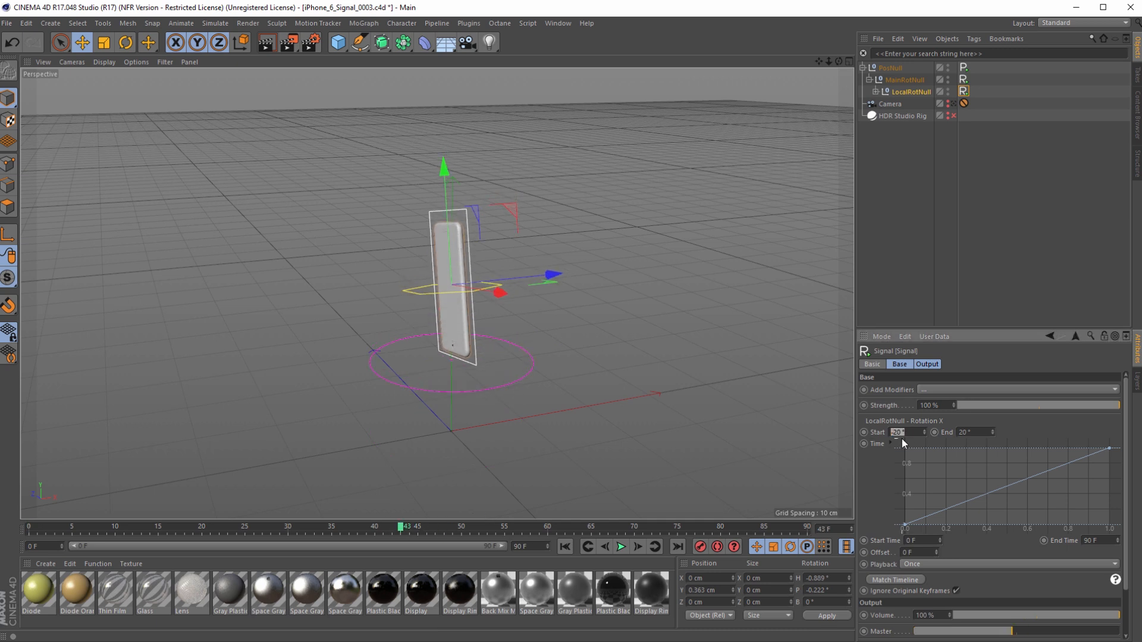
key("Return")
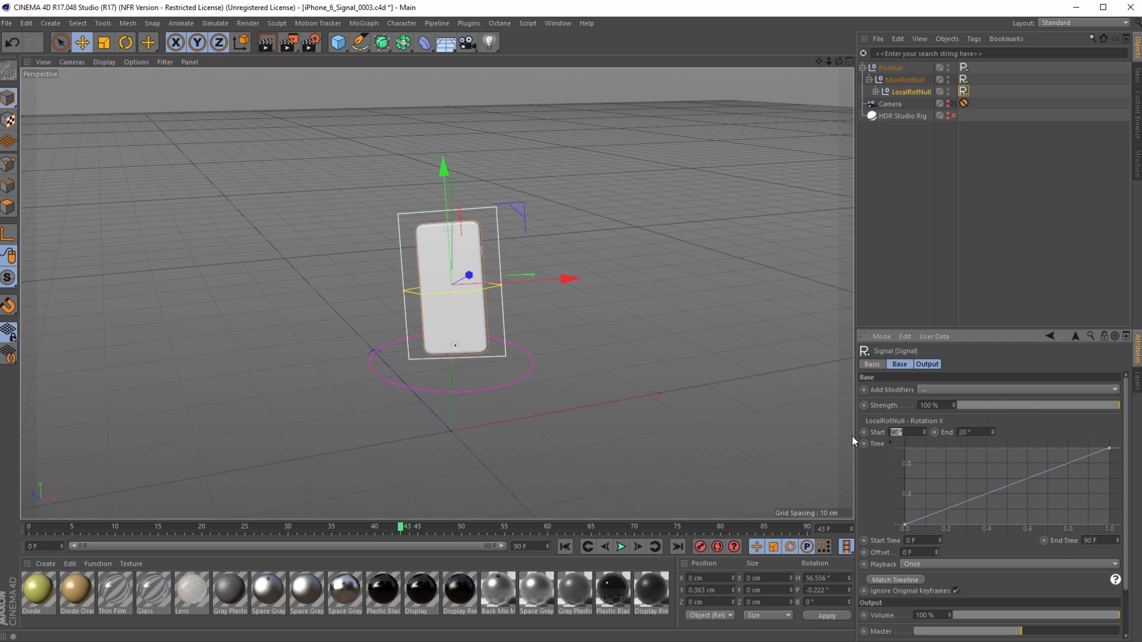
type("80")
key("Return")
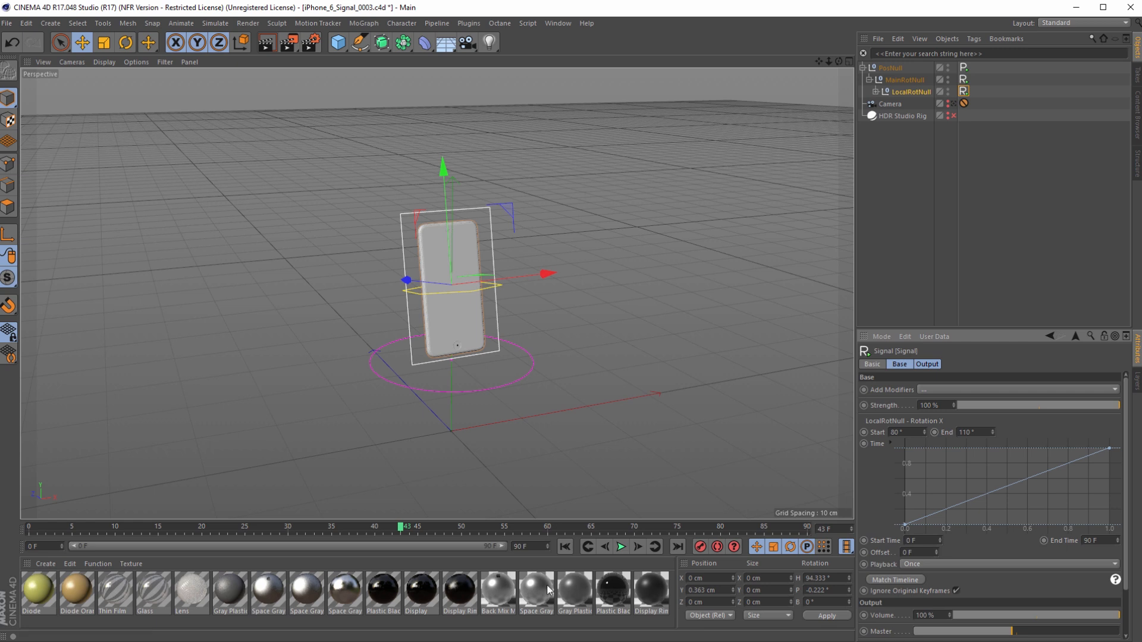
left_click(566, 547)
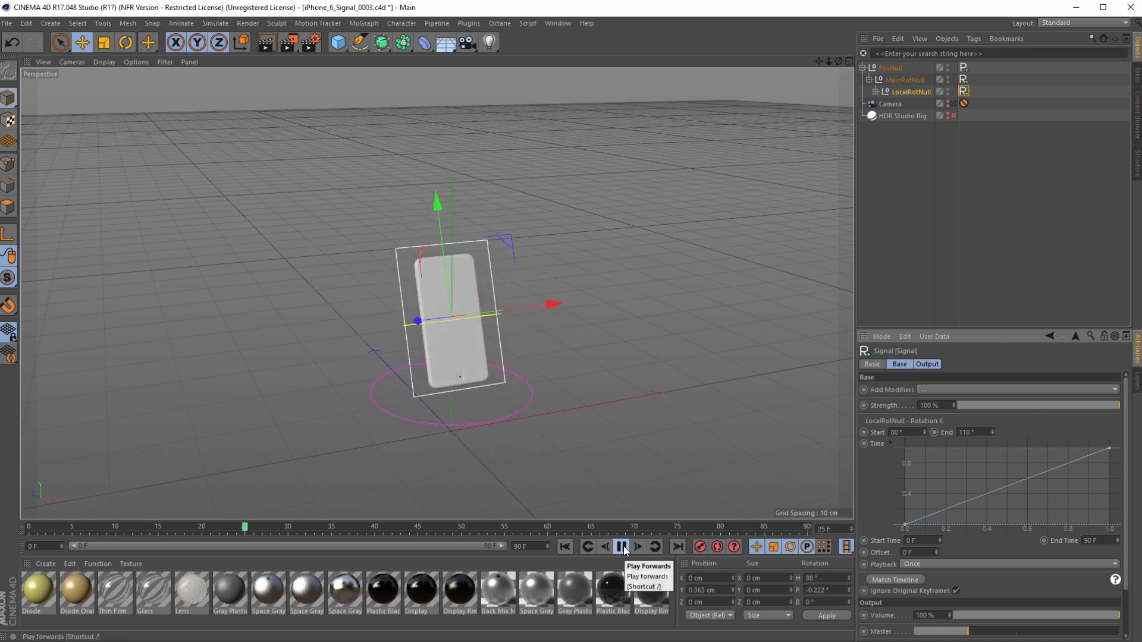
Step: Set the LocalRotNull signal's Start to 70° and End to 120° while the animation plays, and stop playback
scroll(498, 355, "up", 6)
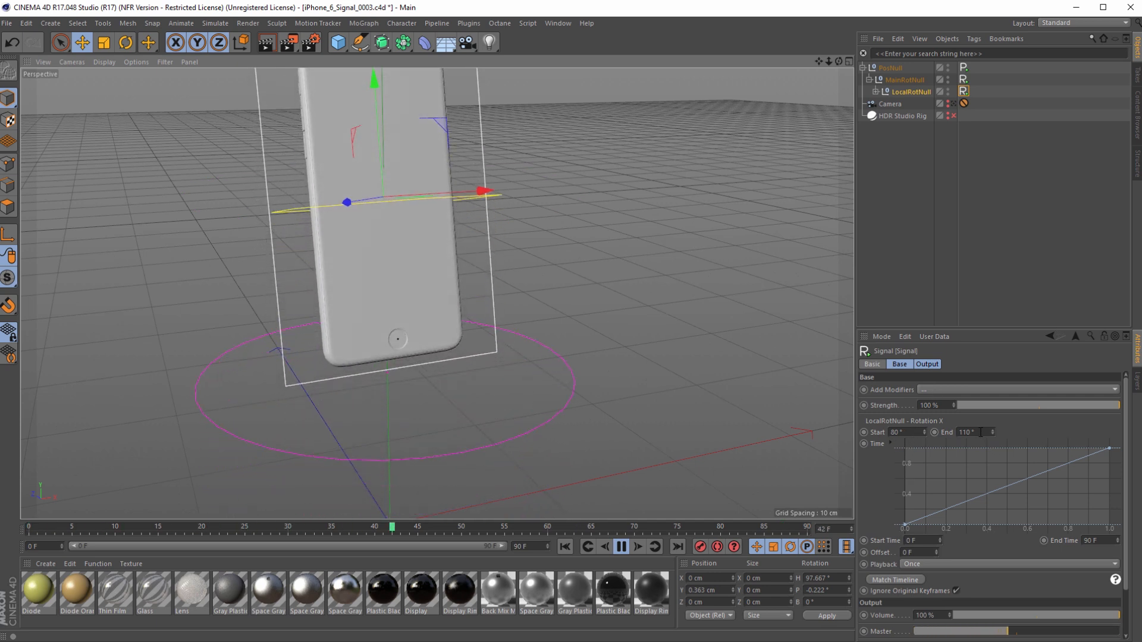
left_click_drag(910, 432, 848, 435)
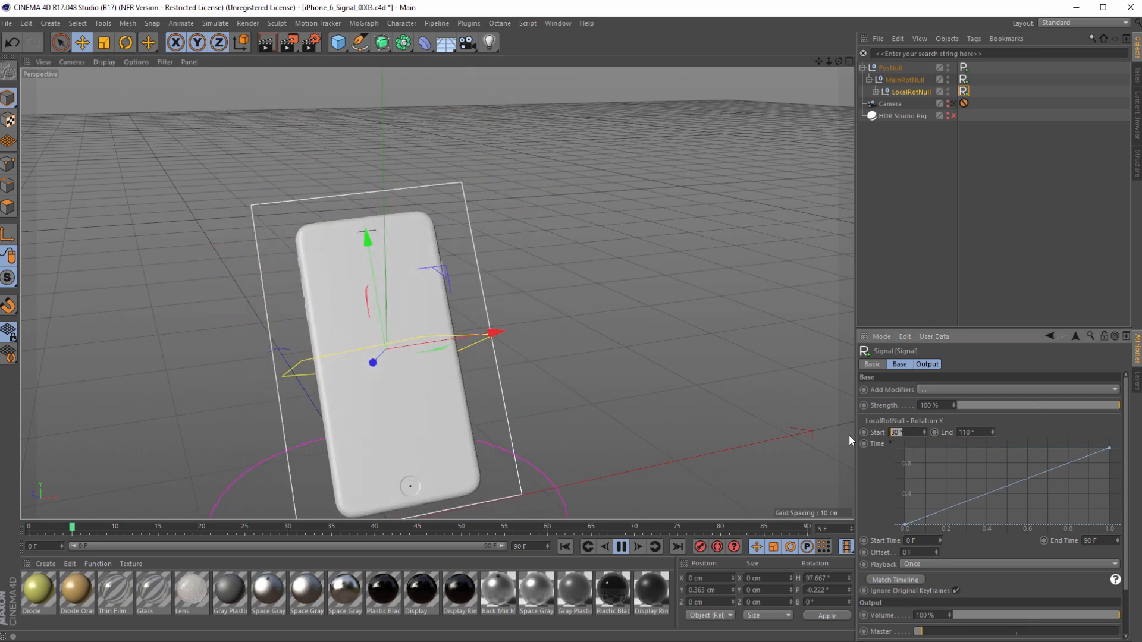
type("70-")
key("Return")
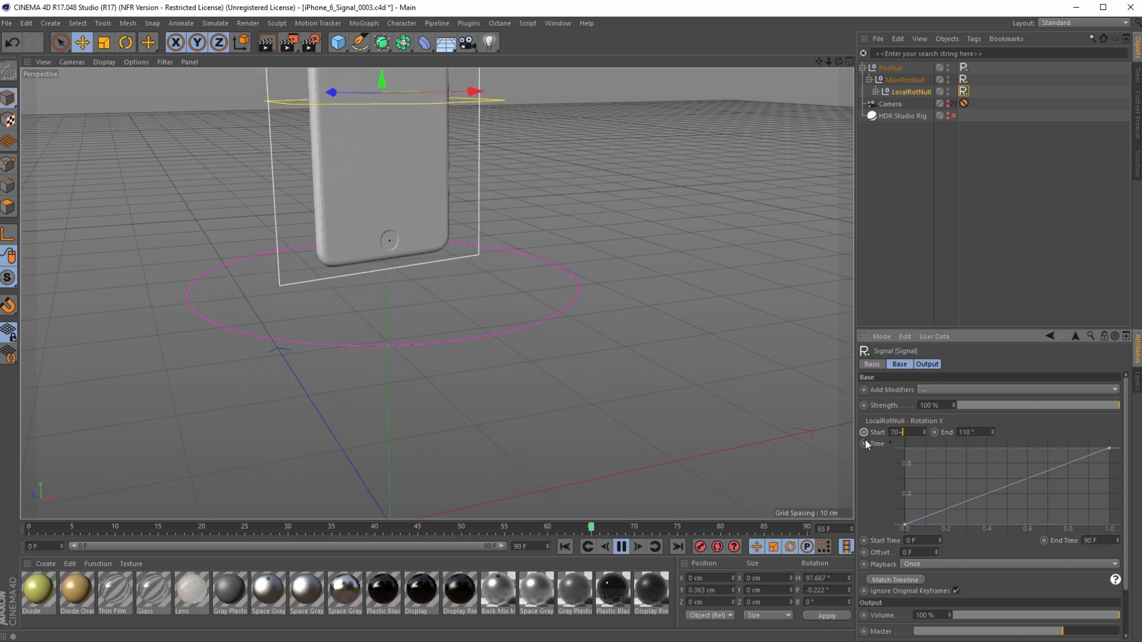
left_click_drag(980, 432, 940, 434)
type("120")
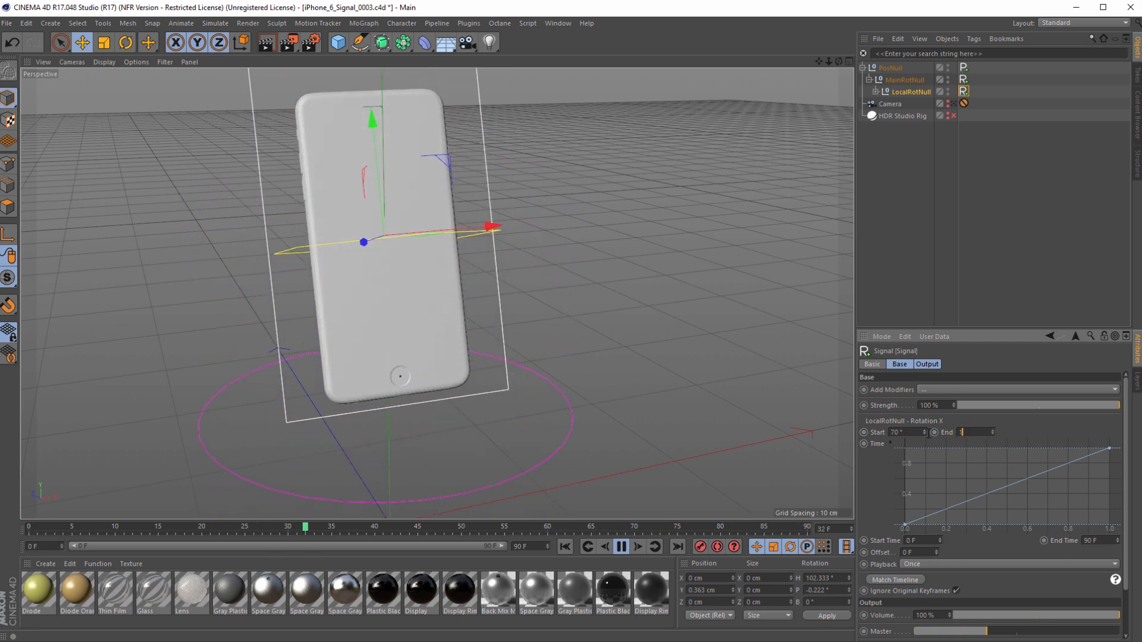
key("Return")
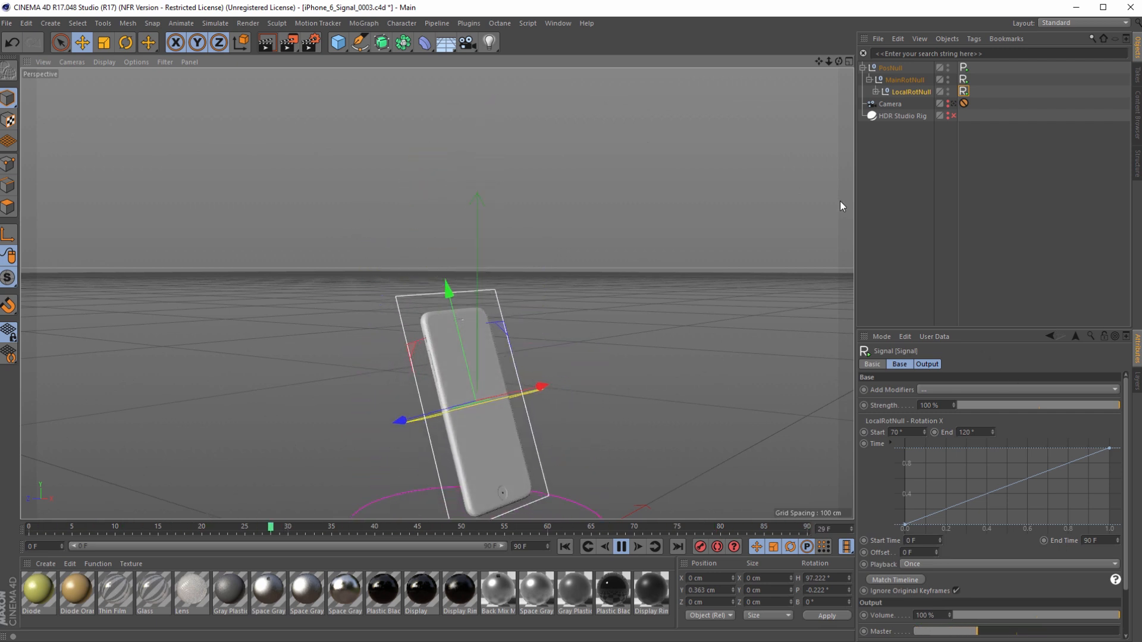
left_click(621, 548)
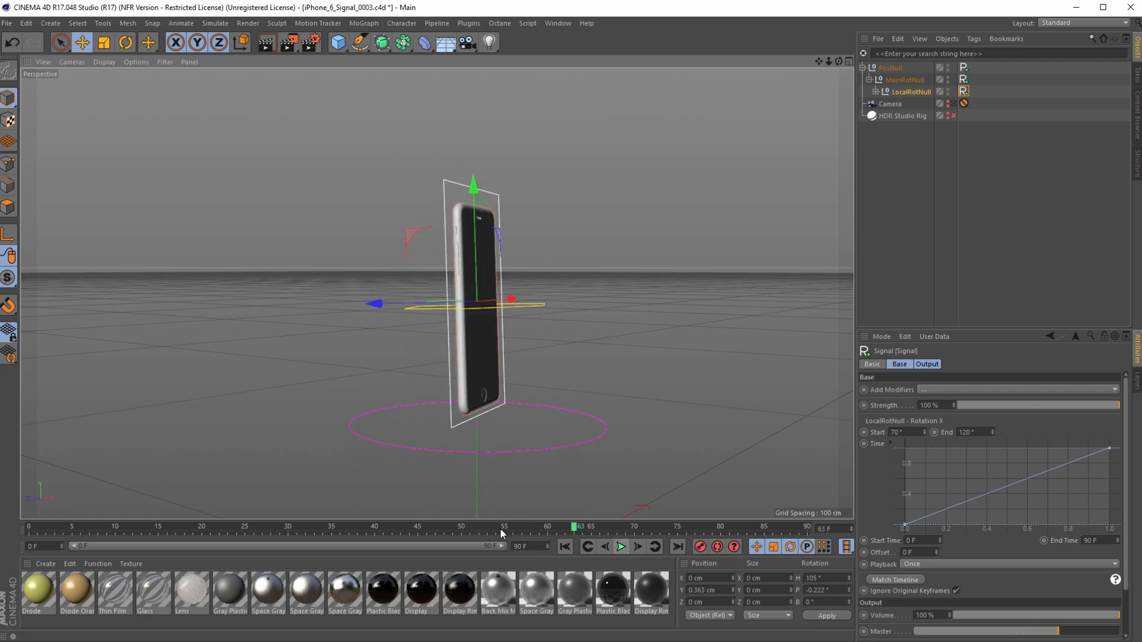
Step: Extend the project length and preview range to 150 frames and play the animation from the first frame
left_click(532, 546)
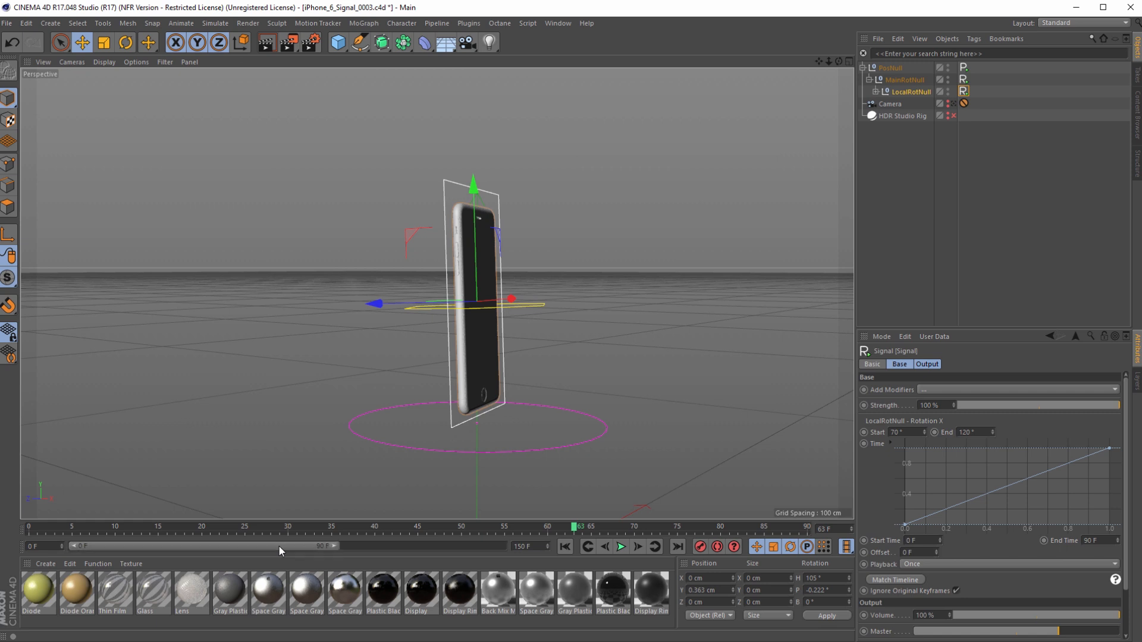
key("Return")
key("ctrl+a")
left_click(565, 547)
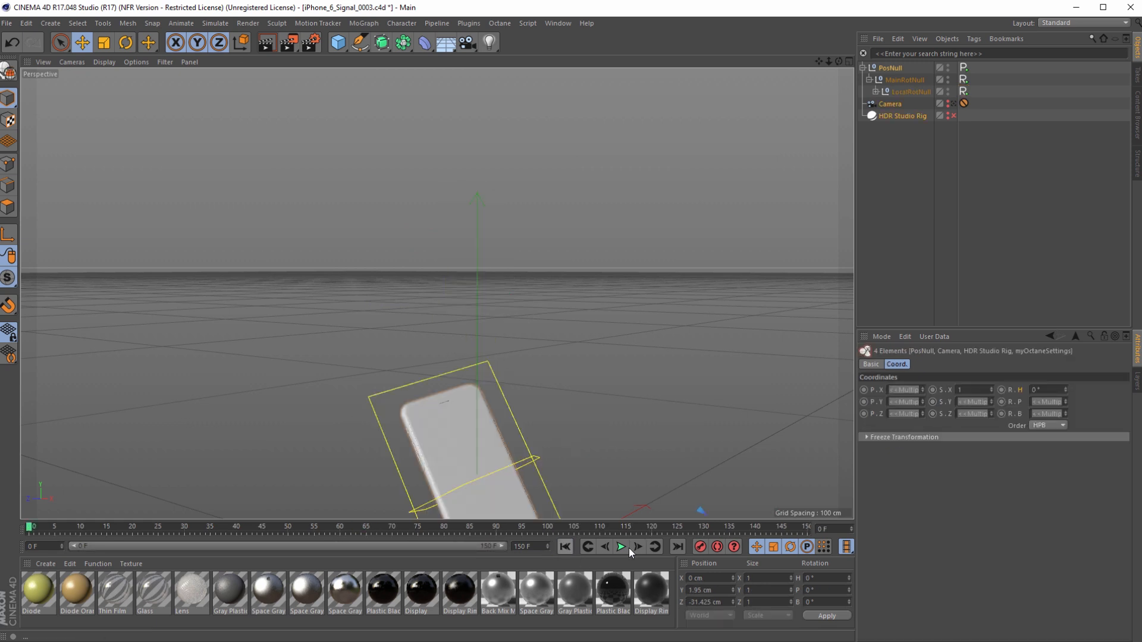
left_click(622, 547)
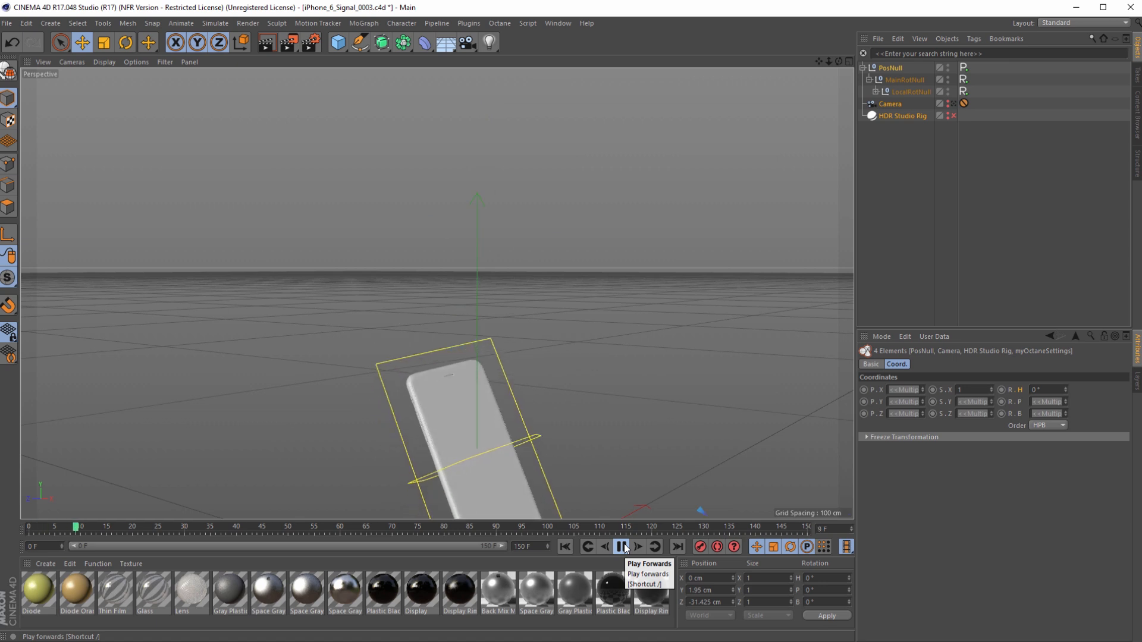
Step: Set the End Time of the Signal tags on all three nulls together to 150 F and preview the slower animation
left_click(965, 69)
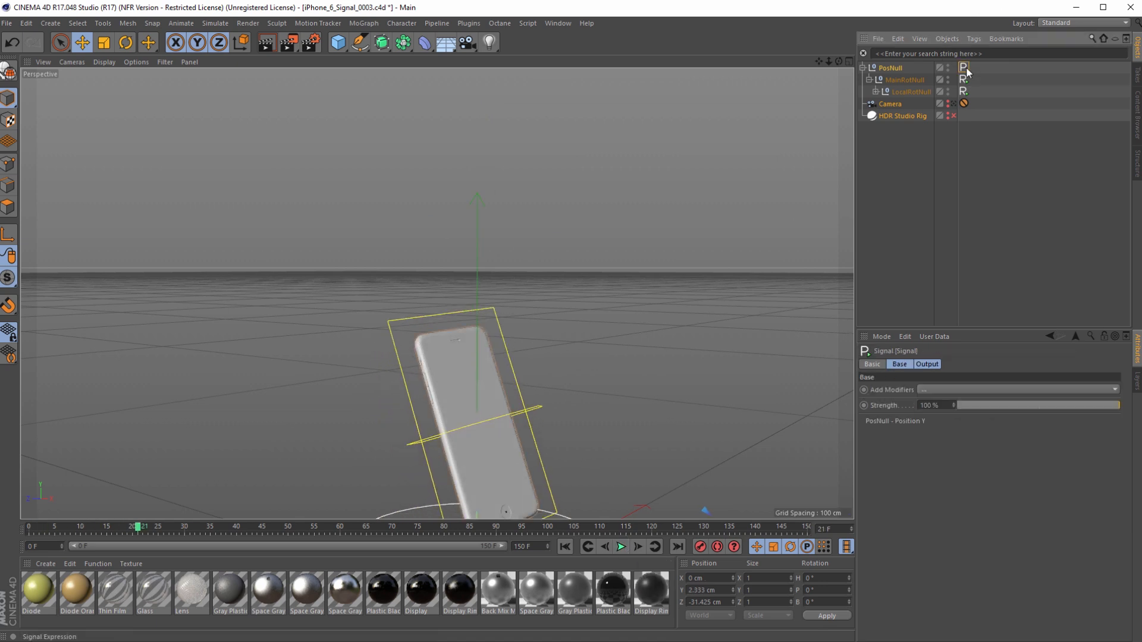
left_click(963, 91, "shift")
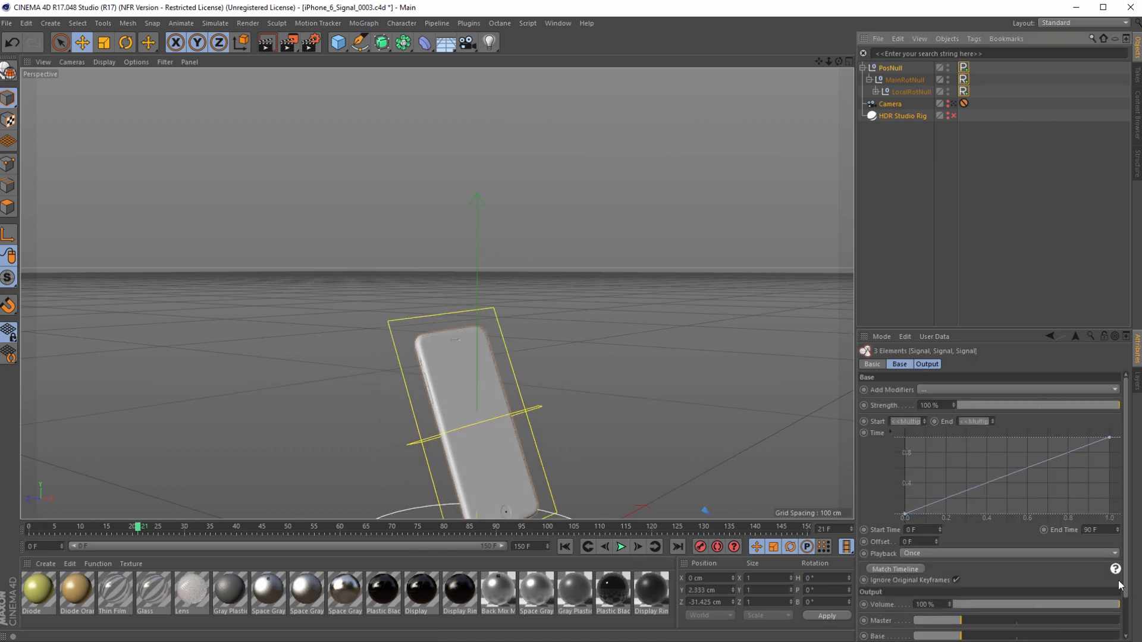
type("1")
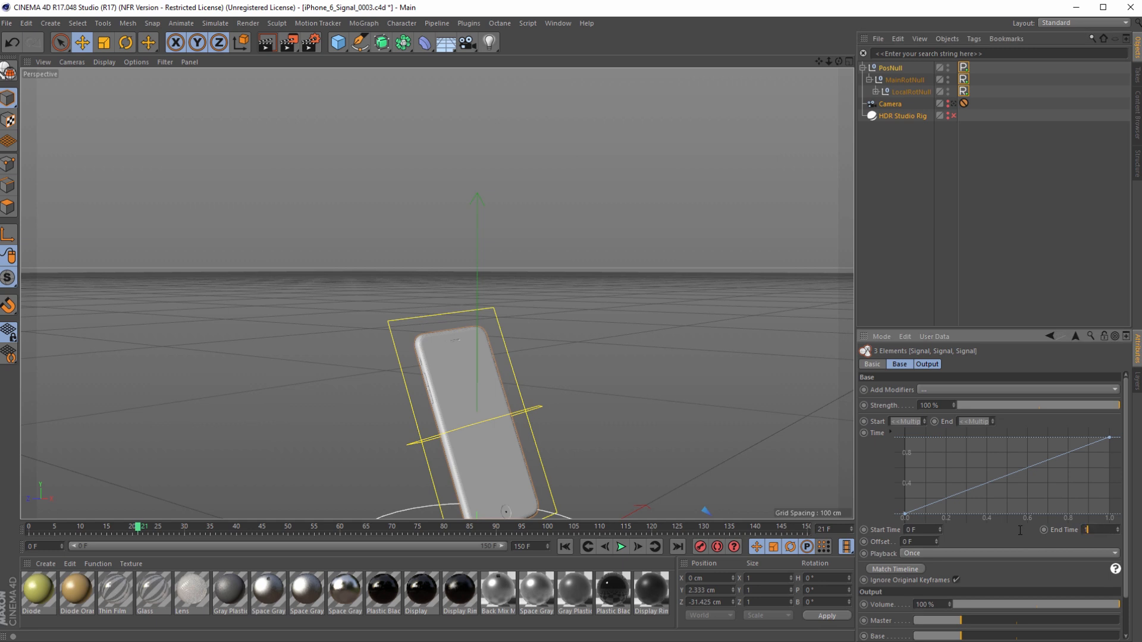
type("50")
key("Return")
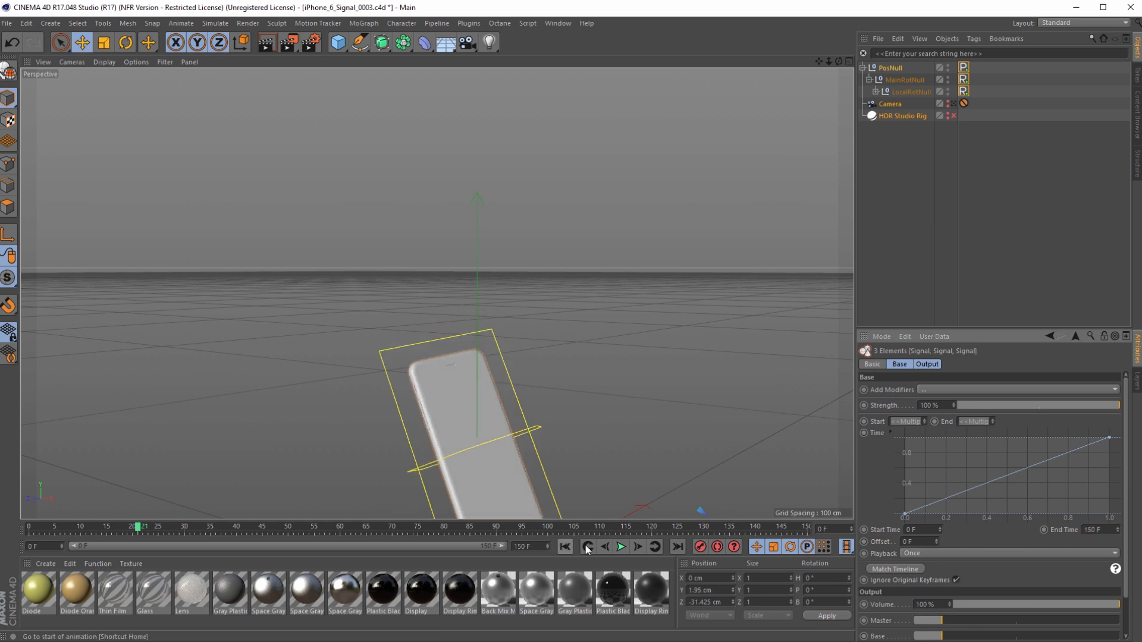
left_click(586, 547)
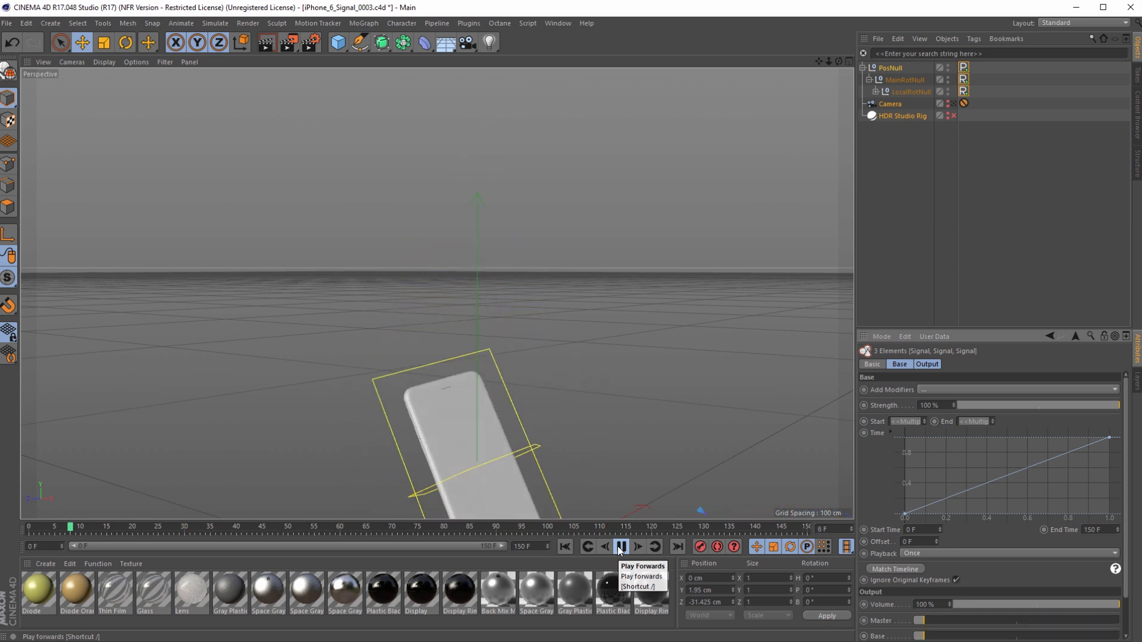
left_click(618, 550)
Step: Add a new camera that captures a close-up view of the iPhone's front and side buttons
left_click(609, 373)
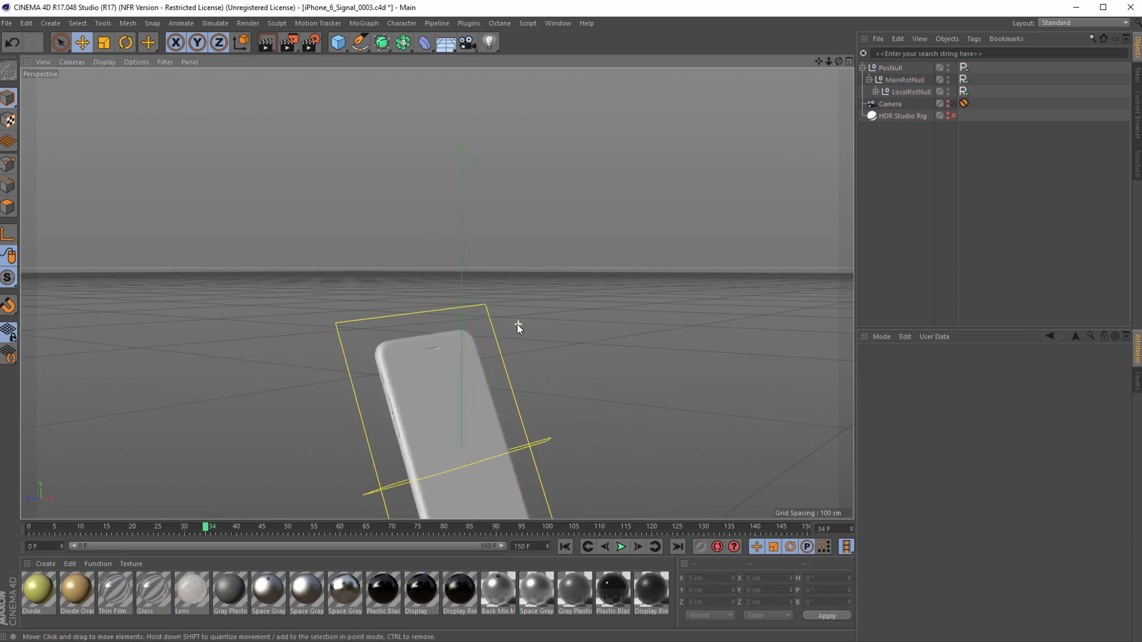
middle_click_drag(504, 365, 557, 191, "alt")
scroll(541, 220, "up", 8)
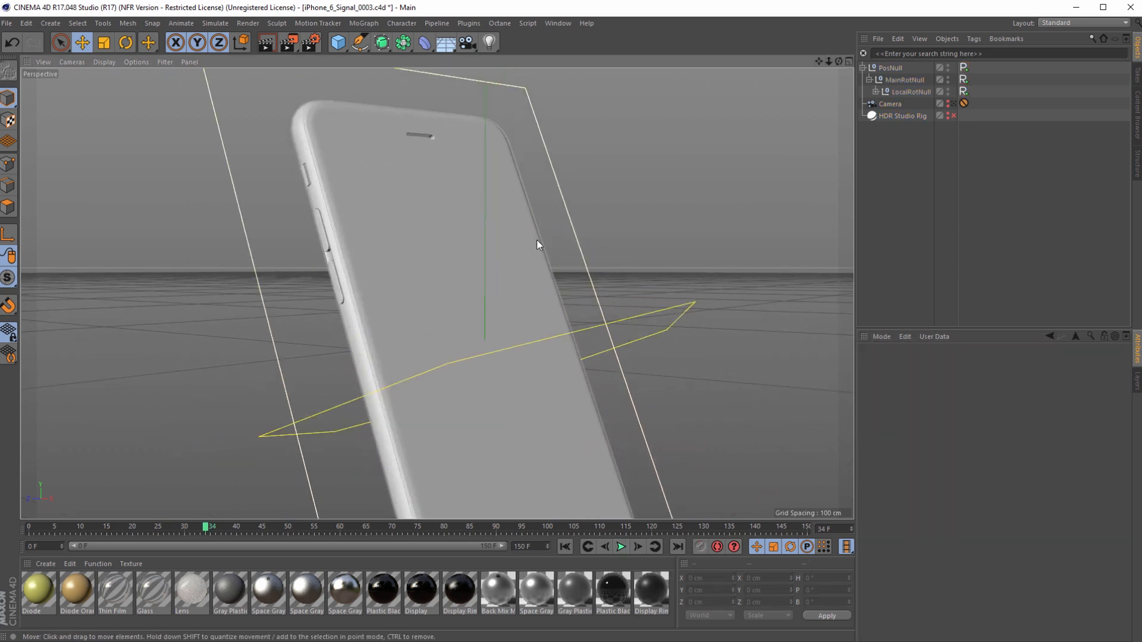
scroll(579, 326, "up", 2)
middle_click_drag(585, 326, 653, 323, "alt")
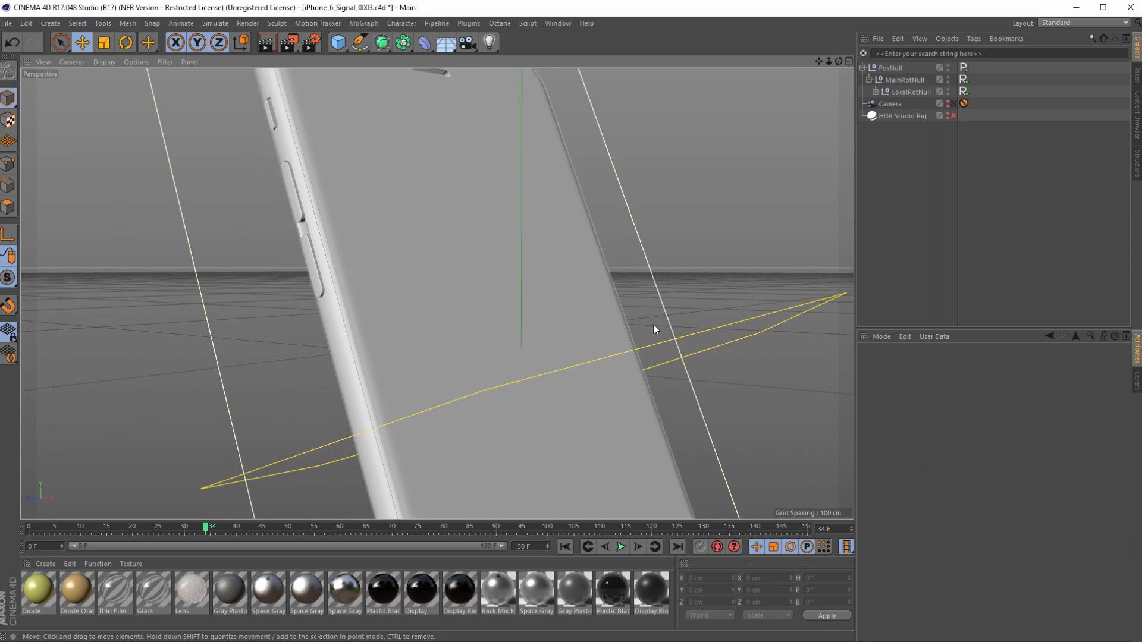
scroll(568, 267, "up", 3)
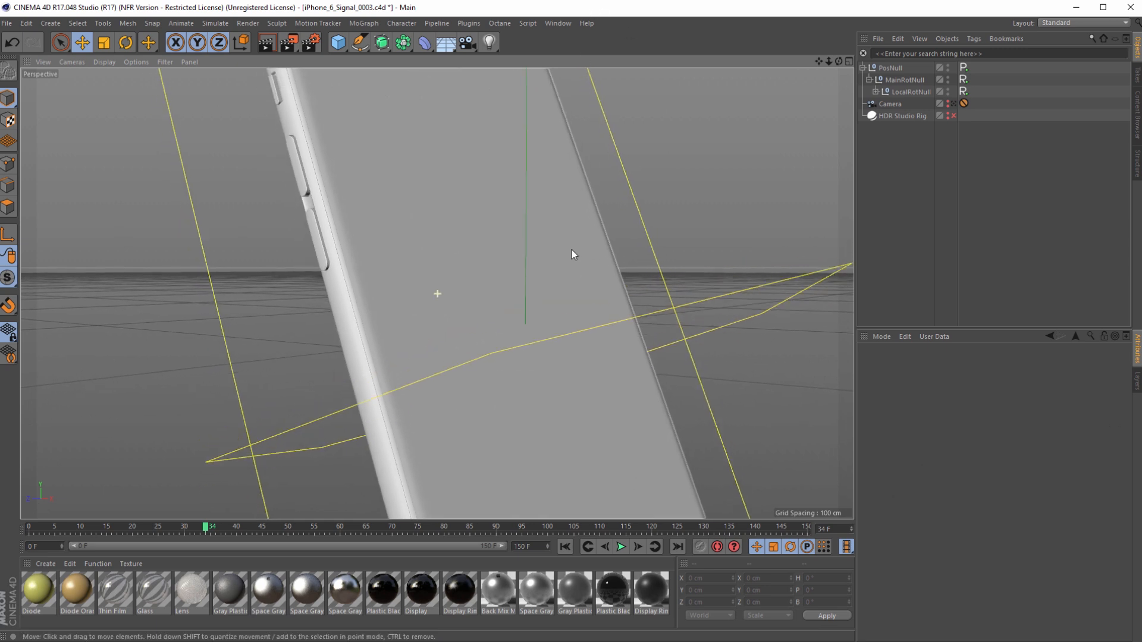
left_click(467, 42)
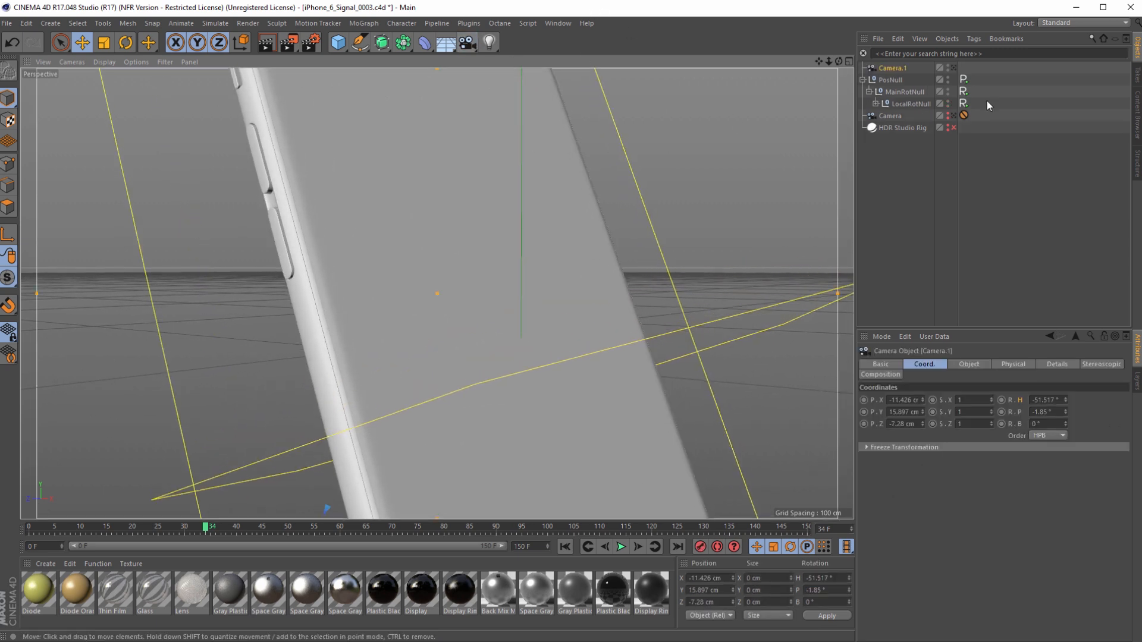
Step: Look through the new close-up camera, set its focal length to 50 mm and preview the animation from the first frame
left_click(952, 68)
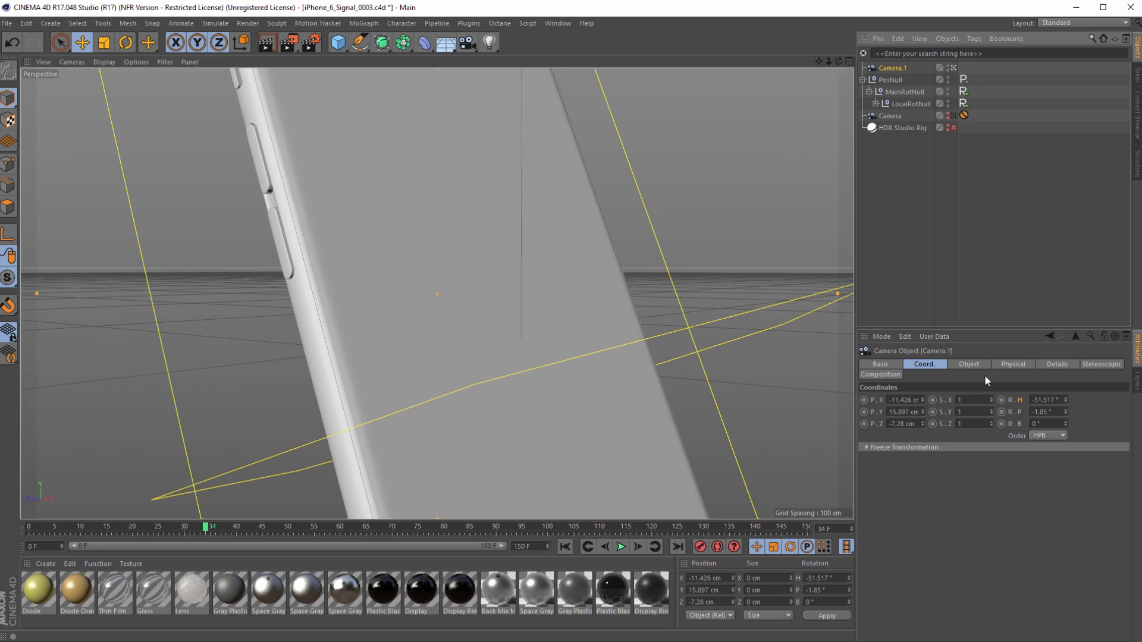
left_click(968, 364)
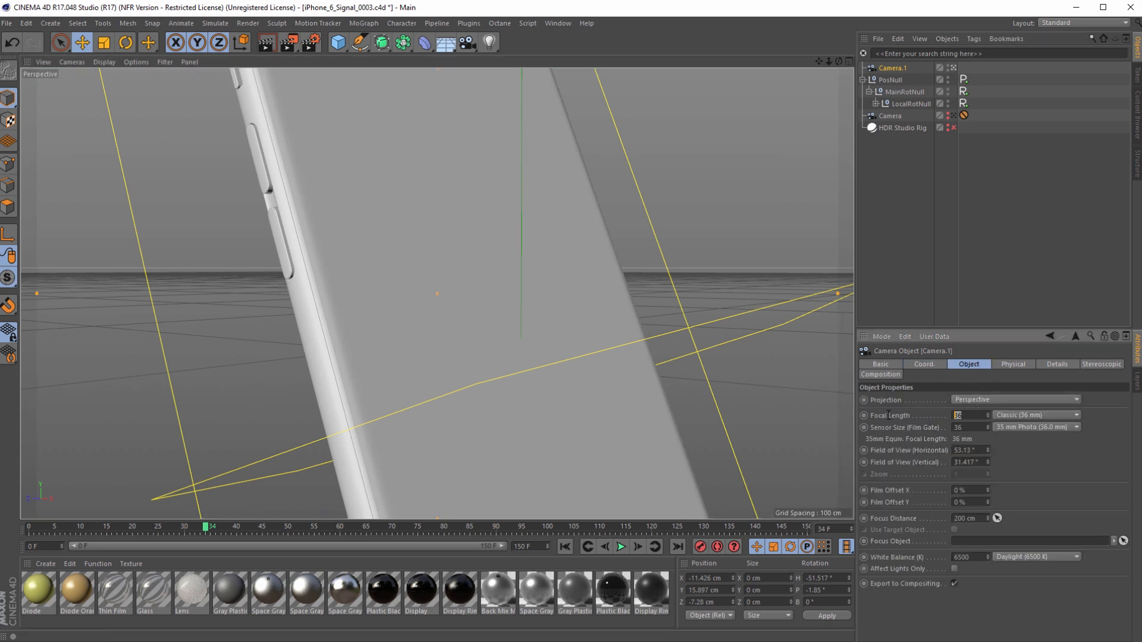
type("50")
key("Return")
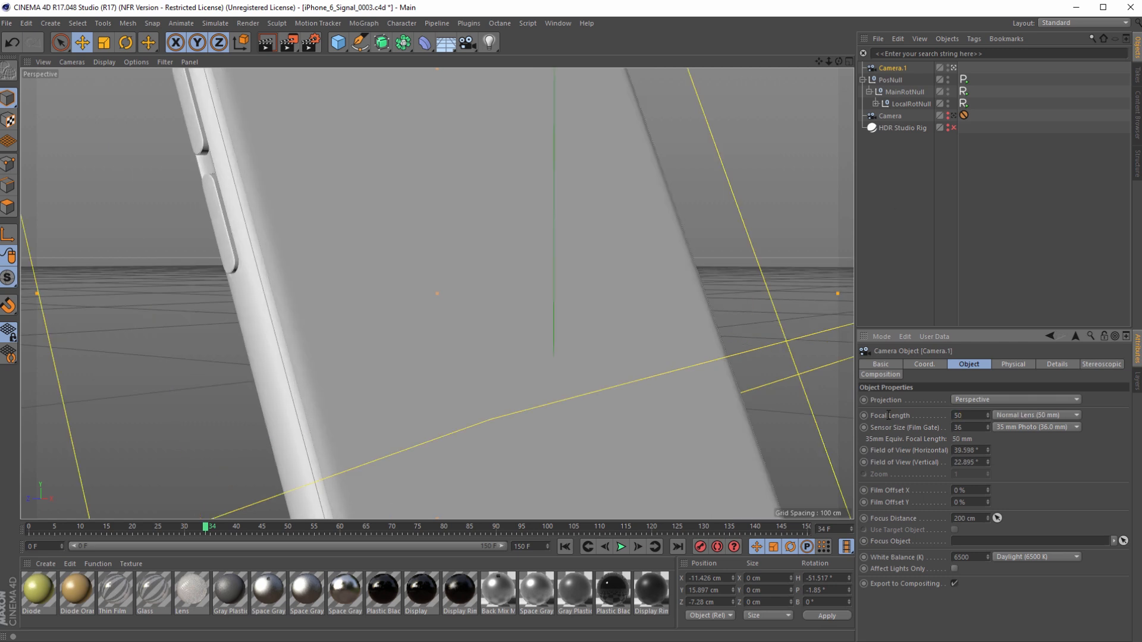
left_click(565, 547)
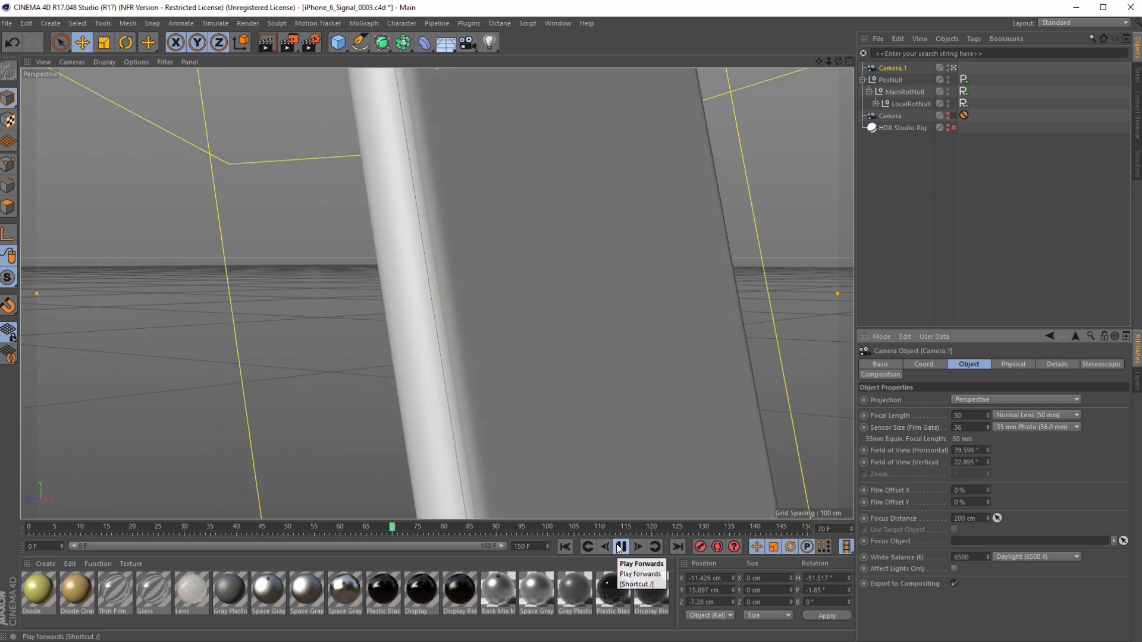
left_click(619, 546)
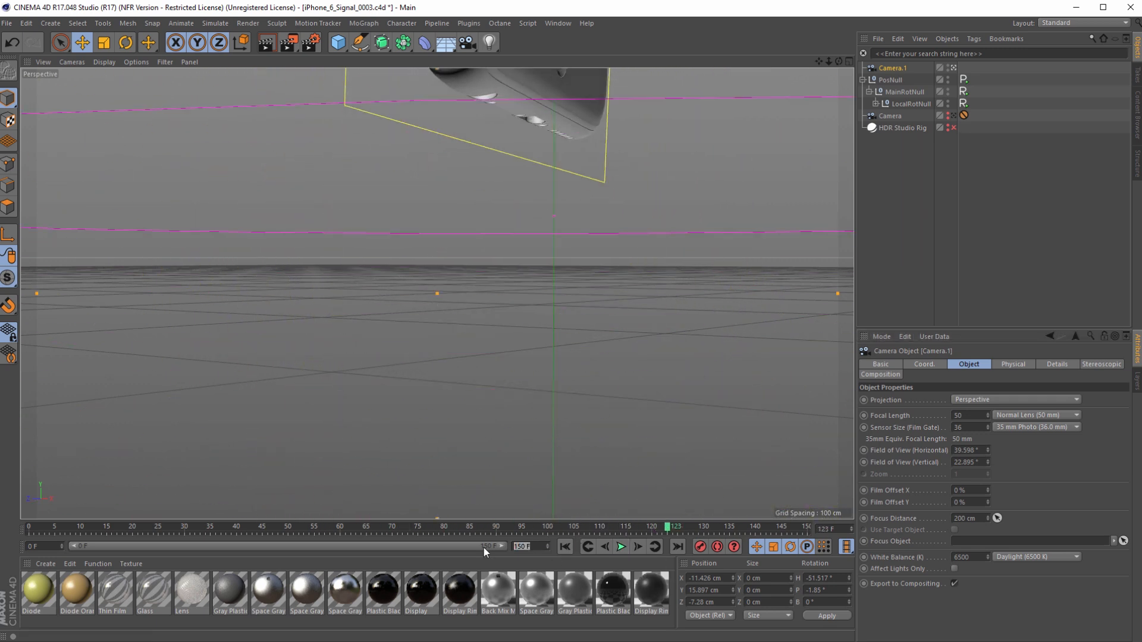
Step: Extend the project length and the preview range to 500 frames
type("500")
key("Return")
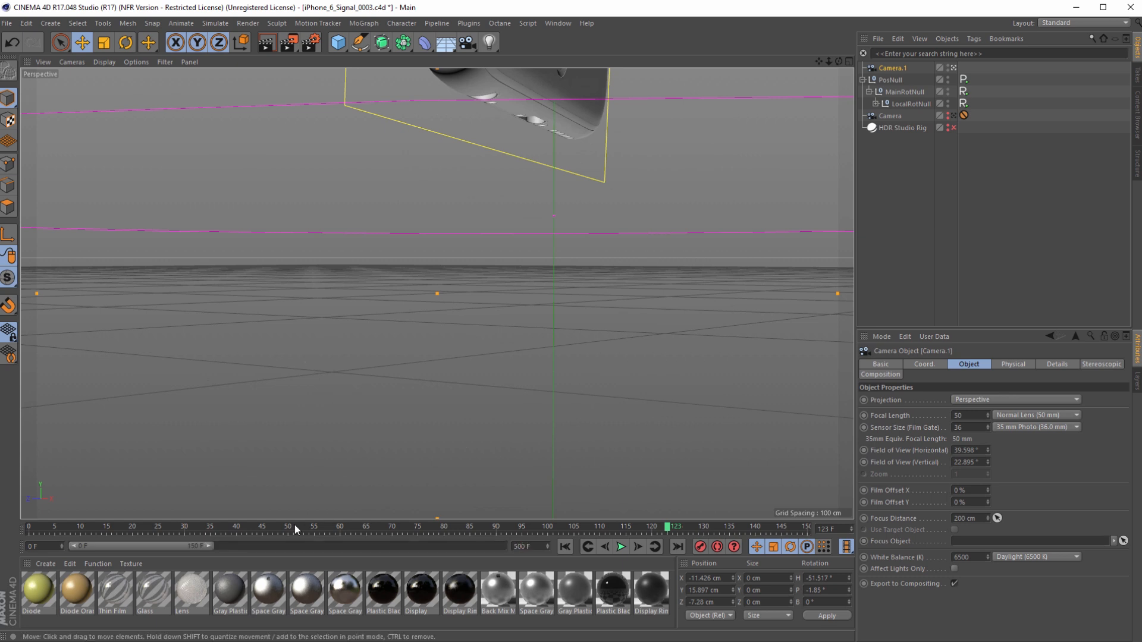
double_click(144, 547)
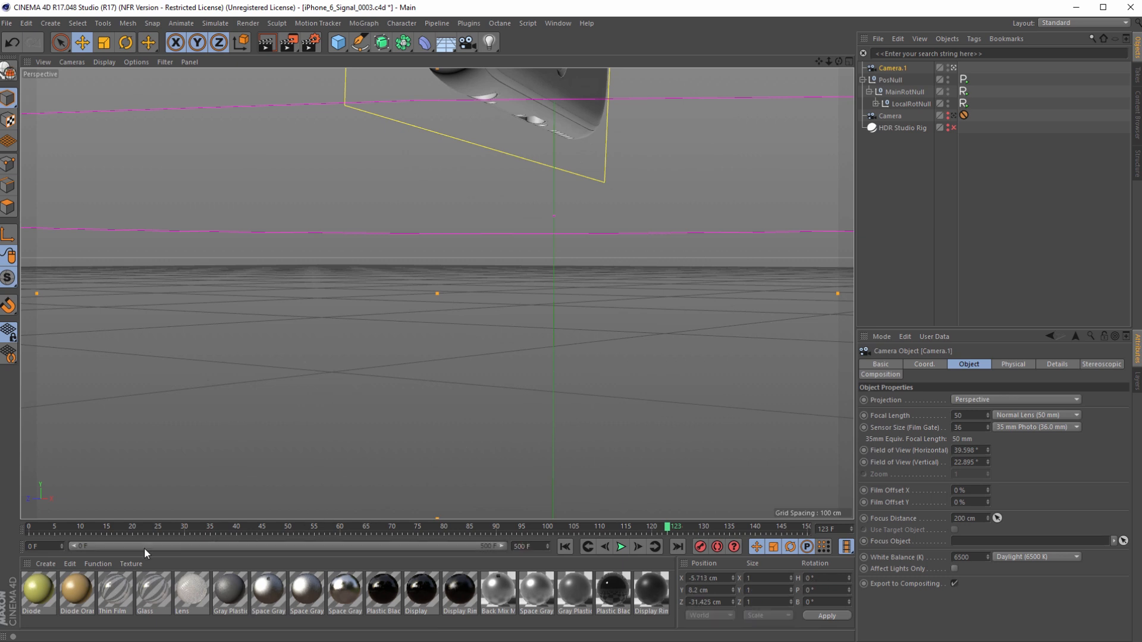
Step: Set the End Time of the Signal tags on all three nulls together to 500 F and preview the animation through the close-up camera
key("ctrl+a")
left_click(964, 80)
left_click(964, 103, "shift")
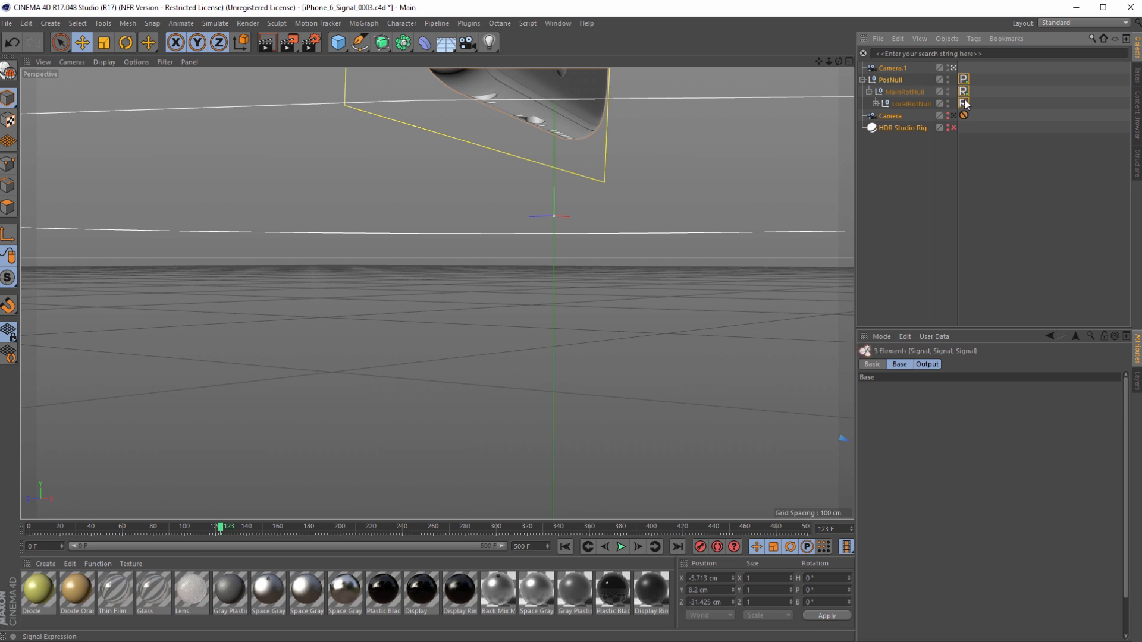
type("500")
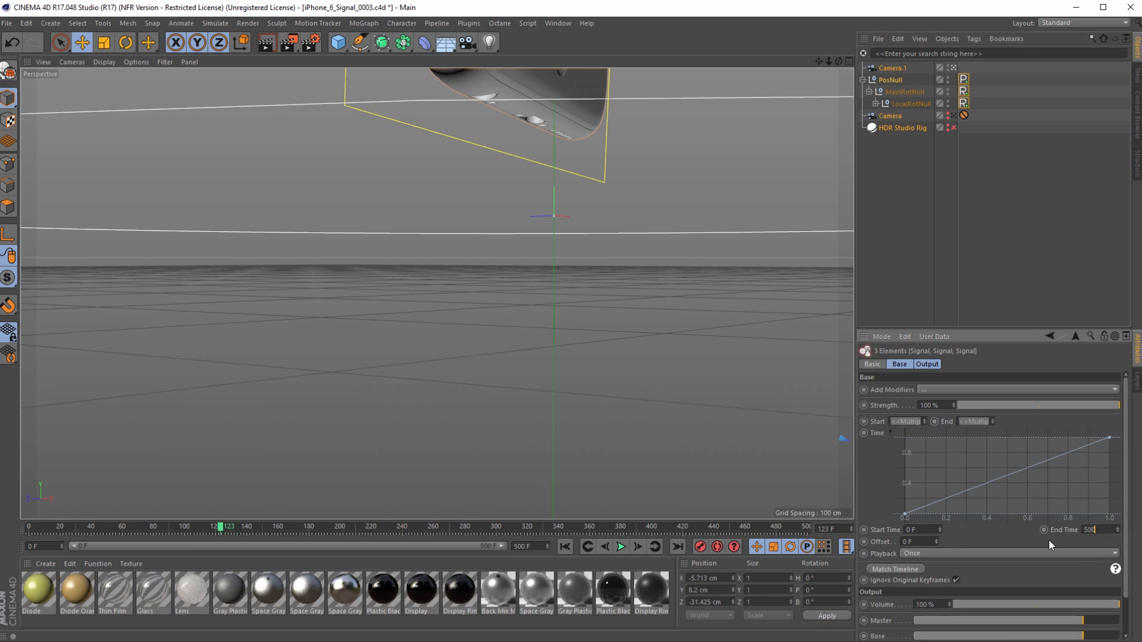
key("Return")
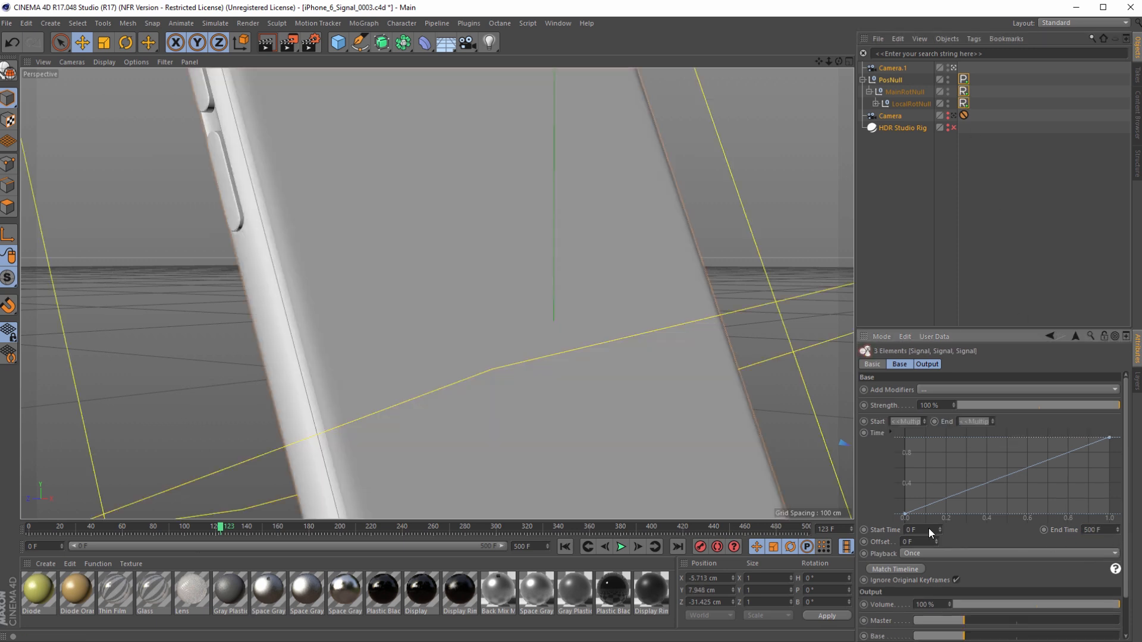
left_click(565, 548)
left_click(620, 548)
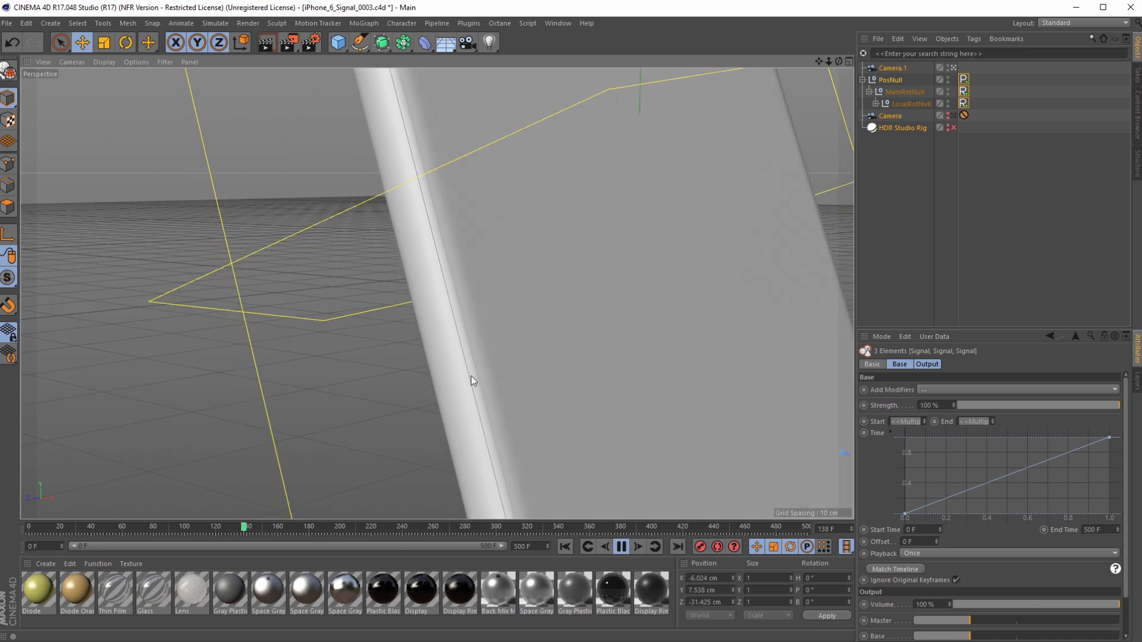
left_click(620, 547)
left_click(565, 547)
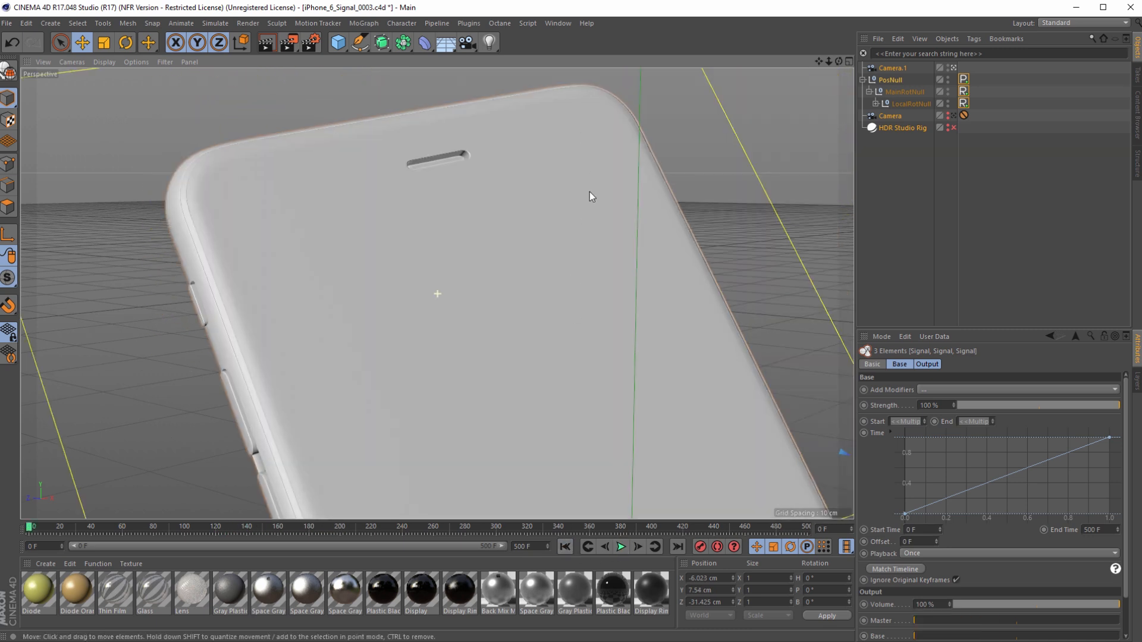
Step: Reframe the close-up camera so the iPhone starts below the frame and rises into view, and preview the shot to frame 200
left_click(822, 70)
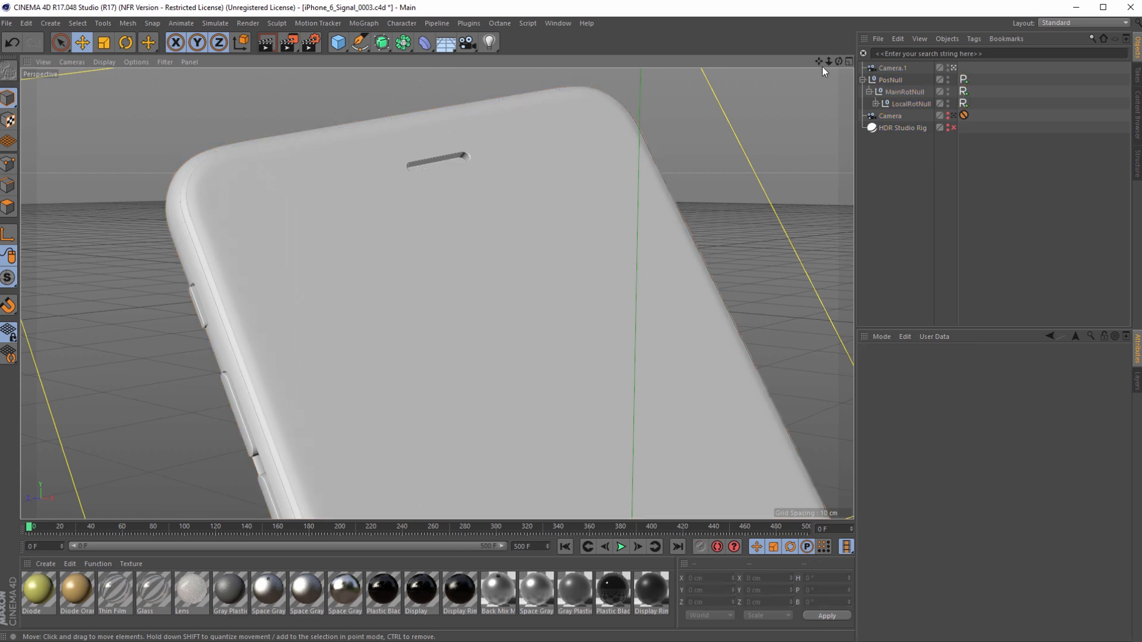
left_click_drag(819, 61, 830, 311)
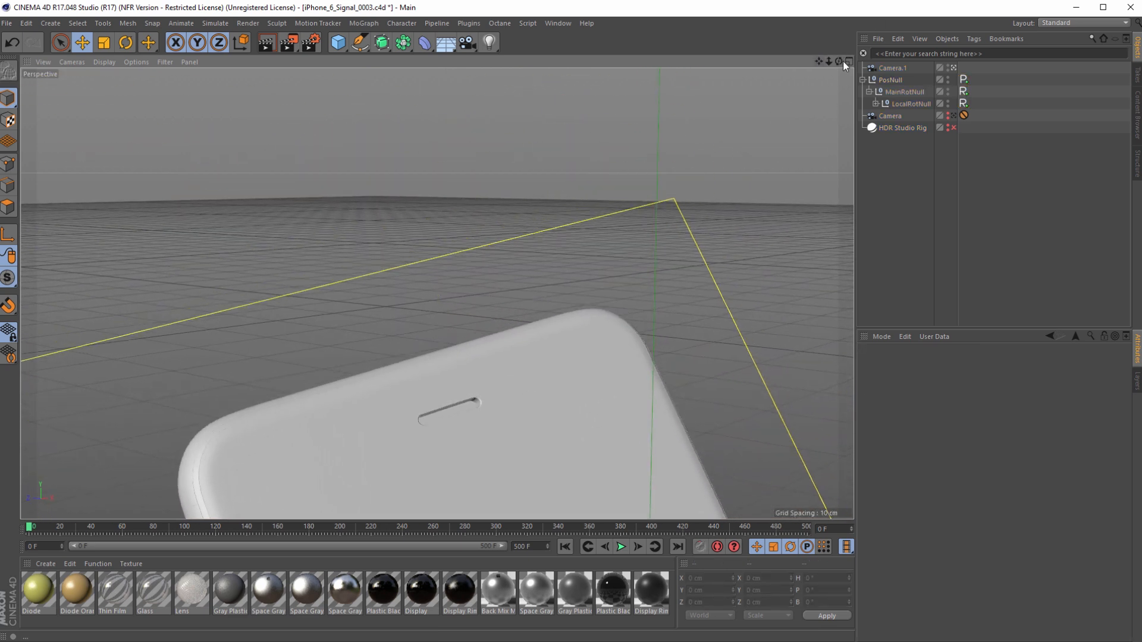
left_click_drag(837, 62, 660, 90)
left_click(621, 547)
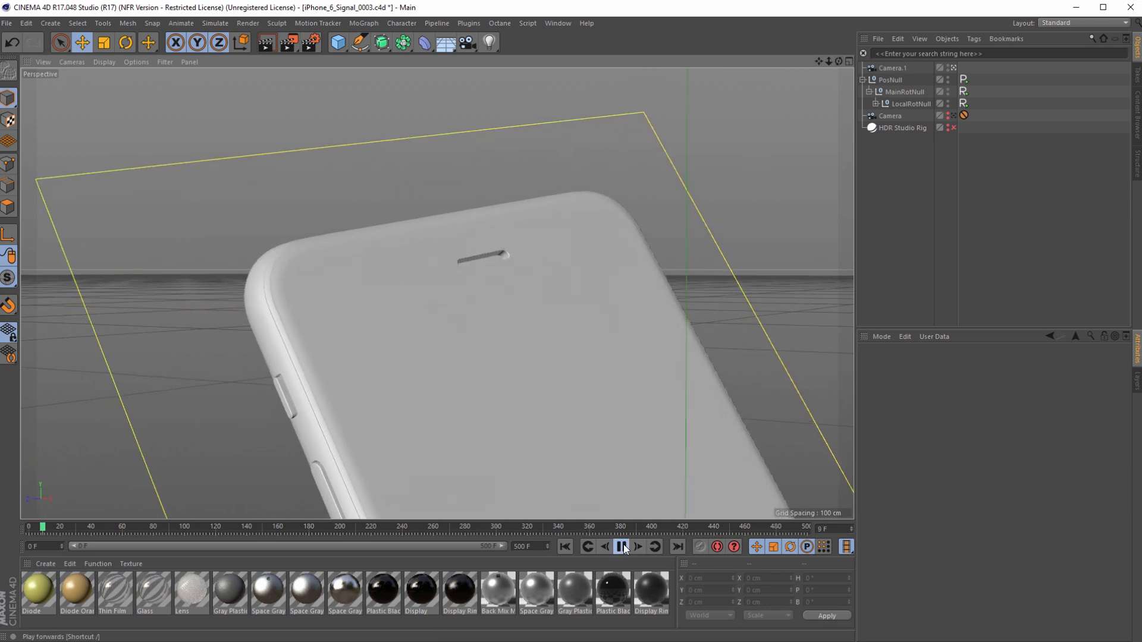
left_click_drag(818, 62, 750, 641)
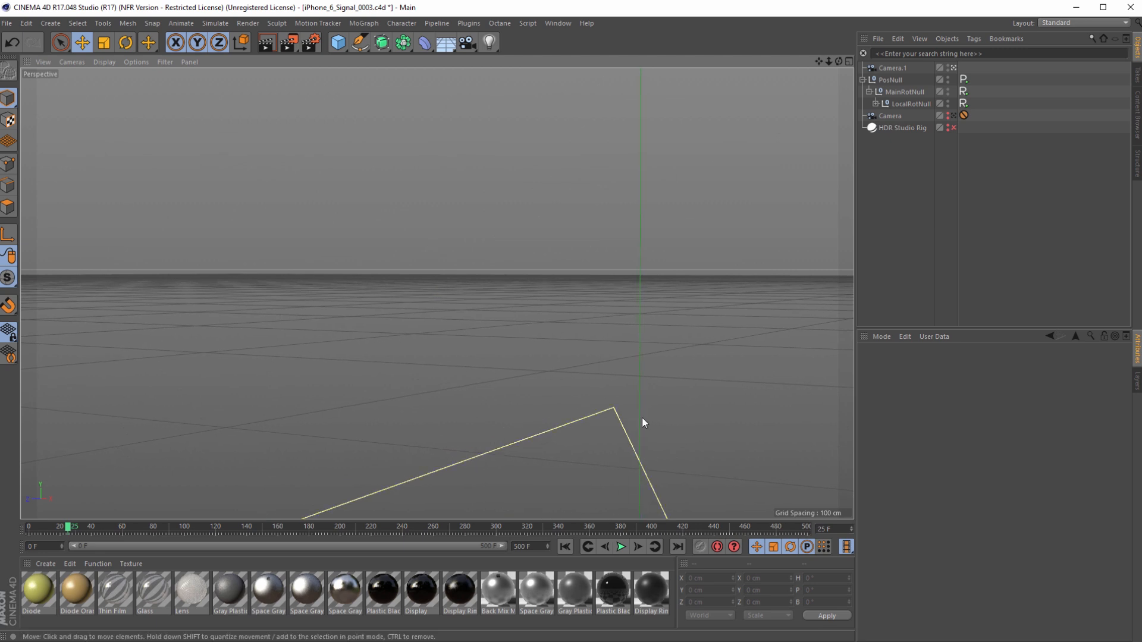
key("F8")
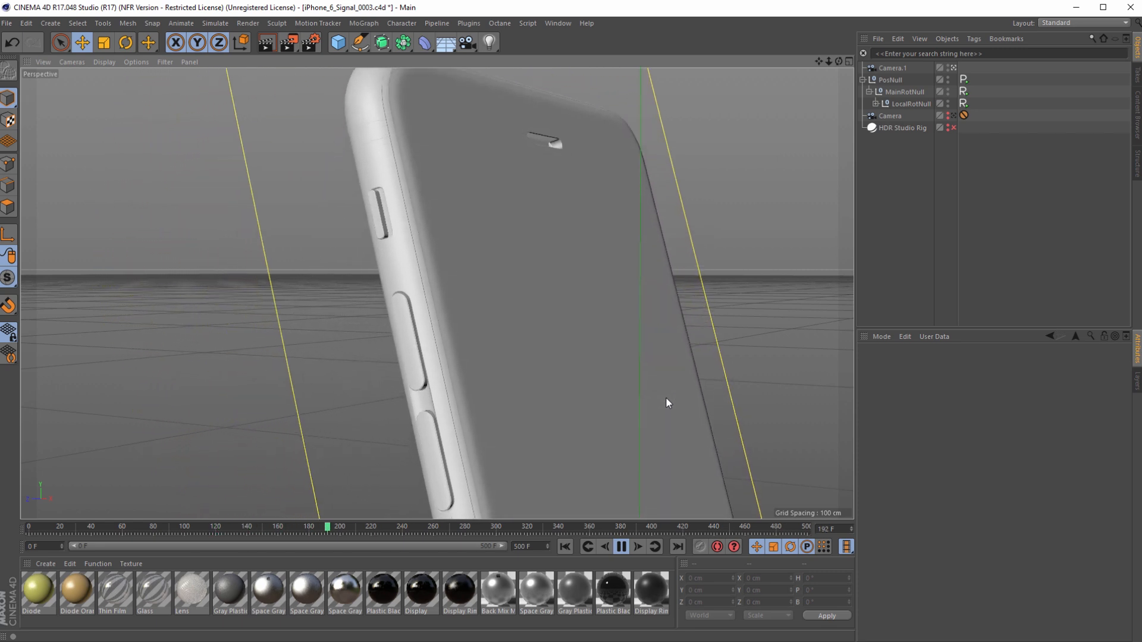
key("F8")
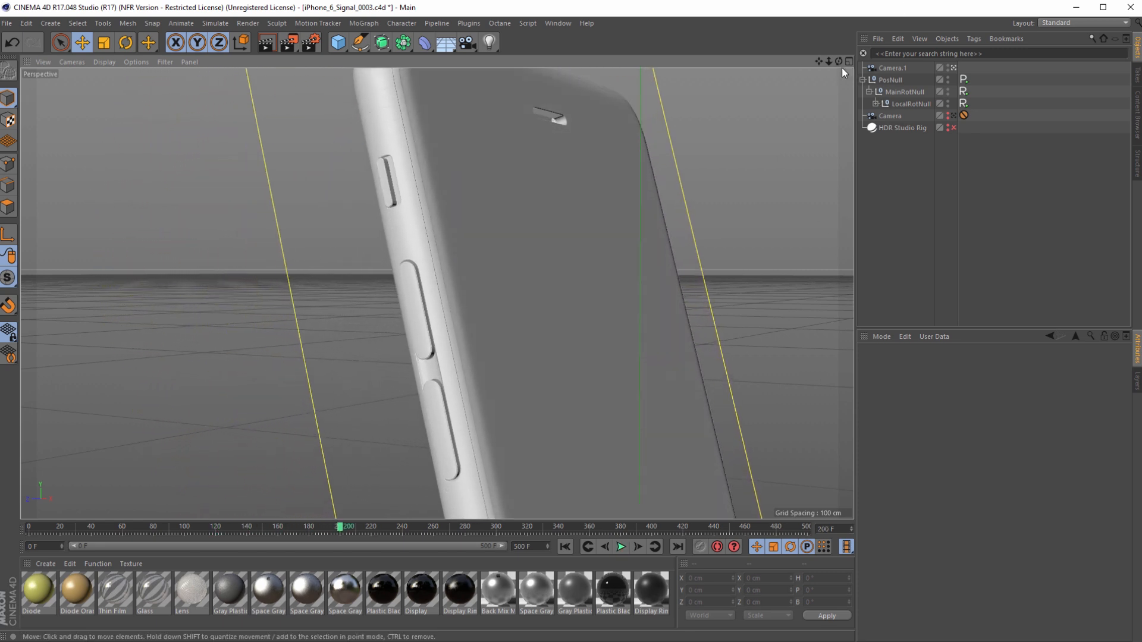
Step: Orbit and move the camera closer to the iPhone's side buttons at frame 200, and play the shot from the first frame
left_click_drag(837, 61, 874, 74)
middle_click_drag(653, 387, 547, 369, "alt")
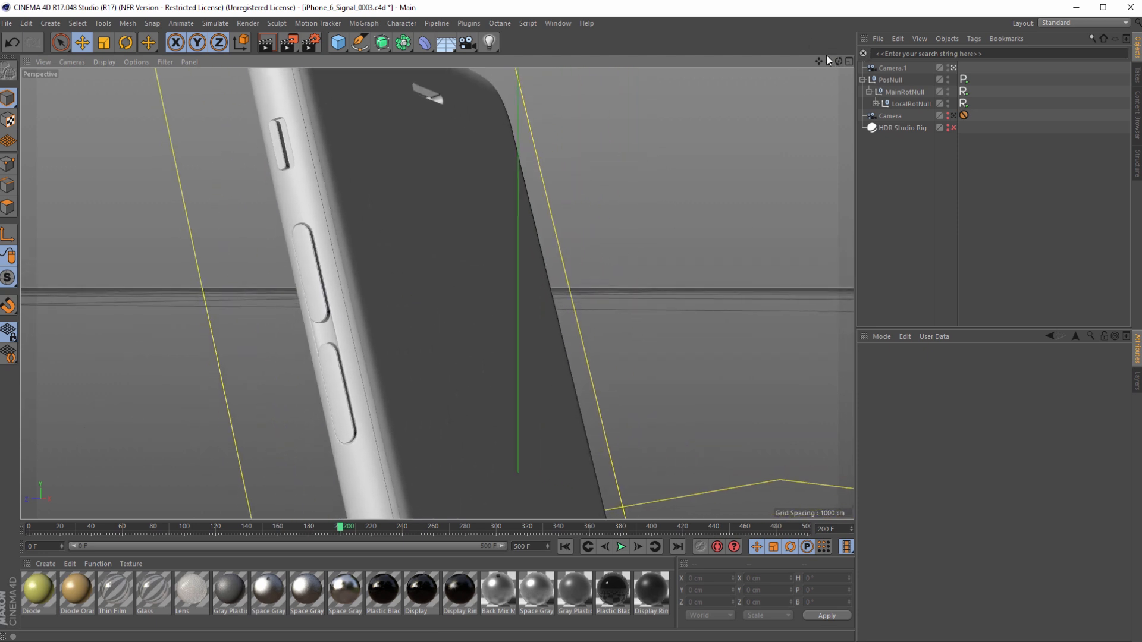
left_click_drag(828, 62, 850, 58)
mouse_move(620, 456)
middle_mouse_down("alt")
mouse_move(626, 434)
mouse_move(637, 441)
middle_mouse_up("alt")
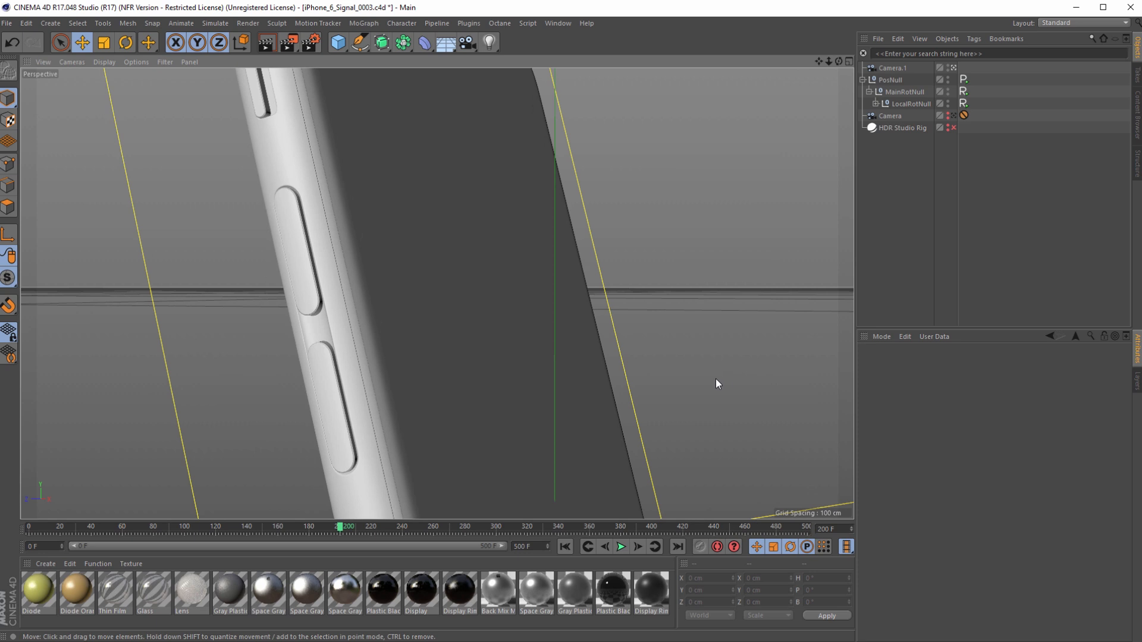
key("shift+f")
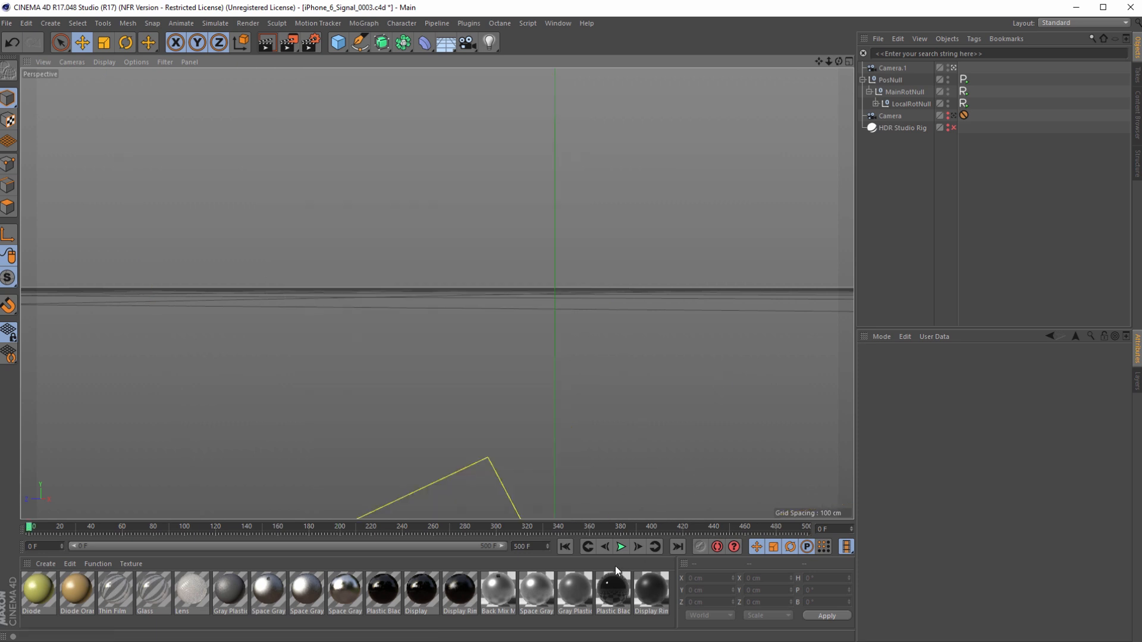
key("F8")
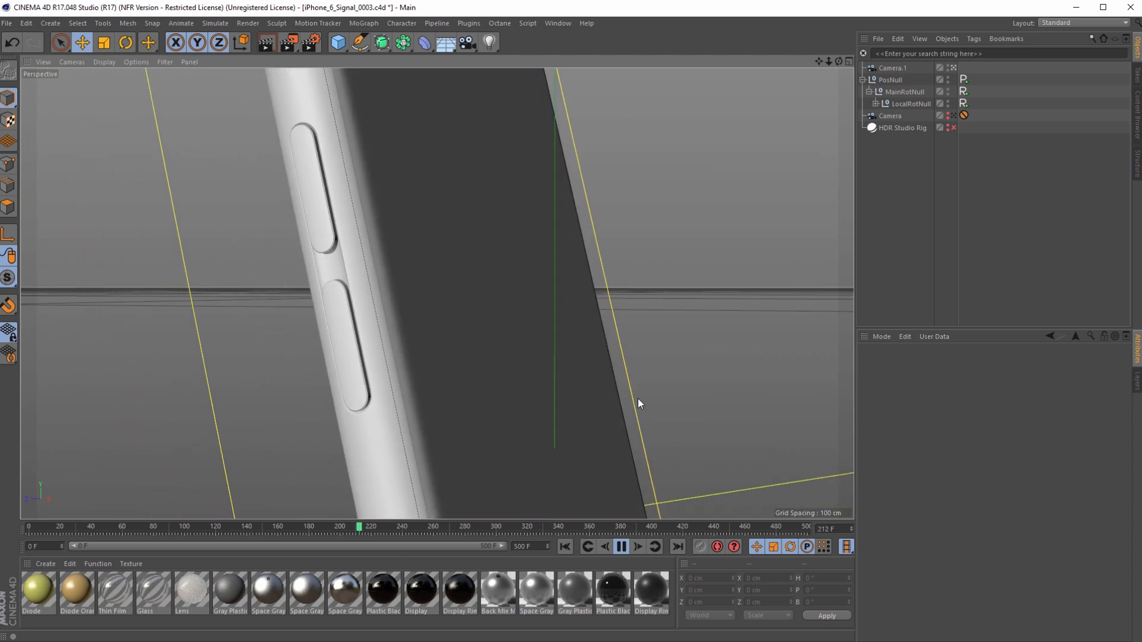
left_click(621, 546)
left_click(565, 547)
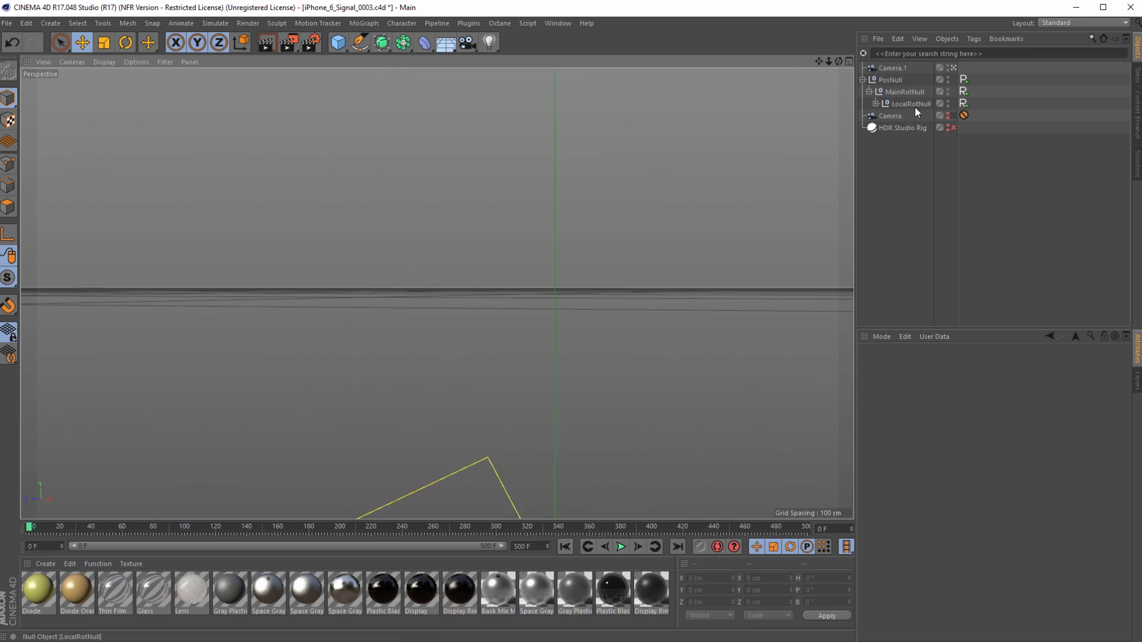
Step: Set the LocalRotNull signal's Start to 20° and End to 220°, and preview the wider rotation from the first frame
left_click(962, 104)
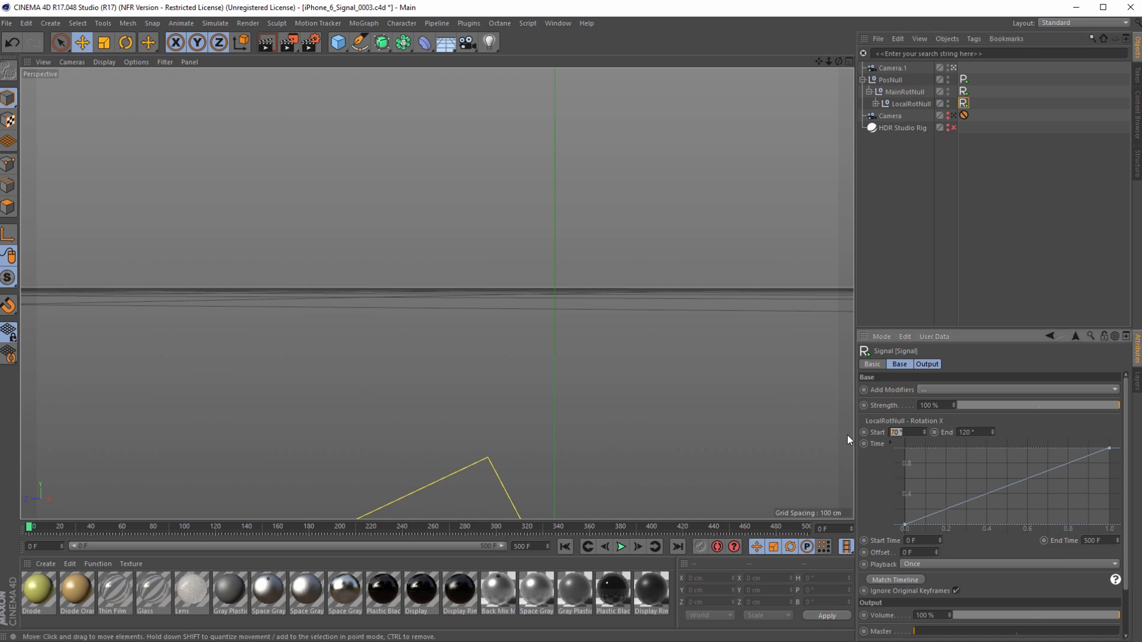
type("20")
key("Return")
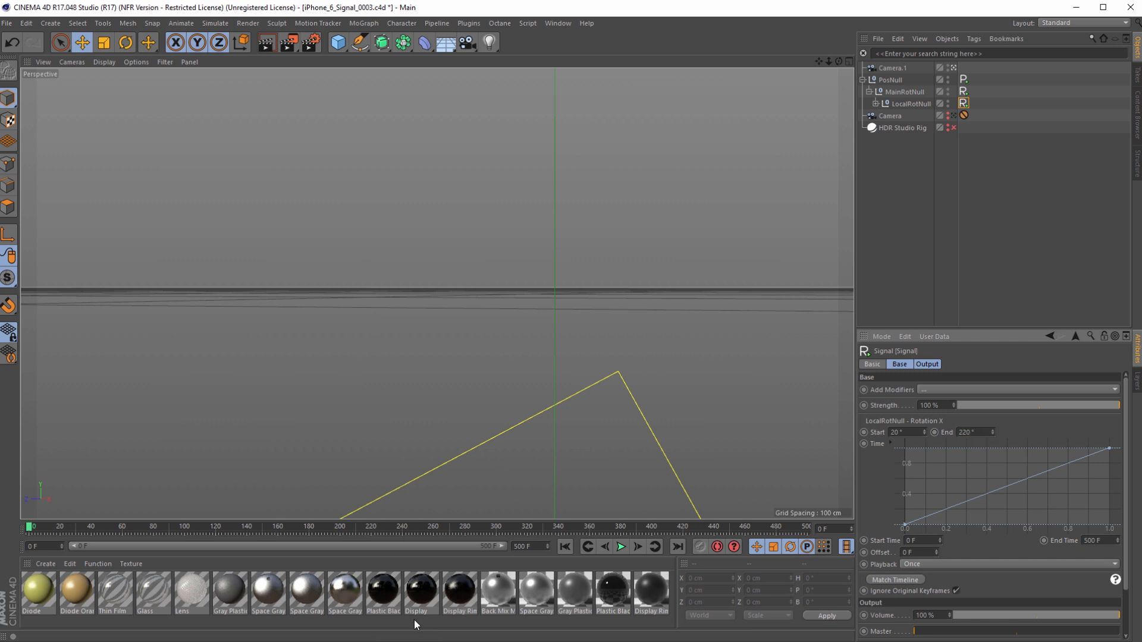
left_click(621, 547)
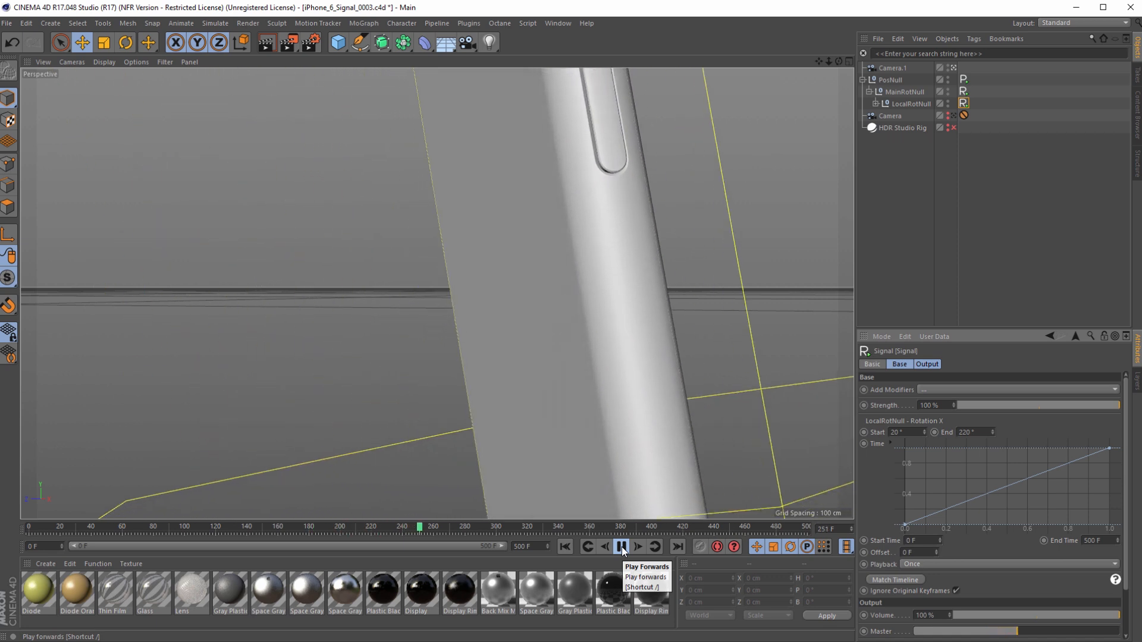
left_click(622, 547)
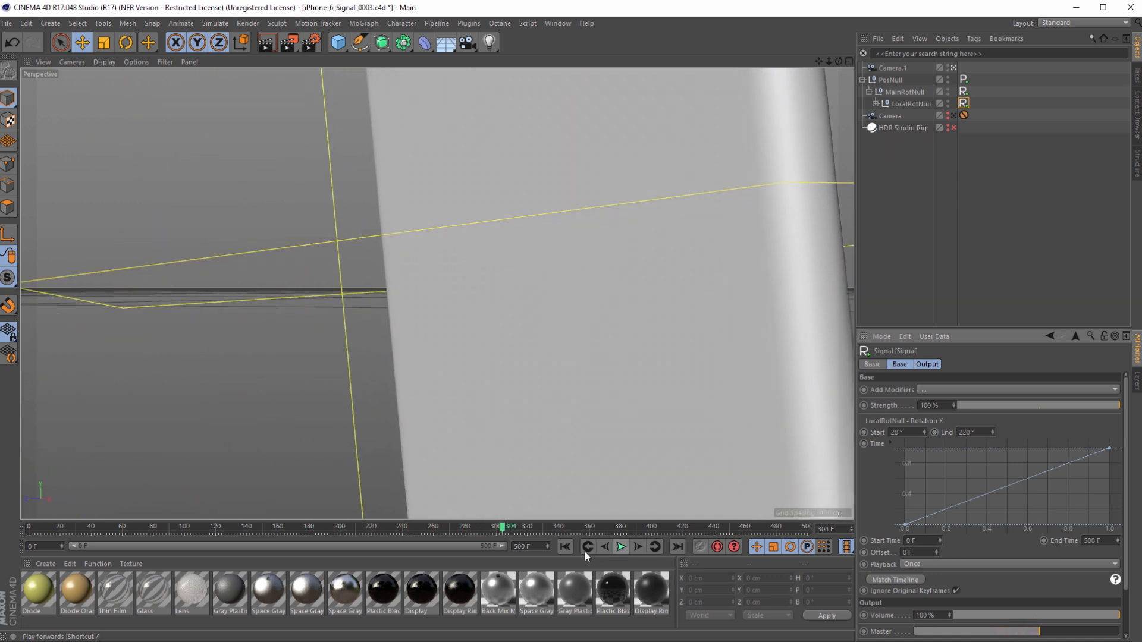
left_click(565, 547)
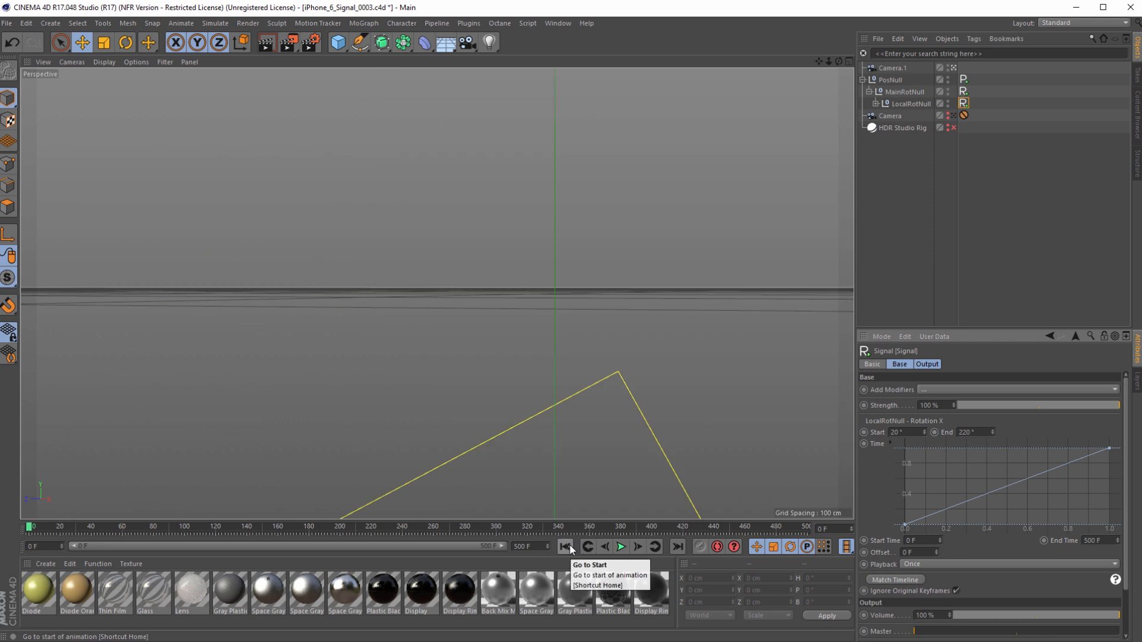
left_click(622, 547)
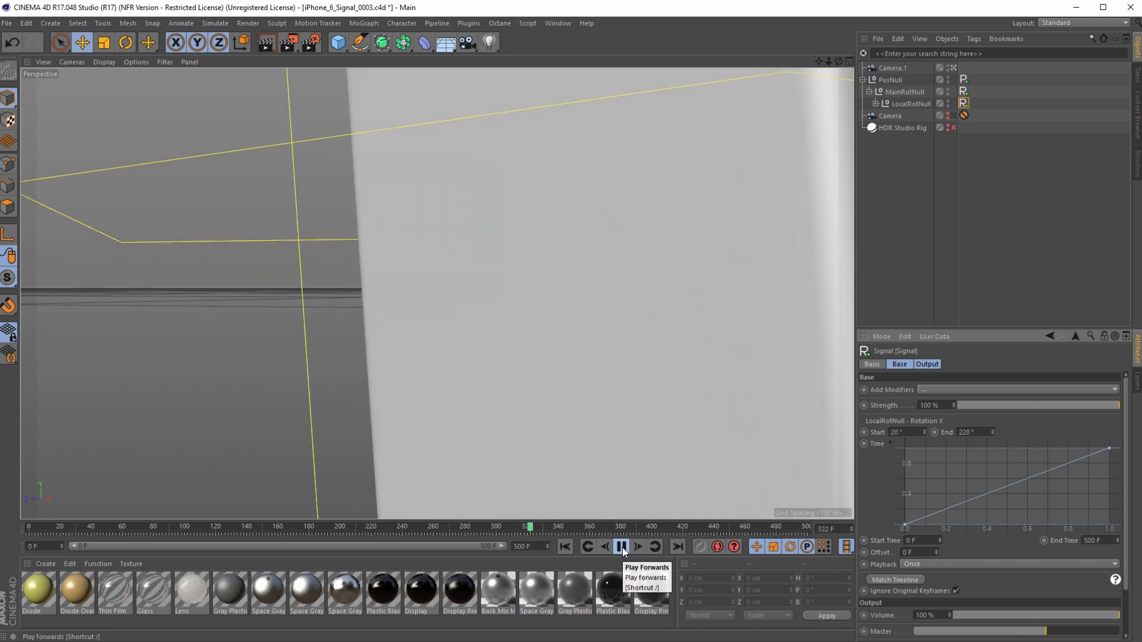
left_click(622, 547)
left_click(565, 546)
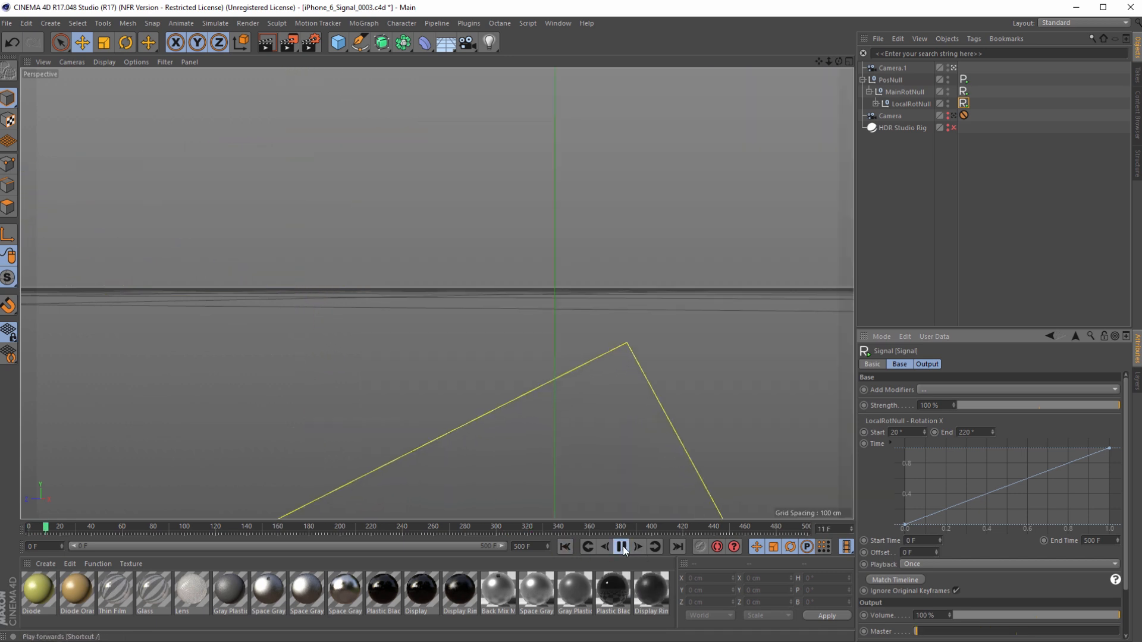
left_click(622, 547)
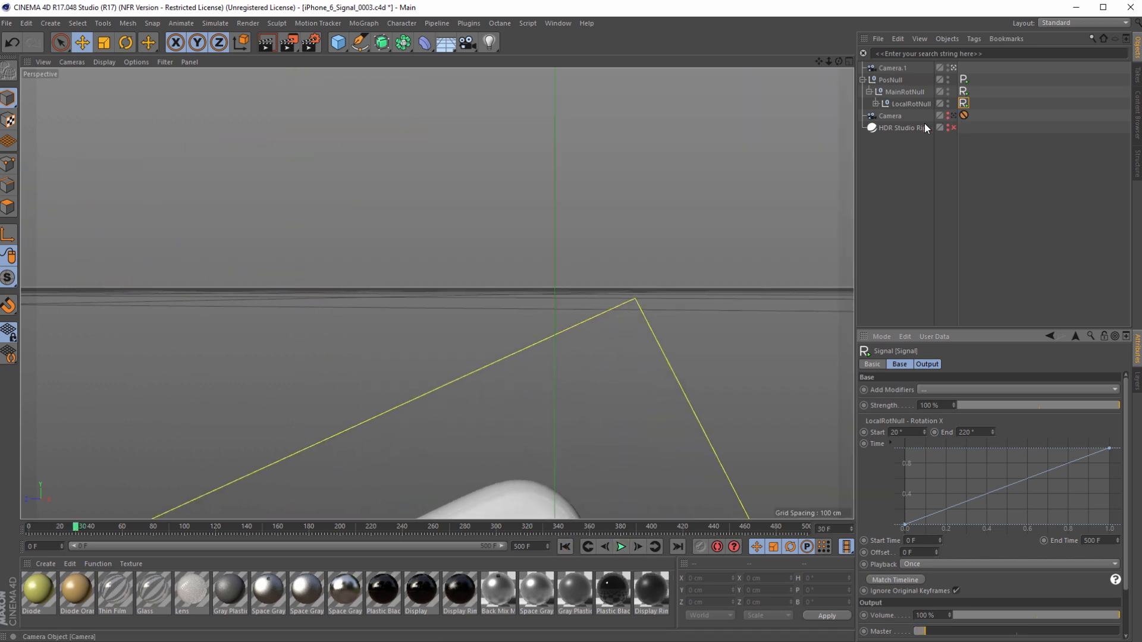
Step: Leave the camera view and play the animation from a distant viewpoint showing both the camera and the whole iPhone
left_click(953, 67)
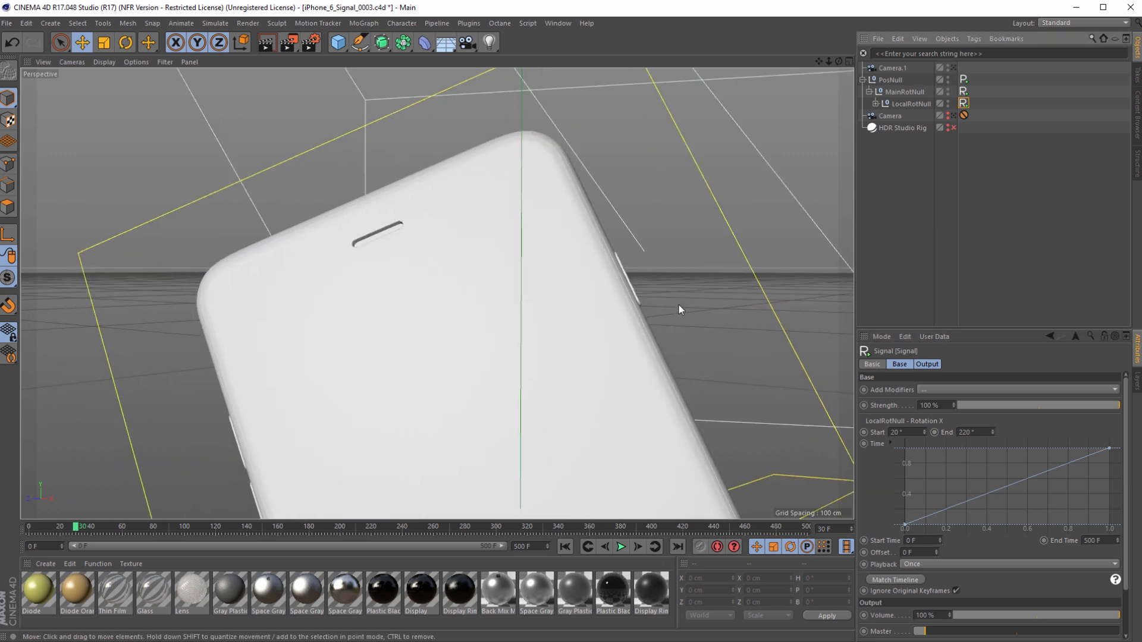
left_click_drag(612, 336, 555, 339, "alt")
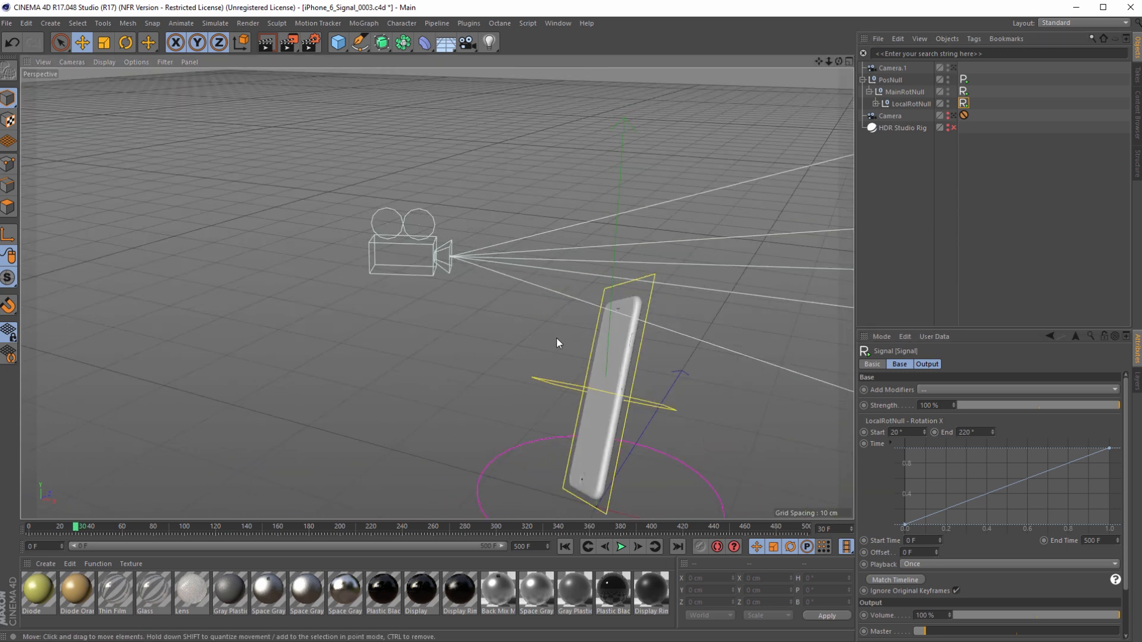
scroll(559, 338, "down", 3)
left_click_drag(618, 322, 487, 390, "alt")
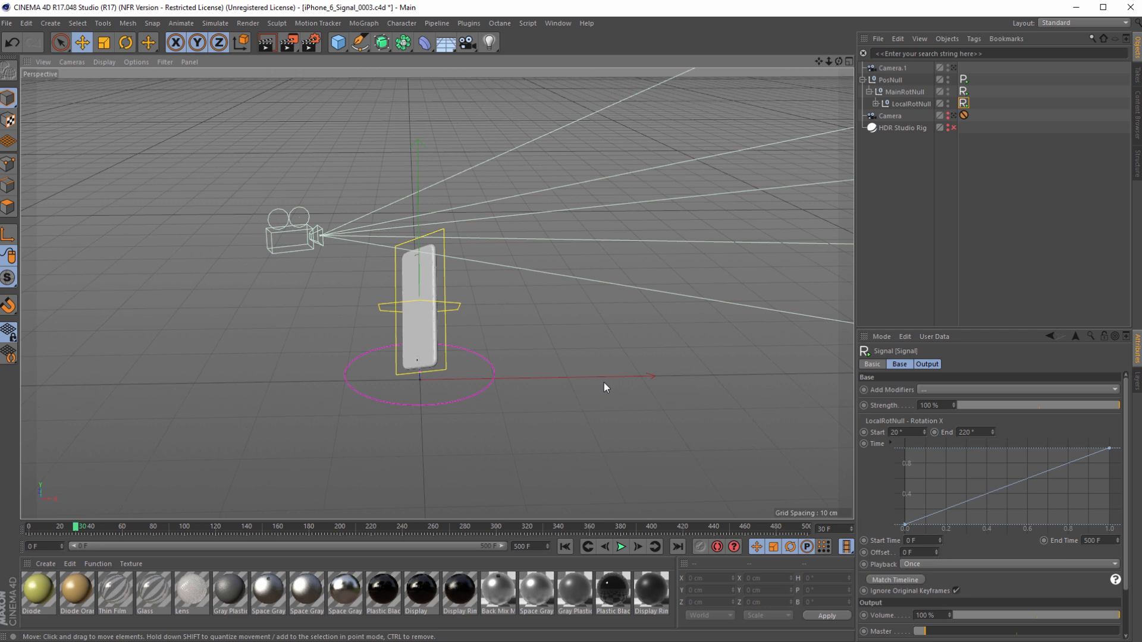
key("F8")
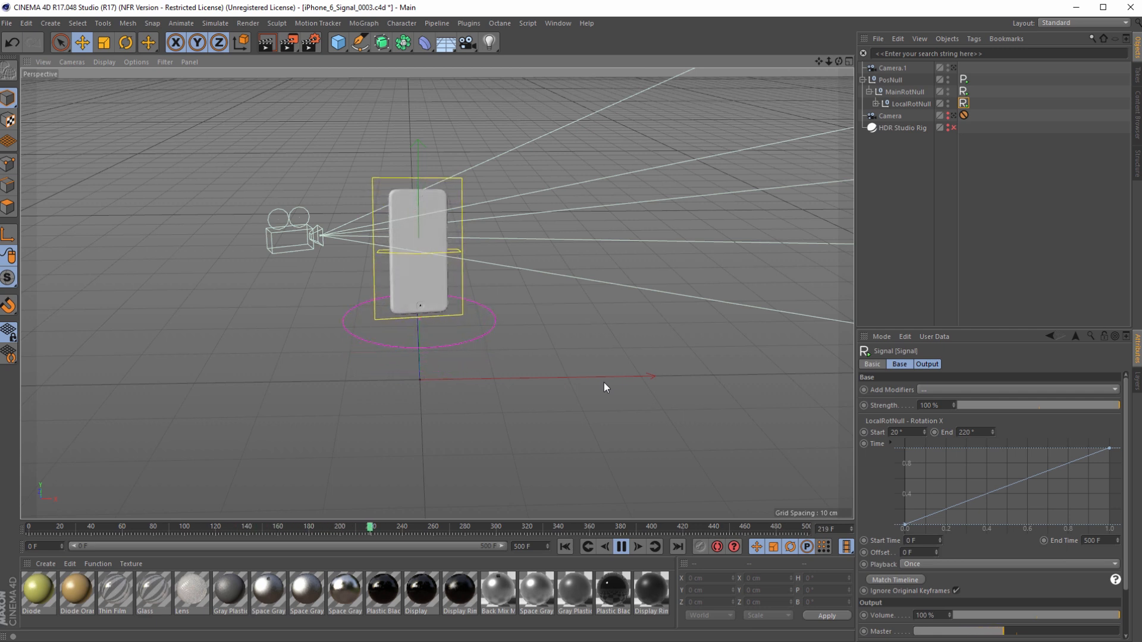
Step: Stop the distant playback and play the close-up shot from the first frame, stopping at frame 191
key("F8")
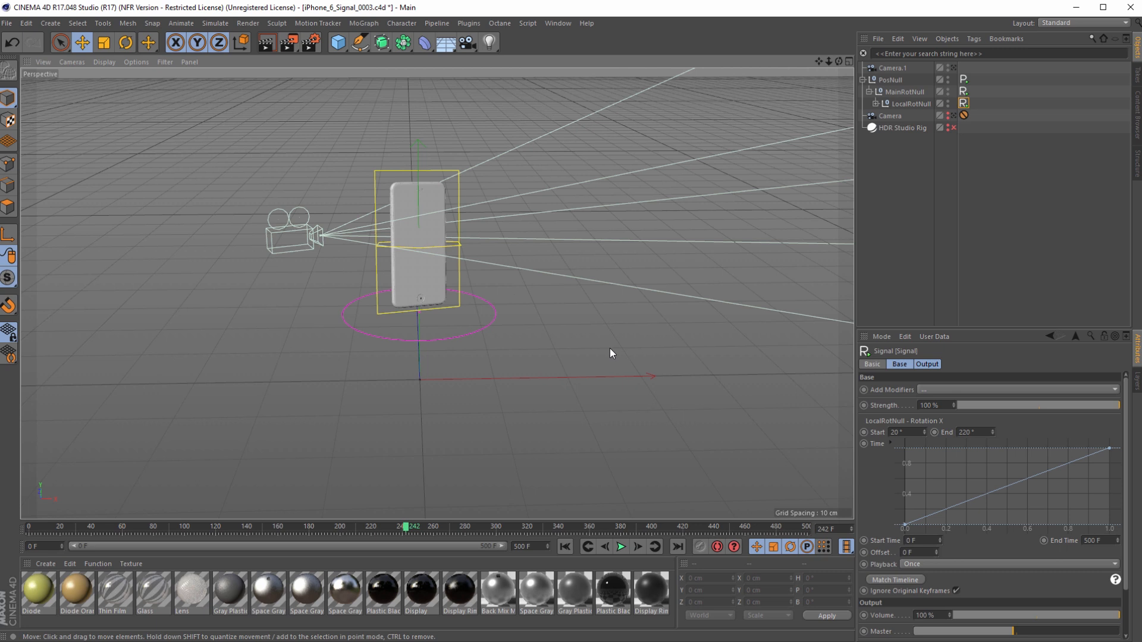
left_click(565, 547)
left_click_drag(438, 400, 717, 379, "alt")
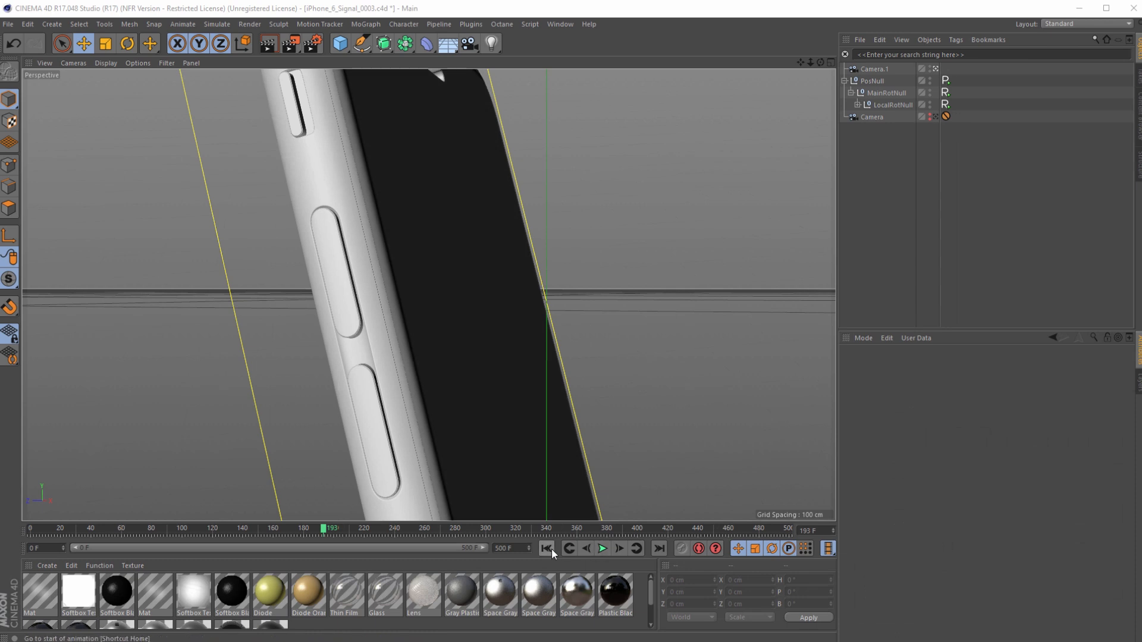
left_click(546, 548)
left_click(601, 547)
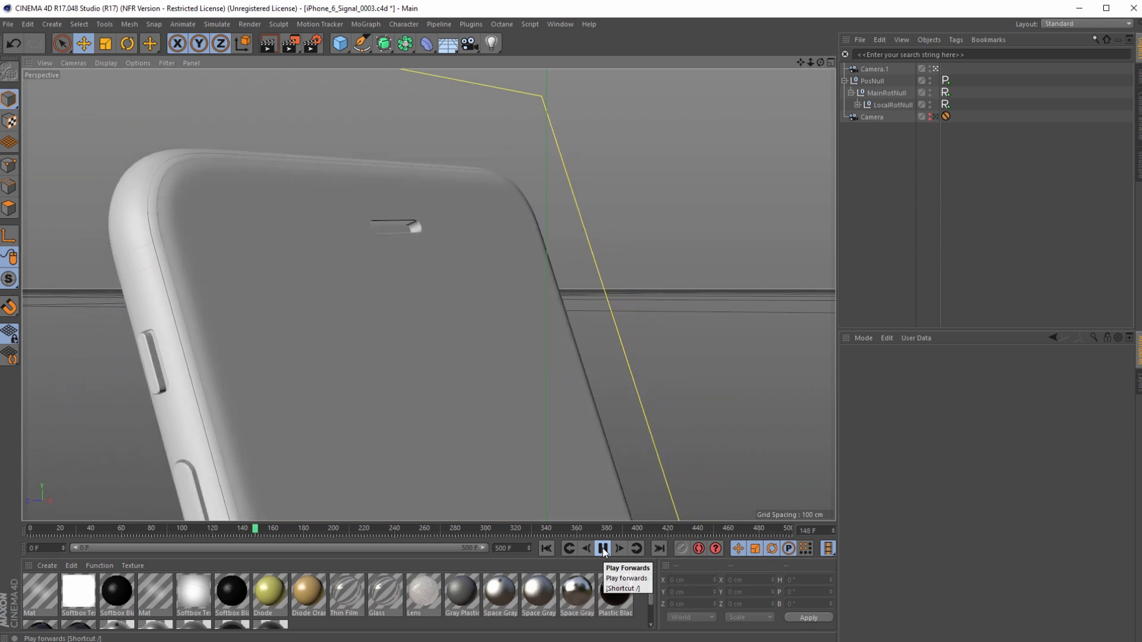
left_click(602, 548)
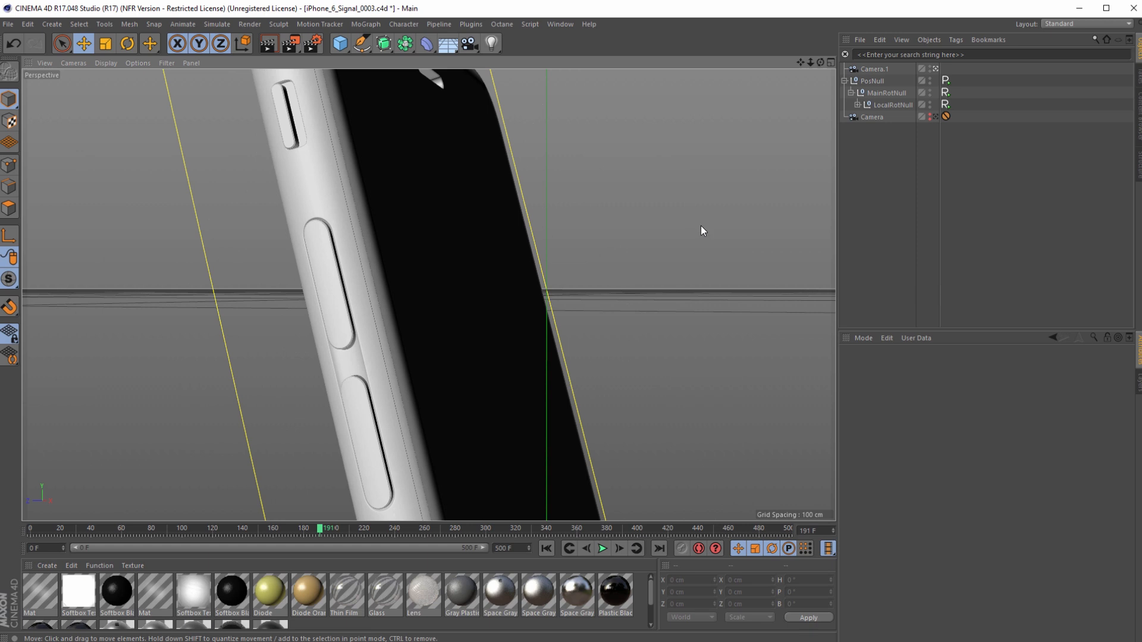
Step: Switch to the four-view layout and frame the iPhone and its close-up camera in the second perspective view
middle_click(697, 227)
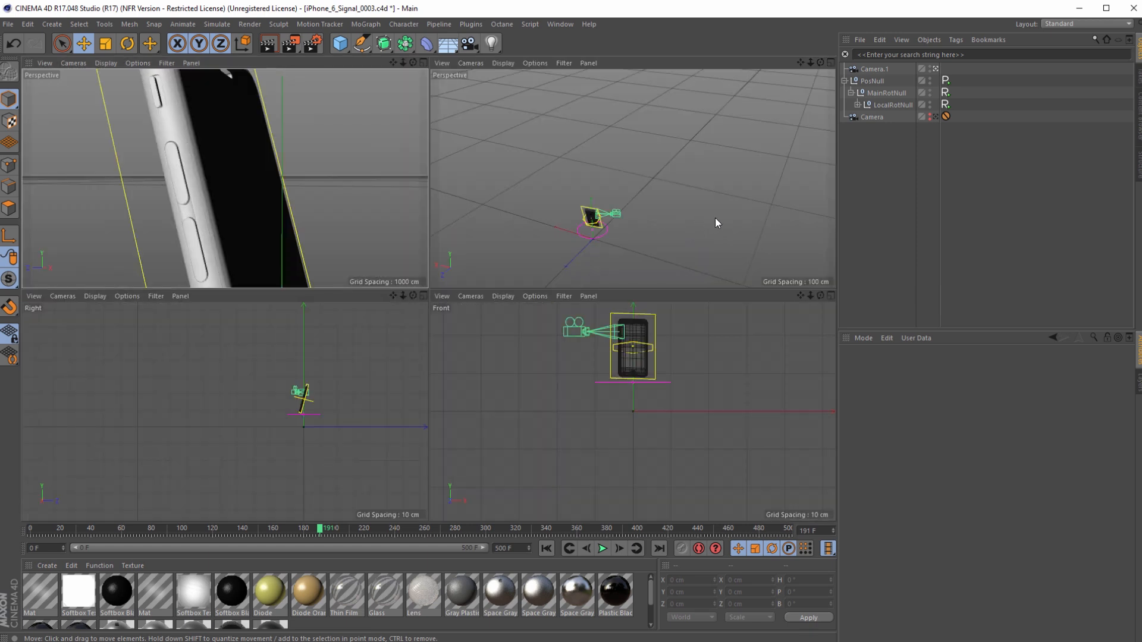
right_click_drag(606, 233, 654, 201, "alt")
mouse_move(702, 234)
left_mouse_down("alt")
mouse_move(523, 210)
mouse_move(731, 189)
mouse_move(675, 224)
mouse_move(619, 231)
mouse_move(715, 241)
left_mouse_up("alt")
middle_click_drag(715, 241, 666, 215, "alt")
right_click_drag(666, 216, 712, 252, "alt")
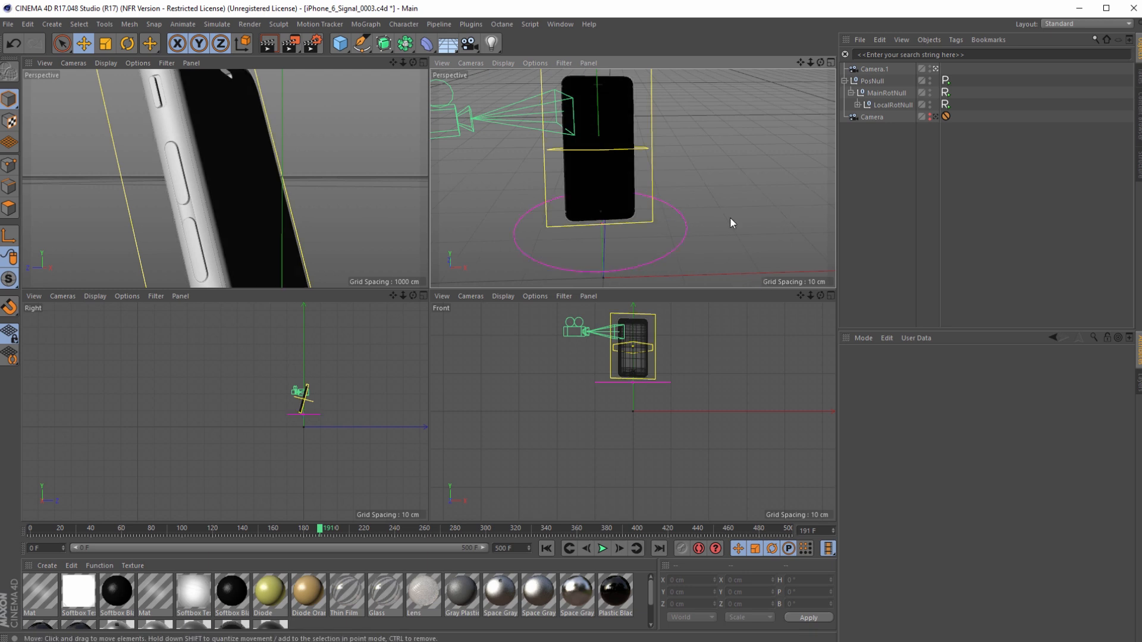
middle_click_drag(703, 177, 756, 227, "alt")
Step: Select the object named Camera and pick its focus distance on the iPhone in the close-up view
left_click(872, 117)
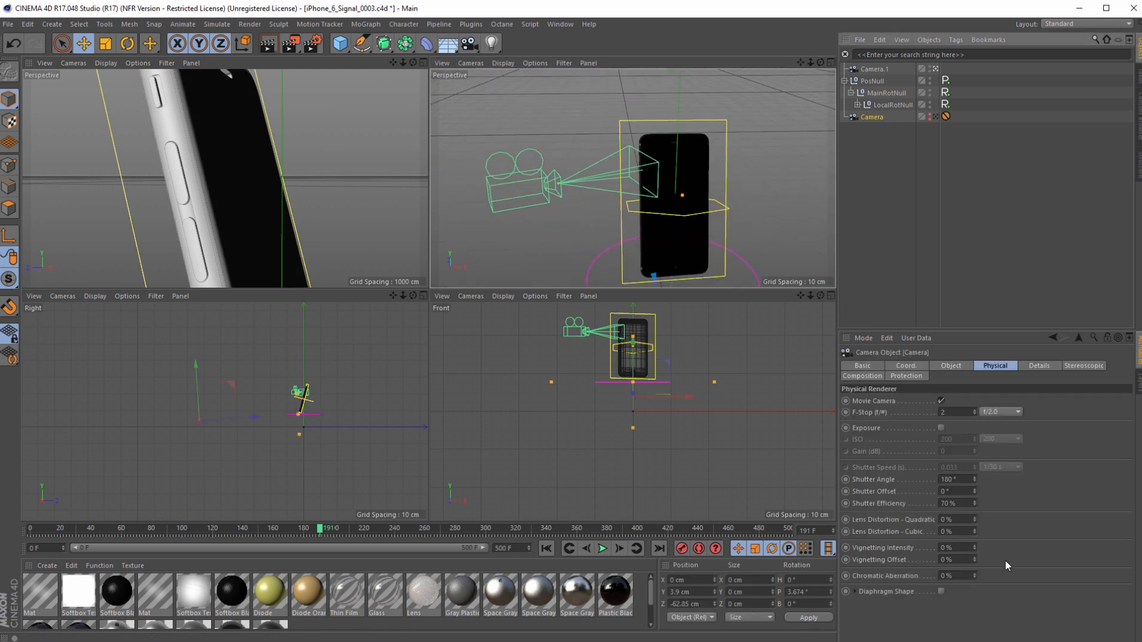
left_click(946, 366)
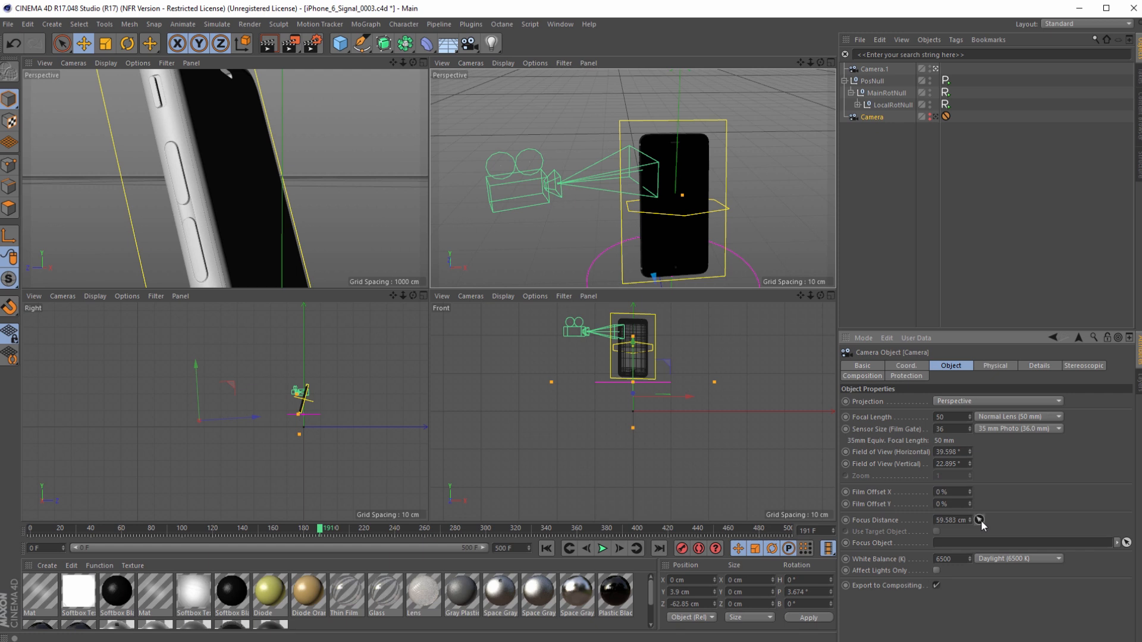
left_click(258, 151)
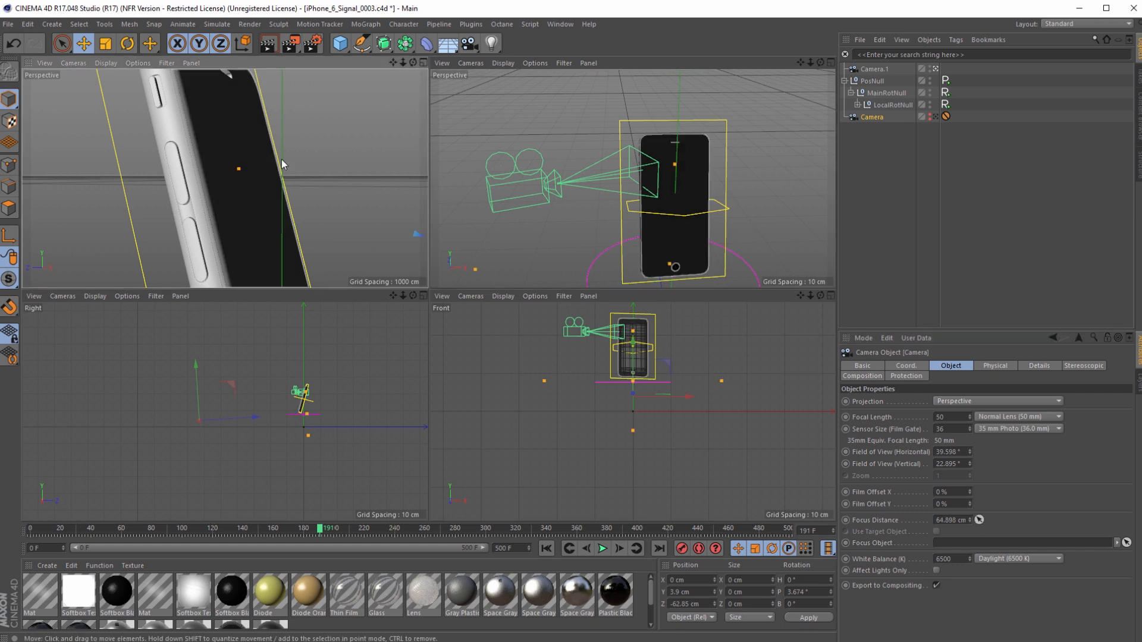
left_click(979, 521)
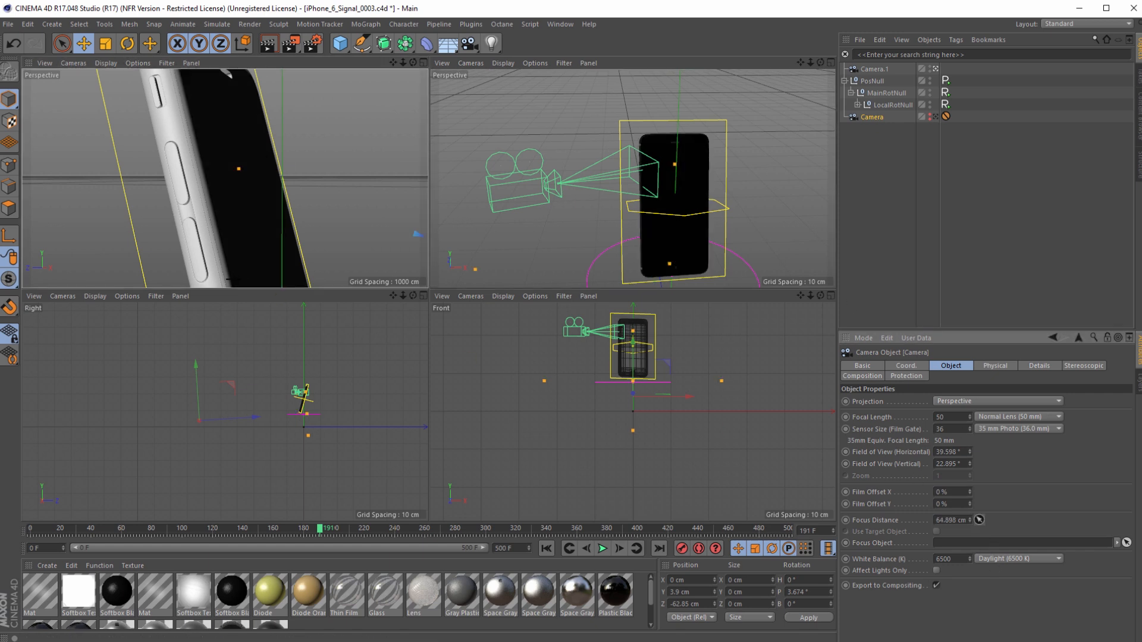
left_click(214, 253)
Step: Refocus Camera.1 on the iPhone's side near the volume buttons and check its physical F-Stop setting
left_click(862, 71)
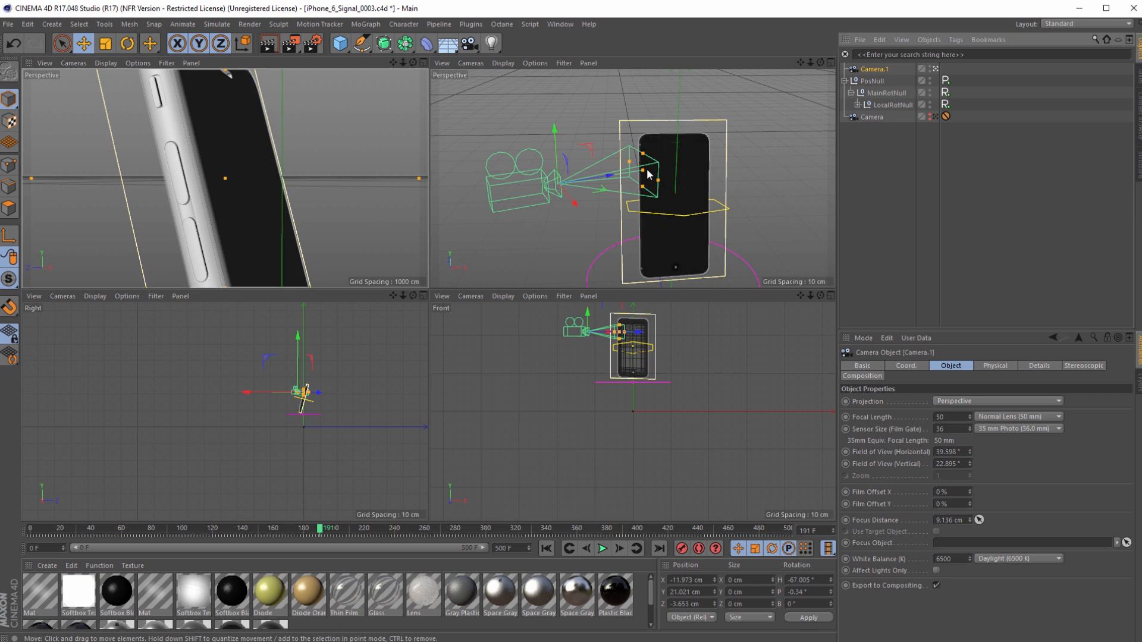
left_click_drag(645, 170, 826, 169)
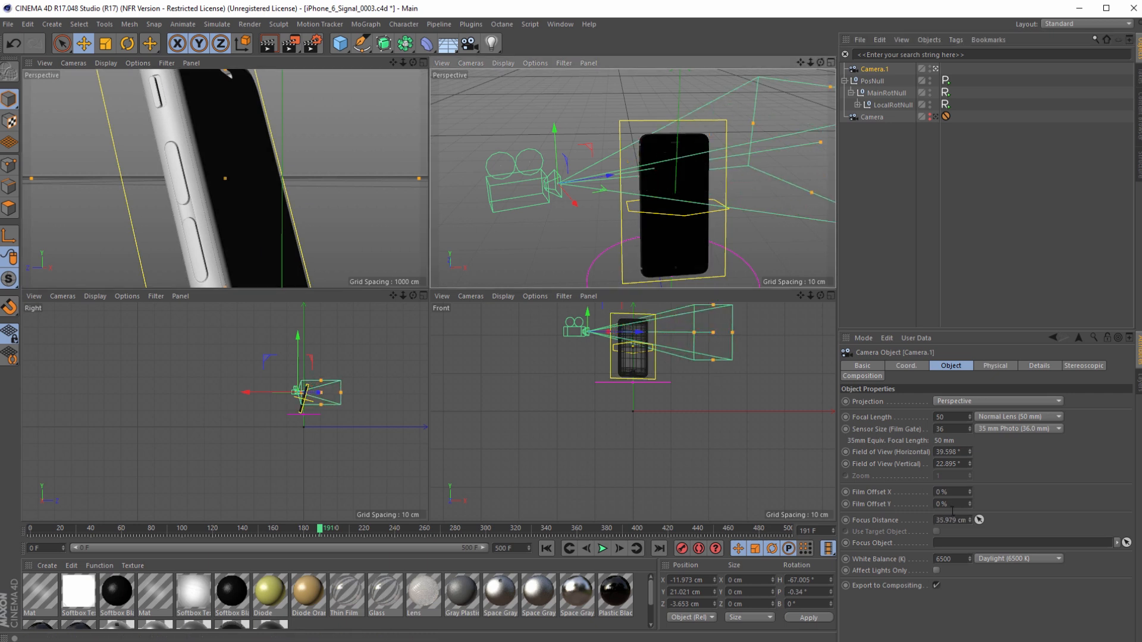
left_click(189, 160)
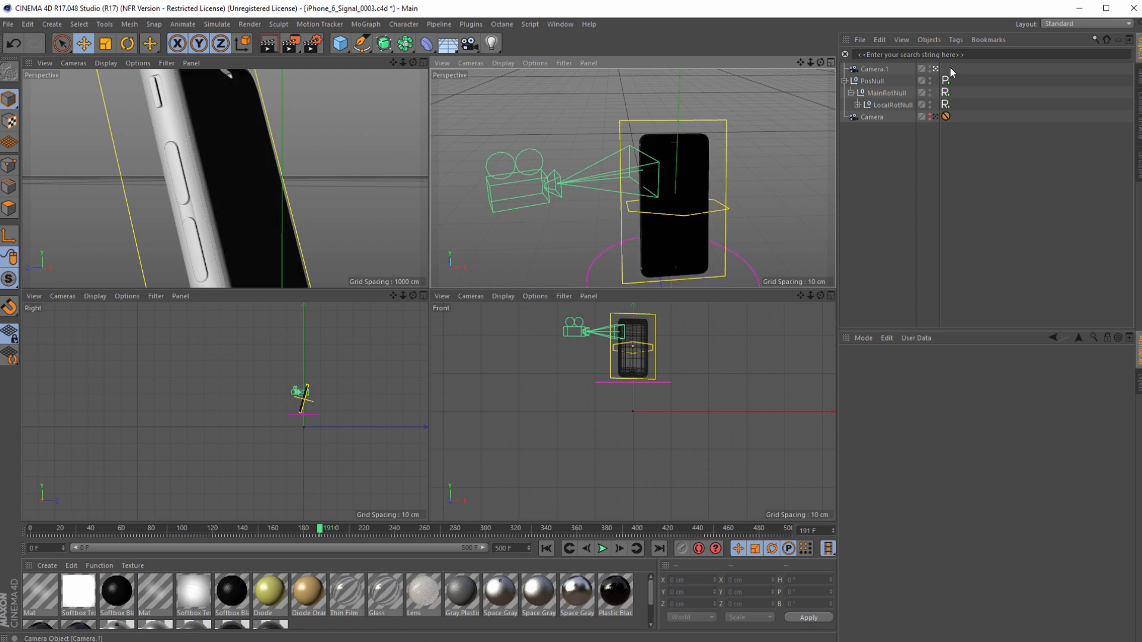
left_click(997, 366)
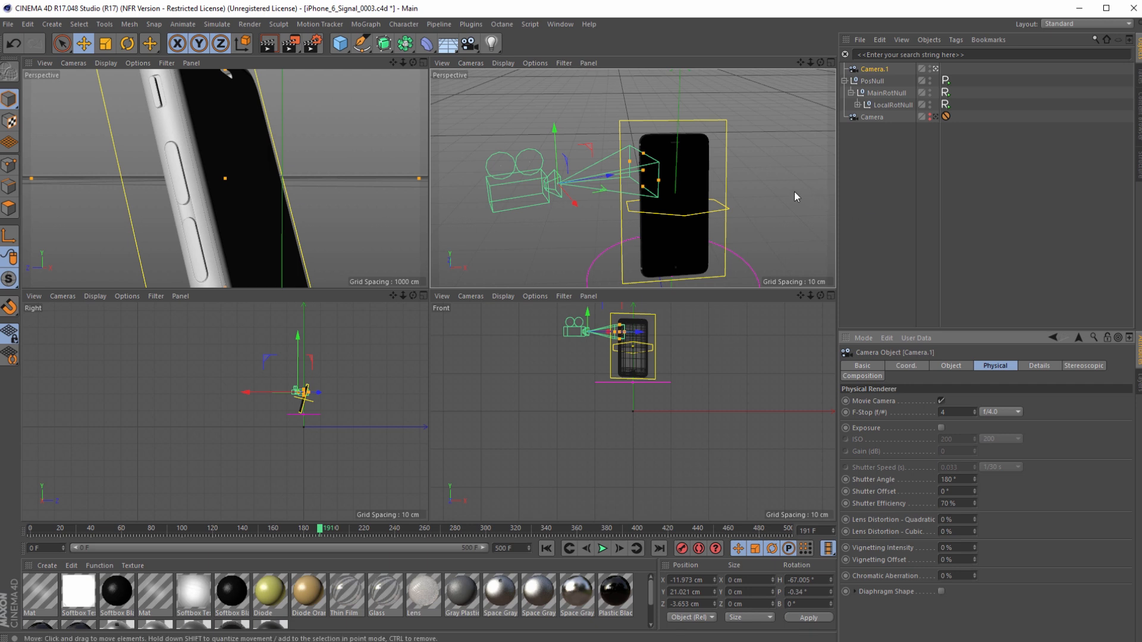
Step: Add an HDR Studio Rig to the scene and turn off its seamless floor
left_click(471, 25)
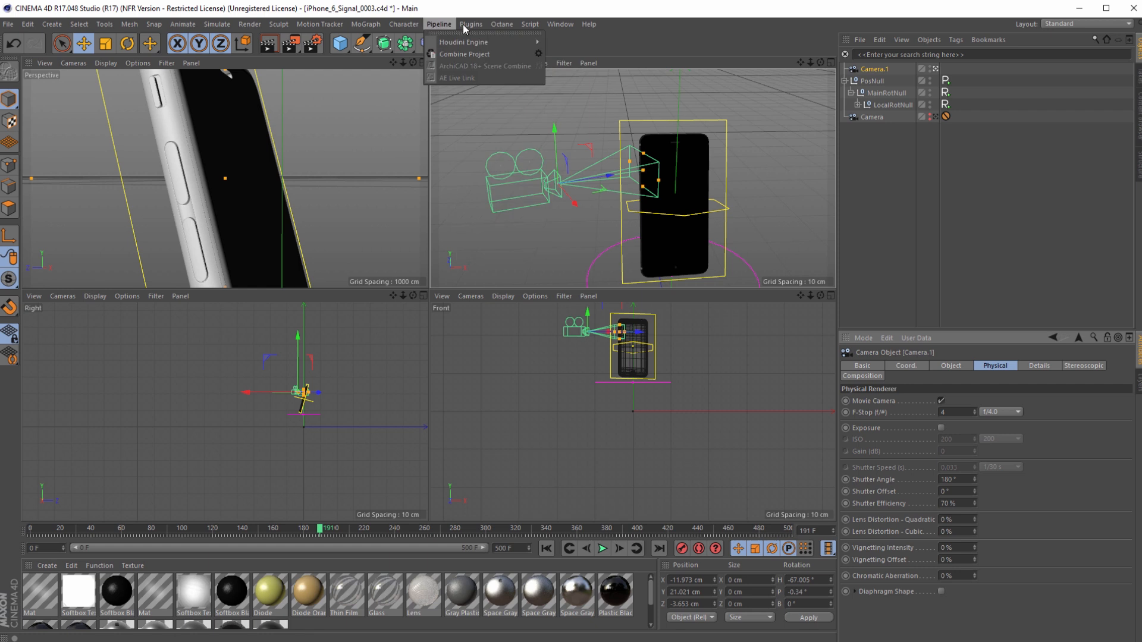
left_click(495, 178)
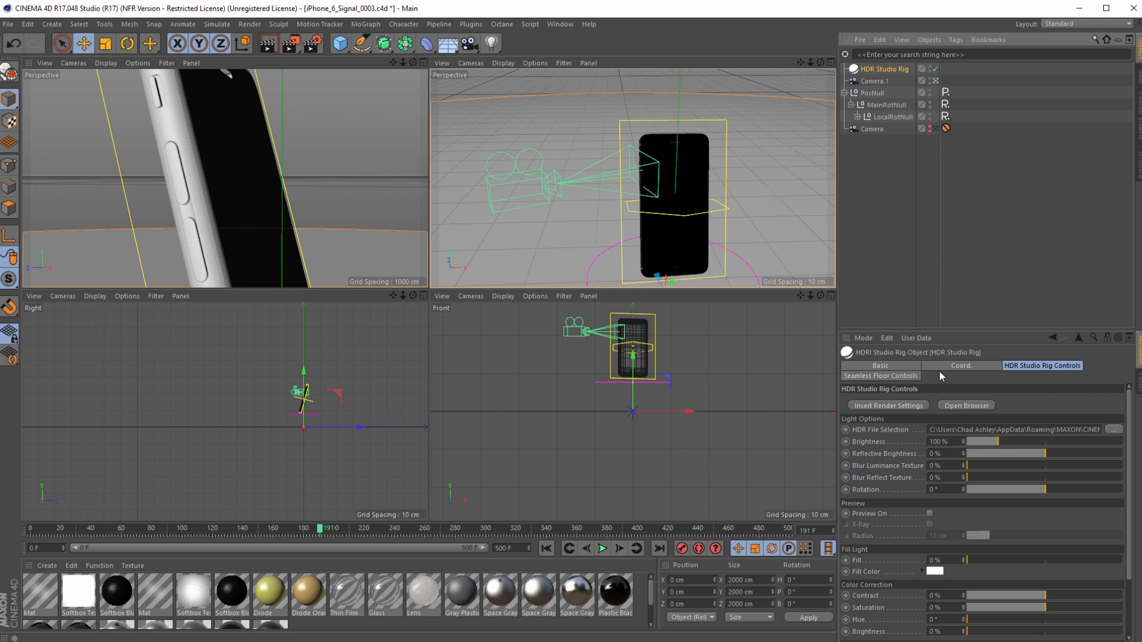
left_click(902, 377)
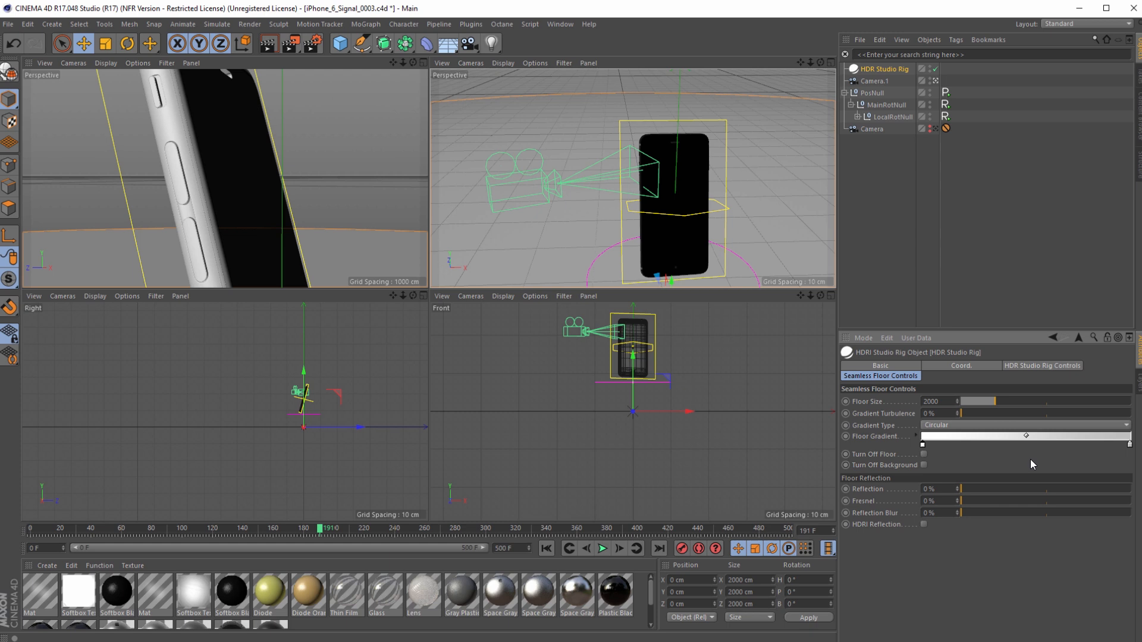
left_click(924, 455)
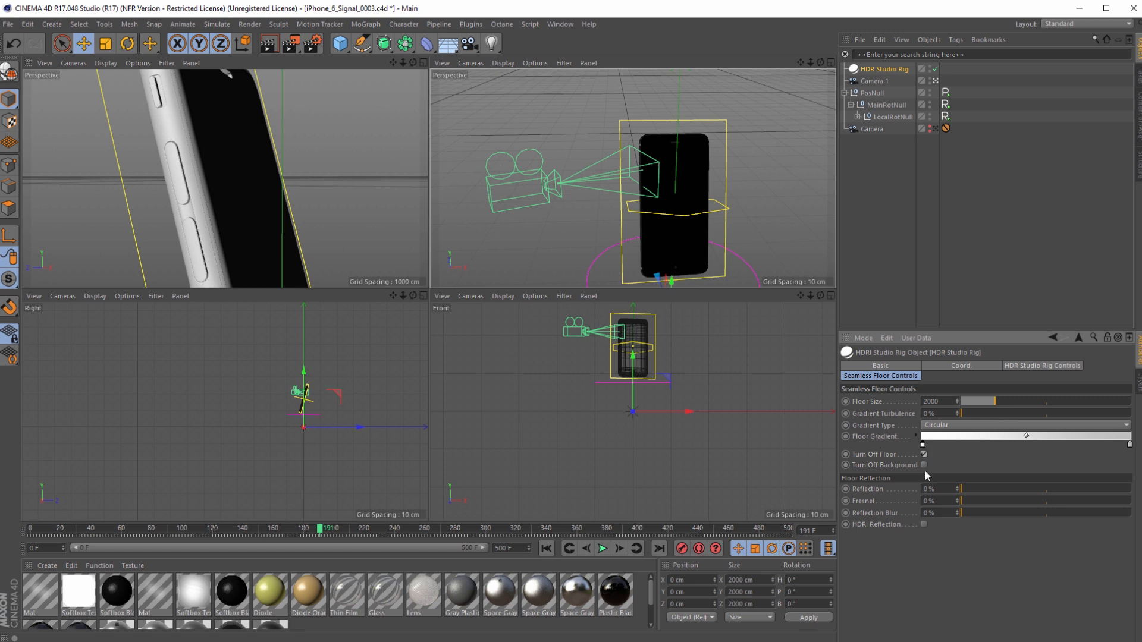
Step: Set both color knots of the HDR Studio Rig's Floor Gradient to black
double_click(922, 445)
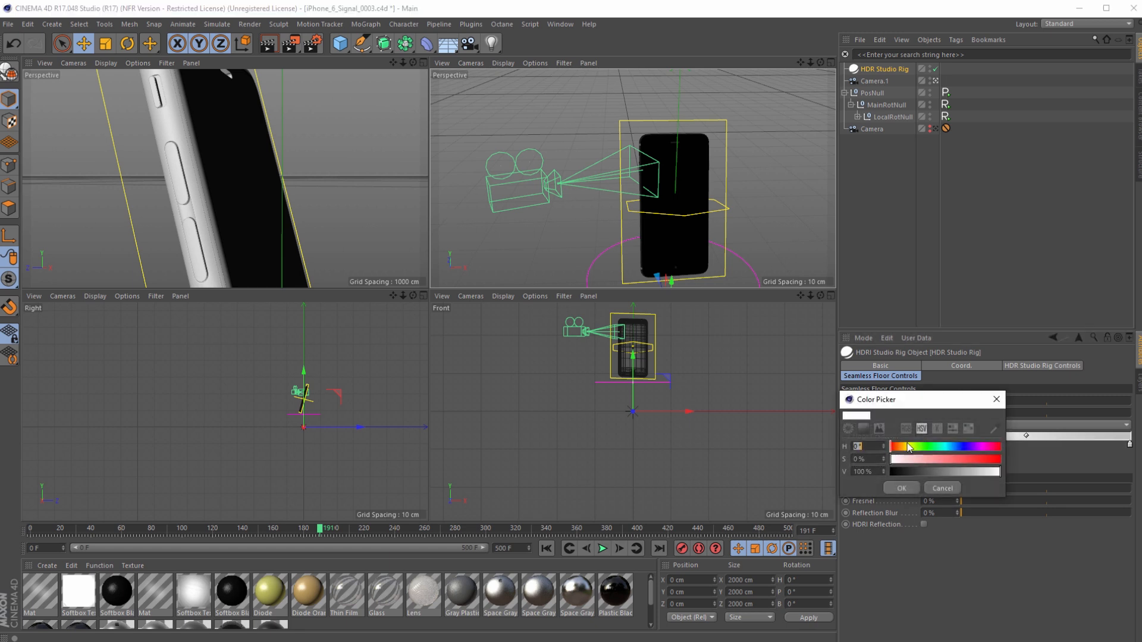
mouse_move(904, 474)
left_mouse_down()
mouse_move(926, 473)
mouse_move(913, 474)
left_mouse_up()
left_click(902, 487)
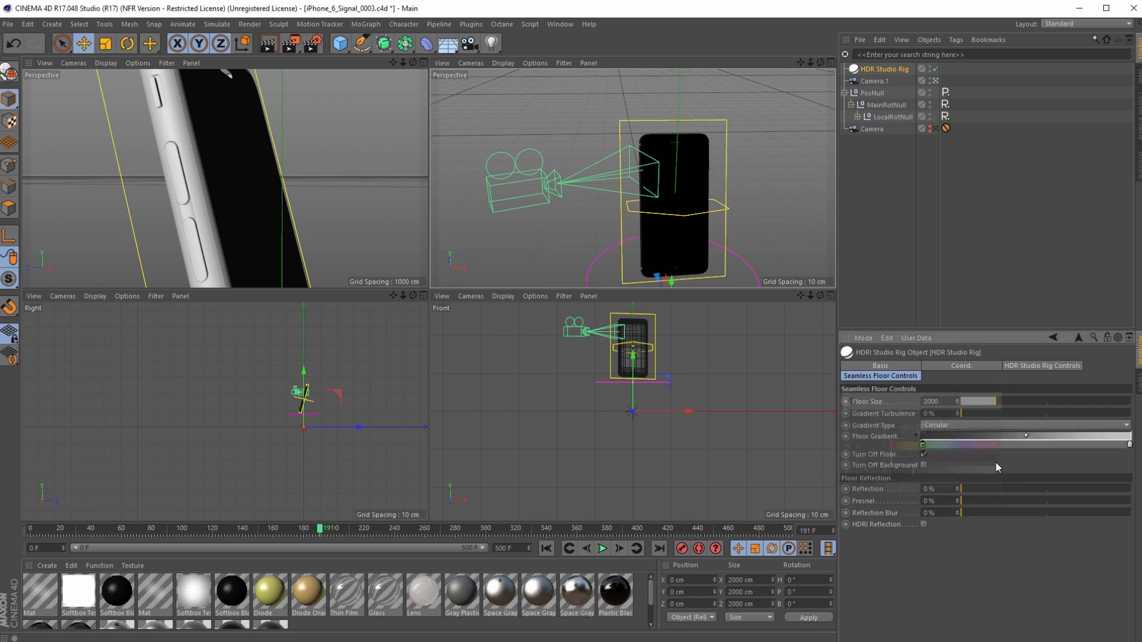
double_click(1129, 444)
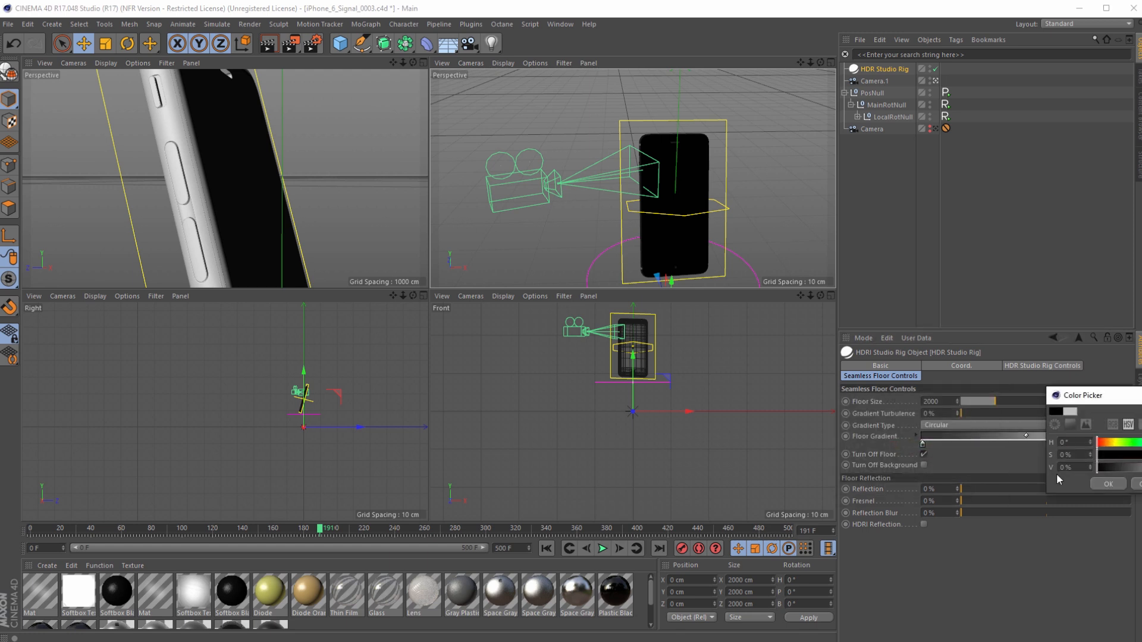
left_click(1108, 484)
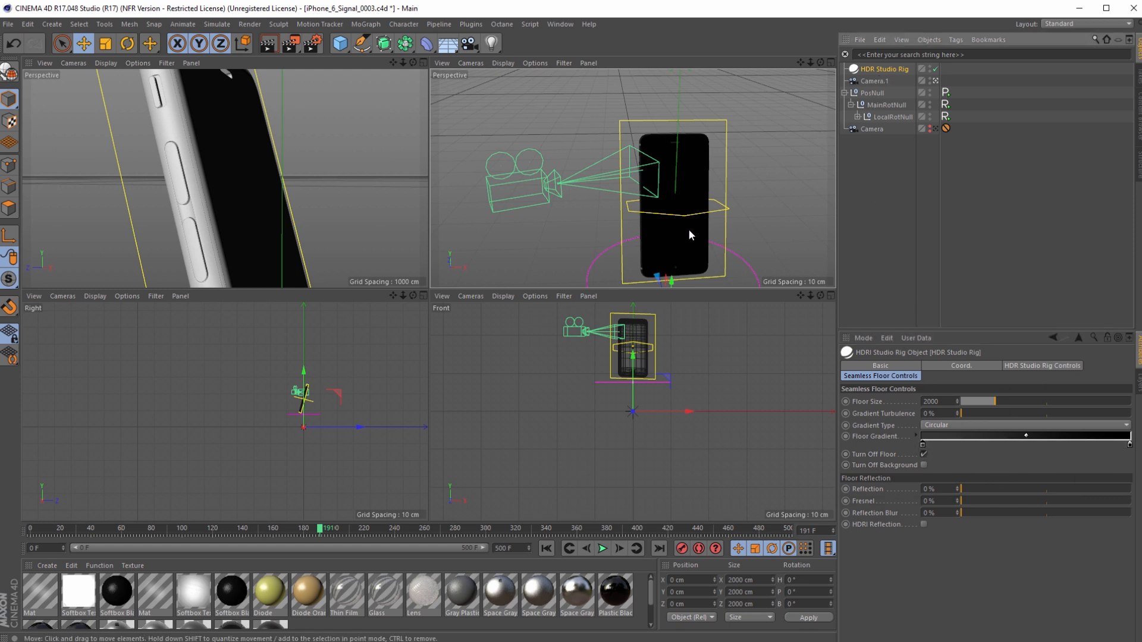
Step: Choose HDRI STUDIO vol2 026 from the Pro Studios collection as the rig's HDR image
left_click(1052, 366)
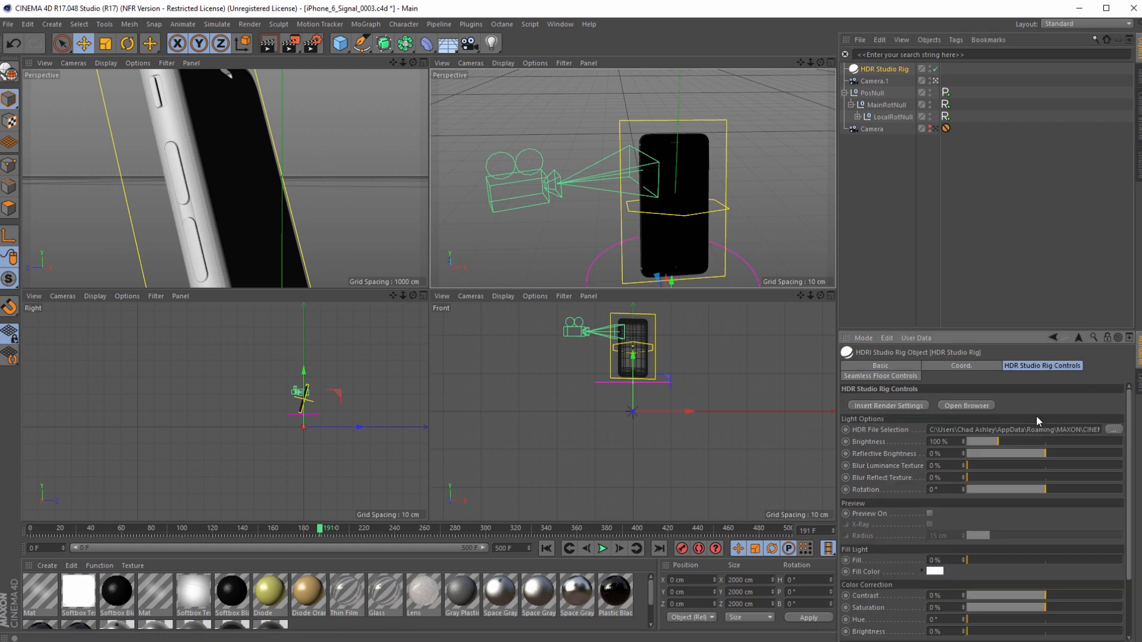
left_click(972, 406)
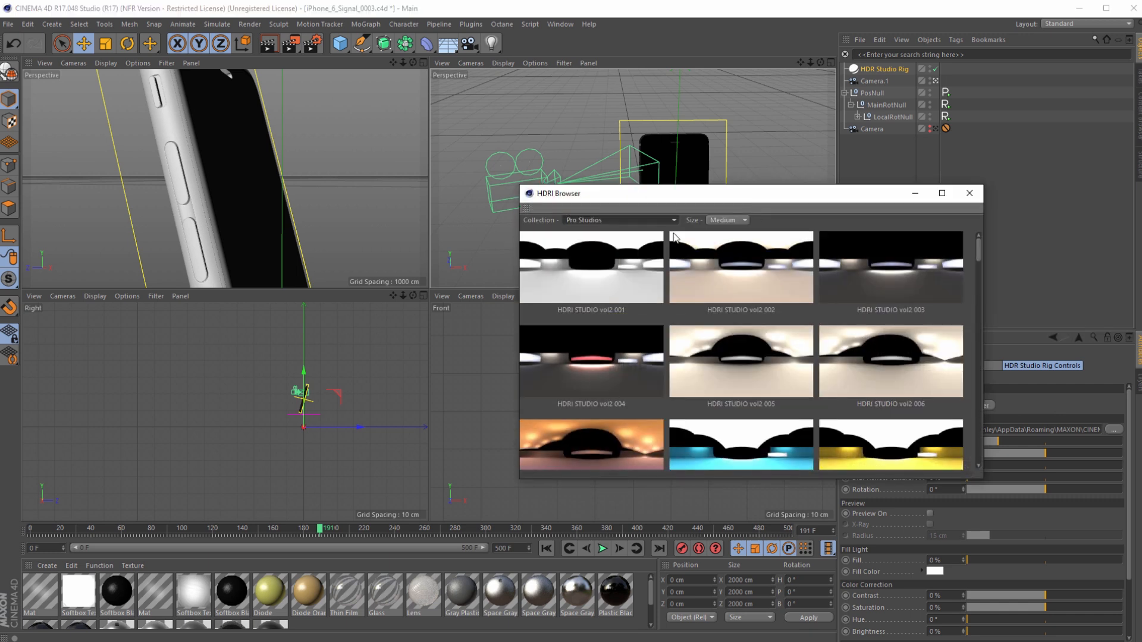
left_click_drag(978, 254, 975, 313)
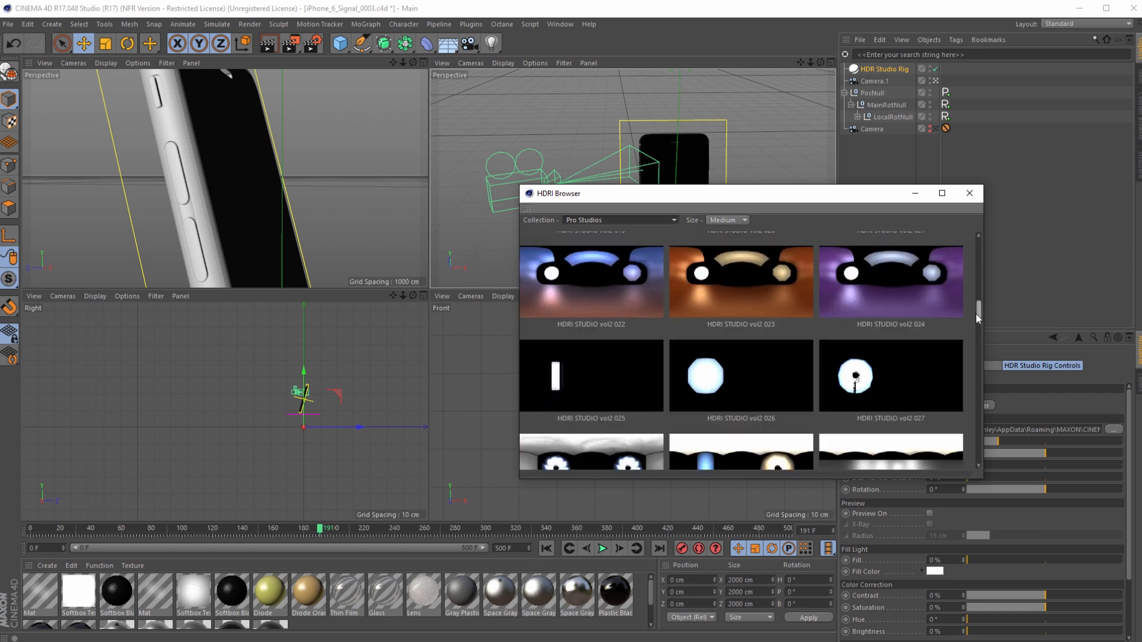
left_click(762, 370)
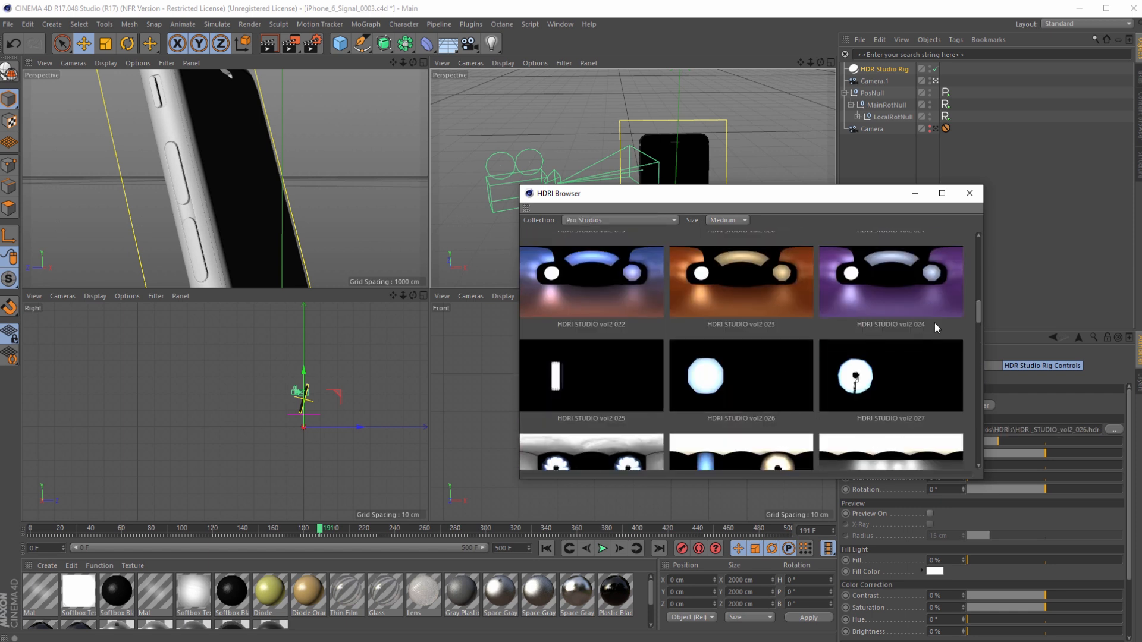
left_click(970, 194)
Step: Rotate the rig's HDR lighting to -157° using the preview sphere as a guide, and turn the preview off
left_click(929, 514)
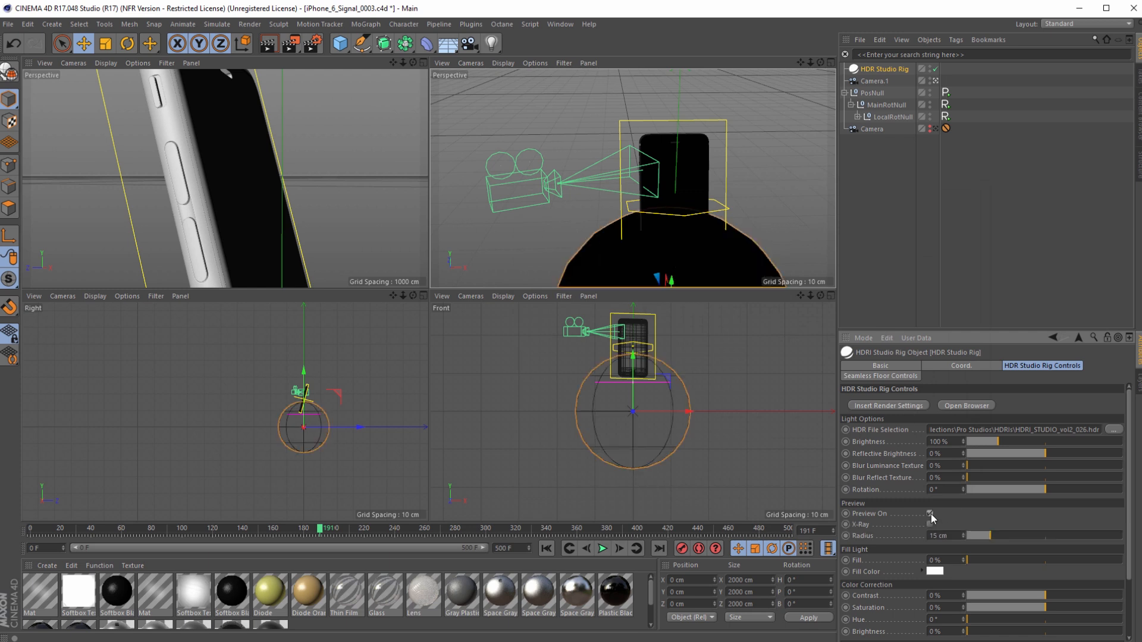
left_click_drag(439, 138, 759, 266, "alt")
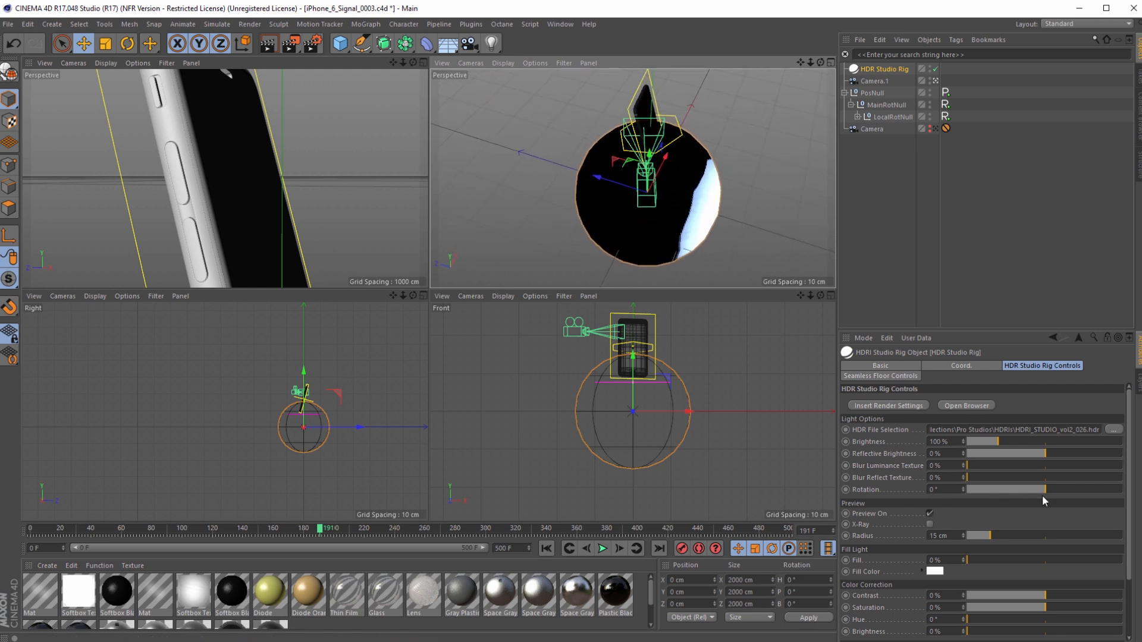
left_click_drag(1043, 488, 976, 486)
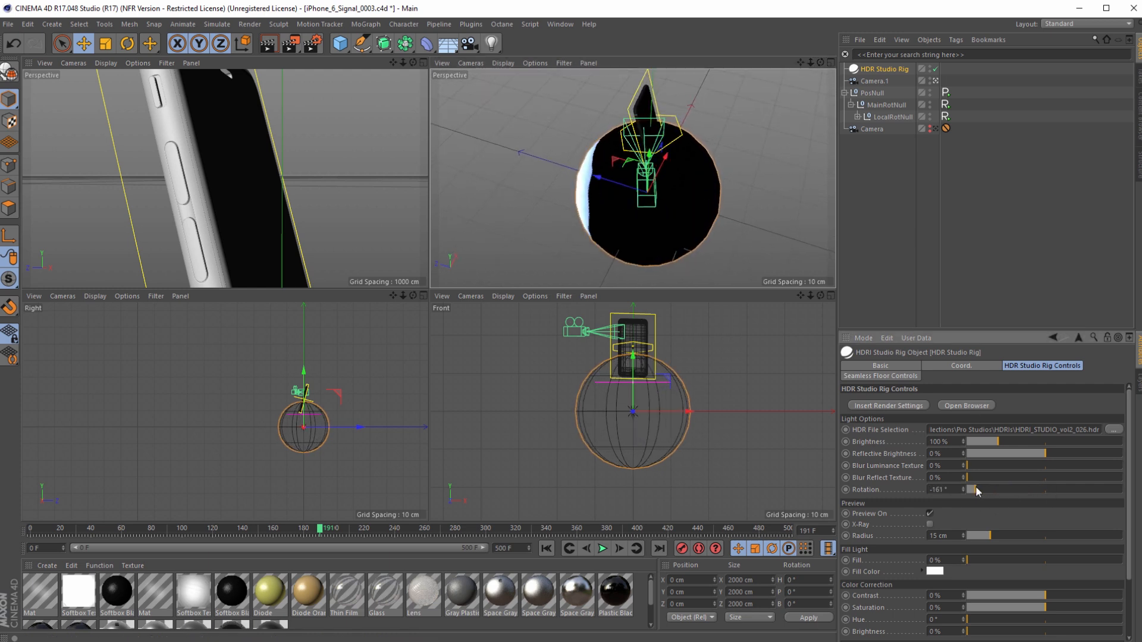
left_click_drag(768, 280, 763, 187, "alt")
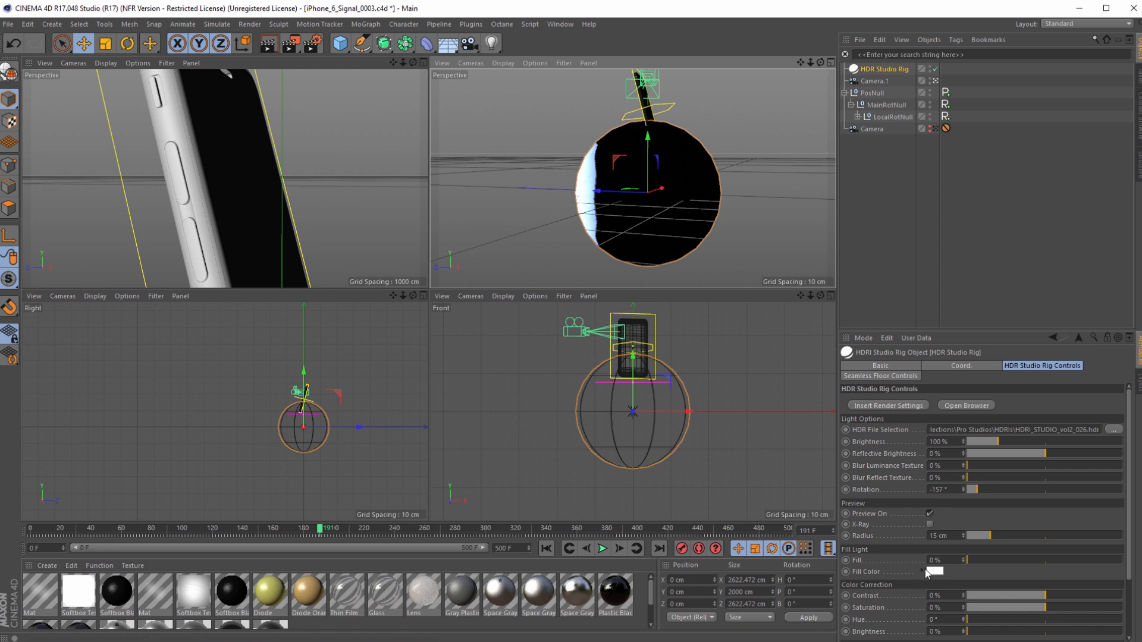
left_click(930, 514)
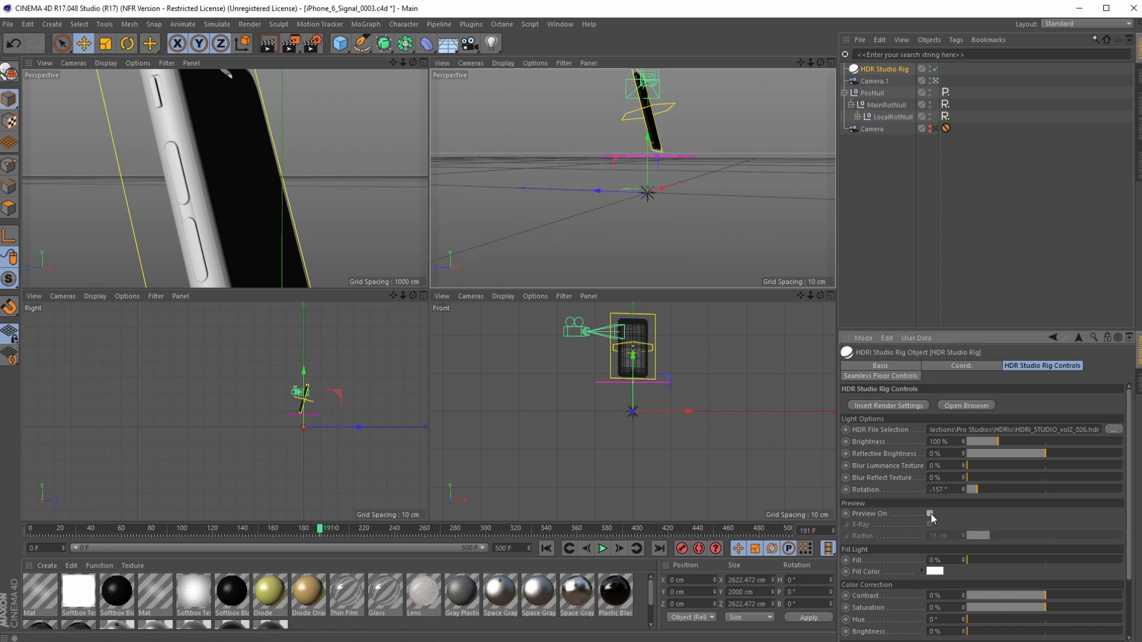
Step: Review the Physical renderer's basic properties and the Output settings in the render settings, and close them
left_click(393, 201)
left_click(313, 45)
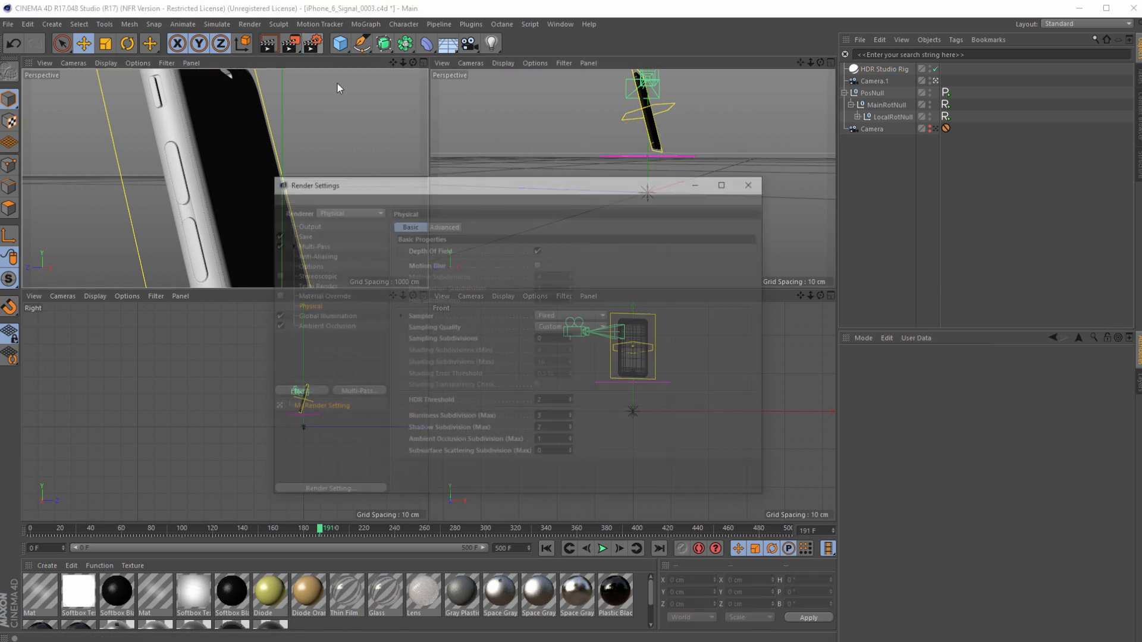
left_click_drag(461, 191, 553, 191)
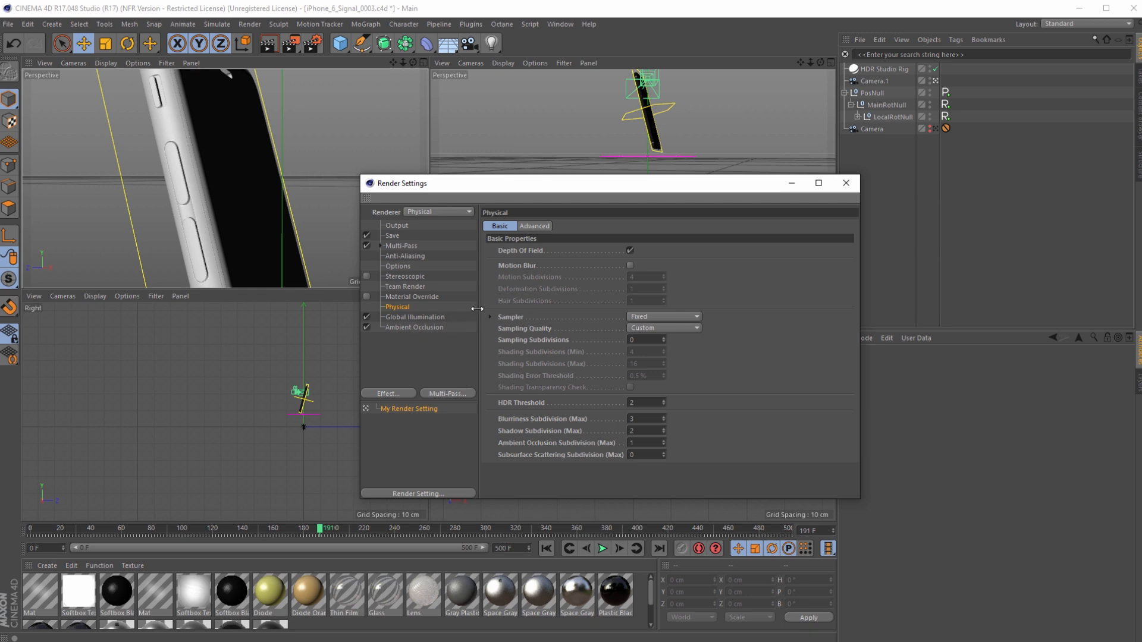
left_click(397, 226)
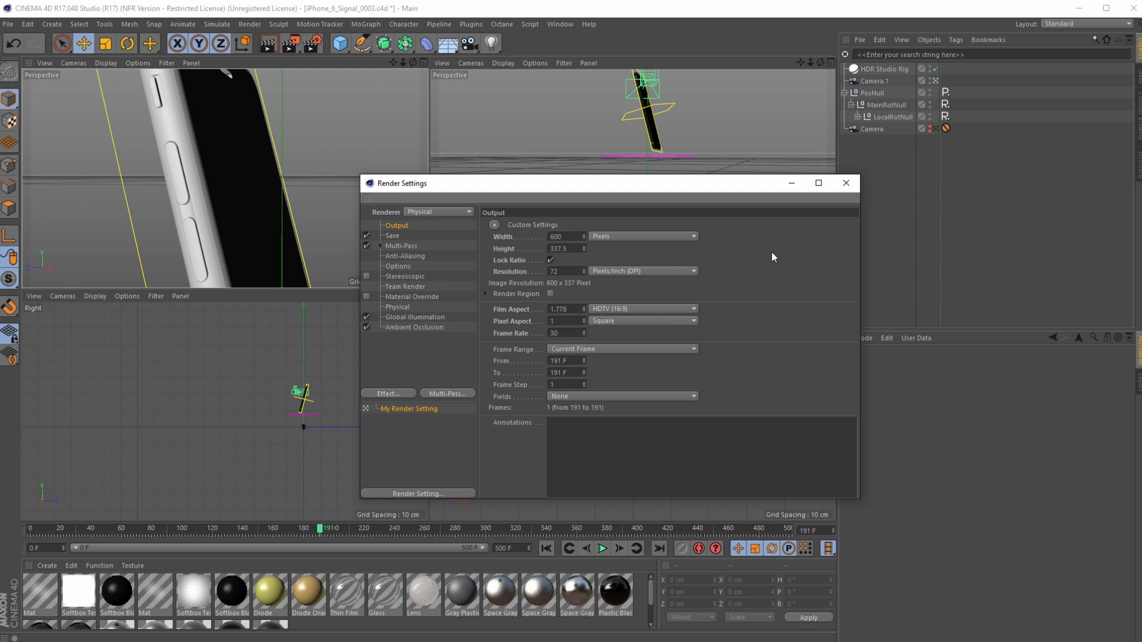
left_click(846, 182)
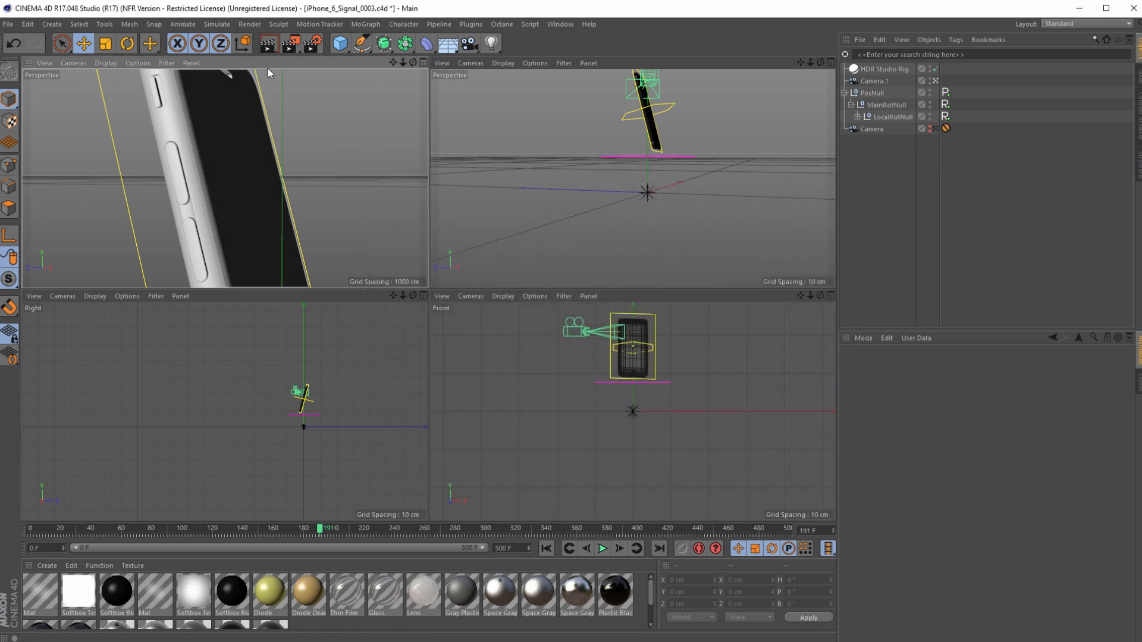
Step: Test-render the phone close-up before and after lowering the HDR Studio Rig's saturation to -38.55%
left_click(291, 44)
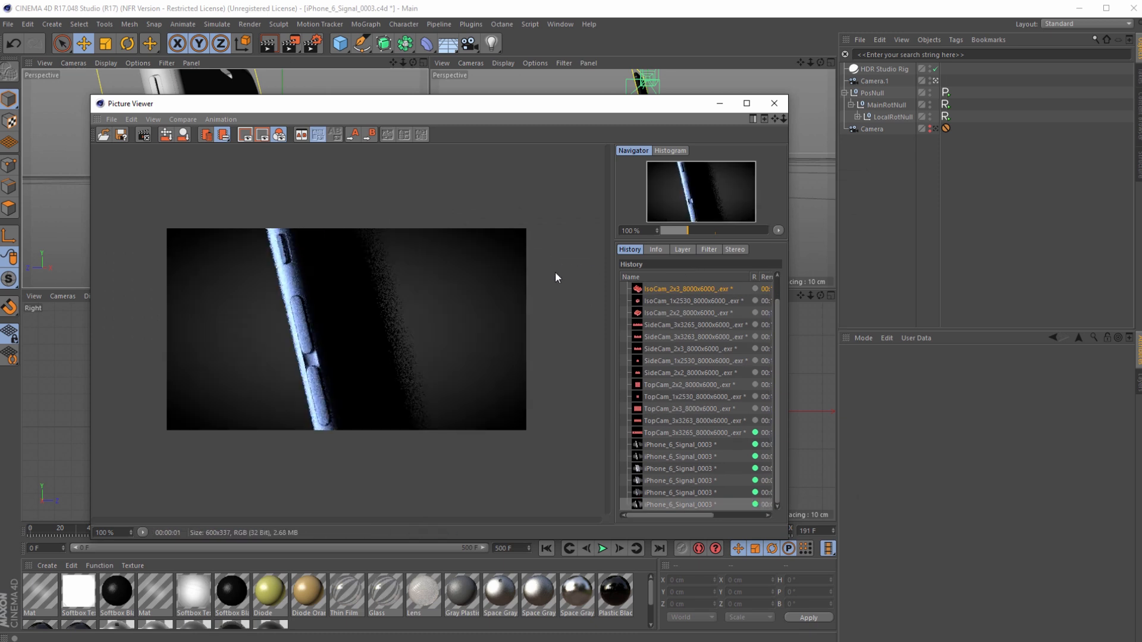
left_click_drag(516, 105, 557, 201)
left_click(884, 69)
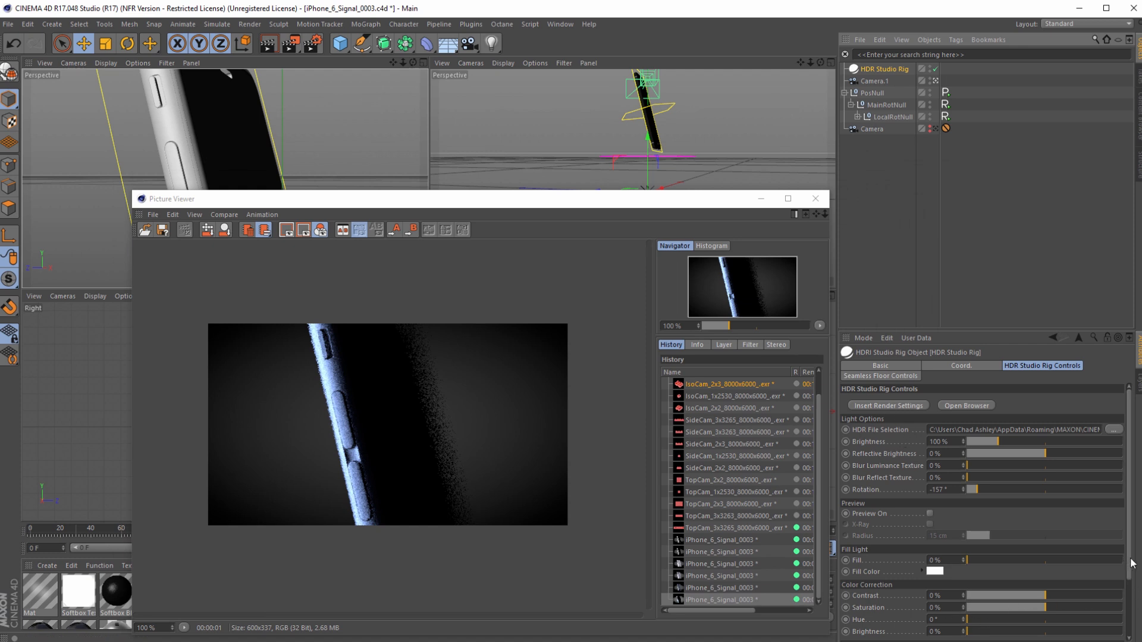
scroll(1011, 571, "down", 2)
left_click(1023, 548)
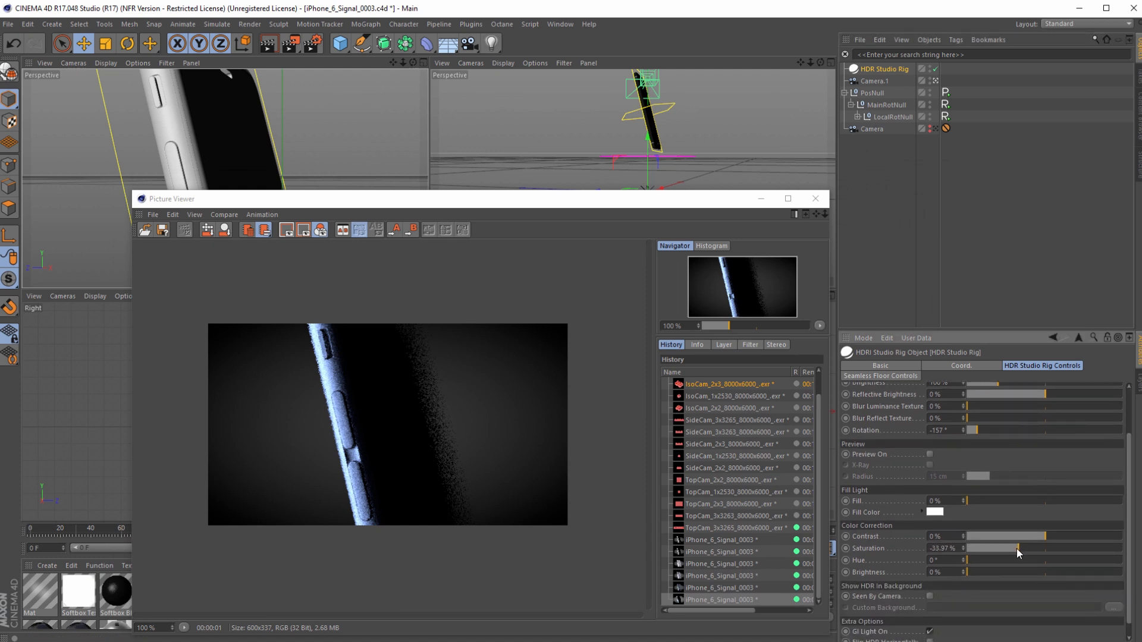
key("shift+r")
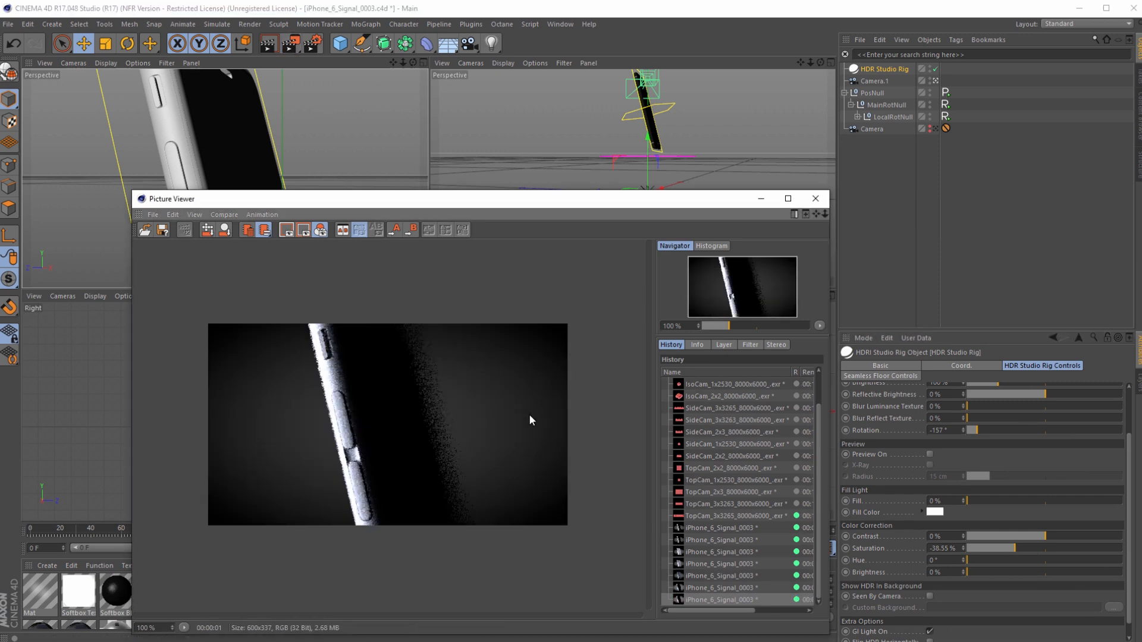
Step: Tune the rig's light brightness to 68% and saturation to -53.05%, checking the look with test renders
scroll(1129, 452, "up", 2)
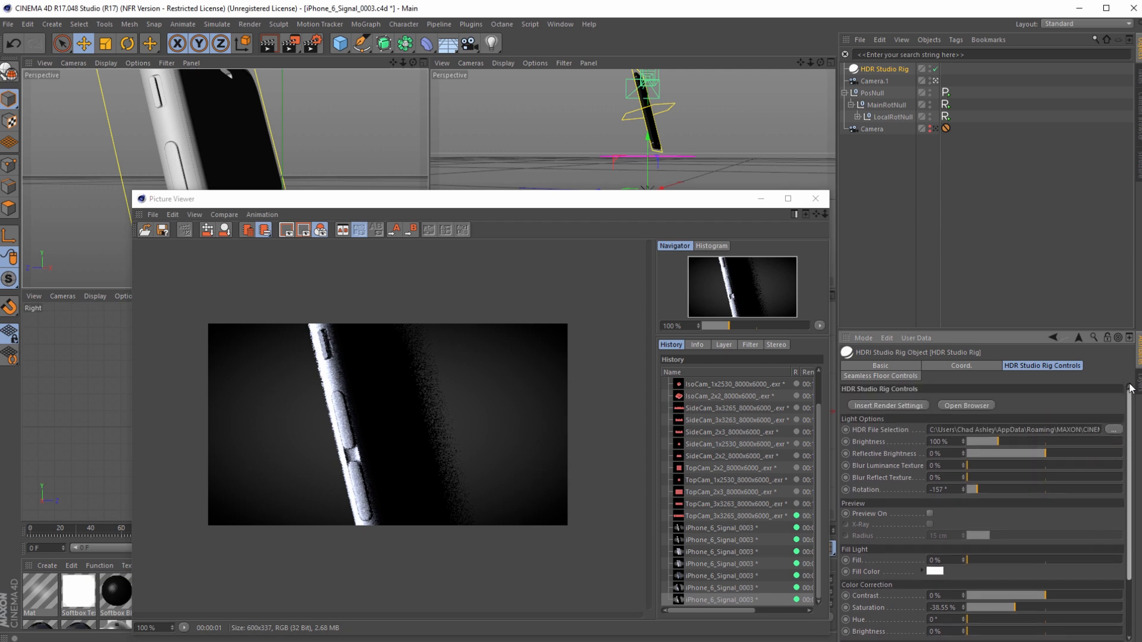
left_click(985, 441)
left_click_drag(987, 442, 984, 442)
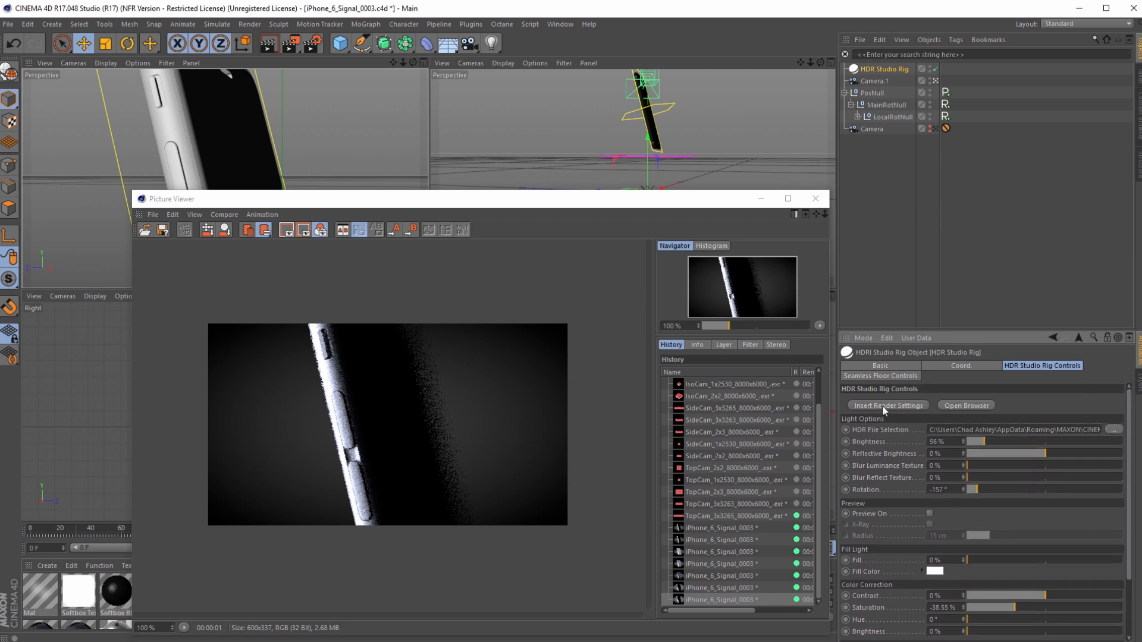
left_click(290, 43)
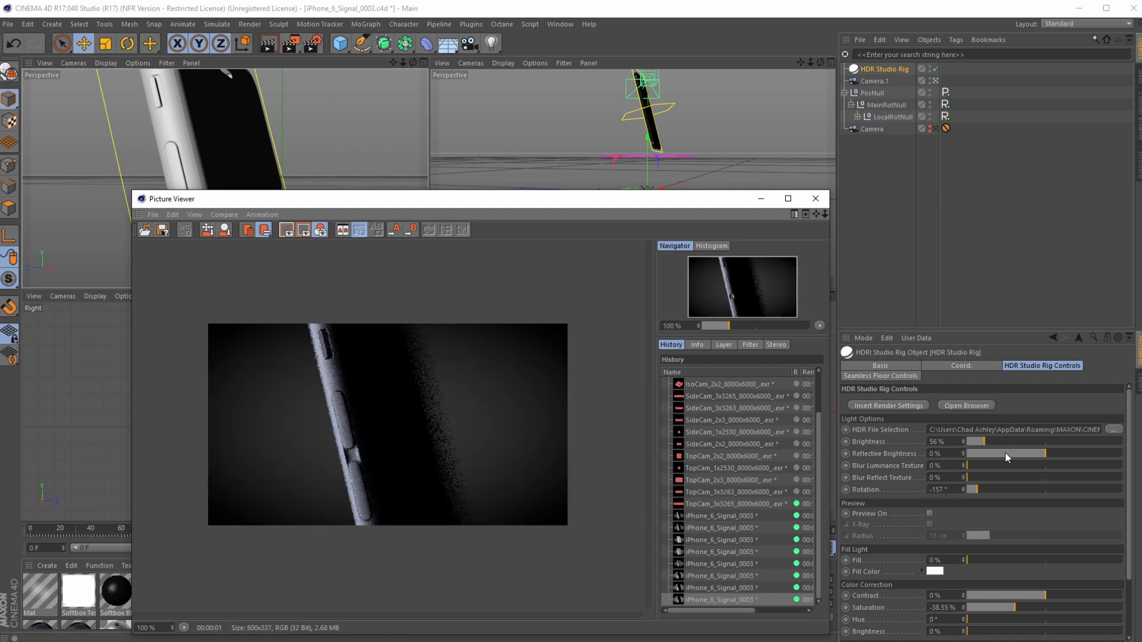
left_click_drag(986, 442, 989, 445)
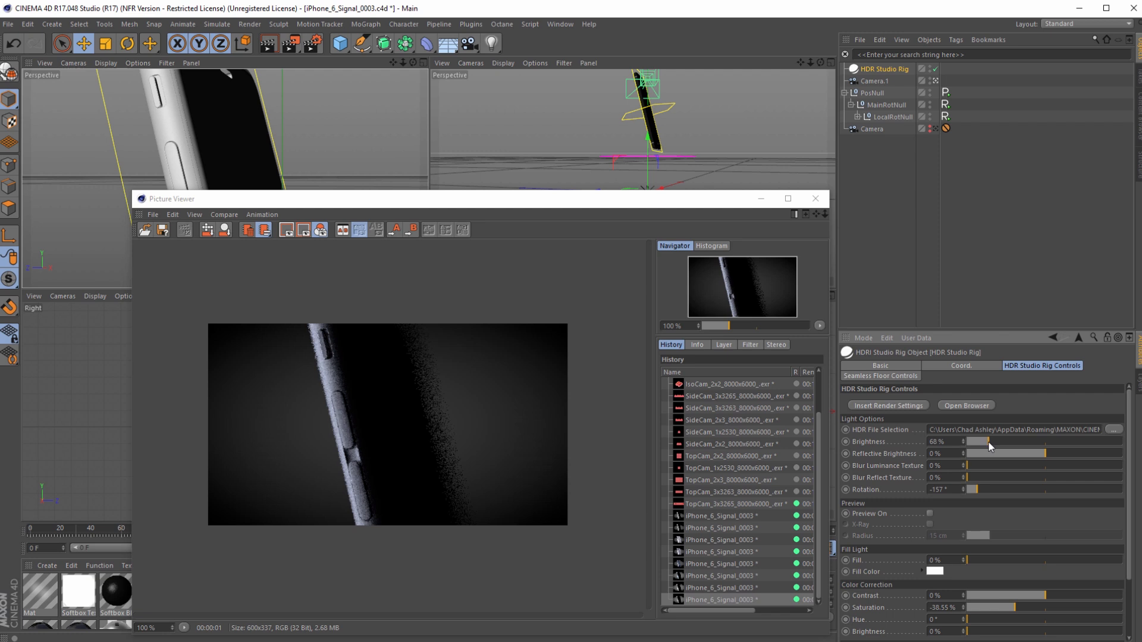
left_click_drag(1012, 608, 1004, 607)
left_click(291, 44)
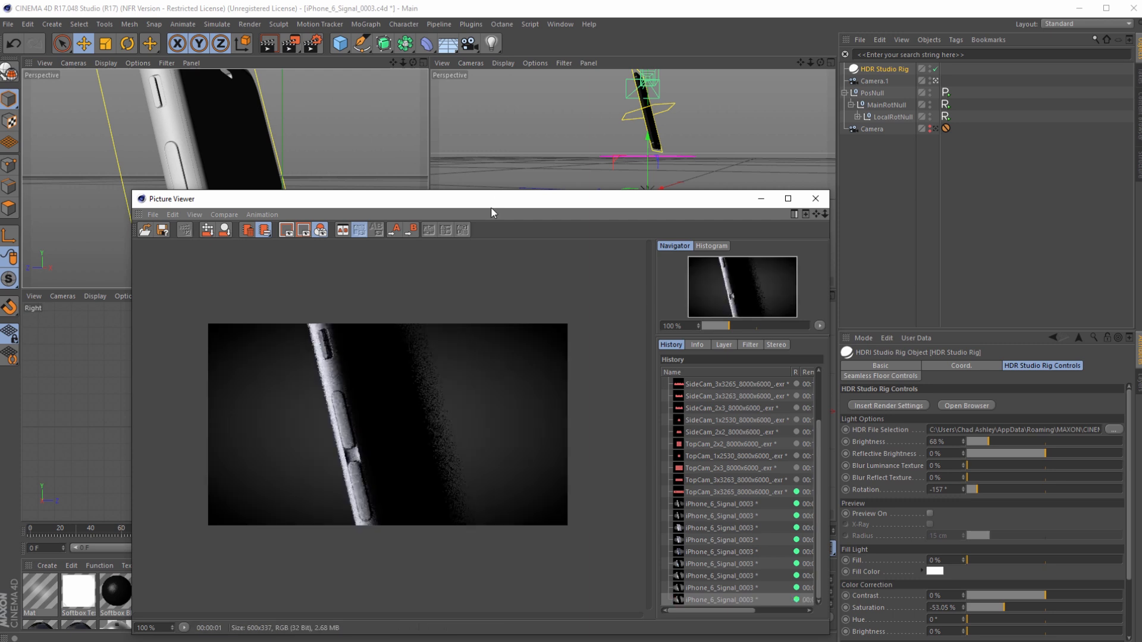
Step: Rotate the rig's HDR to -175° using the preview sphere at an 18.1 cm radius, and test-render with the preview off
left_click_drag(982, 491, 975, 490)
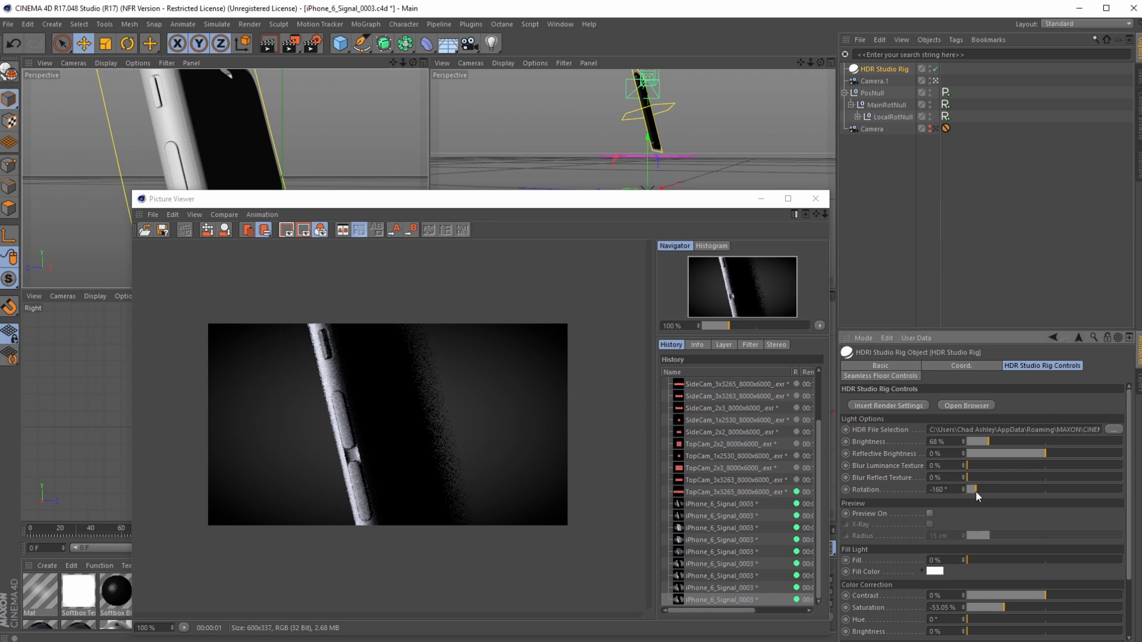
left_click(929, 513)
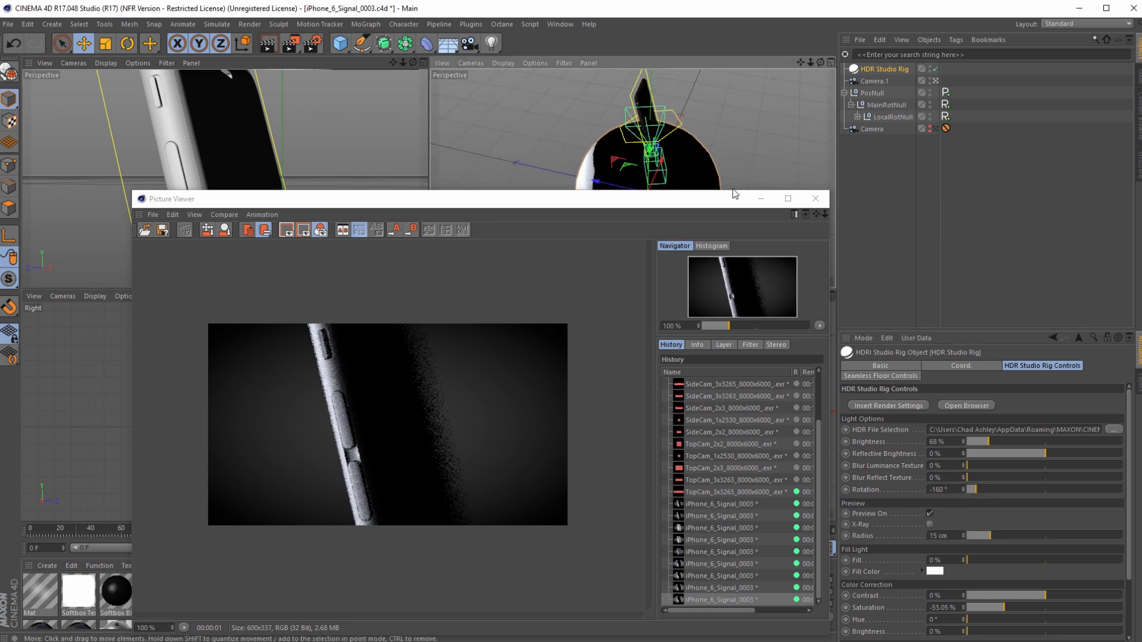
middle_click_drag(735, 132, 738, 117, "alt")
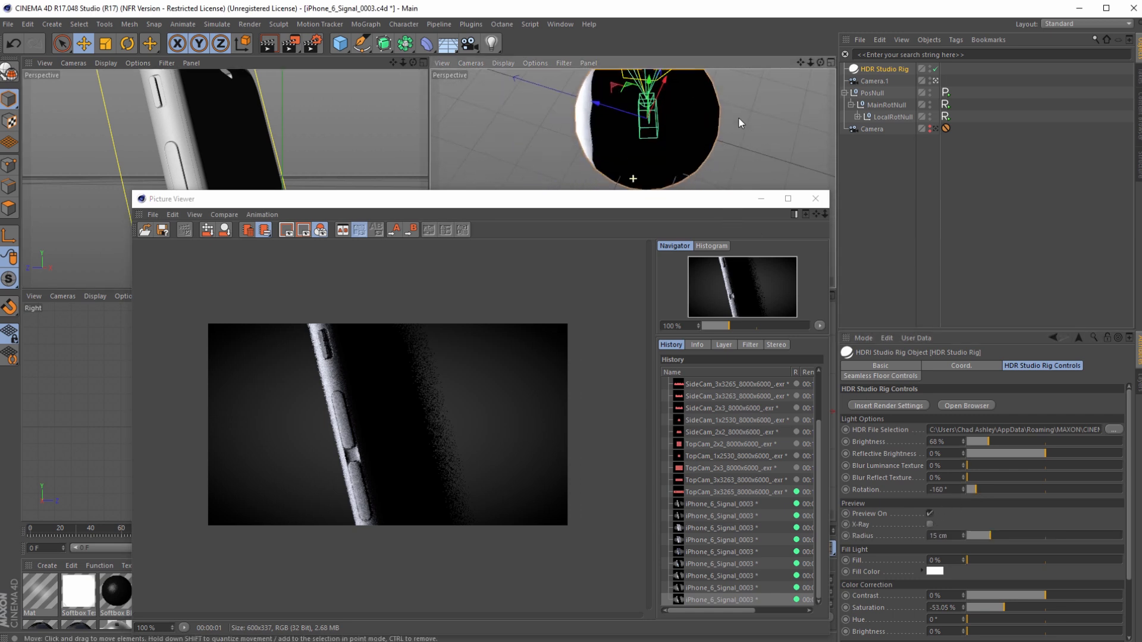
left_click_drag(991, 536, 994, 539)
left_click_drag(976, 488, 968, 489)
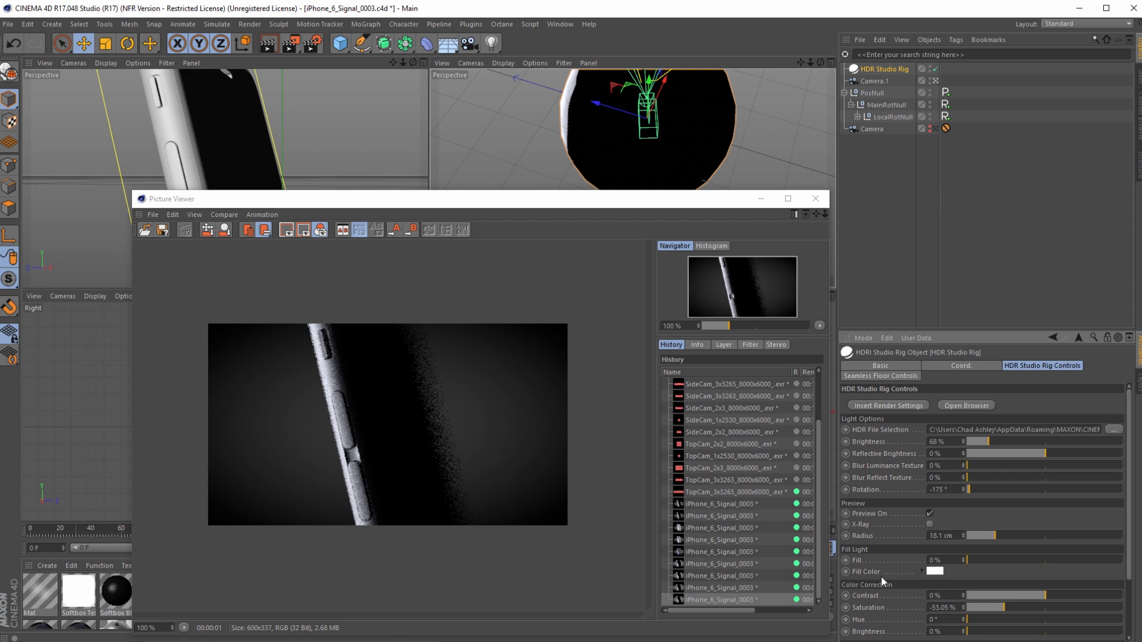
left_click(930, 513)
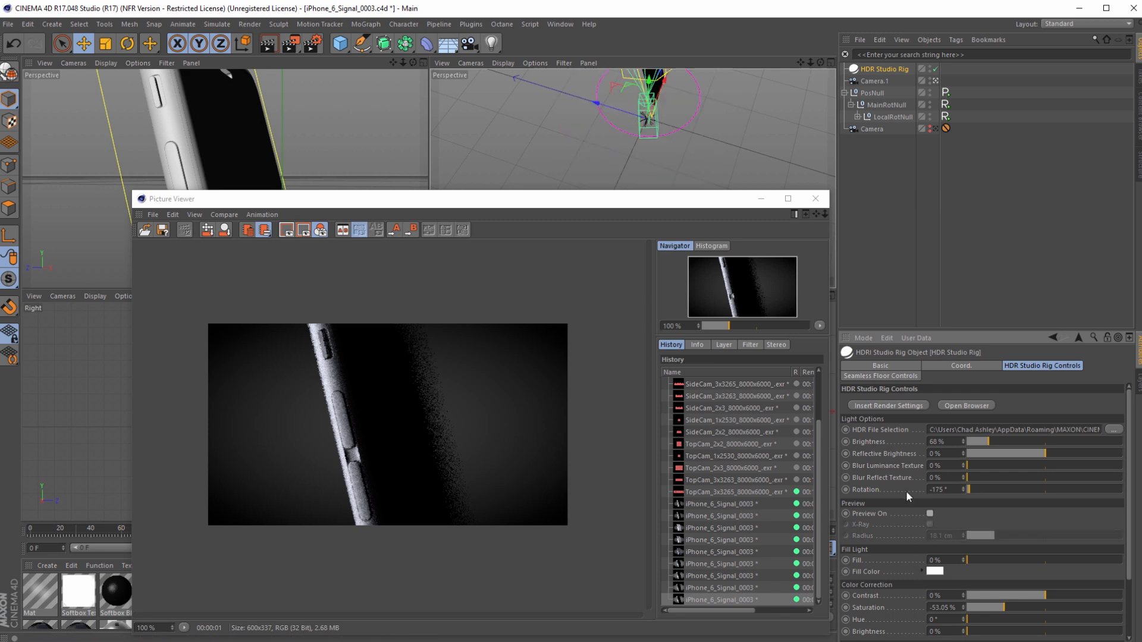
left_click(290, 44)
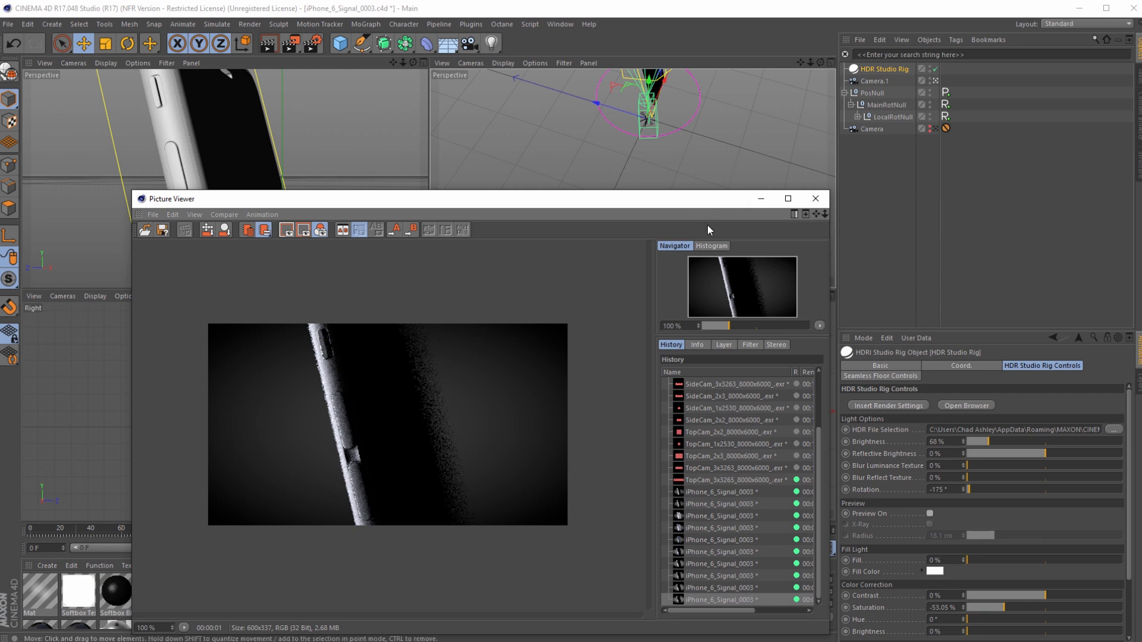
Step: Rotate the rig's HDR to 160° with the preview sphere as a guide, test-render the close-up, and turn the preview off
left_click(956, 490)
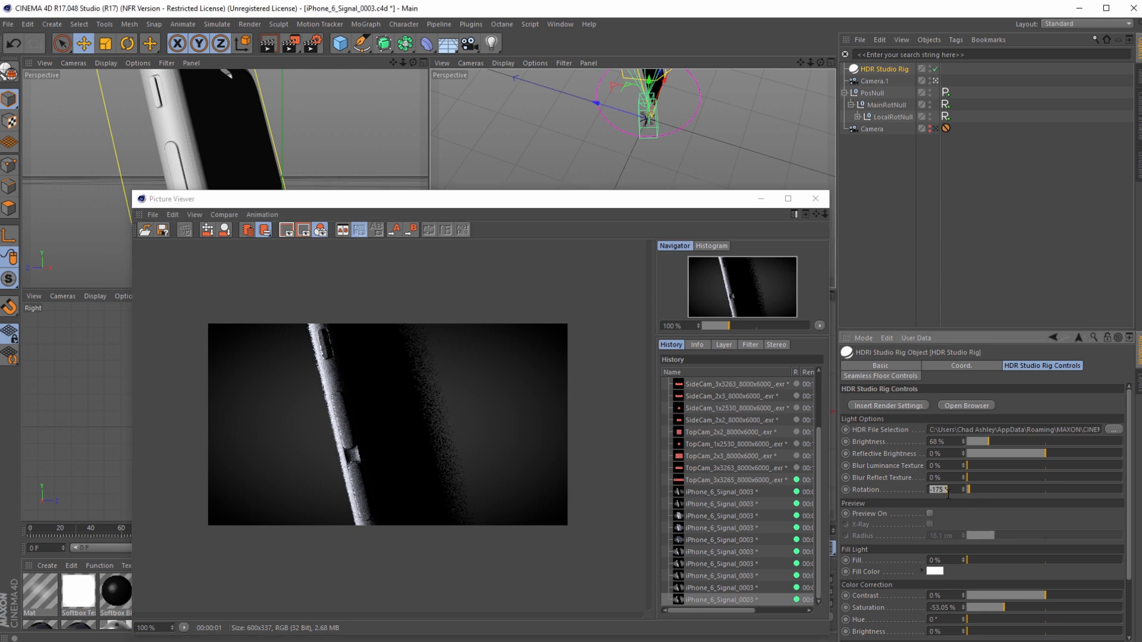
left_click_drag(1053, 494, 1115, 492)
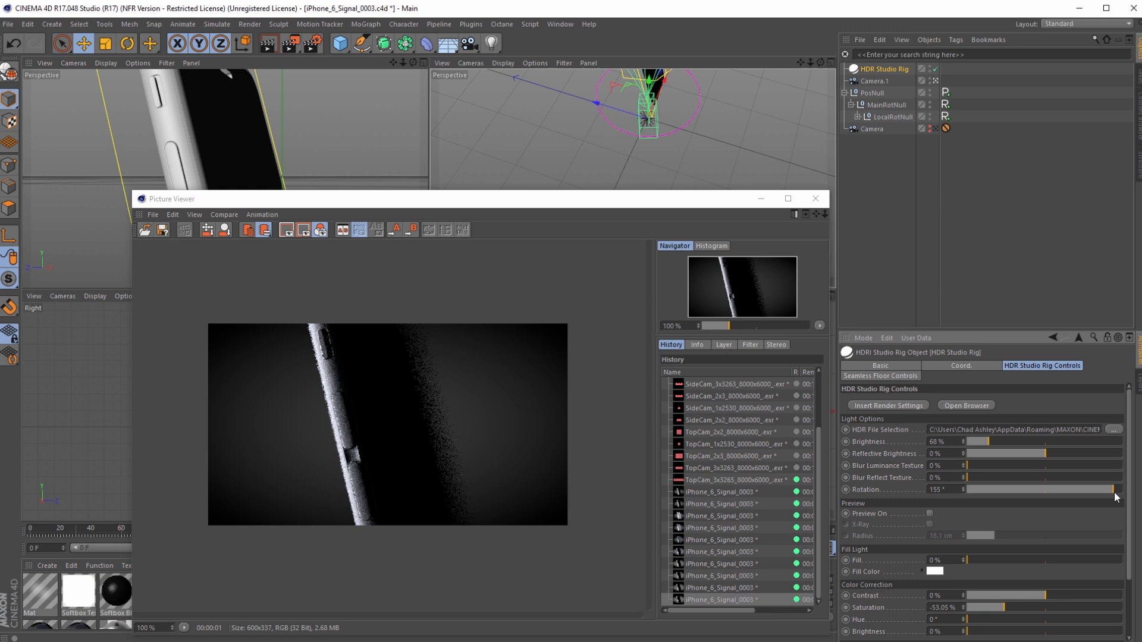
left_click(931, 513)
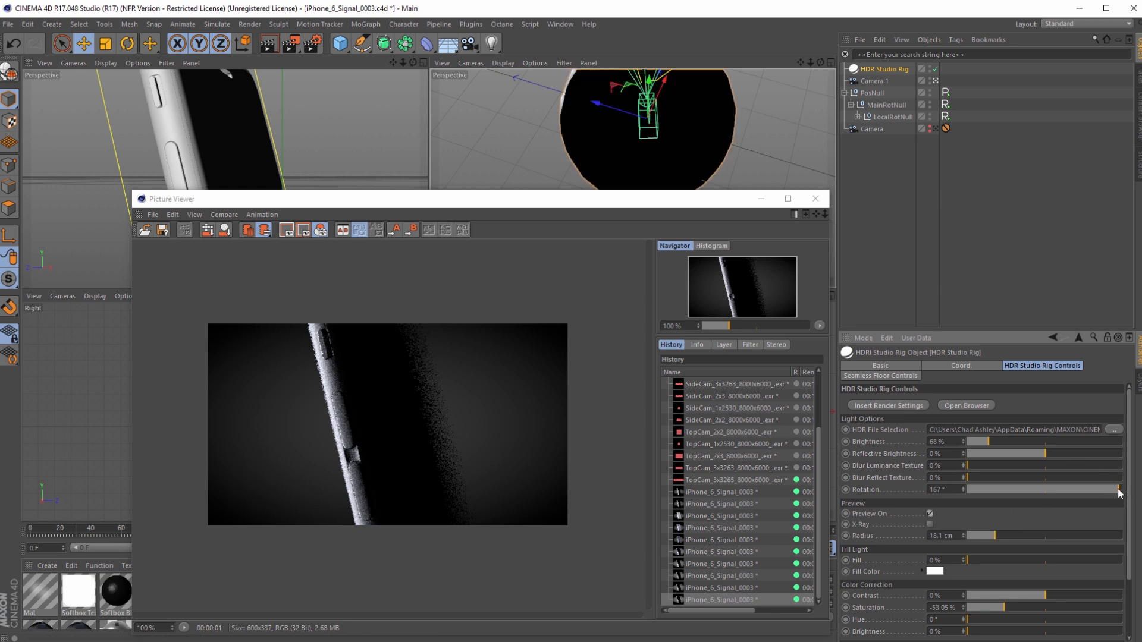
left_click_drag(1119, 493, 1115, 493)
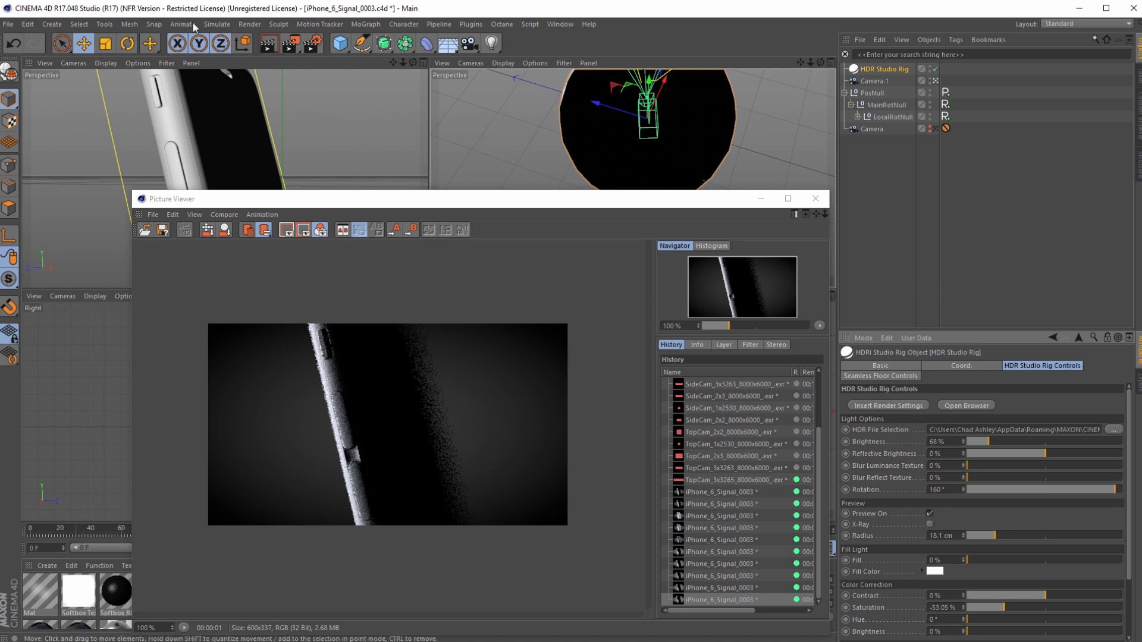
left_click(291, 45)
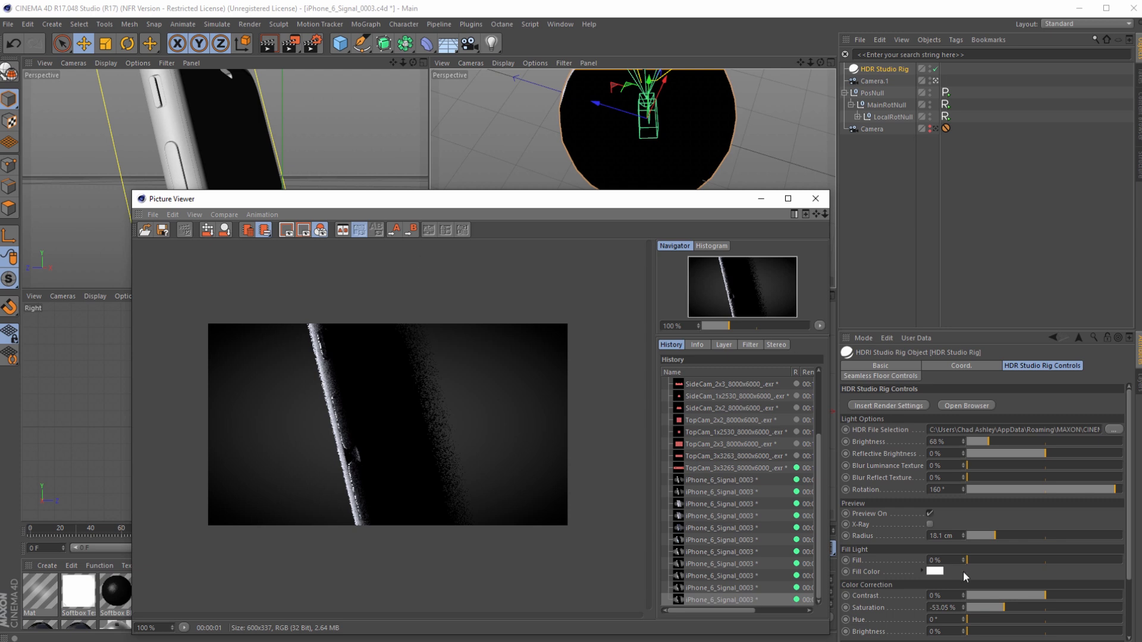
left_click(930, 514)
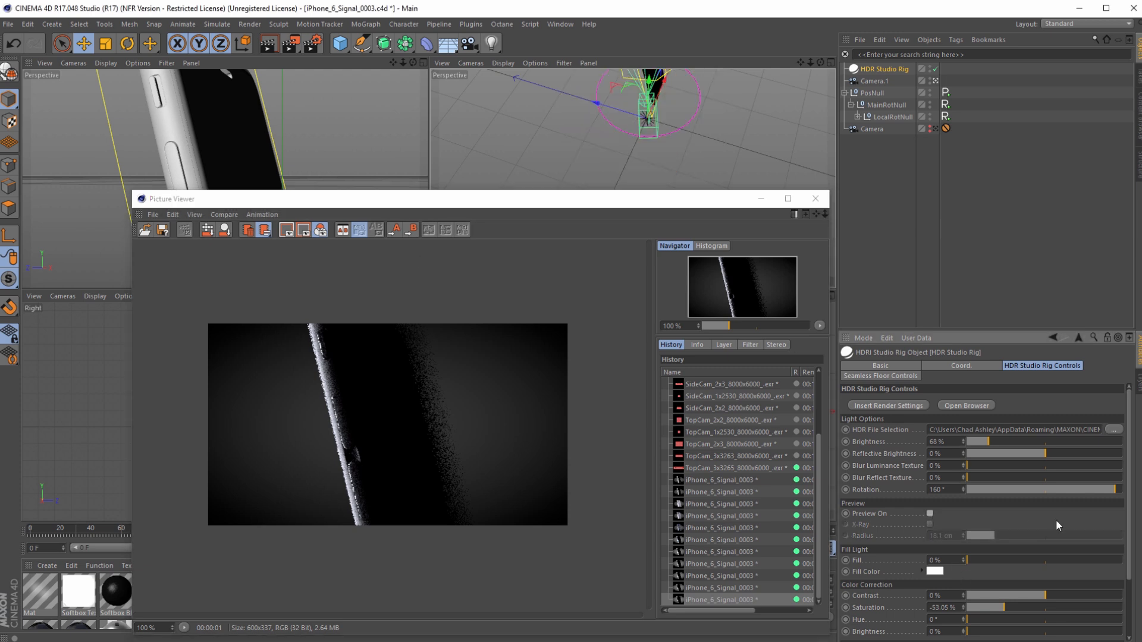
Step: Close the Picture Viewer and add the Softbox.c4d light preset from the content library to the scene
left_click(818, 196)
left_click(757, 195)
left_click_drag(757, 195, 690, 208, "alt")
middle_click(691, 208)
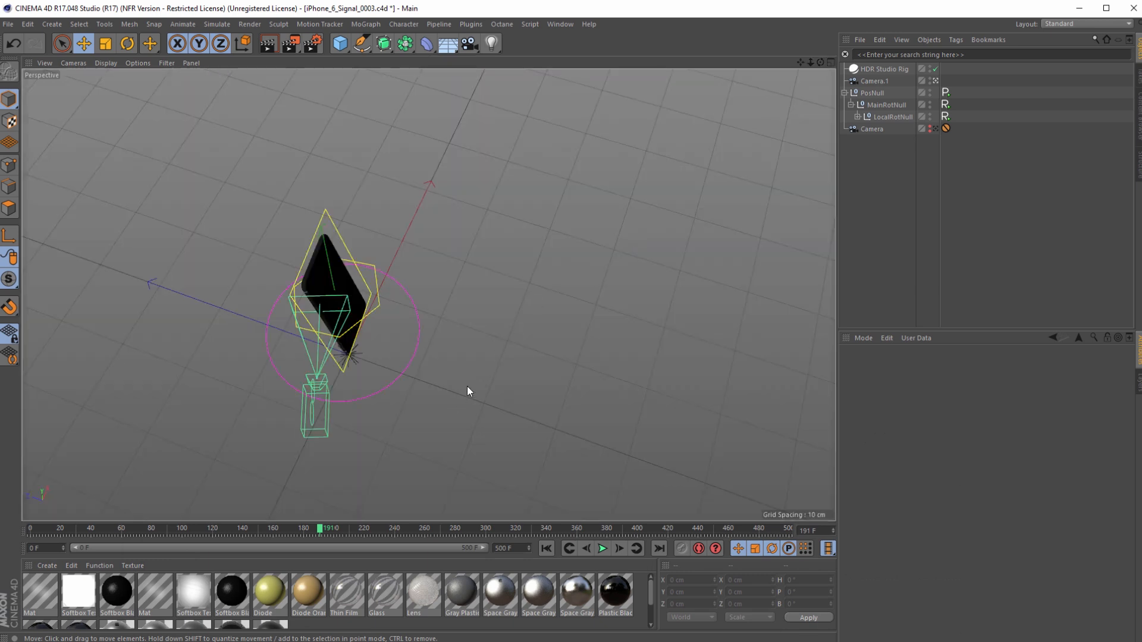
middle_click_drag(467, 386, 591, 369, "alt")
left_click_drag(591, 414, 557, 400, "alt")
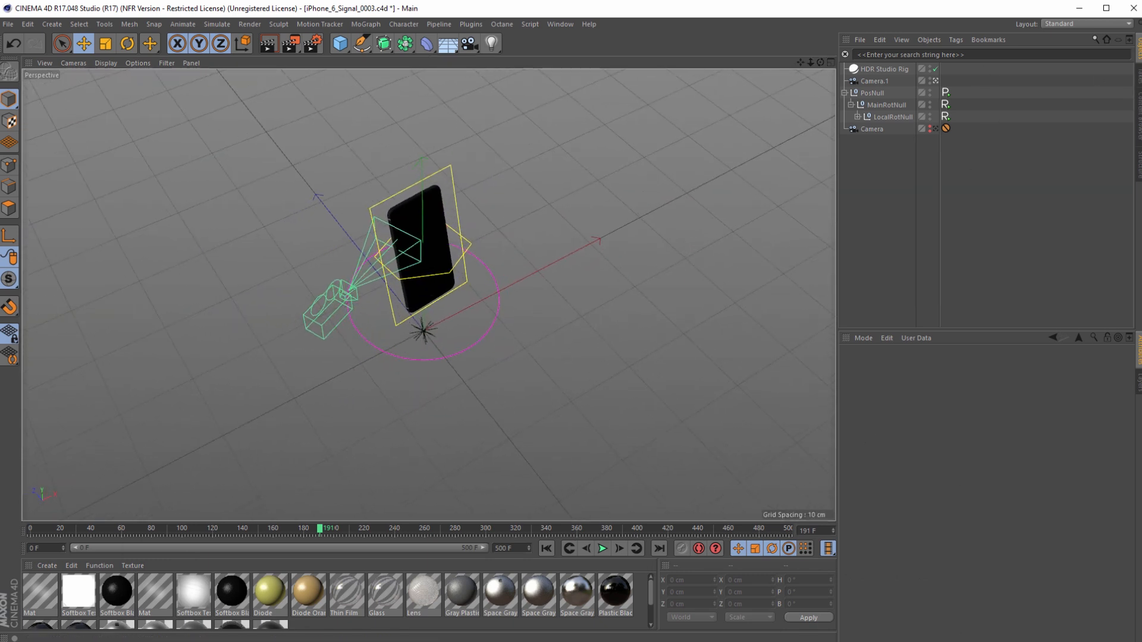
left_click(1138, 115)
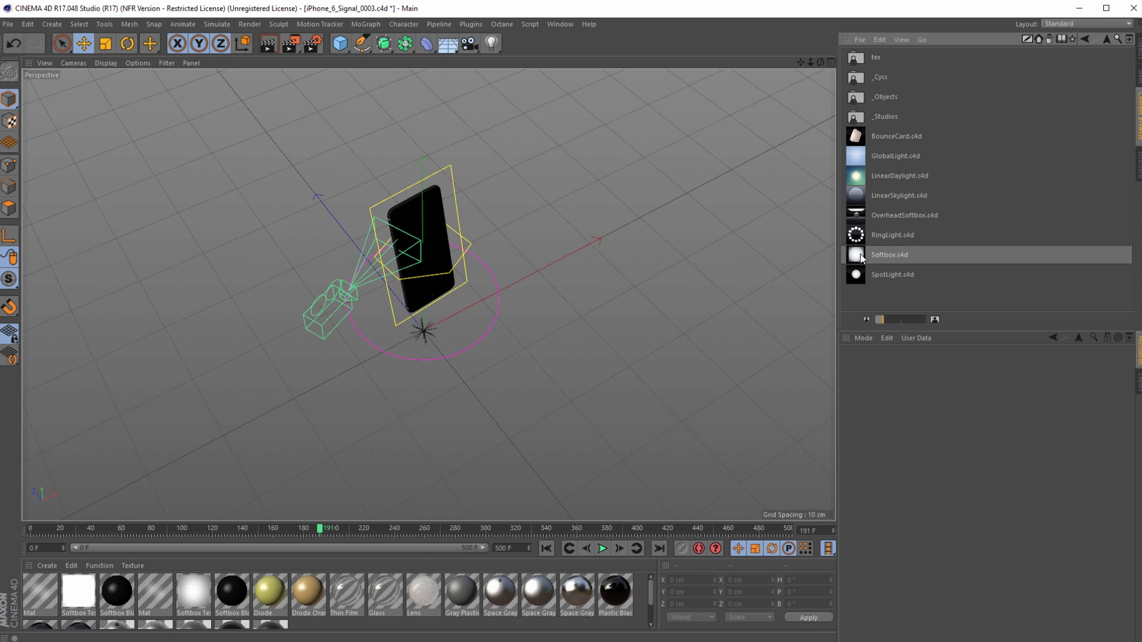
left_click_drag(861, 260, 691, 277)
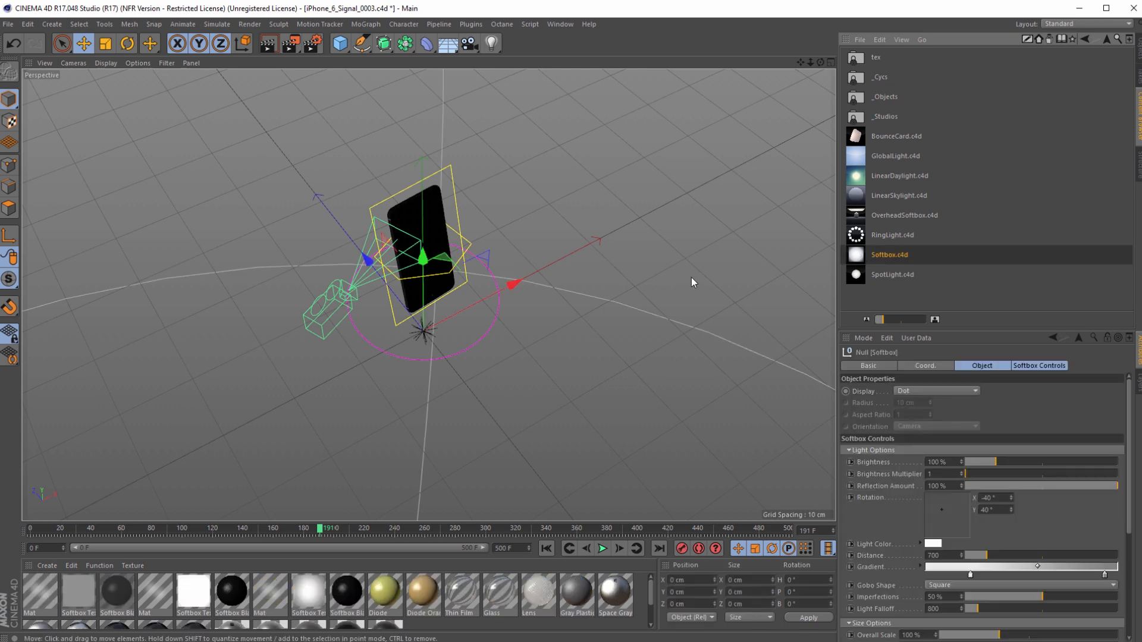
Step: Expand the Softbox hierarchy in the object list and hide its Softbox Assembly in the viewport
scroll(592, 333, "down", 7)
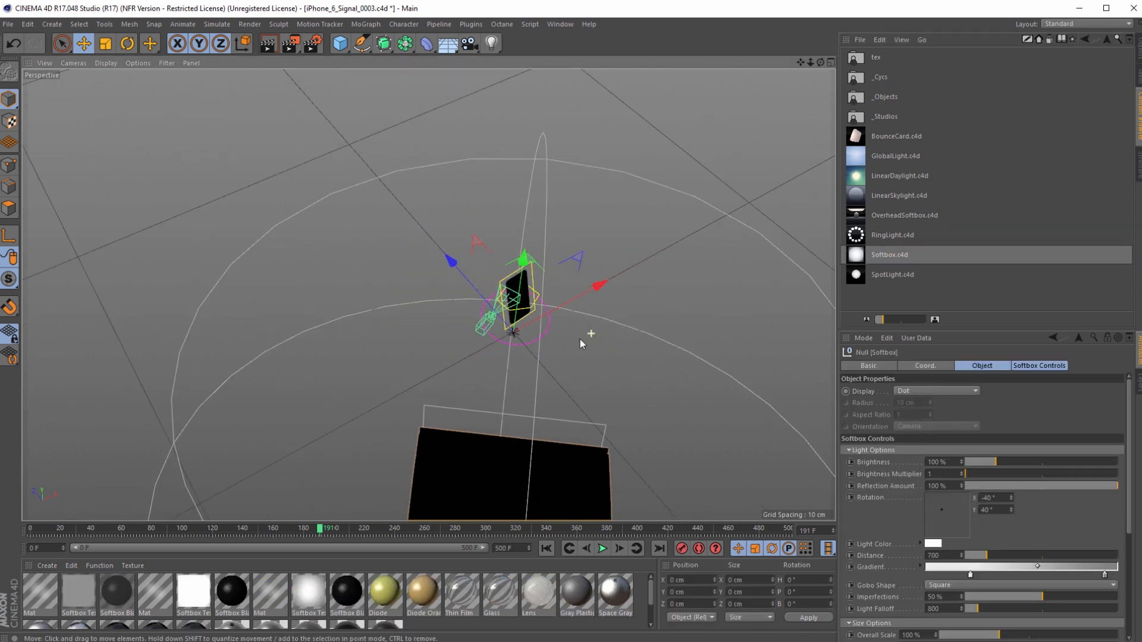
left_click_drag(411, 380, 535, 371, "alt")
left_click(1138, 48)
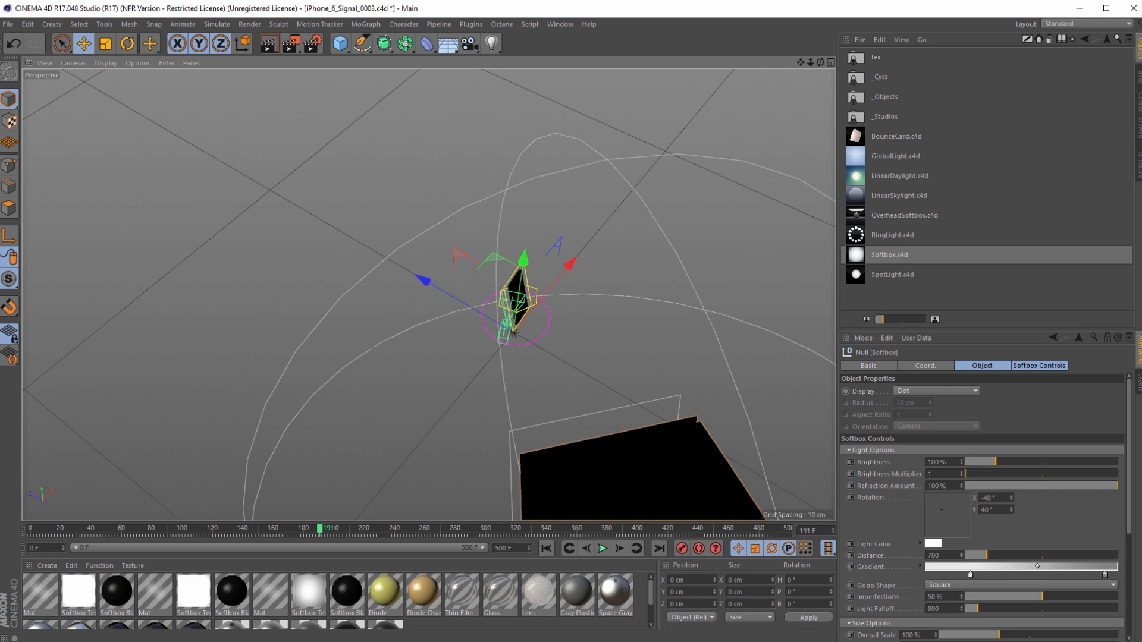
left_click(843, 69)
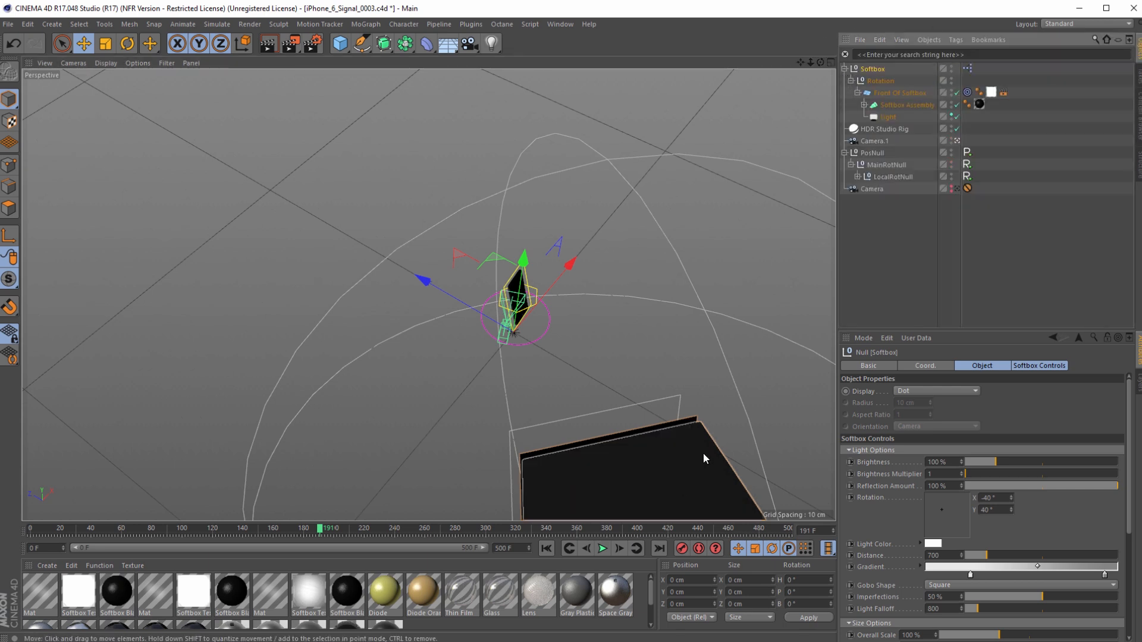
left_click(954, 106)
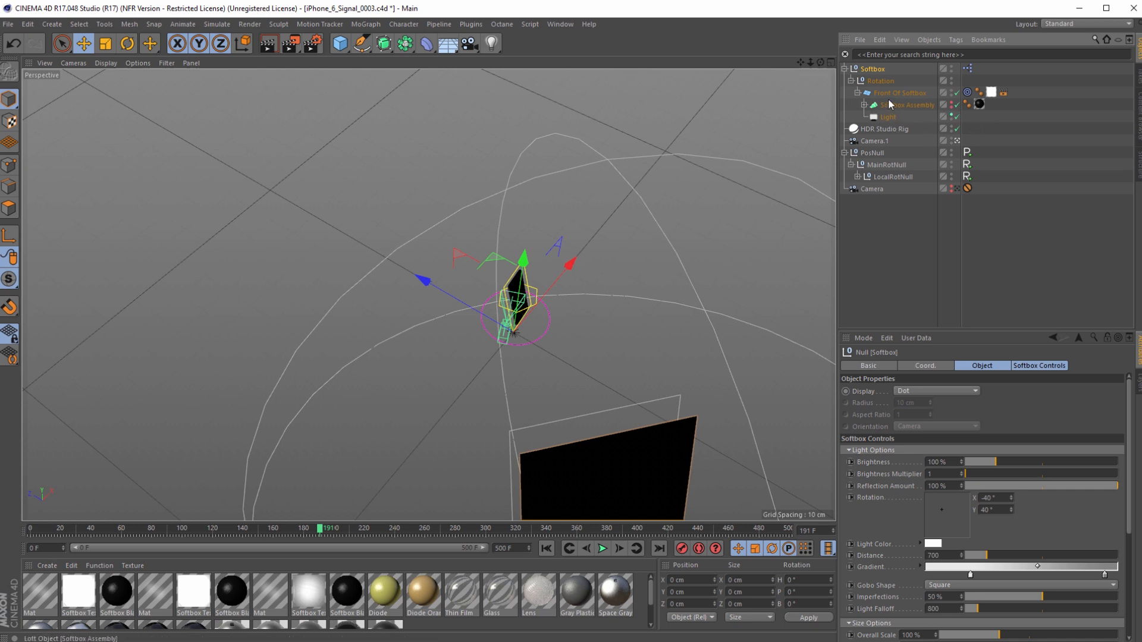
Step: Set the Softbox's X rotation to 72° in its Softbox Controls, judging its position around the phone from the four-view layout
left_click_drag(625, 420, 412, 370, "alt")
middle_click_drag(471, 297, 472, 372, "alt")
left_click_drag(405, 394, 576, 370, "alt")
middle_click(473, 304)
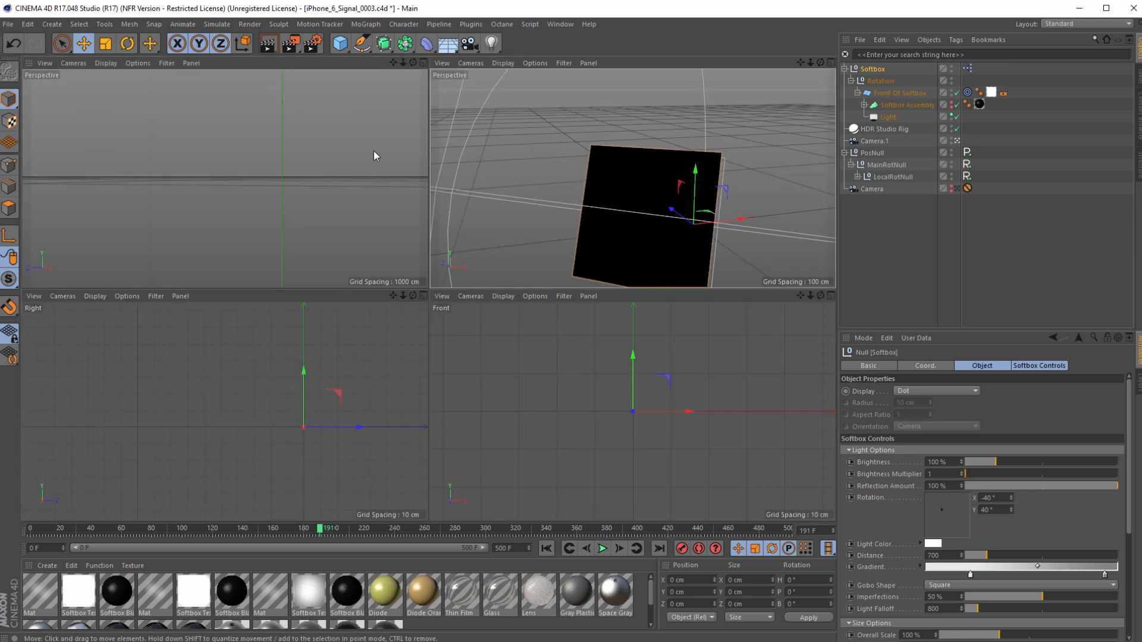
left_click(368, 147)
left_click_drag(619, 213, 732, 213, "alt")
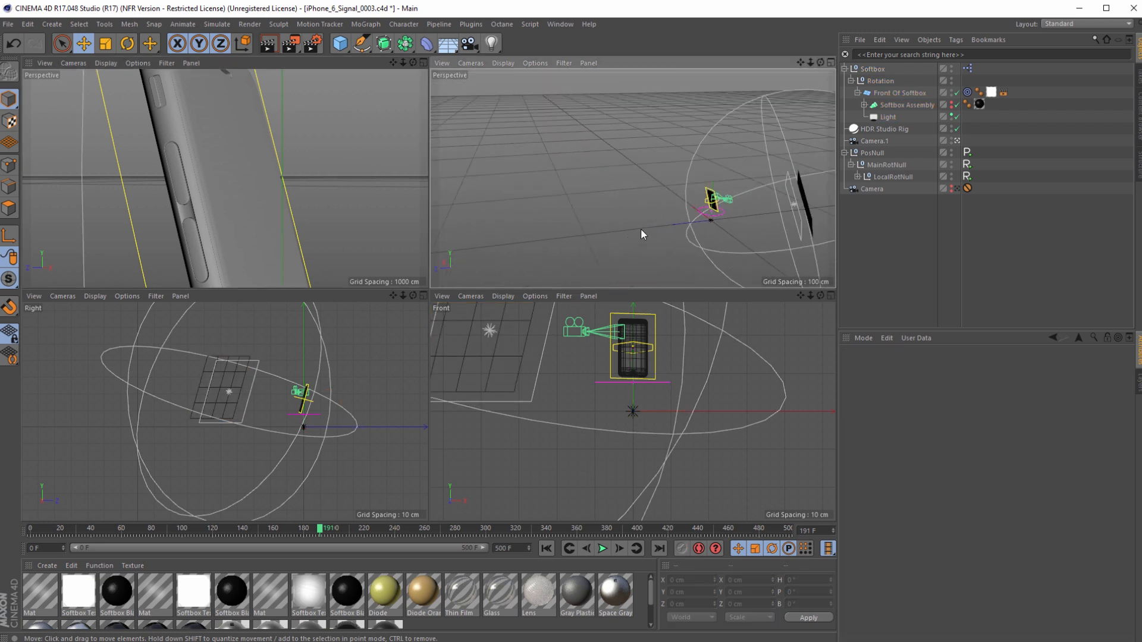
mouse_move(641, 229)
left_mouse_down("alt")
mouse_move(598, 231)
mouse_move(676, 225)
mouse_move(642, 223)
left_mouse_up("alt")
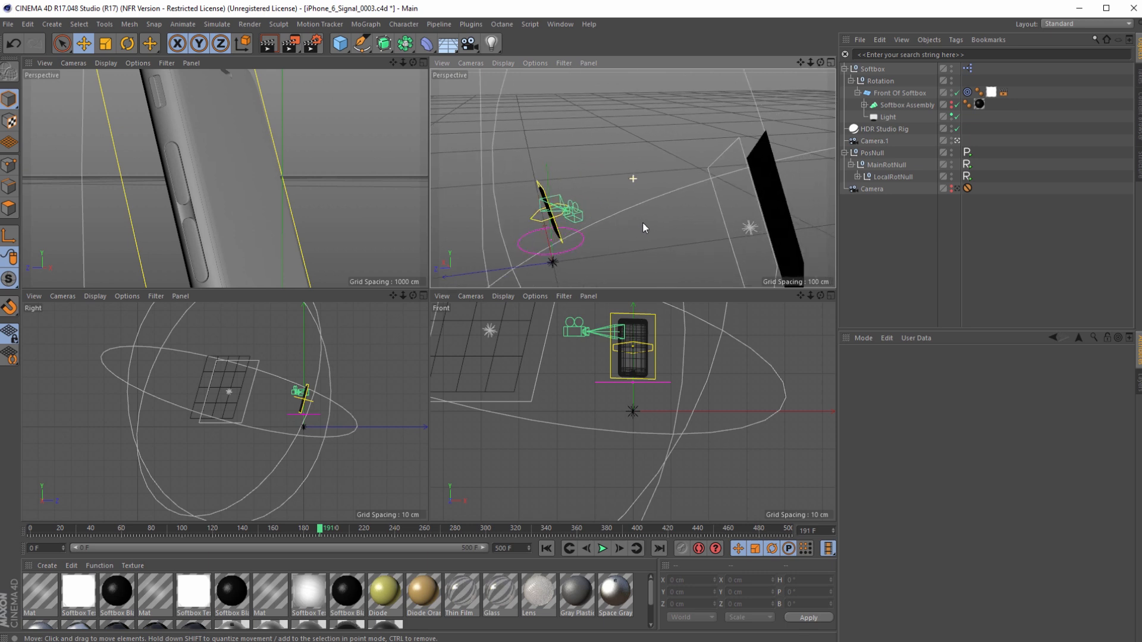
left_click(872, 69)
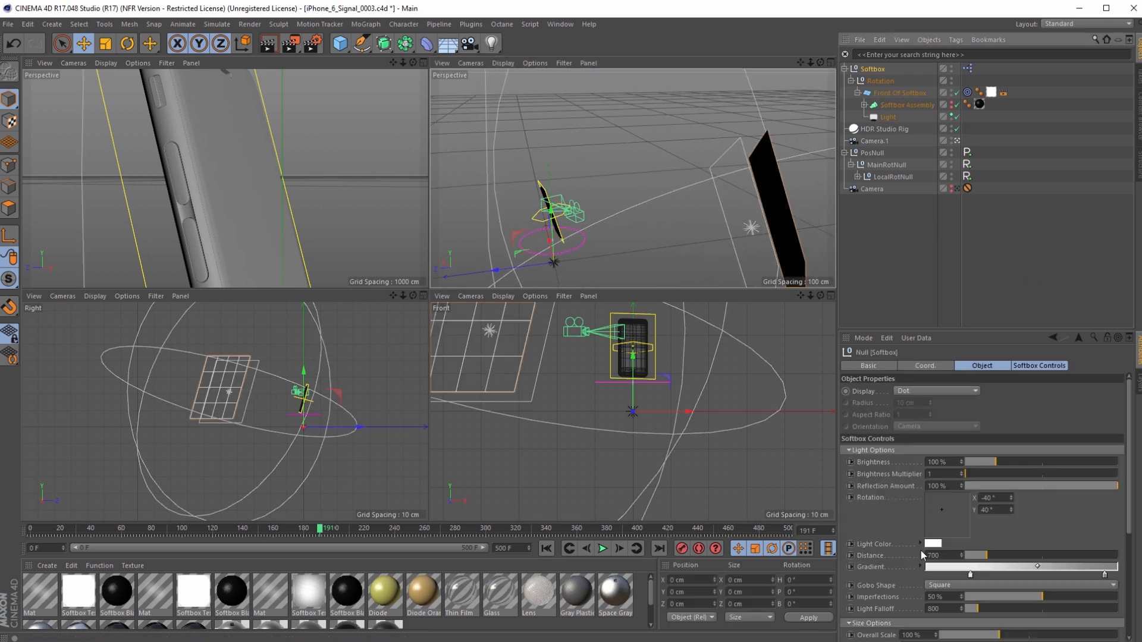
left_click(1040, 366)
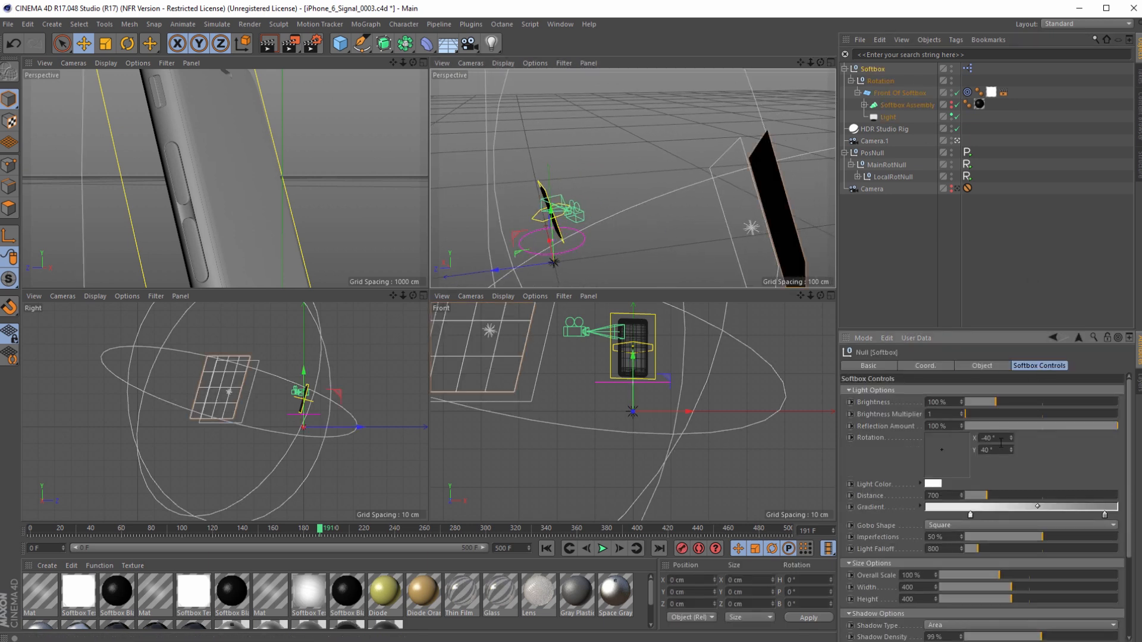
left_click_drag(1012, 440, 1053, 440)
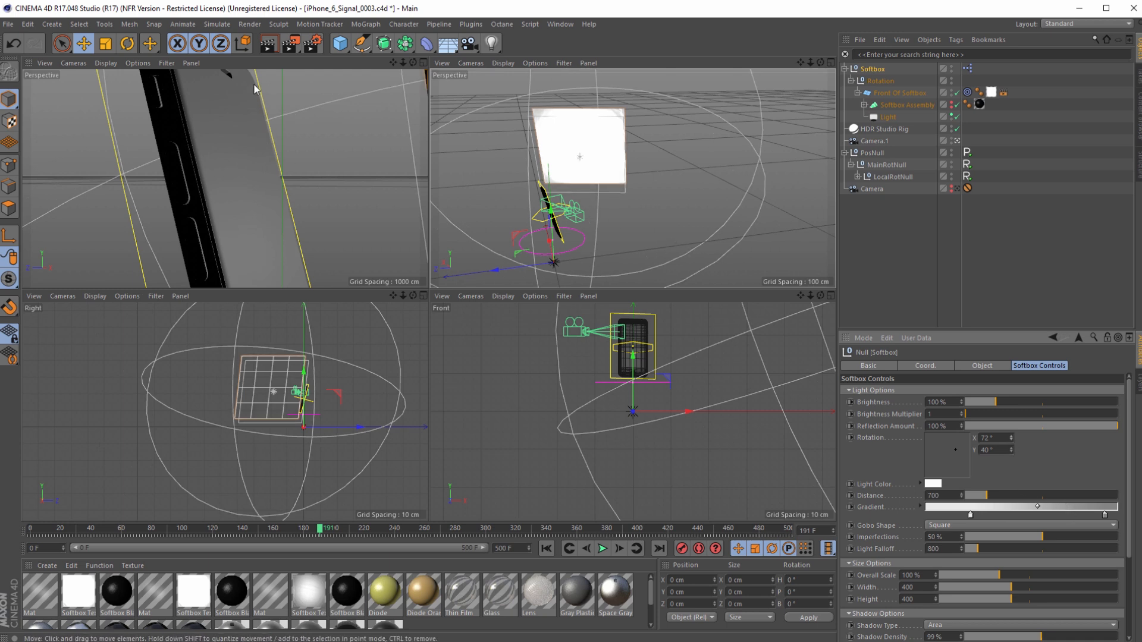
Step: Test-render the close-up with the Softbox and collapse the Softbox hierarchy in the object list
key("shift+r")
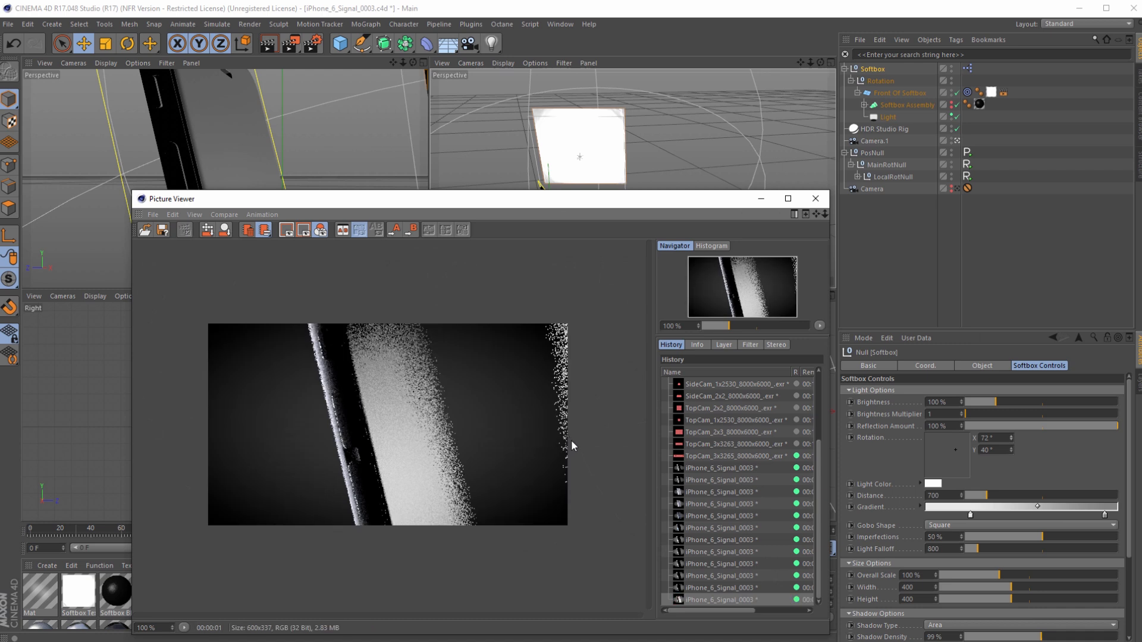
left_click_drag(654, 200, 595, 190)
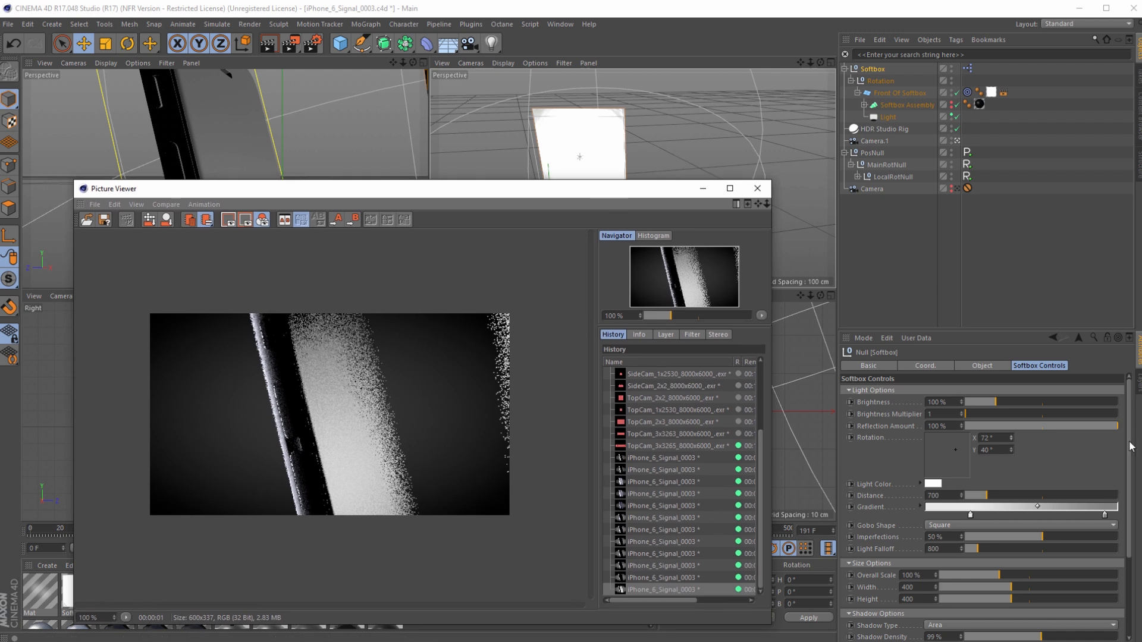
double_click(875, 69)
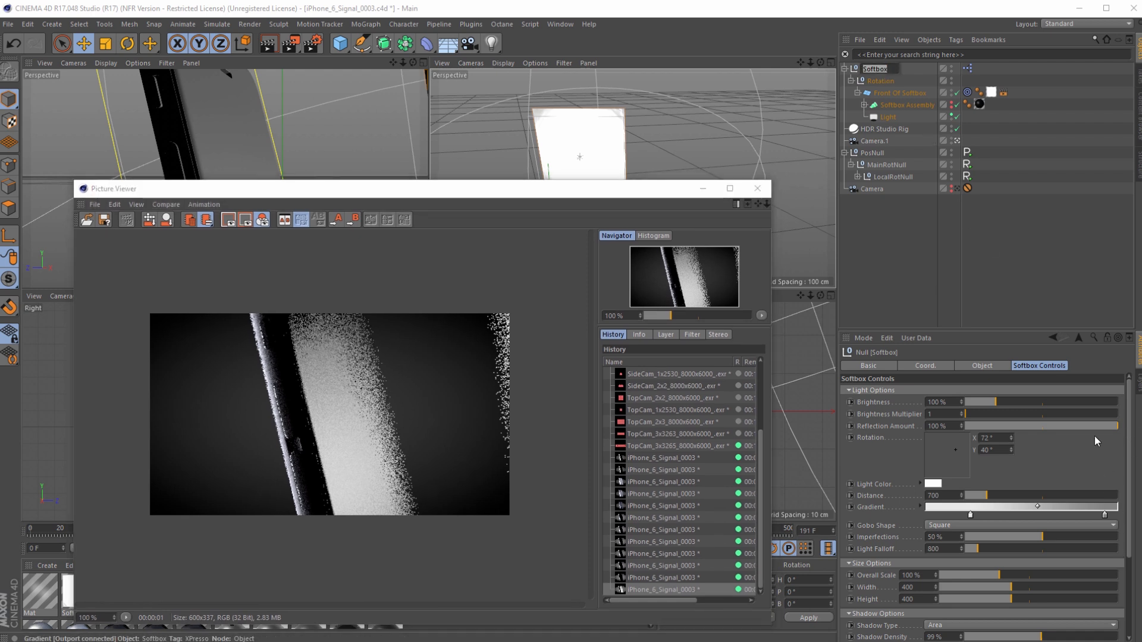
left_click(921, 73)
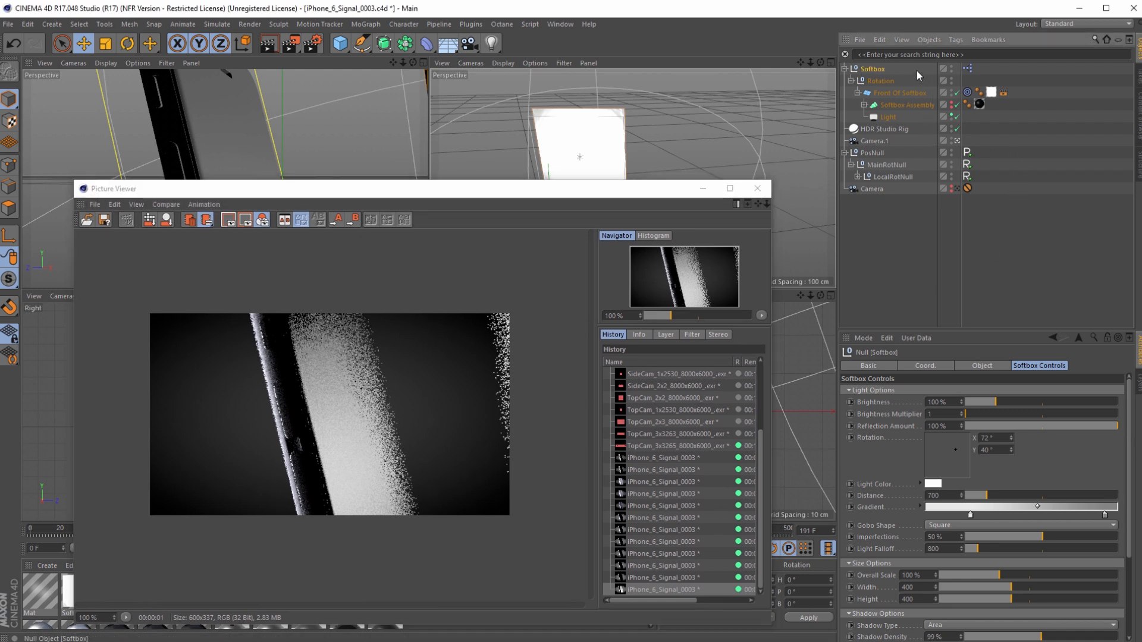
left_click(918, 72)
left_click(864, 71)
left_click(844, 69)
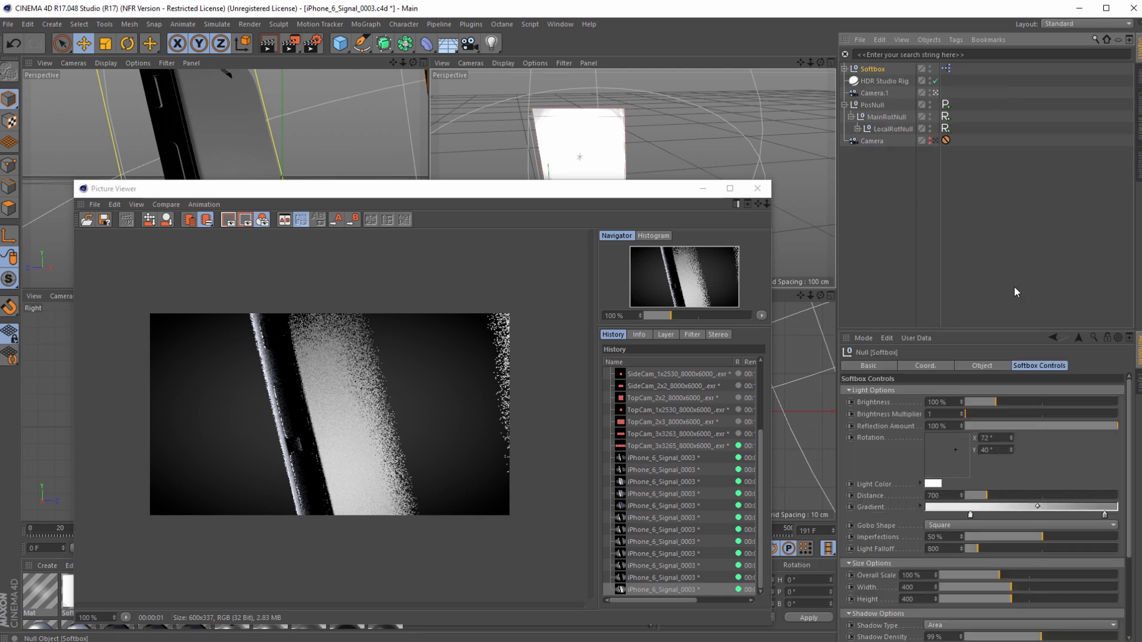
Step: Turn off Seen By Camera for the Softbox and test-render the close-up
scroll(1130, 524, "down", 3)
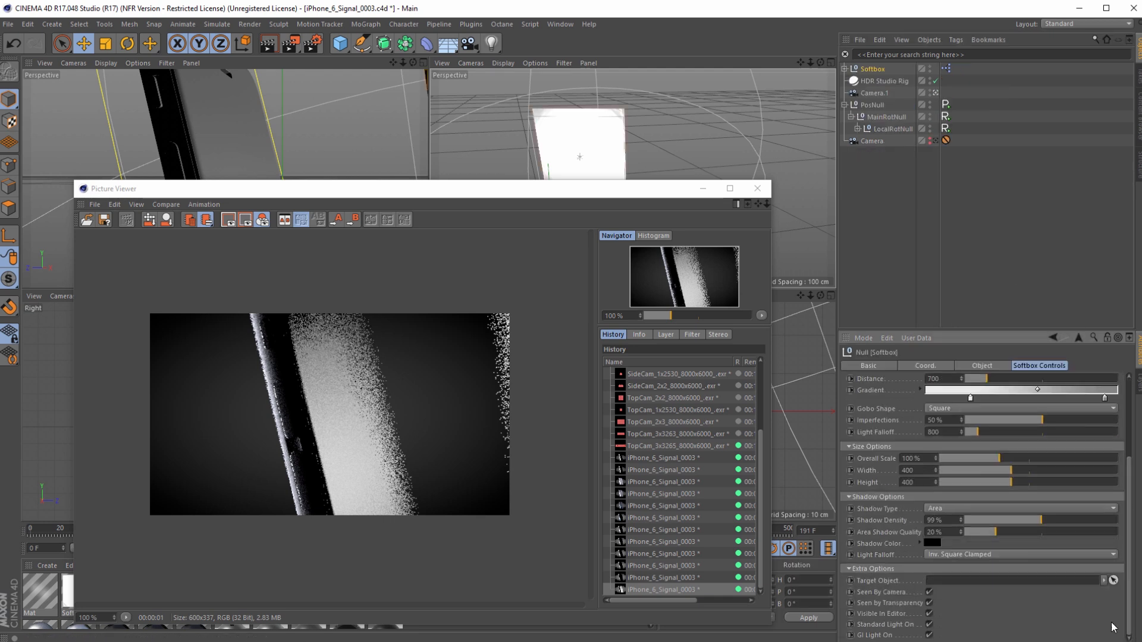
left_click(929, 592)
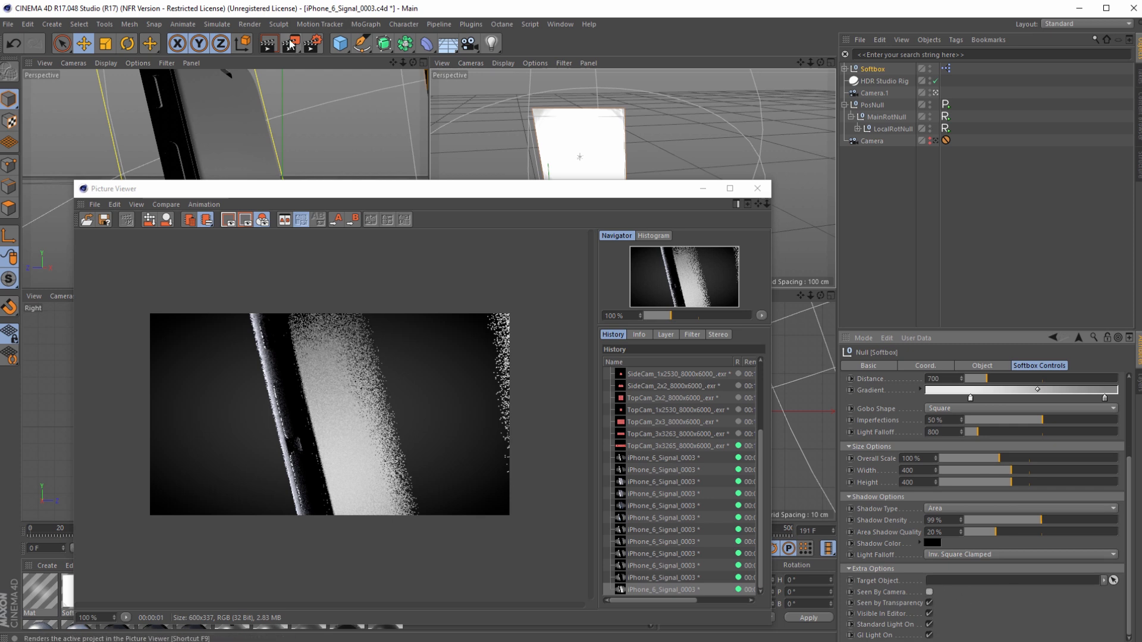
key("shift+r")
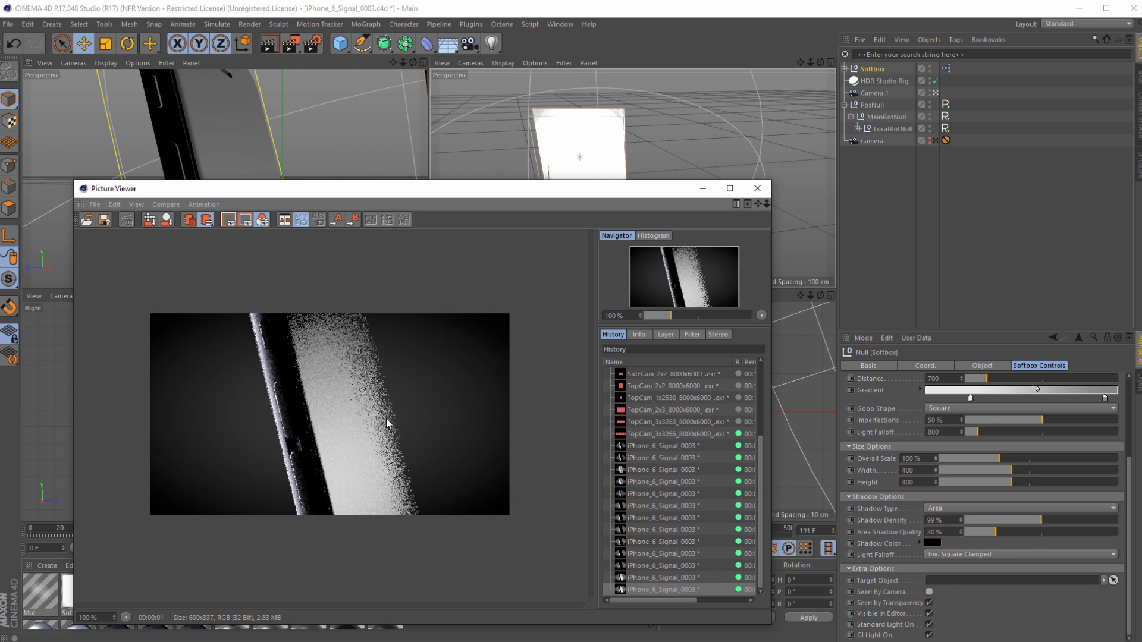
Step: Set the Softbox's Width to 326 and Height to 689, and lower its Imperfections to 10%
left_click_drag(1129, 463, 1127, 383)
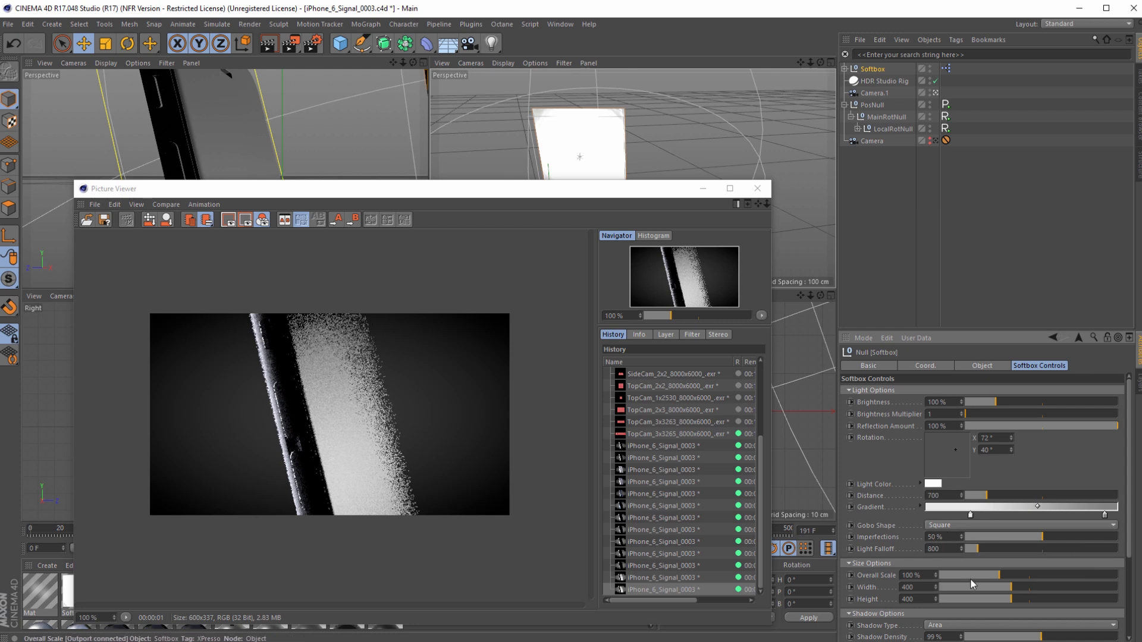
left_click(1015, 585)
left_click_drag(1015, 585, 1062, 595)
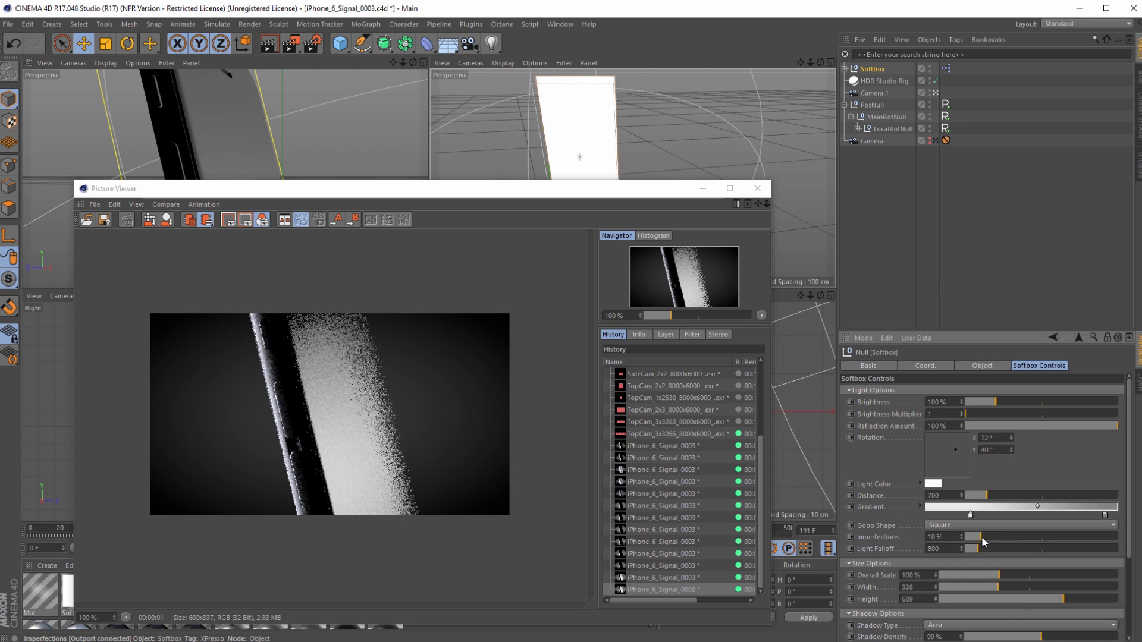
Step: Darken the Softbox gradient's end knot to near black, move its light knot to the very start, and test-render the close-up
double_click(1105, 515)
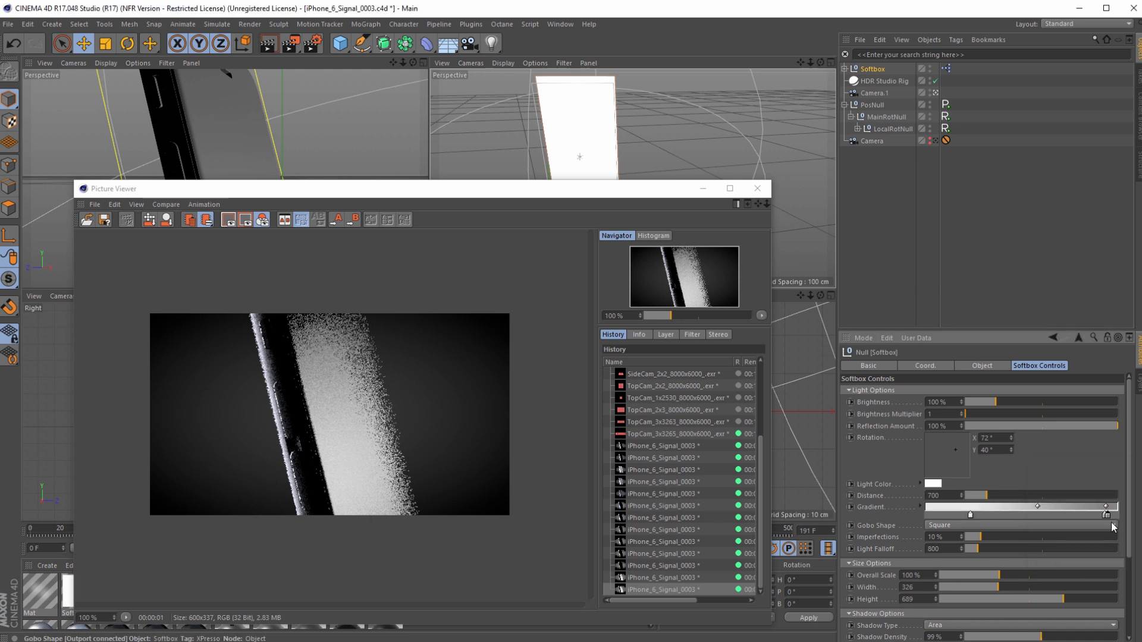
double_click(1107, 515)
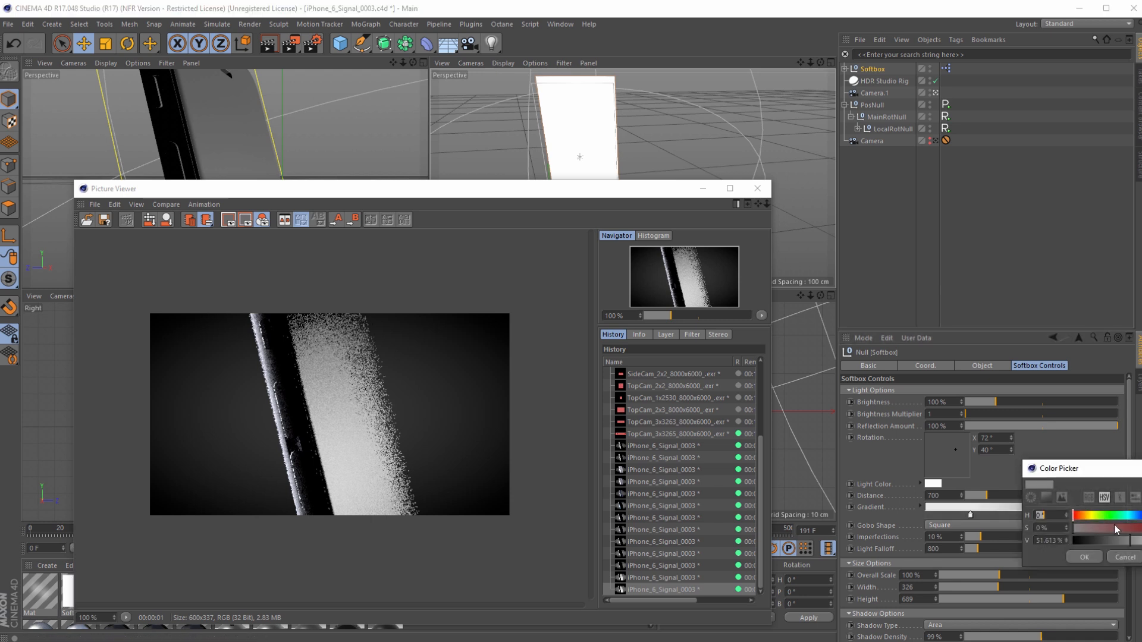
left_click_drag(1129, 540, 1082, 541)
left_click(1093, 562)
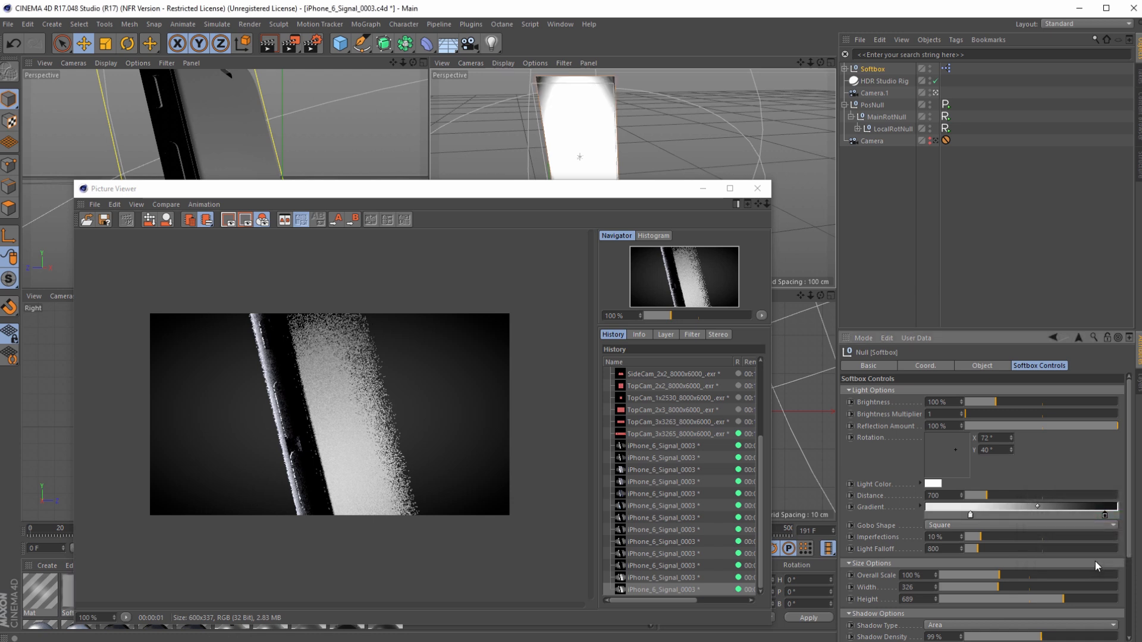
left_click_drag(970, 515, 898, 513)
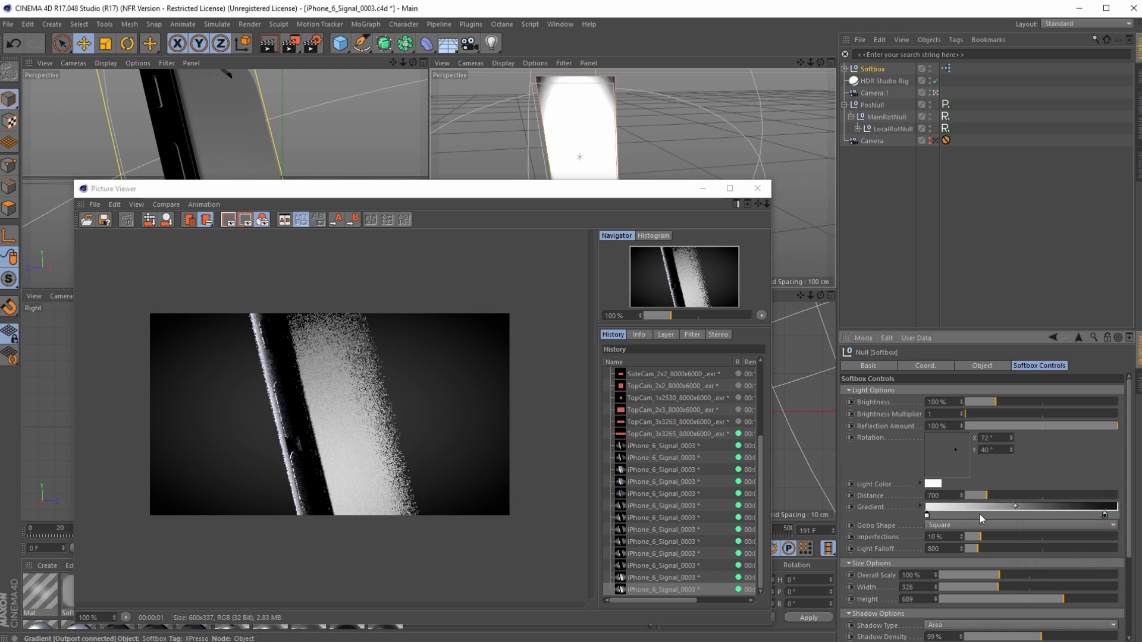
left_click(290, 43)
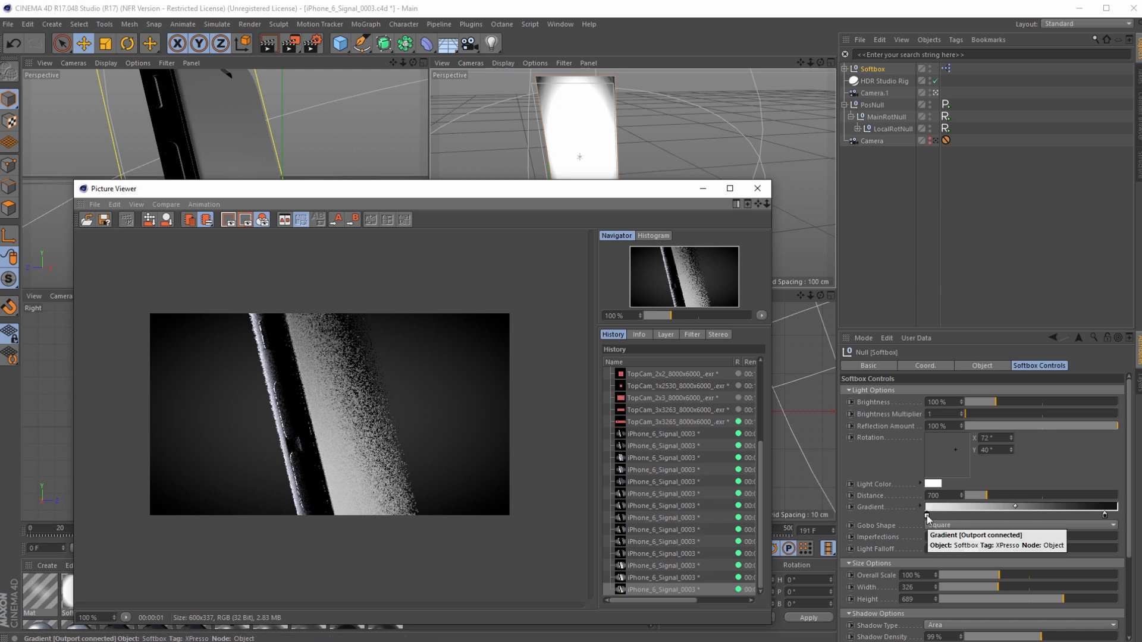
Step: Try the Softbox gradient reversed with its dark knot at two positions, test-render each, and return to the light-to-dark gradient
left_click_drag(927, 516, 969, 515)
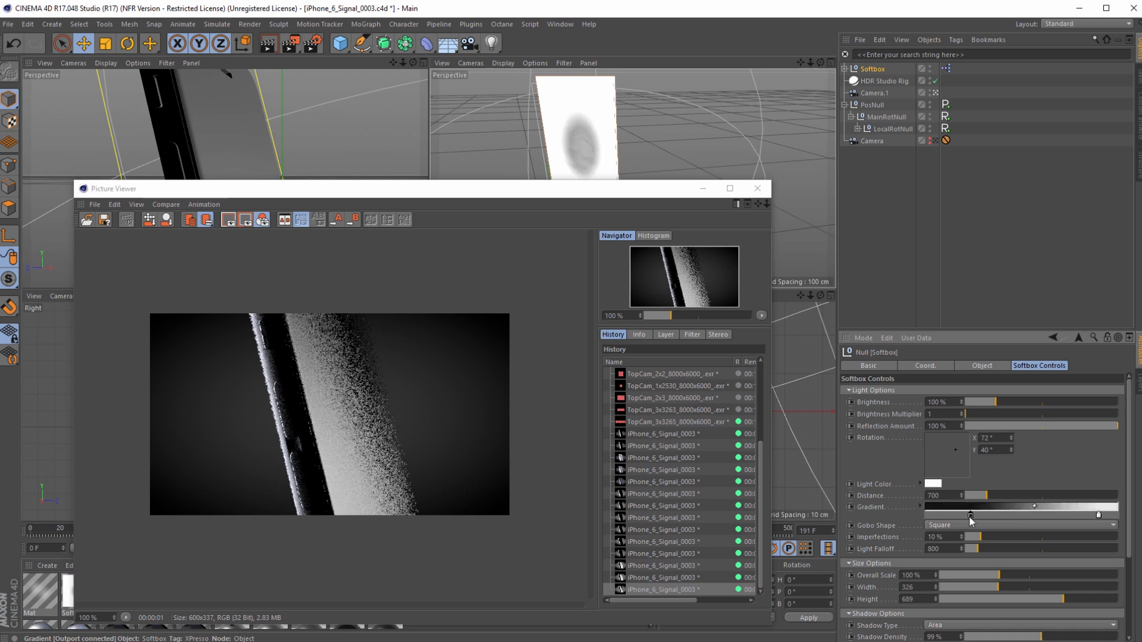
left_click(296, 45)
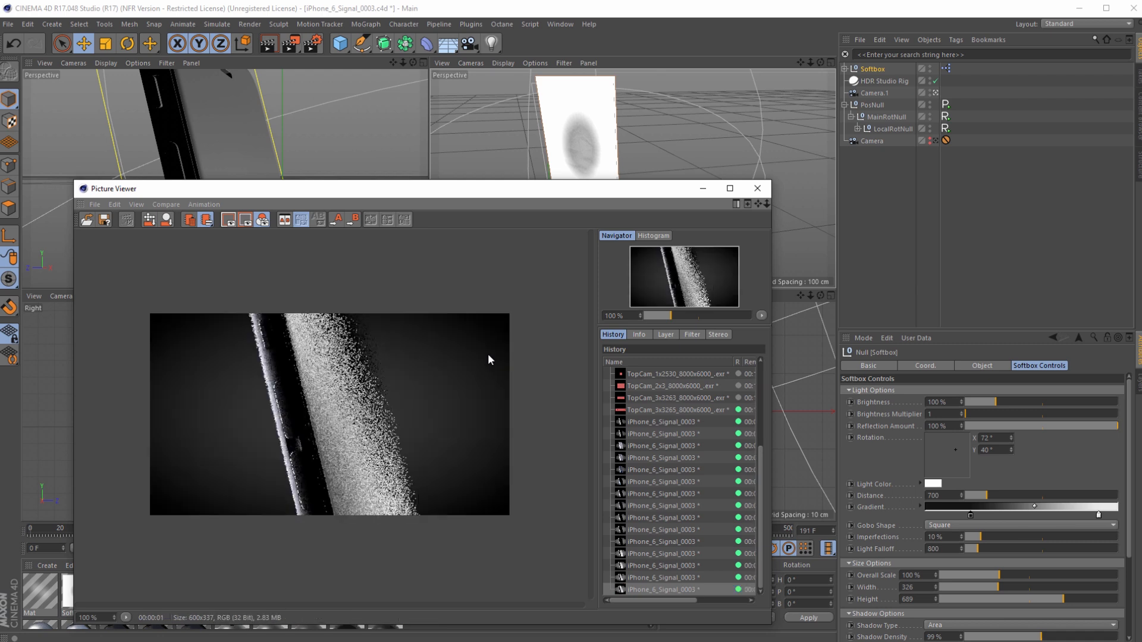
left_click_drag(968, 515, 1039, 515)
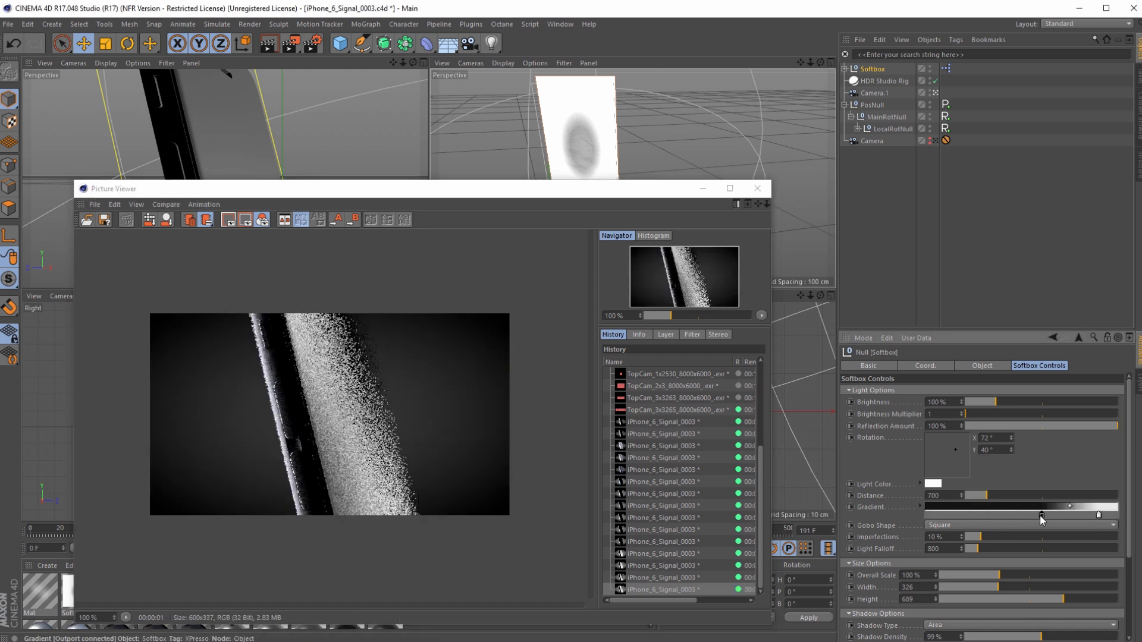
left_click(290, 44)
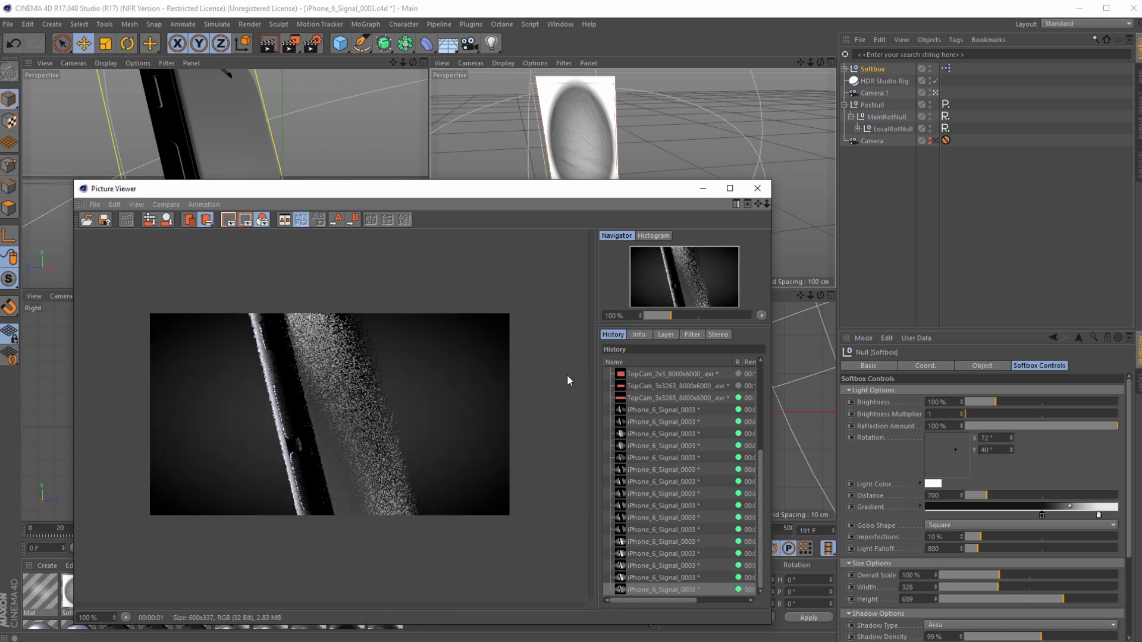
left_click_drag(1043, 515, 875, 516)
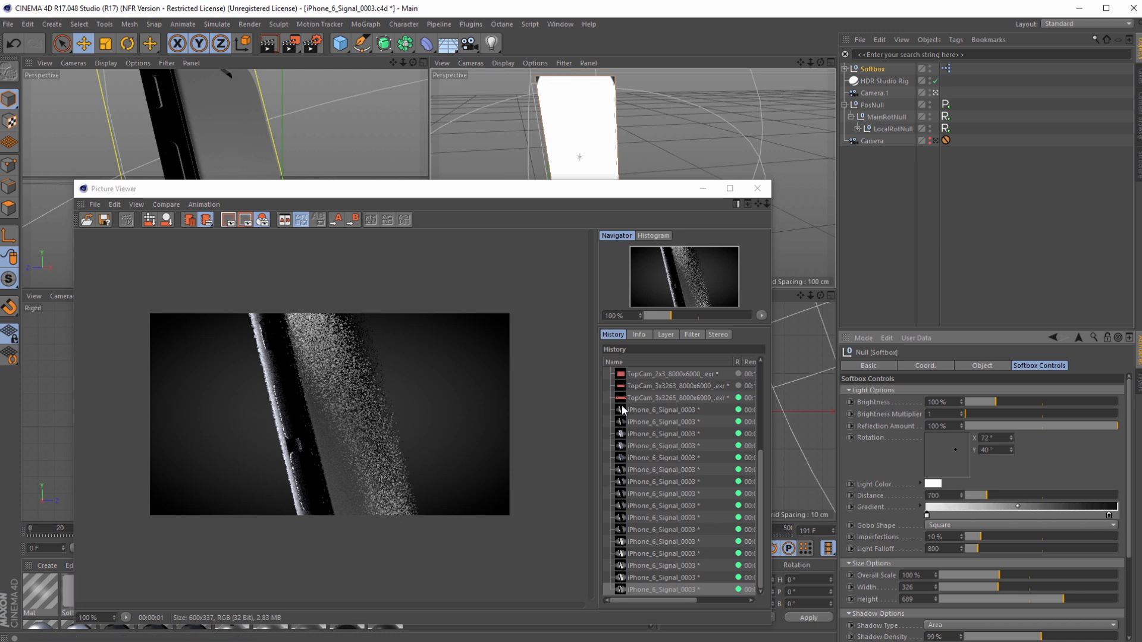
left_click(290, 44)
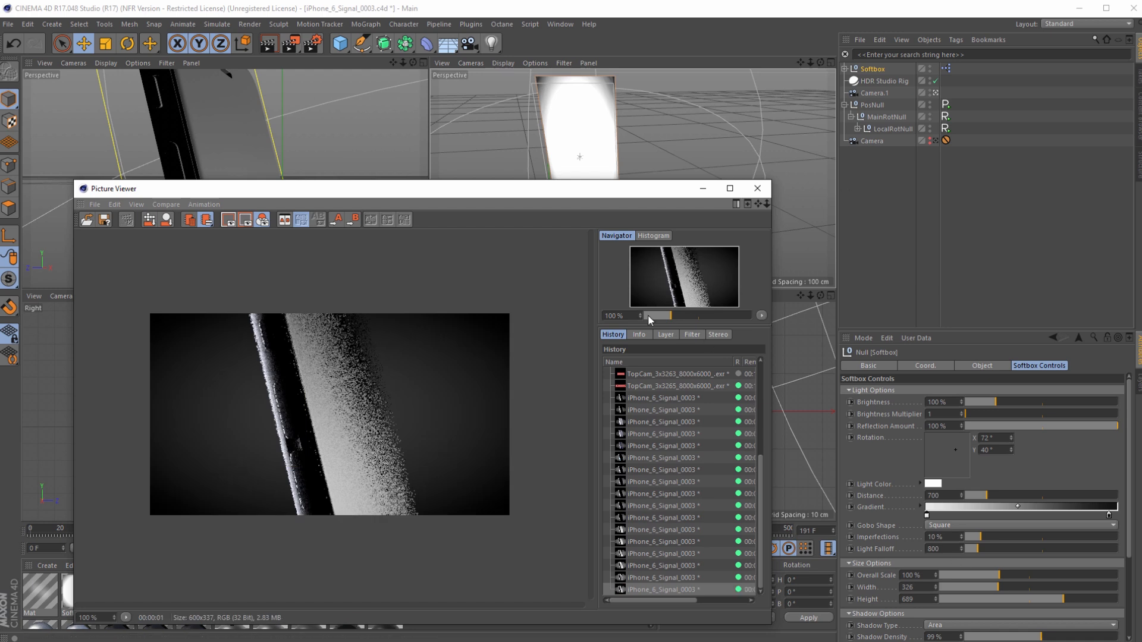
Step: Uncover the viewports behind the Picture Viewer, set the Softbox's X rotation to 85°, and test-render the close-up
left_click_drag(518, 189, 524, 381)
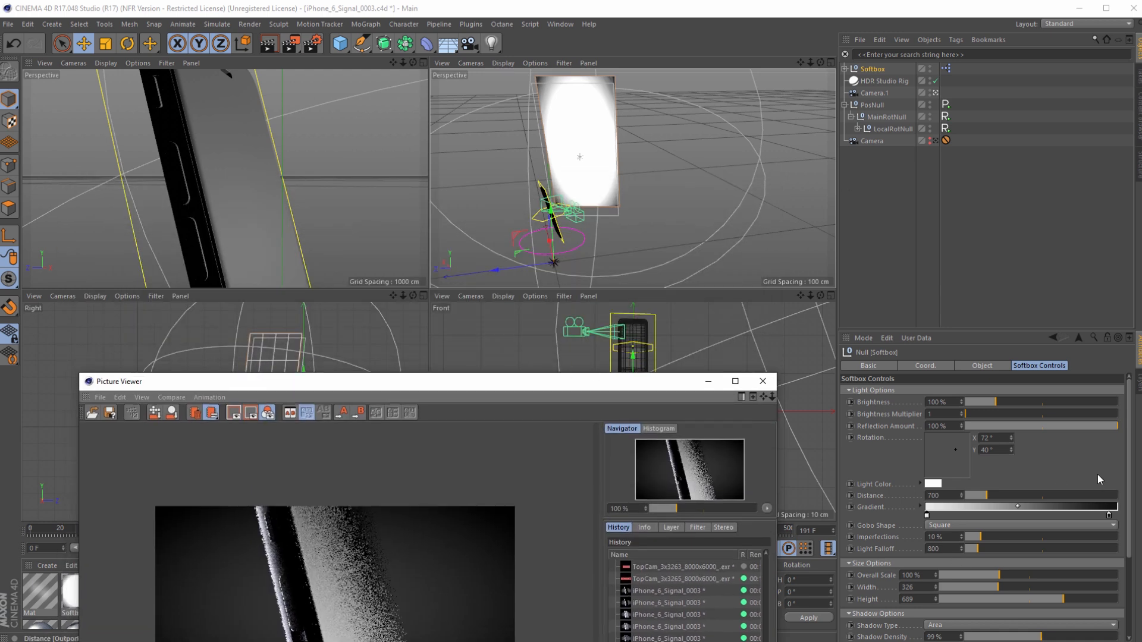
left_click(875, 69)
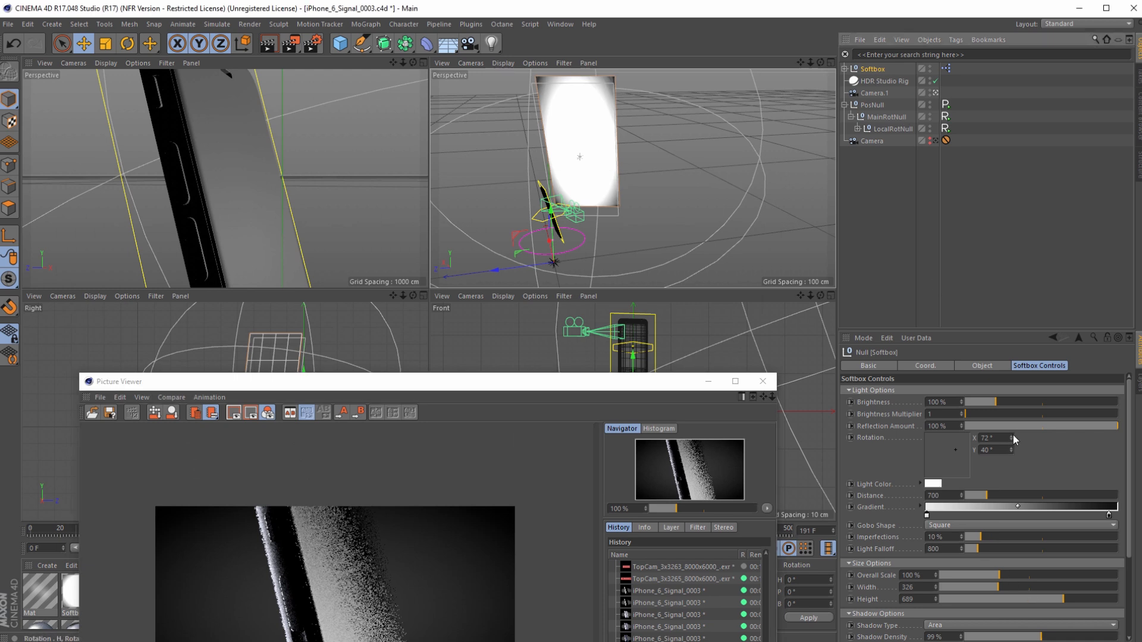
left_click_drag(1009, 437, 1009, 424)
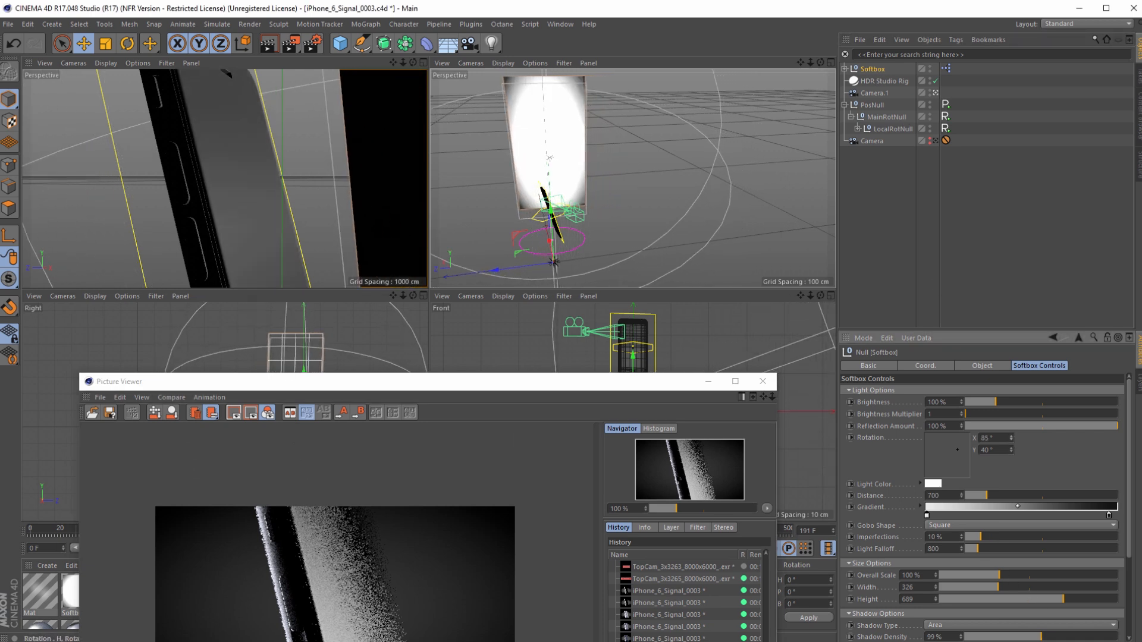
key("shift+r")
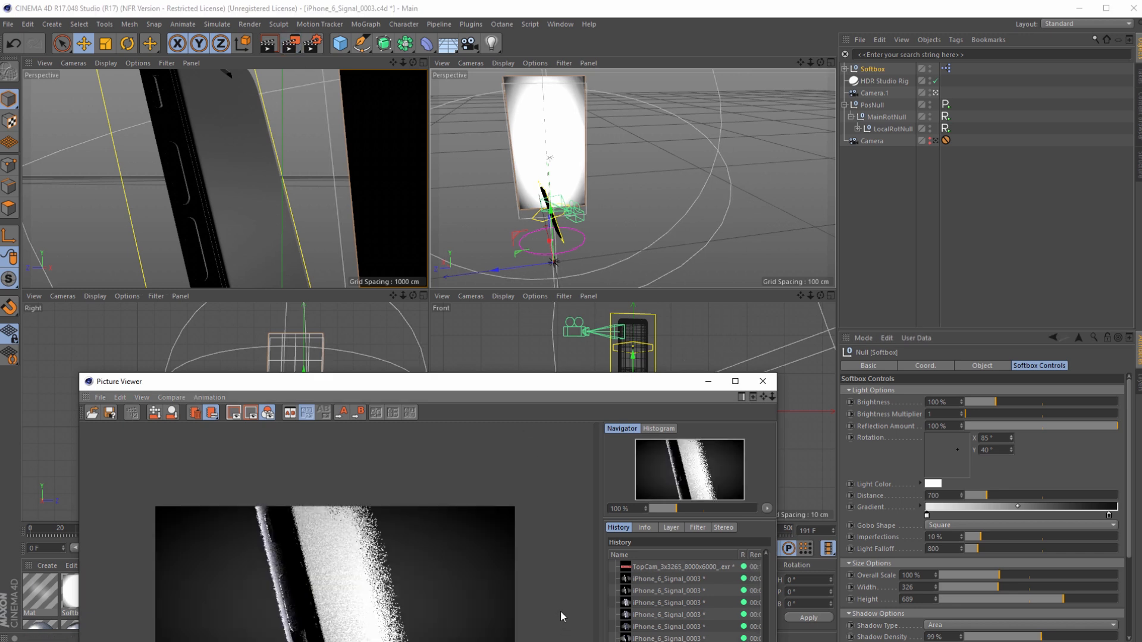
Step: Set the Softbox's Brightness to 50% and test-render the close-up, bringing the whole rendered image into view
double_click(951, 402)
type("50")
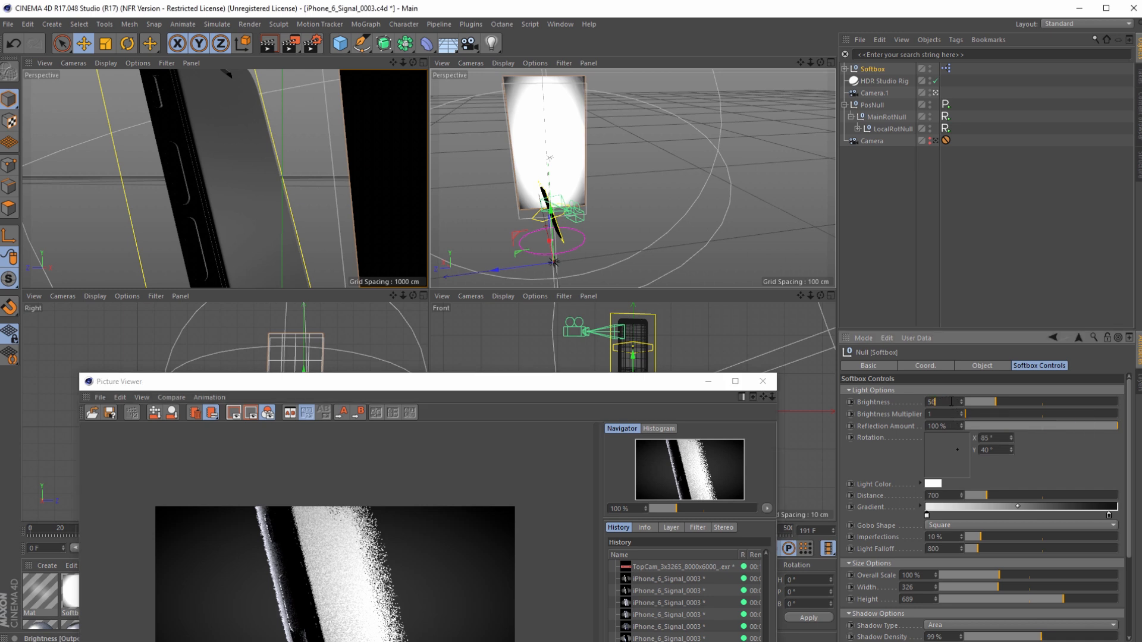
key("Return")
left_click(291, 43)
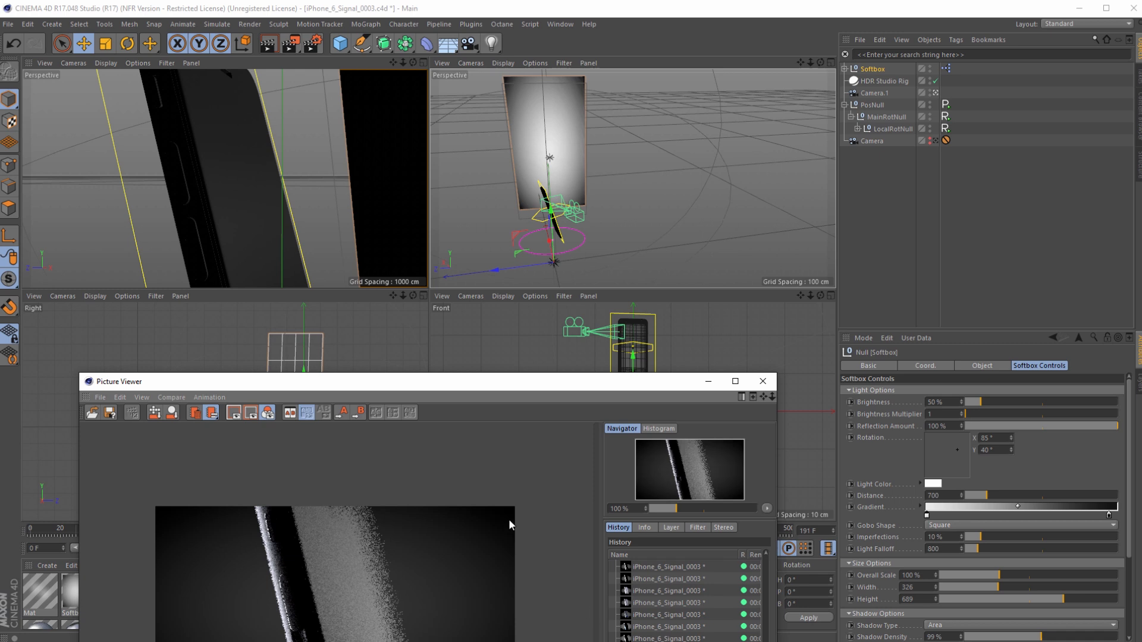
left_click_drag(570, 383, 582, 280)
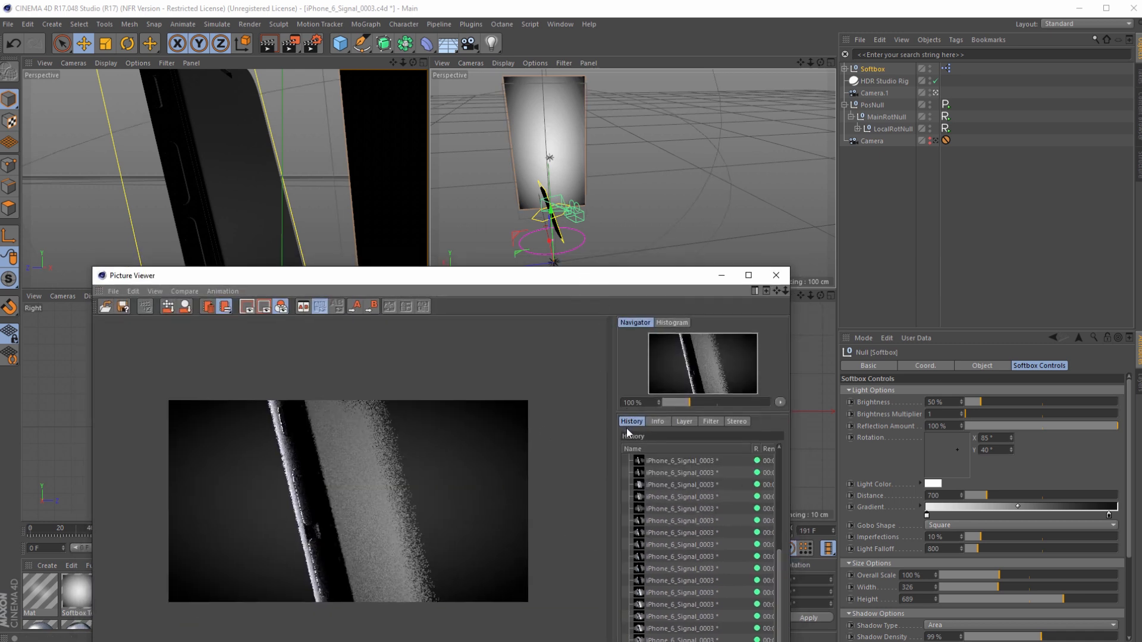
Step: Set the Softbox's X rotation to 94° and test-render the close-up
left_click(1011, 437)
left_click_drag(1012, 437, 1012, 426)
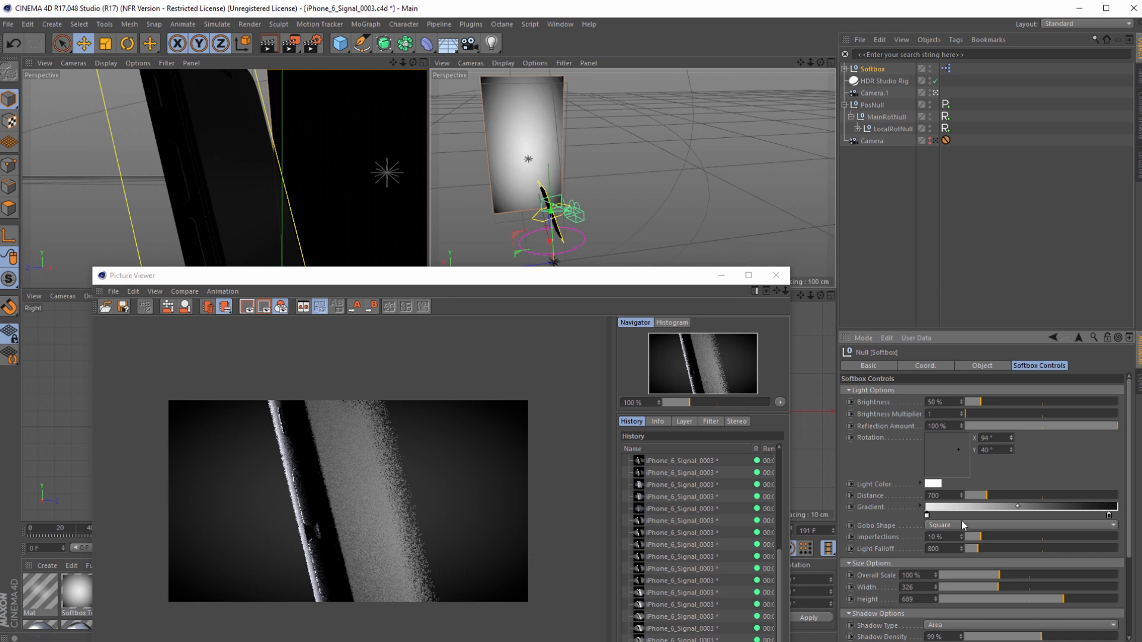
left_click(295, 46)
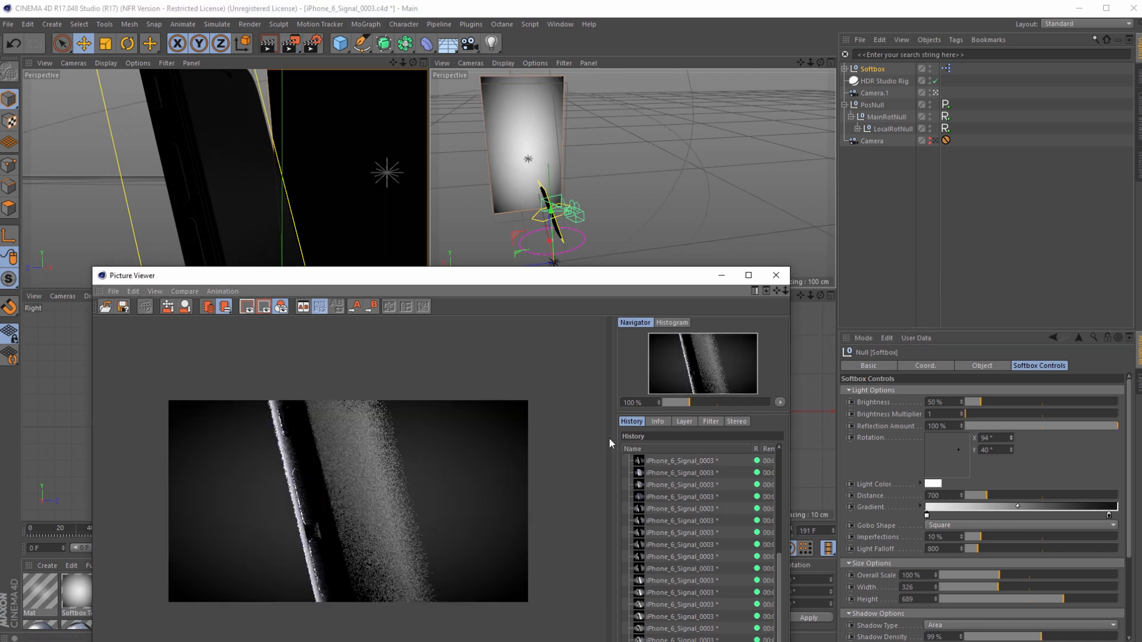
Step: Raise the Softbox's Brightness to 70% and test-render the close-up
double_click(943, 402)
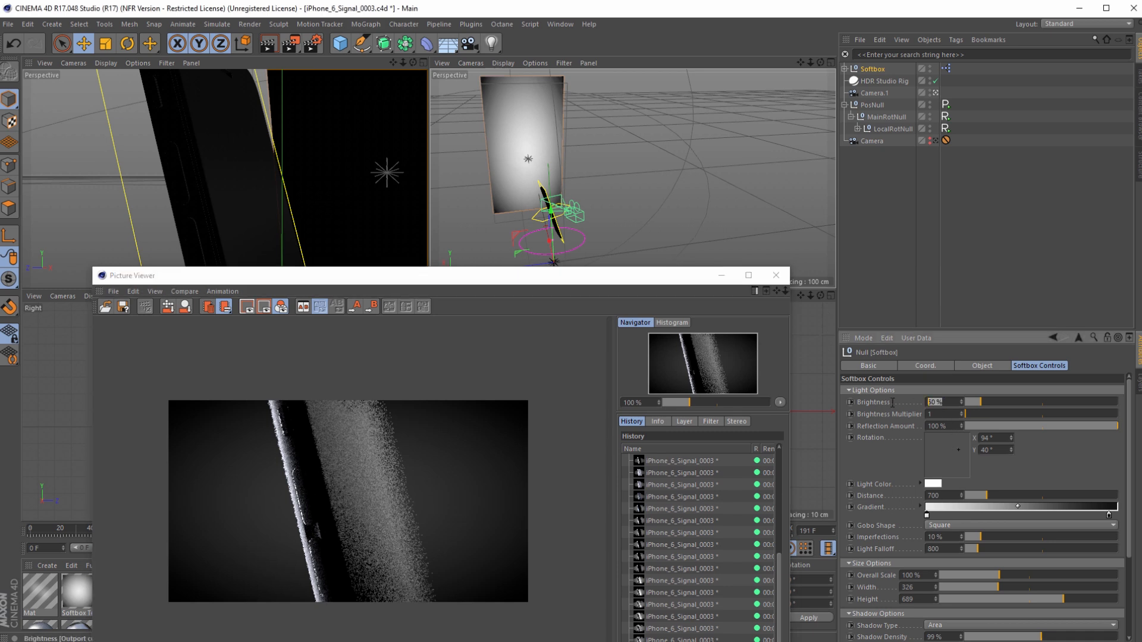
type("70")
key("Return")
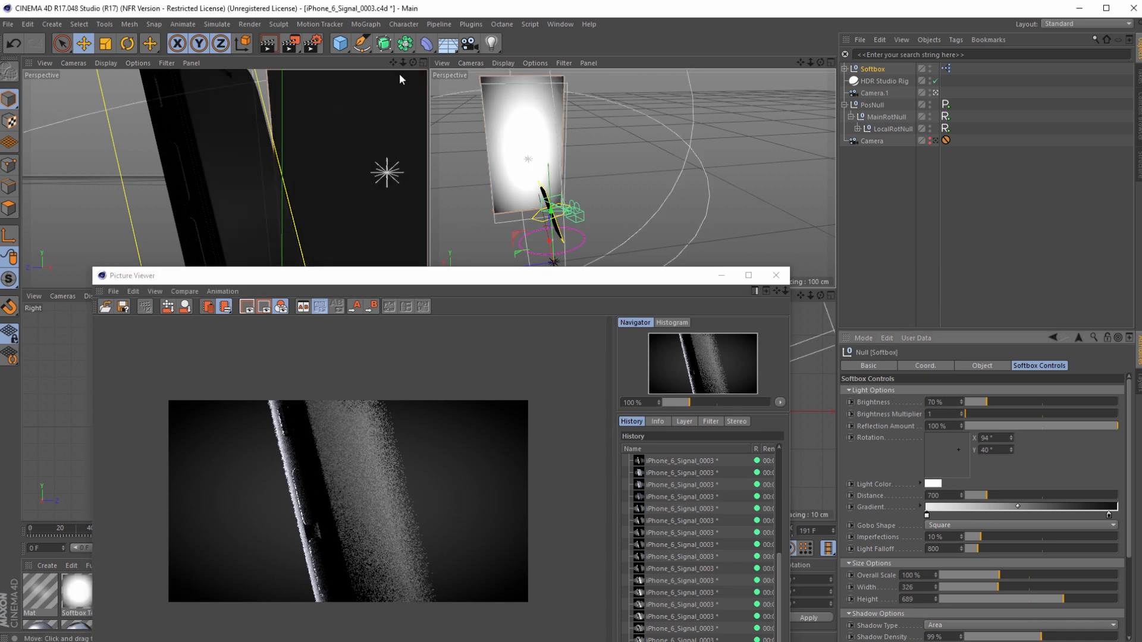
left_click(290, 45)
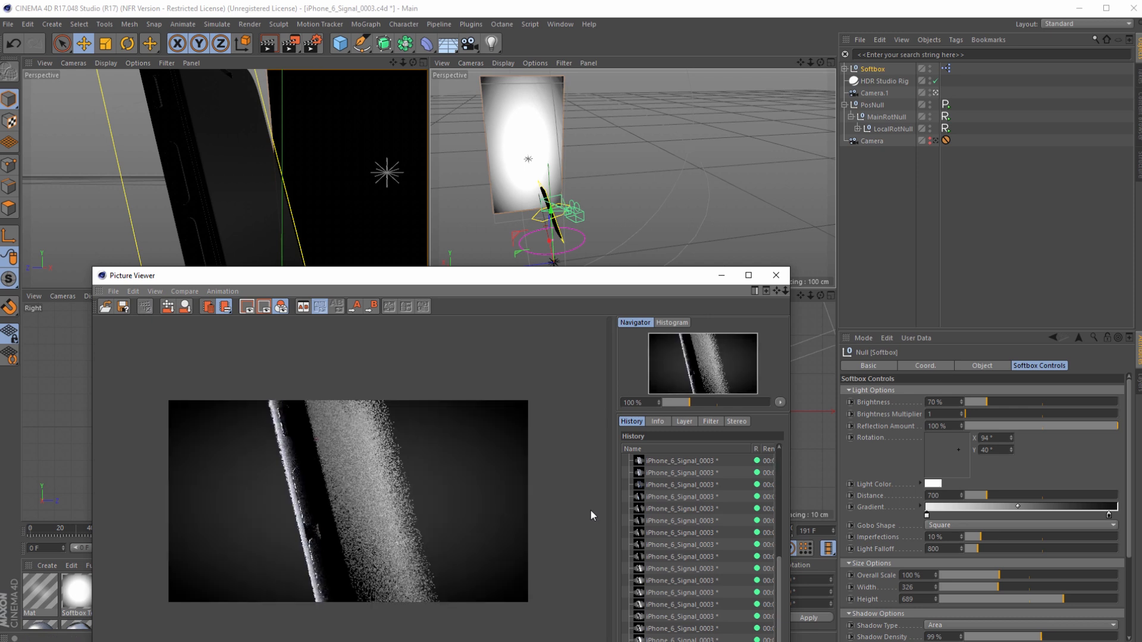
Step: Tint the Softbox's light color pale blue with hue 200° and saturation 13%, and test-render the close-up
left_click(940, 484)
left_click(957, 484)
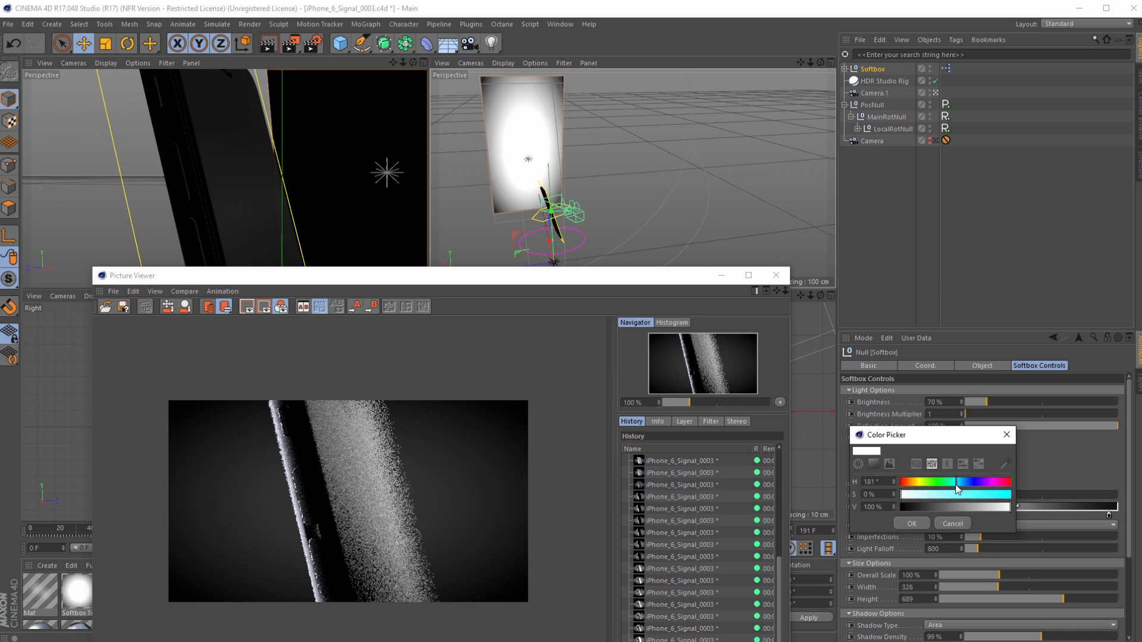
left_click(959, 485)
left_click(904, 494)
left_click(915, 495)
left_click(961, 483)
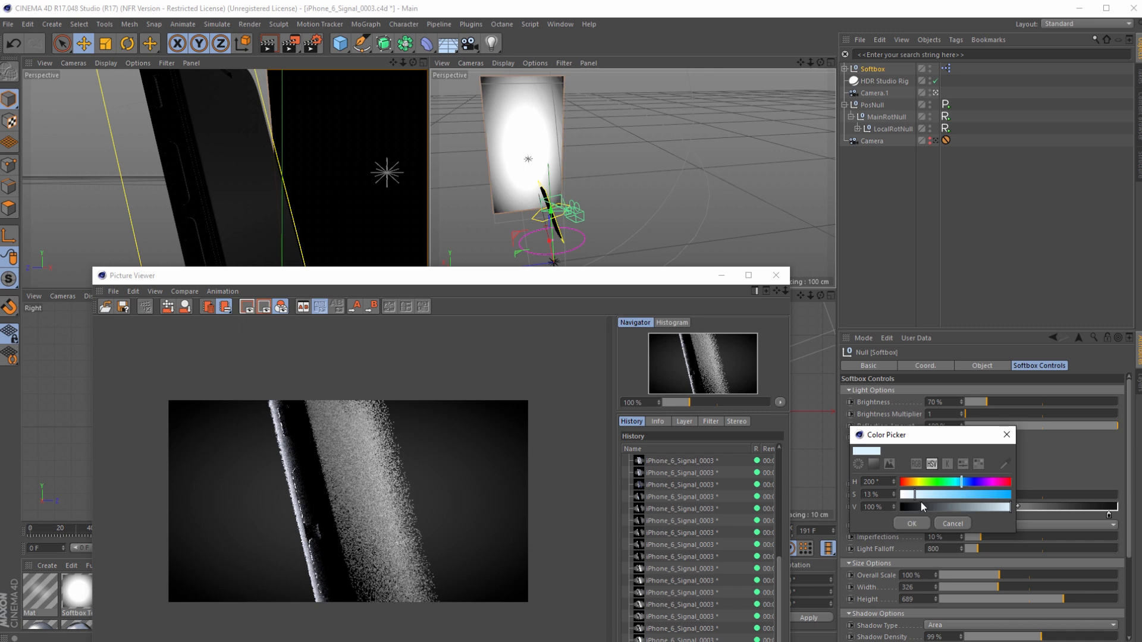
left_click(913, 523)
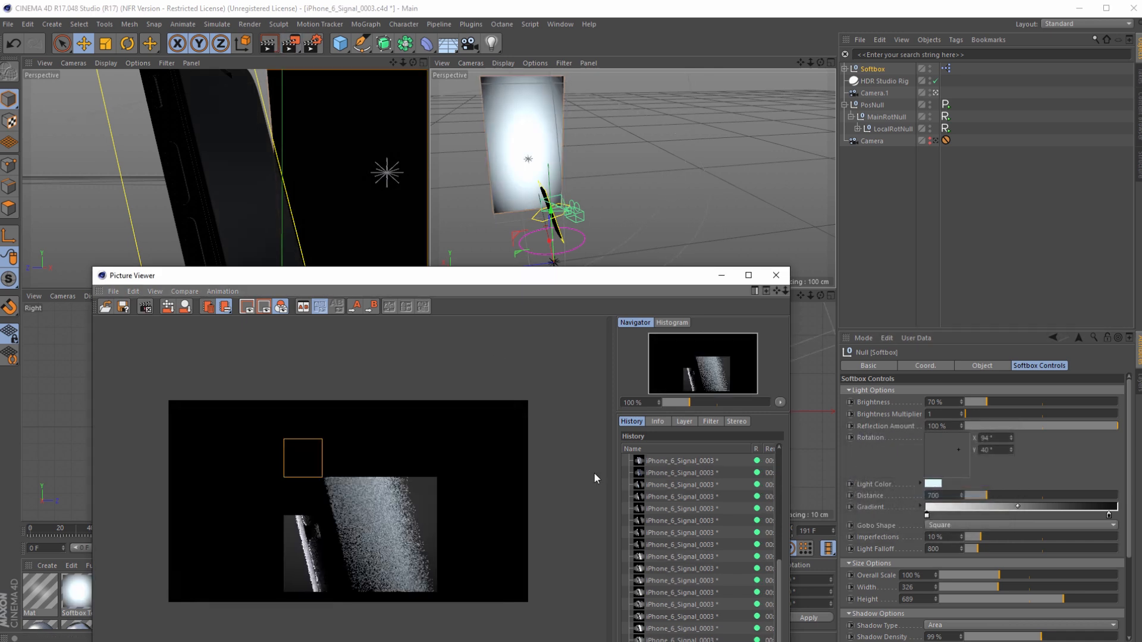
Step: Reduce the saturation of the Softbox's light color, and test-render the close-up with the Picture Viewer moved higher
left_click(931, 483)
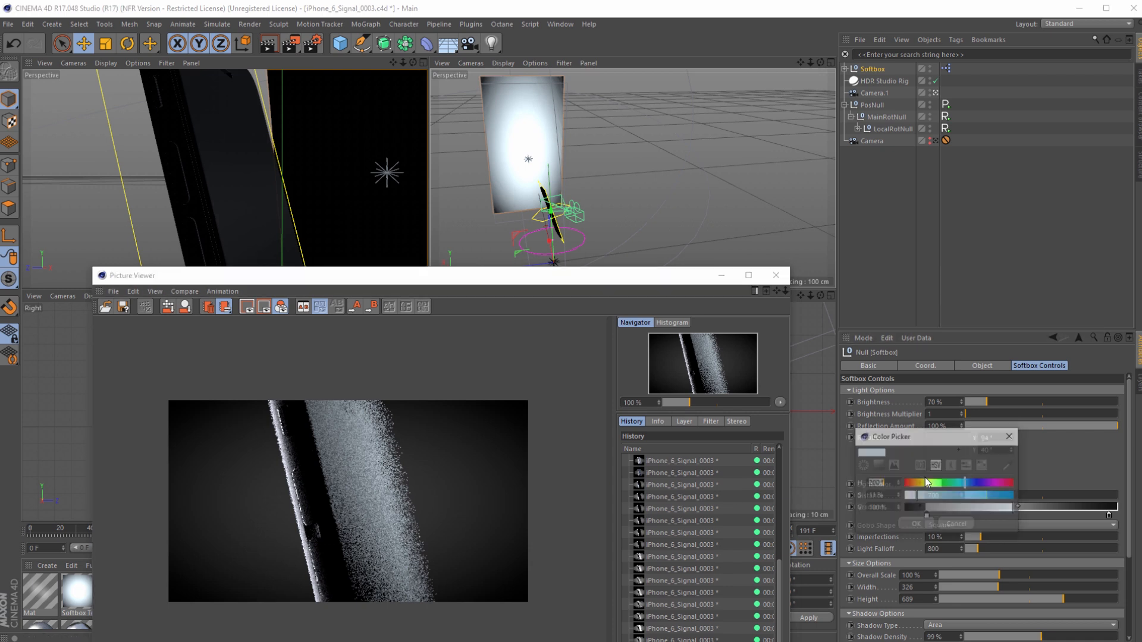
left_click(916, 524)
left_click_drag(605, 279, 618, 237)
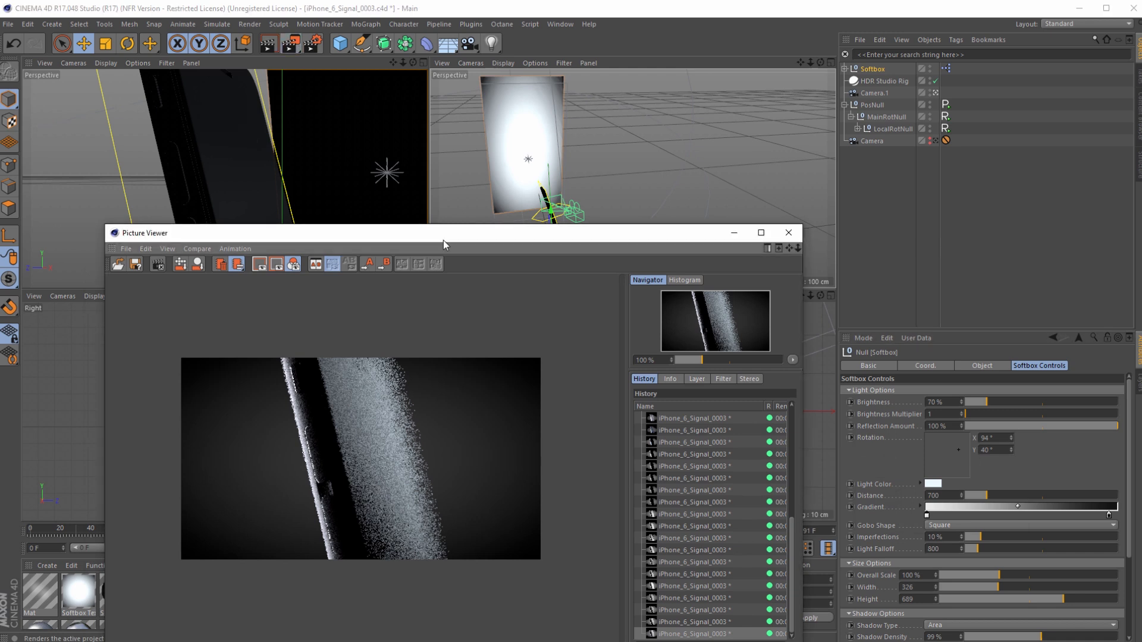
key("shift+r")
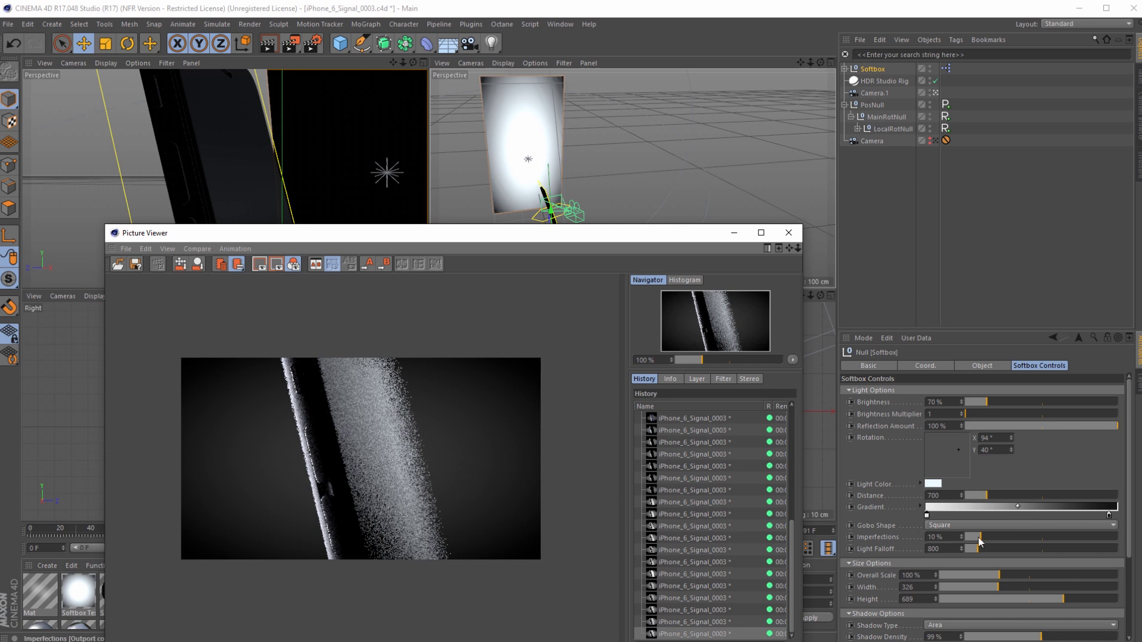
Step: Narrow the Softbox to a width of 166 and test-render the close-up at X rotations of 101° and 98°
left_click_drag(995, 587, 971, 587)
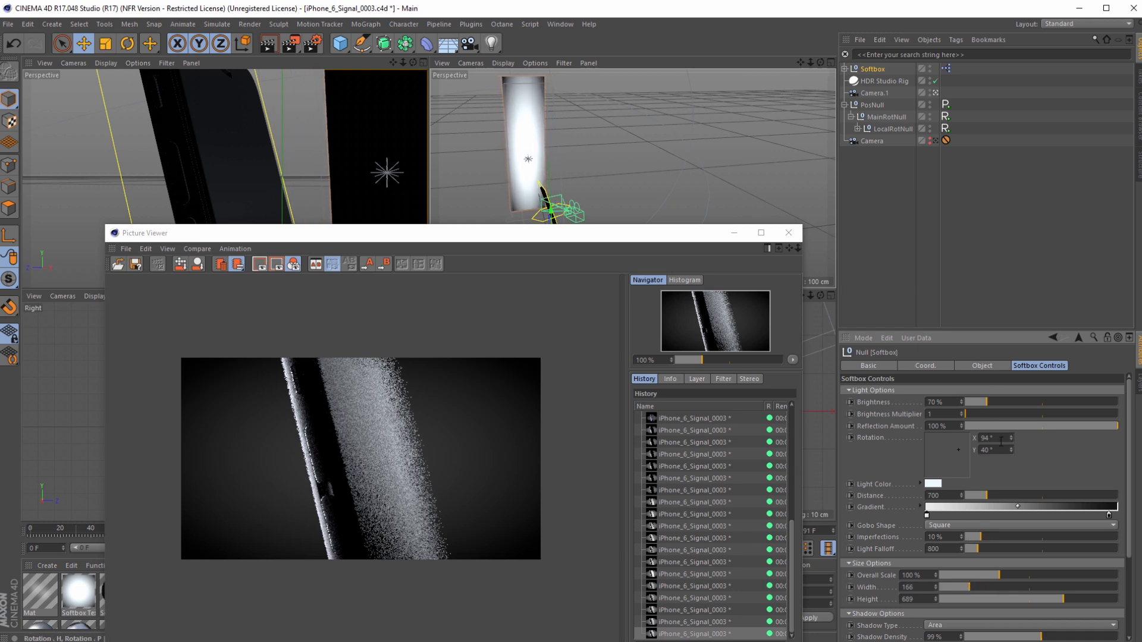
left_click_drag(1012, 441, 1015, 440)
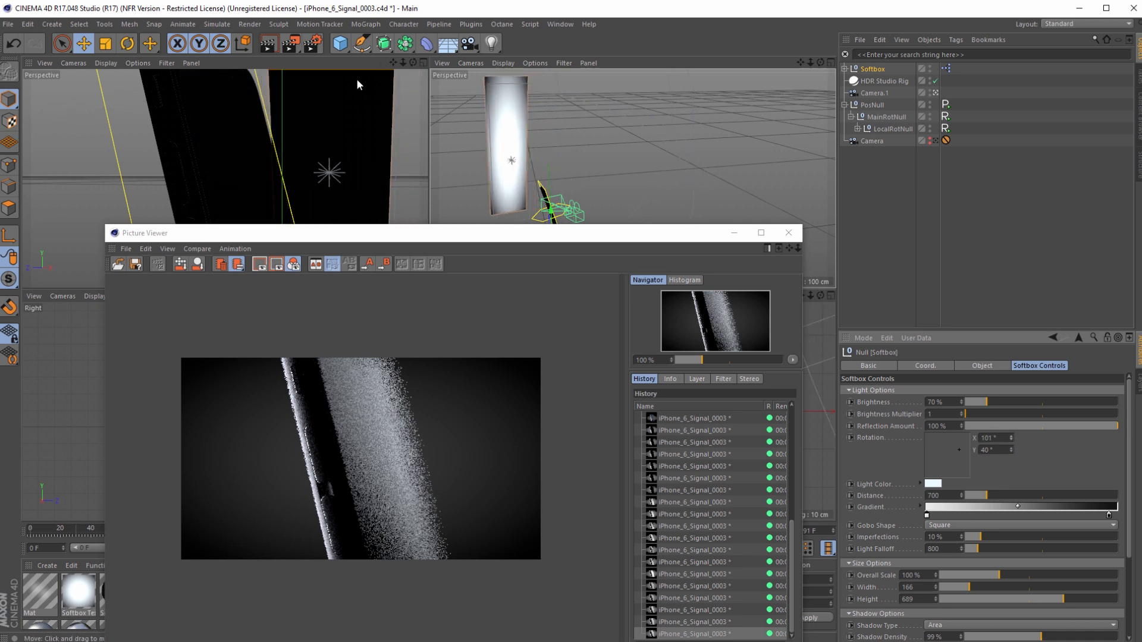
left_click(290, 43)
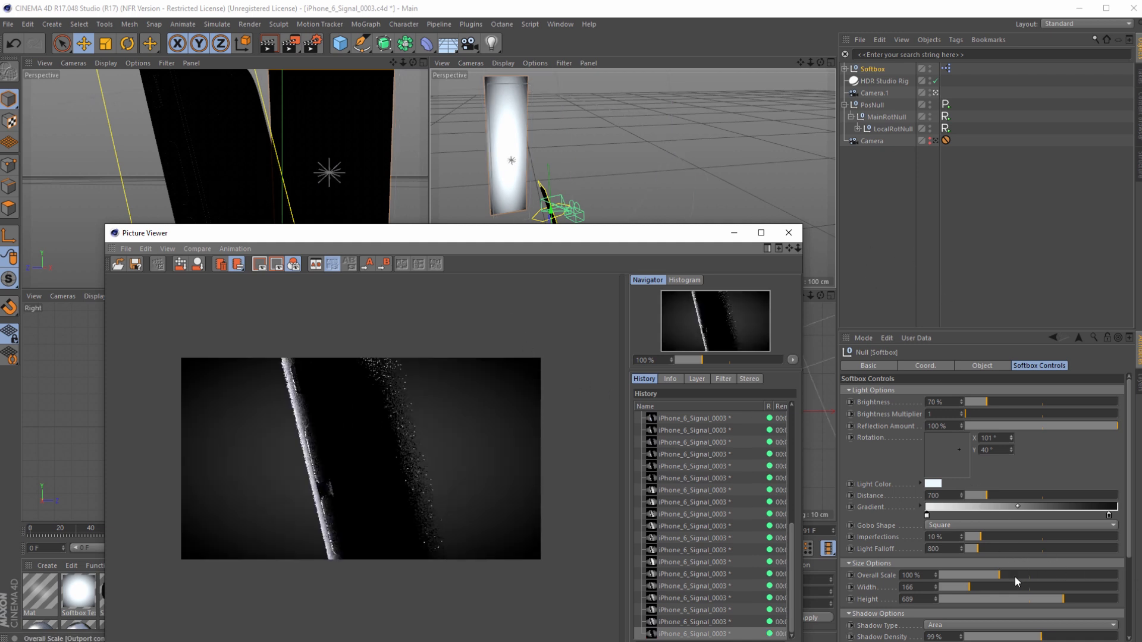
left_click_drag(1011, 438, 1010, 439)
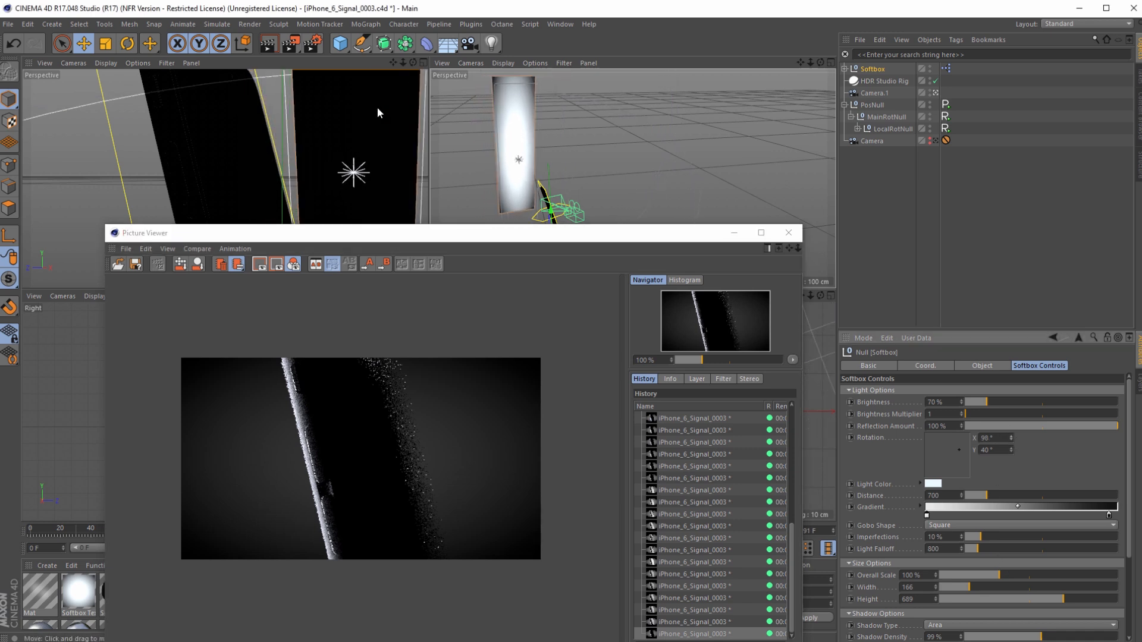
left_click(285, 45)
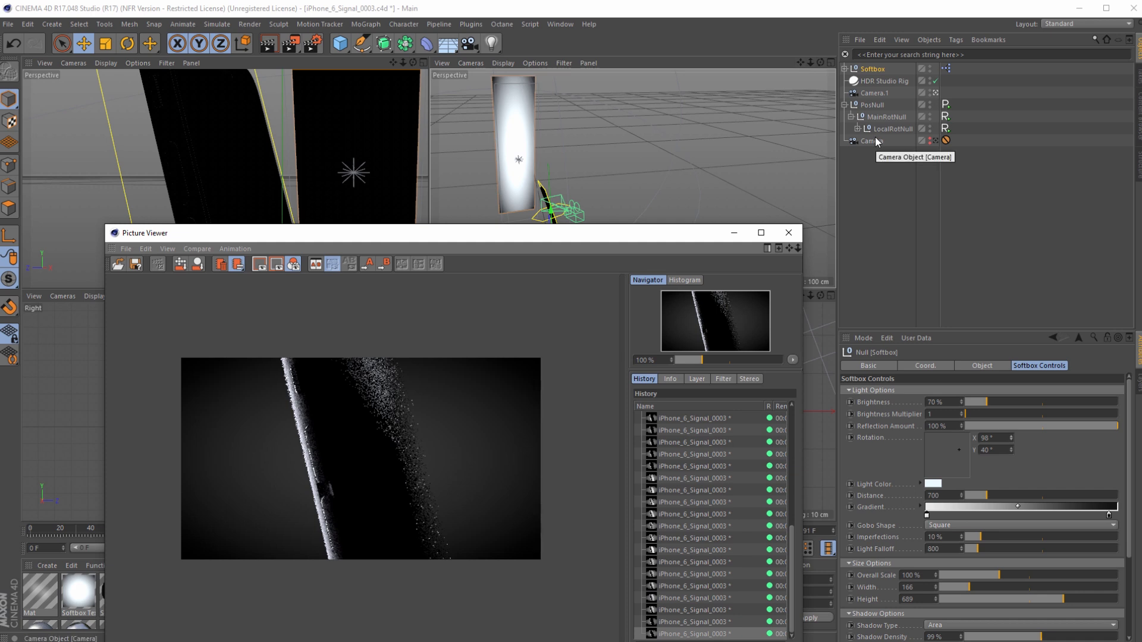
Step: Set Camera.1's F-Stop to f/7.1 and test-render the close-up
left_click(873, 93)
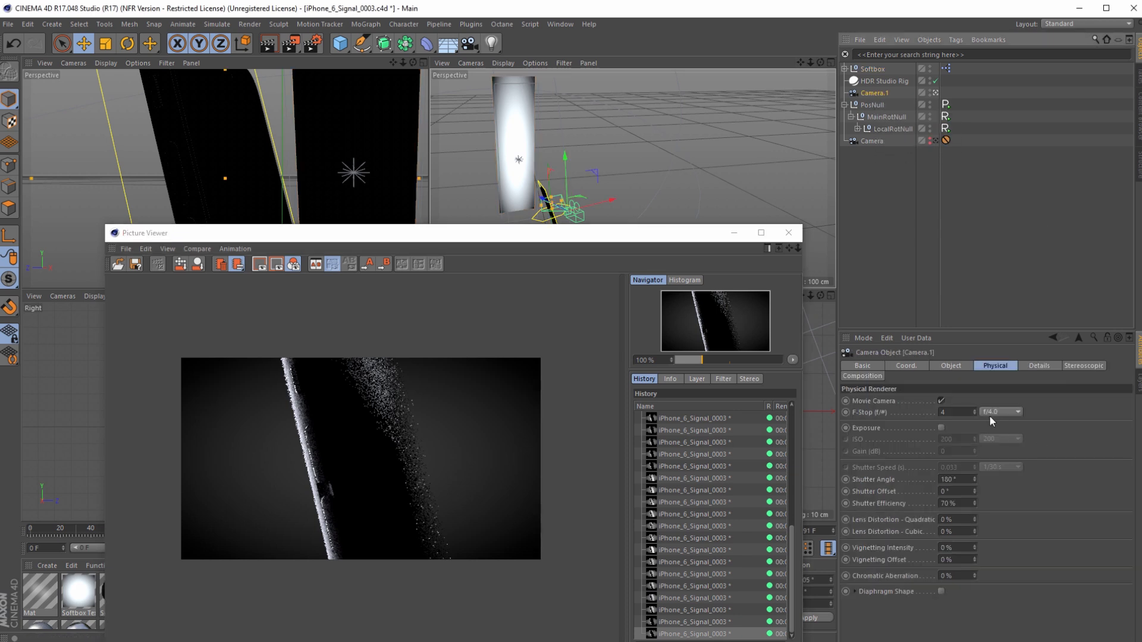
left_click(995, 410)
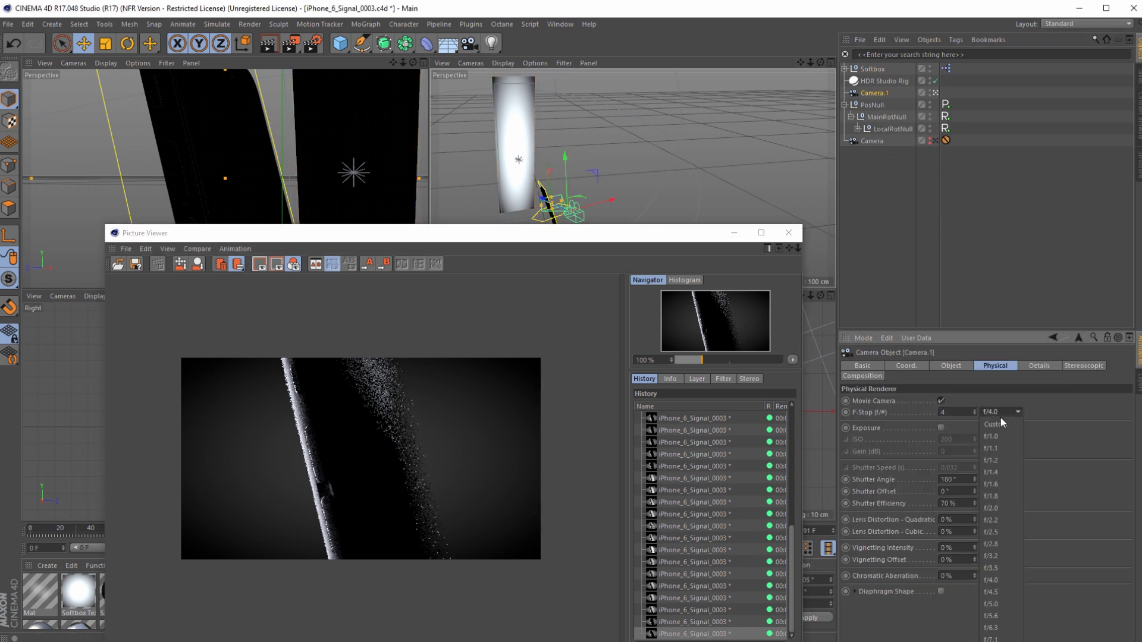
left_click(1000, 636)
left_click(290, 43)
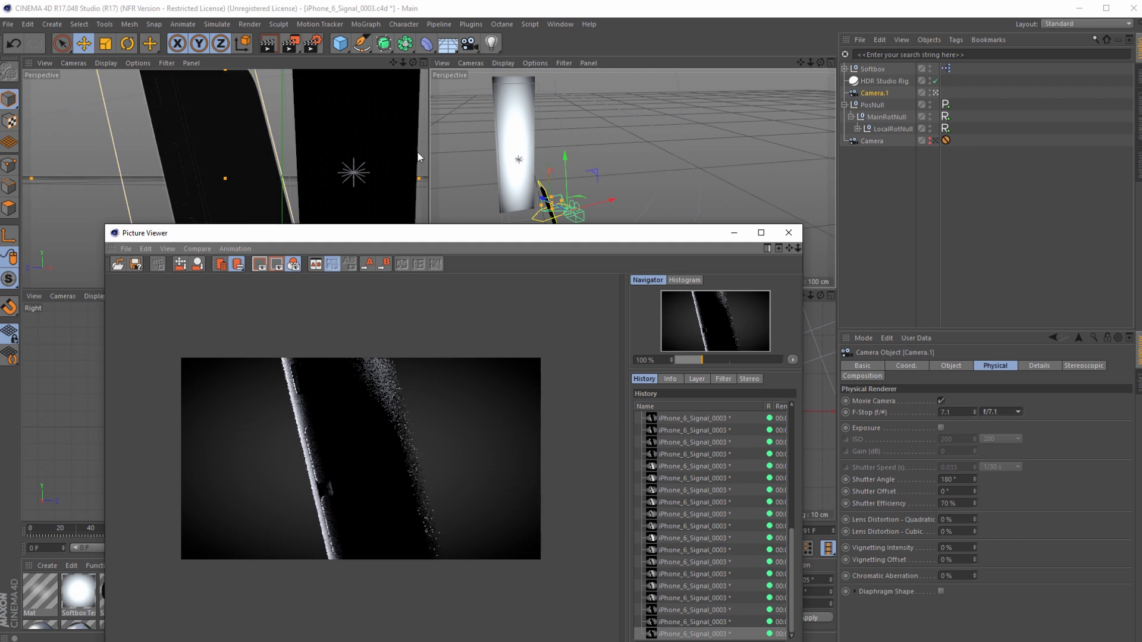
Step: Set the Softbox's X rotation to 93° and its width to 226, and test-render the close-up
left_click(870, 71)
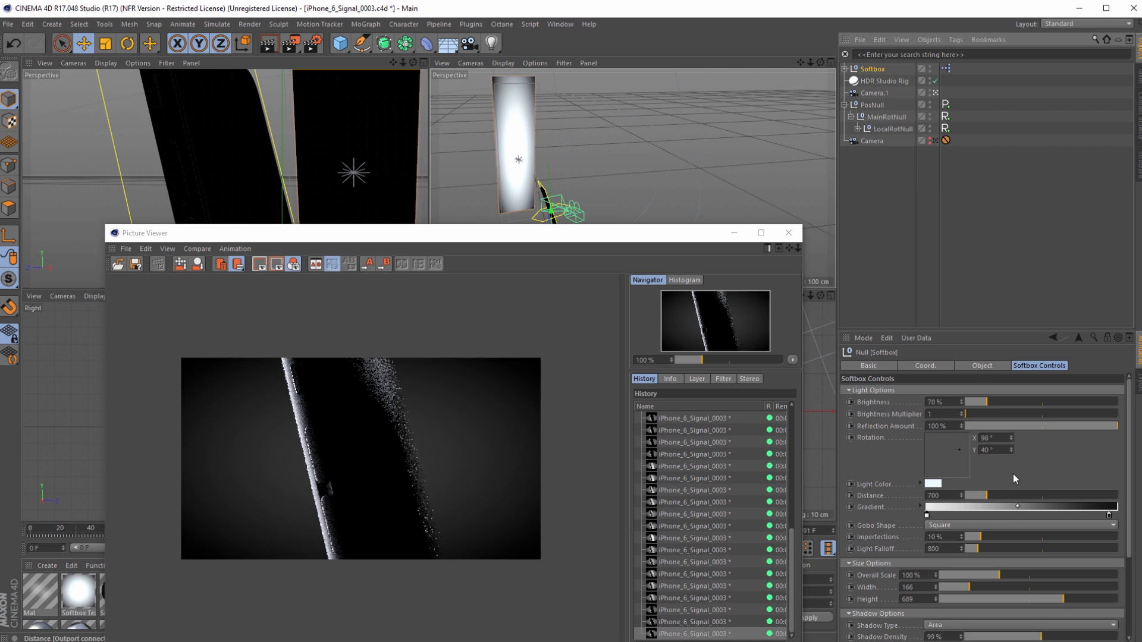
left_click_drag(1012, 438, 1012, 441)
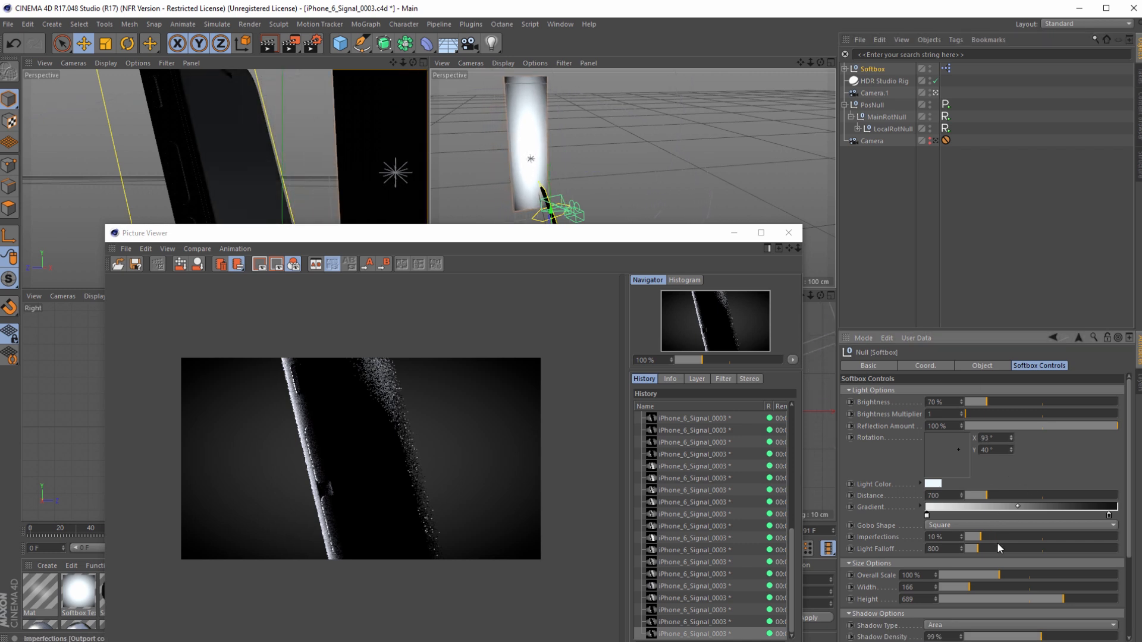
left_click_drag(970, 582, 979, 584)
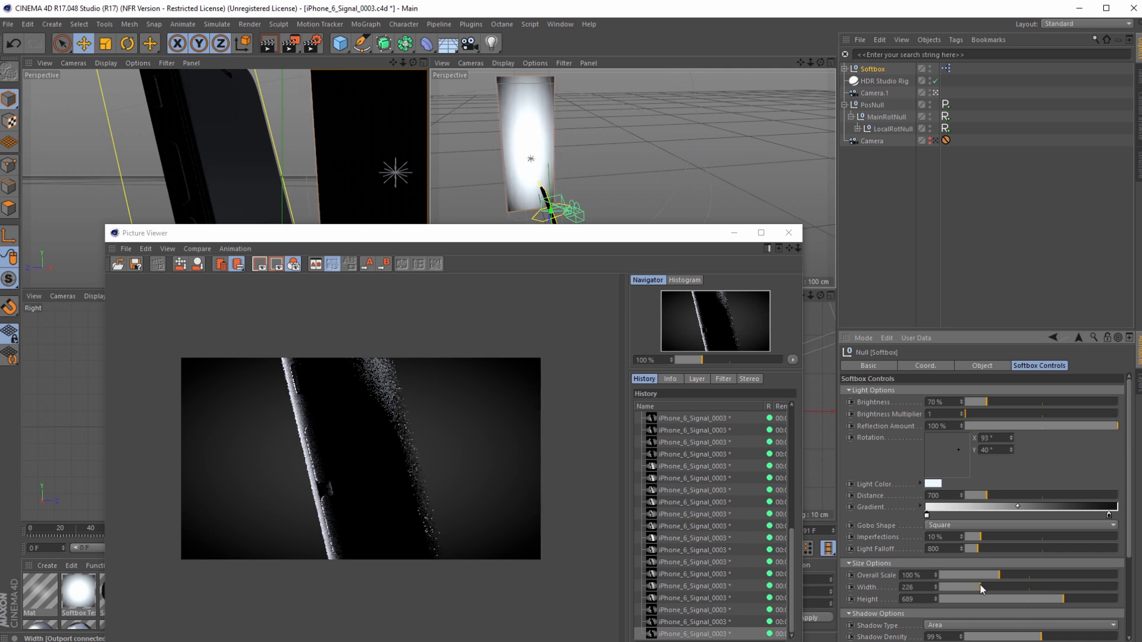
left_click(295, 46)
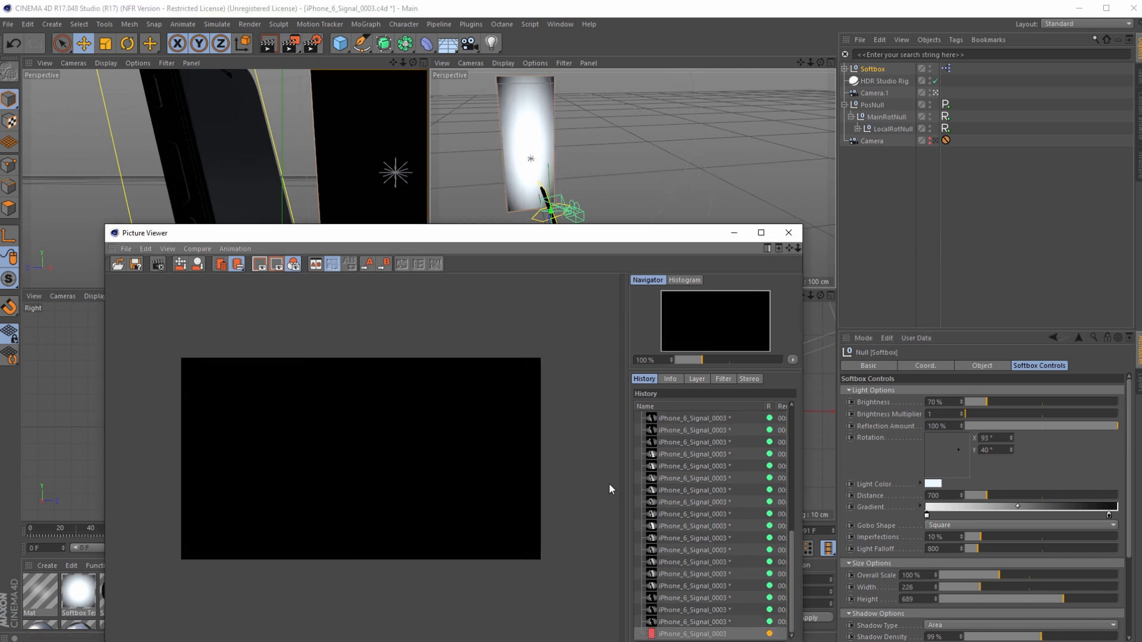
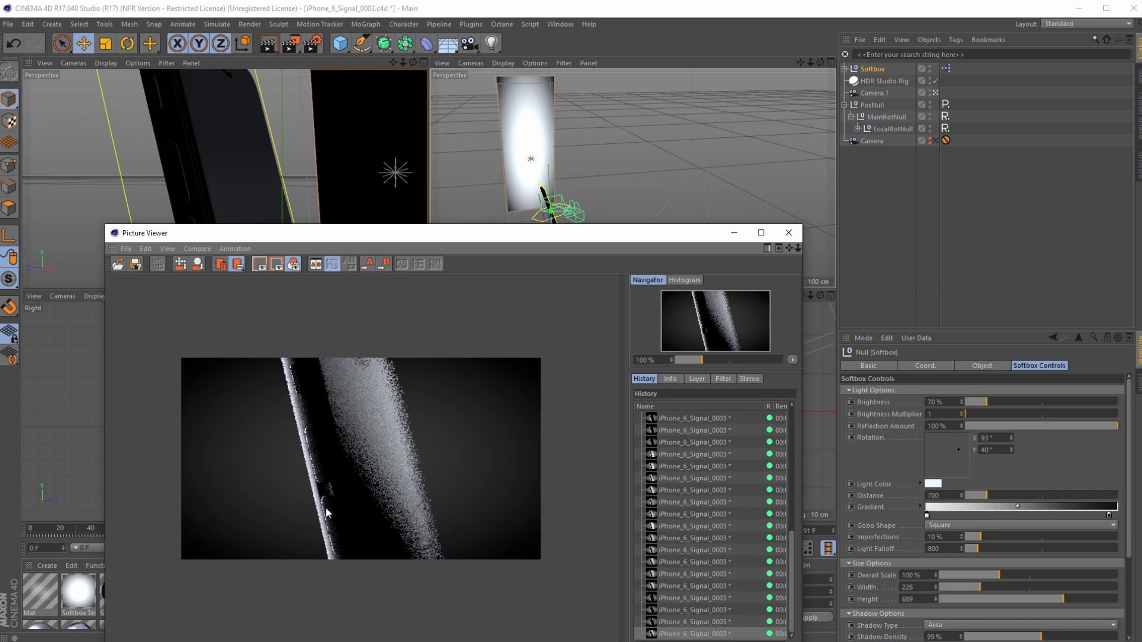
Step: Close the Picture Viewer and place a duplicate of the Softbox below Camera in the object list
left_click(789, 232)
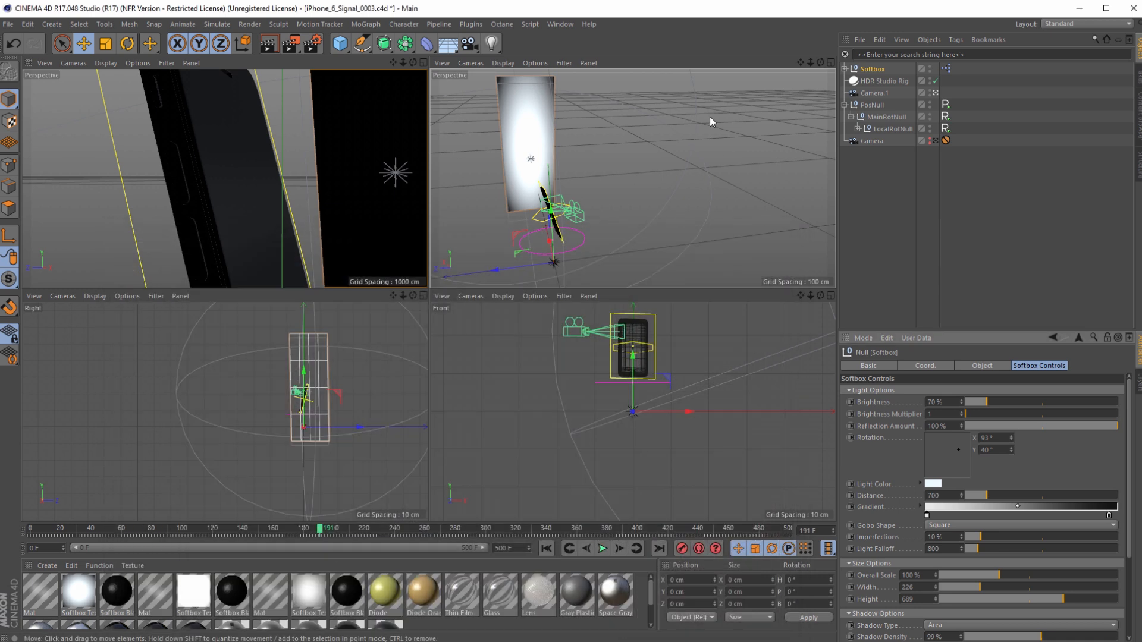
left_click(740, 170)
left_click_drag(727, 225, 779, 223, "alt")
left_click_drag(876, 69, 879, 179, "ctrl")
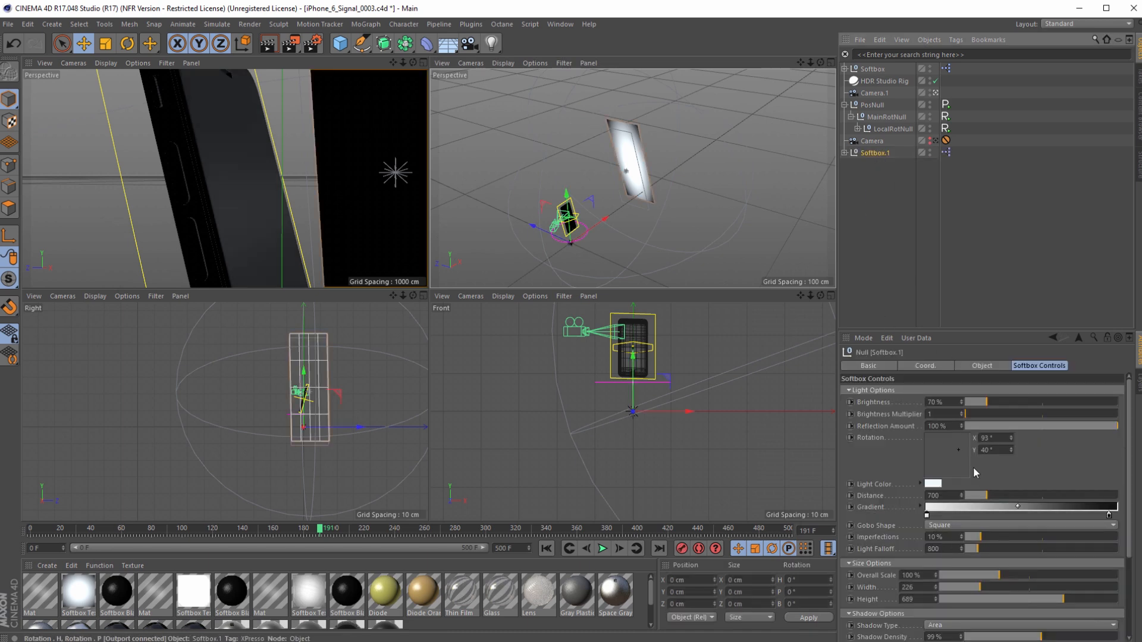
Step: Set the duplicate softbox's X rotation to -6° and its distance to 224
left_click_drag(1011, 437, 1011, 522)
left_click_drag(1024, 415, 1021, 373)
key("ctrl+z")
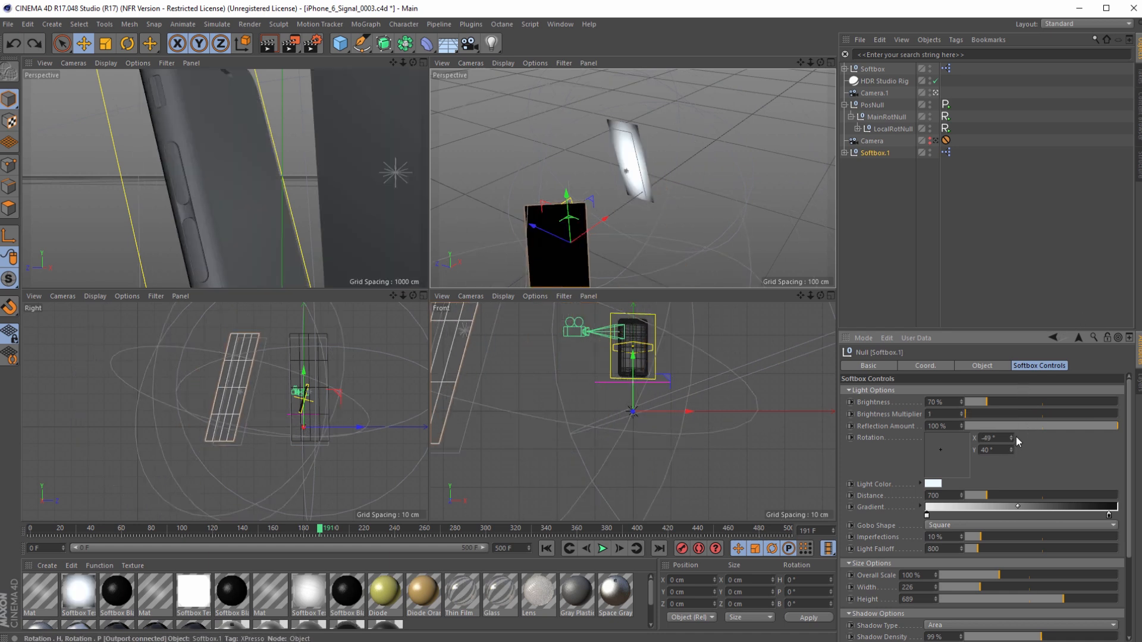
left_click_drag(1012, 437, 1011, 411)
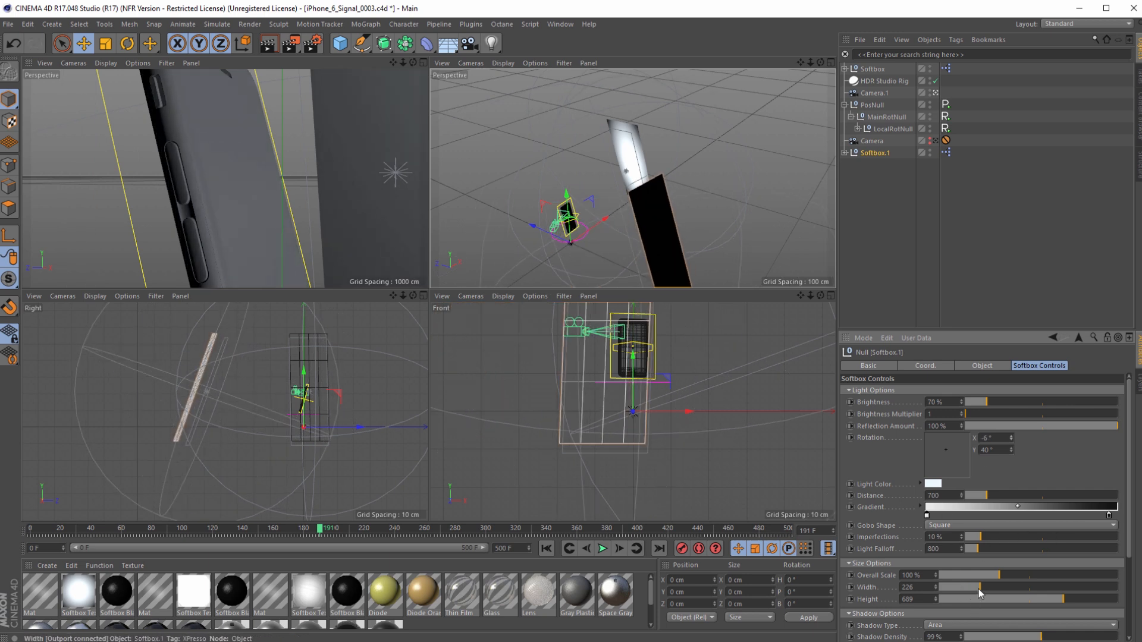
scroll(1133, 559, "down", 5)
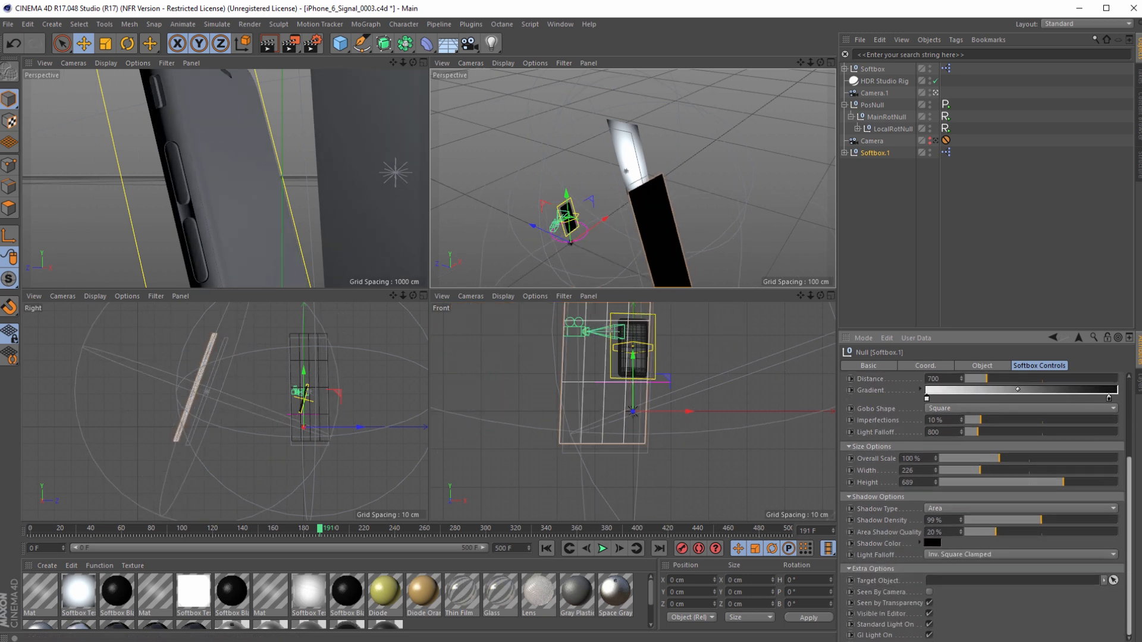
scroll(1133, 556, "up", 5)
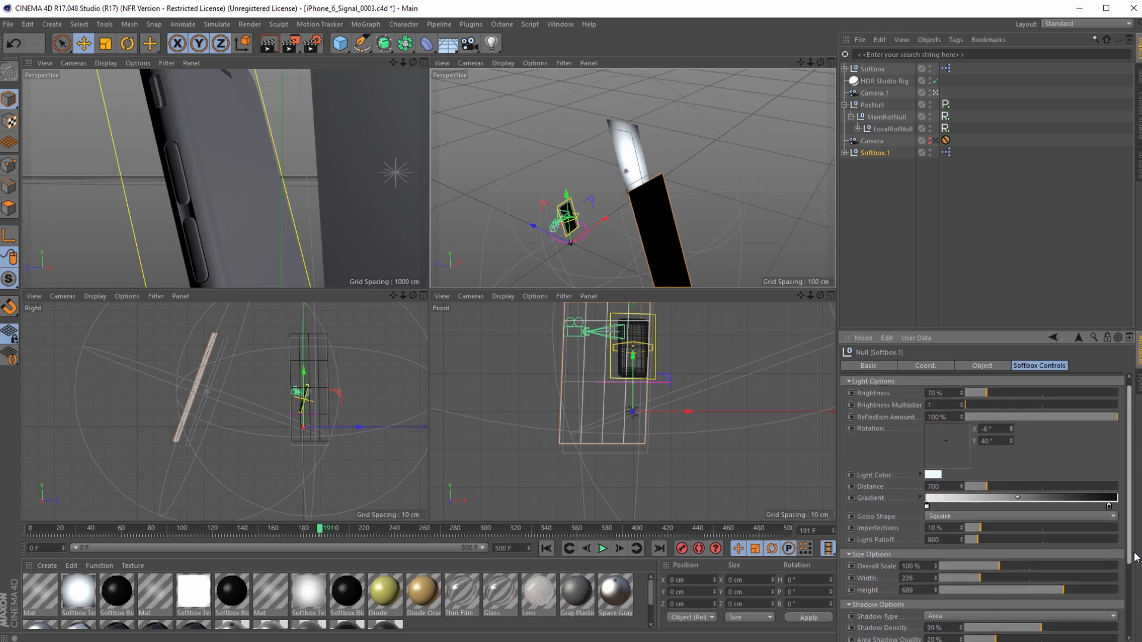
scroll(1134, 554, "down", 1)
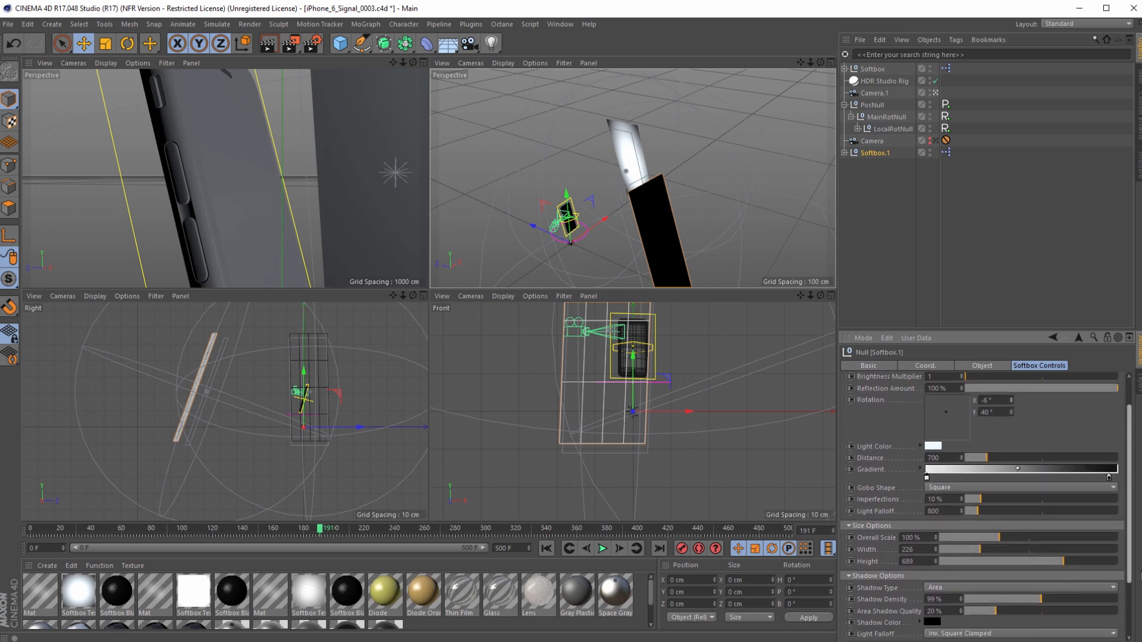
left_click_drag(1140, 575, 1140, 574)
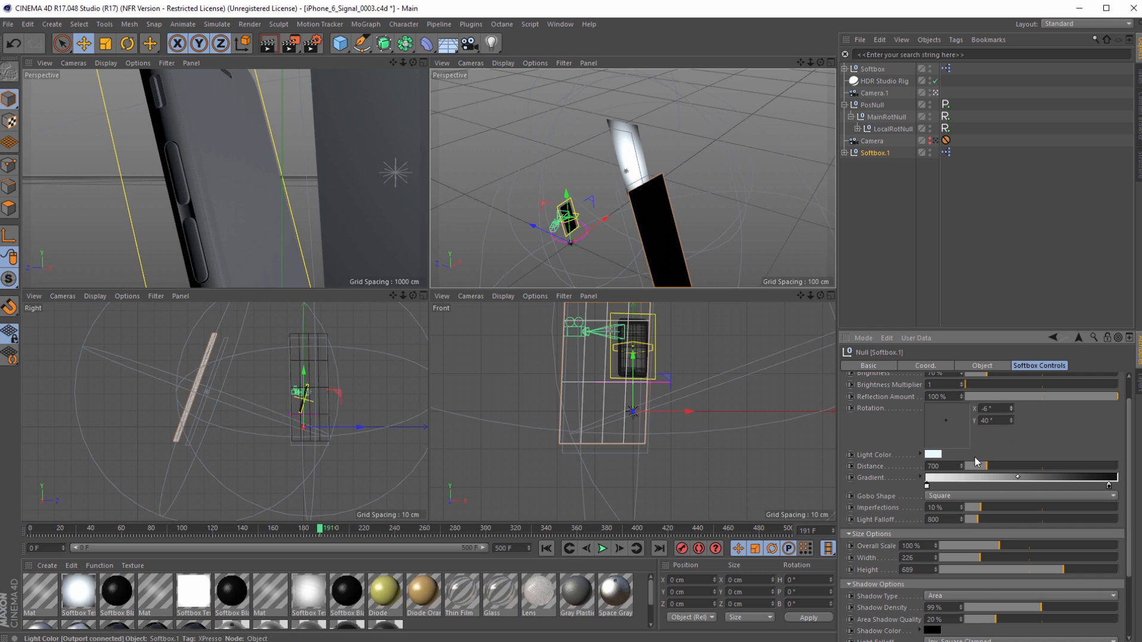
left_click_drag(985, 466, 968, 466)
left_click_drag(626, 198, 799, 274, "alt")
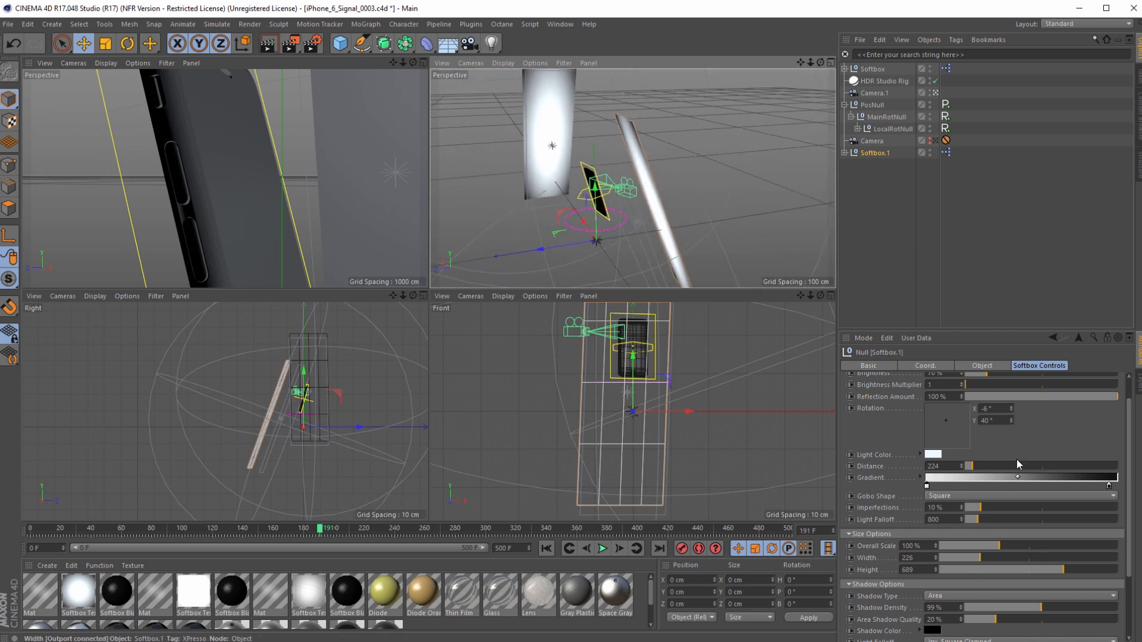
Step: Set the duplicate softbox's X rotation to -22° and resize it to a width of 50 and a height of 300
left_click_drag(1011, 409, 977, 580)
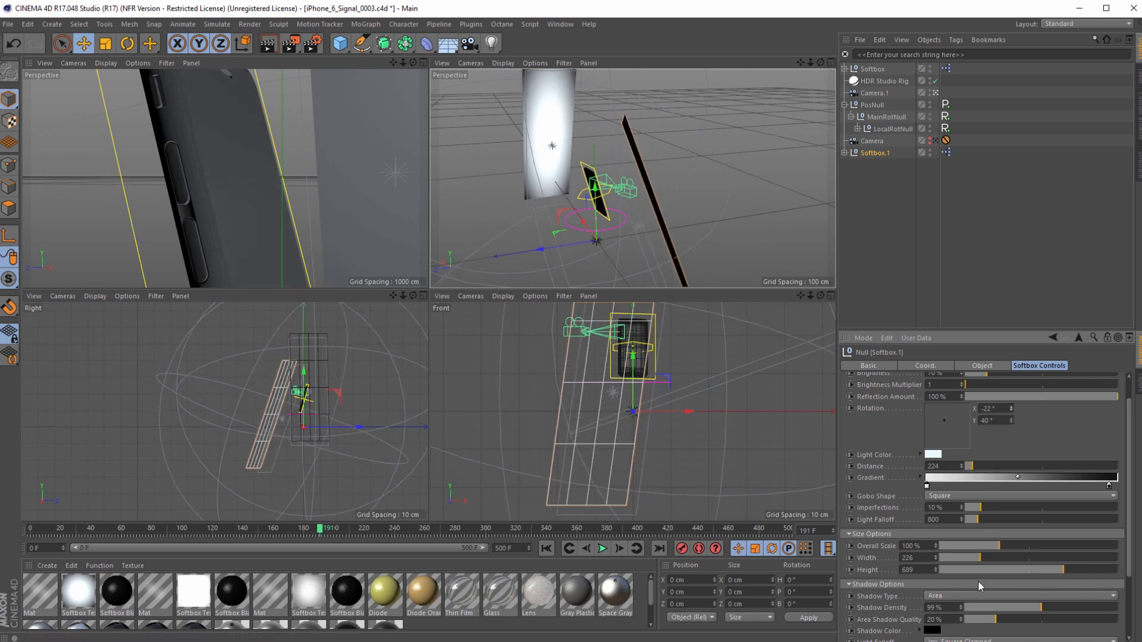
left_click(922, 559)
type("50")
key("Return")
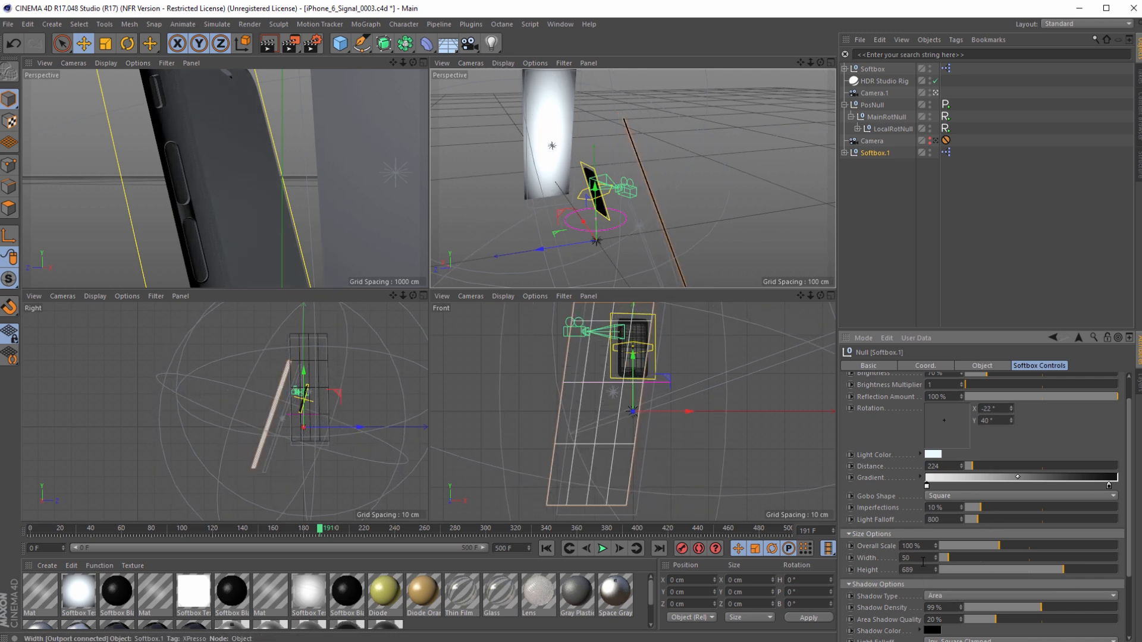
left_click(916, 570)
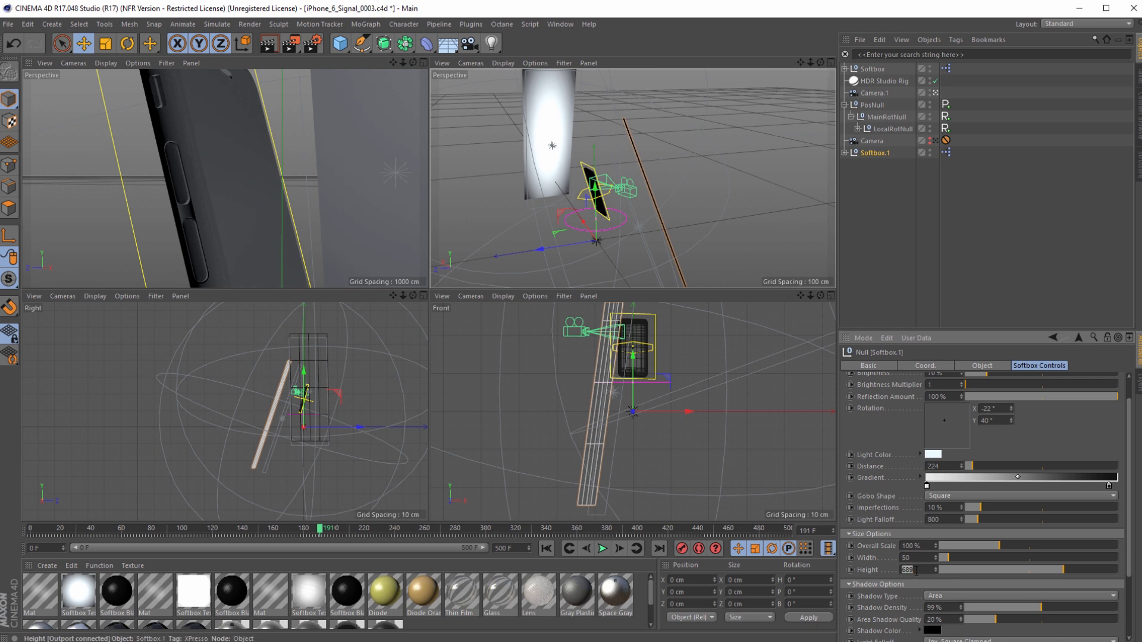
type("300")
key("Return")
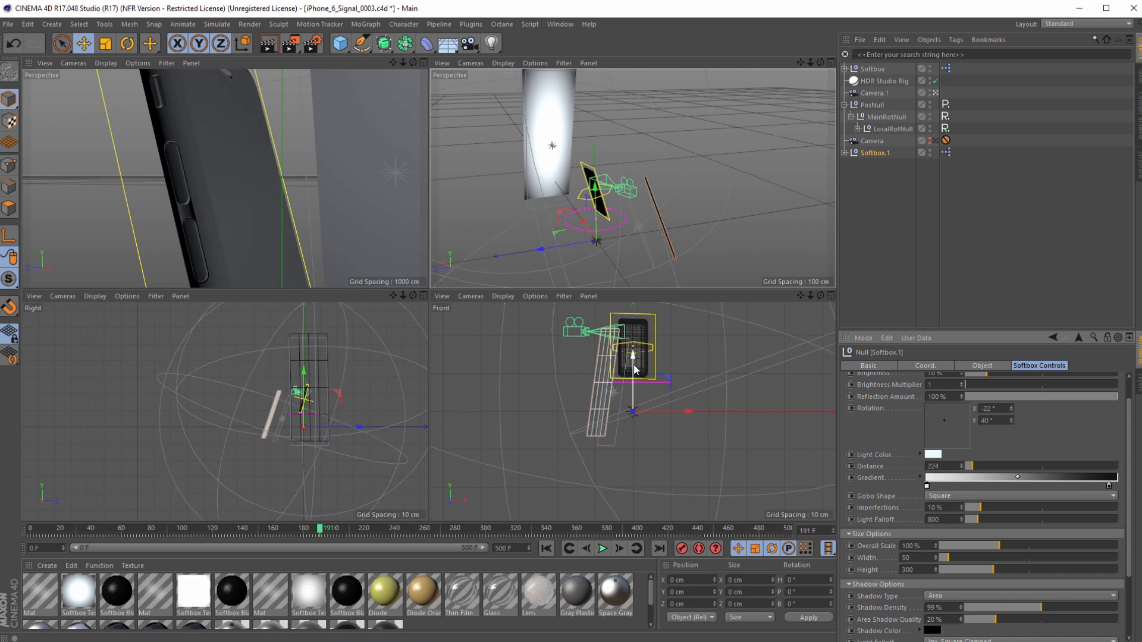
Step: Raise the duplicate softbox about 11.4 cm, set its X rotation to -37°, and test-render the close-up
left_click_drag(641, 373, 642, 326)
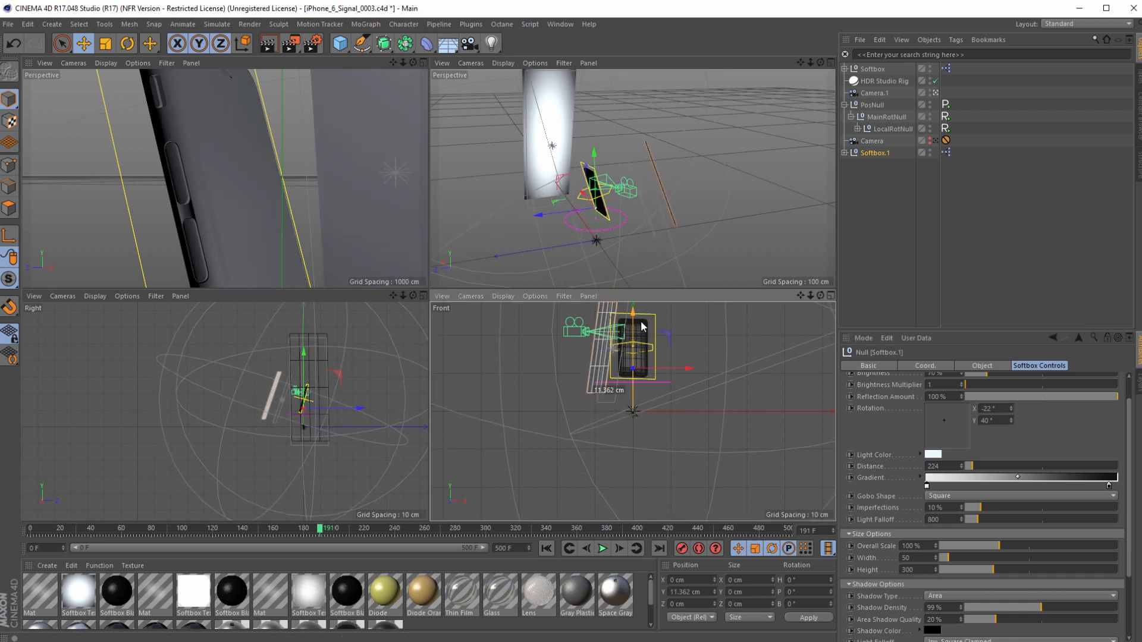
left_click_drag(787, 137, 621, 176, "alt")
left_click_drag(1011, 409, 1011, 446)
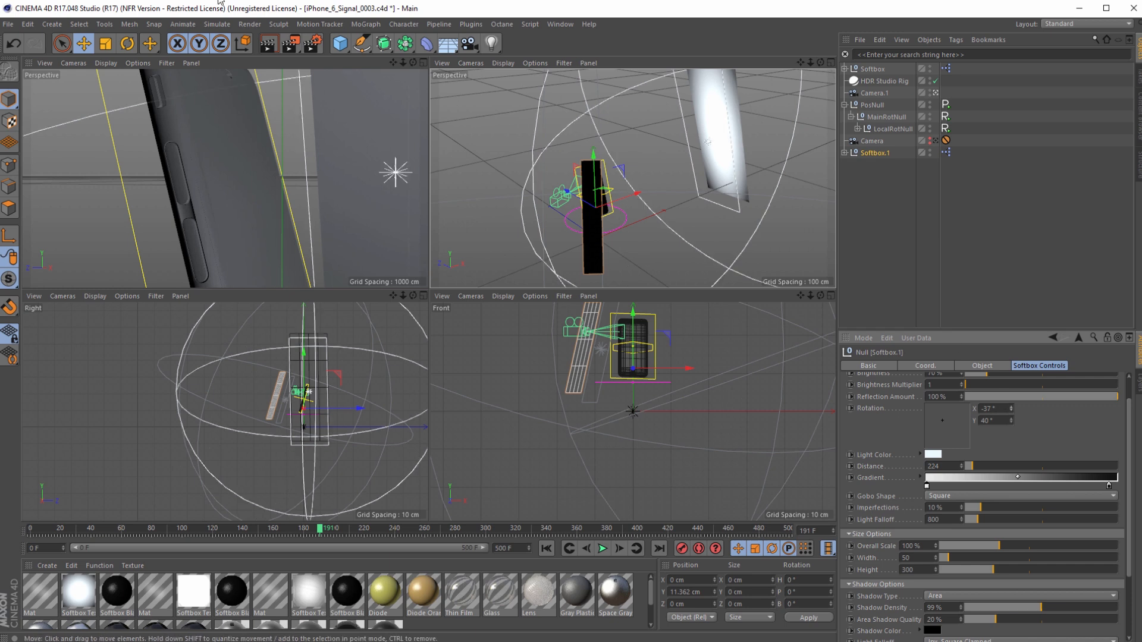
left_click(296, 49)
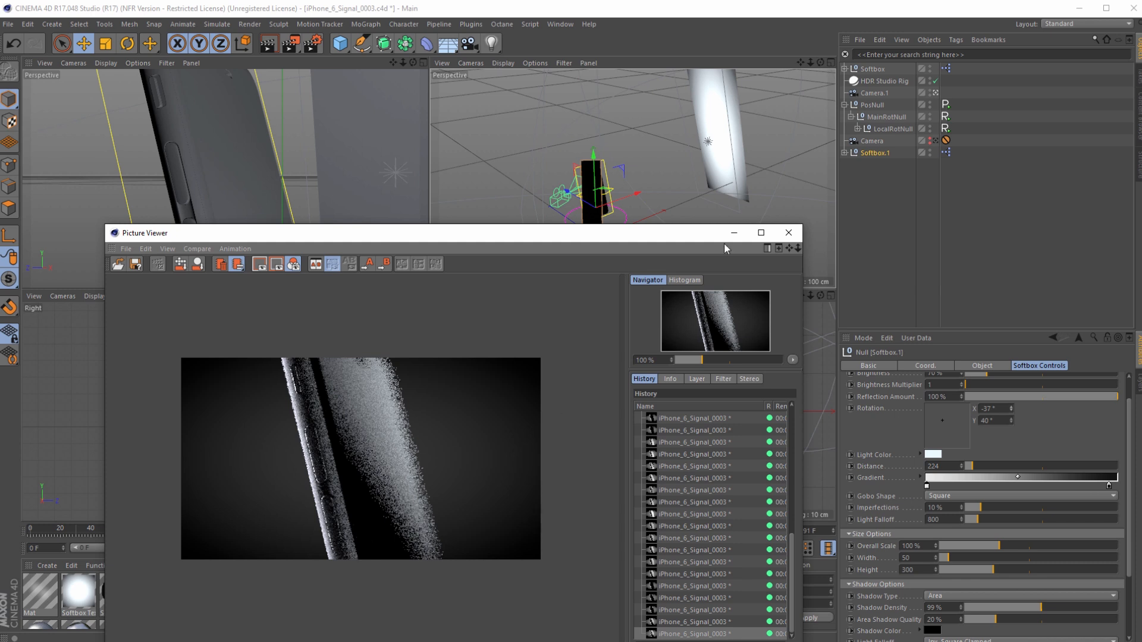
Step: Set the duplicate softbox's width to 20 and test-render the close-up
left_click_drag(694, 234, 674, 264)
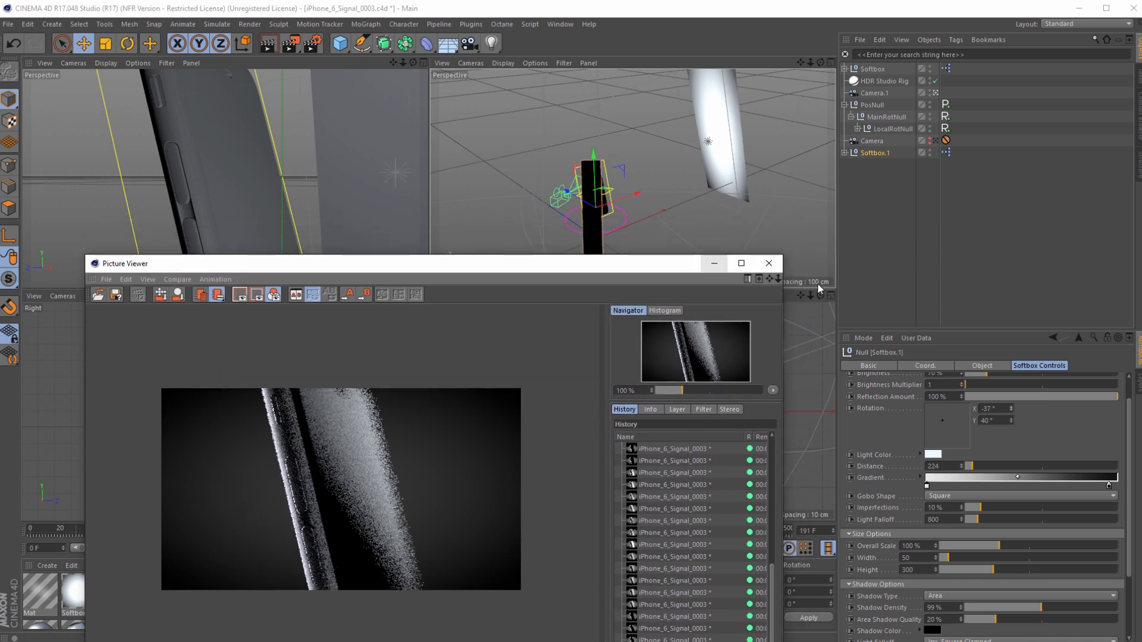
double_click(919, 557)
type("20")
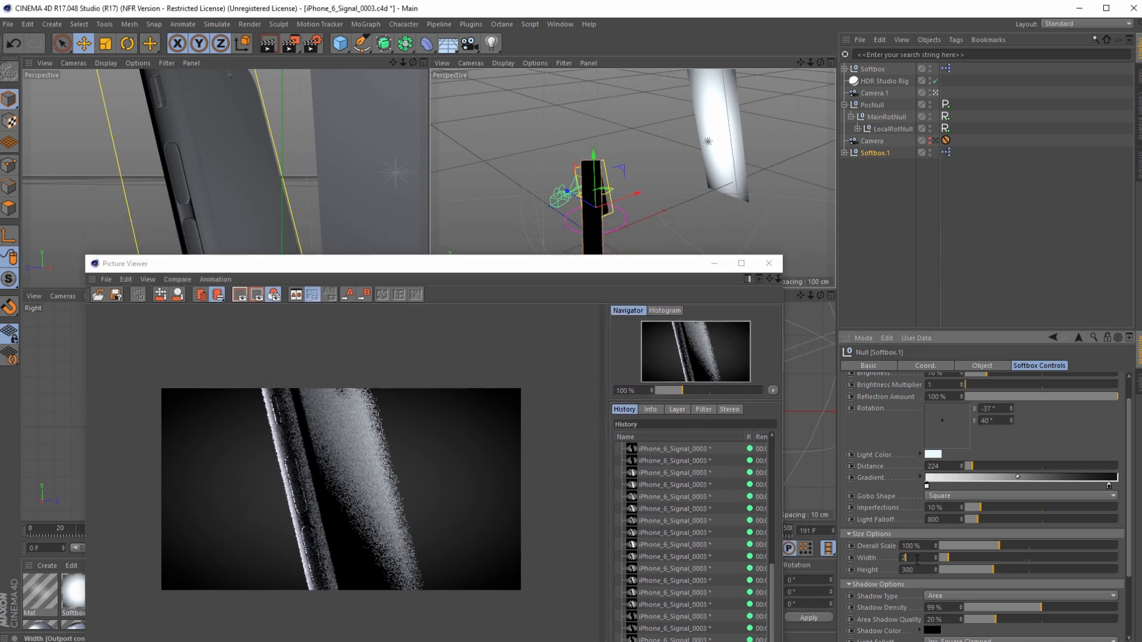
key("Return")
left_click(293, 44)
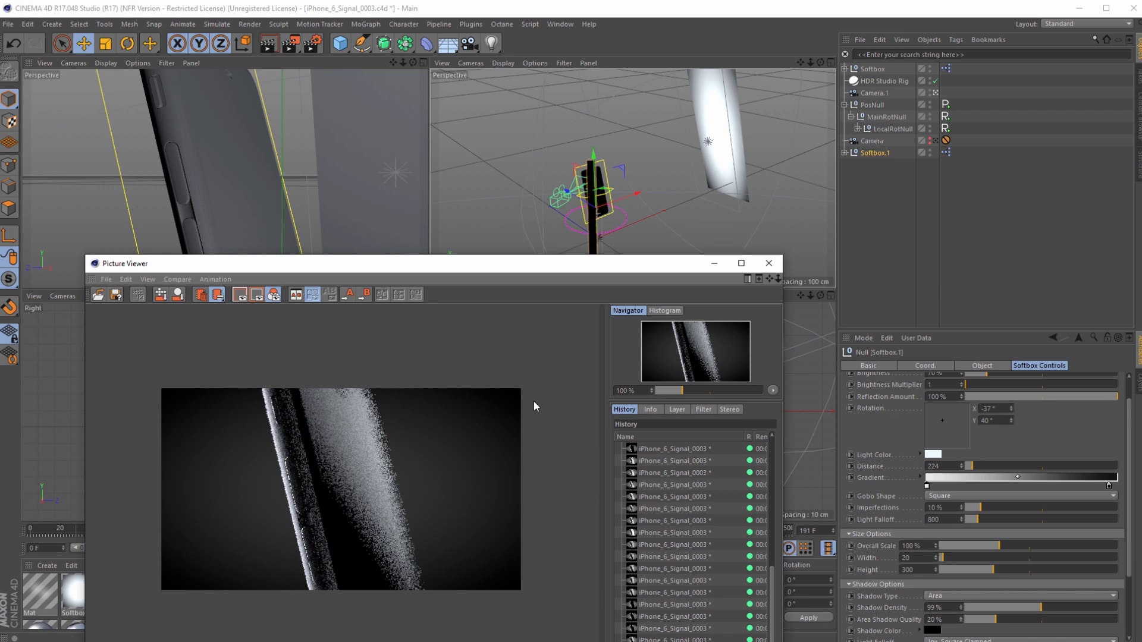
Step: Try an X rotation of -49° on the duplicate softbox and test-render the close-up
left_click_drag(642, 272, 671, 299)
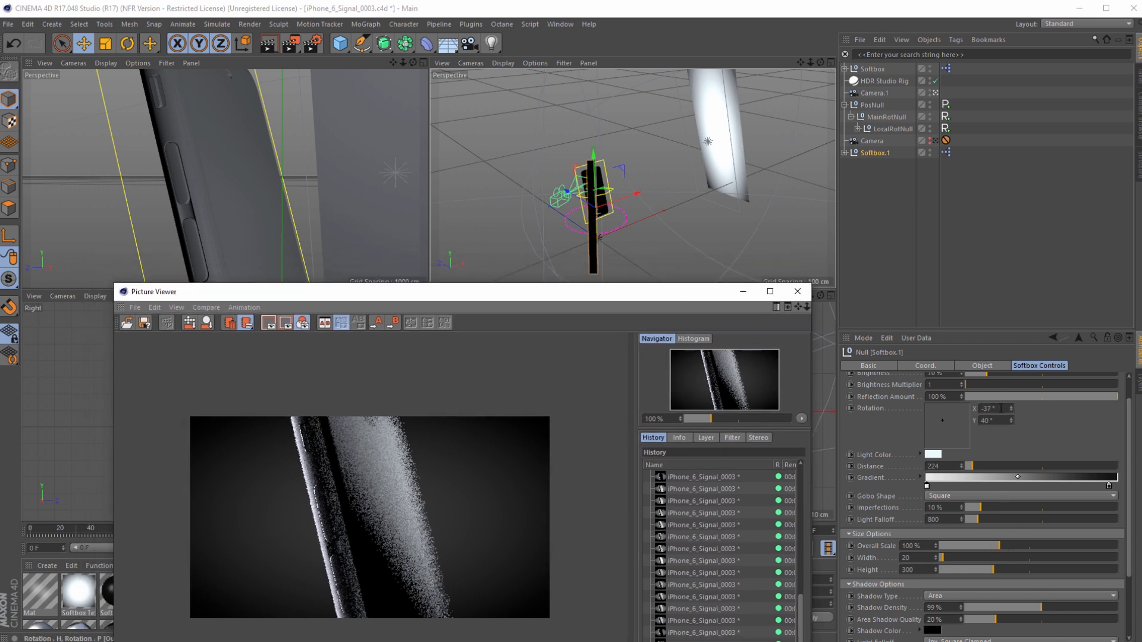
left_click_drag(1011, 410, 1012, 414)
left_click(291, 44)
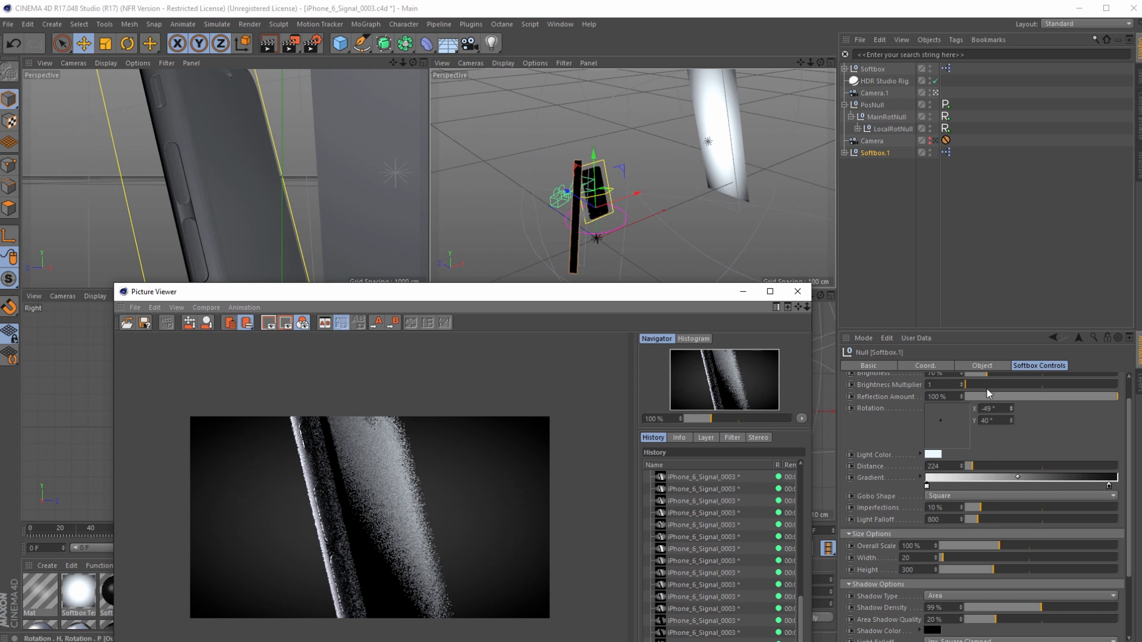
Step: Set the duplicate softbox's X rotation to -29° and test-render the close-up
left_click_drag(1011, 407, 1014, 410)
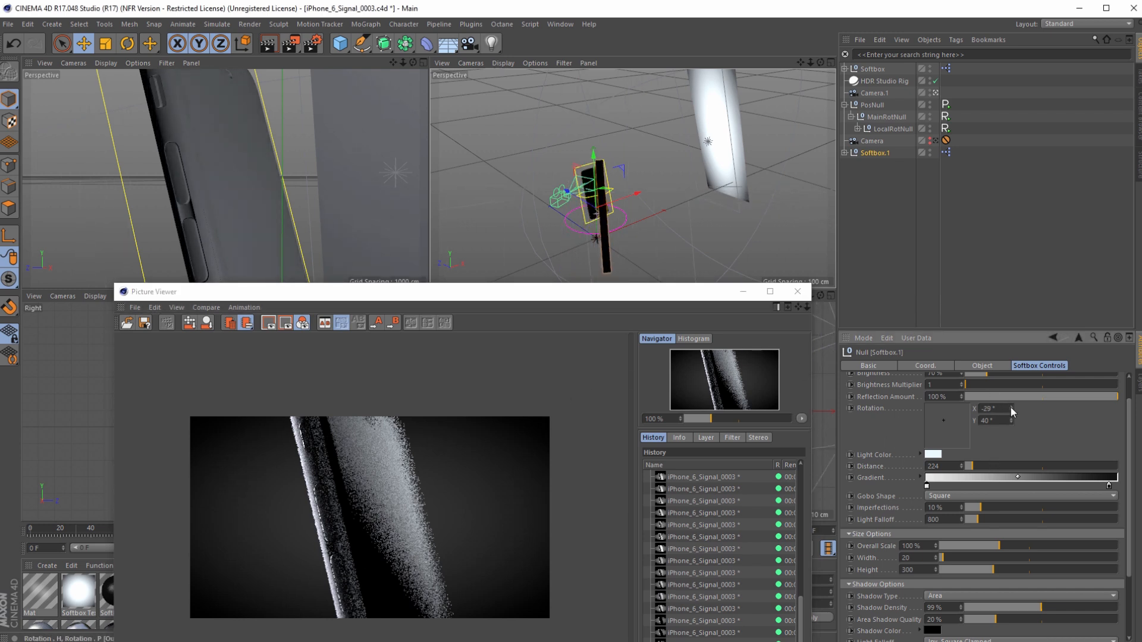
left_click(290, 43)
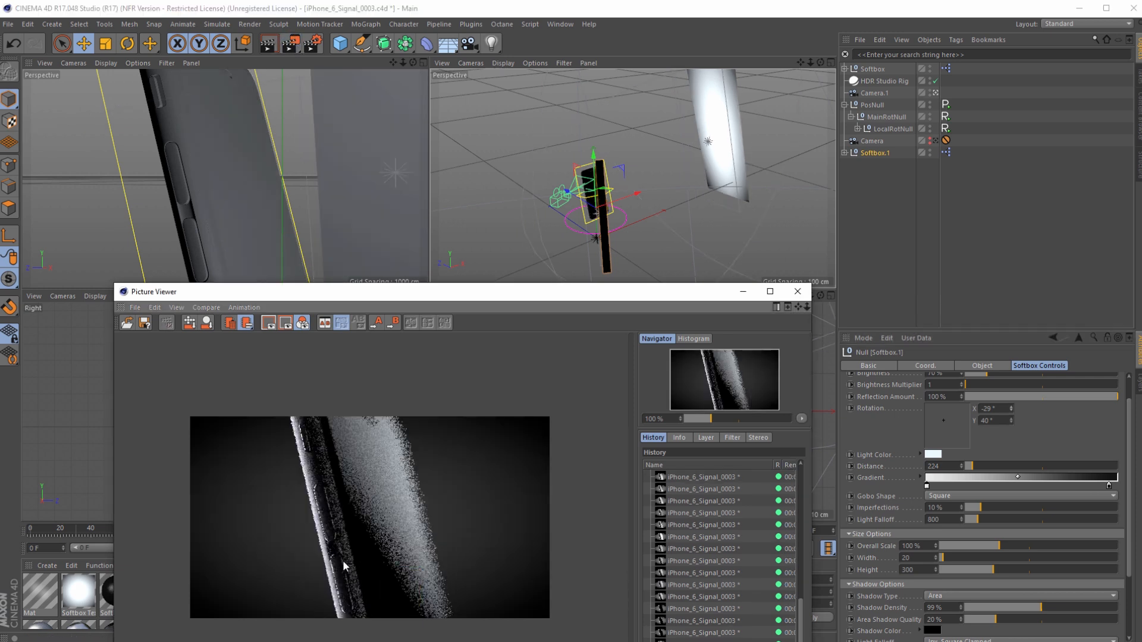
left_click_drag(451, 292, 499, 143)
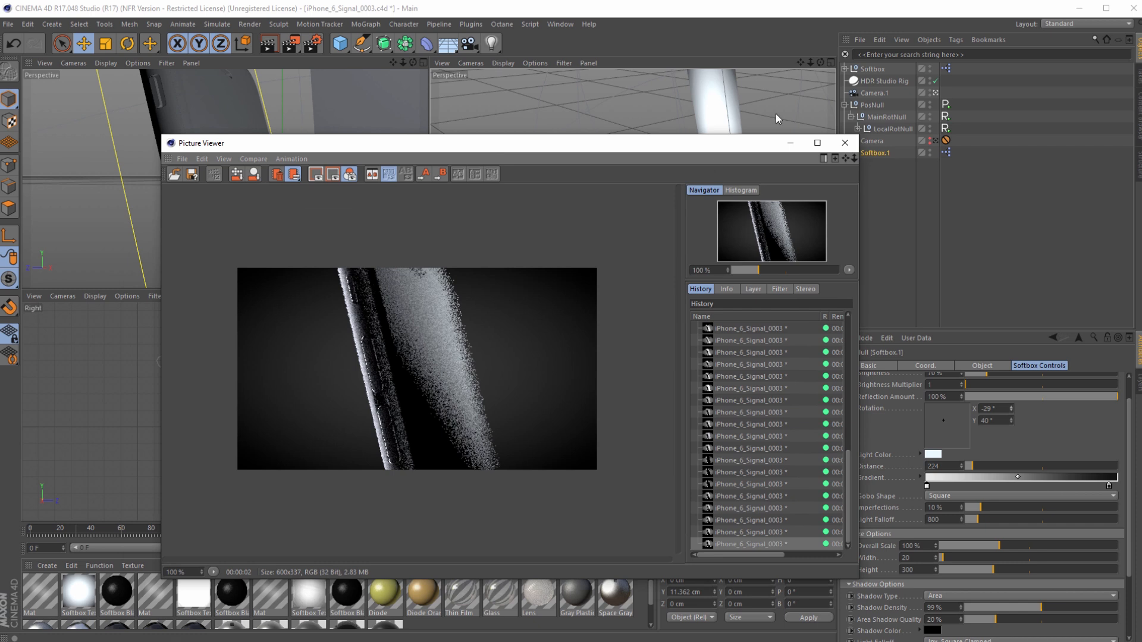
left_click_drag(637, 146, 572, 123)
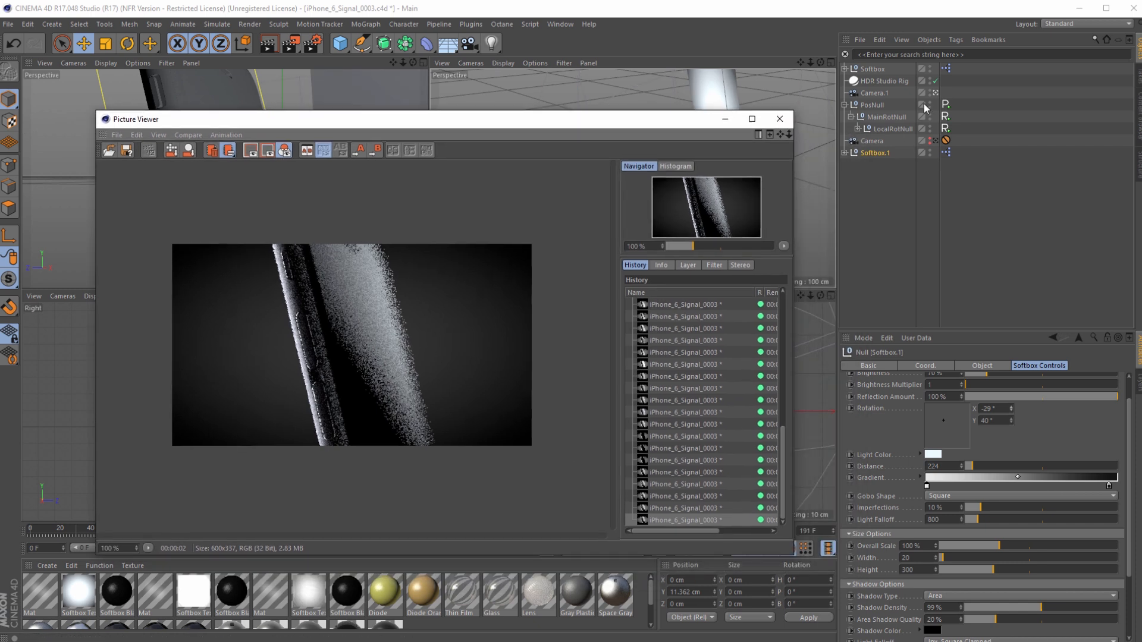
Step: Set Camera.1's physical F-Stop to 9 and test-render the close-up
left_click(874, 93)
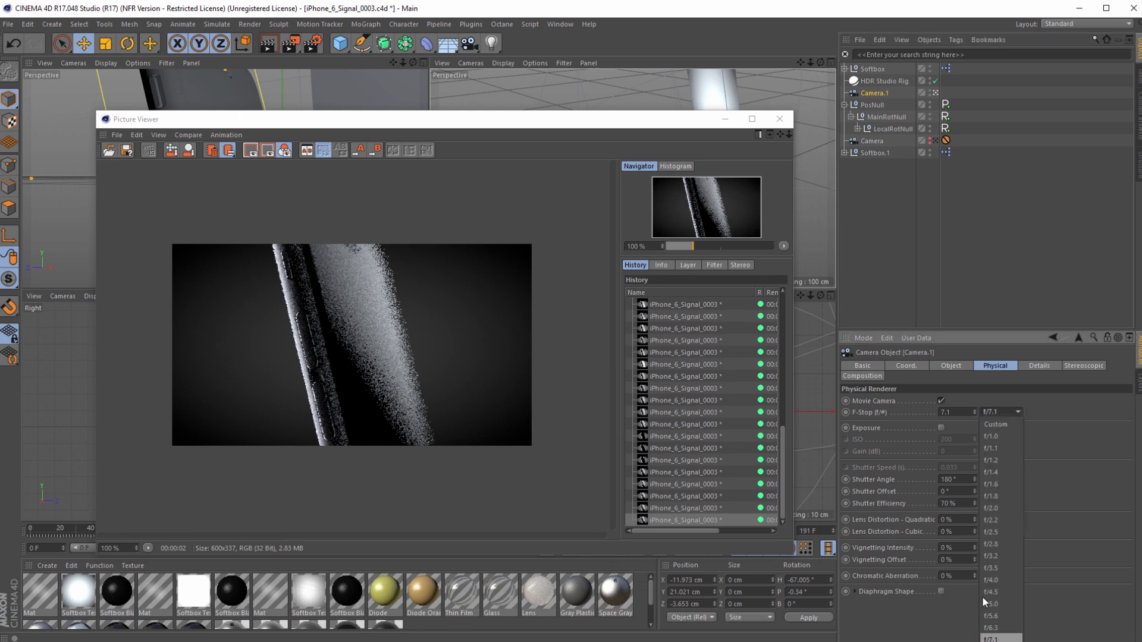
double_click(965, 411)
type("9")
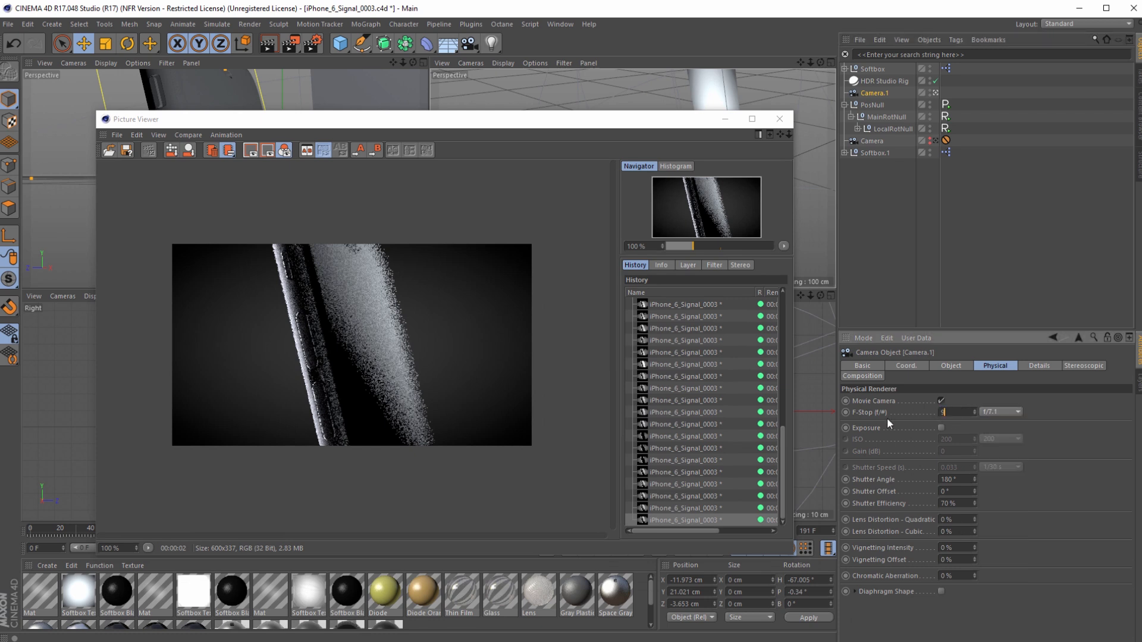
left_click(290, 43)
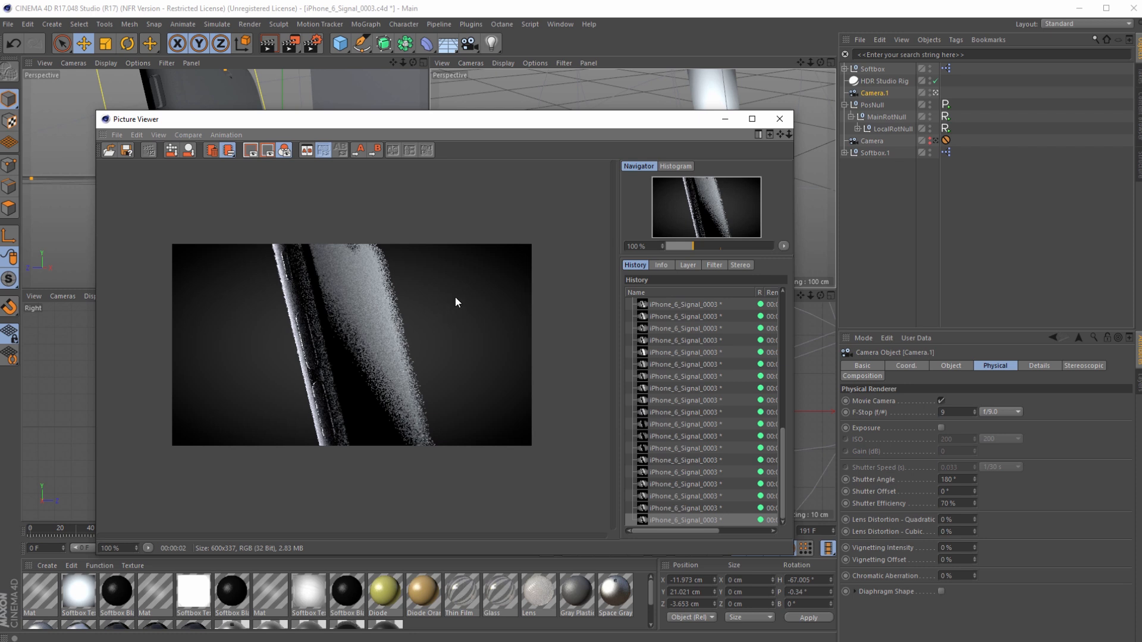
Step: Recolor the first knot of the HDR Studio Rig's floor gradient with a pale blue-grey sampled from the phone's lit edge in the render
left_click(880, 91)
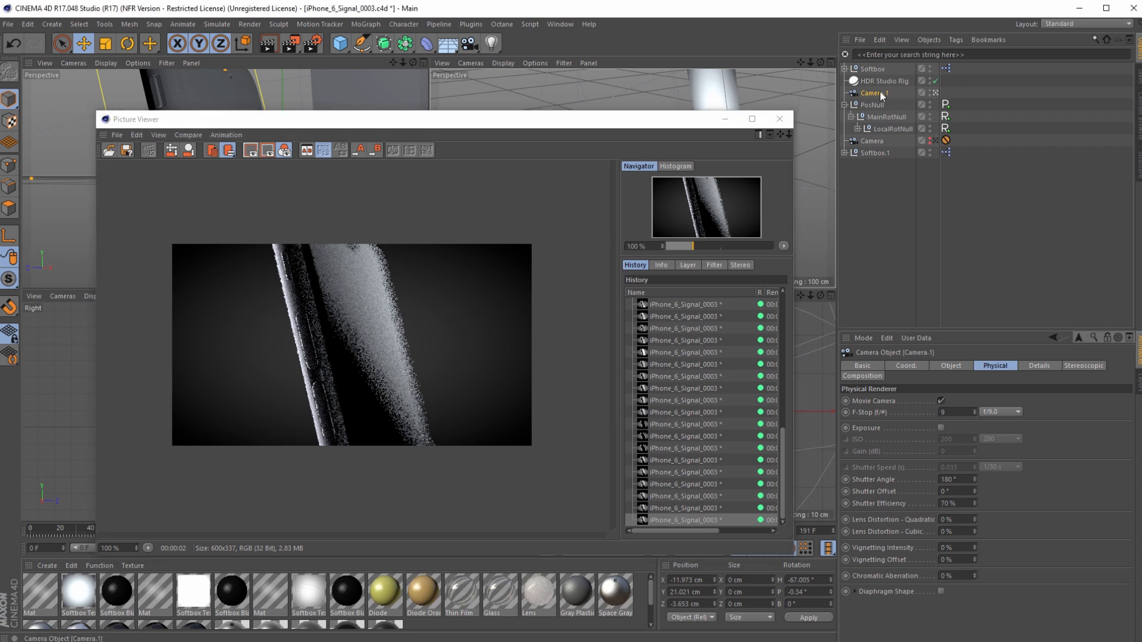
left_click(876, 78)
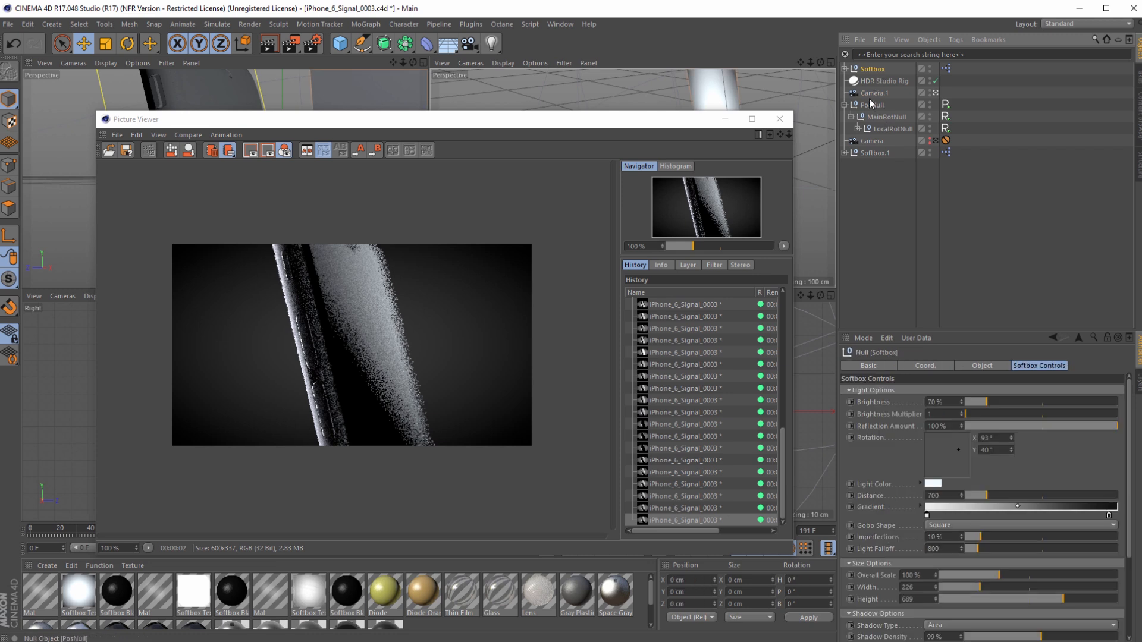
left_click(871, 94)
left_click(870, 83)
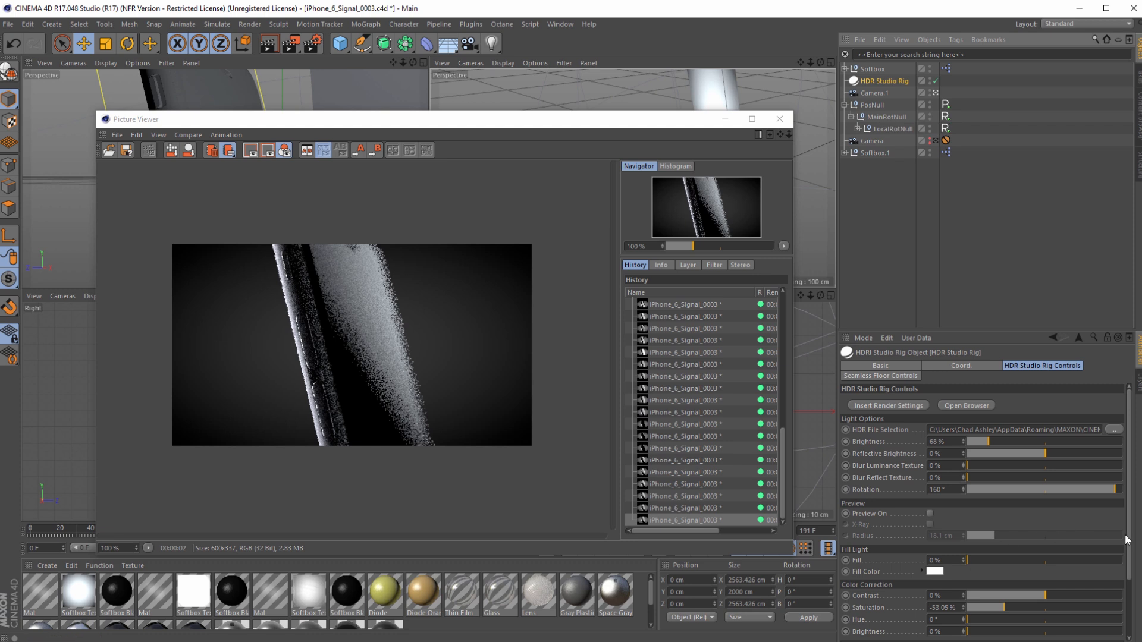
left_click_drag(1126, 539, 1116, 639)
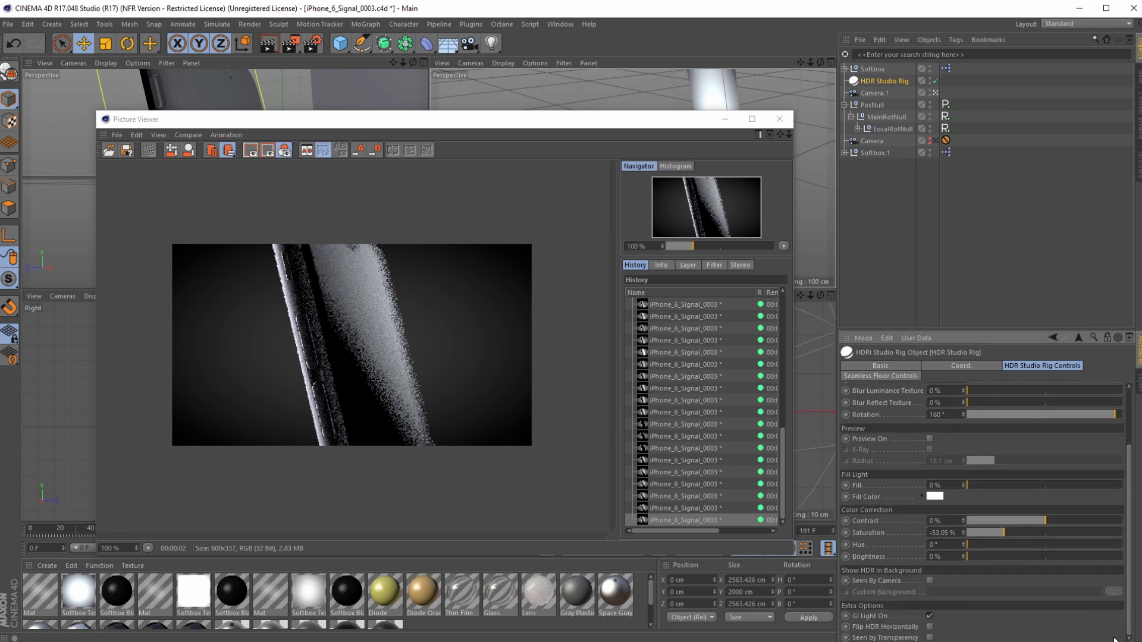
left_click(861, 377)
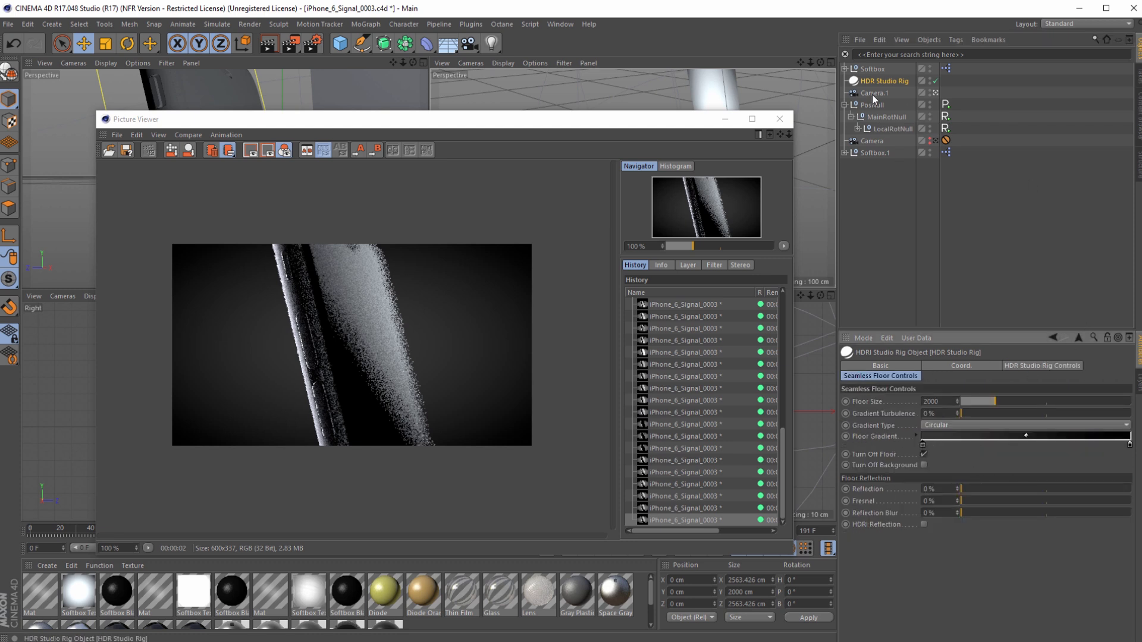
double_click(922, 445)
left_click(997, 430)
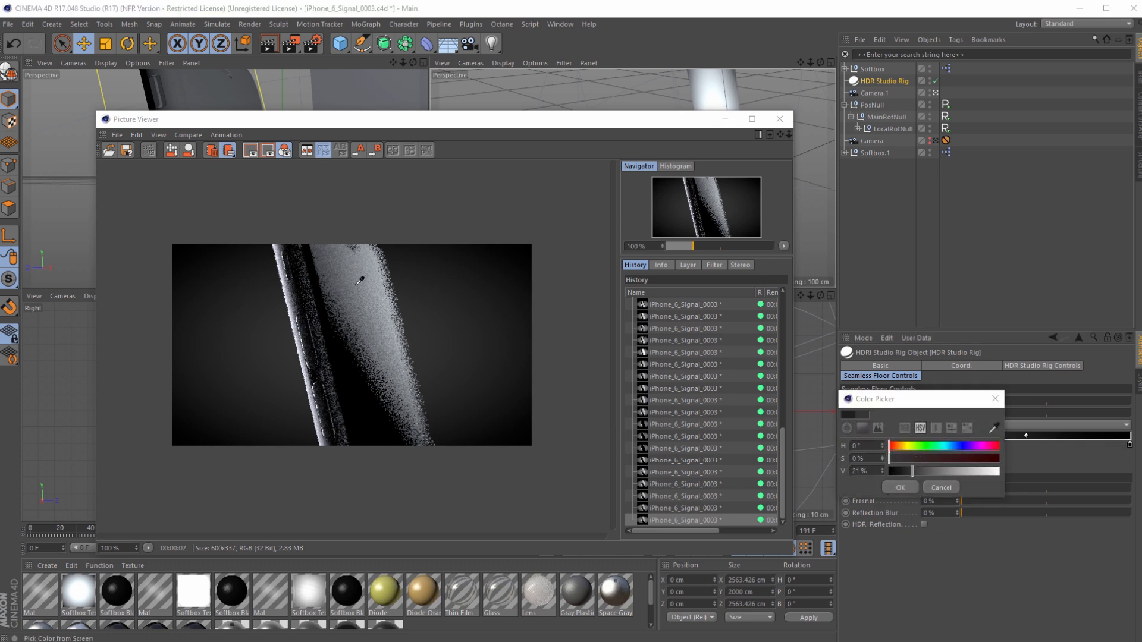
left_click(288, 300)
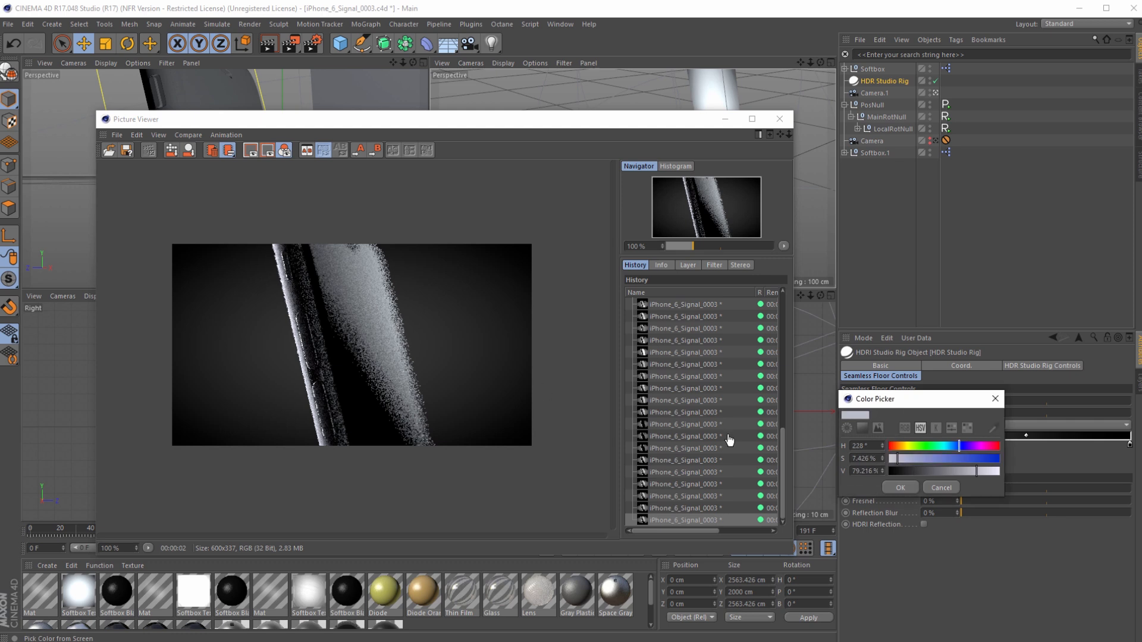
left_click(910, 487)
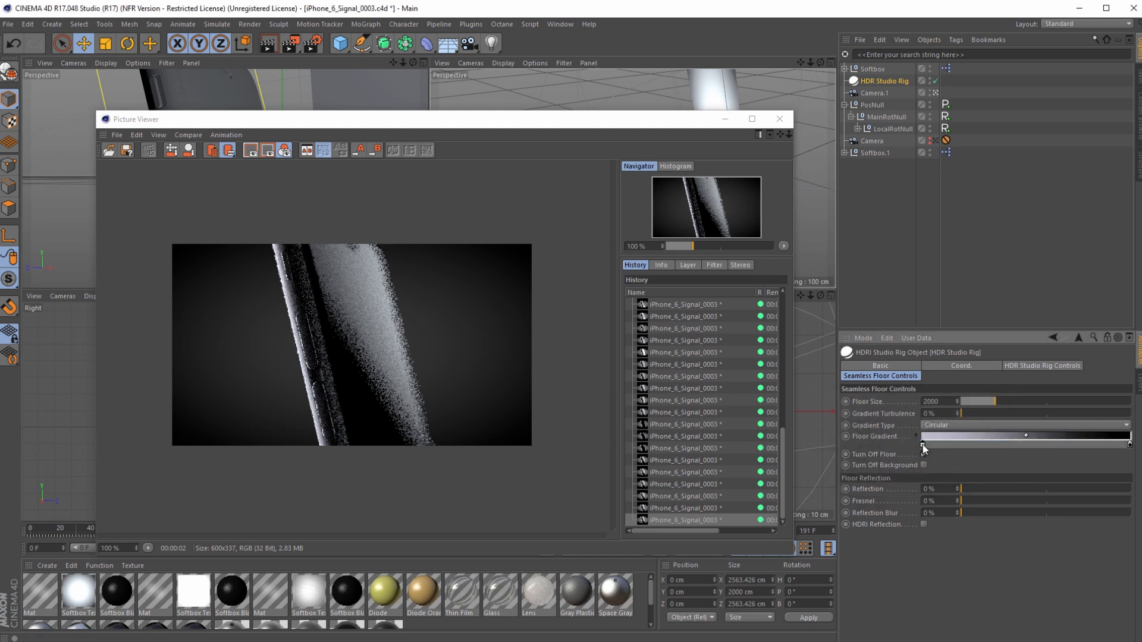
Step: Darken the floor gradient's first knot to a brightness value of 22% and render the close-up
double_click(922, 445)
left_click_drag(928, 470, 915, 473)
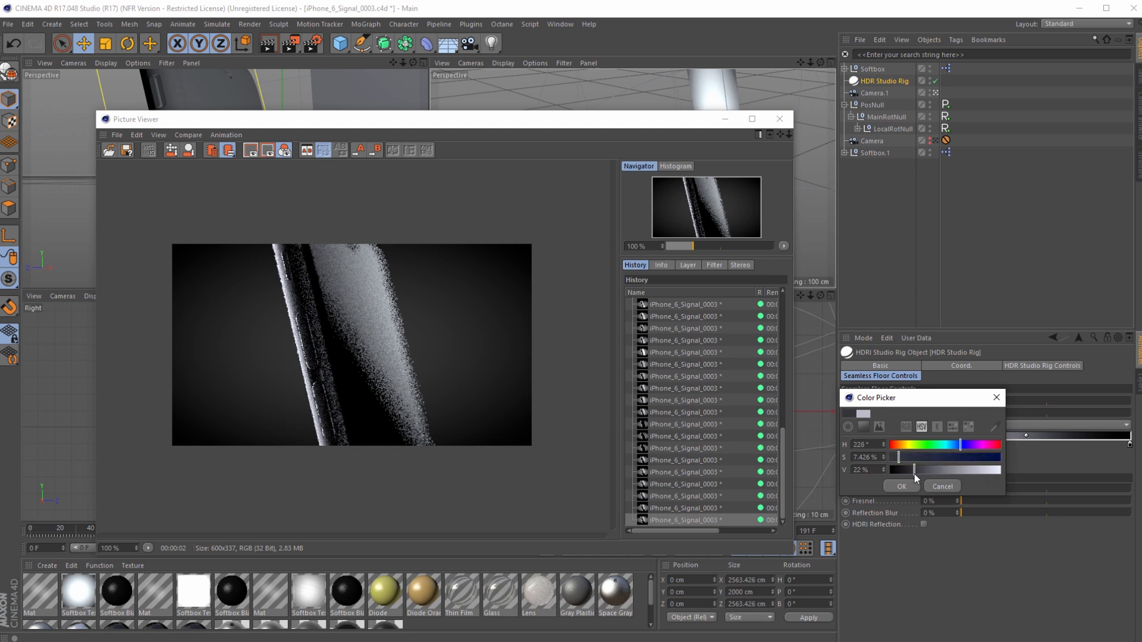
left_click(911, 487)
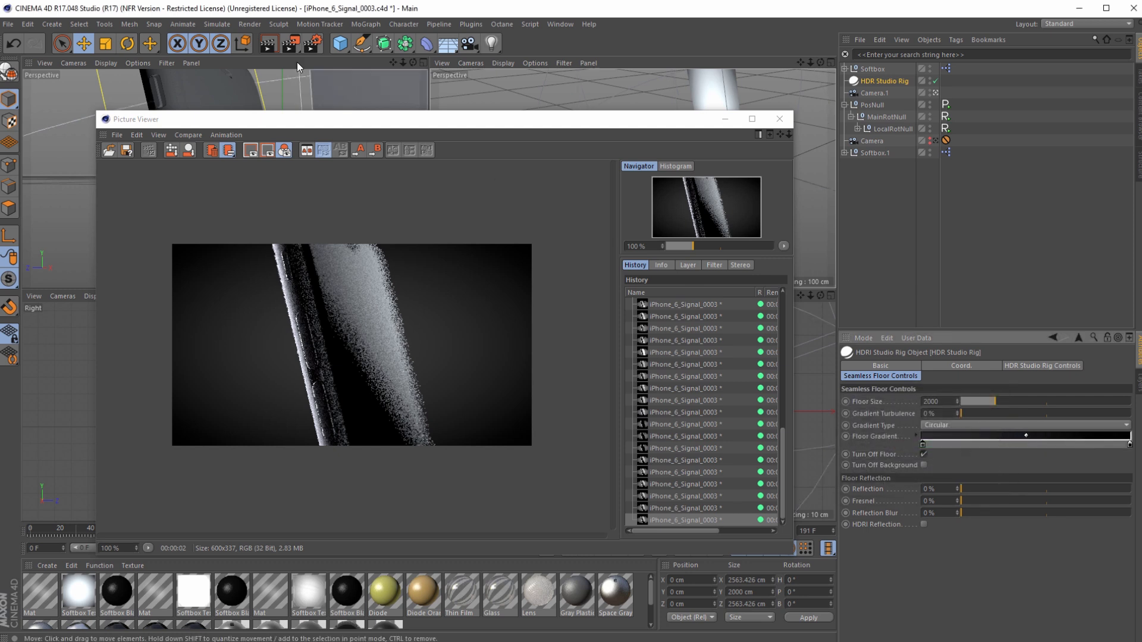
left_click(289, 44)
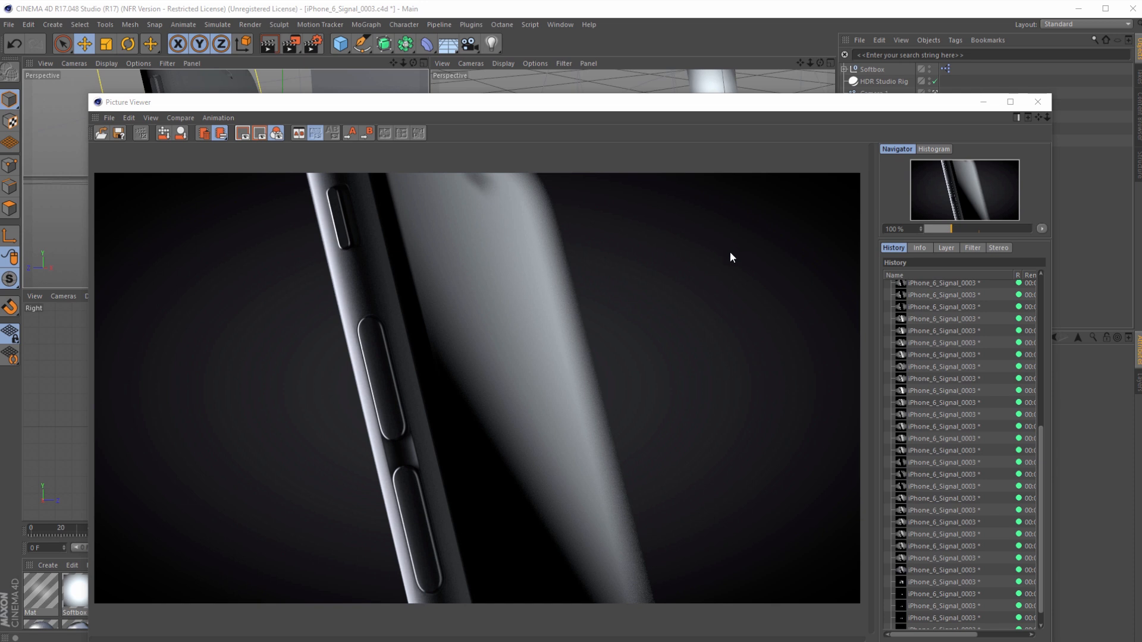
Step: Minimize the Picture Viewer, close the Render Settings, and examine the softbox placement around the phone from another angle
left_click(983, 104)
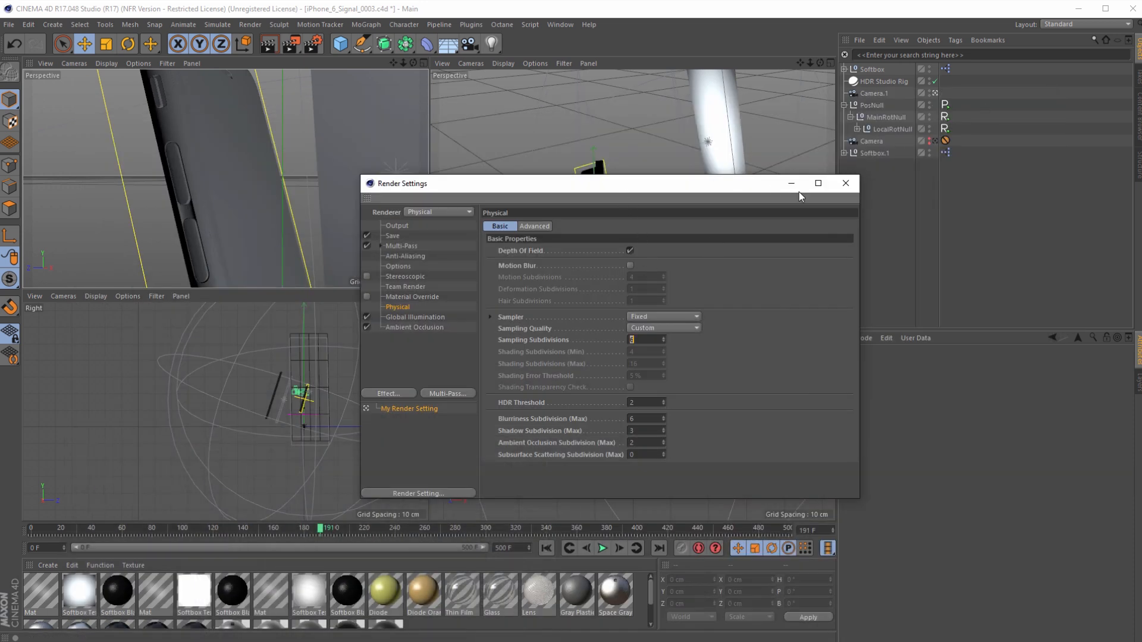
left_click(836, 186)
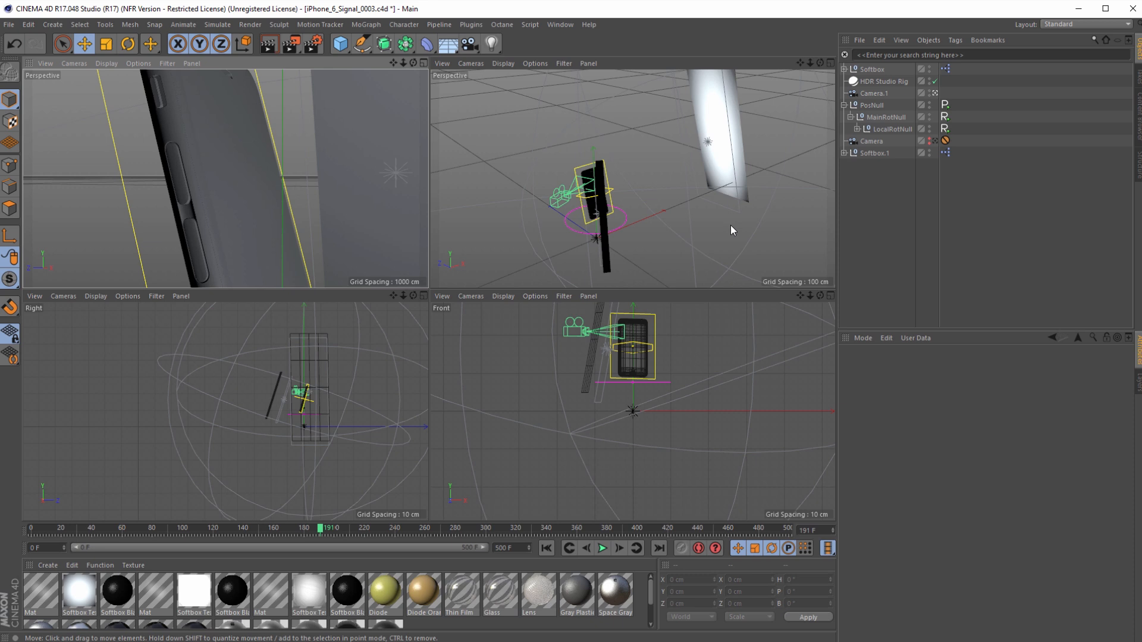
left_click_drag(658, 196, 739, 202, "alt")
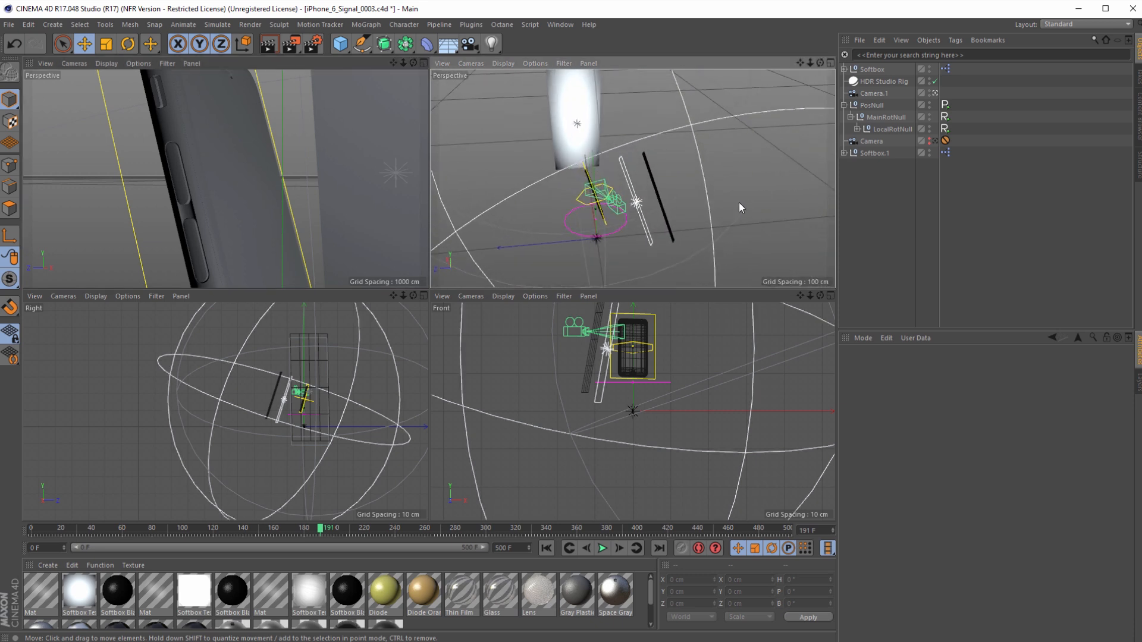